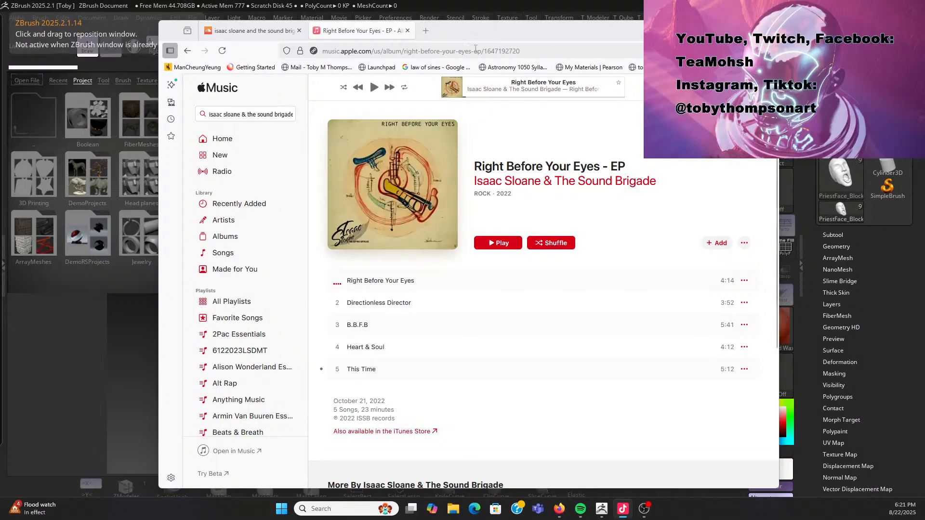
Step: Bring ZBrush to the front, hide the project browser and draw the PriestFace_Blockout head on the canvas
{"action": "left_click_drag", "start_coordinate": [513, 30], "coordinate": [0, 395]}
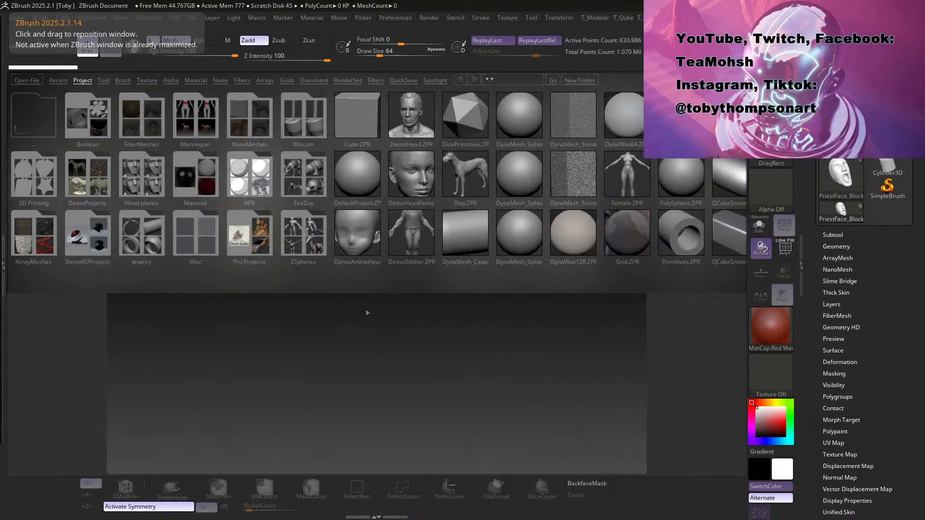
{"action": "key", "text": "comma"}
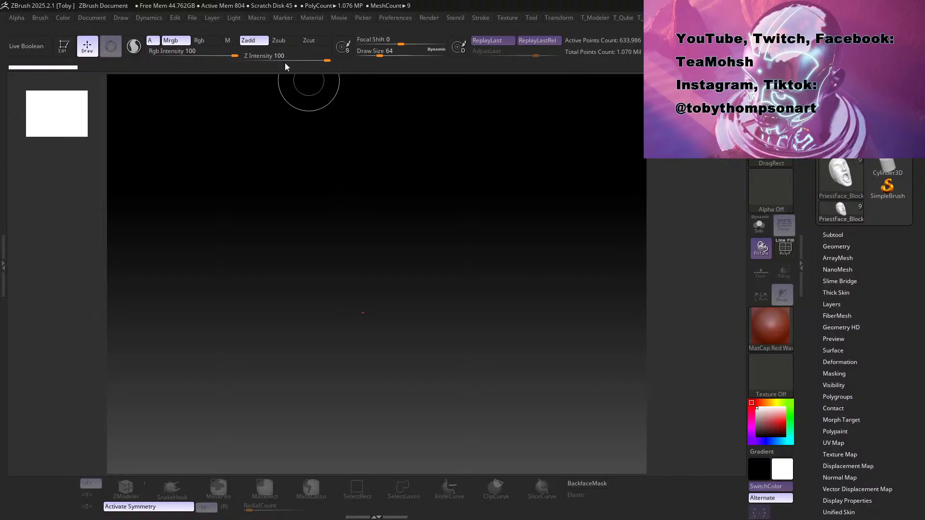
{"action": "left_click_drag", "start_coordinate": [327, 243], "coordinate": [328, 353]}
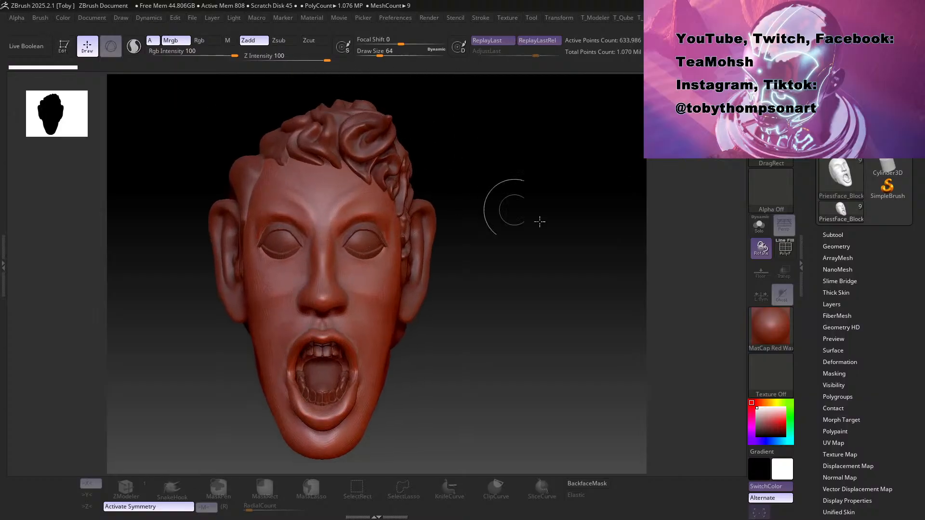
Step: Apply BasicMaterial2 to the priest head and put the model into Edit mode
{"action": "left_click", "coordinate": [767, 322]}
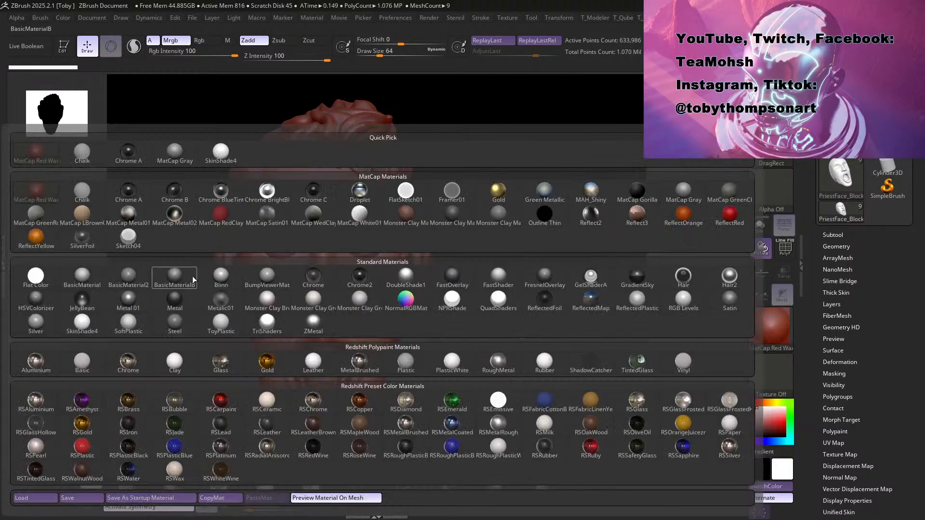
{"action": "left_click", "coordinate": [126, 275]}
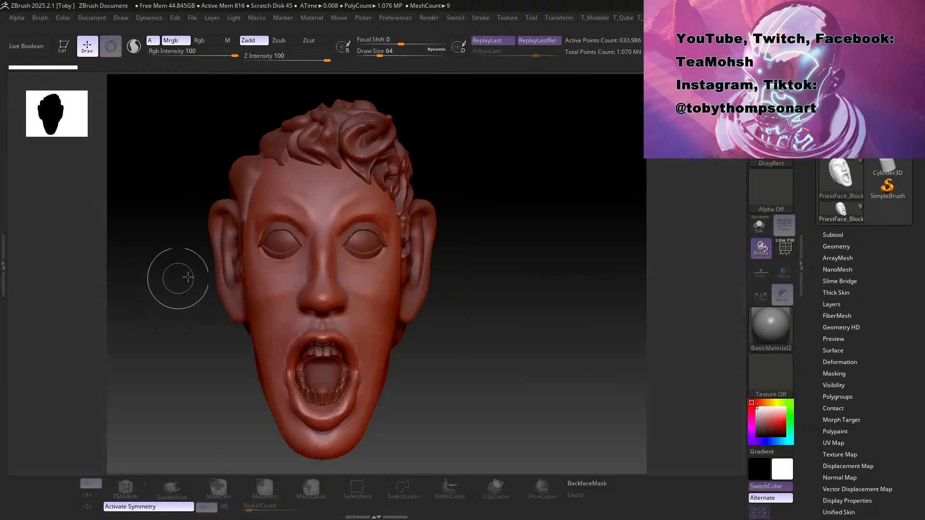
{"action": "key", "text": "t"}
{"action": "left_click_drag", "start_coordinate": [443, 365], "coordinate": [436, 314]}
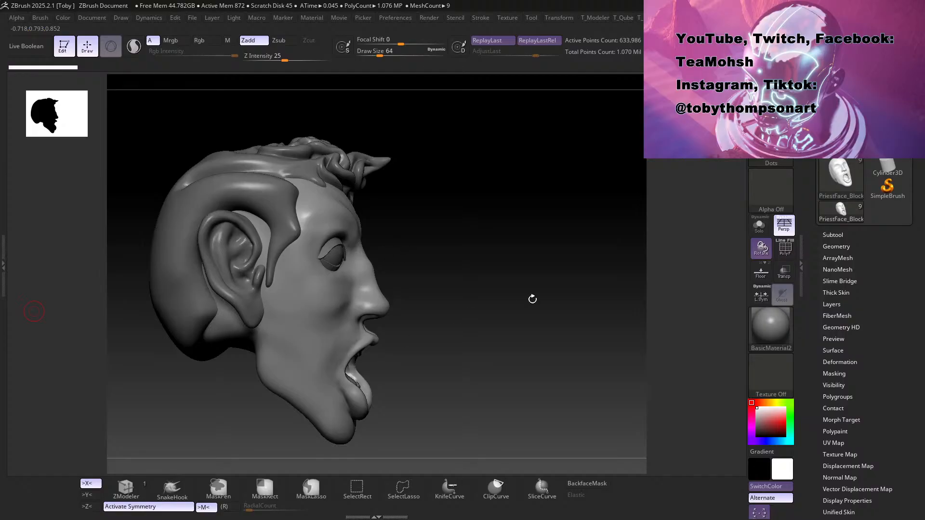
Step: Examine the priest head and its subtools from the front and both sides, including the jaw, ears and hair
{"action": "mouse_move", "coordinate": [458, 283]}
{"action": "left_mouse_down"}
{"action": "mouse_move", "coordinate": [415, 287]}
{"action": "mouse_move", "coordinate": [457, 281]}
{"action": "left_mouse_up"}
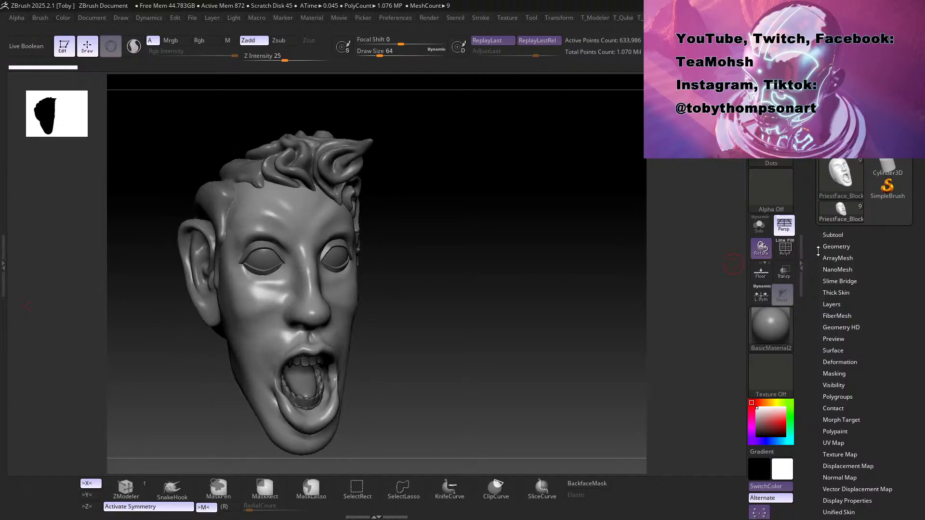
{"action": "left_click", "coordinate": [833, 235]}
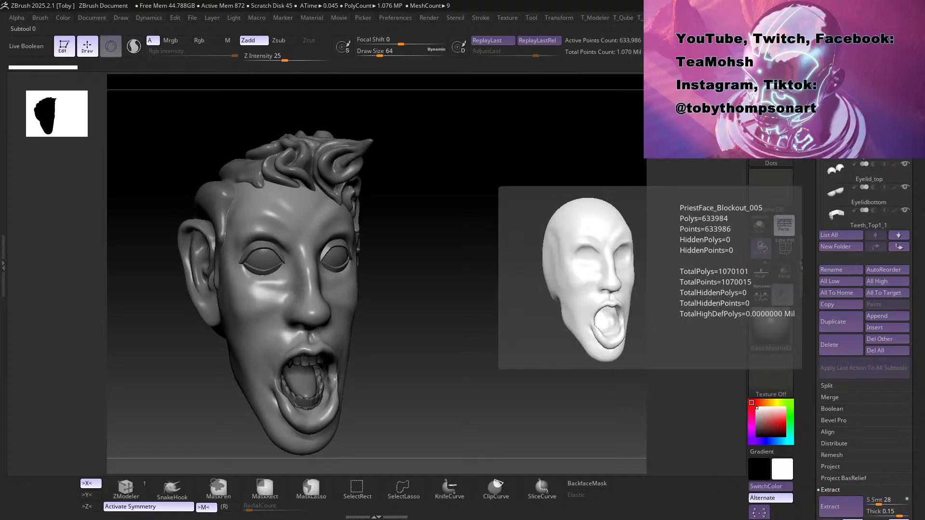
{"action": "left_click_drag", "start_coordinate": [578, 231], "coordinate": [554, 239]}
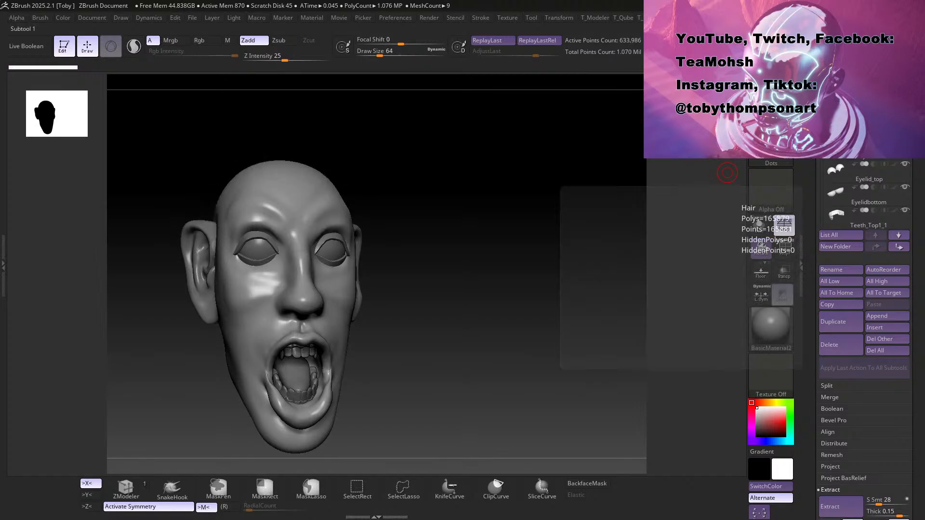
{"action": "left_click_drag", "start_coordinate": [490, 297], "coordinate": [515, 316]}
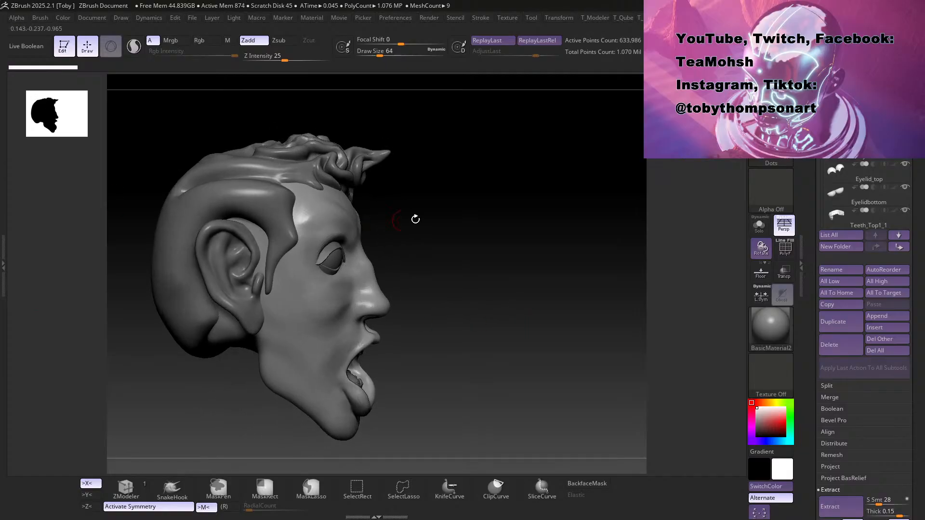
{"action": "left_click_drag", "start_coordinate": [473, 359], "coordinate": [606, 326]}
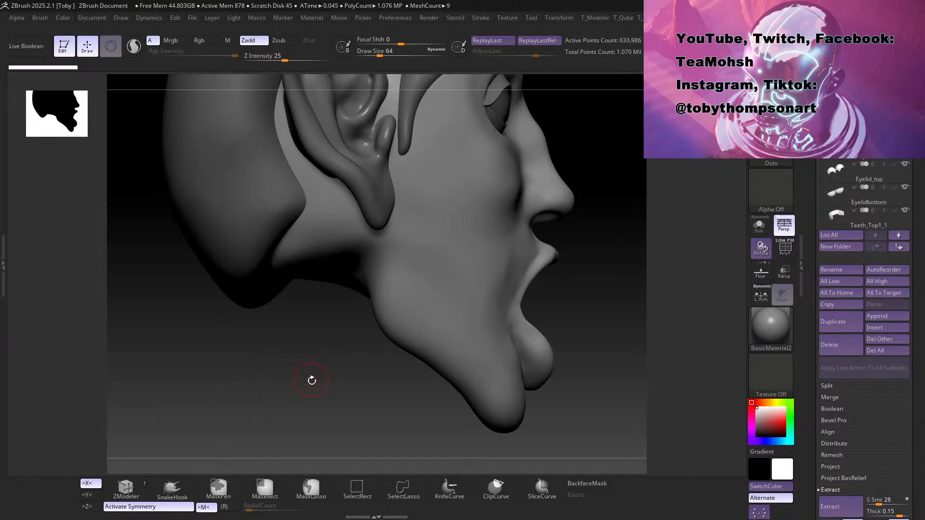
{"action": "left_click_drag", "start_coordinate": [309, 383], "coordinate": [330, 341]}
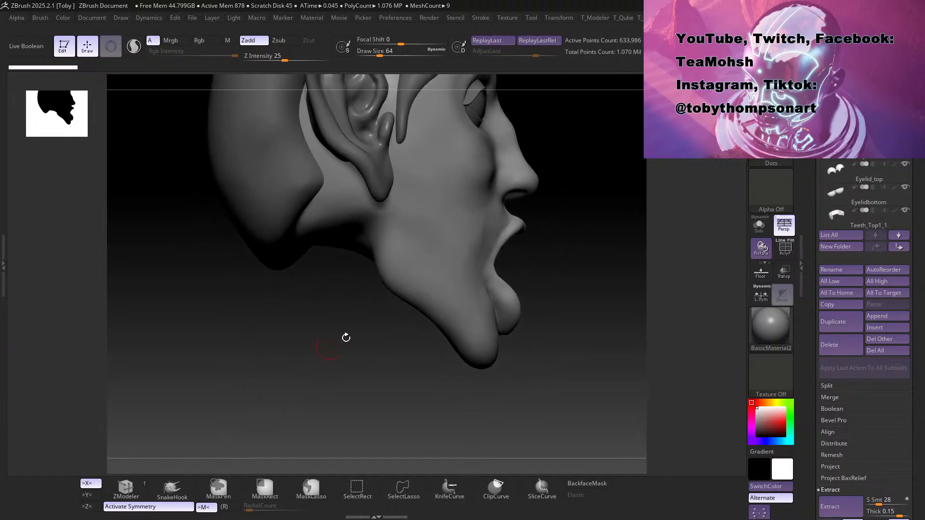
{"action": "left_click_drag", "start_coordinate": [606, 220], "coordinate": [476, 320]}
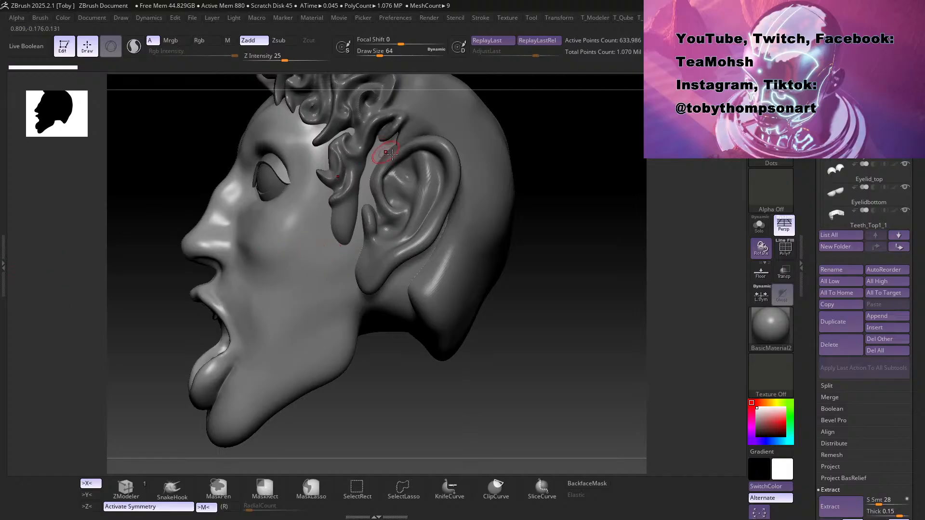
{"action": "left_click_drag", "start_coordinate": [151, 291], "coordinate": [197, 284]}
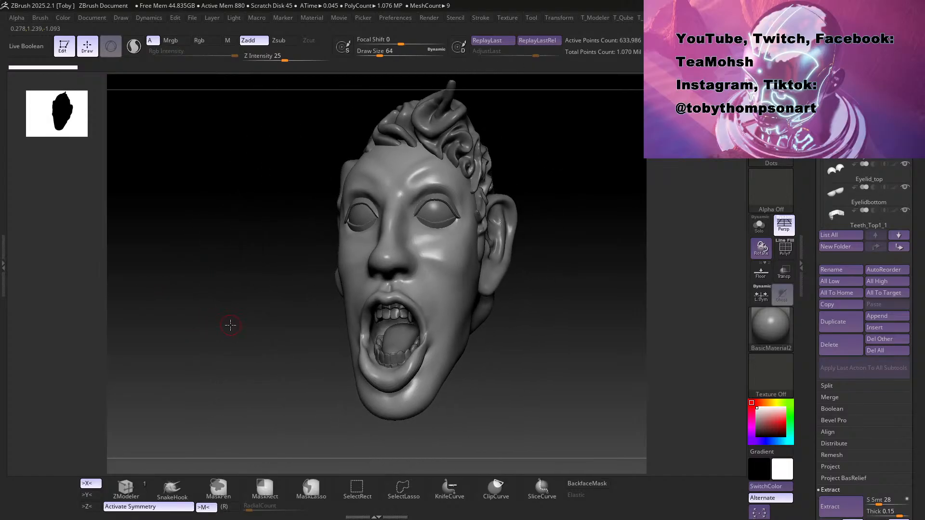
{"action": "left_click_drag", "start_coordinate": [231, 324], "coordinate": [209, 296]}
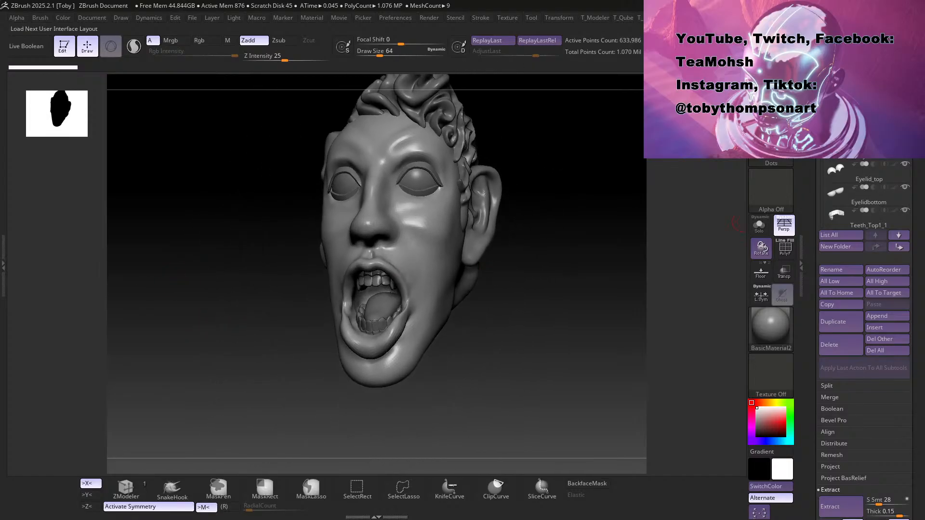
Step: Start loading a tool file and browse to the Anim 779 Internship folder inside Documents, SCAD Shiii
{"action": "left_click_drag", "start_coordinate": [804, 57], "coordinate": [804, 160]}
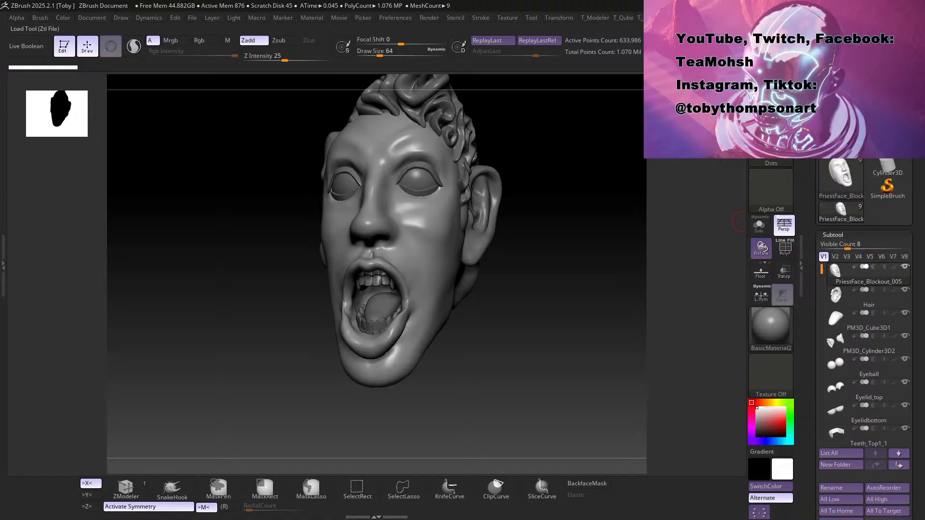
{"action": "left_click", "coordinate": [841, 66]}
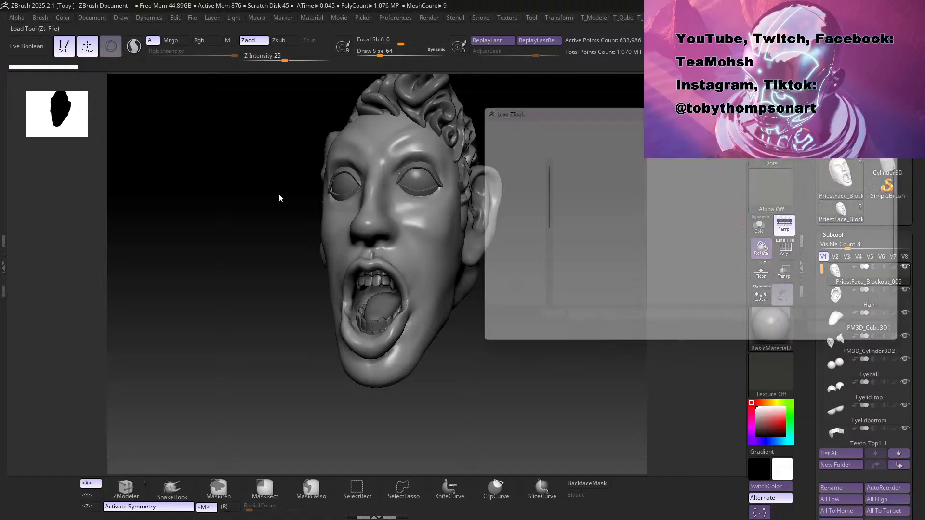
{"action": "scroll", "coordinate": [520, 226], "scroll_direction": "up", "scroll_amount": 10}
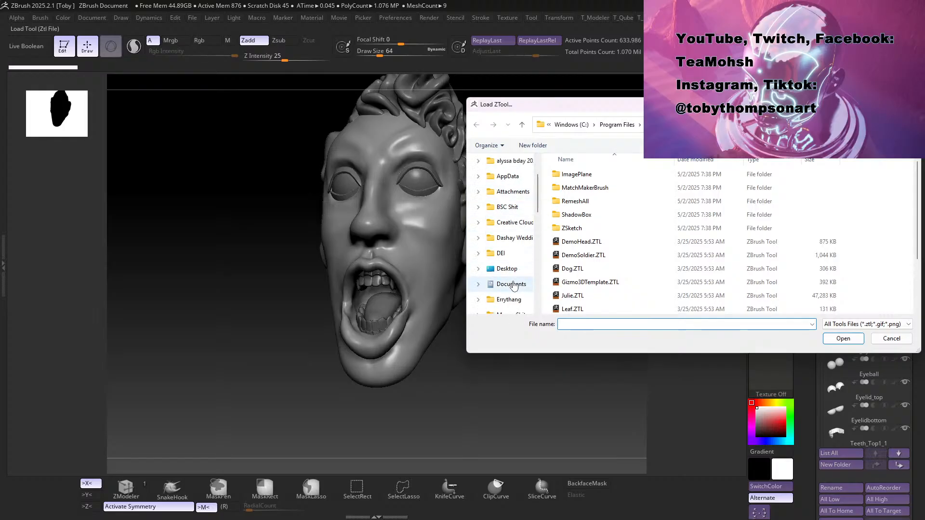
{"action": "left_click", "coordinate": [513, 286]}
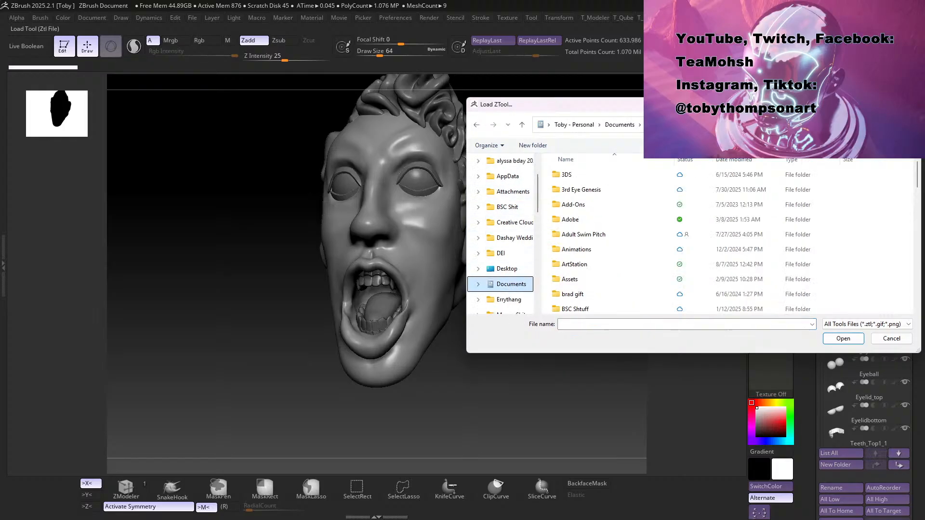
{"action": "left_click_drag", "start_coordinate": [705, 110], "coordinate": [608, 92]}
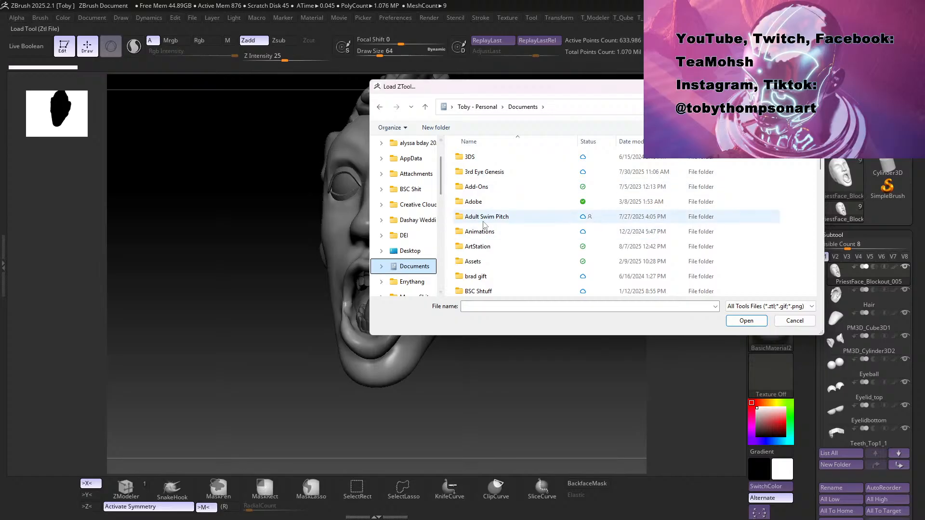
{"action": "scroll", "coordinate": [506, 216], "scroll_direction": "down", "scroll_amount": 5}
{"action": "scroll", "coordinate": [538, 212], "scroll_direction": "down", "scroll_amount": 5}
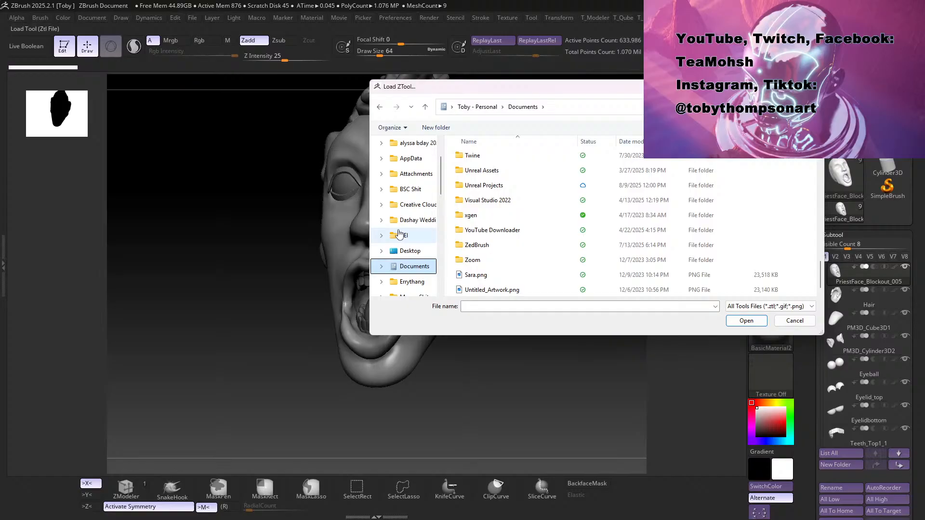
{"action": "scroll", "coordinate": [501, 226], "scroll_direction": "up", "scroll_amount": 3}
{"action": "double_click", "coordinate": [496, 229]}
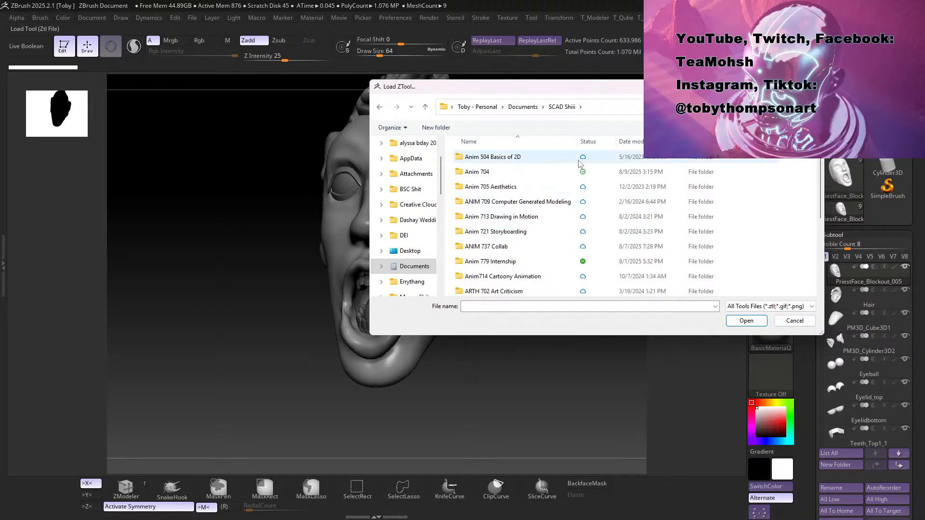
{"action": "scroll", "coordinate": [544, 185], "scroll_direction": "down", "scroll_amount": 2}
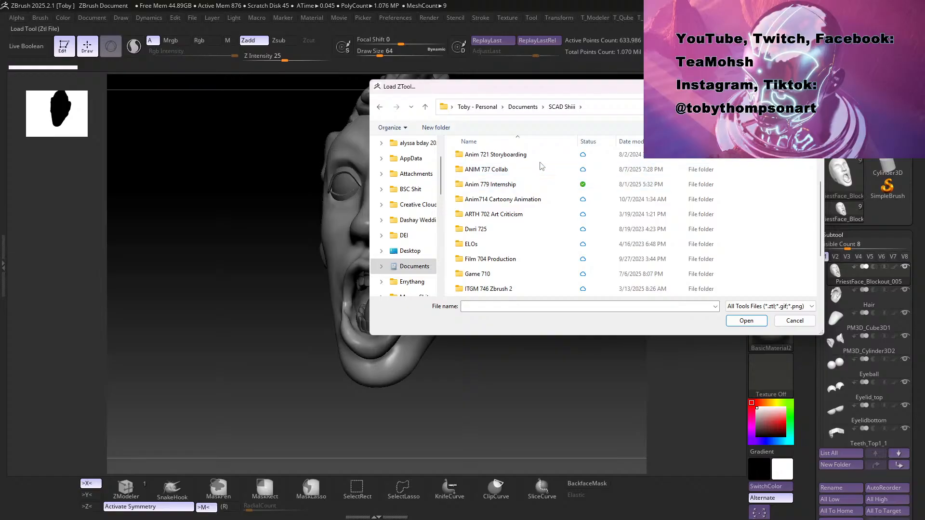
{"action": "double_click", "coordinate": [494, 186]}
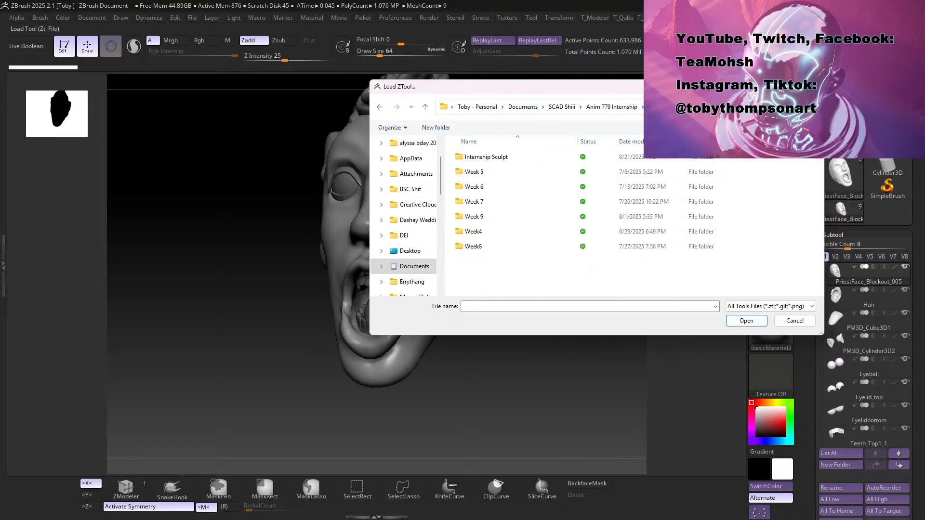
Step: Load Nun_Noose2_007.ztl from the Internship Sculpt folder
{"action": "left_click_drag", "start_coordinate": [576, 93], "coordinate": [348, 166]}
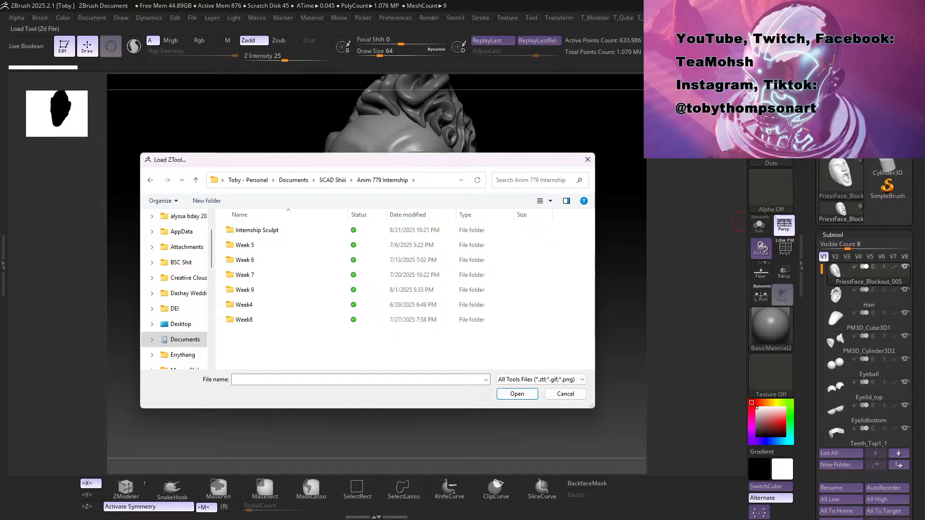
{"action": "left_click_drag", "start_coordinate": [353, 163], "coordinate": [369, 139]}
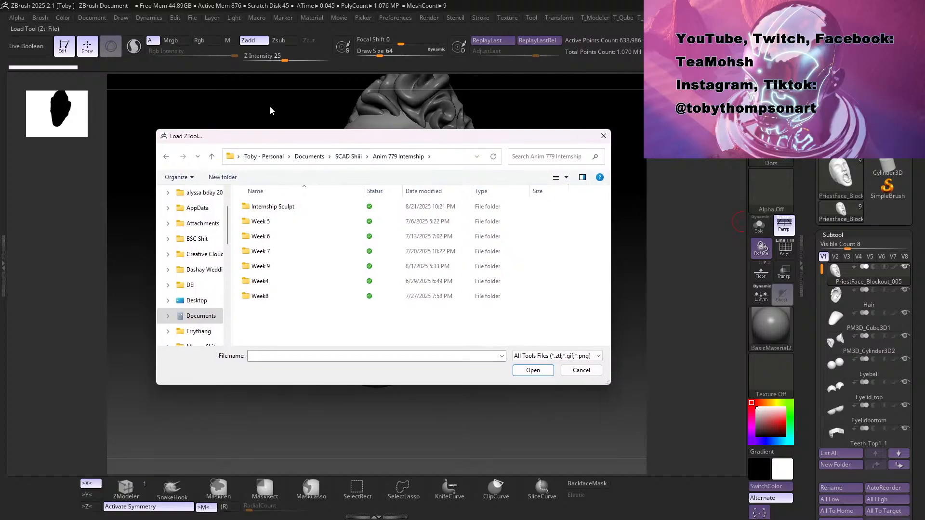
{"action": "left_click", "coordinate": [272, 207]}
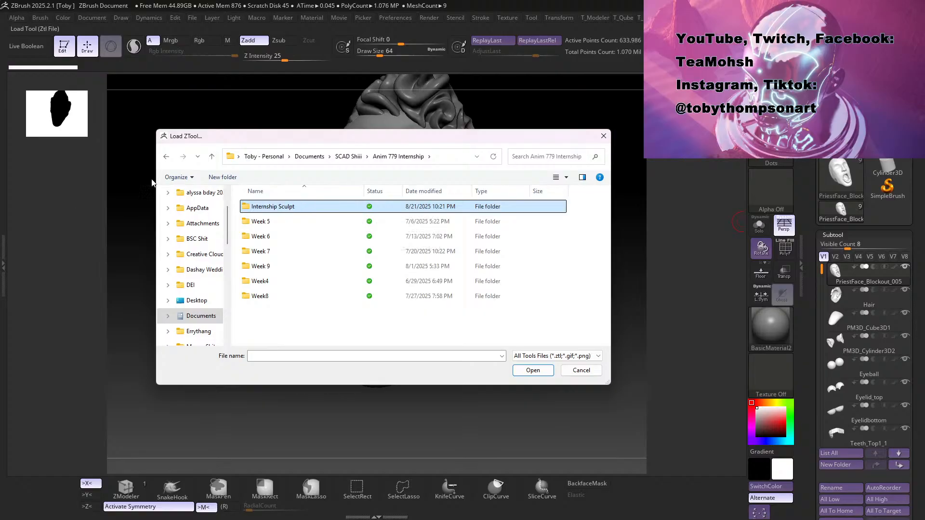
{"action": "left_click", "coordinate": [317, 207]}
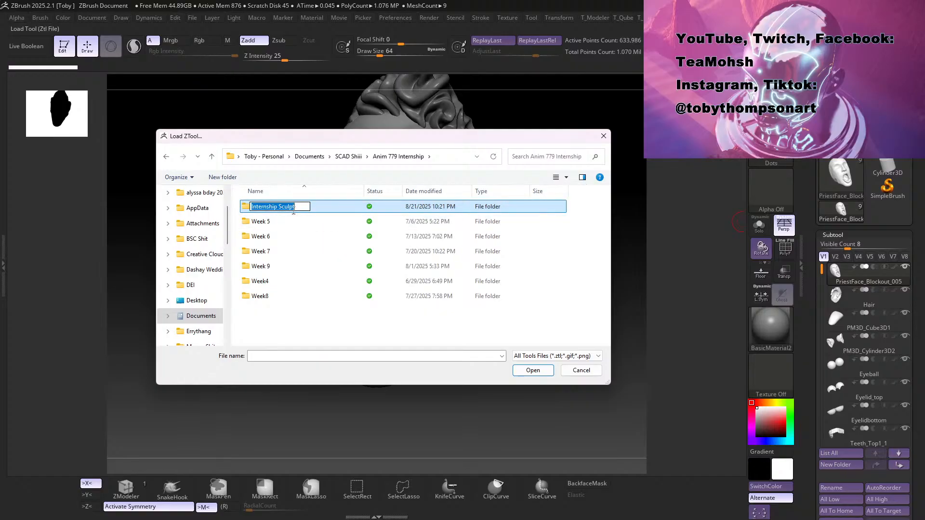
{"action": "double_click", "coordinate": [333, 207]}
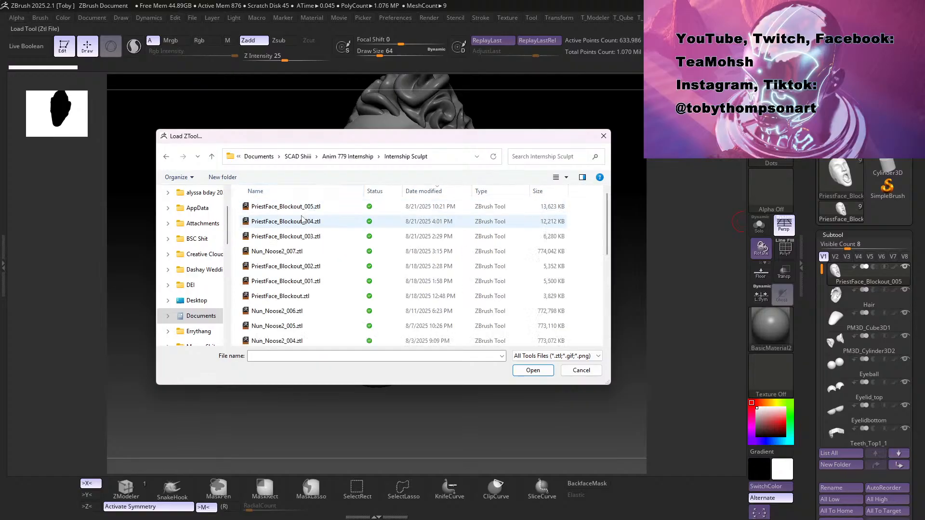
{"action": "double_click", "coordinate": [311, 252]}
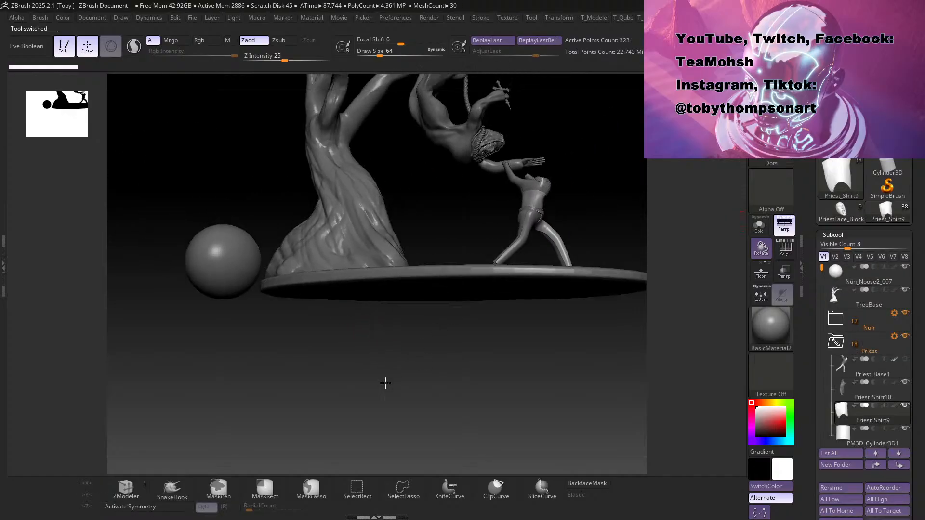
Step: Make the NunProjector1 subtool active, frame it and examine the nun's face, hood and rope up close
{"action": "left_click_drag", "start_coordinate": [459, 313], "coordinate": [408, 370]}
{"action": "mouse_move", "coordinate": [492, 275]}
{"action": "left_mouse_down", "text": "alt"}
{"action": "mouse_move", "coordinate": [320, 320]}
{"action": "mouse_move", "coordinate": [331, 413]}
{"action": "mouse_move", "coordinate": [300, 371]}
{"action": "mouse_move", "coordinate": [323, 355]}
{"action": "mouse_move", "coordinate": [343, 287]}
{"action": "left_mouse_up", "text": "alt"}
{"action": "left_click", "coordinate": [343, 287], "text": "alt"}
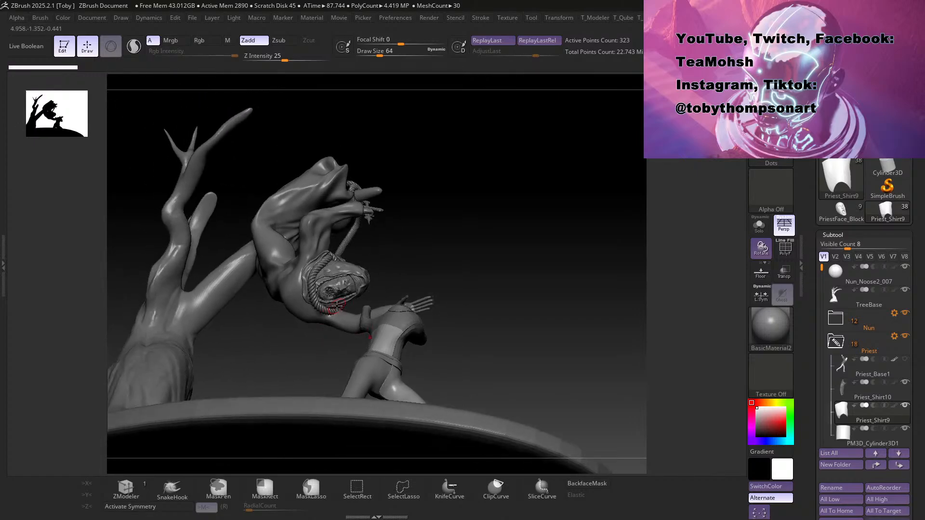
{"action": "key", "text": "f"}
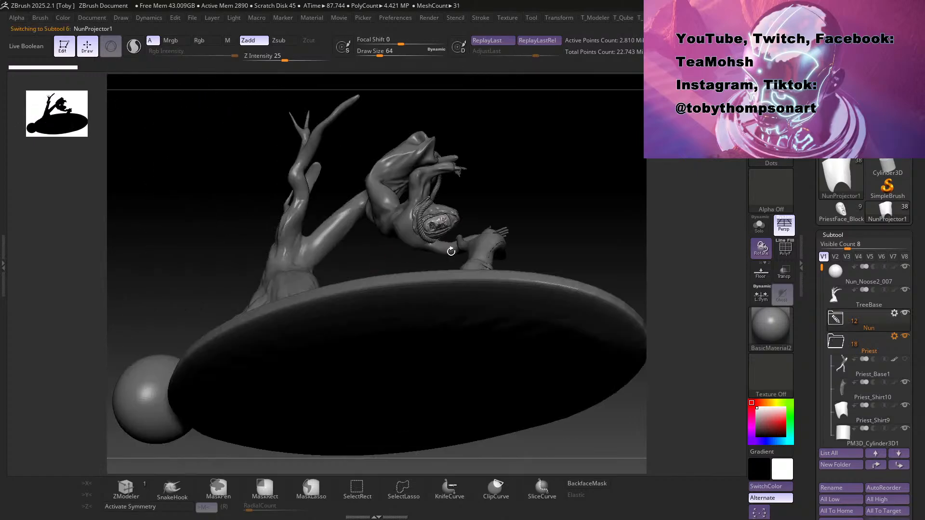
{"action": "key", "text": "f"}
{"action": "left_click_drag", "start_coordinate": [537, 407], "coordinate": [535, 379]}
{"action": "key", "text": "f"}
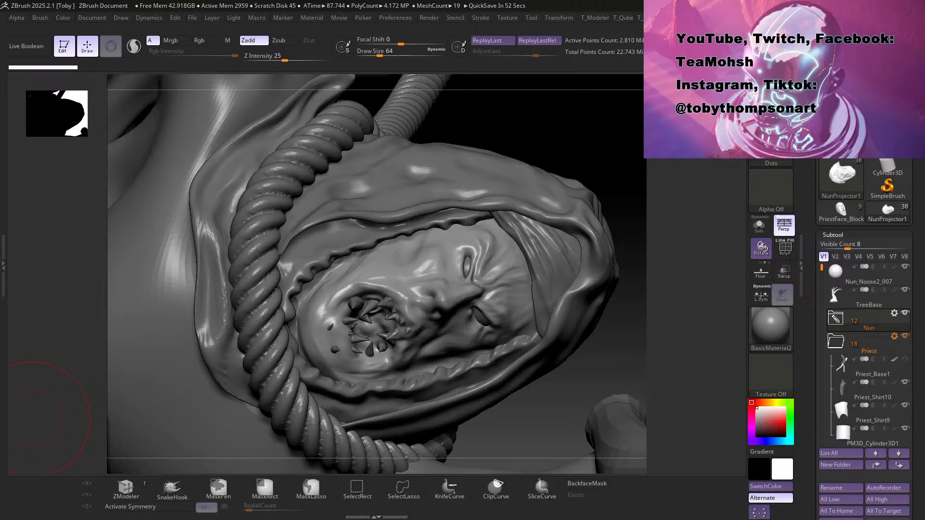
{"action": "right_click_drag", "start_coordinate": [516, 405], "coordinate": [522, 407]}
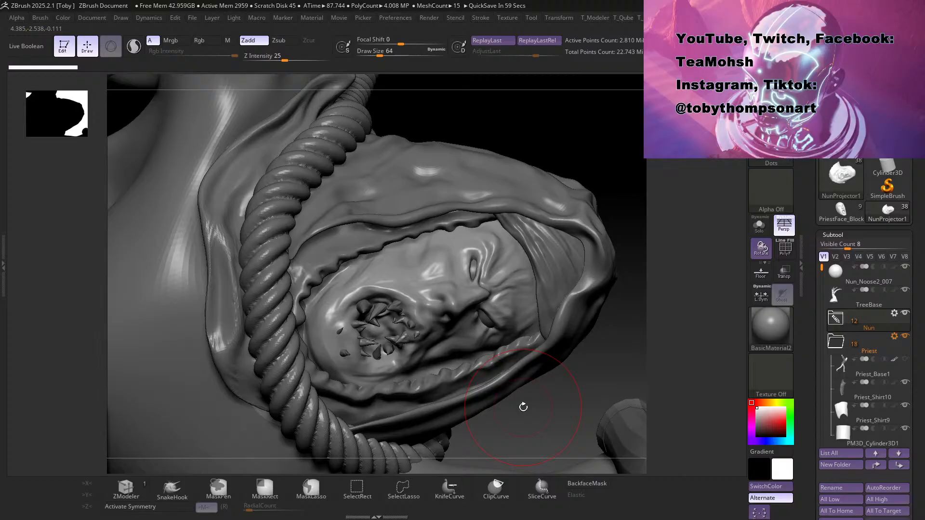
{"action": "right_click_drag", "start_coordinate": [611, 154], "coordinate": [593, 149]}
{"action": "mouse_move", "coordinate": [475, 398]}
{"action": "right_mouse_down"}
{"action": "mouse_move", "coordinate": [433, 347]}
{"action": "mouse_move", "coordinate": [476, 404]}
{"action": "mouse_move", "coordinate": [465, 402]}
{"action": "right_mouse_up"}
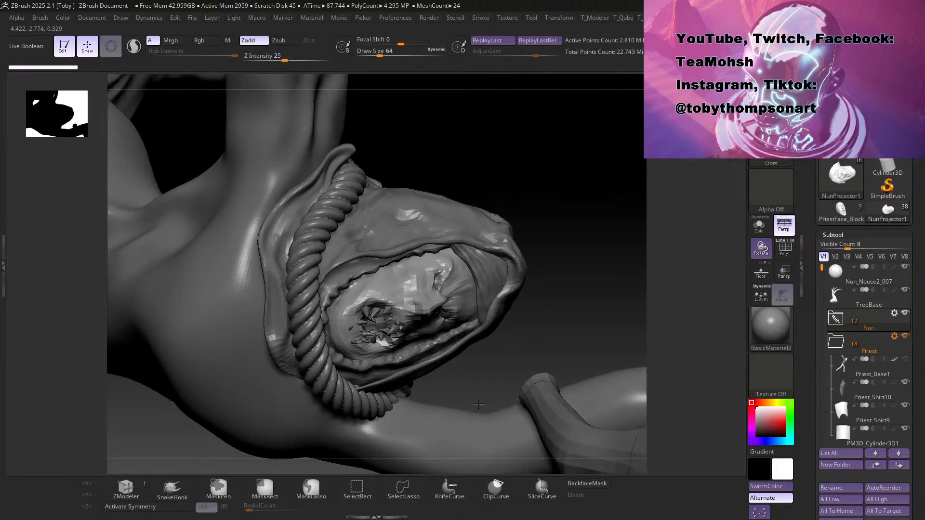
Step: Make the Nun_Dress subtool active, set the draw size to about 80 and adjust the dress beneath the neck rope
{"action": "left_click", "coordinate": [384, 406], "text": "alt"}
{"action": "mouse_move", "coordinate": [384, 406]}
{"action": "right_mouse_down"}
{"action": "mouse_move", "coordinate": [413, 382]}
{"action": "mouse_move", "coordinate": [470, 378]}
{"action": "right_mouse_up"}
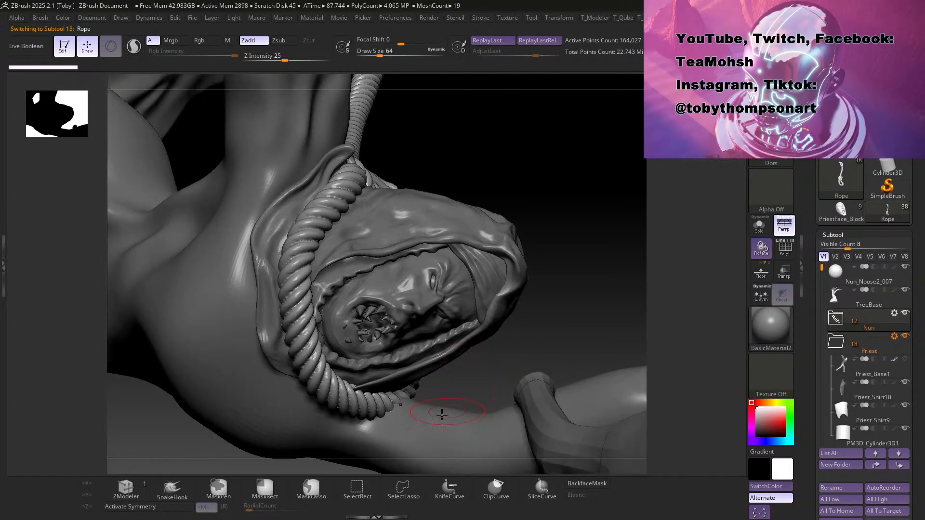
{"action": "left_click", "coordinate": [427, 420], "text": "alt"}
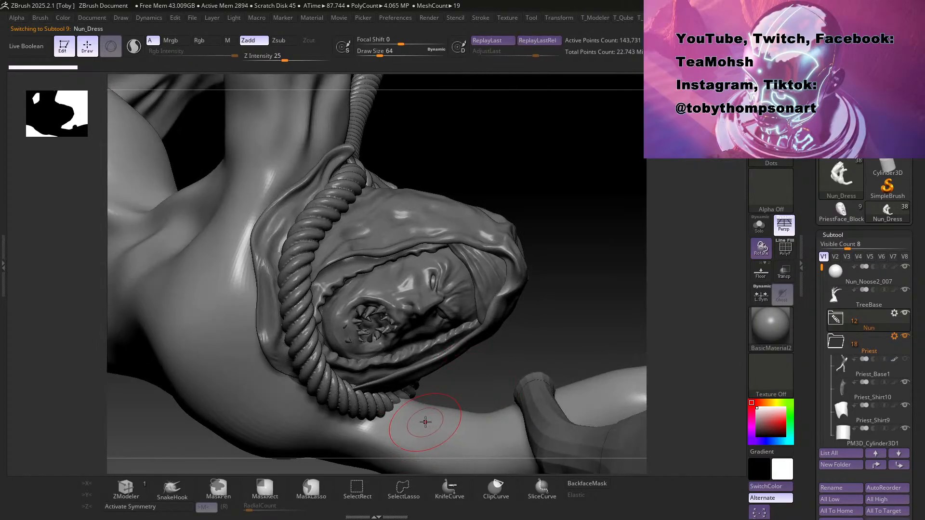
{"action": "key", "text": "s"}
{"action": "left_click_drag", "start_coordinate": [464, 369], "coordinate": [465, 370]}
{"action": "mouse_move", "coordinate": [478, 380]}
{"action": "right_mouse_down"}
{"action": "mouse_move", "coordinate": [466, 370]}
{"action": "mouse_move", "coordinate": [423, 402]}
{"action": "right_mouse_up"}
{"action": "left_click_drag", "start_coordinate": [401, 403], "coordinate": [402, 410]}
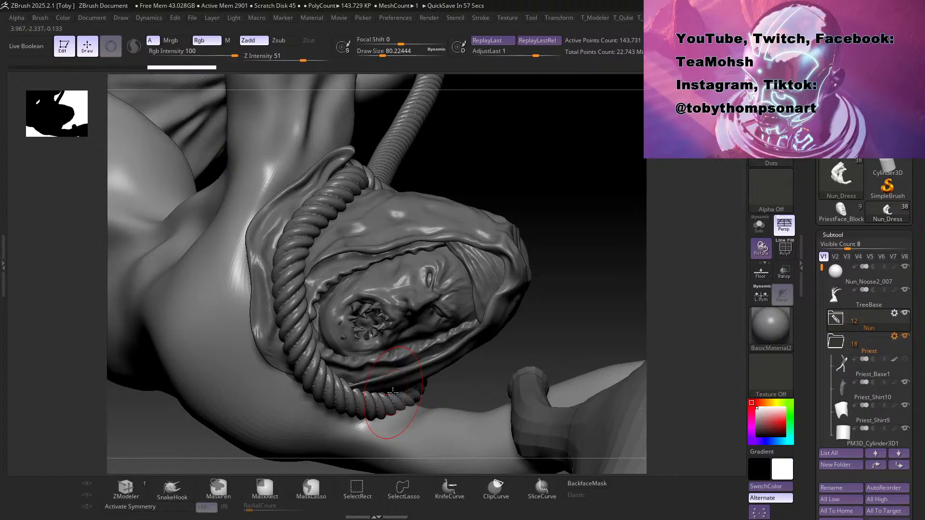
Step: Examine the nun's hood, face and rope from several sides, plus the whole composition with the tree and priest
{"action": "mouse_move", "coordinate": [551, 320]}
{"action": "right_mouse_down"}
{"action": "mouse_move", "coordinate": [525, 337]}
{"action": "mouse_move", "coordinate": [485, 287]}
{"action": "mouse_move", "coordinate": [482, 309]}
{"action": "right_mouse_up"}
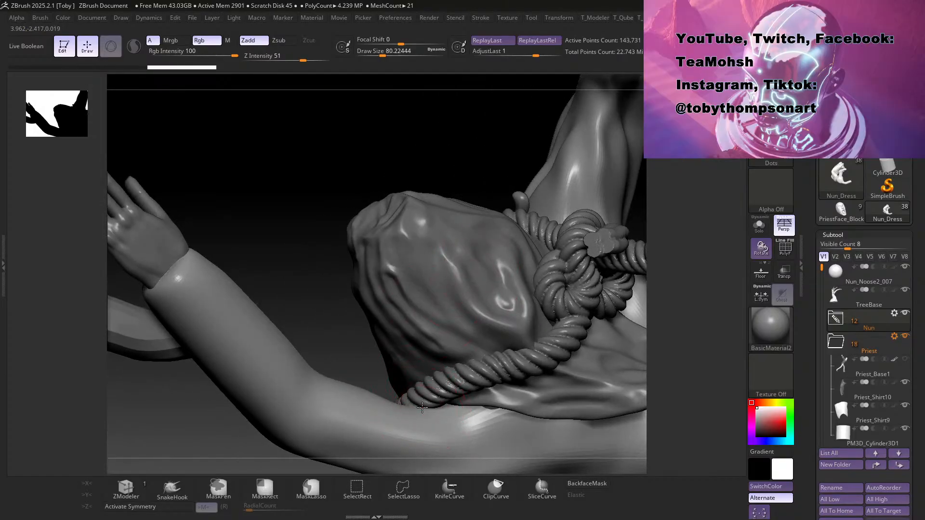
{"action": "right_click_drag", "start_coordinate": [320, 331], "coordinate": [555, 366]}
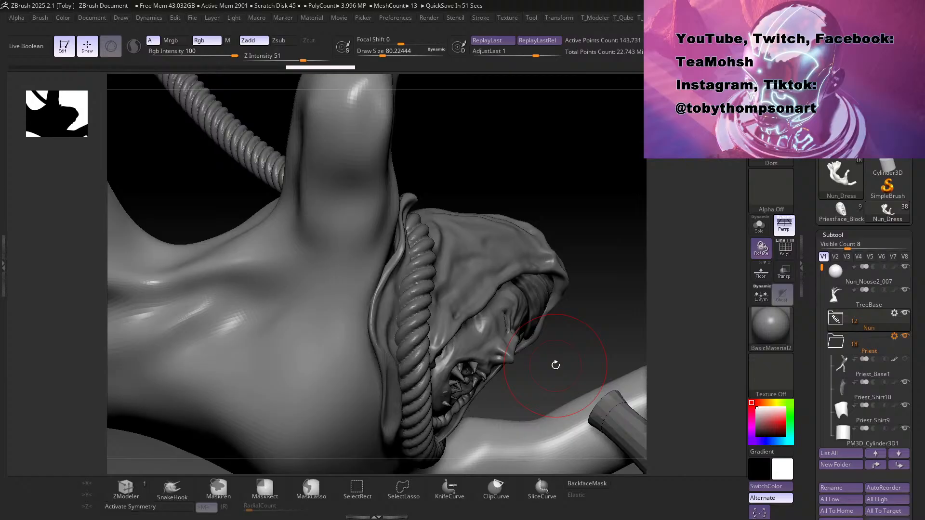
{"action": "left_click_drag", "start_coordinate": [568, 333], "coordinate": [522, 180]}
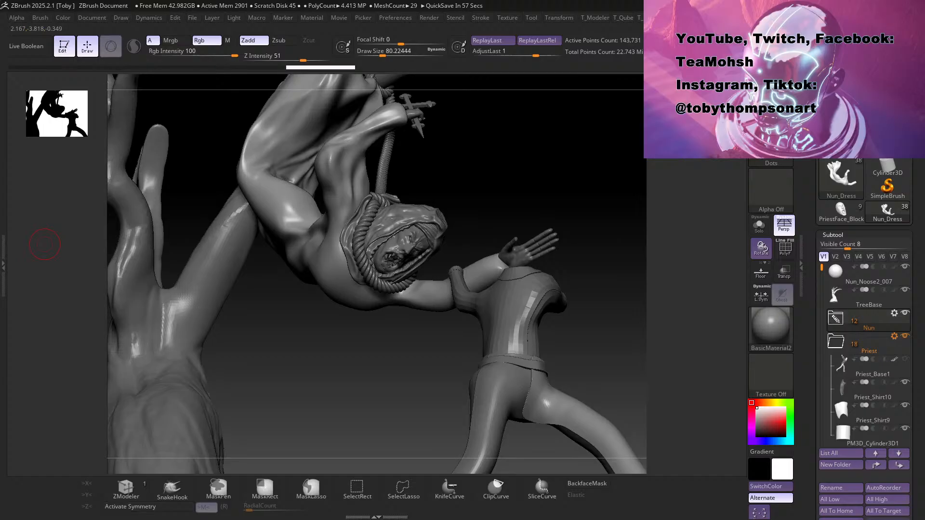
{"action": "mouse_move", "coordinate": [423, 368]}
{"action": "left_mouse_down"}
{"action": "mouse_move", "coordinate": [464, 371]}
{"action": "mouse_move", "coordinate": [450, 381]}
{"action": "mouse_move", "coordinate": [452, 373]}
{"action": "left_mouse_up"}
{"action": "left_click_drag", "start_coordinate": [432, 406], "coordinate": [414, 369]}
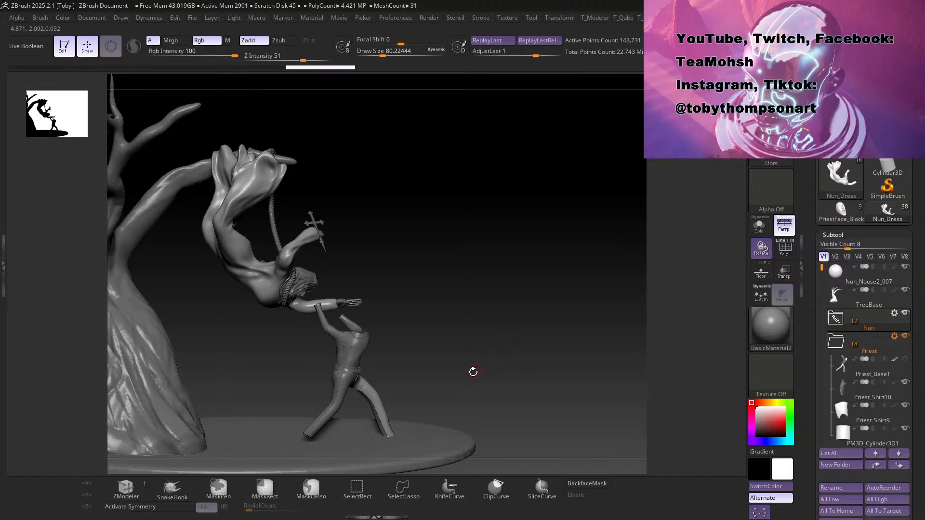
{"action": "left_click_drag", "start_coordinate": [434, 377], "coordinate": [704, 250]}
Step: Switch back to the PriestFace_Blockout tool and frame the priest's open-mouthed face from the front
{"action": "left_click", "coordinate": [840, 210]}
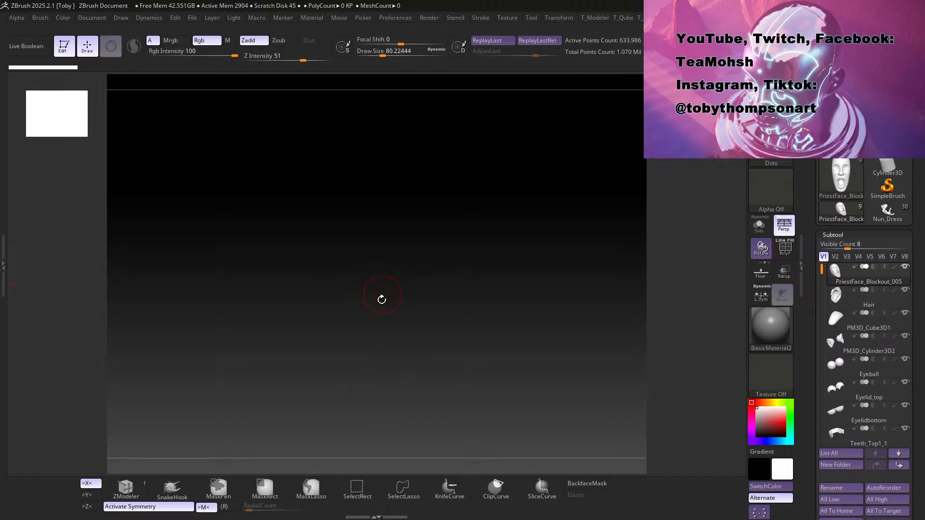
{"action": "key", "text": "ctrl"}
{"action": "key", "text": "f"}
{"action": "left_click_drag", "start_coordinate": [541, 311], "coordinate": [582, 262]}
{"action": "left_click_drag", "start_coordinate": [515, 240], "coordinate": [483, 376], "text": "alt"}
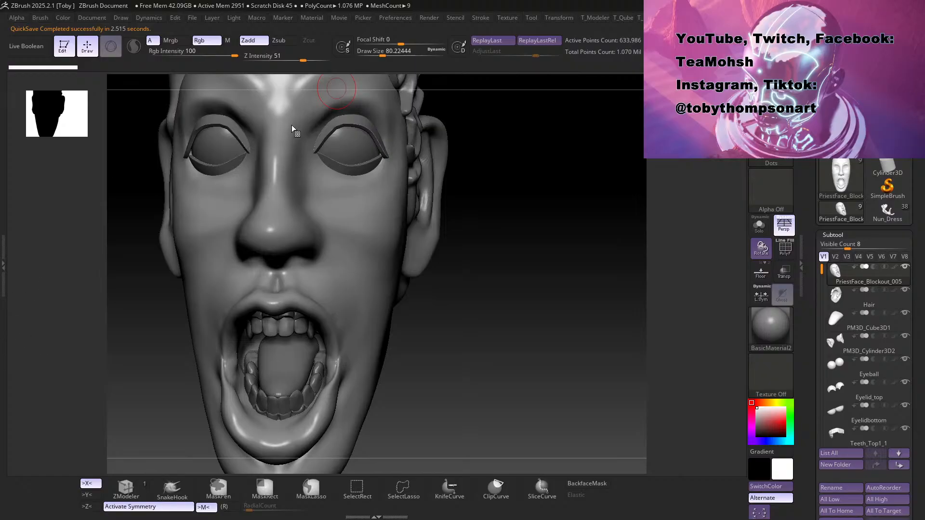
{"action": "mouse_move", "coordinate": [558, 339]}
{"action": "left_mouse_down"}
{"action": "mouse_move", "coordinate": [521, 332]}
{"action": "mouse_move", "coordinate": [537, 326]}
{"action": "left_mouse_up"}
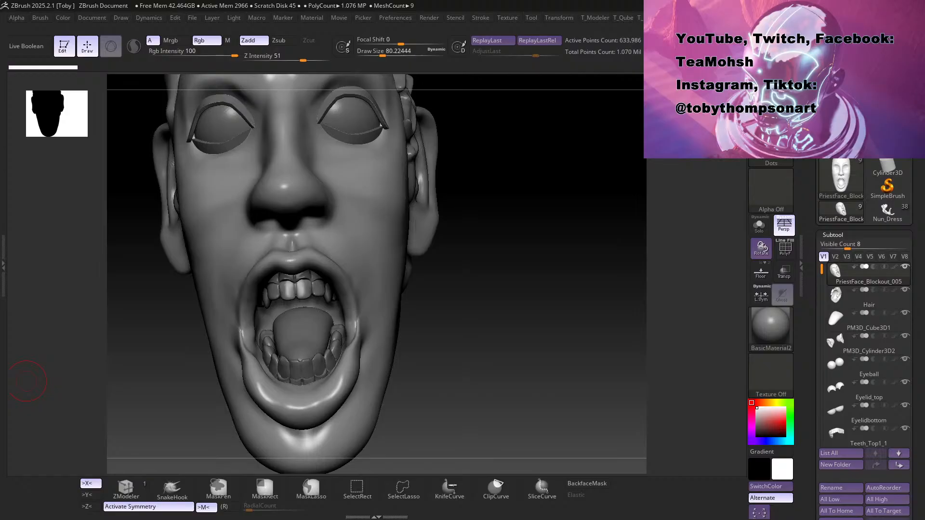
Step: Switch to the browser, read the stream chat in Twitch's Stream Manager and move the browser window out of the way
{"action": "left_click", "coordinate": [559, 508]}
{"action": "left_click_drag", "start_coordinate": [654, 322], "coordinate": [481, 49]}
{"action": "left_click", "coordinate": [143, 167]}
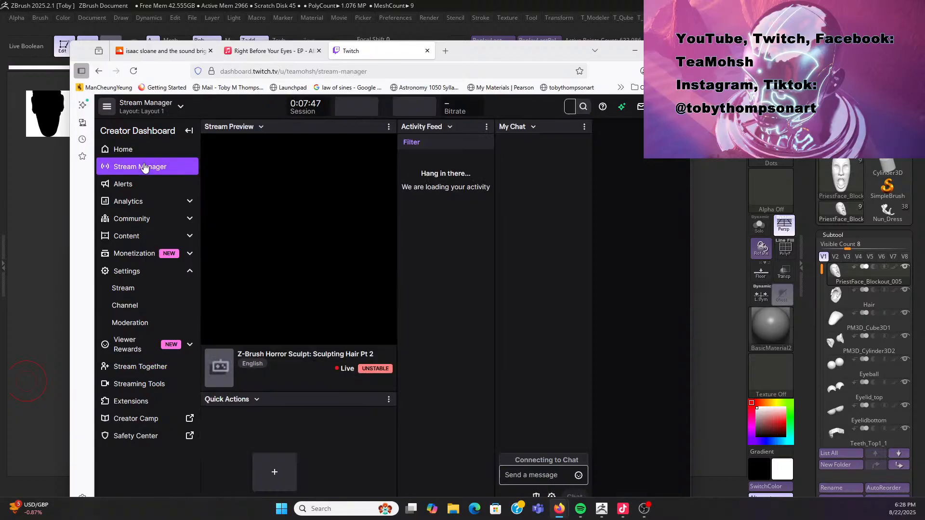
{"action": "scroll", "coordinate": [581, 284], "scroll_direction": "up", "scroll_amount": 3}
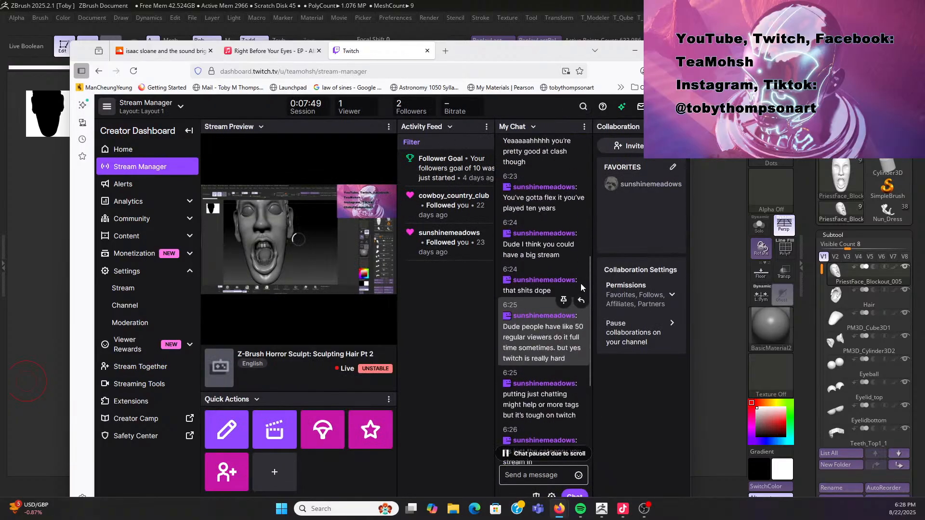
{"action": "scroll", "coordinate": [544, 313], "scroll_direction": "down", "scroll_amount": 3}
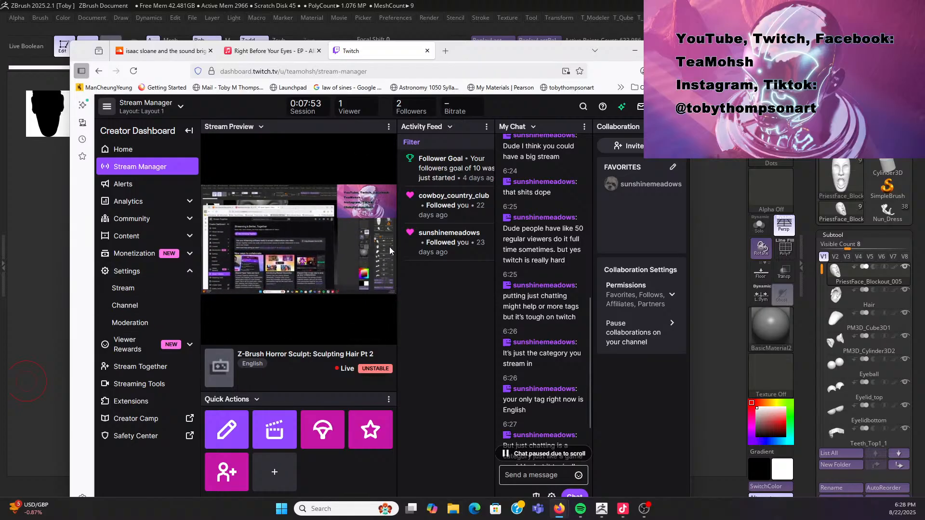
{"action": "left_click_drag", "start_coordinate": [453, 57], "coordinate": [0, 57]}
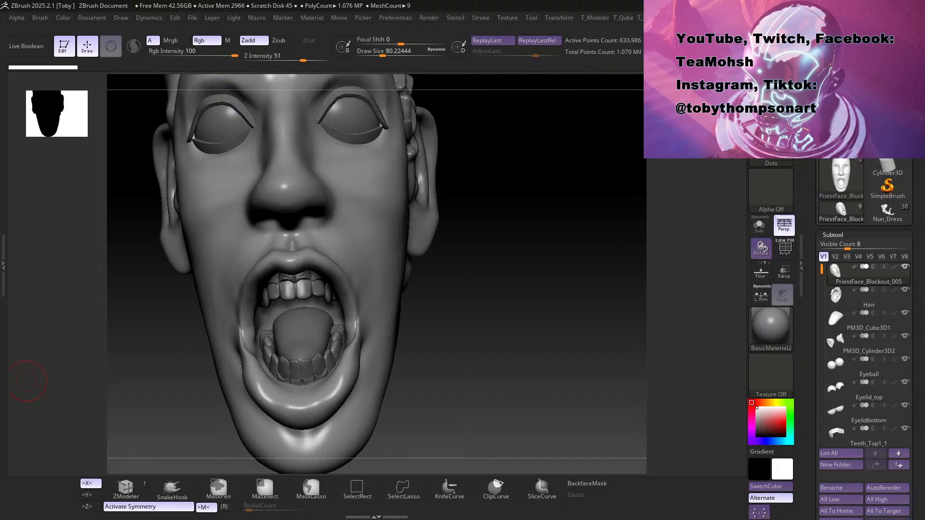
Step: Inspect the priest's head from the side and make the Hair subtool active
{"action": "left_click_drag", "start_coordinate": [449, 312], "coordinate": [522, 333]}
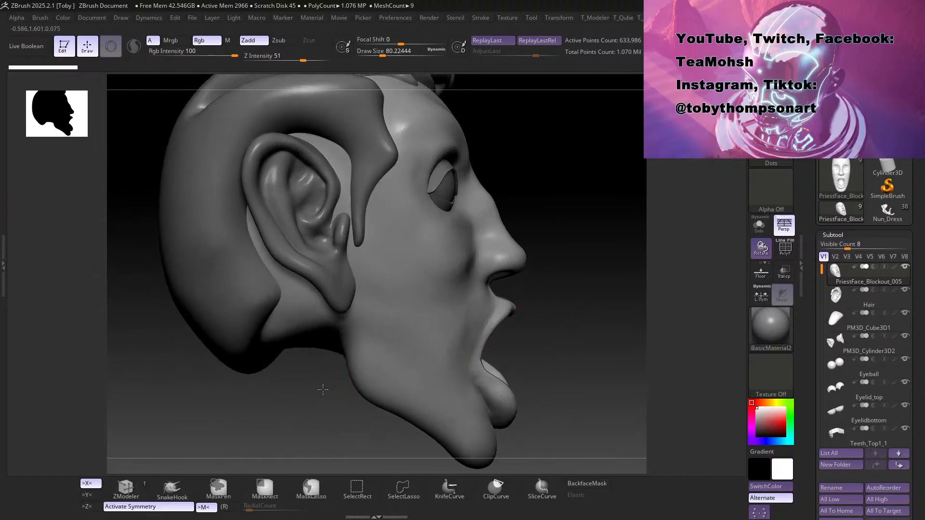
{"action": "left_click_drag", "start_coordinate": [322, 388], "coordinate": [314, 436]}
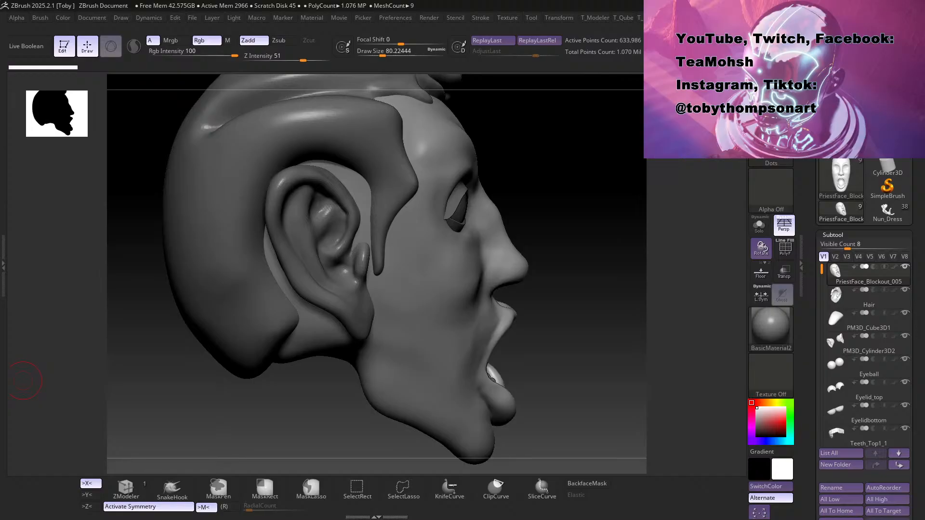
{"action": "left_click_drag", "start_coordinate": [541, 314], "coordinate": [549, 295]}
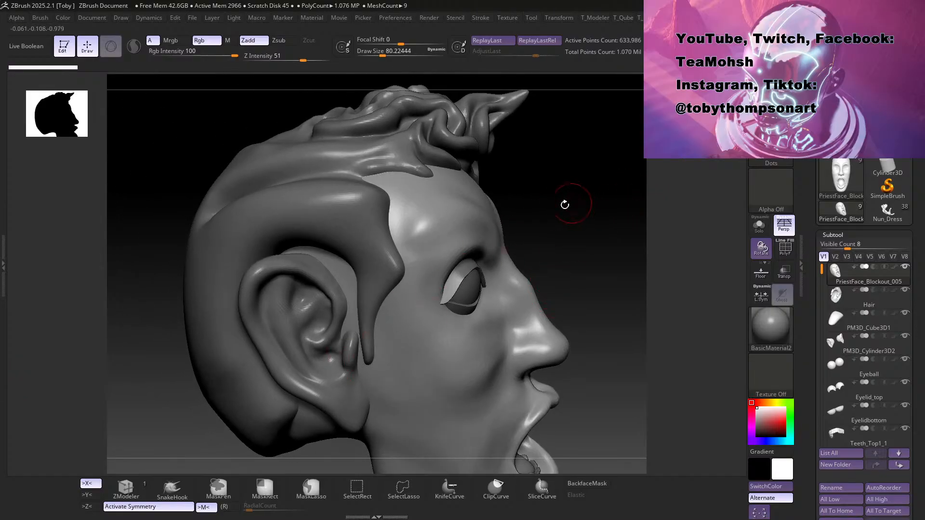
{"action": "left_click", "coordinate": [343, 207], "text": "alt"}
{"action": "left_click_drag", "start_coordinate": [573, 184], "coordinate": [549, 173]}
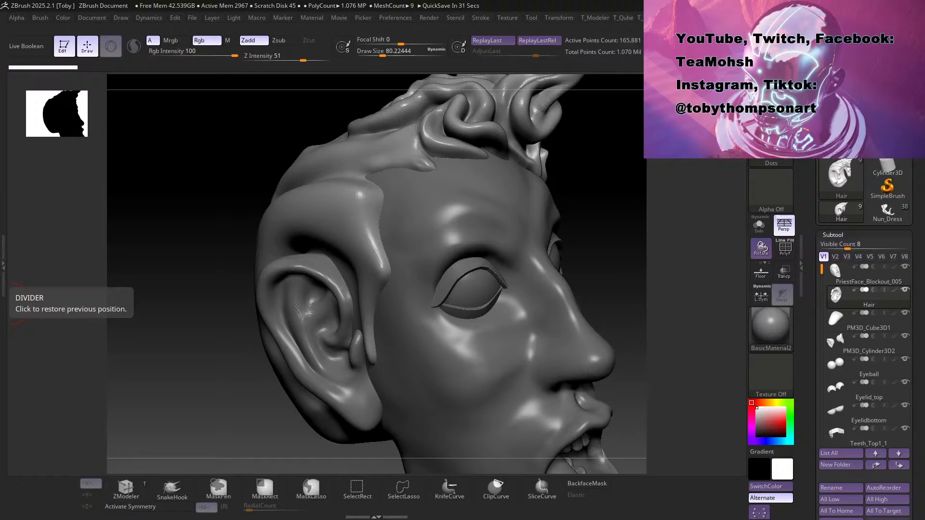
Step: Play the Right Before Your Eyes EP in Apple Music in the browser, lower its volume and return to ZBrush
{"action": "left_click_drag", "start_coordinate": [924, 86], "coordinate": [582, 18]}
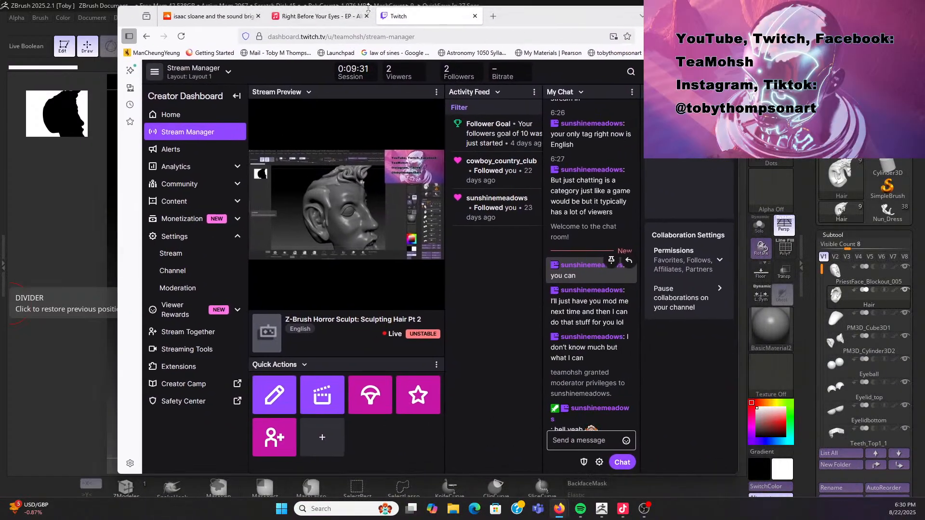
{"action": "left_click", "coordinate": [329, 22]}
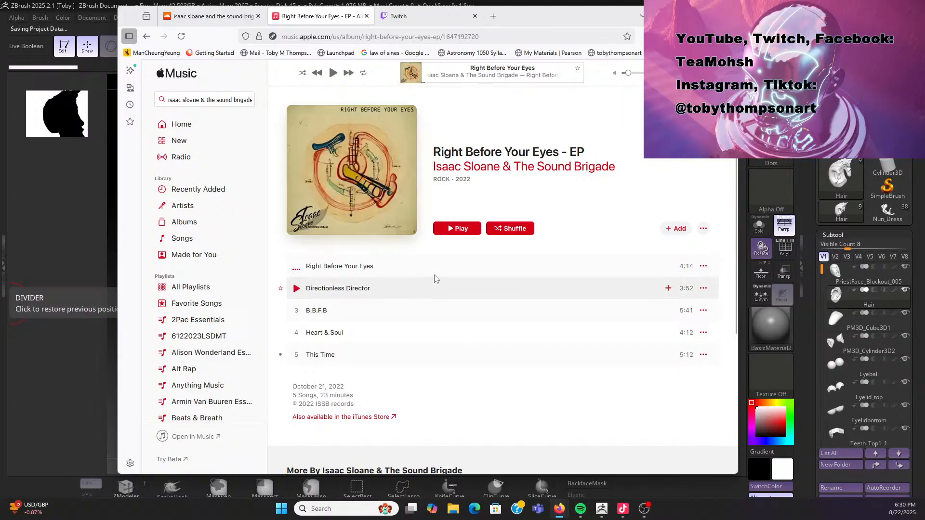
{"action": "left_click", "coordinate": [451, 228]}
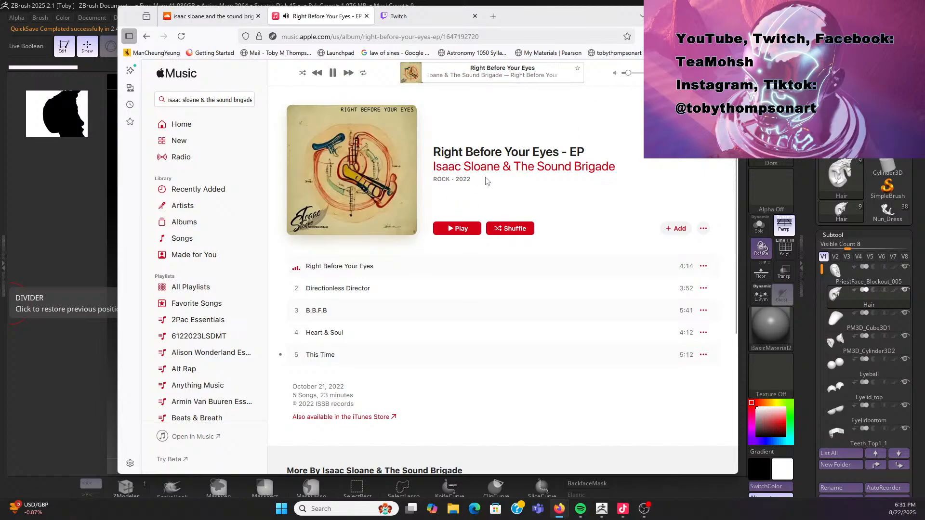
{"action": "left_click_drag", "start_coordinate": [631, 79], "coordinate": [626, 78]}
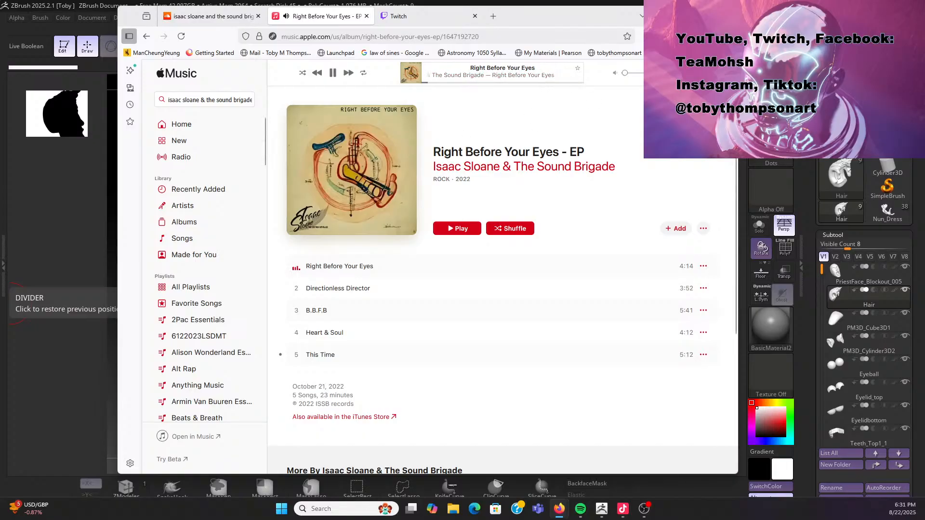
{"action": "left_click", "coordinate": [96, 191]}
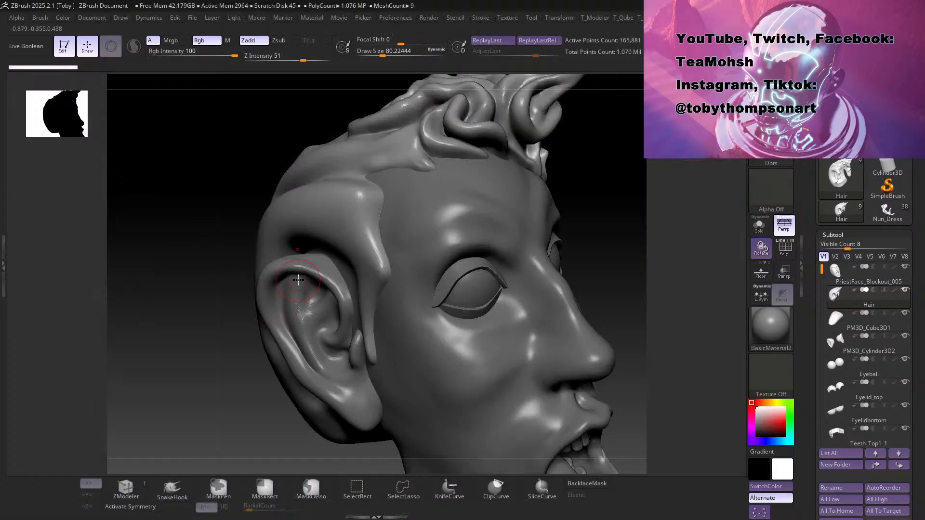
Step: Carve into the hair curls in front of the priest's ear with a subtractive brush at Z Intensity 33
{"action": "mouse_move", "coordinate": [599, 244]}
{"action": "left_mouse_down"}
{"action": "mouse_move", "coordinate": [498, 233]}
{"action": "mouse_move", "coordinate": [260, 182]}
{"action": "mouse_move", "coordinate": [509, 251]}
{"action": "mouse_move", "coordinate": [535, 244]}
{"action": "mouse_move", "coordinate": [518, 285]}
{"action": "mouse_move", "coordinate": [522, 316]}
{"action": "mouse_move", "coordinate": [595, 313]}
{"action": "mouse_move", "coordinate": [473, 268]}
{"action": "mouse_move", "coordinate": [478, 364]}
{"action": "left_mouse_up"}
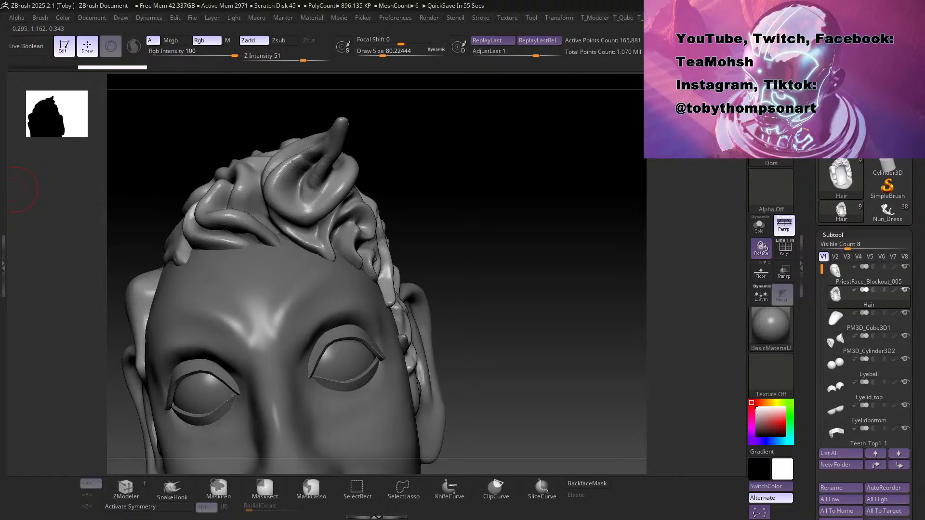
{"action": "mouse_move", "coordinate": [518, 327]}
{"action": "left_mouse_down"}
{"action": "mouse_move", "coordinate": [504, 331]}
{"action": "mouse_move", "coordinate": [550, 291]}
{"action": "mouse_move", "coordinate": [457, 313]}
{"action": "mouse_move", "coordinate": [535, 332]}
{"action": "mouse_move", "coordinate": [537, 345]}
{"action": "mouse_move", "coordinate": [542, 337]}
{"action": "left_mouse_up"}
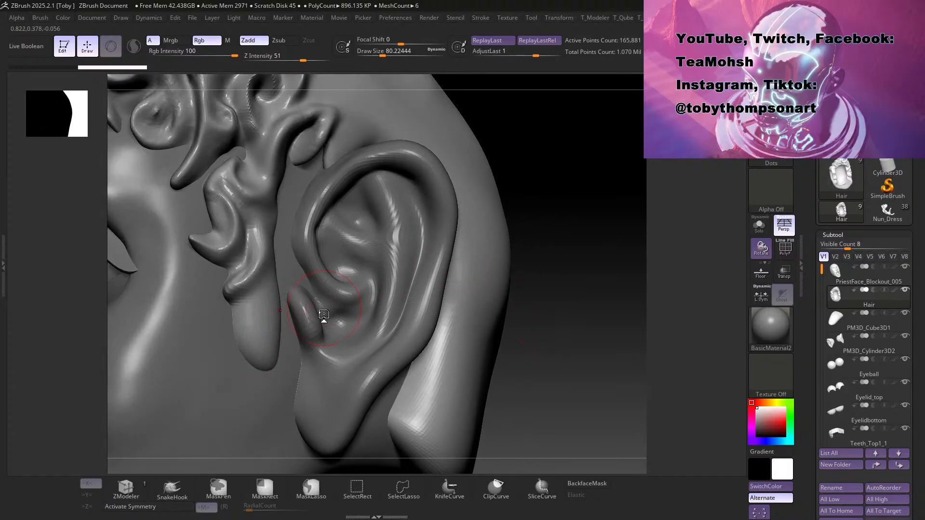
{"action": "key", "text": "3"}
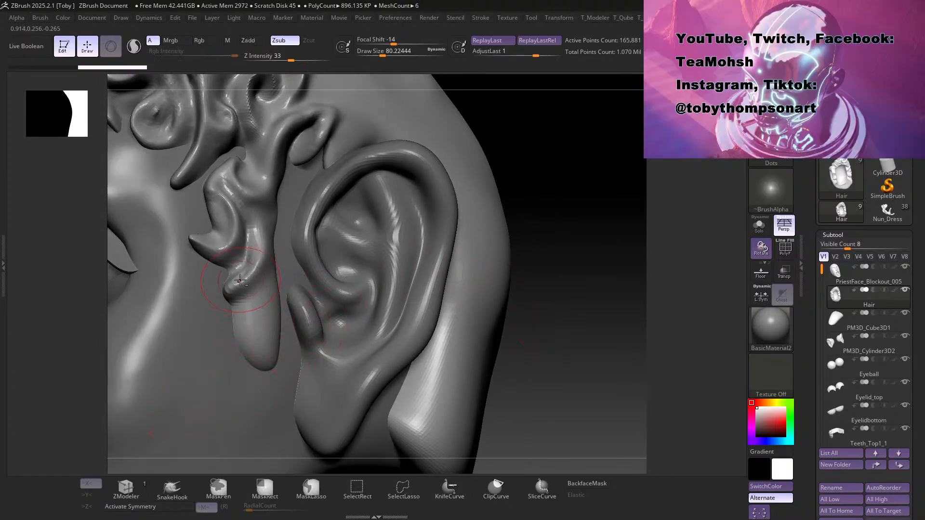
{"action": "left_click_drag", "start_coordinate": [236, 285], "coordinate": [255, 268]}
{"action": "mouse_move", "coordinate": [561, 333]}
{"action": "left_mouse_down"}
{"action": "mouse_move", "coordinate": [547, 331]}
{"action": "mouse_move", "coordinate": [556, 296]}
{"action": "mouse_move", "coordinate": [591, 268]}
{"action": "mouse_move", "coordinate": [572, 340]}
{"action": "mouse_move", "coordinate": [632, 309]}
{"action": "mouse_move", "coordinate": [641, 372]}
{"action": "mouse_move", "coordinate": [478, 201]}
{"action": "mouse_move", "coordinate": [478, 304]}
{"action": "mouse_move", "coordinate": [511, 379]}
{"action": "mouse_move", "coordinate": [390, 380]}
{"action": "mouse_move", "coordinate": [384, 390]}
{"action": "mouse_move", "coordinate": [375, 364]}
{"action": "mouse_move", "coordinate": [430, 391]}
{"action": "left_mouse_up"}
{"action": "mouse_move", "coordinate": [399, 341]}
{"action": "left_mouse_down"}
{"action": "mouse_move", "coordinate": [467, 386]}
{"action": "mouse_move", "coordinate": [427, 394]}
{"action": "left_mouse_up"}
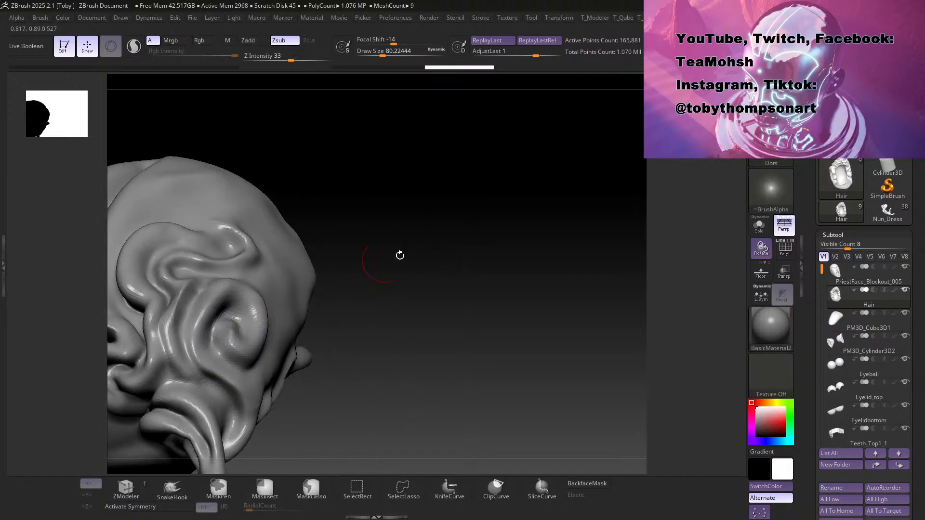
{"action": "mouse_move", "coordinate": [398, 254]}
{"action": "left_mouse_down"}
{"action": "mouse_move", "coordinate": [448, 229]}
{"action": "mouse_move", "coordinate": [475, 264]}
{"action": "mouse_move", "coordinate": [420, 240]}
{"action": "mouse_move", "coordinate": [411, 208]}
{"action": "mouse_move", "coordinate": [415, 288]}
{"action": "left_mouse_up"}
{"action": "left_click_drag", "start_coordinate": [412, 335], "coordinate": [496, 326]}
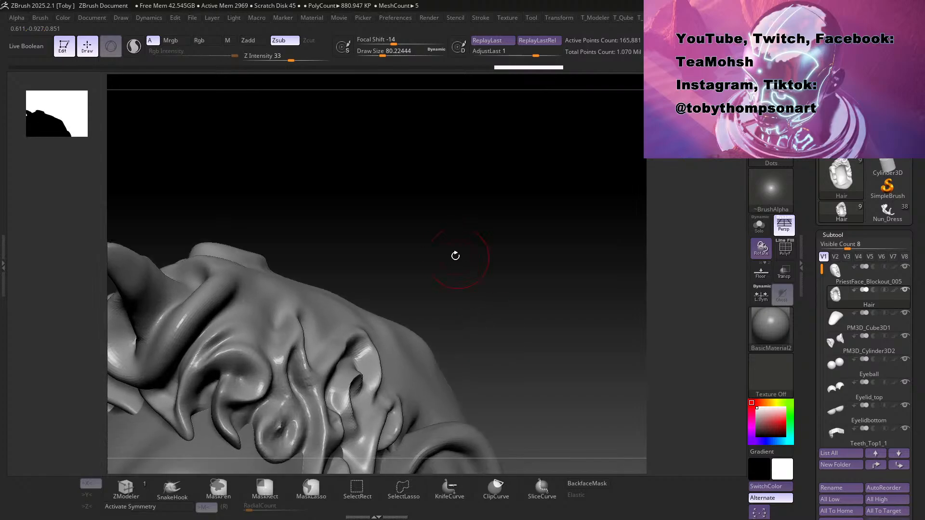
Step: Switch to the Standard brush and set its draw size to about 59 for the hair on top of the head
{"action": "mouse_move", "coordinate": [454, 256]}
{"action": "left_mouse_down"}
{"action": "mouse_move", "coordinate": [446, 275]}
{"action": "mouse_move", "coordinate": [320, 305]}
{"action": "left_mouse_up"}
{"action": "key", "text": "b"}
{"action": "key", "text": "s"}
{"action": "key", "text": "t"}
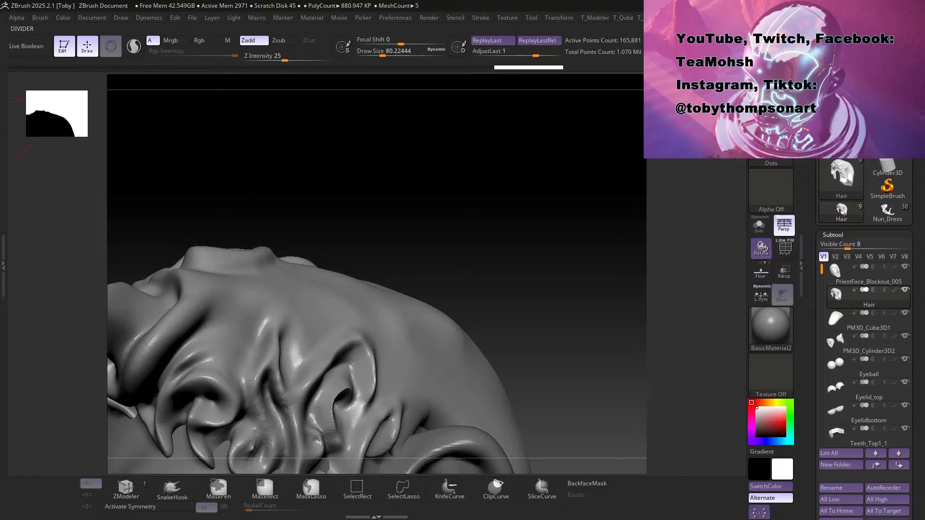
{"action": "mouse_move", "coordinate": [391, 228]}
{"action": "left_mouse_down"}
{"action": "mouse_move", "coordinate": [411, 231]}
{"action": "mouse_move", "coordinate": [253, 348]}
{"action": "left_mouse_up"}
{"action": "key", "text": "s"}
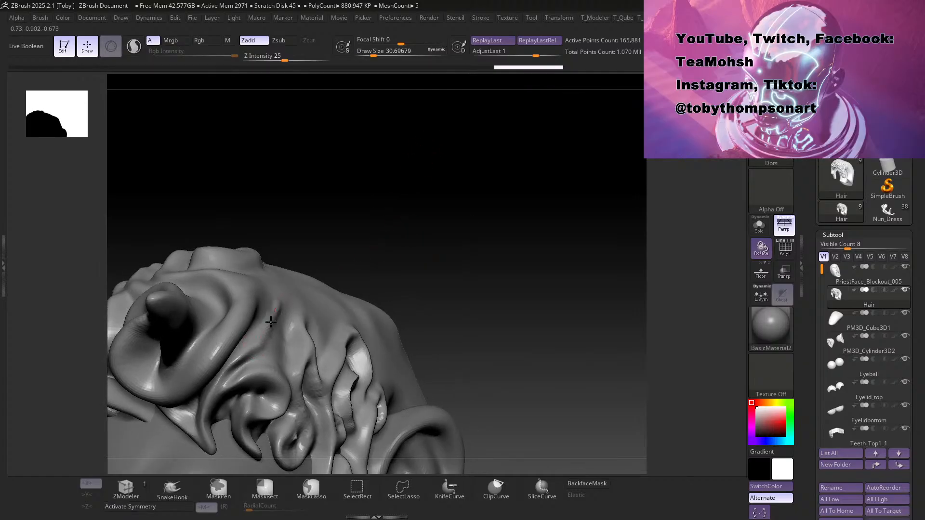
{"action": "key", "text": "s"}
{"action": "left_click_drag", "start_coordinate": [423, 253], "coordinate": [429, 253]}
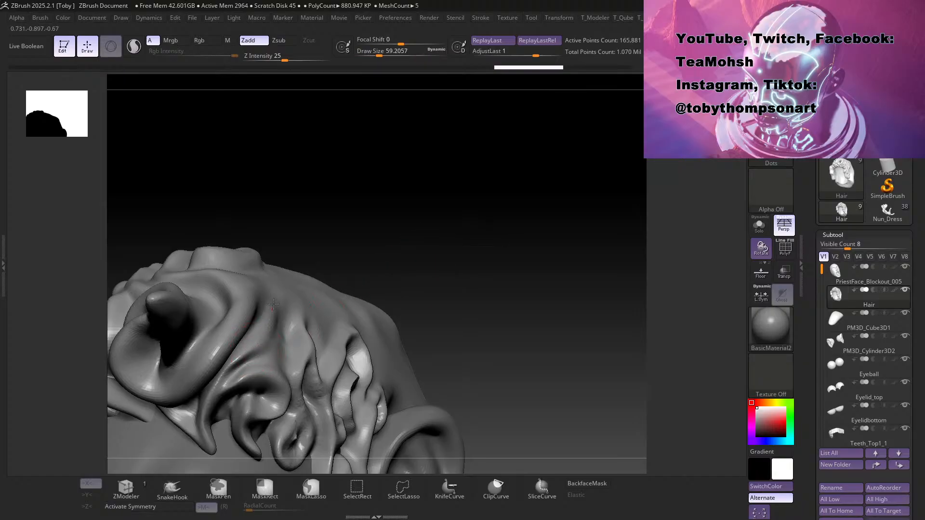
Step: Build up flowing hair strands above the temple curls with the Standard brush at Z Intensity 25
{"action": "left_click_drag", "start_coordinate": [466, 250], "coordinate": [345, 337]}
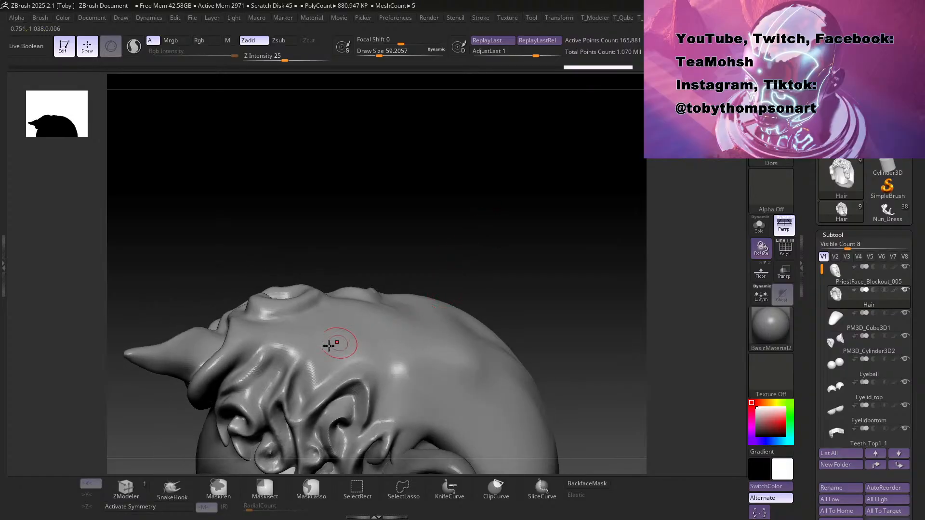
{"action": "mouse_move", "coordinate": [400, 281]}
{"action": "left_mouse_down"}
{"action": "mouse_move", "coordinate": [487, 237]}
{"action": "mouse_move", "coordinate": [496, 221]}
{"action": "mouse_move", "coordinate": [493, 278]}
{"action": "mouse_move", "coordinate": [479, 279]}
{"action": "left_mouse_up"}
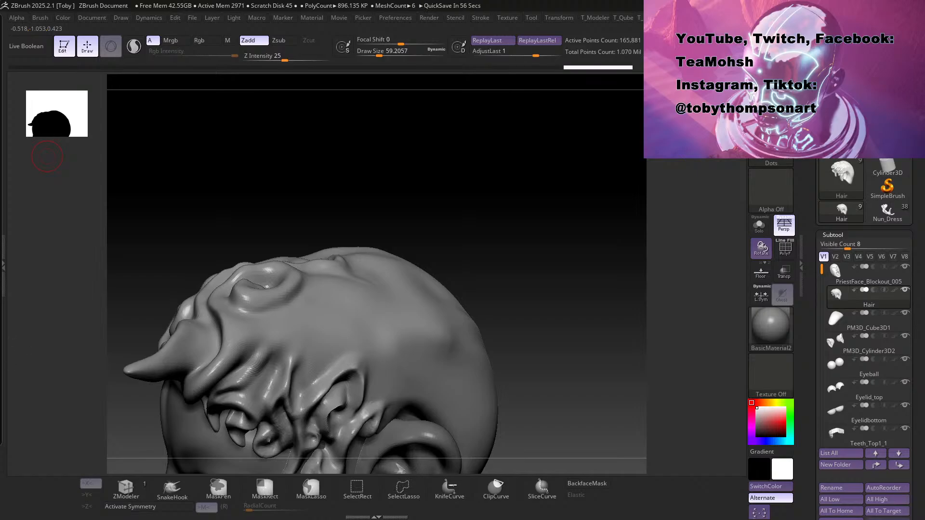
{"action": "mouse_move", "coordinate": [535, 272]}
{"action": "left_mouse_down"}
{"action": "mouse_move", "coordinate": [530, 252]}
{"action": "mouse_move", "coordinate": [529, 266]}
{"action": "left_mouse_up"}
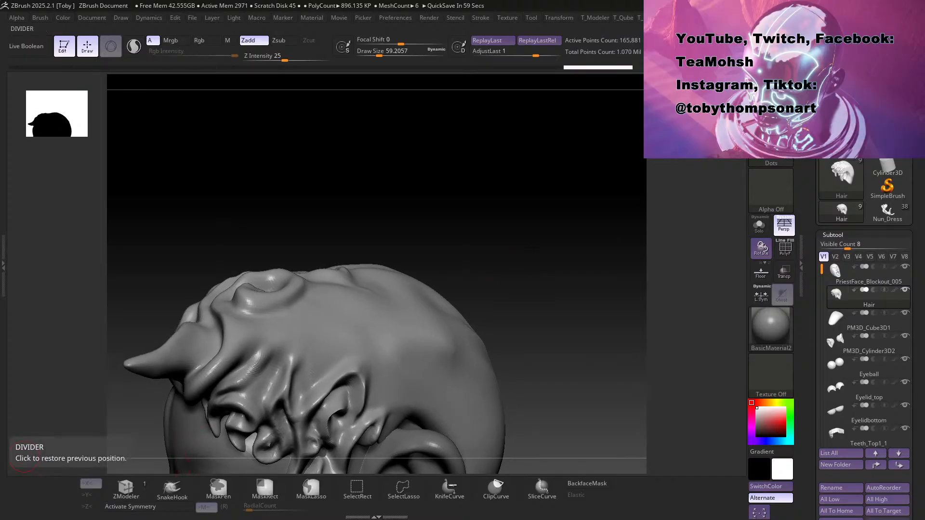
{"action": "mouse_move", "coordinate": [469, 244]}
{"action": "left_mouse_down"}
{"action": "mouse_move", "coordinate": [487, 231]}
{"action": "mouse_move", "coordinate": [343, 294]}
{"action": "left_mouse_up"}
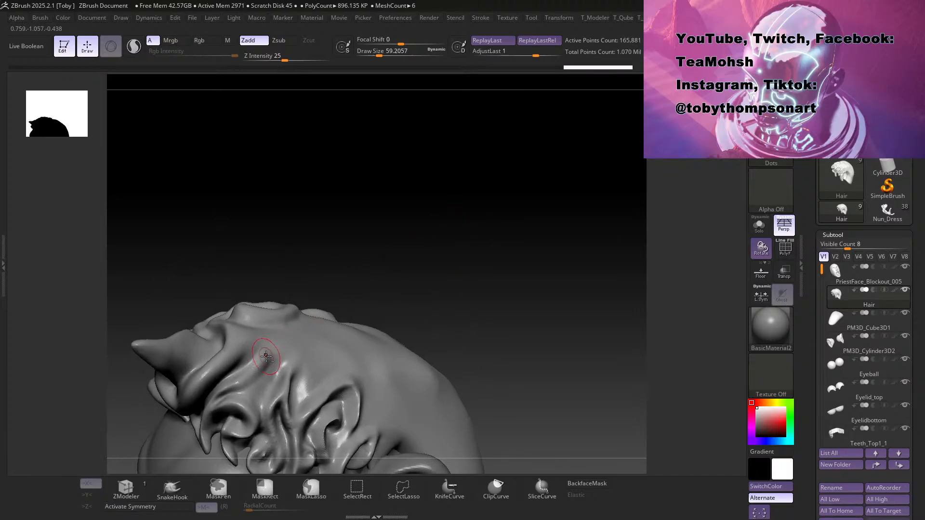
{"action": "left_click_drag", "start_coordinate": [441, 236], "coordinate": [498, 259]}
{"action": "mouse_move", "coordinate": [262, 361]}
{"action": "left_mouse_down"}
{"action": "mouse_move", "coordinate": [285, 345]}
{"action": "mouse_move", "coordinate": [318, 364]}
{"action": "mouse_move", "coordinate": [306, 386]}
{"action": "left_mouse_up"}
{"action": "mouse_move", "coordinate": [496, 255]}
{"action": "left_mouse_down"}
{"action": "mouse_move", "coordinate": [504, 247]}
{"action": "mouse_move", "coordinate": [519, 271]}
{"action": "mouse_move", "coordinate": [499, 232]}
{"action": "mouse_move", "coordinate": [497, 244]}
{"action": "left_mouse_up"}
{"action": "left_click_drag", "start_coordinate": [313, 370], "coordinate": [301, 402]}
{"action": "mouse_move", "coordinate": [516, 255]}
{"action": "left_mouse_down"}
{"action": "mouse_move", "coordinate": [521, 268]}
{"action": "mouse_move", "coordinate": [508, 277]}
{"action": "mouse_move", "coordinate": [497, 262]}
{"action": "mouse_move", "coordinate": [497, 288]}
{"action": "mouse_move", "coordinate": [510, 270]}
{"action": "mouse_move", "coordinate": [505, 278]}
{"action": "left_mouse_up"}
{"action": "mouse_move", "coordinate": [289, 342]}
{"action": "left_mouse_down"}
{"action": "mouse_move", "coordinate": [438, 334]}
{"action": "mouse_move", "coordinate": [367, 356]}
{"action": "left_mouse_up"}
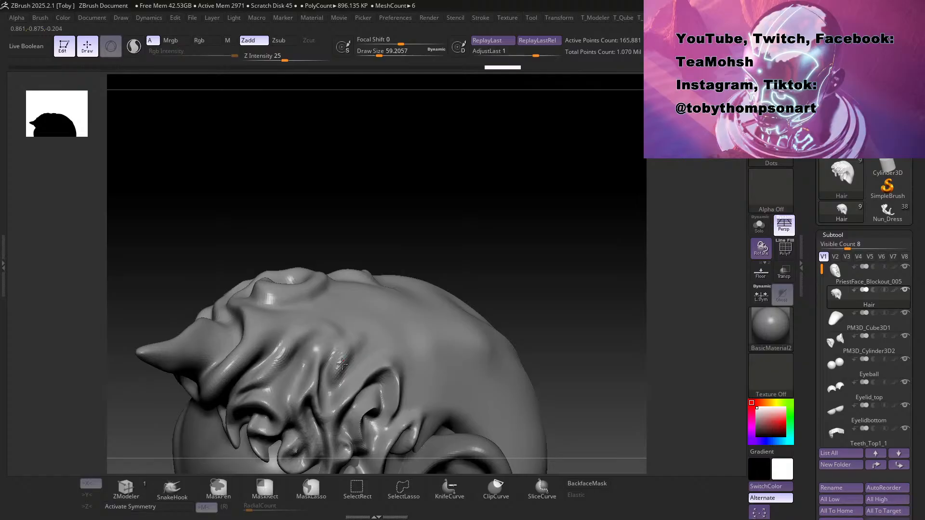
Step: Extend the strands upward into a raised hook-shaped curl just below the round curl near the crown
{"action": "left_click_drag", "start_coordinate": [504, 223], "coordinate": [526, 244]}
{"action": "mouse_move", "coordinate": [343, 280]}
{"action": "left_mouse_down"}
{"action": "mouse_move", "coordinate": [340, 297]}
{"action": "mouse_move", "coordinate": [370, 289]}
{"action": "left_mouse_up"}
{"action": "mouse_move", "coordinate": [527, 238]}
{"action": "left_mouse_down"}
{"action": "mouse_move", "coordinate": [553, 182]}
{"action": "mouse_move", "coordinate": [440, 279]}
{"action": "left_mouse_up"}
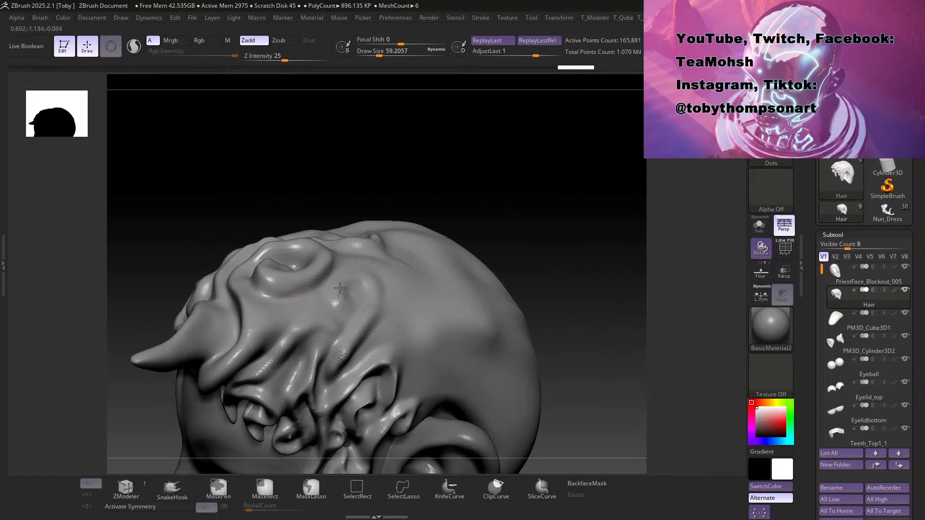
{"action": "mouse_move", "coordinate": [535, 226]}
{"action": "left_mouse_down"}
{"action": "mouse_move", "coordinate": [551, 192]}
{"action": "mouse_move", "coordinate": [543, 231]}
{"action": "mouse_move", "coordinate": [554, 215]}
{"action": "mouse_move", "coordinate": [487, 256]}
{"action": "left_mouse_up"}
{"action": "mouse_move", "coordinate": [471, 216]}
{"action": "left_mouse_down"}
{"action": "mouse_move", "coordinate": [519, 240]}
{"action": "mouse_move", "coordinate": [484, 241]}
{"action": "mouse_move", "coordinate": [482, 261]}
{"action": "left_mouse_up"}
Step: Set the draw size to about 77 and carve grooves between the strands above the temple with the subtractive brush at Z Intensity 33
{"action": "key", "text": "s"}
{"action": "left_click", "coordinate": [509, 255]}
{"action": "key", "text": "2"}
{"action": "left_click_drag", "start_coordinate": [380, 325], "coordinate": [326, 370]}
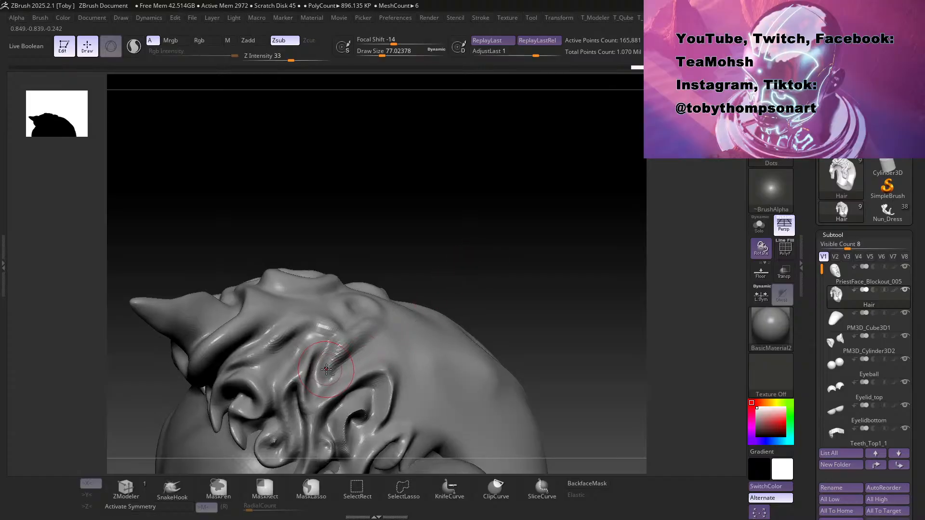
{"action": "mouse_move", "coordinate": [523, 274]}
{"action": "left_mouse_down"}
{"action": "mouse_move", "coordinate": [537, 199]}
{"action": "mouse_move", "coordinate": [470, 213]}
{"action": "left_mouse_up"}
{"action": "mouse_move", "coordinate": [307, 287]}
{"action": "left_mouse_down"}
{"action": "mouse_move", "coordinate": [324, 242]}
{"action": "mouse_move", "coordinate": [316, 270]}
{"action": "left_mouse_up"}
{"action": "left_click_drag", "start_coordinate": [280, 343], "coordinate": [303, 339]}
{"action": "mouse_move", "coordinate": [375, 217]}
{"action": "left_mouse_down"}
{"action": "mouse_move", "coordinate": [456, 206]}
{"action": "mouse_move", "coordinate": [327, 314]}
{"action": "left_mouse_up"}
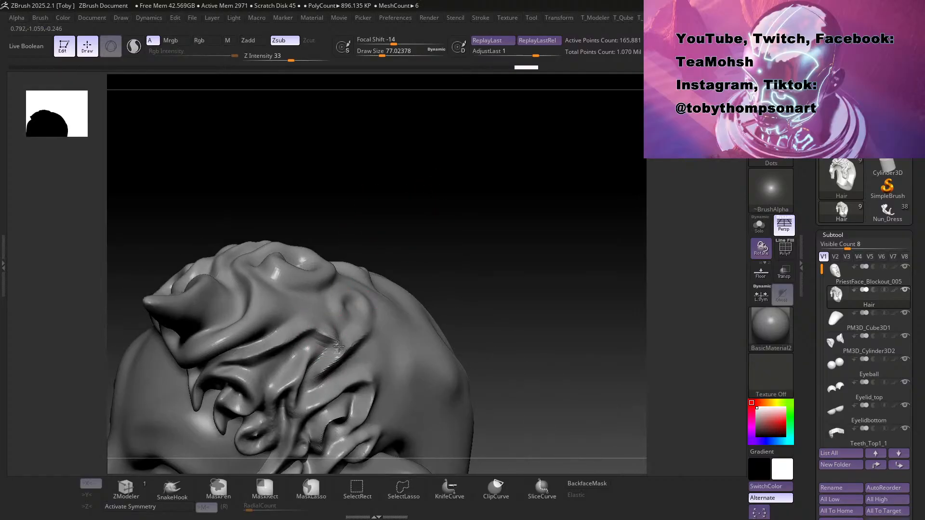
Step: Undo the last carving stroke, then carve around and inside the hook-shaped curl to sharpen its rim
{"action": "mouse_move", "coordinate": [458, 275]}
{"action": "left_mouse_down"}
{"action": "mouse_move", "coordinate": [378, 314]}
{"action": "mouse_move", "coordinate": [386, 337]}
{"action": "mouse_move", "coordinate": [395, 318]}
{"action": "left_mouse_up"}
{"action": "key", "text": "ctrl+z"}
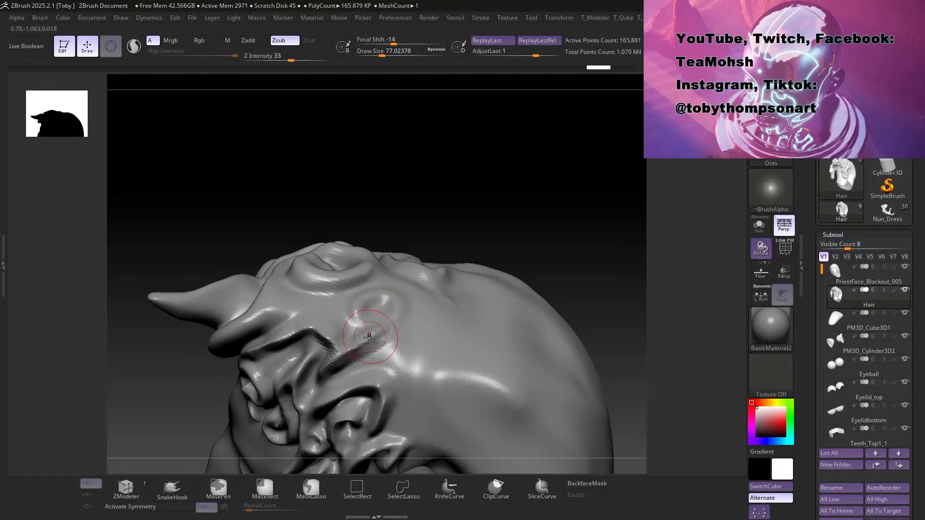
{"action": "mouse_move", "coordinate": [365, 346]}
{"action": "left_mouse_down"}
{"action": "mouse_move", "coordinate": [382, 319]}
{"action": "mouse_move", "coordinate": [391, 328]}
{"action": "mouse_move", "coordinate": [388, 296]}
{"action": "left_mouse_up"}
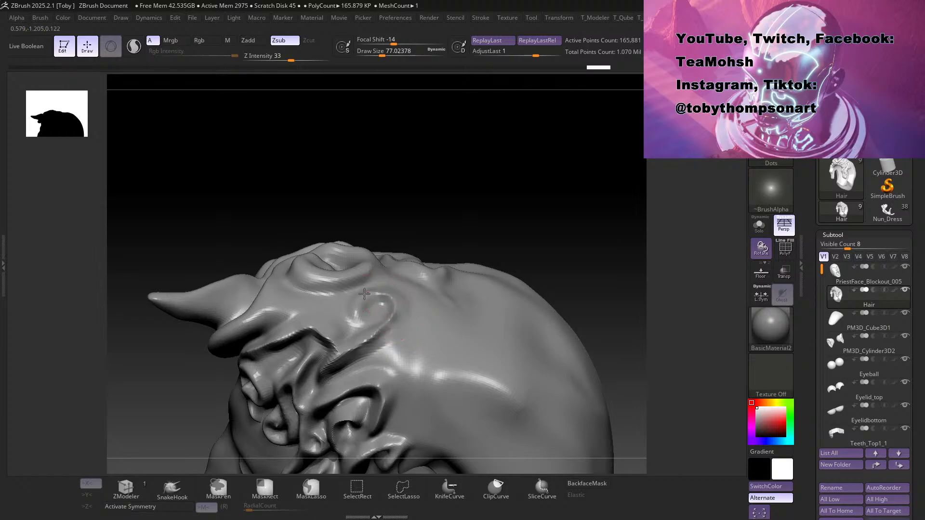
{"action": "left_click_drag", "start_coordinate": [435, 200], "coordinate": [369, 308]}
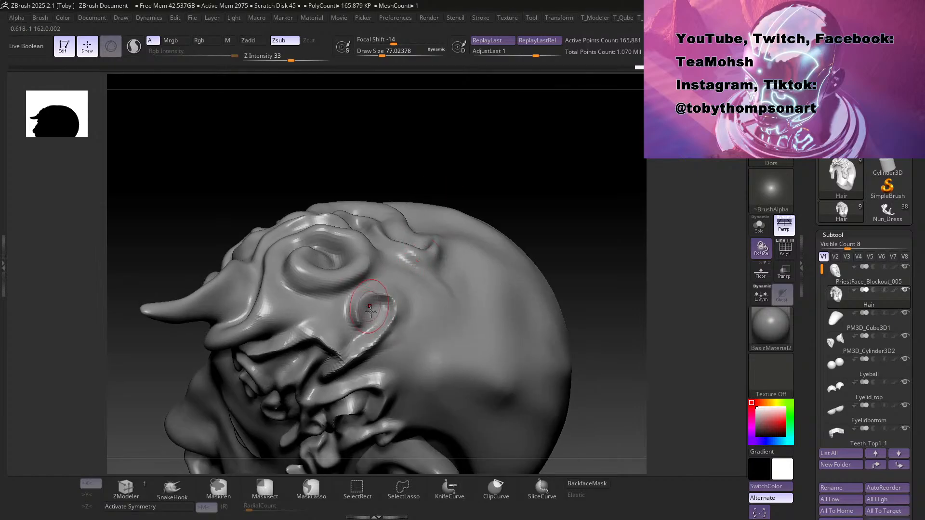
{"action": "mouse_move", "coordinate": [472, 203]}
{"action": "left_mouse_down"}
{"action": "mouse_move", "coordinate": [512, 160]}
{"action": "mouse_move", "coordinate": [483, 239]}
{"action": "mouse_move", "coordinate": [363, 321]}
{"action": "left_mouse_up"}
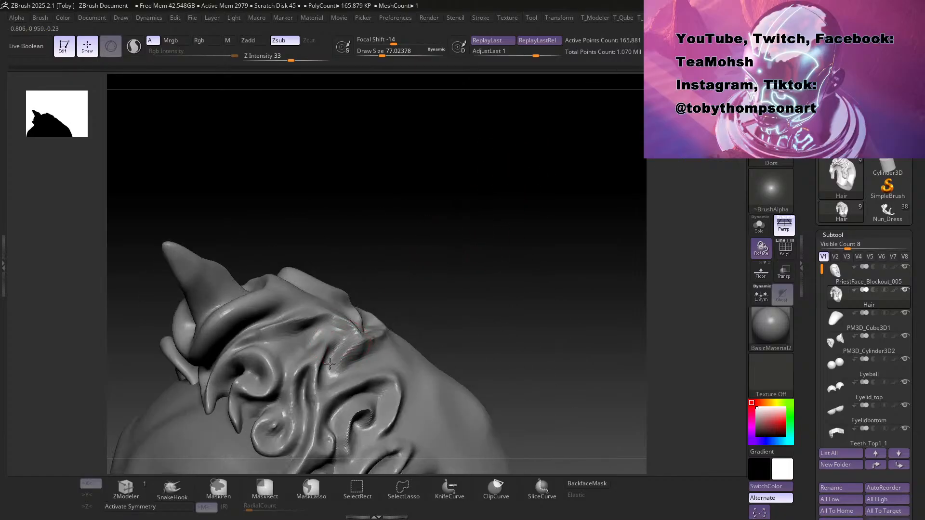
Step: Deepen the crease between the hook-shaped curl and the neighbouring temple strands with the subtractive brush
{"action": "mouse_move", "coordinate": [539, 305]}
{"action": "left_mouse_down"}
{"action": "mouse_move", "coordinate": [522, 305]}
{"action": "mouse_move", "coordinate": [548, 234]}
{"action": "left_mouse_up"}
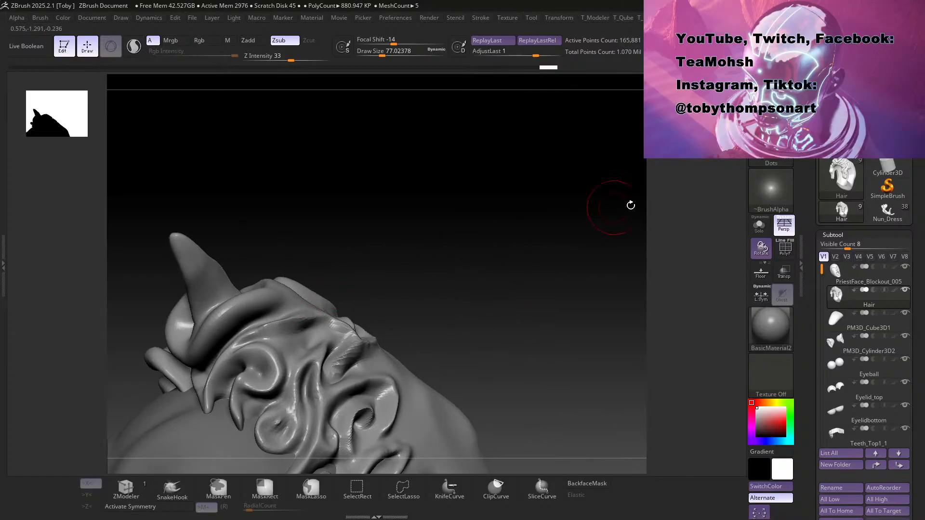
{"action": "mouse_move", "coordinate": [475, 231]}
{"action": "left_mouse_down"}
{"action": "mouse_move", "coordinate": [481, 283]}
{"action": "mouse_move", "coordinate": [487, 271]}
{"action": "mouse_move", "coordinate": [363, 285]}
{"action": "left_mouse_up"}
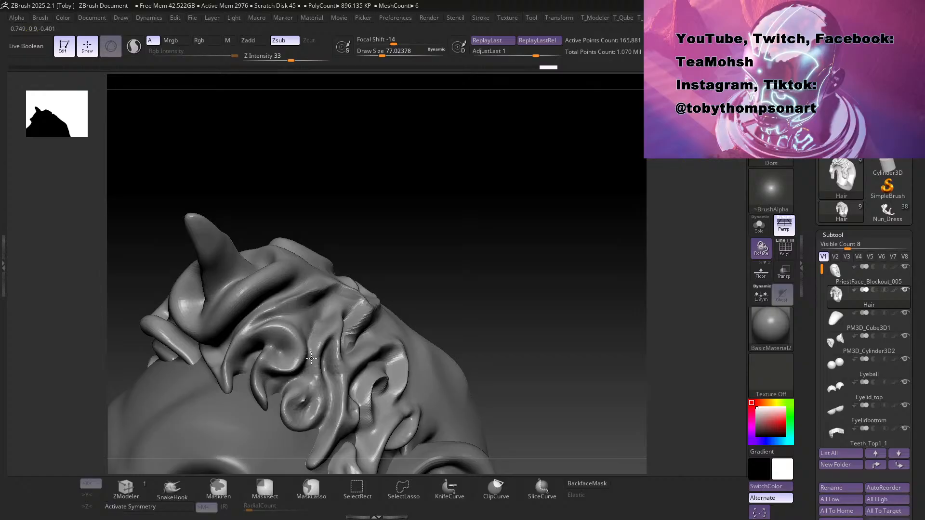
{"action": "left_click_drag", "start_coordinate": [539, 258], "coordinate": [347, 309]}
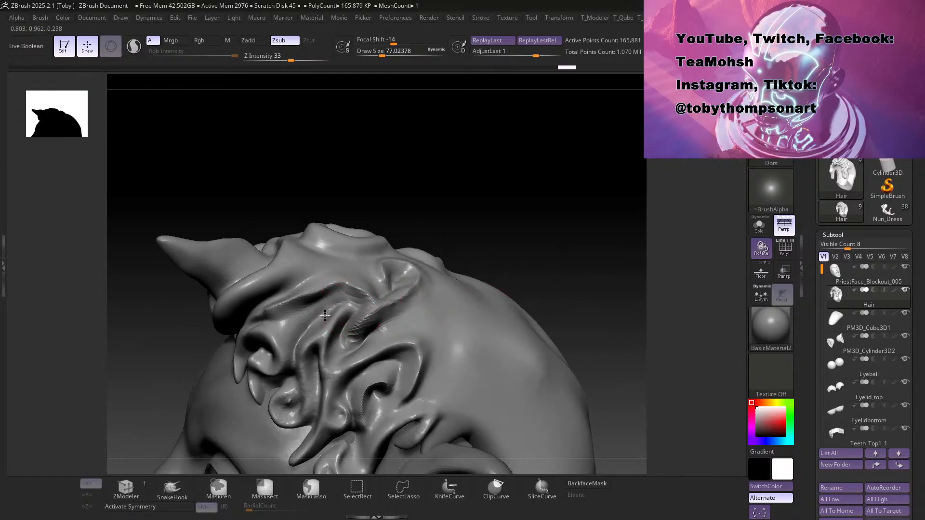
{"action": "mouse_move", "coordinate": [539, 241]}
{"action": "left_mouse_down"}
{"action": "mouse_move", "coordinate": [530, 200]}
{"action": "mouse_move", "coordinate": [350, 333]}
{"action": "left_mouse_up"}
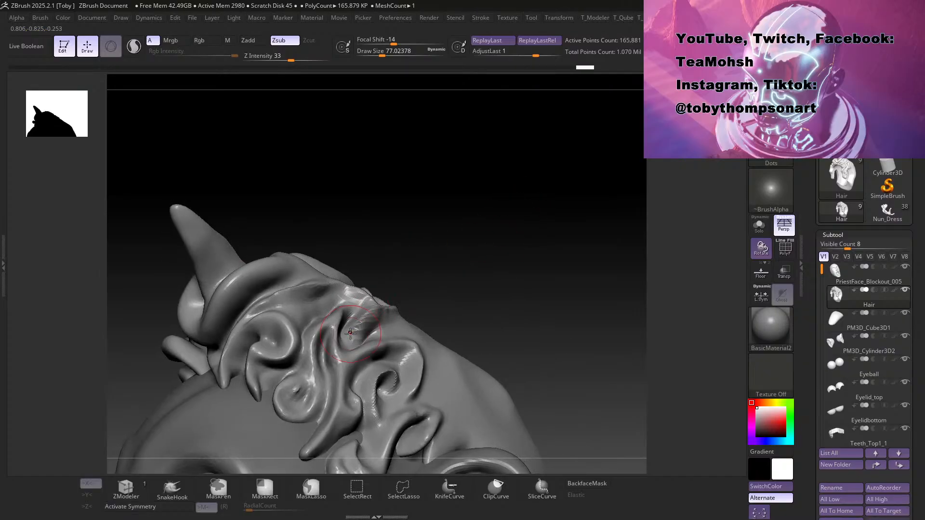
Step: Rework the jagged crease beneath the hook-shaped curl at close range and undo the last stroke
{"action": "left_click_drag", "start_coordinate": [518, 279], "coordinate": [545, 294], "text": "alt"}
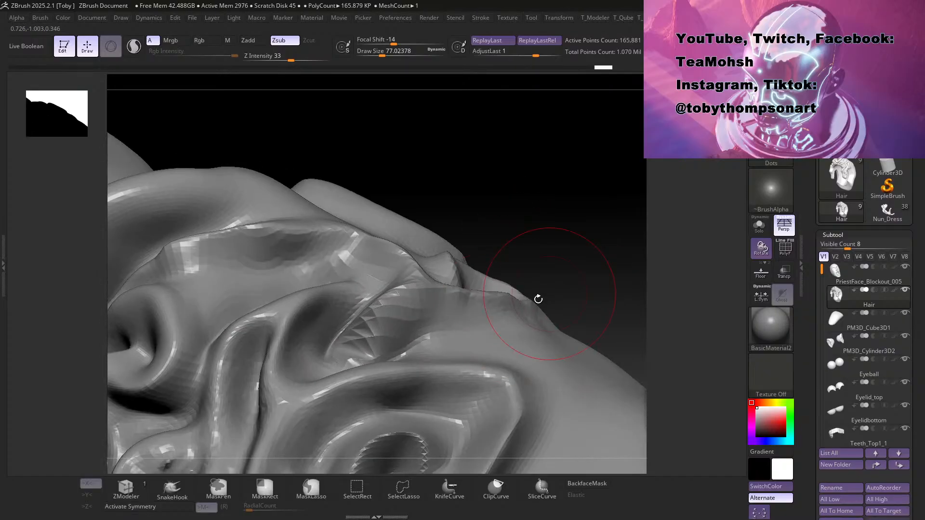
{"action": "mouse_move", "coordinate": [564, 234]}
{"action": "left_mouse_down"}
{"action": "mouse_move", "coordinate": [570, 268]}
{"action": "mouse_move", "coordinate": [550, 289]}
{"action": "left_mouse_up"}
{"action": "mouse_move", "coordinate": [456, 322]}
{"action": "left_mouse_down"}
{"action": "mouse_move", "coordinate": [405, 342]}
{"action": "mouse_move", "coordinate": [506, 309]}
{"action": "left_mouse_up"}
{"action": "key", "text": "ctrl"}
{"action": "mouse_move", "coordinate": [571, 217]}
{"action": "left_mouse_down"}
{"action": "mouse_move", "coordinate": [574, 178]}
{"action": "mouse_move", "coordinate": [516, 231]}
{"action": "mouse_move", "coordinate": [539, 229]}
{"action": "mouse_move", "coordinate": [523, 243]}
{"action": "mouse_move", "coordinate": [335, 307]}
{"action": "left_mouse_up"}
{"action": "mouse_move", "coordinate": [559, 216]}
{"action": "left_mouse_down"}
{"action": "mouse_move", "coordinate": [537, 192]}
{"action": "mouse_move", "coordinate": [571, 229]}
{"action": "mouse_move", "coordinate": [542, 225]}
{"action": "mouse_move", "coordinate": [543, 242]}
{"action": "left_mouse_up"}
{"action": "key", "text": "ctrl+z"}
Step: Refine and smooth the strands above the forehead curls using an additive brush at Z Intensity 10
{"action": "key", "text": "2"}
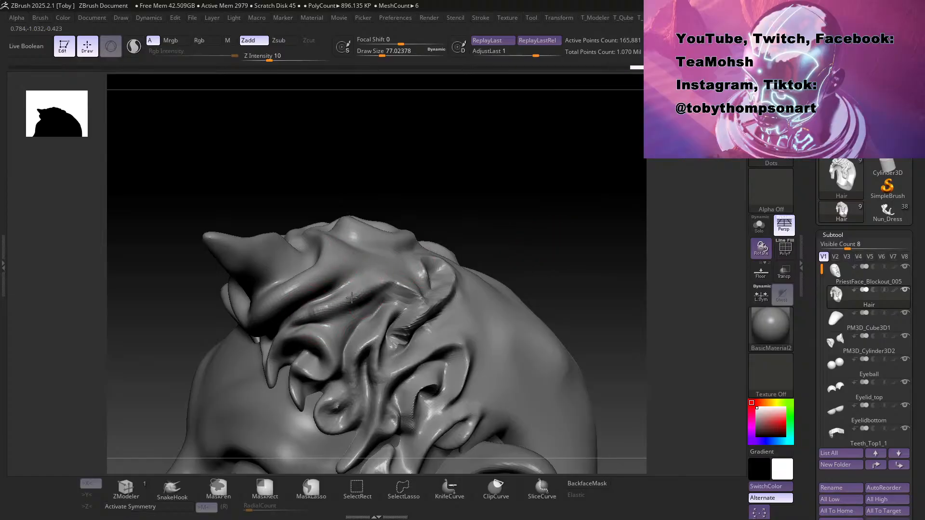
{"action": "left_click_drag", "start_coordinate": [597, 231], "coordinate": [559, 212]}
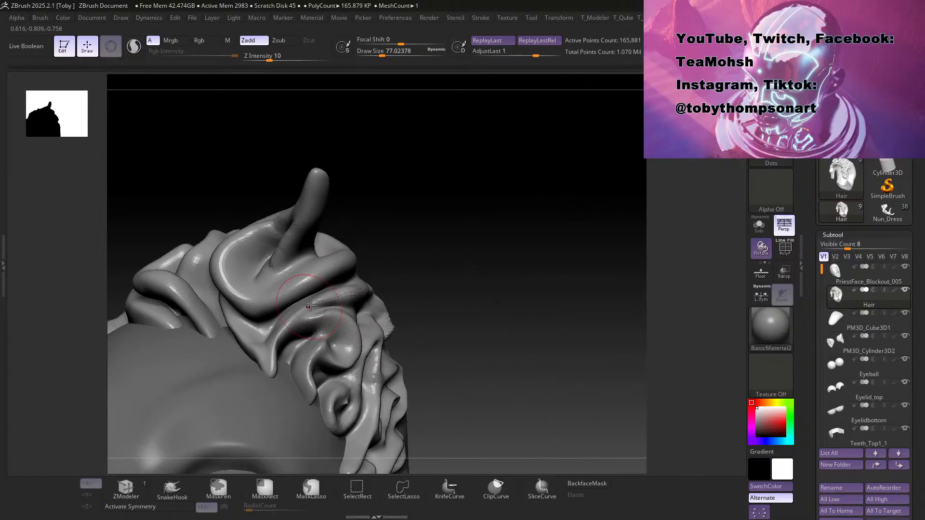
{"action": "left_click_drag", "start_coordinate": [491, 279], "coordinate": [472, 300]}
{"action": "mouse_move", "coordinate": [355, 289]}
{"action": "left_mouse_down", "text": "shift"}
{"action": "mouse_move", "coordinate": [337, 300]}
{"action": "mouse_move", "coordinate": [361, 290]}
{"action": "left_mouse_up", "text": "shift"}
{"action": "left_click_drag", "start_coordinate": [546, 179], "coordinate": [473, 149]}
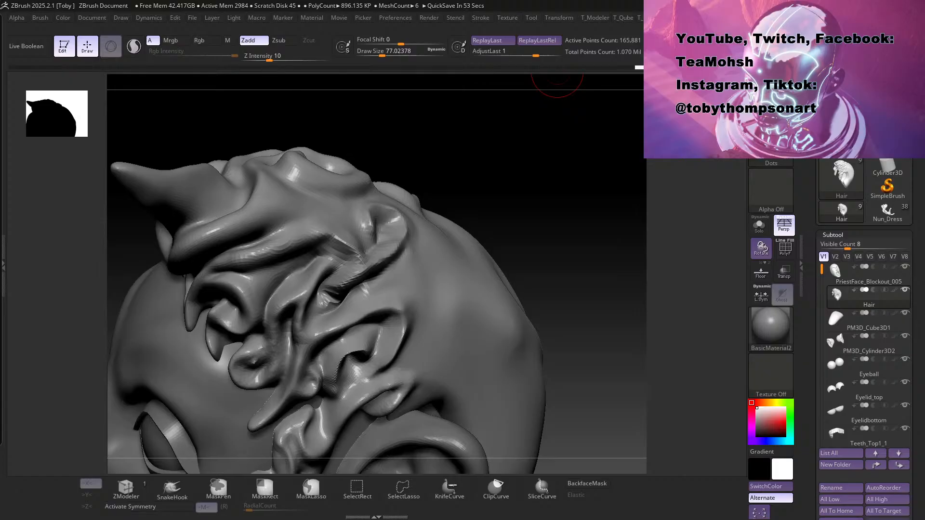
Step: Keep shaping the strand leading into the hook-shaped curl, then return to the subtractive brush at Z Intensity 33
{"action": "key", "text": "alt+Tab"}
{"action": "key", "text": "alt+Tab"}
{"action": "mouse_move", "coordinate": [557, 79]}
{"action": "left_mouse_down"}
{"action": "mouse_move", "coordinate": [514, 181]}
{"action": "mouse_move", "coordinate": [535, 186]}
{"action": "mouse_move", "coordinate": [332, 258]}
{"action": "left_mouse_up"}
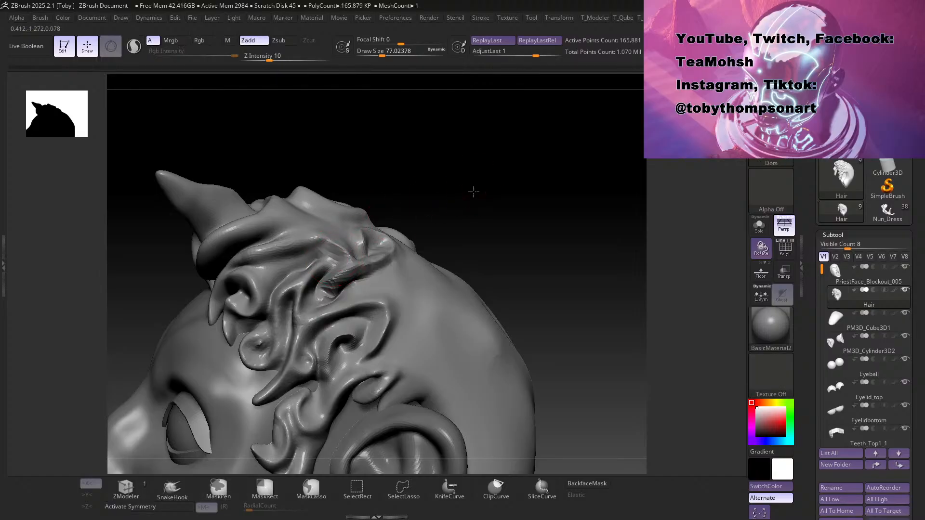
{"action": "left_click_drag", "start_coordinate": [473, 189], "coordinate": [338, 240]}
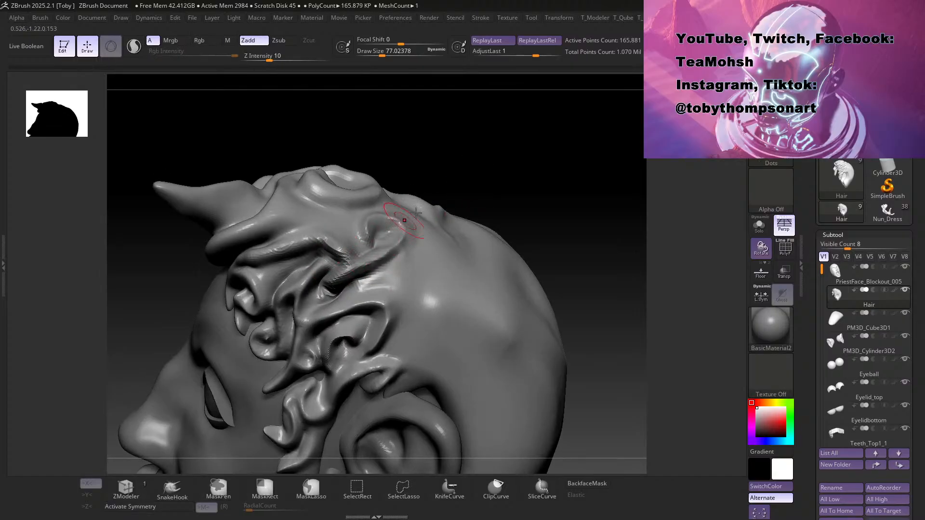
{"action": "left_click_drag", "start_coordinate": [420, 204], "coordinate": [486, 177]}
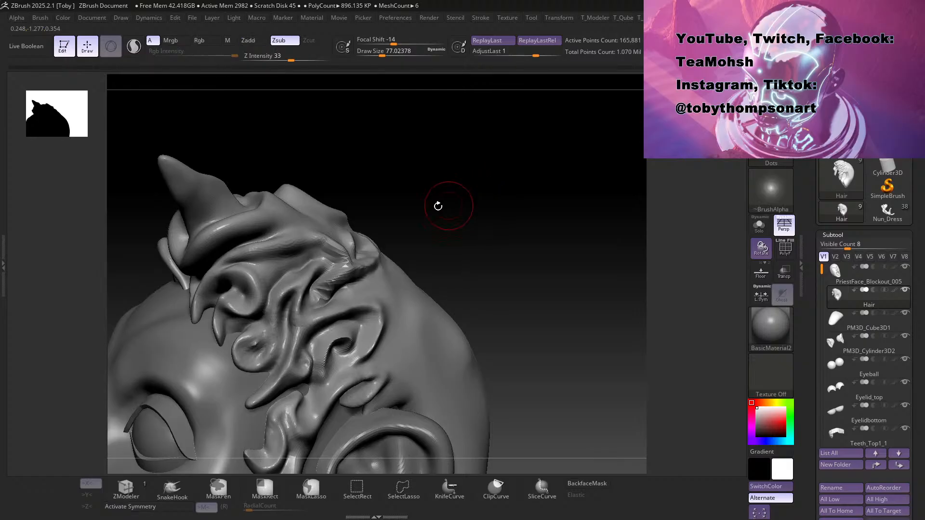
Step: Carve the strands leading from the temple into the hook-shaped curl to separate them more clearly
{"action": "left_click_drag", "start_coordinate": [316, 263], "coordinate": [331, 280]}
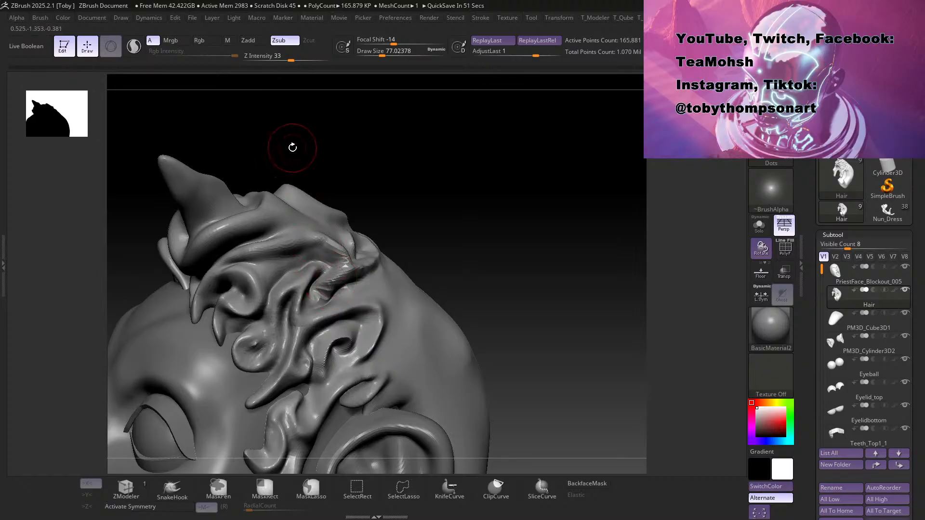
{"action": "mouse_move", "coordinate": [566, 281]}
{"action": "left_mouse_down"}
{"action": "mouse_move", "coordinate": [535, 277]}
{"action": "mouse_move", "coordinate": [576, 293]}
{"action": "mouse_move", "coordinate": [549, 252]}
{"action": "mouse_move", "coordinate": [513, 281]}
{"action": "mouse_move", "coordinate": [334, 287]}
{"action": "left_mouse_up"}
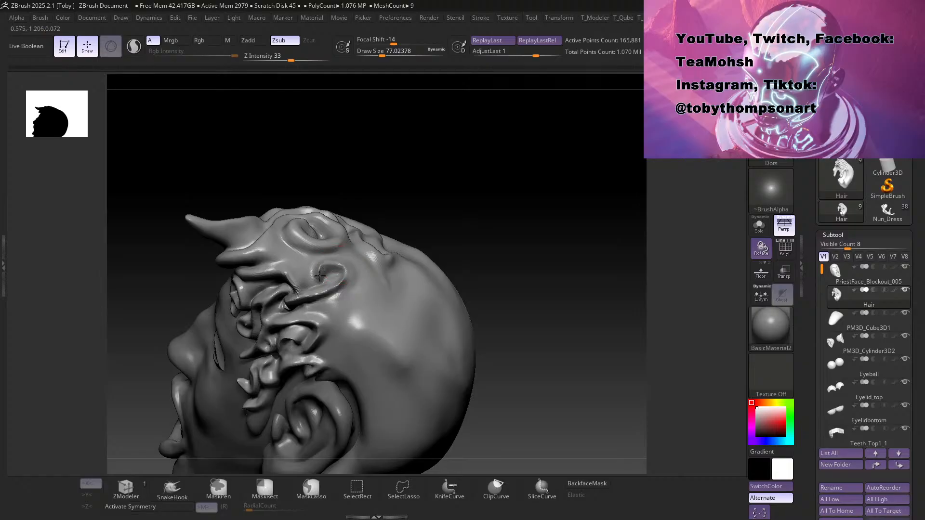
{"action": "mouse_move", "coordinate": [437, 175]}
{"action": "left_mouse_down"}
{"action": "mouse_move", "coordinate": [433, 207]}
{"action": "mouse_move", "coordinate": [309, 282]}
{"action": "left_mouse_up"}
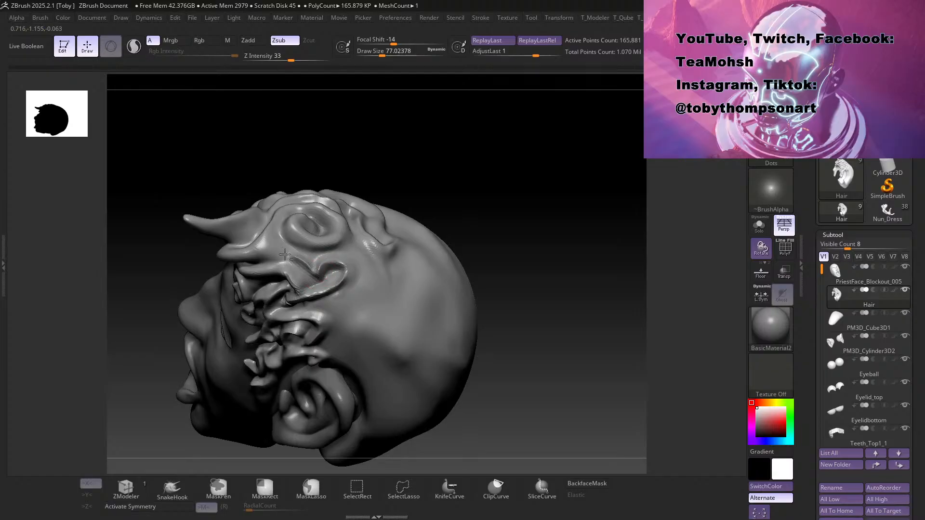
Step: Cut a deeper groove between the round crown curl and the hook-shaped curl below it
{"action": "mouse_move", "coordinate": [408, 176]}
{"action": "left_mouse_down"}
{"action": "mouse_move", "coordinate": [444, 215]}
{"action": "mouse_move", "coordinate": [391, 205]}
{"action": "mouse_move", "coordinate": [395, 210]}
{"action": "mouse_move", "coordinate": [454, 211]}
{"action": "left_mouse_up"}
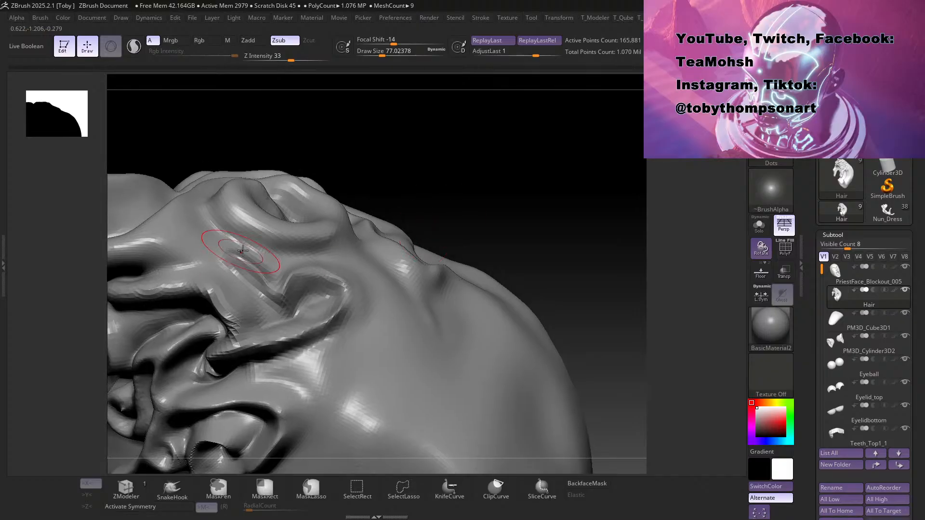
{"action": "left_click_drag", "start_coordinate": [274, 277], "coordinate": [235, 246]}
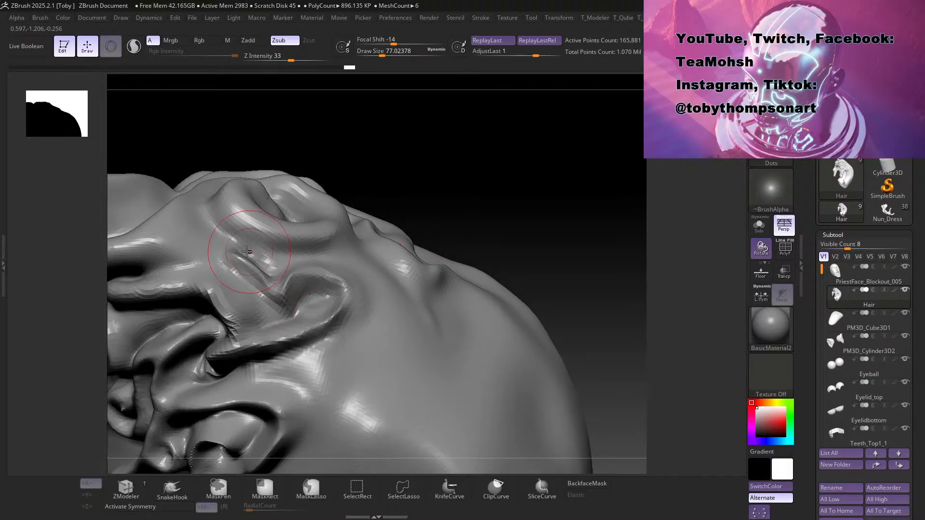
{"action": "mouse_move", "coordinate": [457, 190]}
{"action": "left_mouse_down"}
{"action": "mouse_move", "coordinate": [458, 198]}
{"action": "mouse_move", "coordinate": [439, 204]}
{"action": "left_mouse_up"}
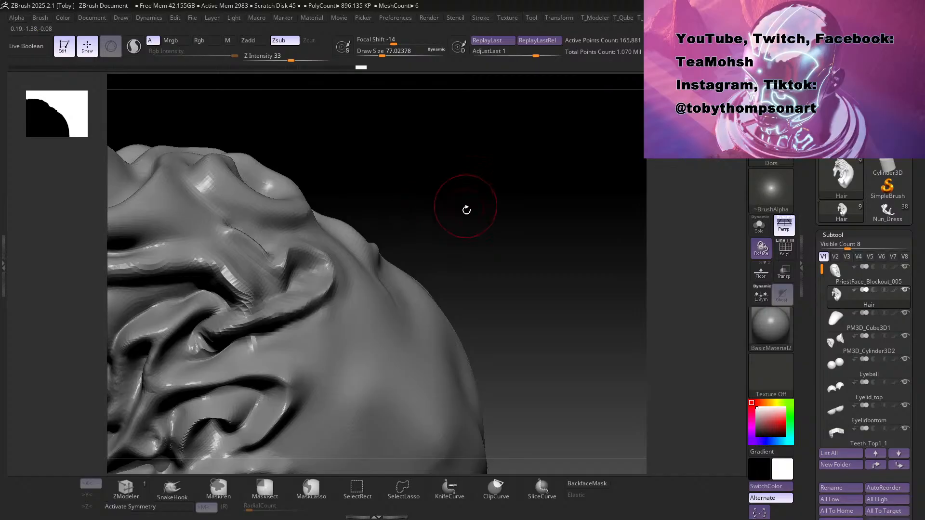
{"action": "mouse_move", "coordinate": [540, 250]}
{"action": "left_mouse_down"}
{"action": "mouse_move", "coordinate": [471, 240]}
{"action": "mouse_move", "coordinate": [457, 215]}
{"action": "mouse_move", "coordinate": [351, 283]}
{"action": "left_mouse_up"}
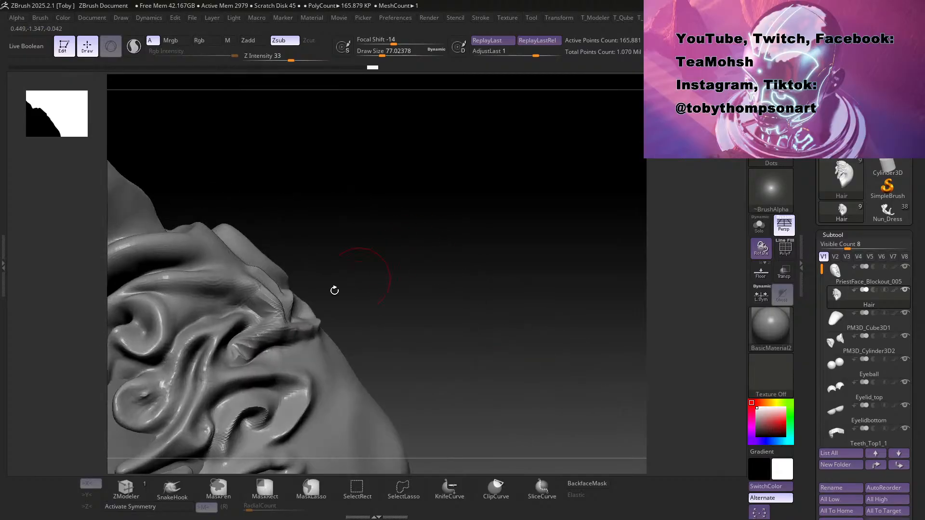
Step: Remesh the Hair subtool with ZRemesher, using the Same polygon count and Adapt options with AdaptiveSize 100
{"action": "mouse_move", "coordinate": [410, 219]}
{"action": "left_mouse_down"}
{"action": "mouse_move", "coordinate": [388, 231]}
{"action": "mouse_move", "coordinate": [411, 233]}
{"action": "mouse_move", "coordinate": [429, 279]}
{"action": "mouse_move", "coordinate": [392, 264]}
{"action": "mouse_move", "coordinate": [426, 201]}
{"action": "mouse_move", "coordinate": [471, 232]}
{"action": "mouse_move", "coordinate": [432, 231]}
{"action": "mouse_move", "coordinate": [414, 204]}
{"action": "left_mouse_up"}
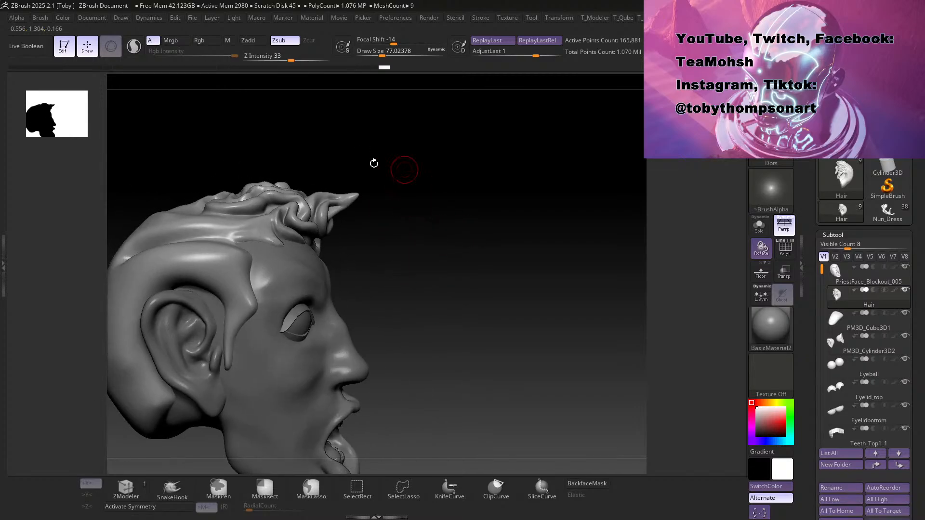
{"action": "mouse_move", "coordinate": [424, 255]}
{"action": "left_mouse_down"}
{"action": "mouse_move", "coordinate": [433, 284]}
{"action": "mouse_move", "coordinate": [423, 250]}
{"action": "mouse_move", "coordinate": [458, 269]}
{"action": "mouse_move", "coordinate": [446, 291]}
{"action": "mouse_move", "coordinate": [501, 318]}
{"action": "mouse_move", "coordinate": [486, 301]}
{"action": "mouse_move", "coordinate": [479, 314]}
{"action": "mouse_move", "coordinate": [520, 314]}
{"action": "mouse_move", "coordinate": [412, 308]}
{"action": "mouse_move", "coordinate": [450, 304]}
{"action": "mouse_move", "coordinate": [467, 256]}
{"action": "left_mouse_up"}
{"action": "key", "text": "space"}
{"action": "key", "text": "space"}
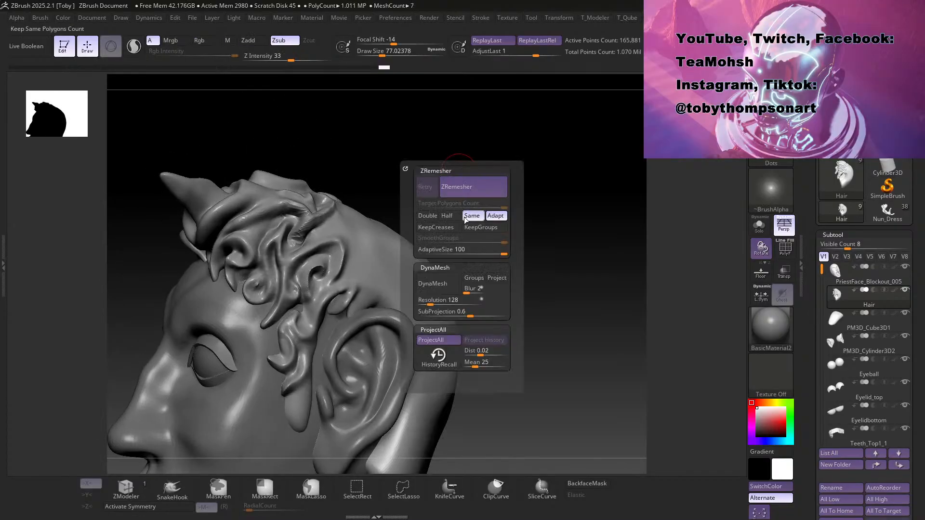
{"action": "key", "text": "space"}
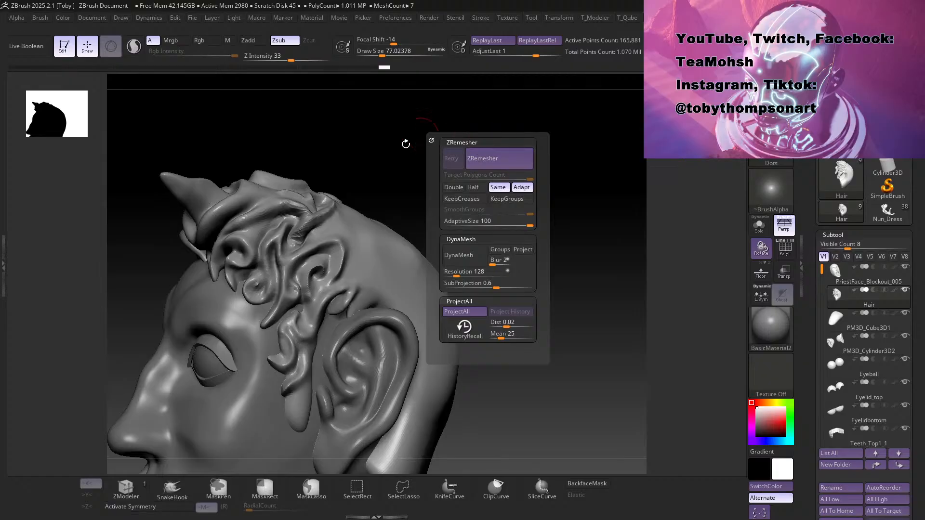
{"action": "key", "text": "s"}
{"action": "key", "text": "space"}
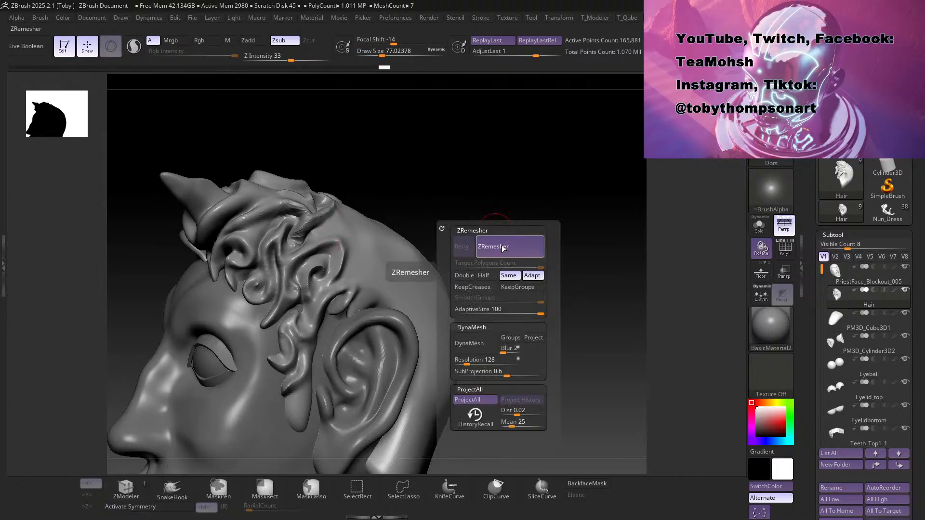
{"action": "left_click", "coordinate": [502, 248]}
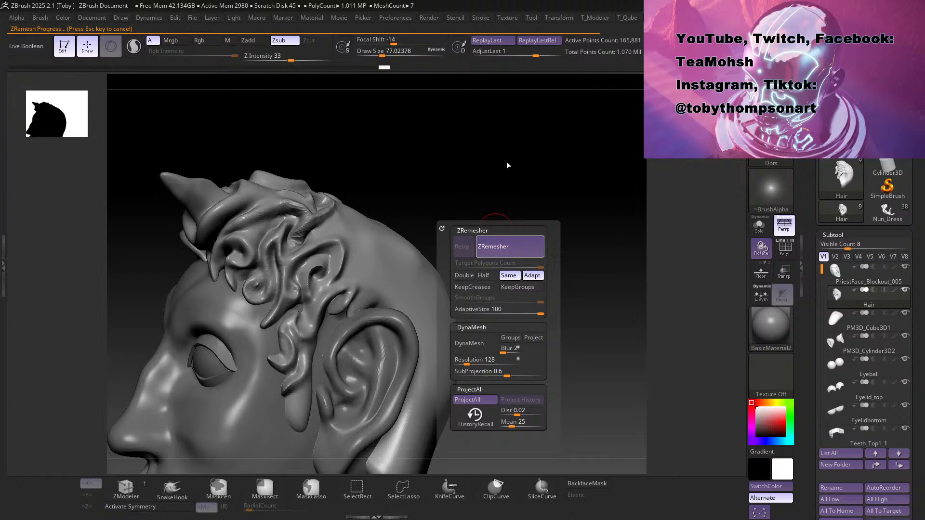
Step: Choose the Move brush and smooth the remeshed strands above the ear, across the temple and towards the forehead
{"action": "mouse_move", "coordinate": [456, 169]}
{"action": "left_mouse_down"}
{"action": "mouse_move", "coordinate": [424, 196]}
{"action": "mouse_move", "coordinate": [487, 188]}
{"action": "left_mouse_up"}
{"action": "key", "text": "b"}
{"action": "key", "text": "m"}
{"action": "key", "text": "v"}
{"action": "mouse_move", "coordinate": [333, 201]}
{"action": "left_mouse_down", "text": "shift"}
{"action": "mouse_move", "coordinate": [324, 200]}
{"action": "mouse_move", "coordinate": [344, 223]}
{"action": "left_mouse_up", "text": "shift"}
{"action": "mouse_move", "coordinate": [341, 270]}
{"action": "left_mouse_down", "text": "shift"}
{"action": "mouse_move", "coordinate": [325, 276]}
{"action": "mouse_move", "coordinate": [314, 267]}
{"action": "left_mouse_up", "text": "shift"}
{"action": "left_click_drag", "start_coordinate": [400, 231], "coordinate": [384, 241], "text": "shift"}
{"action": "mouse_move", "coordinate": [262, 212]}
{"action": "left_mouse_down", "text": "shift"}
{"action": "mouse_move", "coordinate": [234, 214]}
{"action": "mouse_move", "coordinate": [191, 243]}
{"action": "left_mouse_up", "text": "shift"}
{"action": "mouse_move", "coordinate": [525, 183]}
{"action": "left_mouse_down"}
{"action": "mouse_move", "coordinate": [479, 181]}
{"action": "mouse_move", "coordinate": [470, 195]}
{"action": "mouse_move", "coordinate": [510, 192]}
{"action": "left_mouse_up"}
{"action": "key", "text": "ctrl"}
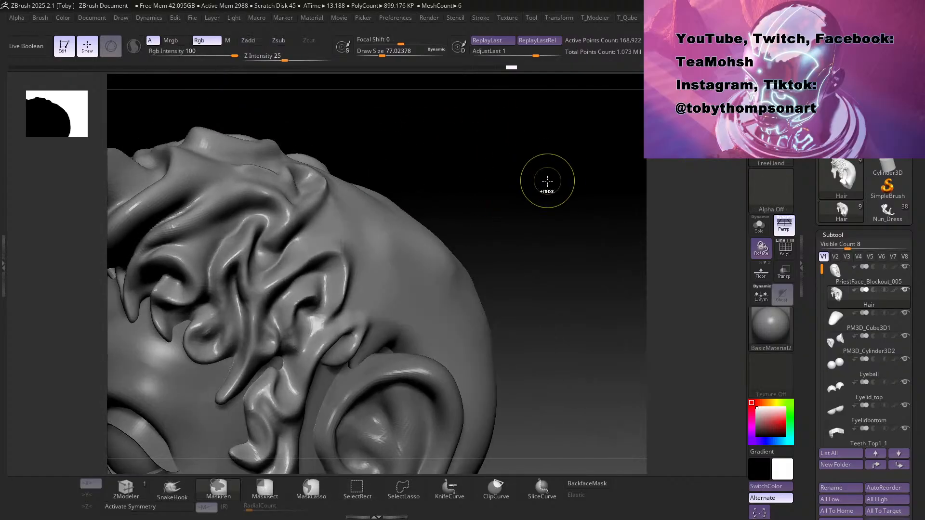
{"action": "key", "text": "ctrl+shift"}
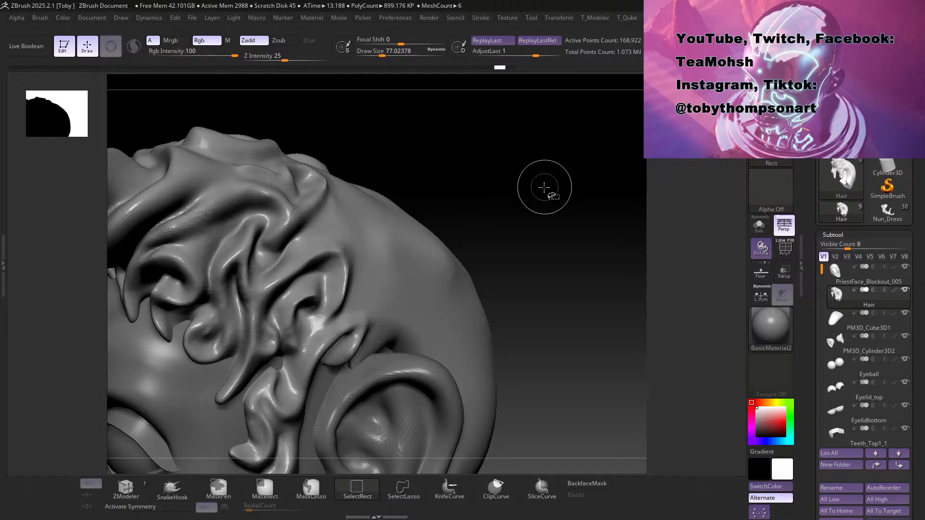
Step: Smooth the folds and valleys around the U-shaped strand above the temple
{"action": "mouse_move", "coordinate": [533, 190]}
{"action": "left_mouse_down"}
{"action": "mouse_move", "coordinate": [527, 182]}
{"action": "mouse_move", "coordinate": [469, 183]}
{"action": "mouse_move", "coordinate": [498, 221]}
{"action": "mouse_move", "coordinate": [496, 190]}
{"action": "mouse_move", "coordinate": [536, 178]}
{"action": "mouse_move", "coordinate": [535, 211]}
{"action": "mouse_move", "coordinate": [533, 172]}
{"action": "mouse_move", "coordinate": [538, 182]}
{"action": "mouse_move", "coordinate": [551, 159]}
{"action": "left_mouse_up"}
{"action": "mouse_move", "coordinate": [309, 333]}
{"action": "left_mouse_down", "text": "shift"}
{"action": "mouse_move", "coordinate": [294, 337]}
{"action": "mouse_move", "coordinate": [305, 311]}
{"action": "left_mouse_up", "text": "shift"}
{"action": "mouse_move", "coordinate": [415, 257]}
{"action": "left_mouse_down"}
{"action": "mouse_move", "coordinate": [449, 250]}
{"action": "mouse_move", "coordinate": [444, 260]}
{"action": "left_mouse_up"}
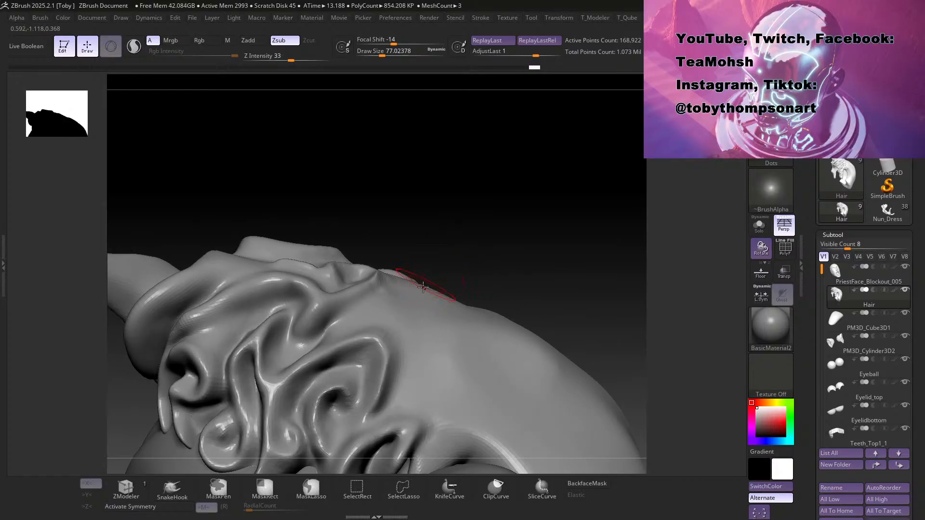
{"action": "mouse_move", "coordinate": [291, 365]}
{"action": "left_mouse_down", "text": "shift"}
{"action": "mouse_move", "coordinate": [277, 380]}
{"action": "mouse_move", "coordinate": [267, 352]}
{"action": "left_mouse_up", "text": "shift"}
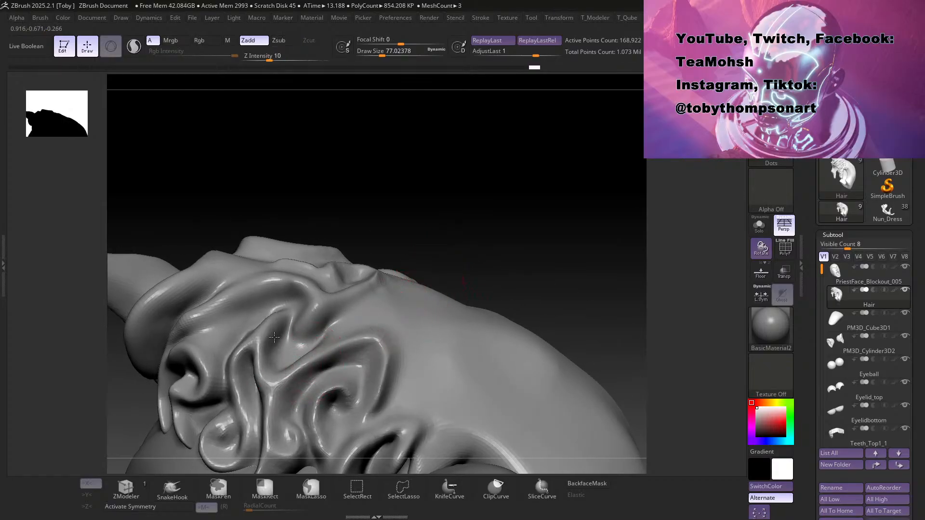
{"action": "left_click_drag", "start_coordinate": [287, 315], "coordinate": [271, 328], "text": "shift"}
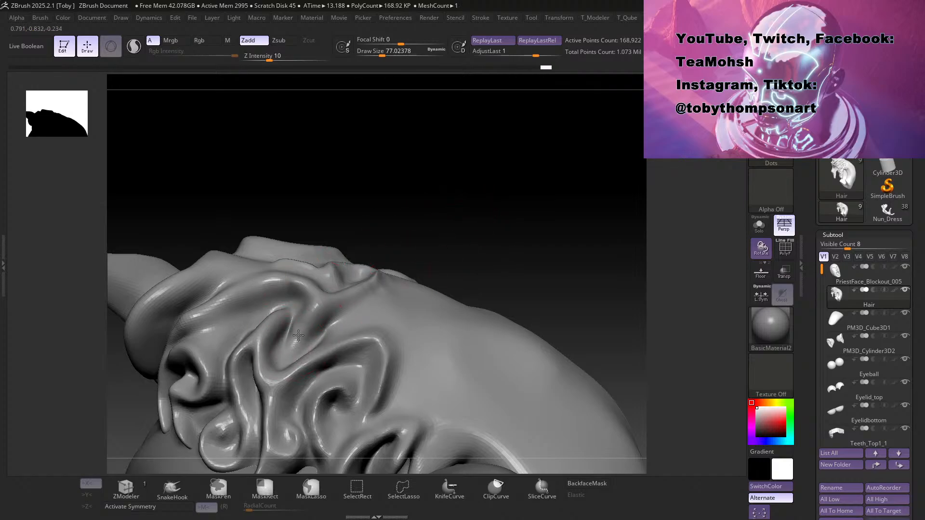
Step: Deepen the groove inside the U-shaped strand above the temple with the DamStandard brush at Z Intensity 33
{"action": "left_click_drag", "start_coordinate": [485, 244], "coordinate": [511, 249]}
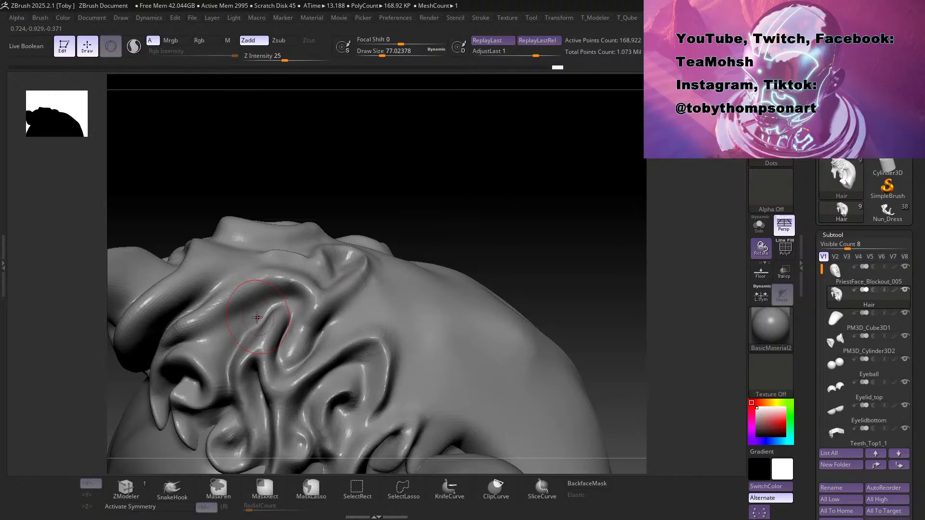
{"action": "key", "text": "b"}
{"action": "key", "text": "d"}
{"action": "key", "text": "s"}
{"action": "left_click_drag", "start_coordinate": [526, 242], "coordinate": [504, 260]}
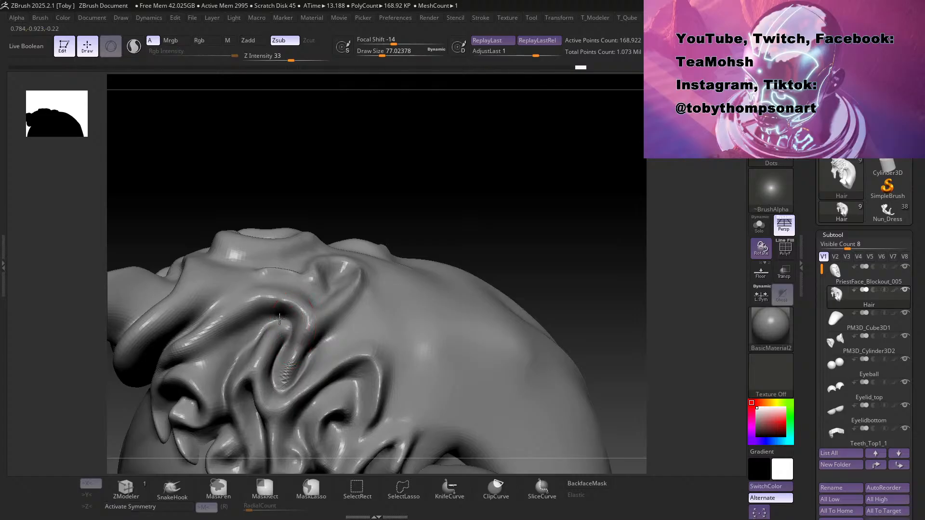
Step: Build up the hair between the round crown curl and the hook-shaped curl with the Standard brush at Z Intensity 25
{"action": "mouse_move", "coordinate": [504, 221]}
{"action": "left_mouse_down"}
{"action": "mouse_move", "coordinate": [528, 231]}
{"action": "mouse_move", "coordinate": [479, 250]}
{"action": "mouse_move", "coordinate": [477, 219]}
{"action": "mouse_move", "coordinate": [460, 230]}
{"action": "mouse_move", "coordinate": [527, 332]}
{"action": "mouse_move", "coordinate": [434, 328]}
{"action": "mouse_move", "coordinate": [506, 280]}
{"action": "left_mouse_up"}
{"action": "left_click_drag", "start_coordinate": [497, 328], "coordinate": [585, 326], "text": "alt"}
{"action": "key", "text": "1"}
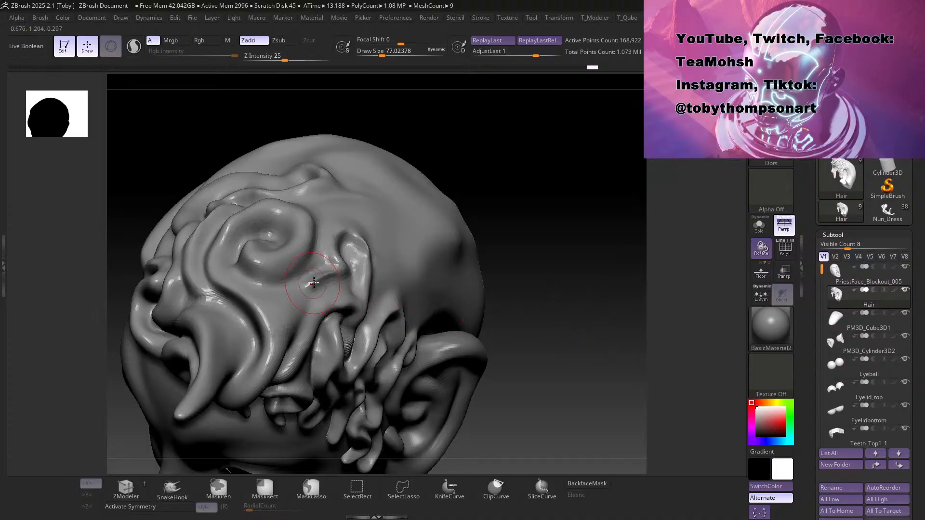
{"action": "mouse_move", "coordinate": [509, 233]}
{"action": "left_mouse_down"}
{"action": "mouse_move", "coordinate": [543, 233]}
{"action": "mouse_move", "coordinate": [550, 285]}
{"action": "mouse_move", "coordinate": [301, 281]}
{"action": "left_mouse_up"}
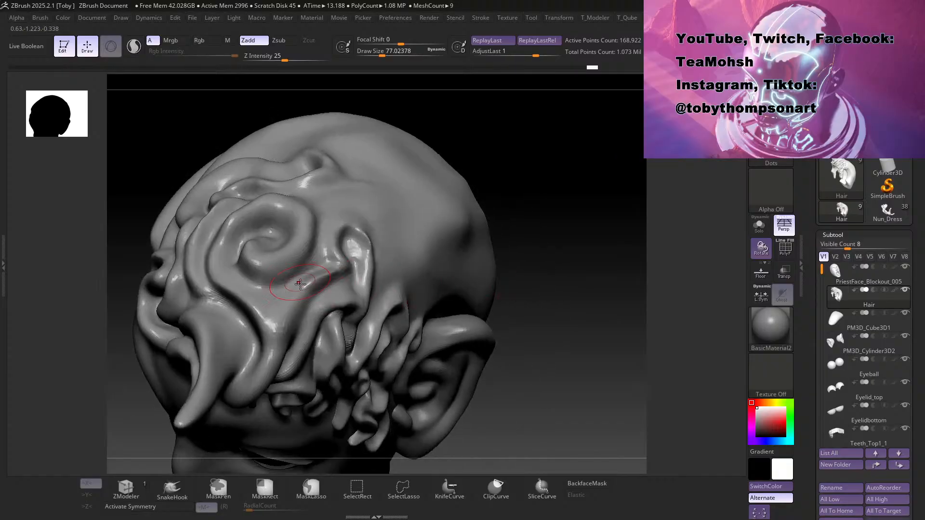
{"action": "left_click_drag", "start_coordinate": [560, 287], "coordinate": [525, 217]}
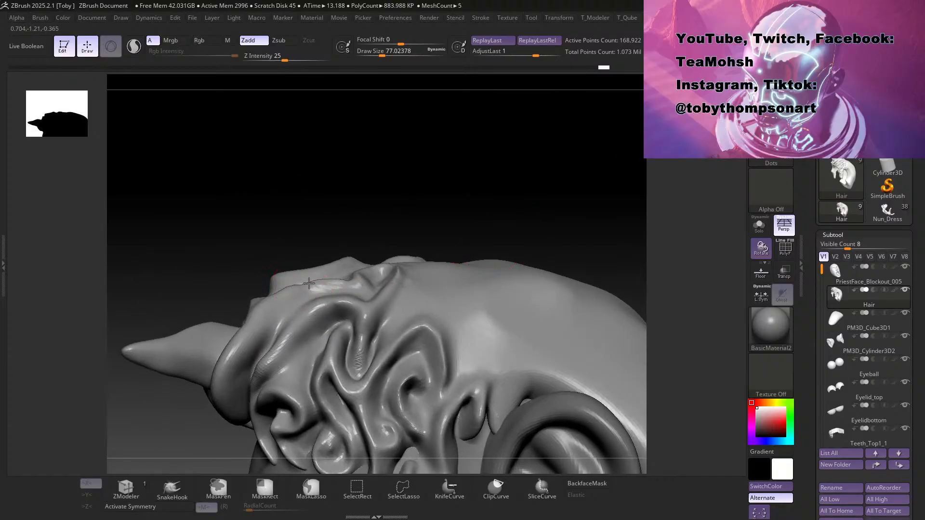
{"action": "mouse_move", "coordinate": [386, 214]}
{"action": "left_mouse_down"}
{"action": "mouse_move", "coordinate": [525, 215]}
{"action": "mouse_move", "coordinate": [516, 218]}
{"action": "mouse_move", "coordinate": [572, 180]}
{"action": "mouse_move", "coordinate": [597, 213]}
{"action": "mouse_move", "coordinate": [560, 262]}
{"action": "mouse_move", "coordinate": [585, 223]}
{"action": "mouse_move", "coordinate": [559, 295]}
{"action": "mouse_move", "coordinate": [588, 282]}
{"action": "mouse_move", "coordinate": [494, 352]}
{"action": "mouse_move", "coordinate": [501, 341]}
{"action": "mouse_move", "coordinate": [473, 314]}
{"action": "mouse_move", "coordinate": [479, 303]}
{"action": "mouse_move", "coordinate": [506, 339]}
{"action": "mouse_move", "coordinate": [482, 295]}
{"action": "mouse_move", "coordinate": [499, 354]}
{"action": "mouse_move", "coordinate": [476, 385]}
{"action": "mouse_move", "coordinate": [514, 337]}
{"action": "mouse_move", "coordinate": [576, 307]}
{"action": "mouse_move", "coordinate": [570, 299]}
{"action": "left_mouse_up"}
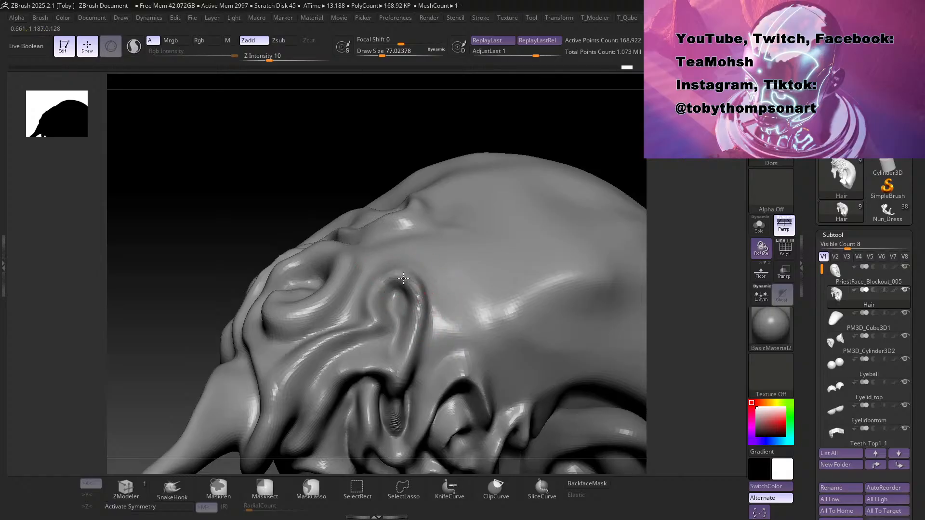
Step: Smooth the outer edge of the hook-shaped curl and the strand running down from it
{"action": "left_click_drag", "start_coordinate": [417, 327], "coordinate": [391, 273], "text": "shift"}
{"action": "left_click_drag", "start_coordinate": [404, 153], "coordinate": [416, 148]}
{"action": "mouse_move", "coordinate": [596, 291]}
{"action": "left_mouse_down"}
{"action": "mouse_move", "coordinate": [595, 319]}
{"action": "mouse_move", "coordinate": [586, 290]}
{"action": "mouse_move", "coordinate": [603, 295]}
{"action": "mouse_move", "coordinate": [597, 277]}
{"action": "mouse_move", "coordinate": [592, 284]}
{"action": "left_mouse_up"}
{"action": "left_click_drag", "start_coordinate": [368, 338], "coordinate": [367, 340], "text": "shift"}
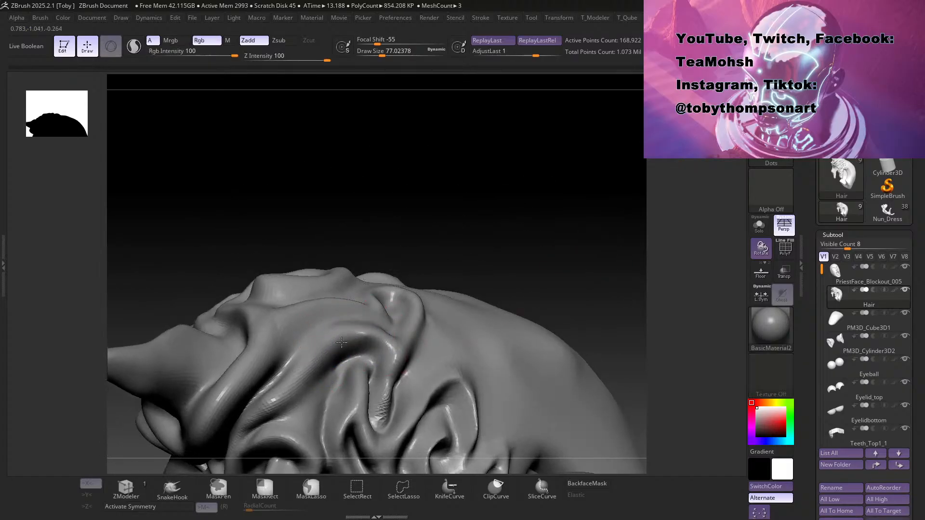
{"action": "left_click_drag", "start_coordinate": [588, 244], "coordinate": [471, 311]}
{"action": "mouse_move", "coordinate": [473, 332]}
{"action": "left_mouse_down"}
{"action": "mouse_move", "coordinate": [469, 285]}
{"action": "mouse_move", "coordinate": [473, 356]}
{"action": "mouse_move", "coordinate": [475, 348]}
{"action": "left_mouse_up"}
{"action": "left_click_drag", "start_coordinate": [515, 324], "coordinate": [496, 399], "text": "alt"}
{"action": "left_click_drag", "start_coordinate": [364, 261], "coordinate": [358, 268], "text": "shift"}
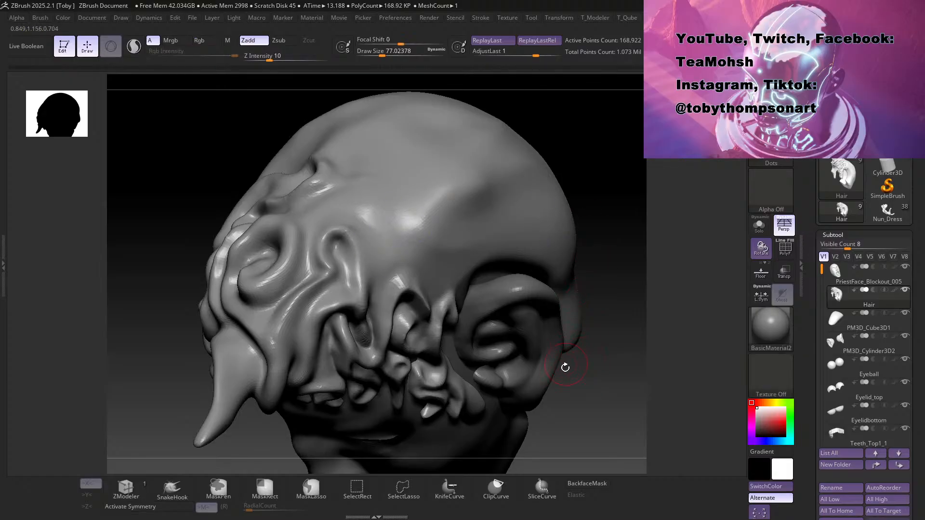
Step: Reshape the scalp side of the hook-shaped curl with the Move brush at Z Intensity 100 and smooth the strand below it
{"action": "left_click_drag", "start_coordinate": [591, 406], "coordinate": [555, 377]}
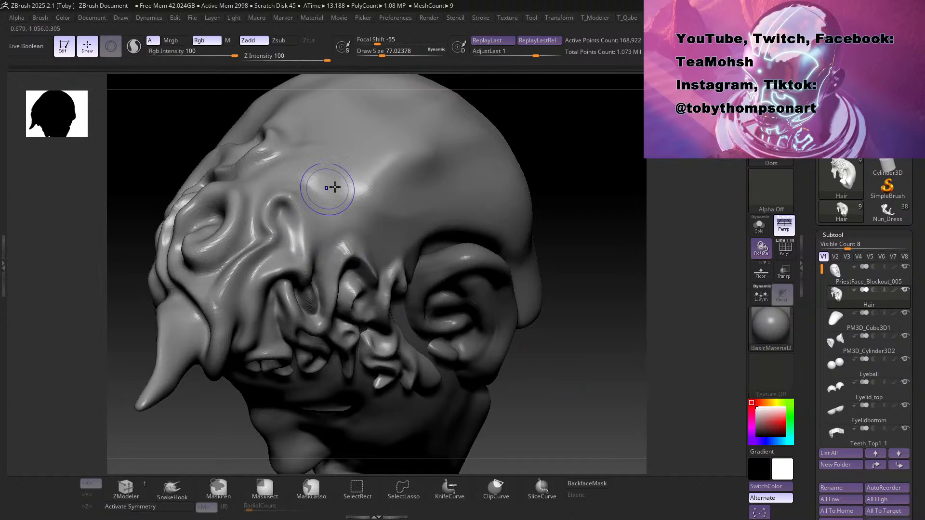
{"action": "left_click_drag", "start_coordinate": [375, 187], "coordinate": [307, 248], "text": "shift"}
{"action": "mouse_move", "coordinate": [354, 217]}
{"action": "left_mouse_down"}
{"action": "mouse_move", "coordinate": [317, 236]}
{"action": "mouse_move", "coordinate": [347, 217]}
{"action": "mouse_move", "coordinate": [307, 227]}
{"action": "left_mouse_up"}
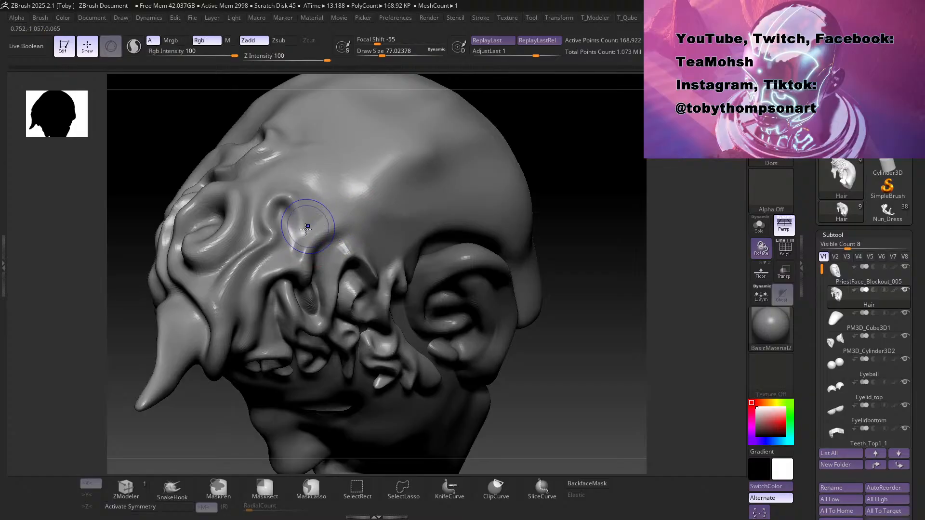
{"action": "left_click_drag", "start_coordinate": [586, 271], "coordinate": [562, 303]}
{"action": "left_click_drag", "start_coordinate": [308, 292], "coordinate": [300, 266], "text": "shift"}
Step: Carve clearer separations in the strands below the hook-shaped curl with the DamStandard brush at Z Intensity 33
{"action": "left_click_drag", "start_coordinate": [477, 159], "coordinate": [459, 219]}
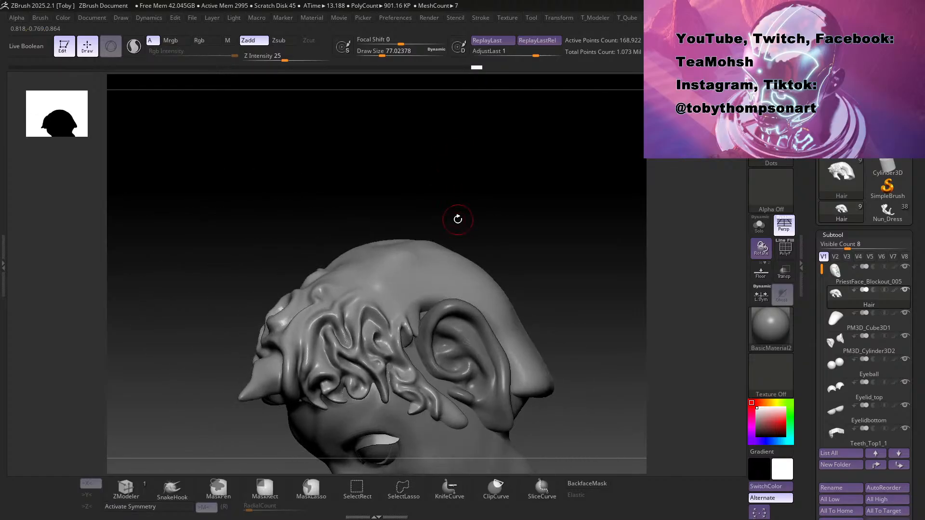
{"action": "key", "text": "b"}
{"action": "key", "text": "d"}
{"action": "key", "text": "s"}
{"action": "left_click_drag", "start_coordinate": [495, 181], "coordinate": [437, 261]}
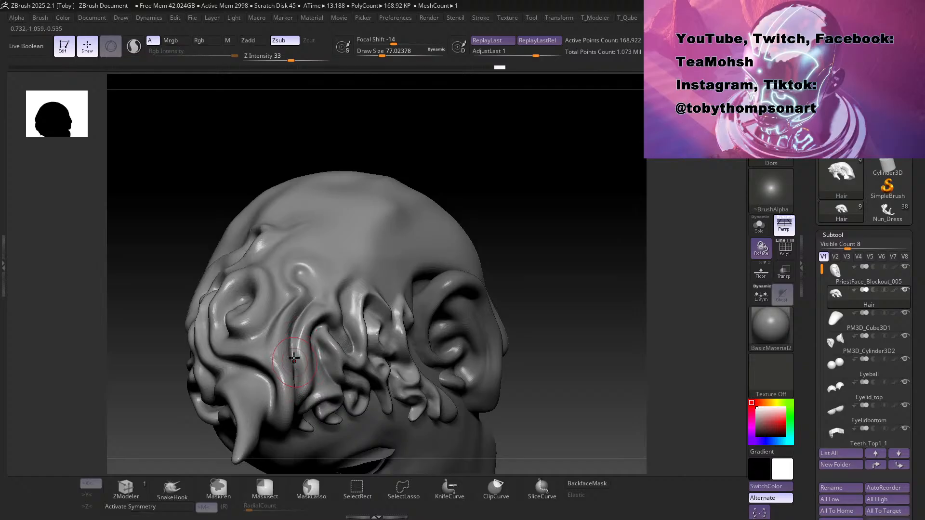
{"action": "left_click_drag", "start_coordinate": [564, 251], "coordinate": [507, 319]}
{"action": "key", "text": "1"}
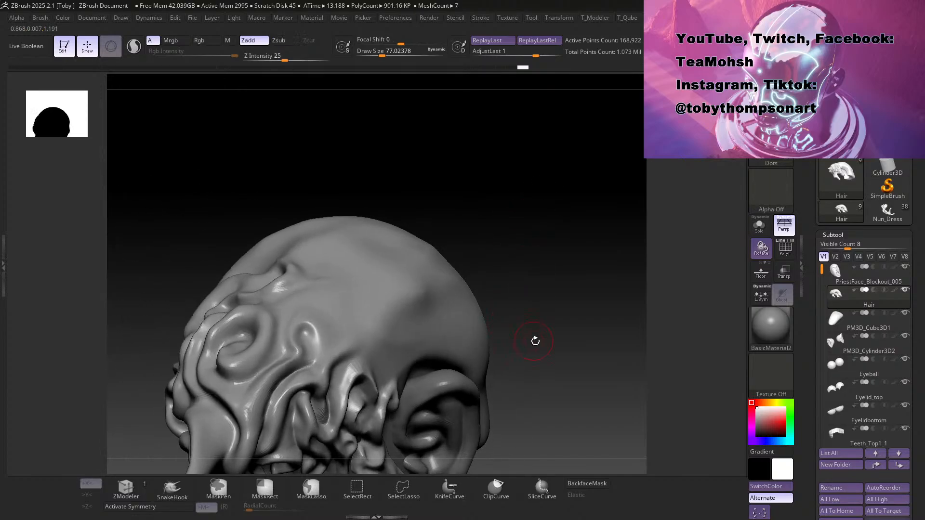
Step: Reduce the Draw Size to about 73.9 and adjust the inside of the round crown curl with the Move brush
{"action": "key", "text": "s"}
{"action": "mouse_move", "coordinate": [554, 293]}
{"action": "left_mouse_down"}
{"action": "mouse_move", "coordinate": [574, 274]}
{"action": "mouse_move", "coordinate": [566, 332]}
{"action": "mouse_move", "coordinate": [571, 318]}
{"action": "mouse_move", "coordinate": [554, 310]}
{"action": "mouse_move", "coordinate": [599, 301]}
{"action": "mouse_move", "coordinate": [603, 272]}
{"action": "mouse_move", "coordinate": [615, 291]}
{"action": "mouse_move", "coordinate": [578, 291]}
{"action": "mouse_move", "coordinate": [530, 341]}
{"action": "mouse_move", "coordinate": [493, 343]}
{"action": "left_mouse_up"}
{"action": "key", "text": "s"}
{"action": "left_click", "coordinate": [565, 320]}
{"action": "left_click_drag", "start_coordinate": [553, 277], "coordinate": [264, 336]}
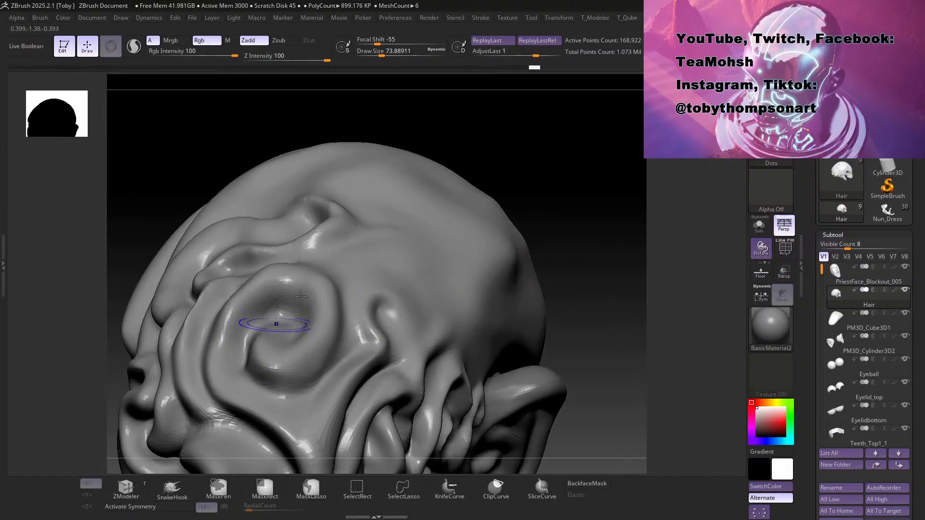
{"action": "left_click_drag", "start_coordinate": [593, 310], "coordinate": [520, 309]}
{"action": "left_click_drag", "start_coordinate": [541, 248], "coordinate": [551, 329]}
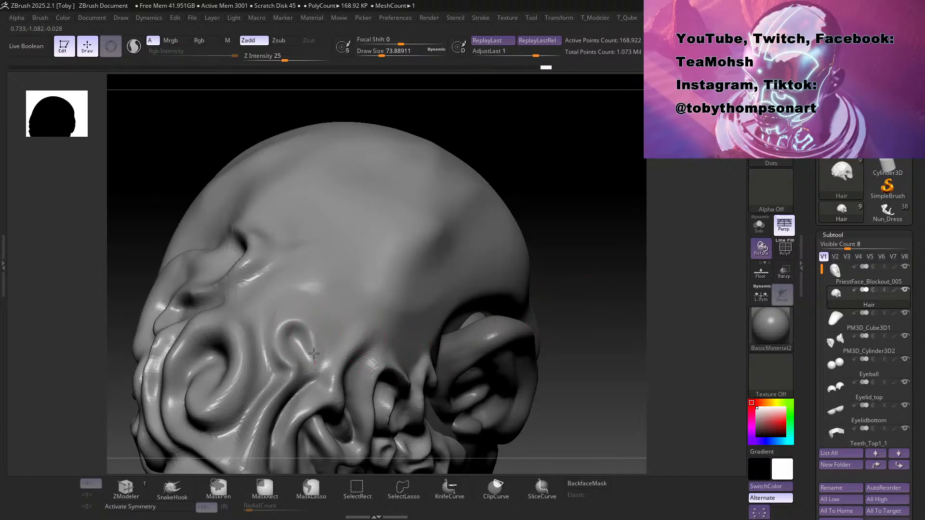
Step: Form a new looped strand on the crown above the hook-shaped curl with the Standard brush and smooth its interior
{"action": "left_click_drag", "start_coordinate": [554, 290], "coordinate": [314, 365]}
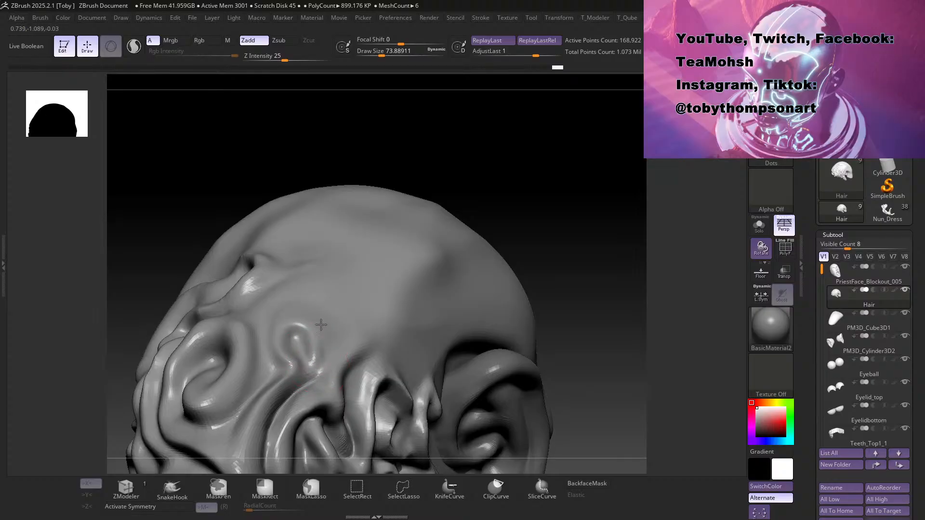
{"action": "mouse_move", "coordinate": [317, 353]}
{"action": "left_mouse_down"}
{"action": "mouse_move", "coordinate": [339, 307]}
{"action": "mouse_move", "coordinate": [367, 289]}
{"action": "left_mouse_up"}
{"action": "mouse_move", "coordinate": [323, 222]}
{"action": "left_mouse_down"}
{"action": "mouse_move", "coordinate": [346, 235]}
{"action": "mouse_move", "coordinate": [355, 287]}
{"action": "left_mouse_up"}
{"action": "mouse_move", "coordinate": [453, 176]}
{"action": "left_mouse_down"}
{"action": "mouse_move", "coordinate": [506, 186]}
{"action": "mouse_move", "coordinate": [450, 169]}
{"action": "mouse_move", "coordinate": [450, 231]}
{"action": "mouse_move", "coordinate": [475, 231]}
{"action": "mouse_move", "coordinate": [471, 343]}
{"action": "mouse_move", "coordinate": [448, 327]}
{"action": "left_mouse_up"}
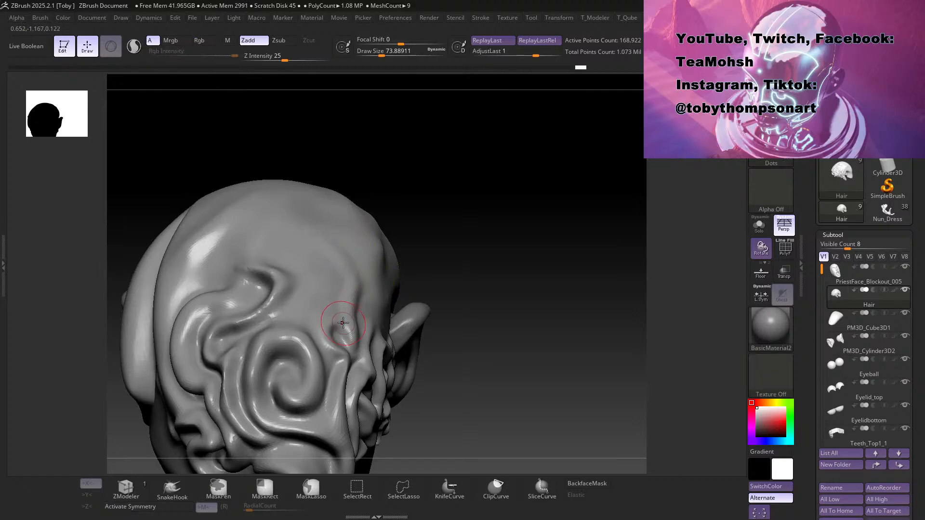
{"action": "mouse_move", "coordinate": [313, 293]}
{"action": "left_mouse_down"}
{"action": "mouse_move", "coordinate": [323, 291]}
{"action": "mouse_move", "coordinate": [315, 268]}
{"action": "left_mouse_up"}
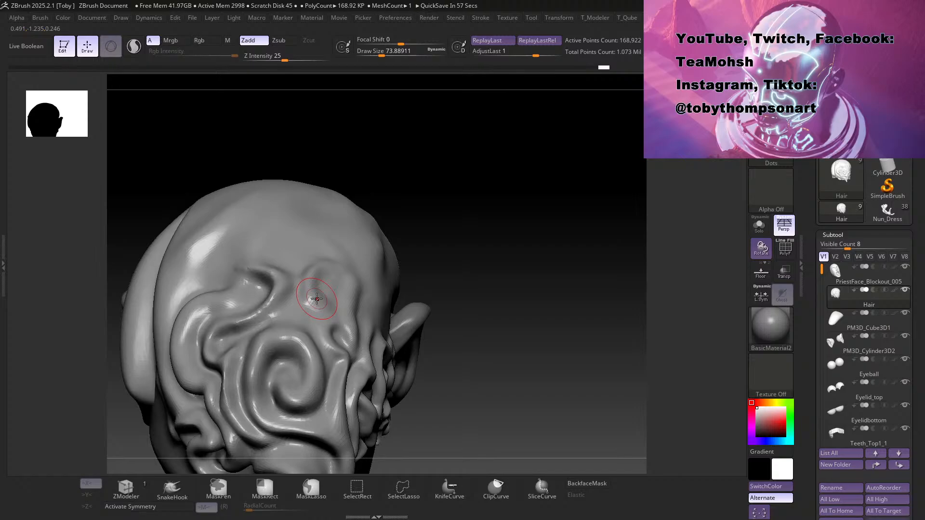
{"action": "left_click_drag", "start_coordinate": [453, 203], "coordinate": [451, 185]}
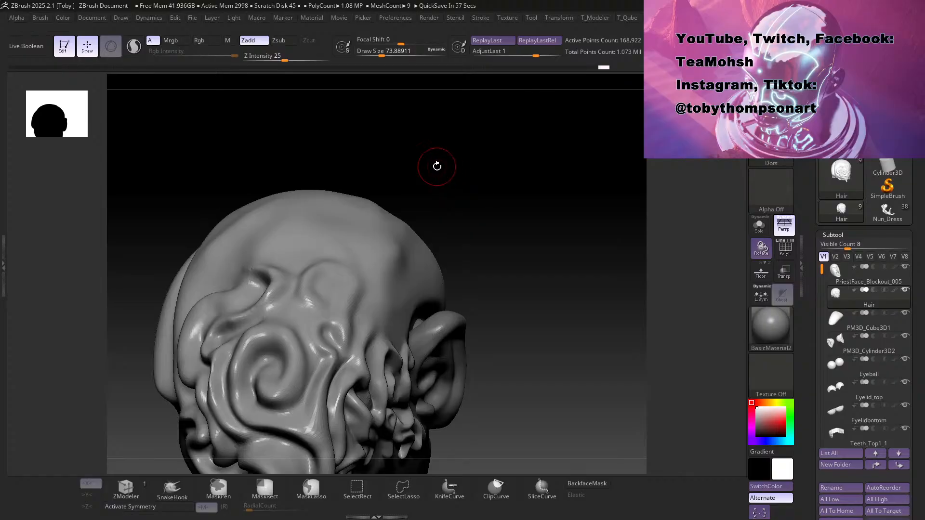
{"action": "mouse_move", "coordinate": [328, 300]}
{"action": "left_mouse_down", "text": "shift"}
{"action": "mouse_move", "coordinate": [312, 300]}
{"action": "mouse_move", "coordinate": [318, 305]}
{"action": "left_mouse_up", "text": "shift"}
{"action": "mouse_move", "coordinate": [578, 203]}
{"action": "left_mouse_down"}
{"action": "mouse_move", "coordinate": [515, 205]}
{"action": "mouse_move", "coordinate": [523, 198]}
{"action": "mouse_move", "coordinate": [508, 178]}
{"action": "left_mouse_up"}
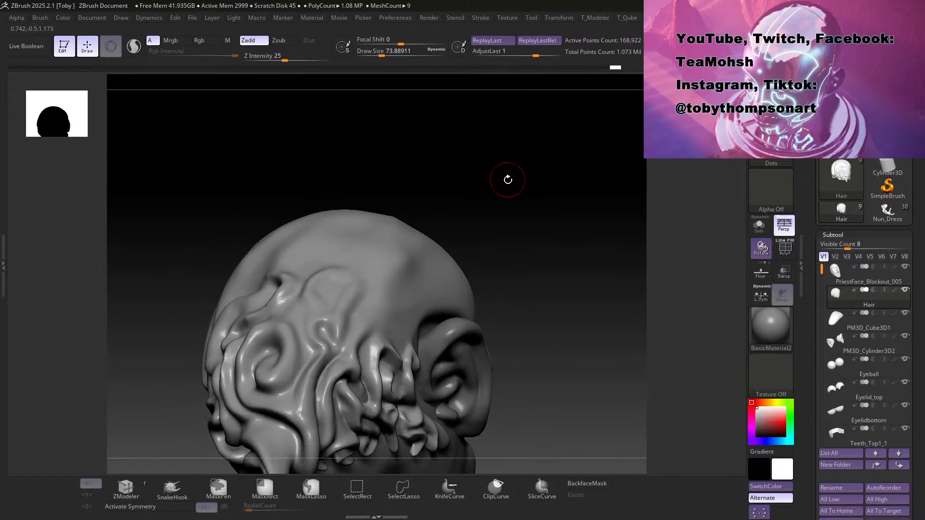
Step: Carve the outline and inner side of the new crown loop with the DamStandard brush at Draw Size about 100.8
{"action": "key", "text": "b"}
{"action": "key", "text": "d"}
{"action": "key", "text": "s"}
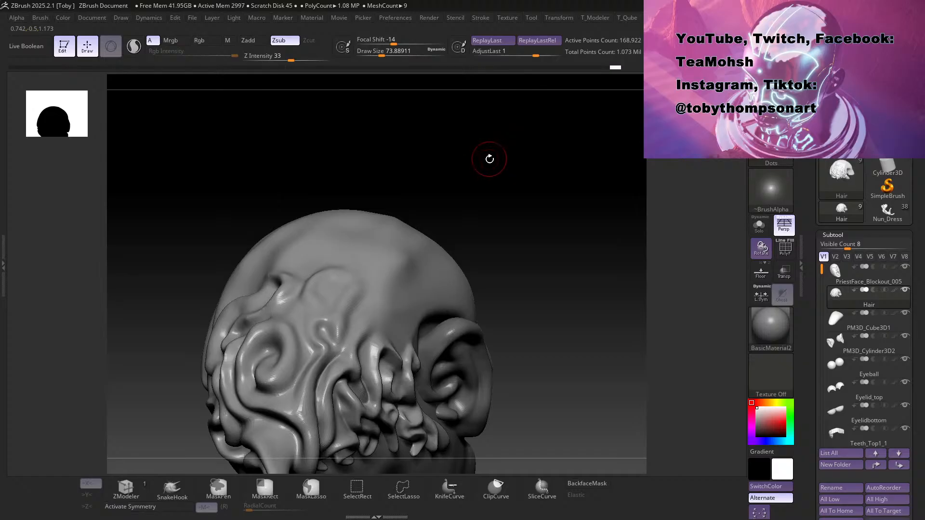
{"action": "left_click_drag", "start_coordinate": [501, 175], "coordinate": [507, 194]}
{"action": "key", "text": "s"}
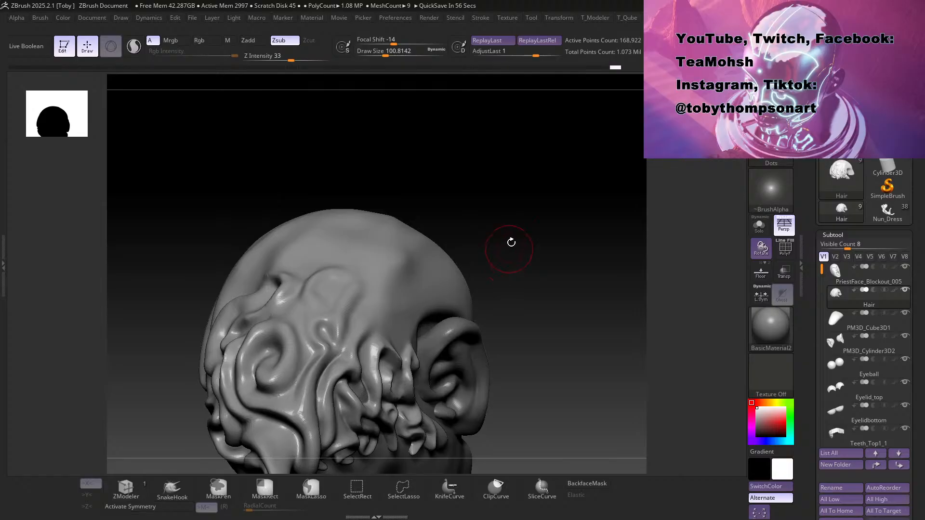
{"action": "left_click_drag", "start_coordinate": [539, 250], "coordinate": [489, 286]}
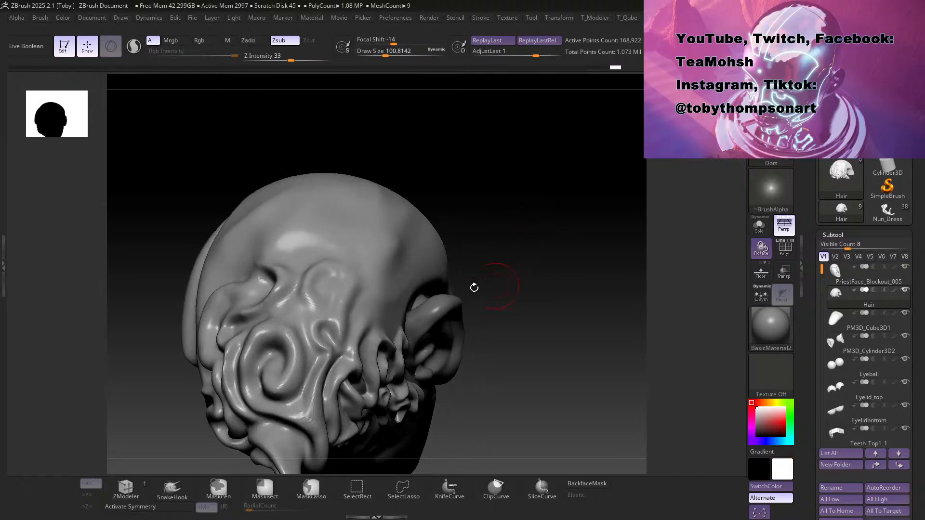
{"action": "mouse_move", "coordinate": [320, 277]}
{"action": "left_mouse_down"}
{"action": "mouse_move", "coordinate": [310, 302]}
{"action": "mouse_move", "coordinate": [311, 288]}
{"action": "mouse_move", "coordinate": [296, 301]}
{"action": "mouse_move", "coordinate": [345, 273]}
{"action": "mouse_move", "coordinate": [351, 285]}
{"action": "mouse_move", "coordinate": [338, 320]}
{"action": "left_mouse_up"}
{"action": "mouse_move", "coordinate": [562, 260]}
{"action": "left_mouse_down"}
{"action": "mouse_move", "coordinate": [539, 242]}
{"action": "mouse_move", "coordinate": [537, 250]}
{"action": "left_mouse_up"}
{"action": "mouse_move", "coordinate": [346, 301]}
{"action": "left_mouse_down"}
{"action": "mouse_move", "coordinate": [337, 328]}
{"action": "mouse_move", "coordinate": [334, 320]}
{"action": "mouse_move", "coordinate": [318, 338]}
{"action": "mouse_move", "coordinate": [304, 332]}
{"action": "left_mouse_up"}
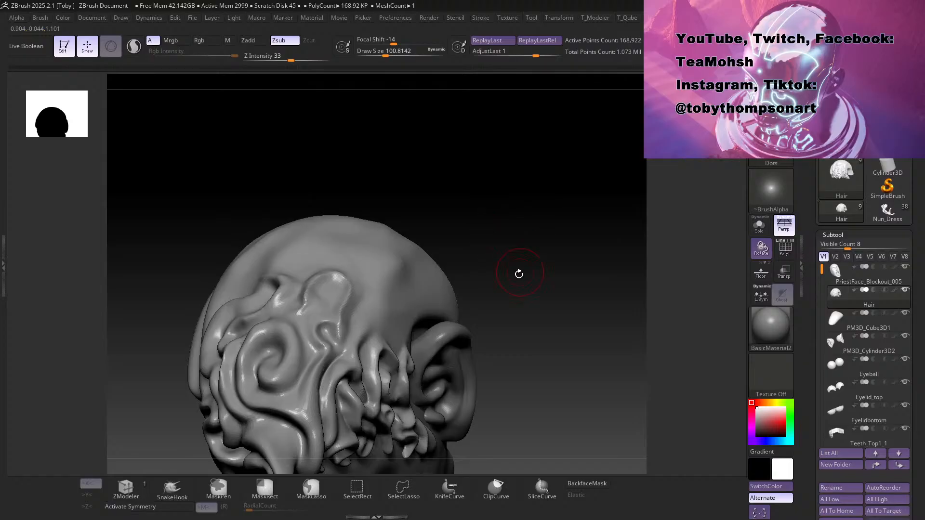
{"action": "left_click_drag", "start_coordinate": [520, 273], "coordinate": [392, 221]}
{"action": "left_click_drag", "start_coordinate": [473, 208], "coordinate": [564, 180]}
{"action": "left_click_drag", "start_coordinate": [311, 281], "coordinate": [308, 303]}
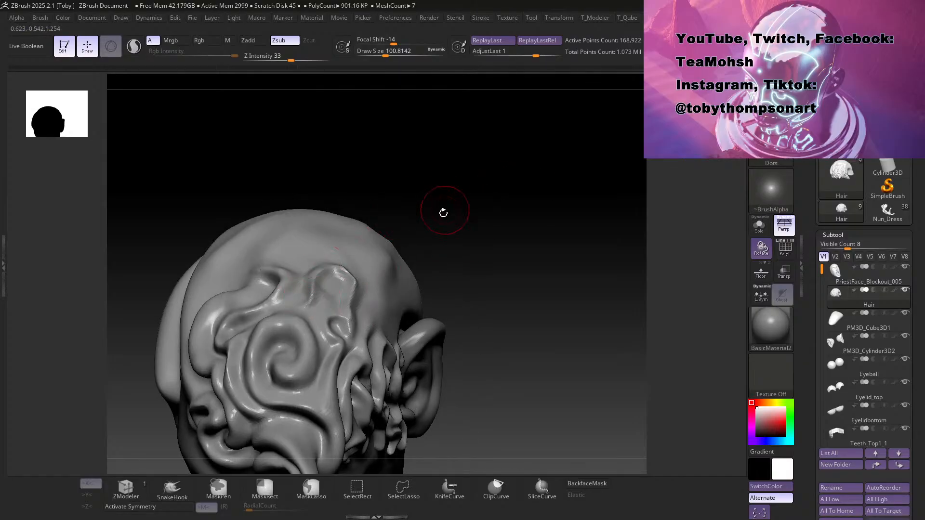
Step: Raise the rim of the new crown loop with the Standard brush at Z Intensity 25
{"action": "key", "text": "b"}
{"action": "key", "text": "s"}
{"action": "key", "text": "t"}
{"action": "left_click_drag", "start_coordinate": [514, 176], "coordinate": [458, 187]}
{"action": "mouse_move", "coordinate": [345, 264]}
{"action": "left_mouse_down"}
{"action": "mouse_move", "coordinate": [364, 291]}
{"action": "mouse_move", "coordinate": [319, 302]}
{"action": "left_mouse_up"}
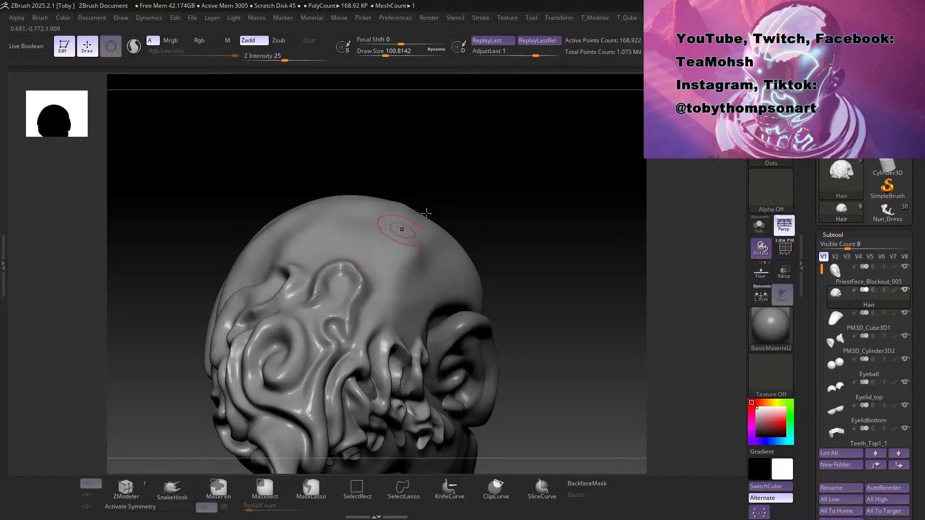
Step: Thicken the upper edge of the new crown loop and smooth its transition into the scalp
{"action": "left_click_drag", "start_coordinate": [486, 206], "coordinate": [436, 211]}
{"action": "mouse_move", "coordinate": [350, 262]}
{"action": "left_mouse_down"}
{"action": "mouse_move", "coordinate": [359, 283]}
{"action": "mouse_move", "coordinate": [355, 265]}
{"action": "left_mouse_up"}
{"action": "left_click_drag", "start_coordinate": [504, 168], "coordinate": [508, 171]}
{"action": "left_click_drag", "start_coordinate": [337, 250], "coordinate": [352, 271], "text": "shift"}
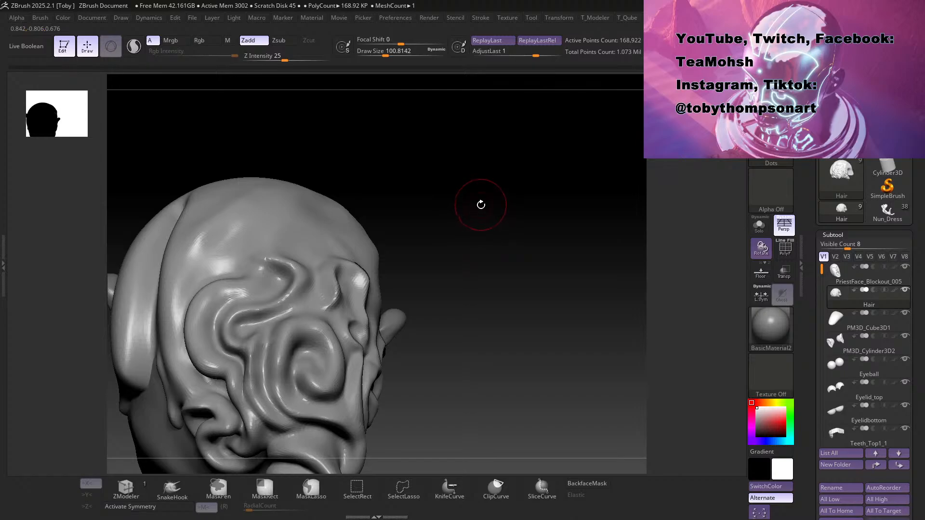
{"action": "left_click_drag", "start_coordinate": [525, 220], "coordinate": [553, 321]}
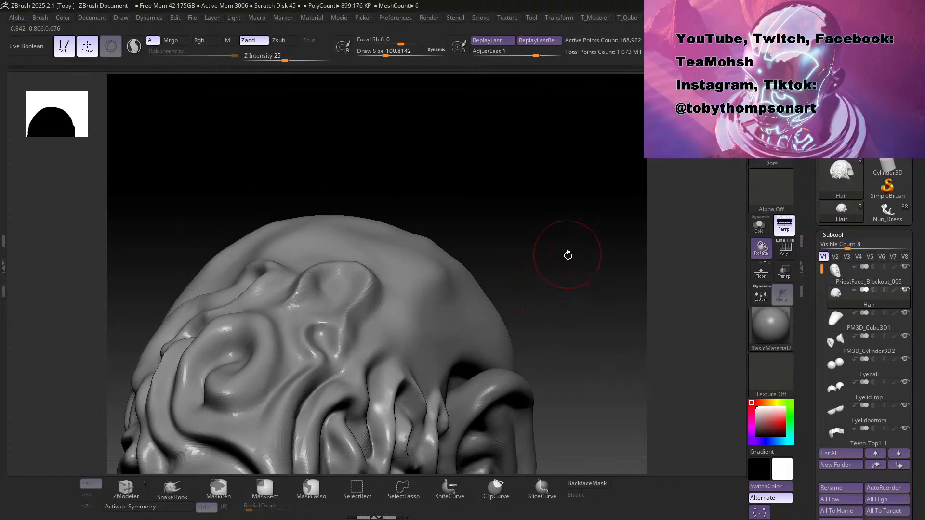
Step: Refine the creases around the crown loop and hook-shaped curl with DamStandard at Draw Size about 73.9 and smooth the loop's outer edge
{"action": "key", "text": "s"}
{"action": "left_click_drag", "start_coordinate": [564, 259], "coordinate": [565, 259]}
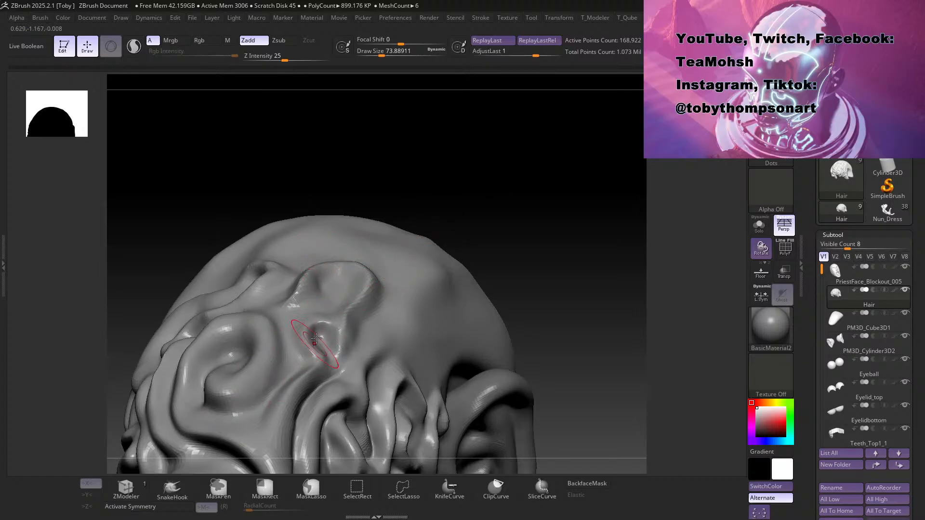
{"action": "mouse_move", "coordinate": [509, 238]}
{"action": "left_mouse_down"}
{"action": "mouse_move", "coordinate": [543, 252]}
{"action": "mouse_move", "coordinate": [497, 308]}
{"action": "left_mouse_up"}
{"action": "left_click_drag", "start_coordinate": [288, 393], "coordinate": [285, 404]}
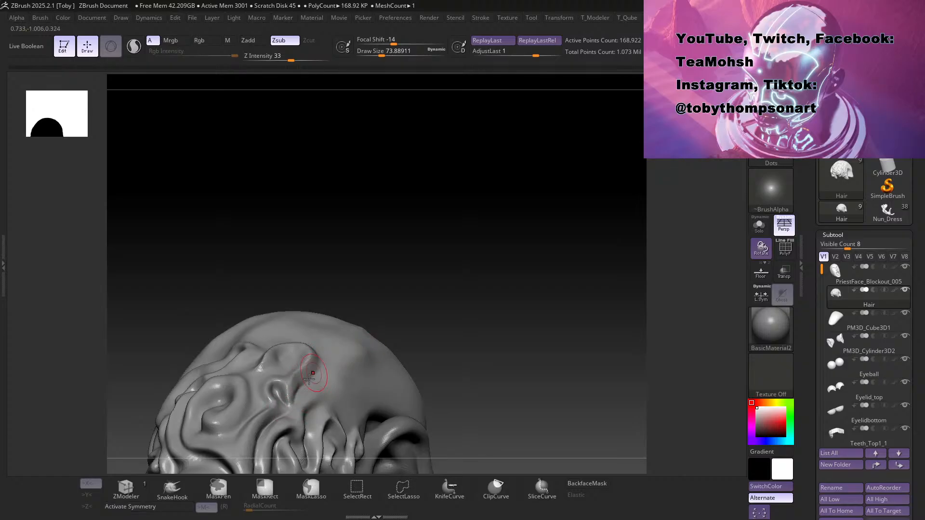
{"action": "left_click_drag", "start_coordinate": [552, 267], "coordinate": [467, 258]}
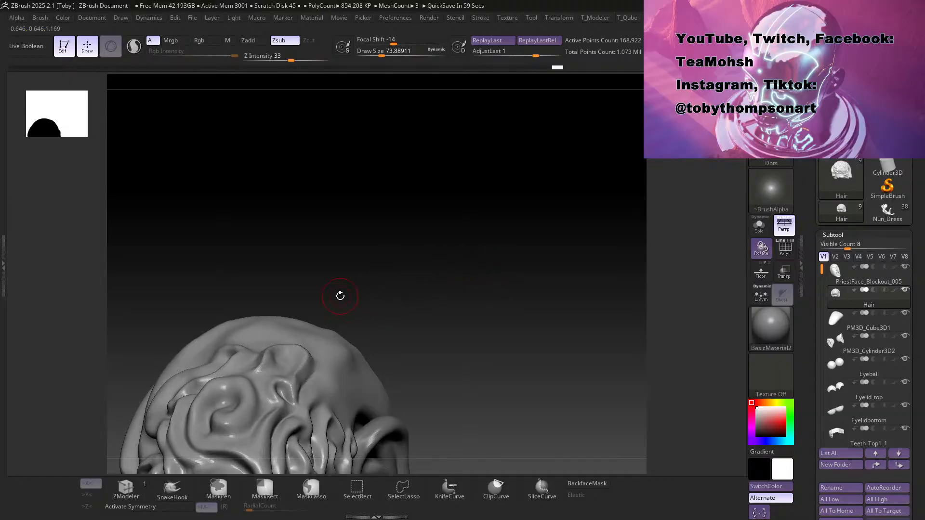
{"action": "left_click_drag", "start_coordinate": [433, 285], "coordinate": [429, 259], "text": "alt"}
{"action": "left_click_drag", "start_coordinate": [428, 260], "coordinate": [405, 277]}
{"action": "mouse_move", "coordinate": [316, 356]}
{"action": "left_mouse_down", "text": "shift"}
{"action": "mouse_move", "coordinate": [299, 362]}
{"action": "mouse_move", "coordinate": [323, 337]}
{"action": "left_mouse_up", "text": "shift"}
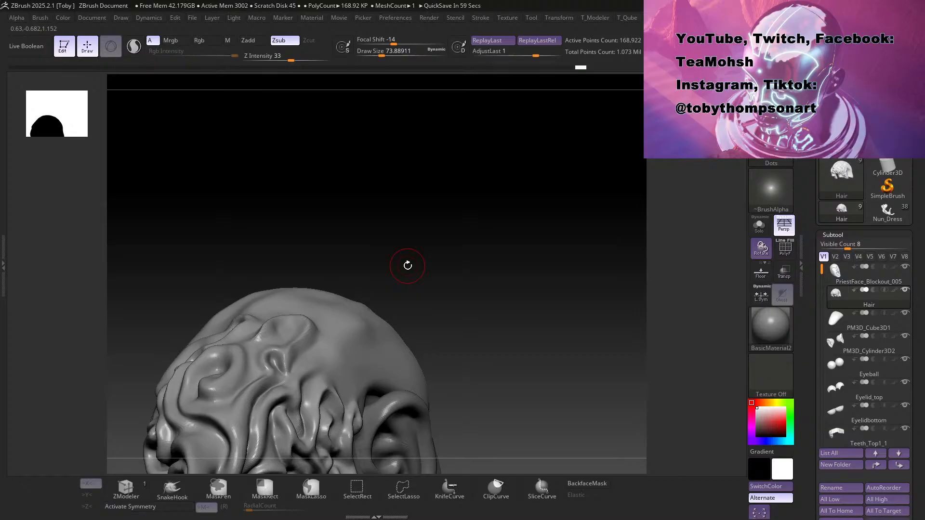
Step: Carve the inner side of the crown loop with the DamStandard brush, cutting down toward the large spiral curl
{"action": "left_click_drag", "start_coordinate": [452, 262], "coordinate": [451, 278]}
{"action": "left_click_drag", "start_coordinate": [457, 288], "coordinate": [451, 312]}
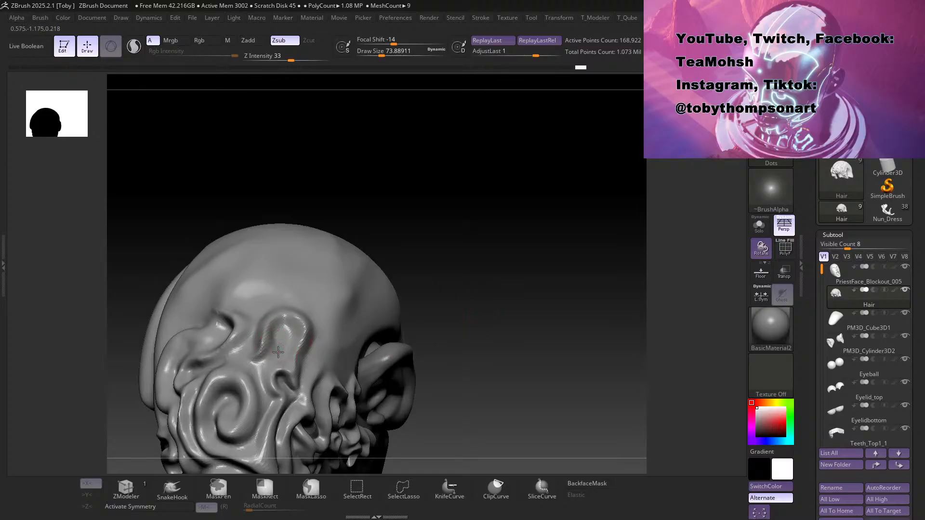
{"action": "left_click_drag", "start_coordinate": [268, 339], "coordinate": [261, 393]}
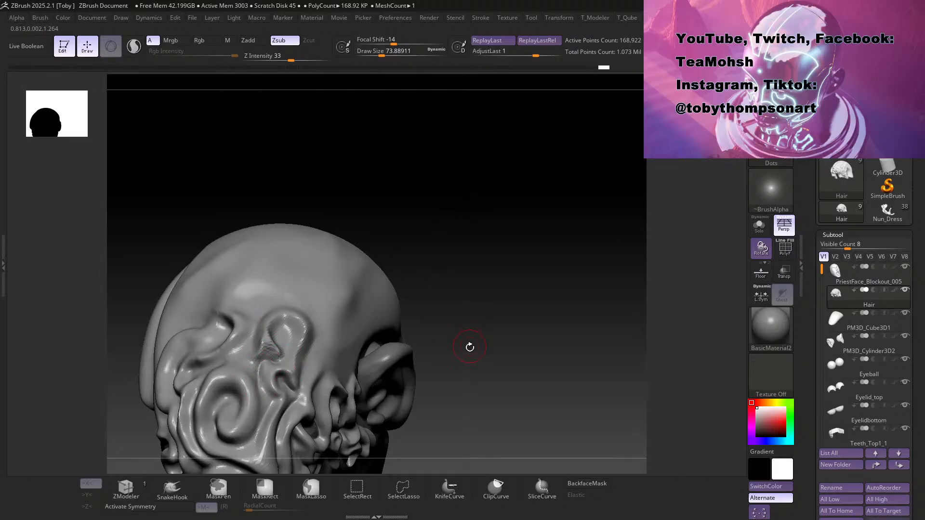
{"action": "left_click_drag", "start_coordinate": [477, 365], "coordinate": [474, 356]}
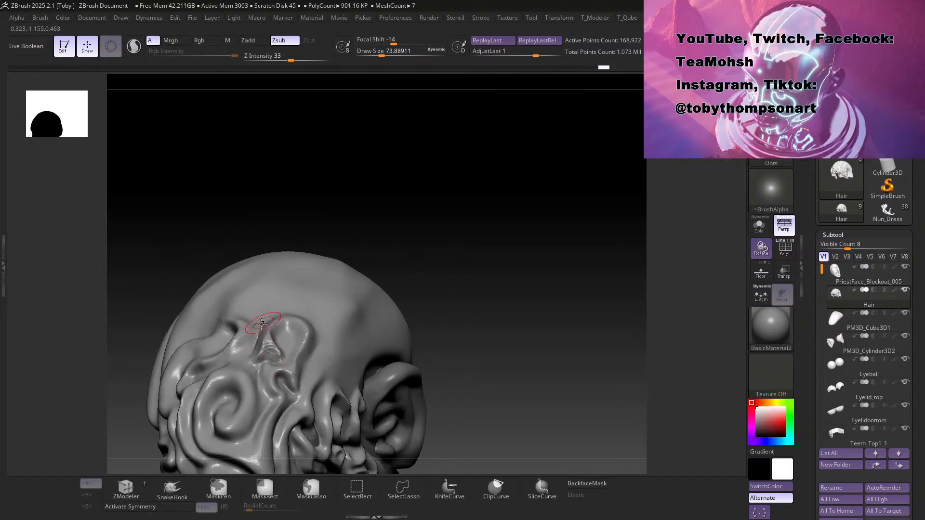
{"action": "left_click_drag", "start_coordinate": [291, 321], "coordinate": [302, 328]}
Step: Deepen the grooves between the crown loop and the neighbouring strand, and smooth the loop's inner rim
{"action": "mouse_move", "coordinate": [457, 274]}
{"action": "left_mouse_down"}
{"action": "mouse_move", "coordinate": [486, 243]}
{"action": "mouse_move", "coordinate": [506, 301]}
{"action": "left_mouse_up"}
{"action": "left_click_drag", "start_coordinate": [233, 365], "coordinate": [208, 372]}
{"action": "left_click_drag", "start_coordinate": [484, 255], "coordinate": [568, 274]}
{"action": "mouse_move", "coordinate": [243, 351]}
{"action": "left_mouse_down"}
{"action": "mouse_move", "coordinate": [205, 378]}
{"action": "mouse_move", "coordinate": [226, 342]}
{"action": "mouse_move", "coordinate": [198, 371]}
{"action": "mouse_move", "coordinate": [232, 337]}
{"action": "mouse_move", "coordinate": [198, 372]}
{"action": "left_mouse_up"}
{"action": "left_click_drag", "start_coordinate": [464, 296], "coordinate": [428, 291]}
{"action": "mouse_move", "coordinate": [234, 384]}
{"action": "left_mouse_down"}
{"action": "mouse_move", "coordinate": [199, 374]}
{"action": "mouse_move", "coordinate": [174, 382]}
{"action": "mouse_move", "coordinate": [215, 372]}
{"action": "mouse_move", "coordinate": [194, 380]}
{"action": "mouse_move", "coordinate": [203, 379]}
{"action": "mouse_move", "coordinate": [254, 350]}
{"action": "mouse_move", "coordinate": [275, 351]}
{"action": "mouse_move", "coordinate": [269, 356]}
{"action": "left_mouse_up"}
{"action": "mouse_move", "coordinate": [477, 315]}
{"action": "left_mouse_down"}
{"action": "mouse_move", "coordinate": [454, 320]}
{"action": "mouse_move", "coordinate": [465, 322]}
{"action": "left_mouse_up"}
{"action": "left_click_drag", "start_coordinate": [275, 314], "coordinate": [263, 312], "text": "shift"}
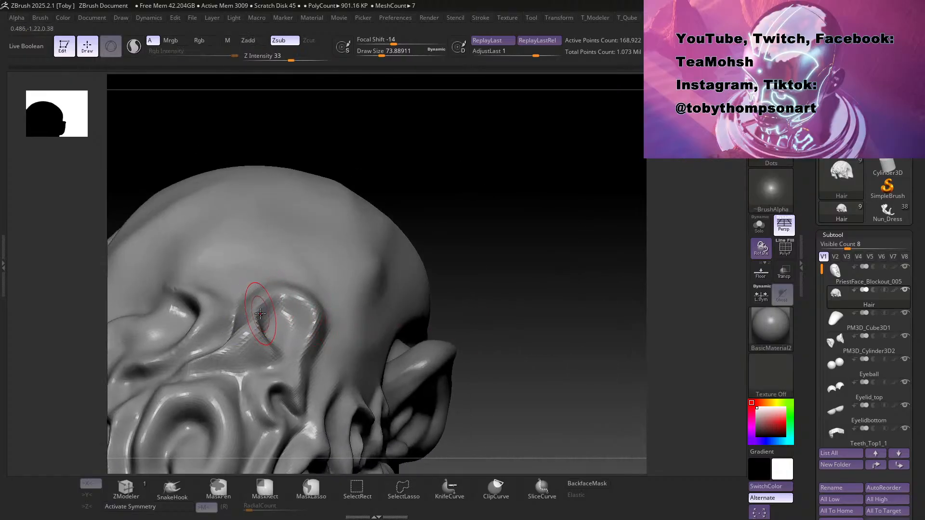
Step: Raise the strand beside the crown loop with the Standard brush at Z Intensity 25 and smooth the hollow beneath it
{"action": "key", "text": "b"}
{"action": "key", "text": "s"}
{"action": "key", "text": "t"}
{"action": "left_click_drag", "start_coordinate": [482, 212], "coordinate": [516, 246]}
{"action": "mouse_move", "coordinate": [250, 320]}
{"action": "left_mouse_down"}
{"action": "mouse_move", "coordinate": [231, 322]}
{"action": "mouse_move", "coordinate": [243, 332]}
{"action": "left_mouse_up"}
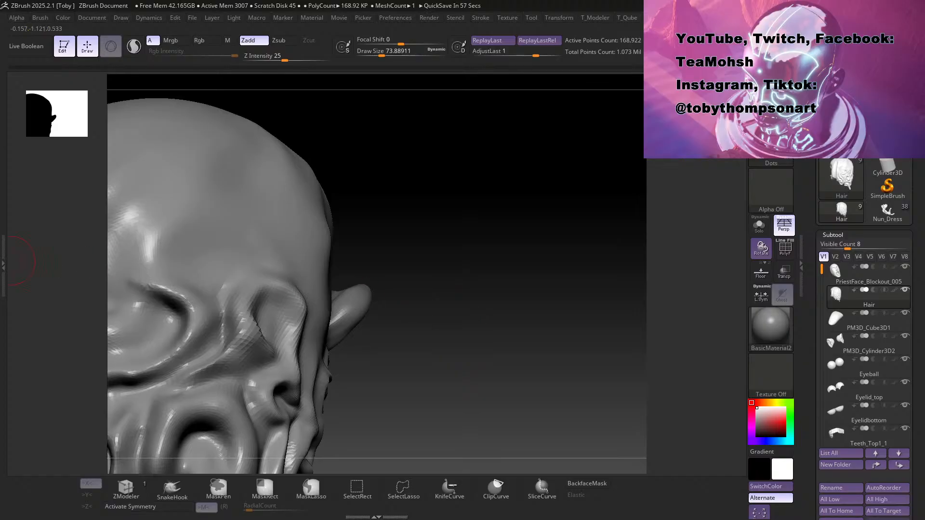
{"action": "left_click_drag", "start_coordinate": [377, 240], "coordinate": [245, 369]}
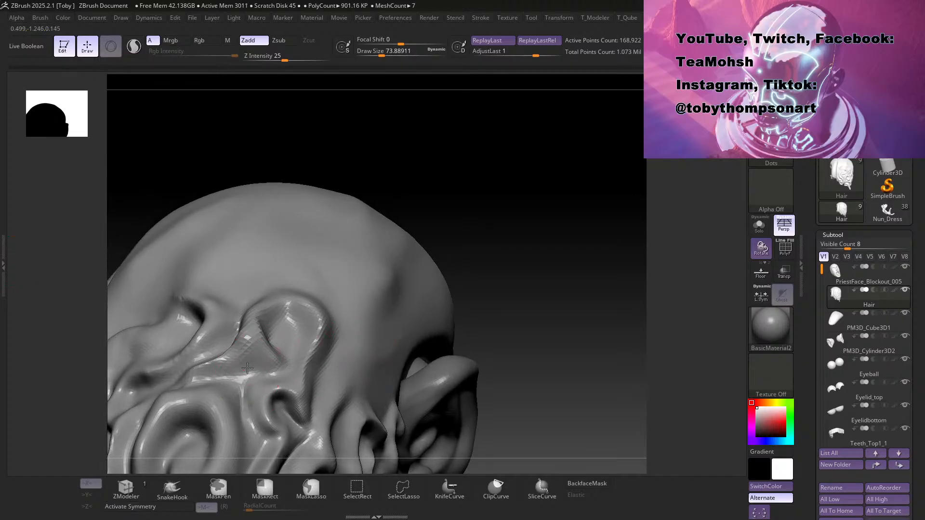
{"action": "left_click_drag", "start_coordinate": [524, 256], "coordinate": [587, 217]}
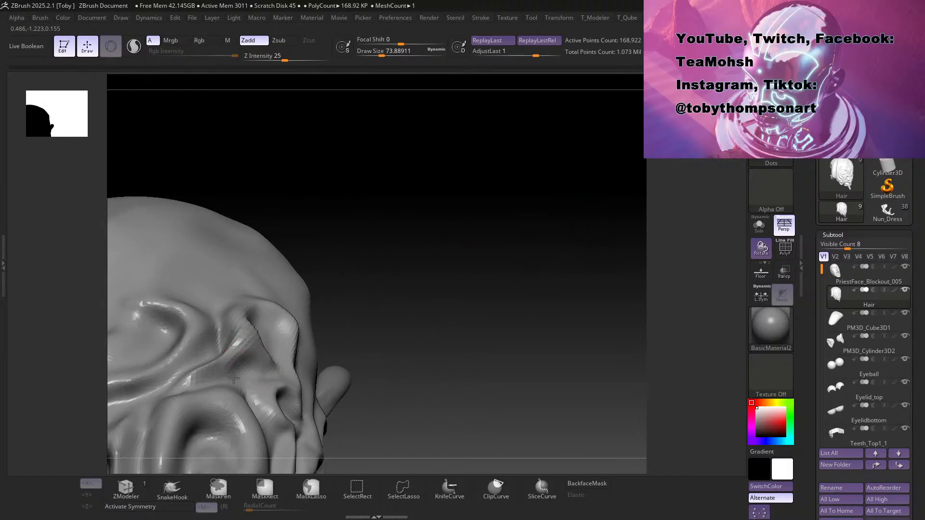
{"action": "left_click_drag", "start_coordinate": [412, 287], "coordinate": [474, 275]}
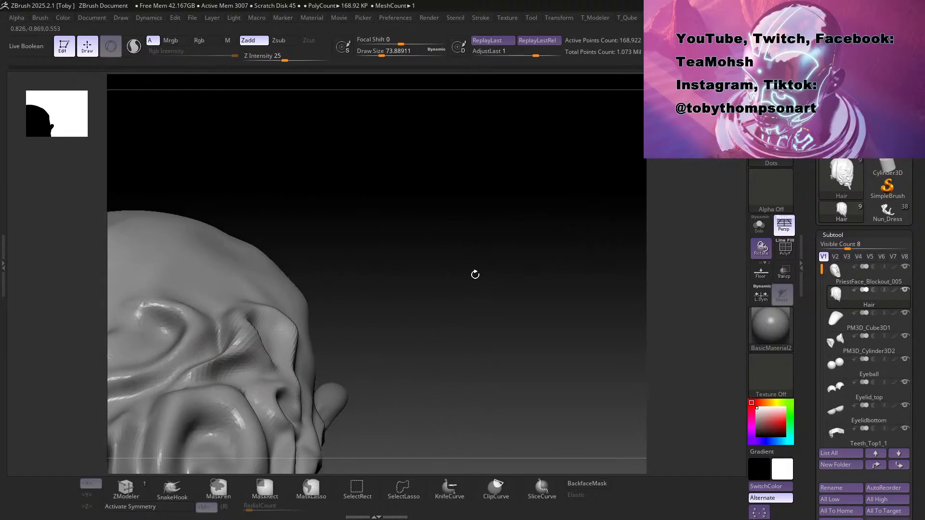
{"action": "left_click_drag", "start_coordinate": [212, 367], "coordinate": [221, 371], "text": "shift"}
Step: Build up the hollow between the crown loop and the adjacent curl at Z Intensity 10, and smooth the junction
{"action": "left_click_drag", "start_coordinate": [513, 346], "coordinate": [366, 325]}
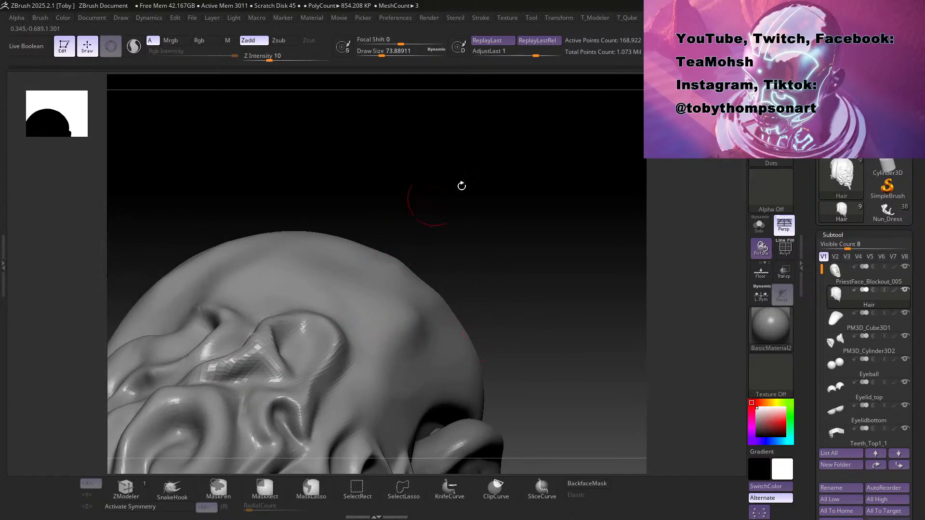
{"action": "left_click_drag", "start_coordinate": [440, 191], "coordinate": [289, 323]}
{"action": "mouse_move", "coordinate": [525, 220]}
{"action": "left_mouse_down"}
{"action": "mouse_move", "coordinate": [513, 258]}
{"action": "mouse_move", "coordinate": [207, 268]}
{"action": "mouse_move", "coordinate": [214, 313]}
{"action": "left_mouse_up"}
{"action": "left_click_drag", "start_coordinate": [228, 254], "coordinate": [217, 303]}
{"action": "left_click_drag", "start_coordinate": [448, 209], "coordinate": [308, 241]}
{"action": "mouse_move", "coordinate": [230, 270]}
{"action": "left_mouse_down"}
{"action": "mouse_move", "coordinate": [283, 265]}
{"action": "mouse_move", "coordinate": [303, 289]}
{"action": "mouse_move", "coordinate": [300, 347]}
{"action": "left_mouse_up"}
{"action": "left_click_drag", "start_coordinate": [536, 231], "coordinate": [420, 414], "text": "alt"}
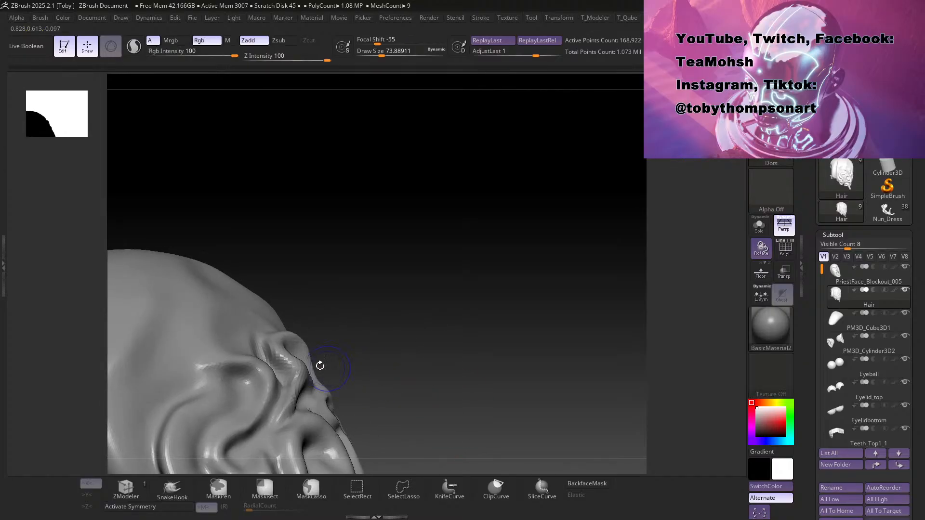
{"action": "left_click_drag", "start_coordinate": [298, 367], "coordinate": [293, 409], "text": "shift"}
{"action": "mouse_move", "coordinate": [362, 364]}
{"action": "left_mouse_down"}
{"action": "mouse_move", "coordinate": [472, 324]}
{"action": "mouse_move", "coordinate": [448, 262]}
{"action": "mouse_move", "coordinate": [512, 360]}
{"action": "mouse_move", "coordinate": [446, 310]}
{"action": "mouse_move", "coordinate": [448, 330]}
{"action": "mouse_move", "coordinate": [419, 296]}
{"action": "mouse_move", "coordinate": [400, 299]}
{"action": "mouse_move", "coordinate": [396, 377]}
{"action": "left_mouse_up"}
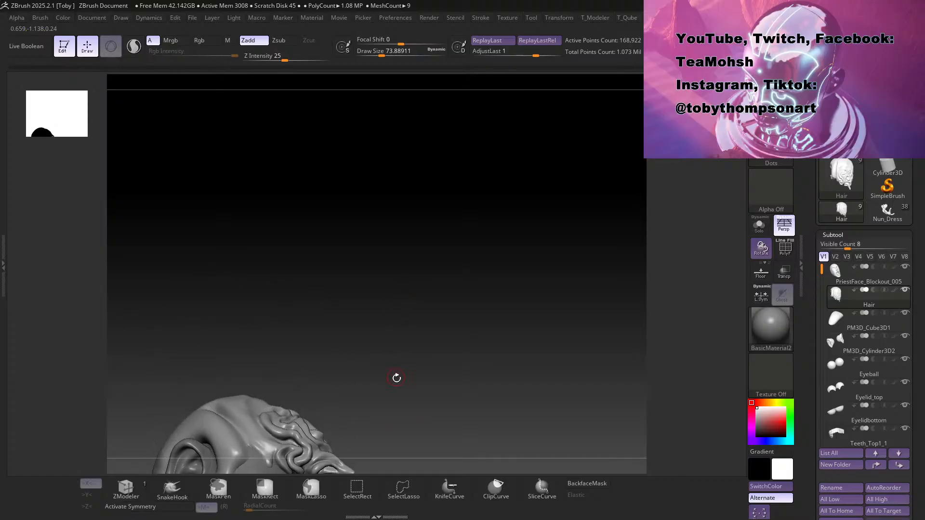
Step: Raise ridges along the temple strand above the hairline with the Standard brush, extending them up toward the crown
{"action": "mouse_move", "coordinate": [363, 275]}
{"action": "left_mouse_down"}
{"action": "mouse_move", "coordinate": [413, 396]}
{"action": "mouse_move", "coordinate": [392, 361]}
{"action": "mouse_move", "coordinate": [454, 424]}
{"action": "mouse_move", "coordinate": [425, 252]}
{"action": "mouse_move", "coordinate": [458, 291]}
{"action": "mouse_move", "coordinate": [434, 285]}
{"action": "left_mouse_up"}
{"action": "mouse_move", "coordinate": [499, 305]}
{"action": "left_mouse_down"}
{"action": "mouse_move", "coordinate": [475, 320]}
{"action": "mouse_move", "coordinate": [496, 304]}
{"action": "left_mouse_up"}
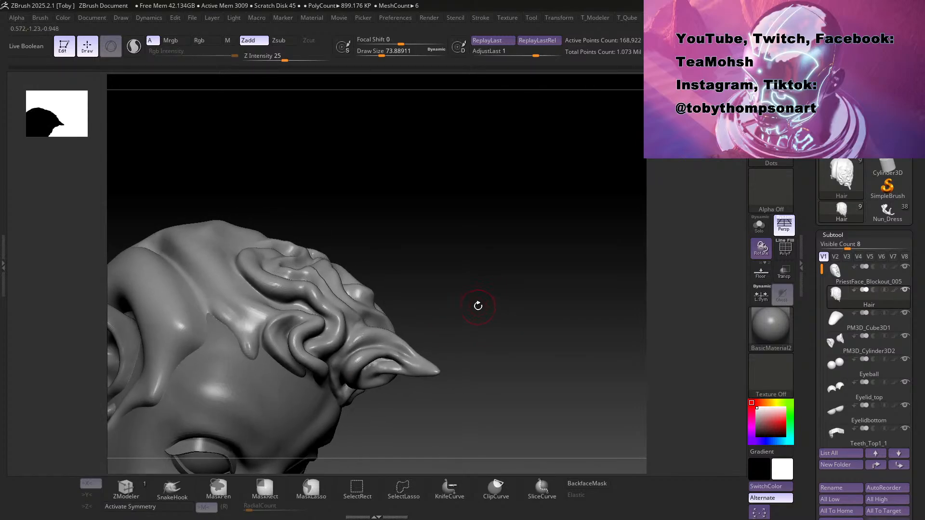
{"action": "left_click_drag", "start_coordinate": [494, 326], "coordinate": [429, 275]}
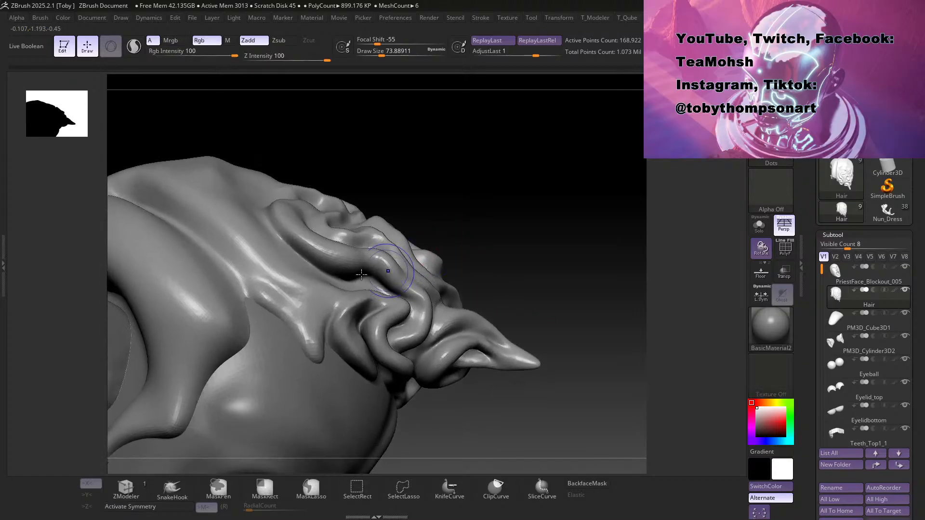
{"action": "left_click_drag", "start_coordinate": [510, 212], "coordinate": [477, 223]}
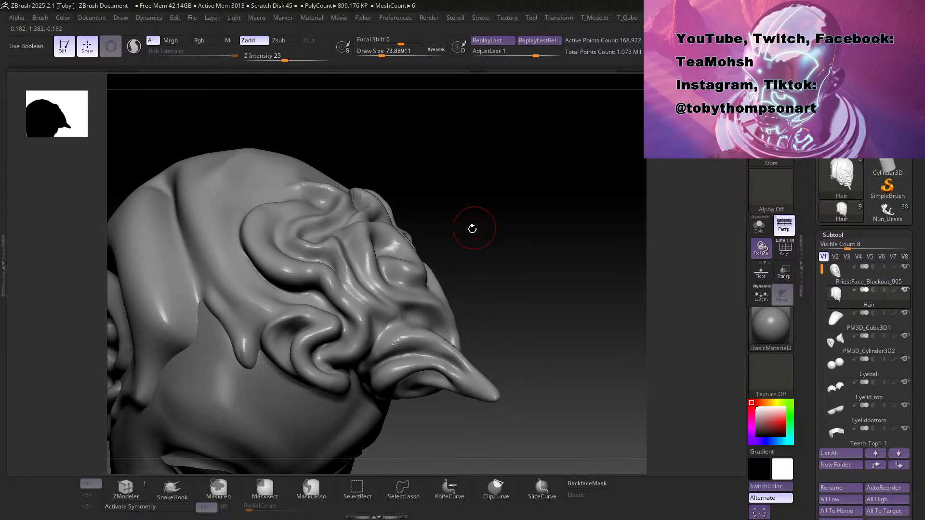
{"action": "left_click_drag", "start_coordinate": [250, 299], "coordinate": [236, 288]}
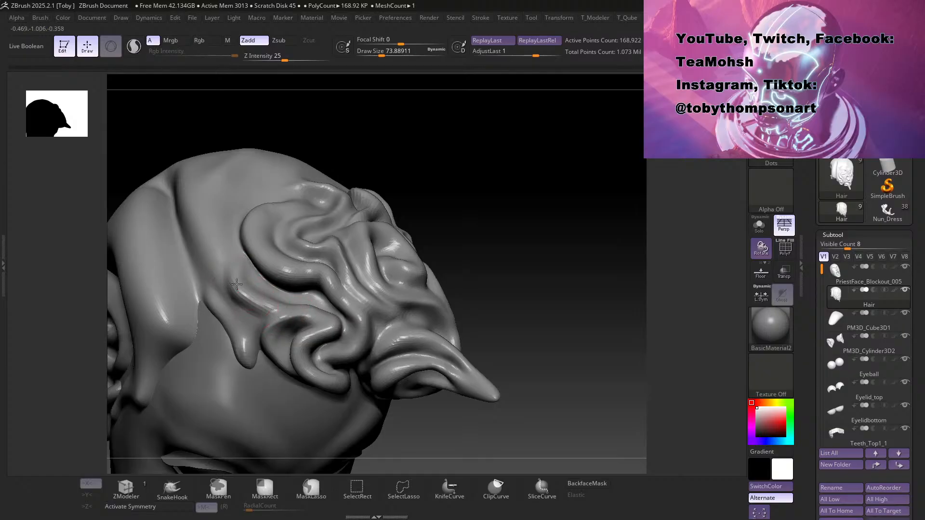
{"action": "left_click_drag", "start_coordinate": [481, 155], "coordinate": [421, 279]}
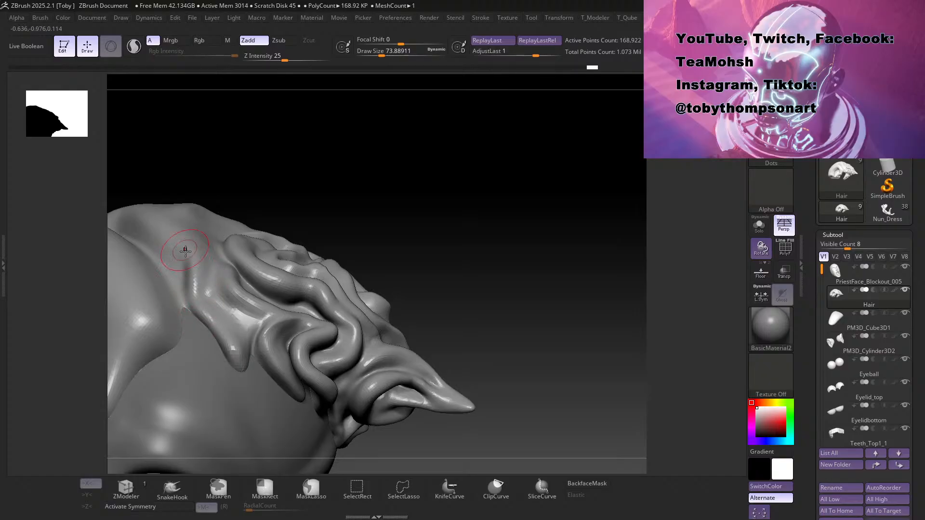
{"action": "left_click_drag", "start_coordinate": [177, 238], "coordinate": [219, 295]}
{"action": "left_click_drag", "start_coordinate": [197, 253], "coordinate": [221, 271]}
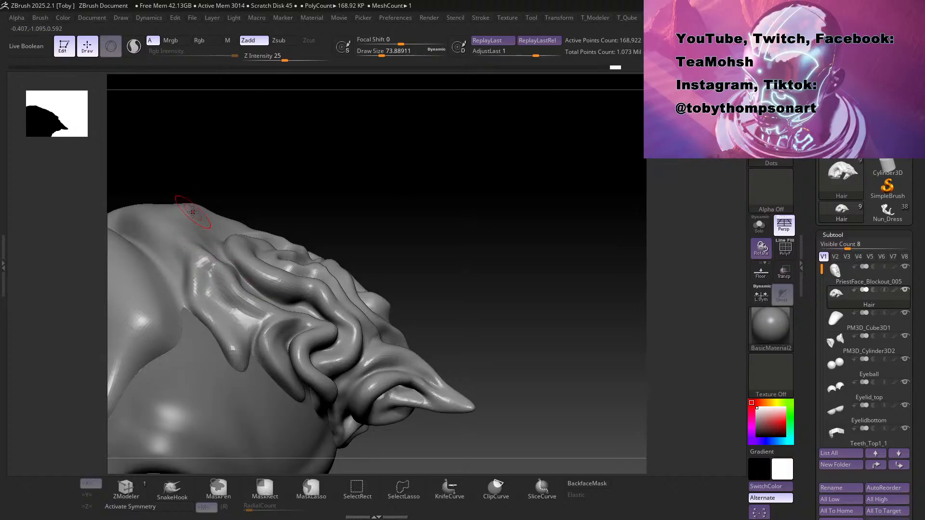
Step: Carve the groove between the new temple ridges with the DamStandard brush at Z Intensity 33
{"action": "left_click_drag", "start_coordinate": [464, 210], "coordinate": [463, 195]}
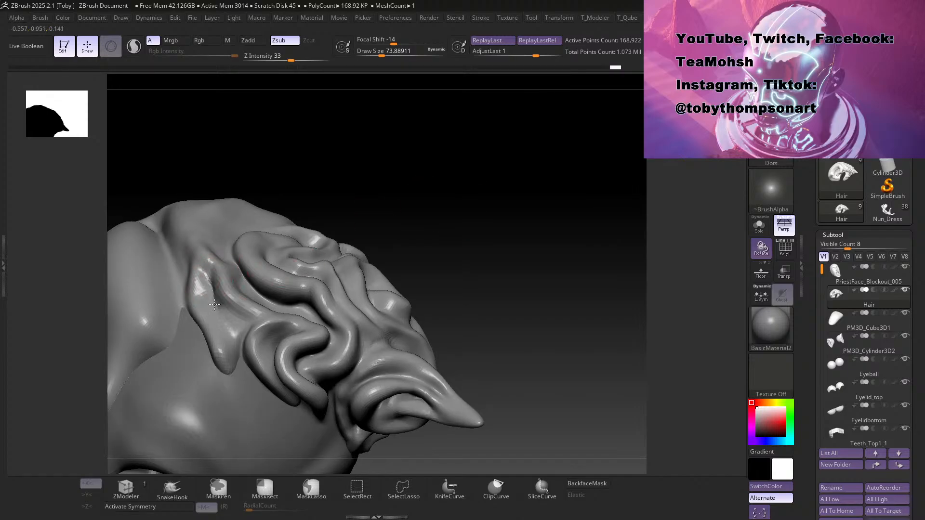
{"action": "mouse_move", "coordinate": [231, 324]}
{"action": "left_mouse_down"}
{"action": "mouse_move", "coordinate": [242, 345]}
{"action": "mouse_move", "coordinate": [228, 326]}
{"action": "left_mouse_up"}
{"action": "mouse_move", "coordinate": [464, 199]}
{"action": "left_mouse_down"}
{"action": "mouse_move", "coordinate": [481, 199]}
{"action": "mouse_move", "coordinate": [485, 229]}
{"action": "mouse_move", "coordinate": [461, 248]}
{"action": "left_mouse_up"}
Step: Reshape the hanging temple lock into a narrower curved tip with the Move brush at Draw Size about 108.2
{"action": "key", "text": "b"}
{"action": "key", "text": "m"}
{"action": "key", "text": "v"}
{"action": "key", "text": "s"}
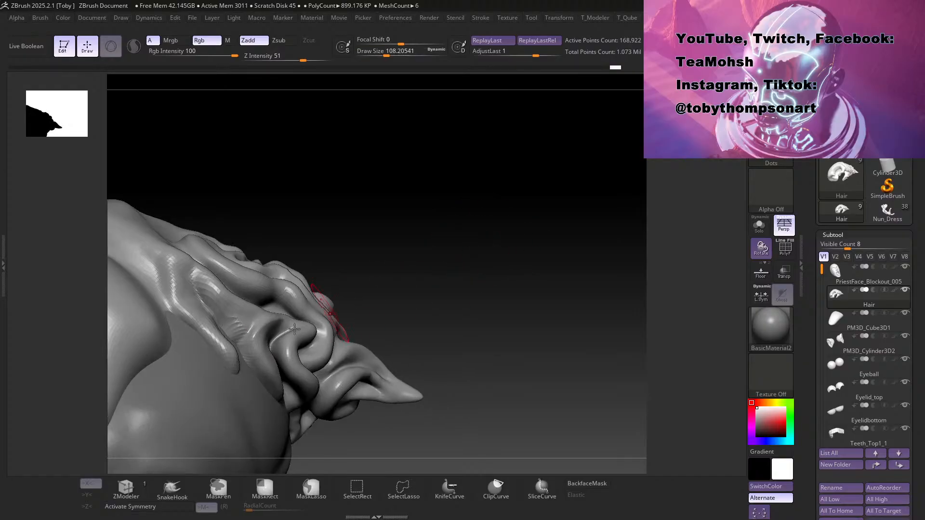
{"action": "left_click_drag", "start_coordinate": [199, 331], "coordinate": [211, 318]}
{"action": "left_click_drag", "start_coordinate": [235, 363], "coordinate": [219, 374]}
{"action": "left_click_drag", "start_coordinate": [442, 239], "coordinate": [434, 219]}
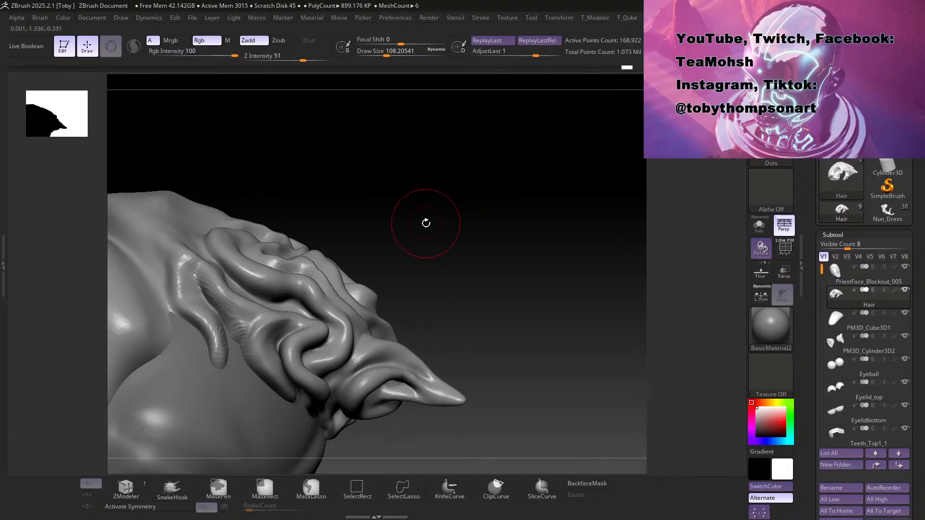
Step: Smooth the surface beside the hanging temple lock and adjust the lock's root with the Move brush
{"action": "left_click_drag", "start_coordinate": [483, 270], "coordinate": [479, 267]}
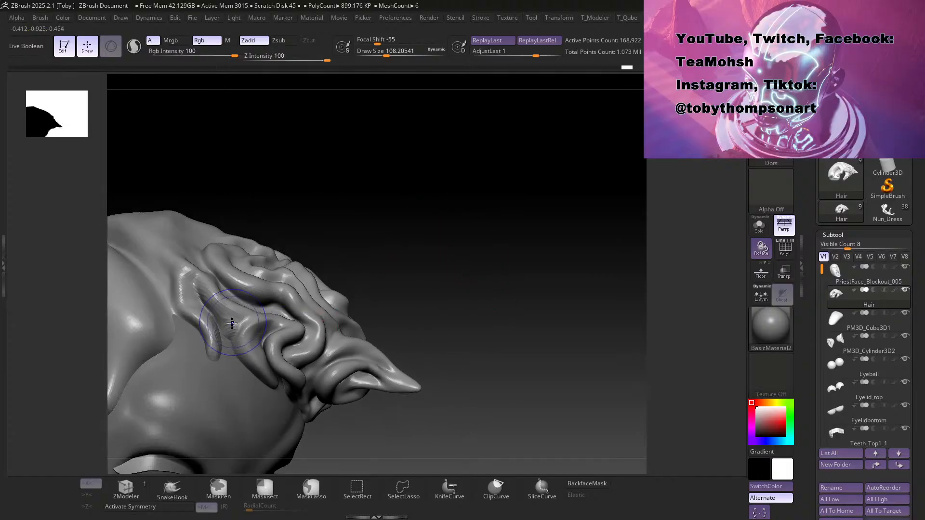
{"action": "left_click_drag", "start_coordinate": [450, 232], "coordinate": [415, 240]}
{"action": "mouse_move", "coordinate": [191, 327]}
{"action": "left_mouse_down"}
{"action": "mouse_move", "coordinate": [195, 320]}
{"action": "mouse_move", "coordinate": [182, 323]}
{"action": "mouse_move", "coordinate": [195, 308]}
{"action": "left_mouse_up"}
{"action": "left_click_drag", "start_coordinate": [371, 206], "coordinate": [415, 200]}
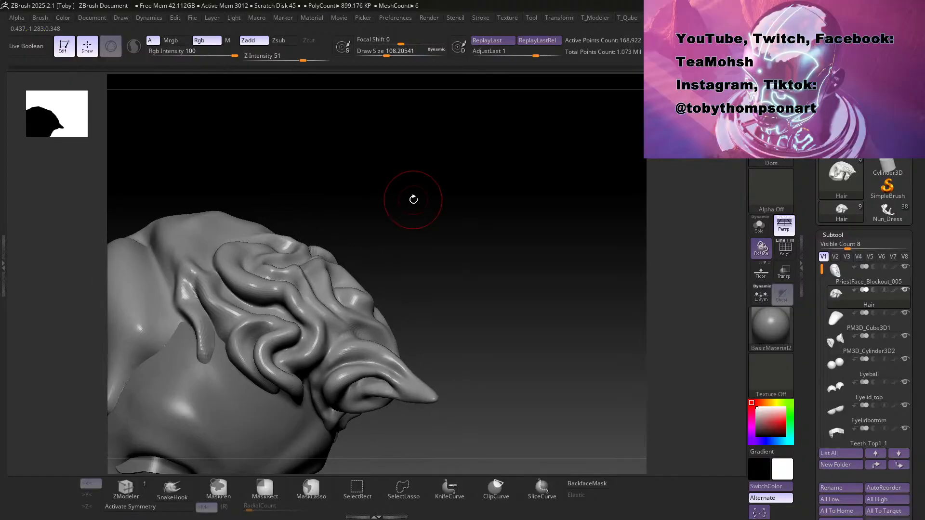
{"action": "left_click_drag", "start_coordinate": [454, 182], "coordinate": [433, 238]}
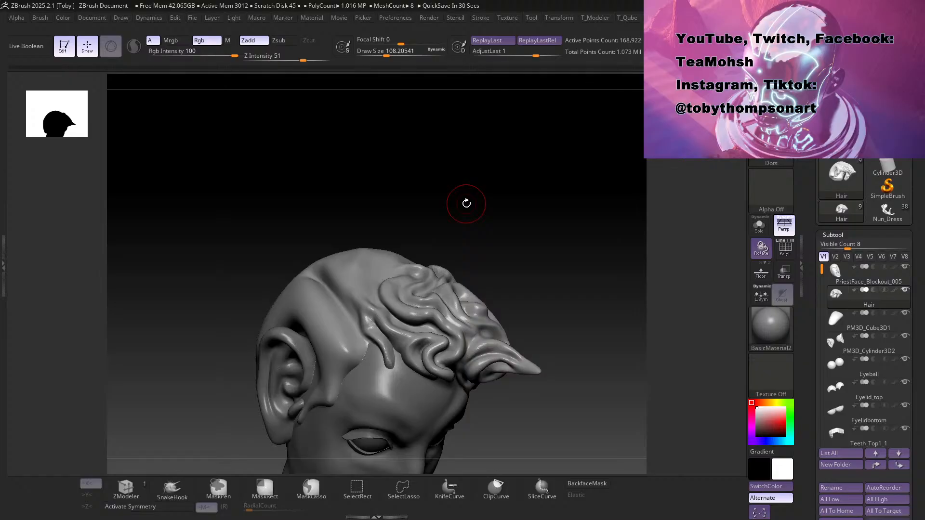
{"action": "mouse_move", "coordinate": [467, 204]}
{"action": "left_mouse_down"}
{"action": "mouse_move", "coordinate": [487, 201]}
{"action": "mouse_move", "coordinate": [479, 234]}
{"action": "mouse_move", "coordinate": [495, 239]}
{"action": "mouse_move", "coordinate": [458, 251]}
{"action": "left_mouse_up"}
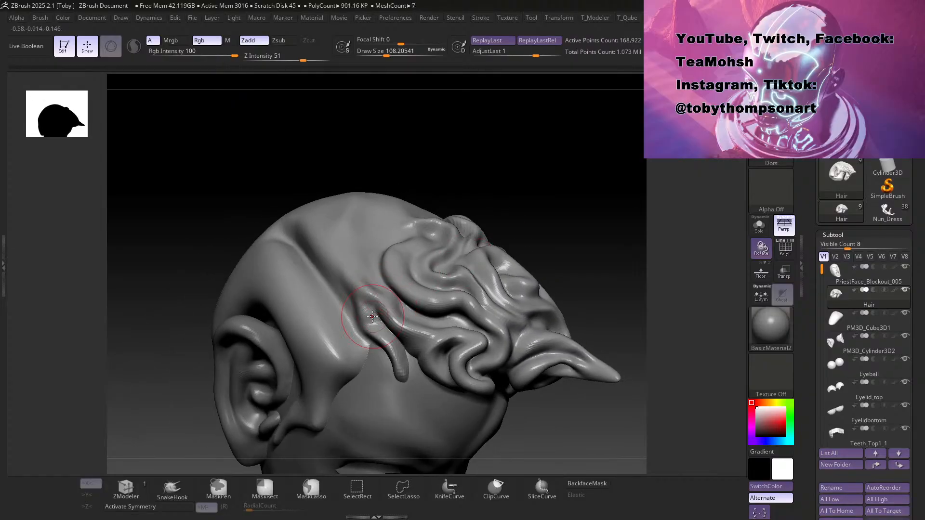
Step: Switch to the Standard brush at Z Intensity 25 for the temple strands
{"action": "key", "text": "b"}
{"action": "key", "text": "s"}
{"action": "key", "text": "t"}
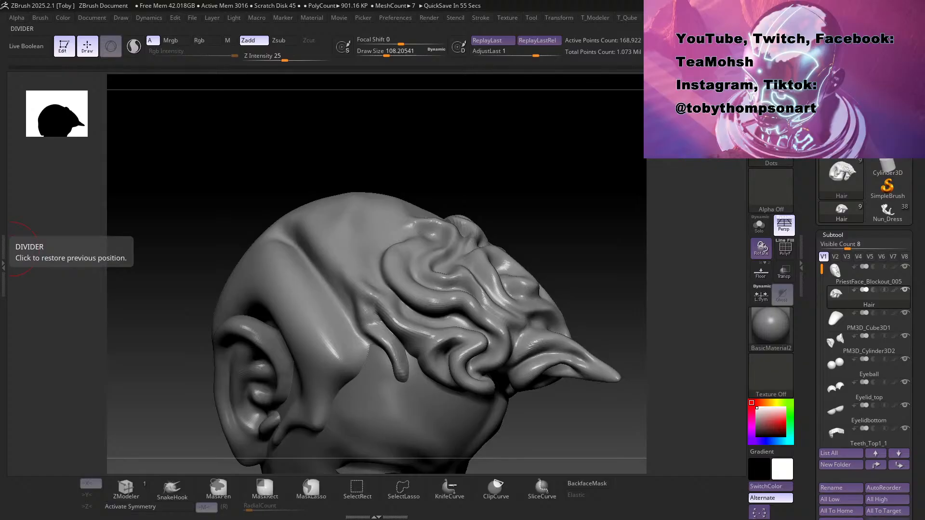
{"action": "key", "text": "alt+Tab"}
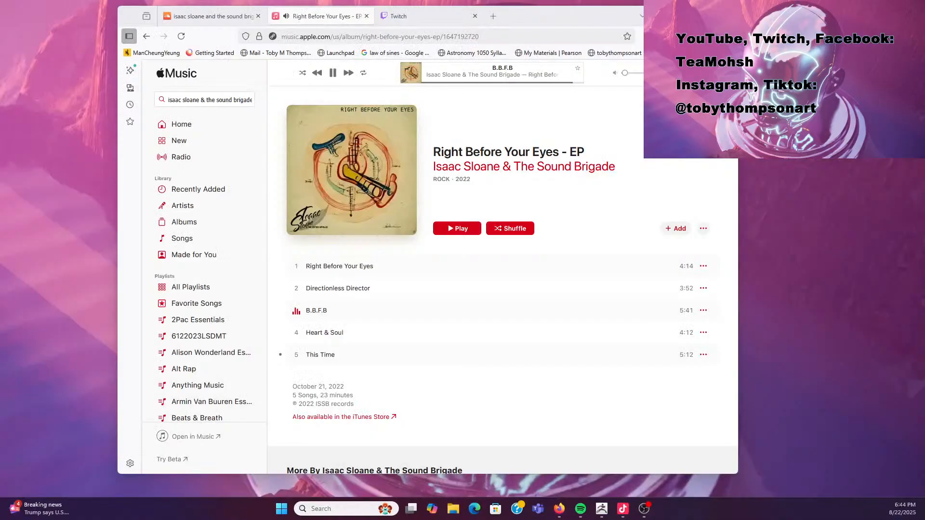
{"action": "left_click_drag", "start_coordinate": [580, 15], "coordinate": [0, 130]}
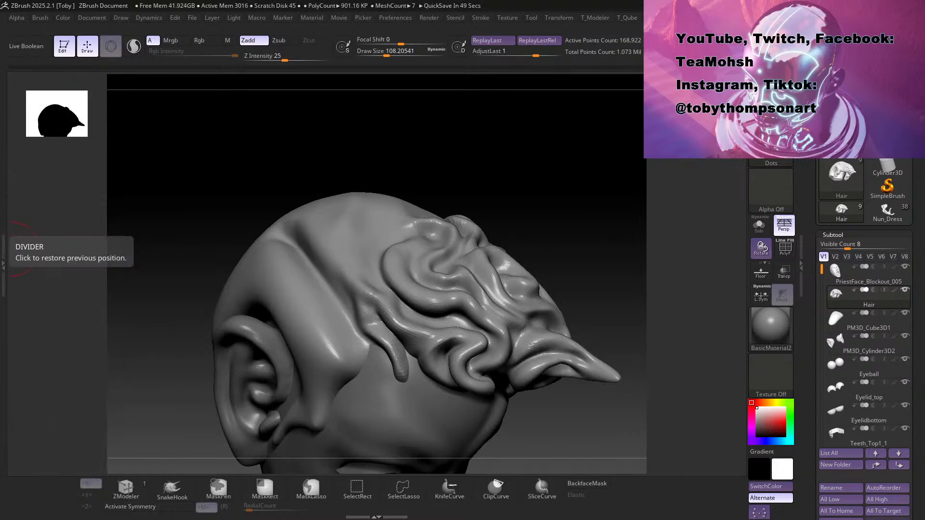
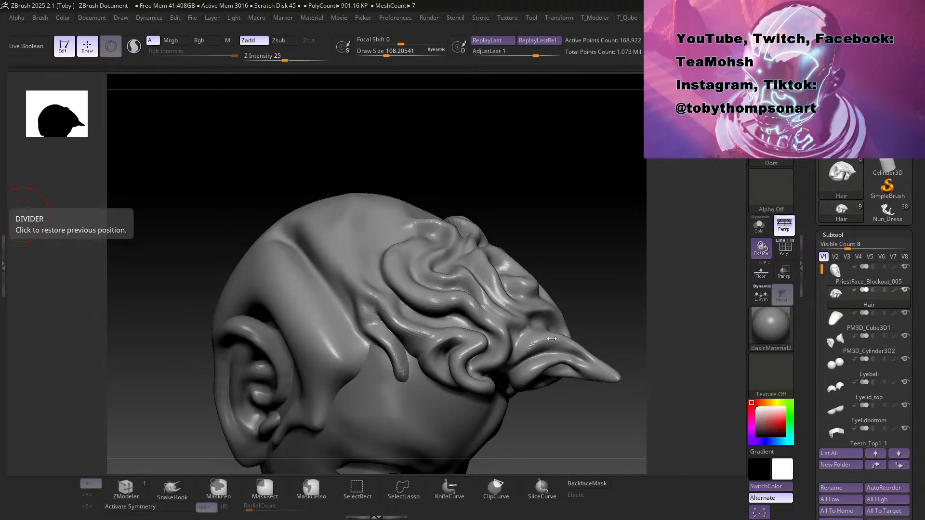
Step: Try to build up the hairline beside the hanging temple lock with the Standard brush
{"action": "mouse_move", "coordinate": [552, 434]}
{"action": "left_mouse_down"}
{"action": "mouse_move", "coordinate": [584, 429]}
{"action": "mouse_move", "coordinate": [590, 398]}
{"action": "mouse_move", "coordinate": [578, 419]}
{"action": "mouse_move", "coordinate": [518, 353]}
{"action": "mouse_move", "coordinate": [450, 378]}
{"action": "mouse_move", "coordinate": [488, 398]}
{"action": "left_mouse_up"}
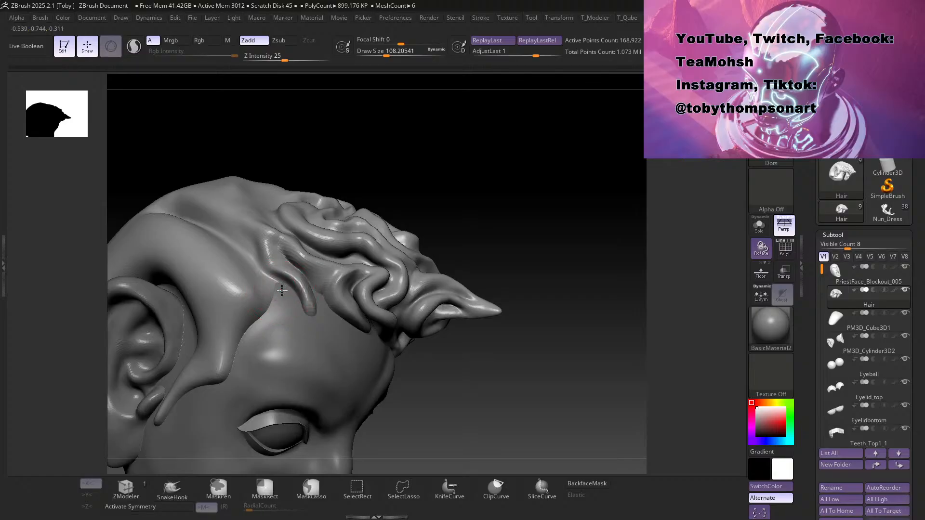
{"action": "key", "text": "s"}
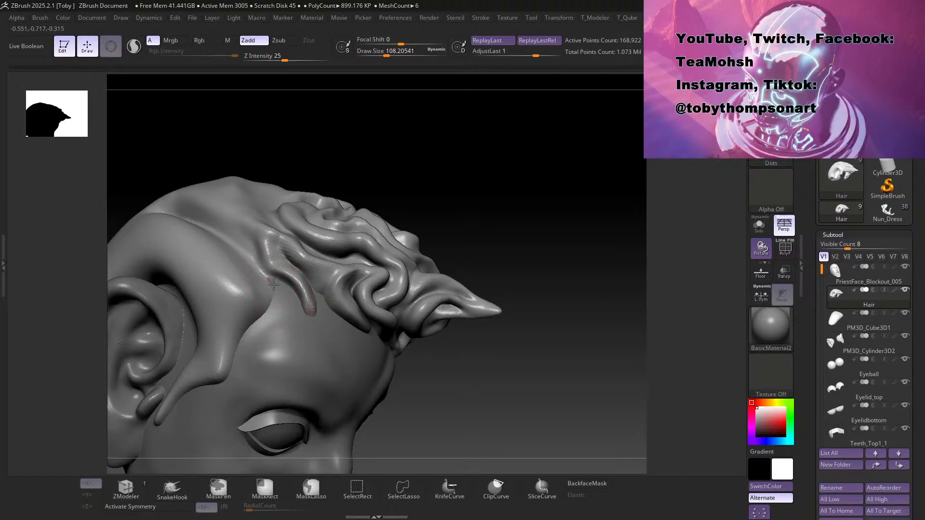
{"action": "key", "text": "ctrl+z"}
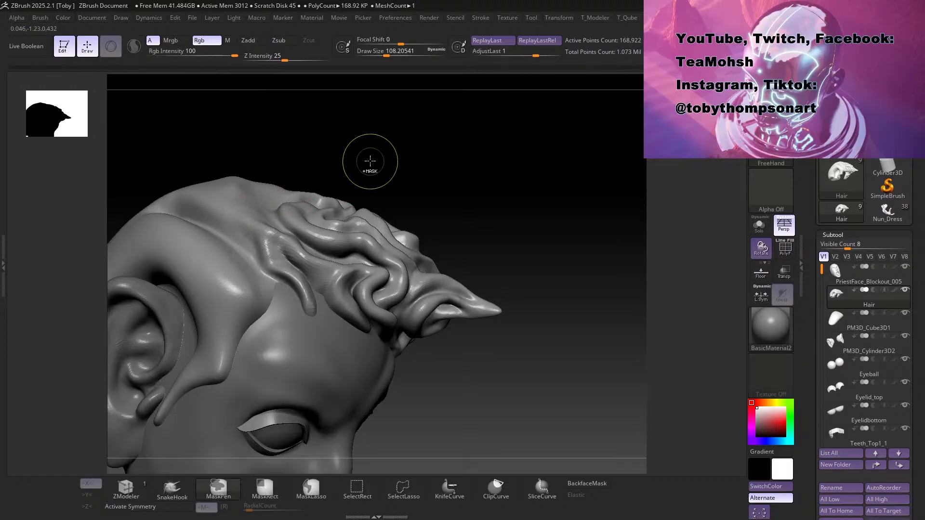
Step: Switch to the DamStandard brush at Z Intensity 33 and smooth the hairline surface behind the hanging temple lock
{"action": "key", "text": "3"}
{"action": "left_click_drag", "start_coordinate": [406, 146], "coordinate": [399, 164]}
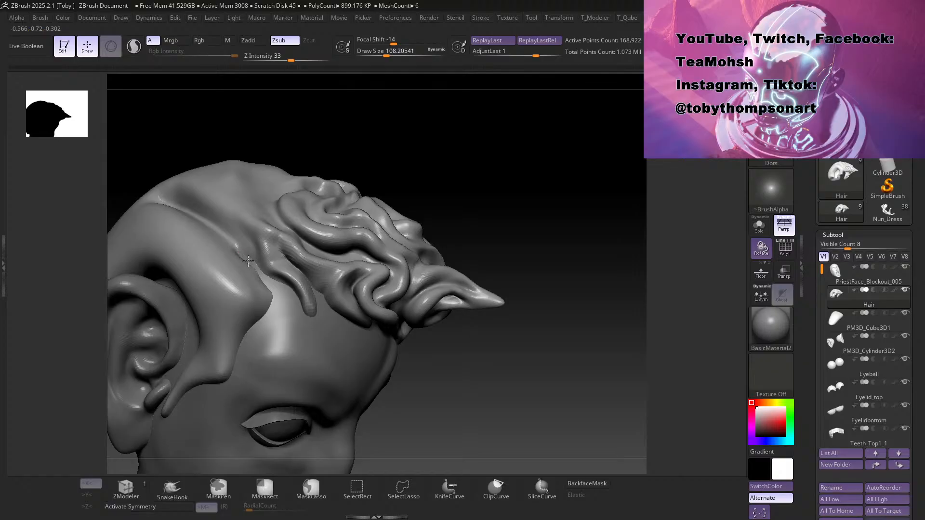
{"action": "left_click_drag", "start_coordinate": [405, 147], "coordinate": [405, 175]}
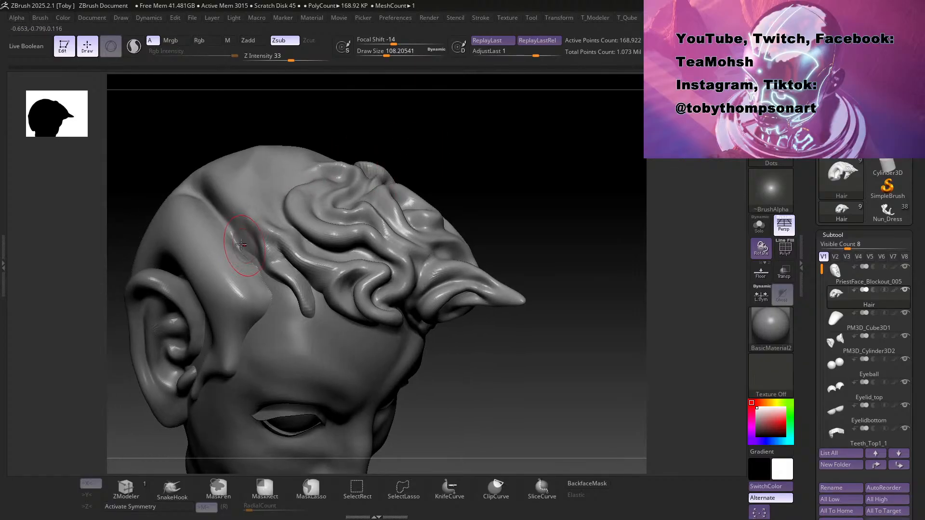
{"action": "left_click_drag", "start_coordinate": [229, 228], "coordinate": [207, 202], "text": "shift"}
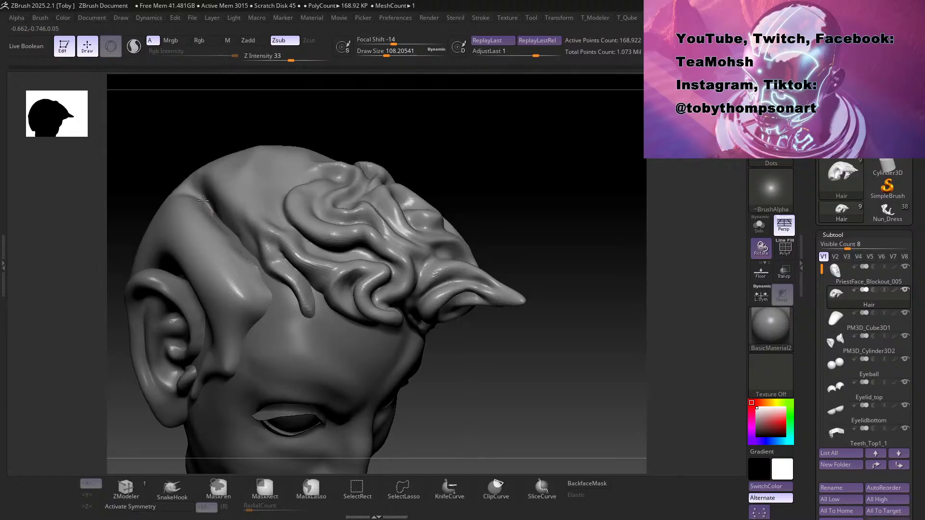
{"action": "left_click_drag", "start_coordinate": [462, 138], "coordinate": [467, 153]}
{"action": "left_click_drag", "start_coordinate": [237, 241], "coordinate": [244, 264], "text": "shift"}
{"action": "mouse_move", "coordinate": [199, 206]}
{"action": "left_mouse_down", "text": "shift"}
{"action": "mouse_move", "coordinate": [207, 210]}
{"action": "mouse_move", "coordinate": [195, 195]}
{"action": "mouse_move", "coordinate": [252, 273]}
{"action": "mouse_move", "coordinate": [283, 277]}
{"action": "mouse_move", "coordinate": [258, 268]}
{"action": "mouse_move", "coordinate": [268, 282]}
{"action": "mouse_move", "coordinate": [225, 230]}
{"action": "left_mouse_up", "text": "shift"}
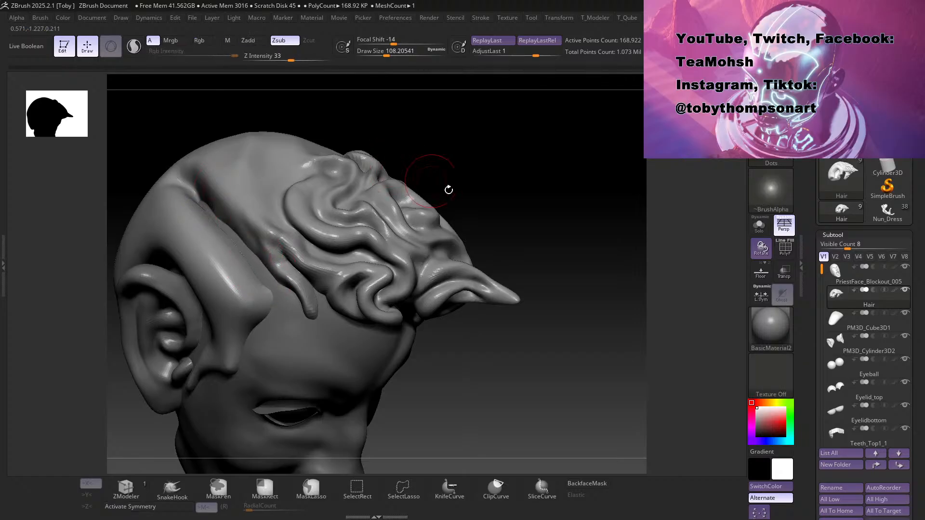
Step: Carve a groove behind the root of the hanging temple lock with the DamStandard brush at Draw Size about 64.9
{"action": "mouse_move", "coordinate": [471, 182]}
{"action": "left_mouse_down"}
{"action": "mouse_move", "coordinate": [444, 139]}
{"action": "mouse_move", "coordinate": [472, 139]}
{"action": "mouse_move", "coordinate": [481, 197]}
{"action": "mouse_move", "coordinate": [475, 184]}
{"action": "mouse_move", "coordinate": [506, 284]}
{"action": "left_mouse_up"}
{"action": "left_click_drag", "start_coordinate": [247, 308], "coordinate": [194, 276]}
{"action": "mouse_move", "coordinate": [461, 177]}
{"action": "left_mouse_down"}
{"action": "mouse_move", "coordinate": [486, 168]}
{"action": "mouse_move", "coordinate": [453, 143]}
{"action": "mouse_move", "coordinate": [463, 174]}
{"action": "mouse_move", "coordinate": [453, 179]}
{"action": "mouse_move", "coordinate": [477, 186]}
{"action": "mouse_move", "coordinate": [472, 167]}
{"action": "mouse_move", "coordinate": [463, 184]}
{"action": "mouse_move", "coordinate": [483, 182]}
{"action": "mouse_move", "coordinate": [472, 193]}
{"action": "left_mouse_up"}
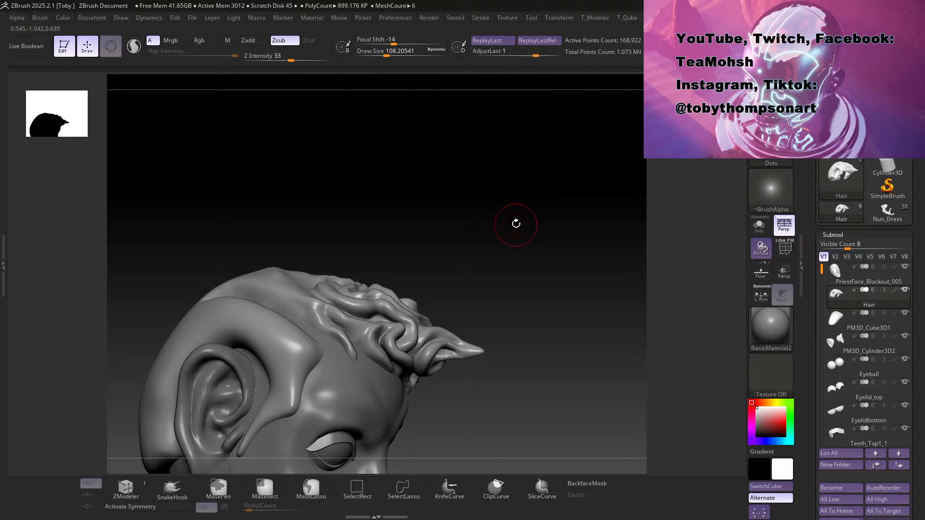
{"action": "mouse_move", "coordinate": [529, 213]}
{"action": "left_mouse_down"}
{"action": "mouse_move", "coordinate": [500, 223]}
{"action": "mouse_move", "coordinate": [461, 188]}
{"action": "mouse_move", "coordinate": [467, 255]}
{"action": "mouse_move", "coordinate": [436, 268]}
{"action": "mouse_move", "coordinate": [379, 202]}
{"action": "mouse_move", "coordinate": [409, 175]}
{"action": "left_mouse_up"}
{"action": "key", "text": "s"}
{"action": "left_click_drag", "start_coordinate": [306, 331], "coordinate": [299, 331]}
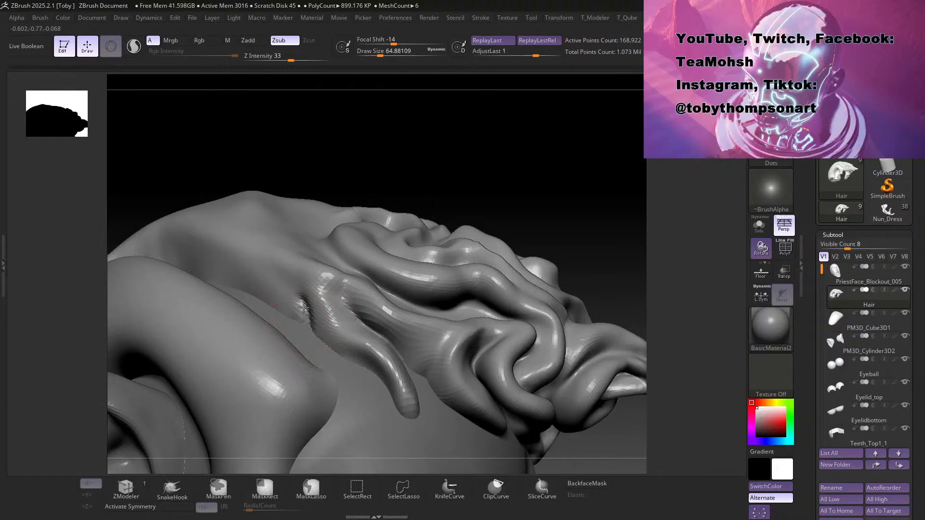
{"action": "left_click_drag", "start_coordinate": [295, 294], "coordinate": [266, 246]}
Step: Deepen and extend the groove behind the hanging temple lock to separate a second strand along the hairline
{"action": "mouse_move", "coordinate": [418, 165]}
{"action": "left_mouse_down"}
{"action": "mouse_move", "coordinate": [414, 208]}
{"action": "mouse_move", "coordinate": [429, 194]}
{"action": "left_mouse_up"}
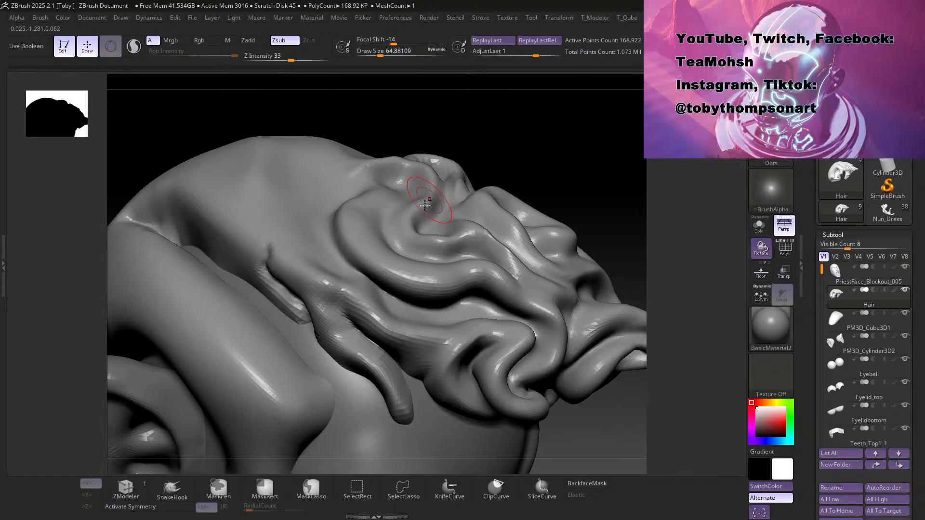
{"action": "mouse_move", "coordinate": [287, 292]}
{"action": "left_mouse_down"}
{"action": "mouse_move", "coordinate": [258, 231]}
{"action": "mouse_move", "coordinate": [262, 218]}
{"action": "mouse_move", "coordinate": [261, 247]}
{"action": "left_mouse_up"}
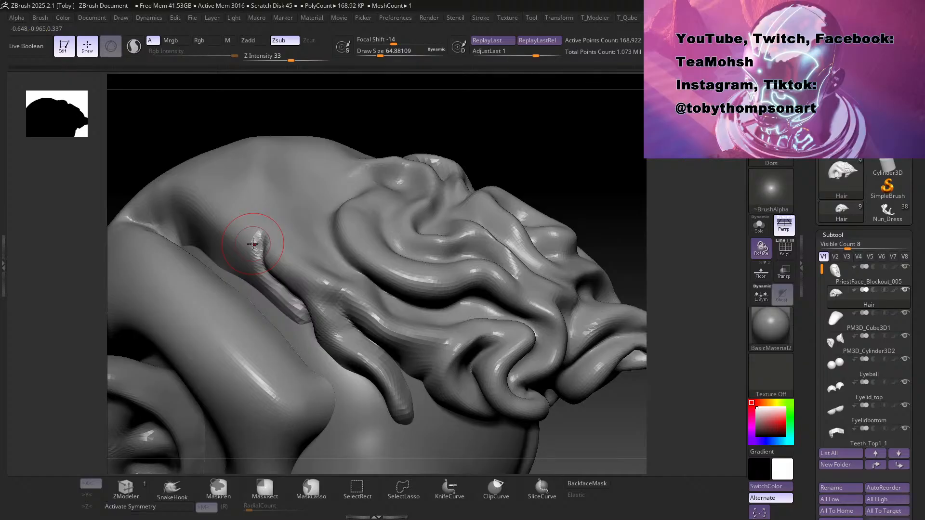
{"action": "mouse_move", "coordinate": [549, 145]}
{"action": "left_mouse_down"}
{"action": "mouse_move", "coordinate": [525, 155]}
{"action": "mouse_move", "coordinate": [528, 144]}
{"action": "mouse_move", "coordinate": [530, 155]}
{"action": "mouse_move", "coordinate": [516, 161]}
{"action": "left_mouse_up"}
{"action": "left_click_drag", "start_coordinate": [312, 296], "coordinate": [285, 268]}
{"action": "mouse_move", "coordinate": [530, 148]}
{"action": "left_mouse_down"}
{"action": "mouse_move", "coordinate": [562, 157]}
{"action": "mouse_move", "coordinate": [482, 151]}
{"action": "mouse_move", "coordinate": [506, 162]}
{"action": "left_mouse_up"}
{"action": "mouse_move", "coordinate": [614, 114]}
{"action": "left_mouse_down"}
{"action": "mouse_move", "coordinate": [466, 171]}
{"action": "mouse_move", "coordinate": [495, 179]}
{"action": "mouse_move", "coordinate": [495, 193]}
{"action": "mouse_move", "coordinate": [474, 197]}
{"action": "mouse_move", "coordinate": [542, 186]}
{"action": "mouse_move", "coordinate": [483, 204]}
{"action": "mouse_move", "coordinate": [502, 229]}
{"action": "mouse_move", "coordinate": [471, 212]}
{"action": "left_mouse_up"}
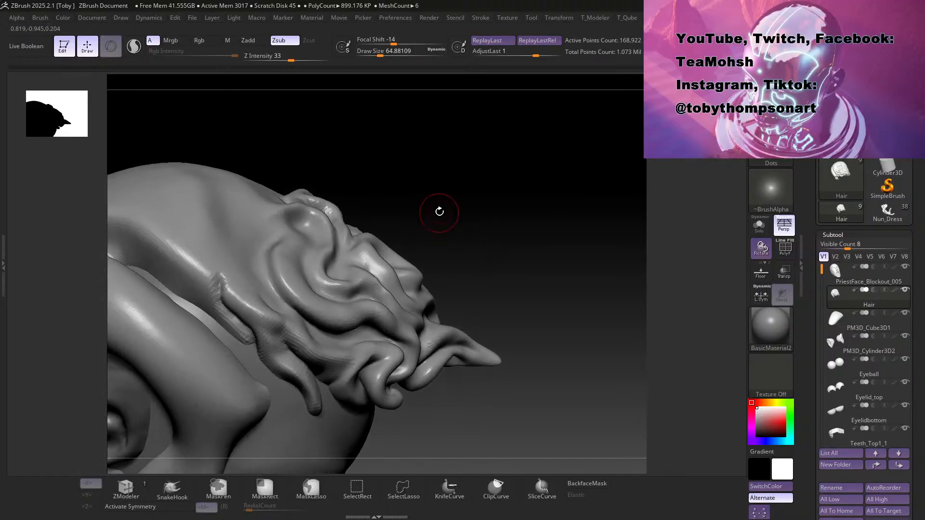
Step: Build up the second temple strand with the Standard brush at Z Intensity 25 and smooth its upper end
{"action": "mouse_move", "coordinate": [219, 283]}
{"action": "left_mouse_down"}
{"action": "mouse_move", "coordinate": [224, 307]}
{"action": "mouse_move", "coordinate": [197, 278]}
{"action": "mouse_move", "coordinate": [248, 333]}
{"action": "left_mouse_up"}
{"action": "mouse_move", "coordinate": [452, 204]}
{"action": "left_mouse_down"}
{"action": "mouse_move", "coordinate": [444, 187]}
{"action": "mouse_move", "coordinate": [469, 188]}
{"action": "left_mouse_up"}
{"action": "key", "text": "shift"}
{"action": "mouse_move", "coordinate": [243, 327]}
{"action": "left_mouse_down"}
{"action": "mouse_move", "coordinate": [243, 349]}
{"action": "mouse_move", "coordinate": [198, 295]}
{"action": "left_mouse_up"}
{"action": "mouse_move", "coordinate": [446, 208]}
{"action": "left_mouse_down"}
{"action": "mouse_move", "coordinate": [425, 169]}
{"action": "mouse_move", "coordinate": [461, 185]}
{"action": "mouse_move", "coordinate": [389, 211]}
{"action": "mouse_move", "coordinate": [406, 234]}
{"action": "mouse_move", "coordinate": [416, 220]}
{"action": "left_mouse_up"}
{"action": "left_click_drag", "start_coordinate": [220, 279], "coordinate": [204, 270], "text": "shift"}
{"action": "mouse_move", "coordinate": [398, 195]}
{"action": "left_mouse_down"}
{"action": "mouse_move", "coordinate": [429, 192]}
{"action": "mouse_move", "coordinate": [435, 177]}
{"action": "left_mouse_up"}
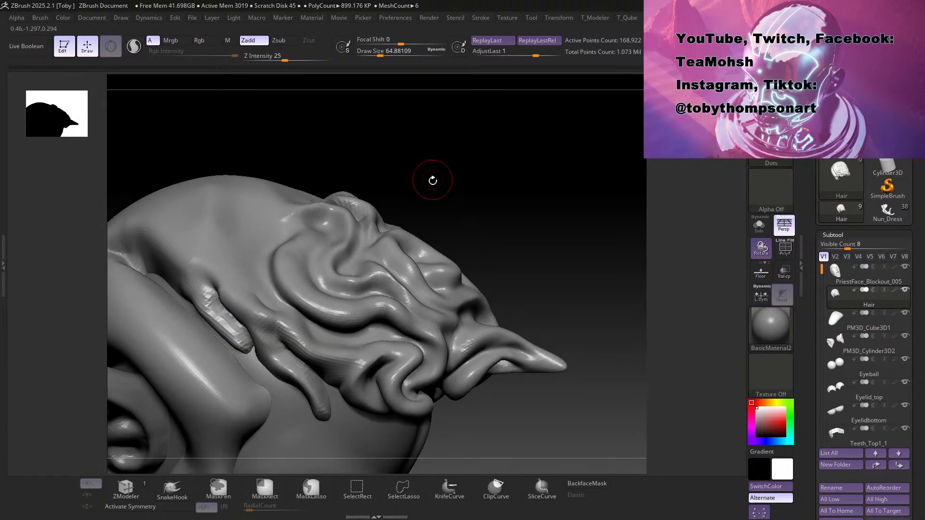
Step: Carve grooves around the second temple strand and further back along the hairline with the DamStandard brush
{"action": "key", "text": "b"}
{"action": "key", "text": "d"}
{"action": "key", "text": "s"}
{"action": "left_click_drag", "start_coordinate": [216, 277], "coordinate": [214, 245]}
{"action": "left_click_drag", "start_coordinate": [436, 185], "coordinate": [461, 194]}
{"action": "mouse_move", "coordinate": [253, 308]}
{"action": "left_mouse_down"}
{"action": "mouse_move", "coordinate": [249, 268]}
{"action": "mouse_move", "coordinate": [247, 280]}
{"action": "mouse_move", "coordinate": [255, 260]}
{"action": "left_mouse_up"}
{"action": "left_click_drag", "start_coordinate": [441, 150], "coordinate": [493, 143]}
{"action": "mouse_move", "coordinate": [197, 304]}
{"action": "left_mouse_down"}
{"action": "mouse_move", "coordinate": [179, 275]}
{"action": "mouse_move", "coordinate": [184, 295]}
{"action": "mouse_move", "coordinate": [180, 269]}
{"action": "left_mouse_up"}
{"action": "mouse_move", "coordinate": [366, 159]}
{"action": "left_mouse_down"}
{"action": "mouse_move", "coordinate": [427, 191]}
{"action": "mouse_move", "coordinate": [456, 172]}
{"action": "mouse_move", "coordinate": [474, 232]}
{"action": "mouse_move", "coordinate": [453, 255]}
{"action": "mouse_move", "coordinate": [351, 176]}
{"action": "mouse_move", "coordinate": [423, 188]}
{"action": "left_mouse_up"}
{"action": "left_click_drag", "start_coordinate": [277, 274], "coordinate": [276, 272]}
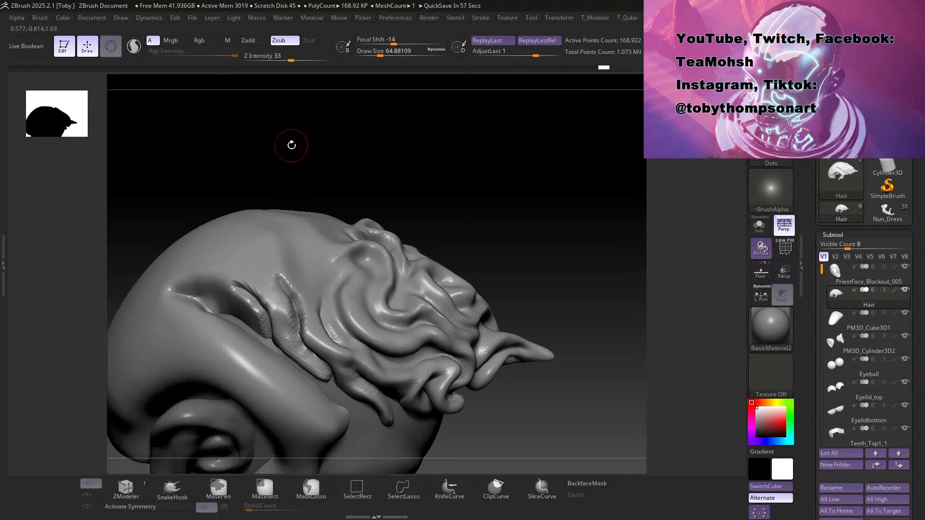
Step: Smooth the upper part of the second temple strand and recarve the crease at its root
{"action": "left_click_drag", "start_coordinate": [444, 152], "coordinate": [419, 155]}
{"action": "left_click_drag", "start_coordinate": [292, 312], "coordinate": [287, 346], "text": "shift"}
{"action": "left_click_drag", "start_coordinate": [272, 303], "coordinate": [305, 363], "text": "shift"}
{"action": "left_click_drag", "start_coordinate": [446, 214], "coordinate": [446, 228]}
{"action": "left_click_drag", "start_coordinate": [310, 319], "coordinate": [296, 295], "text": "shift"}
{"action": "mouse_move", "coordinate": [358, 227]}
{"action": "left_mouse_down"}
{"action": "mouse_move", "coordinate": [426, 198]}
{"action": "mouse_move", "coordinate": [461, 192]}
{"action": "mouse_move", "coordinate": [471, 204]}
{"action": "mouse_move", "coordinate": [457, 201]}
{"action": "left_mouse_up"}
{"action": "left_click_drag", "start_coordinate": [311, 327], "coordinate": [303, 301]}
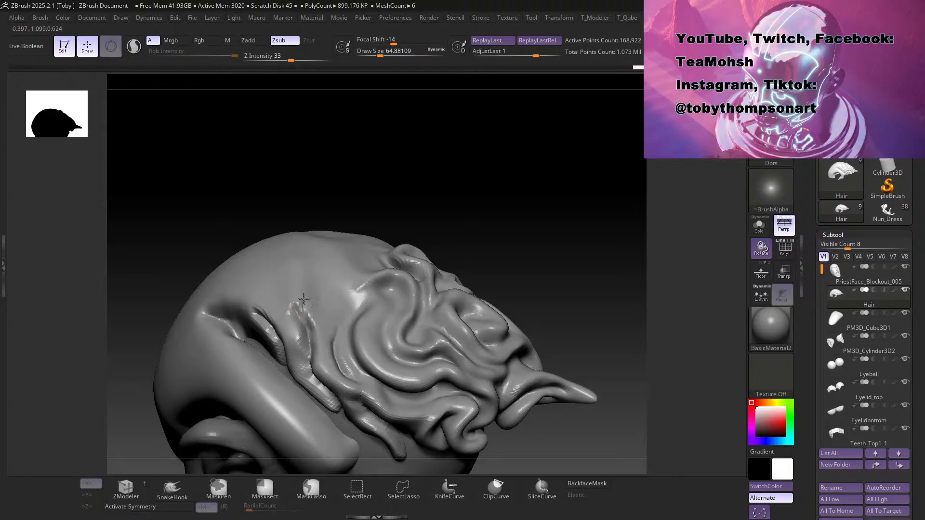
{"action": "left_click_drag", "start_coordinate": [512, 192], "coordinate": [514, 195]}
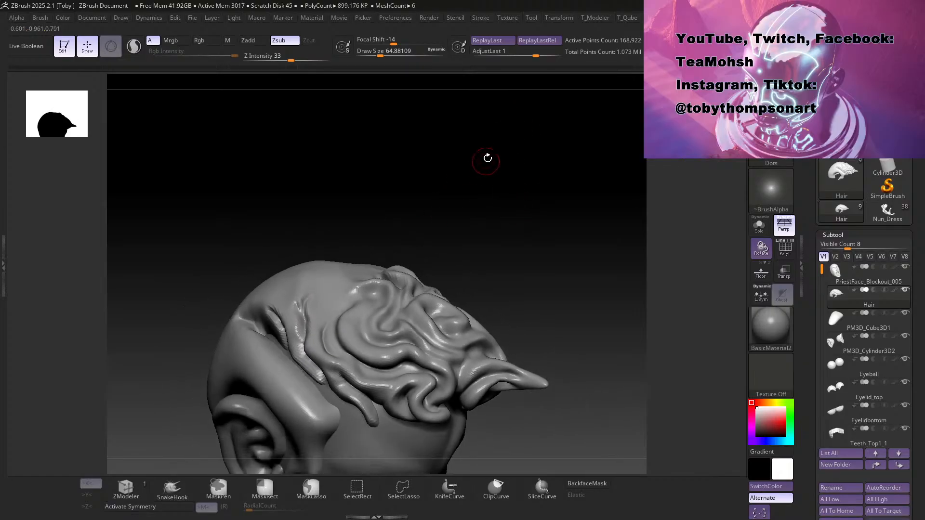
Step: Build up a curled lock above the temple strands with the Standard brush at Draw Size about 104.5, and smooth it
{"action": "key", "text": "b"}
{"action": "key", "text": "s"}
{"action": "key", "text": "t"}
{"action": "key", "text": "s"}
{"action": "mouse_move", "coordinate": [465, 187]}
{"action": "left_mouse_down"}
{"action": "mouse_move", "coordinate": [544, 245]}
{"action": "mouse_move", "coordinate": [530, 211]}
{"action": "left_mouse_up"}
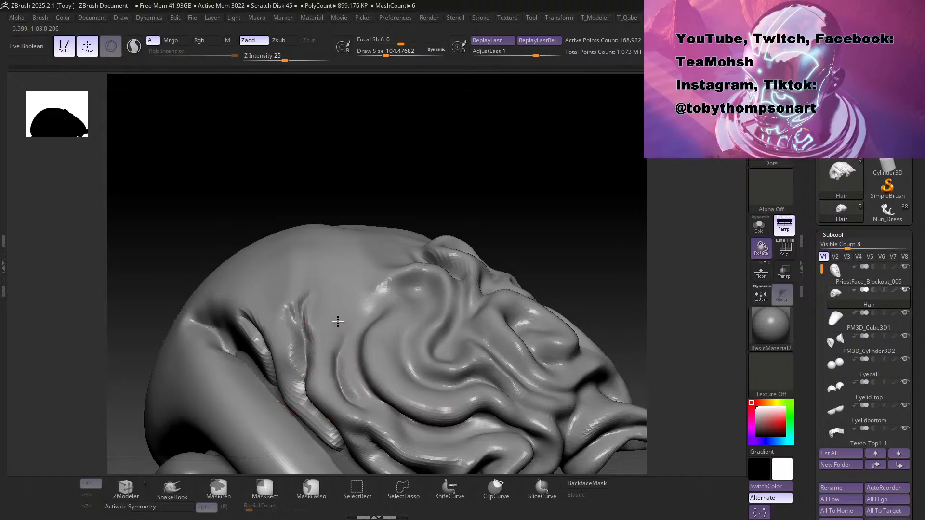
{"action": "mouse_move", "coordinate": [333, 329]}
{"action": "left_mouse_down"}
{"action": "mouse_move", "coordinate": [314, 263]}
{"action": "mouse_move", "coordinate": [305, 291]}
{"action": "mouse_move", "coordinate": [318, 284]}
{"action": "mouse_move", "coordinate": [289, 286]}
{"action": "mouse_move", "coordinate": [272, 309]}
{"action": "left_mouse_up"}
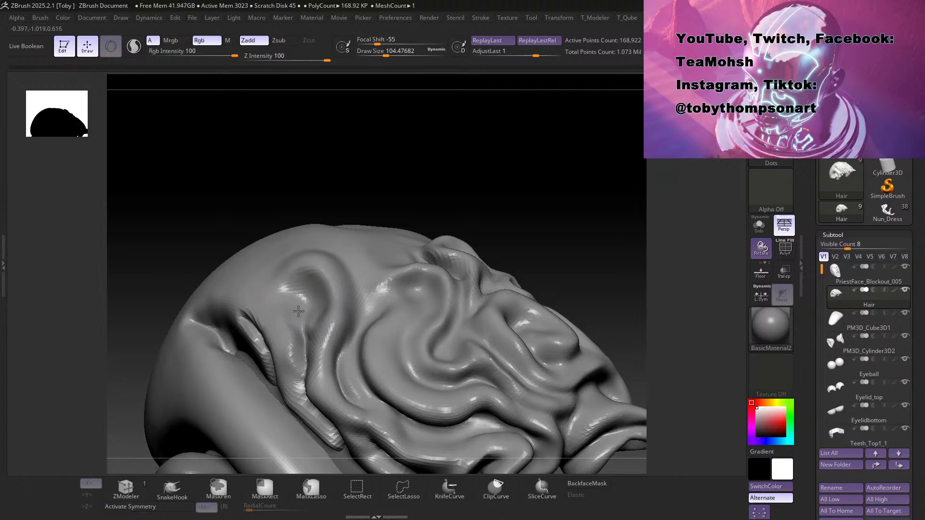
{"action": "left_click_drag", "start_coordinate": [575, 210], "coordinate": [535, 203]}
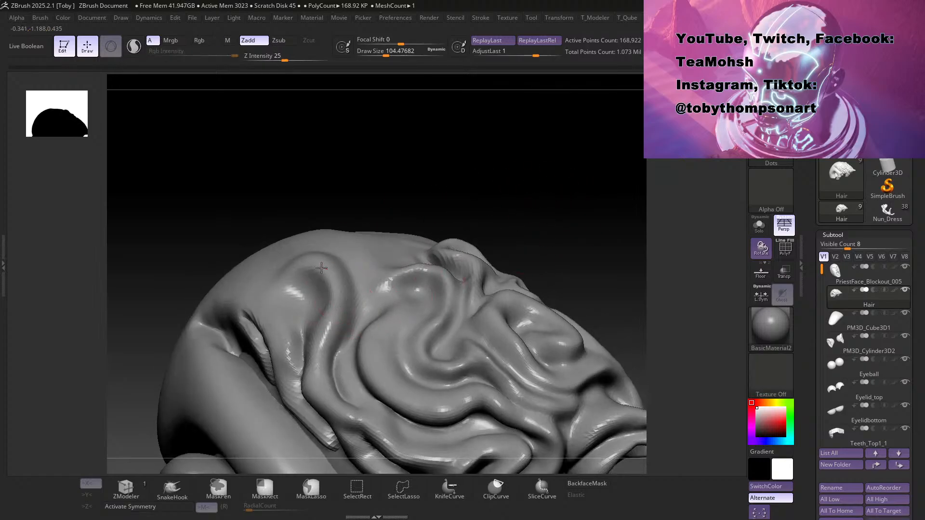
Step: Review the priest head and the full tree scene in the Nun_Dress tool, and return to the Hair tool
{"action": "left_click_drag", "start_coordinate": [351, 211], "coordinate": [481, 338]}
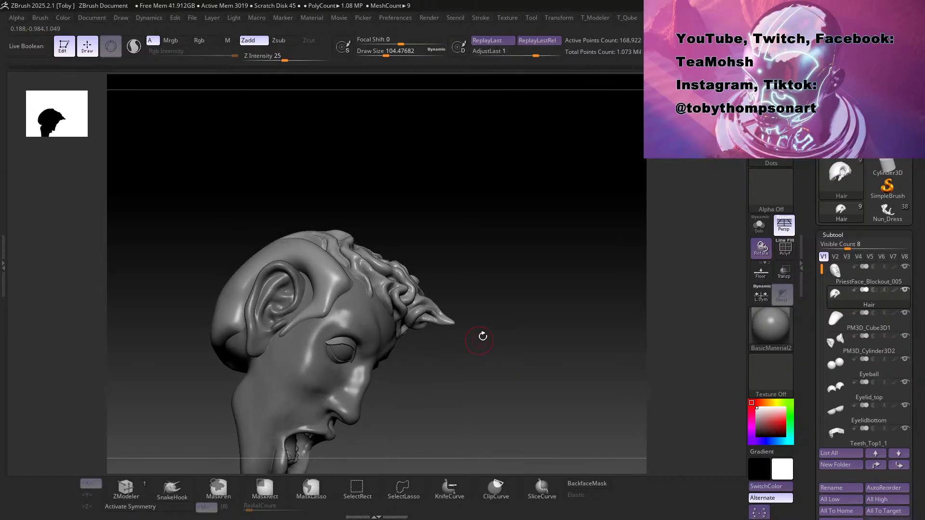
{"action": "left_click_drag", "start_coordinate": [503, 385], "coordinate": [503, 233]}
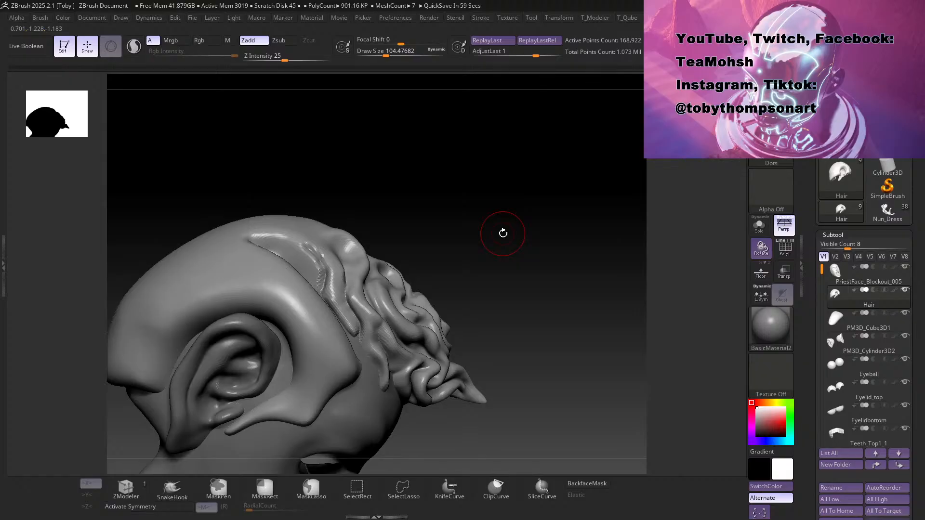
{"action": "left_click", "coordinate": [888, 212]}
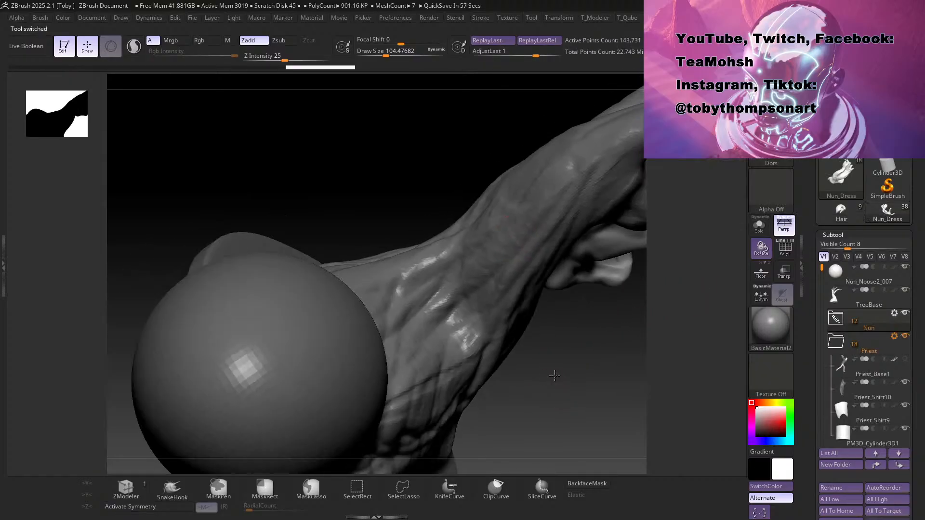
{"action": "left_click_drag", "start_coordinate": [580, 320], "coordinate": [390, 394]}
{"action": "left_click", "coordinate": [310, 320], "text": "alt"}
{"action": "left_click", "coordinate": [552, 304], "text": "alt"}
{"action": "left_click_drag", "start_coordinate": [552, 362], "coordinate": [441, 302], "text": "alt"}
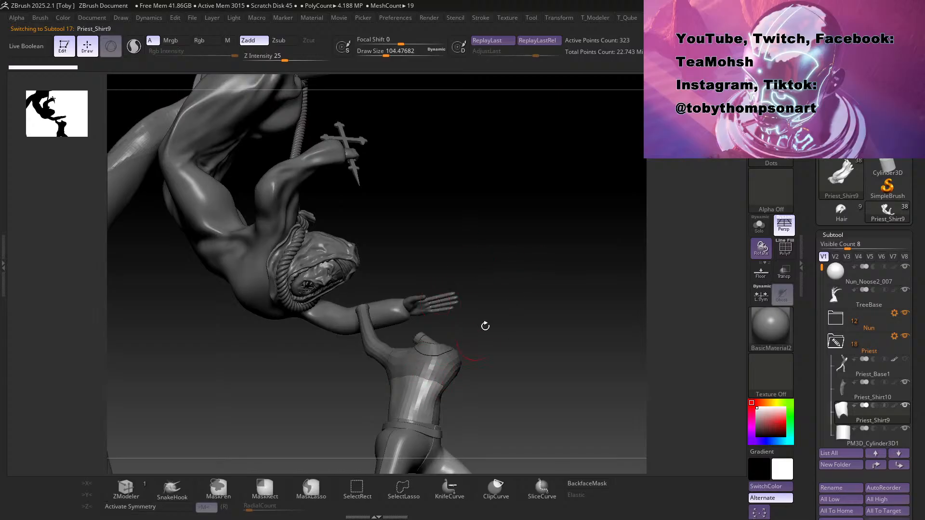
{"action": "left_click_drag", "start_coordinate": [498, 320], "coordinate": [545, 252]}
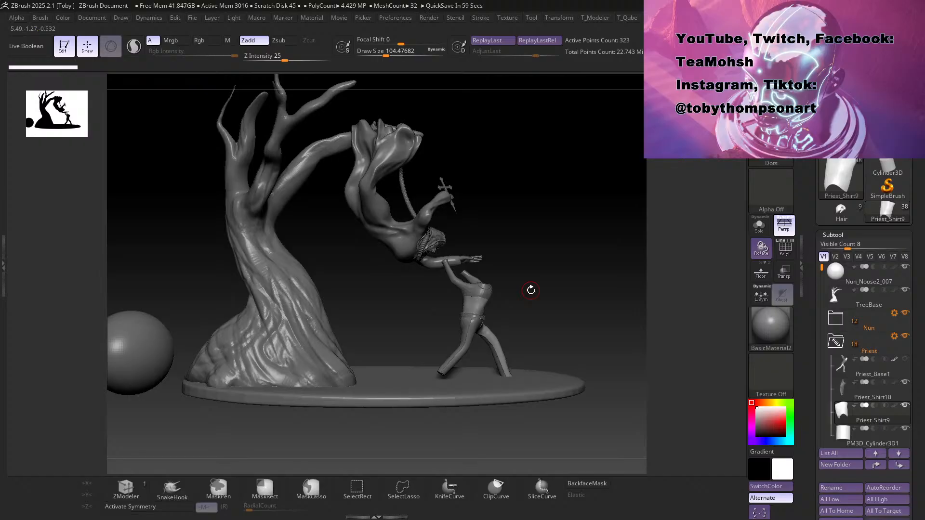
{"action": "left_click_drag", "start_coordinate": [540, 247], "coordinate": [519, 233]}
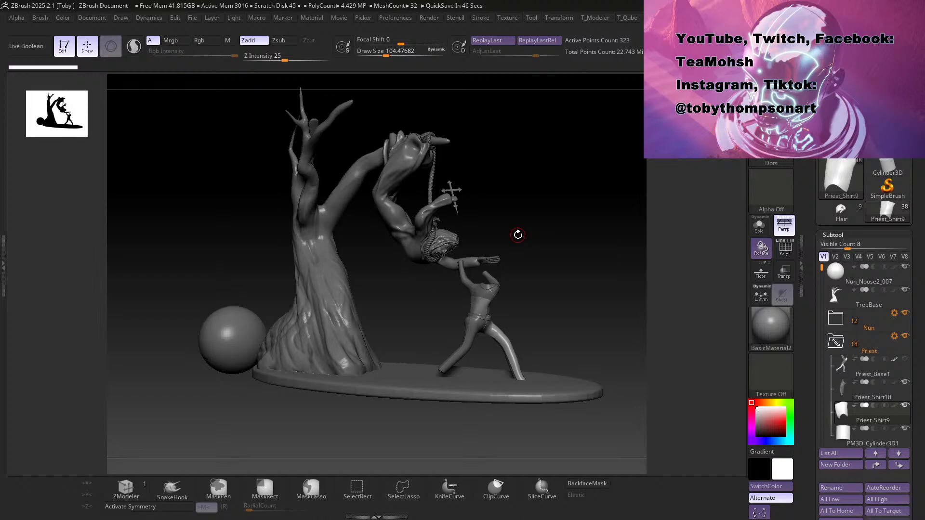
{"action": "left_click", "coordinate": [841, 211]}
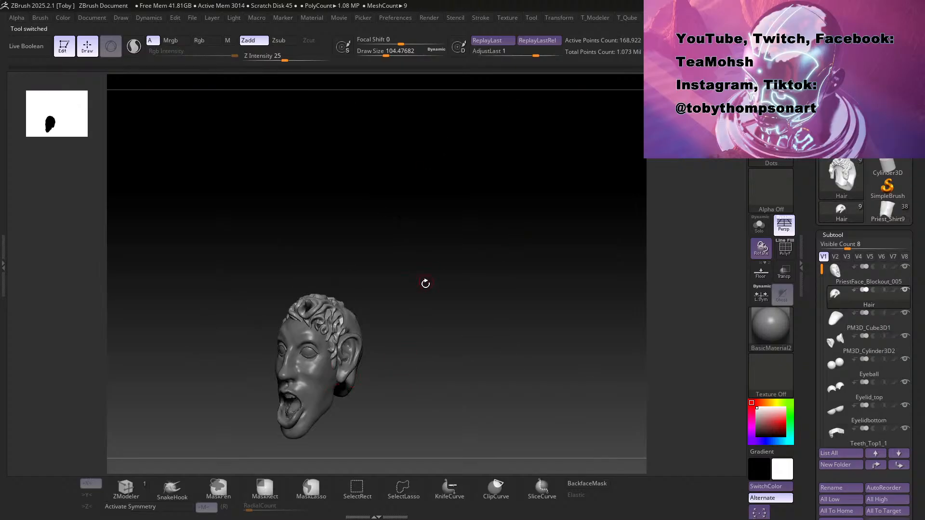
Step: Build up the strand beside the crown's spiral curl with the Standard brush at Draw Size about 73.9
{"action": "left_click_drag", "start_coordinate": [414, 408], "coordinate": [461, 435], "text": "alt"}
{"action": "mouse_move", "coordinate": [450, 269]}
{"action": "left_mouse_down"}
{"action": "mouse_move", "coordinate": [424, 274]}
{"action": "mouse_move", "coordinate": [464, 254]}
{"action": "mouse_move", "coordinate": [463, 301]}
{"action": "mouse_move", "coordinate": [439, 205]}
{"action": "mouse_move", "coordinate": [492, 215]}
{"action": "mouse_move", "coordinate": [265, 251]}
{"action": "left_mouse_up"}
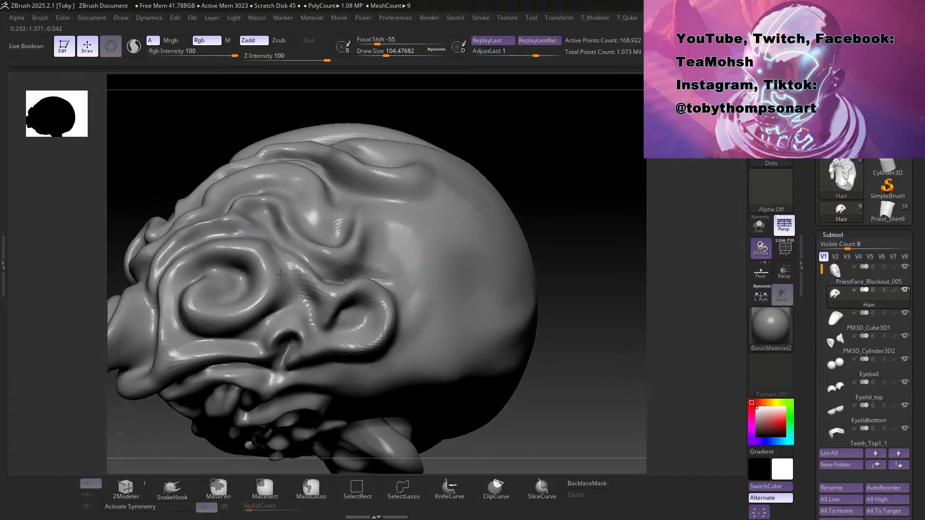
{"action": "left_click_drag", "start_coordinate": [545, 165], "coordinate": [510, 169]}
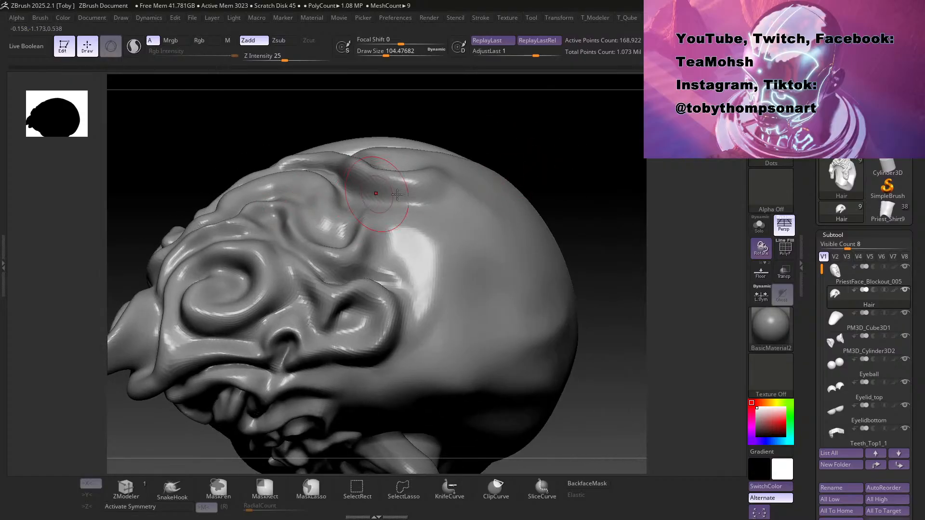
{"action": "key", "text": "s"}
{"action": "left_click_drag", "start_coordinate": [555, 150], "coordinate": [551, 151]}
{"action": "left_click_drag", "start_coordinate": [284, 250], "coordinate": [302, 271]}
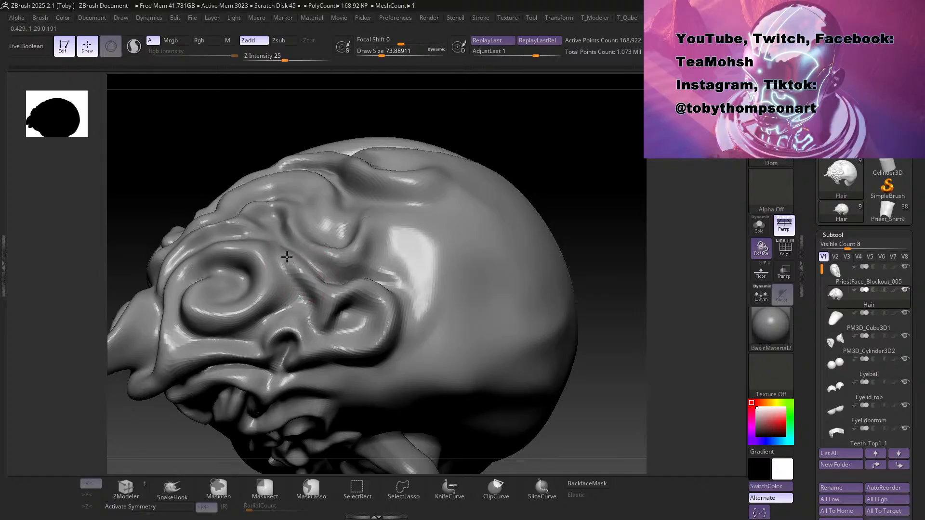
Step: Carve a crease between the spiral curl and its neighbouring strand with the DamStandard brush at Z Intensity 33
{"action": "key", "text": "b"}
{"action": "key", "text": "d"}
{"action": "key", "text": "s"}
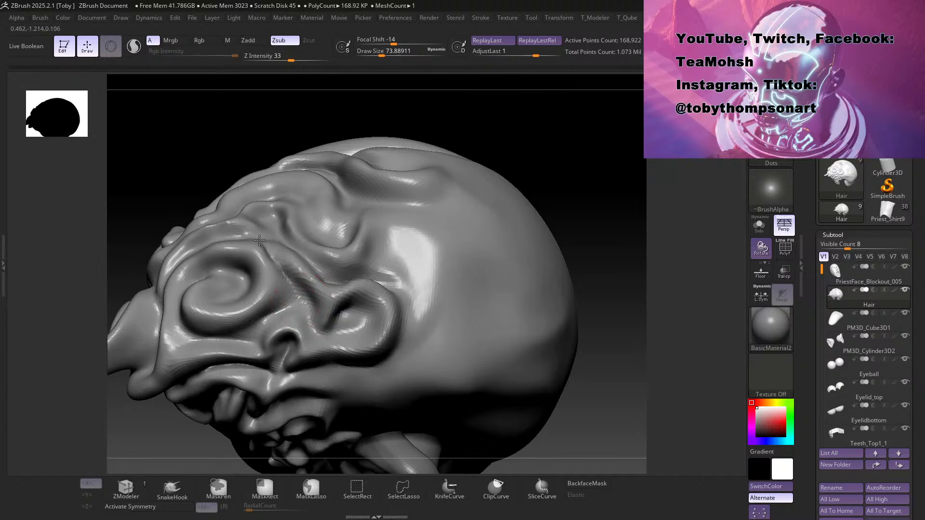
{"action": "left_click_drag", "start_coordinate": [534, 143], "coordinate": [527, 187]}
{"action": "mouse_move", "coordinate": [295, 254]}
{"action": "left_mouse_down"}
{"action": "mouse_move", "coordinate": [274, 255]}
{"action": "mouse_move", "coordinate": [247, 227]}
{"action": "left_mouse_up"}
{"action": "left_click_drag", "start_coordinate": [601, 143], "coordinate": [597, 118]}
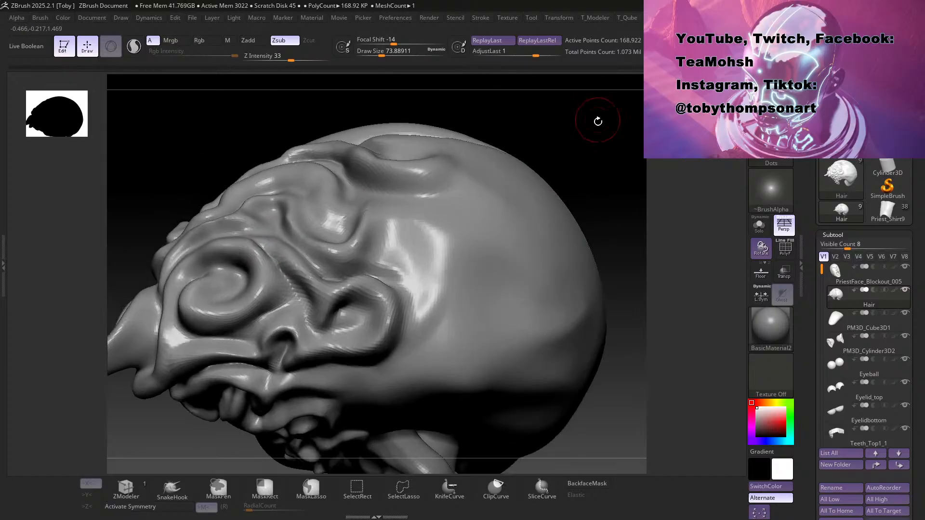
Step: Extend the crease over the top of the spiral curl and smooth its upper end
{"action": "left_click_drag", "start_coordinate": [590, 152], "coordinate": [444, 243]}
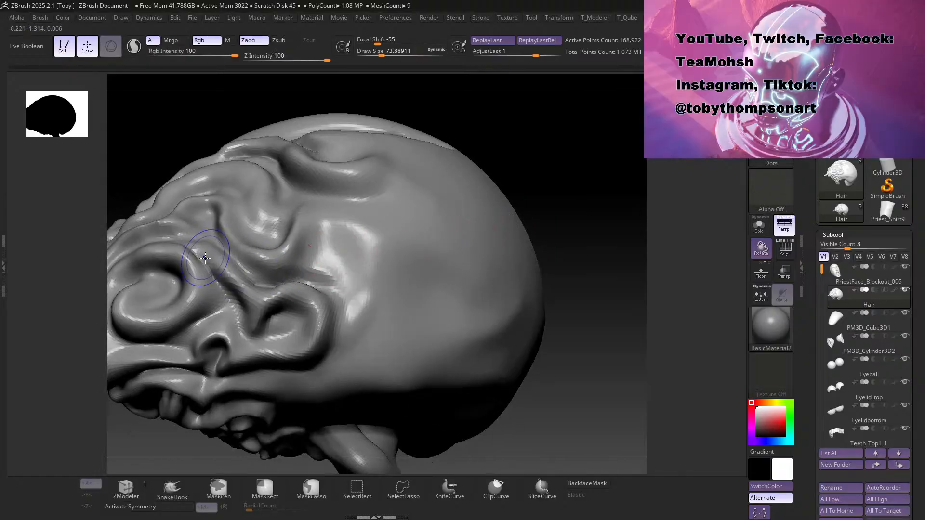
{"action": "left_click_drag", "start_coordinate": [204, 263], "coordinate": [194, 255]}
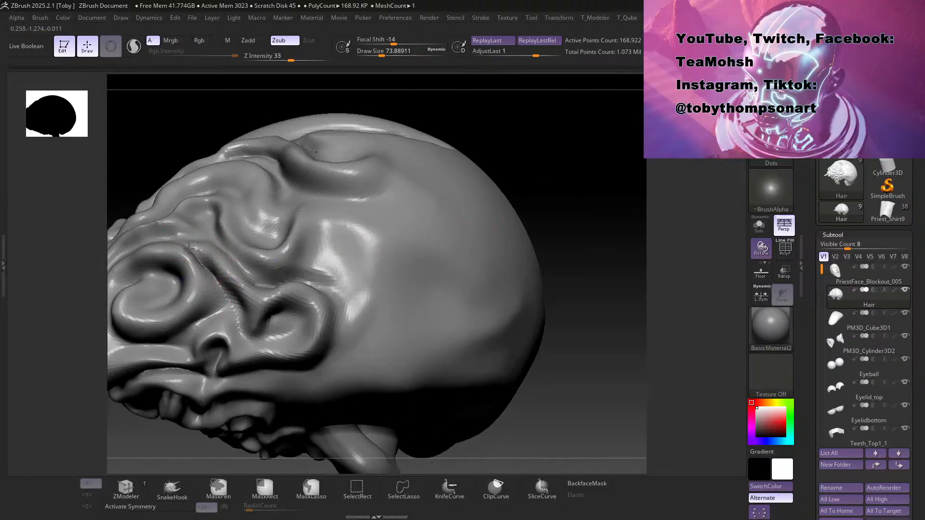
{"action": "left_click_drag", "start_coordinate": [497, 152], "coordinate": [424, 188]}
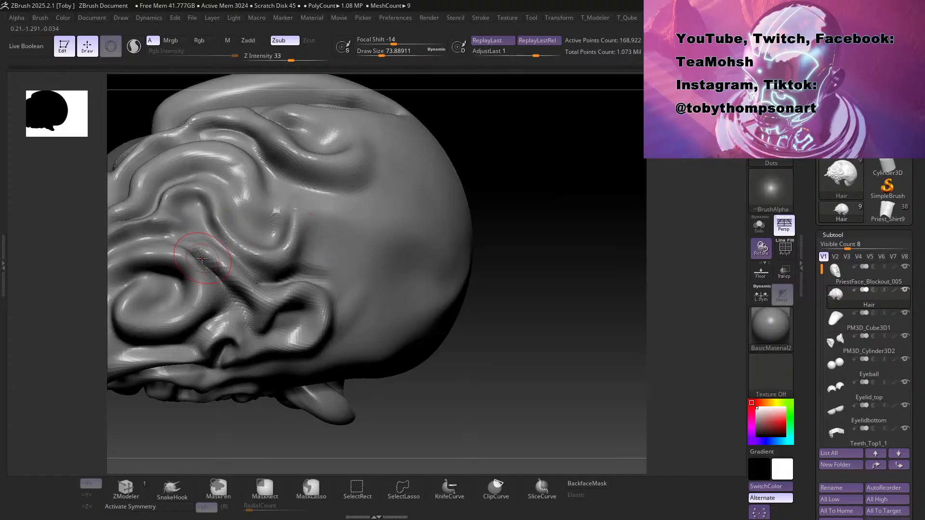
{"action": "left_click_drag", "start_coordinate": [182, 244], "coordinate": [189, 251], "text": "shift"}
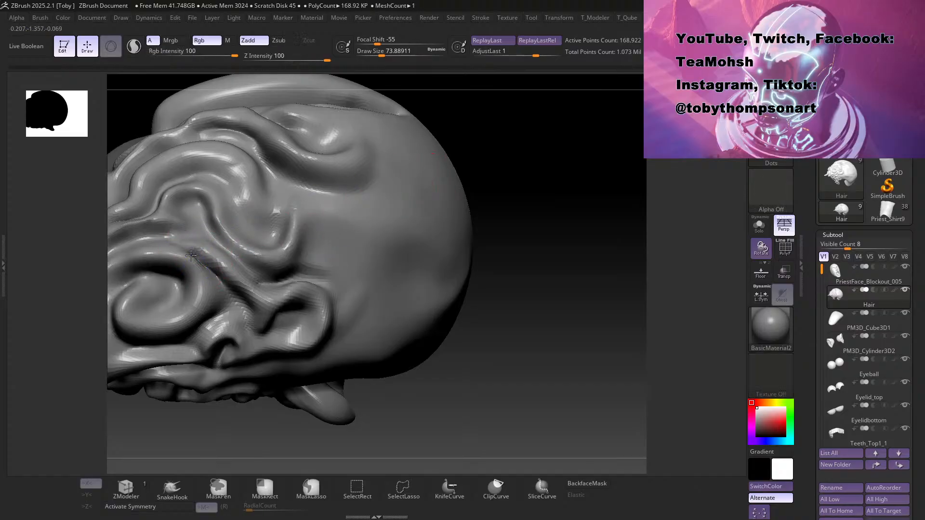
Step: Deepen the crease running down between the spiral curl and the adjacent strand with the DamStandard brush
{"action": "left_click_drag", "start_coordinate": [551, 281], "coordinate": [556, 325]}
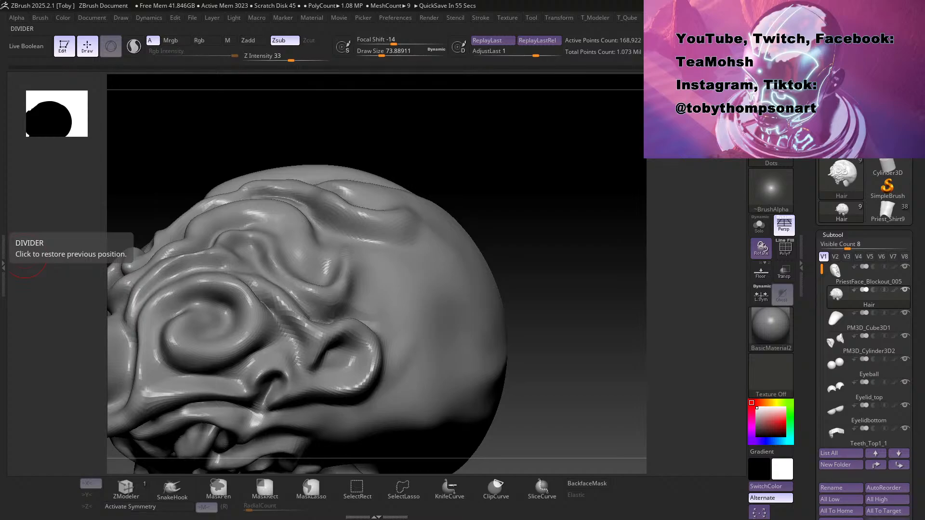
{"action": "left_click_drag", "start_coordinate": [576, 285], "coordinate": [588, 331]}
{"action": "mouse_move", "coordinate": [587, 365]}
{"action": "left_mouse_down"}
{"action": "mouse_move", "coordinate": [568, 331]}
{"action": "mouse_move", "coordinate": [518, 343]}
{"action": "mouse_move", "coordinate": [557, 337]}
{"action": "mouse_move", "coordinate": [562, 383]}
{"action": "mouse_move", "coordinate": [560, 365]}
{"action": "mouse_move", "coordinate": [545, 412]}
{"action": "left_mouse_up"}
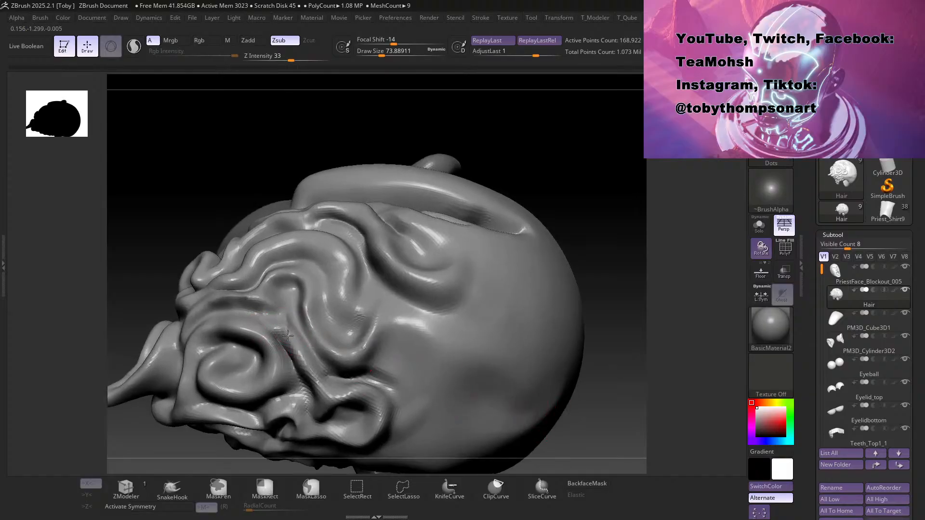
{"action": "left_click_drag", "start_coordinate": [287, 324], "coordinate": [314, 374]}
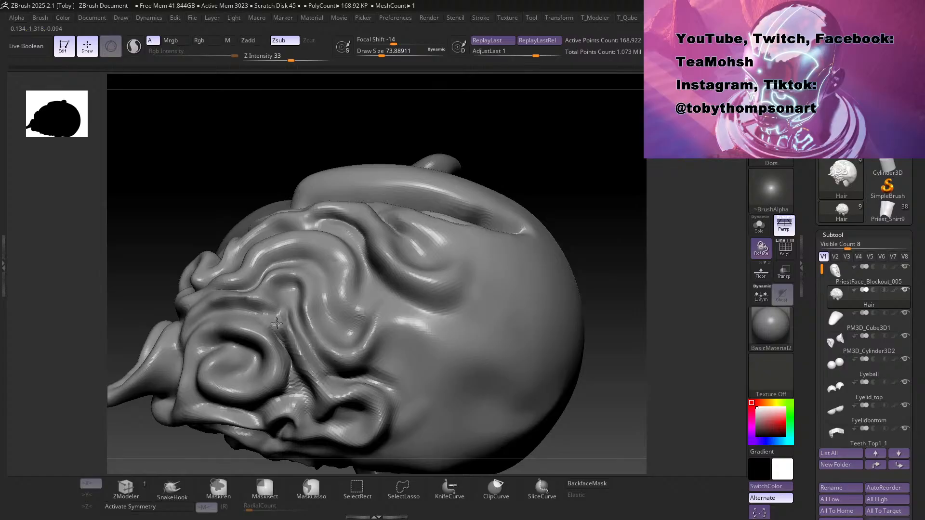
Step: Carve another DamStandard stroke down the edge of the crown's spiral curl where it meets the neighbouring strand
{"action": "mouse_move", "coordinate": [281, 315]}
{"action": "left_mouse_down"}
{"action": "mouse_move", "coordinate": [300, 378]}
{"action": "mouse_move", "coordinate": [294, 370]}
{"action": "left_mouse_up"}
{"action": "mouse_move", "coordinate": [605, 386]}
{"action": "left_mouse_down"}
{"action": "mouse_move", "coordinate": [608, 343]}
{"action": "mouse_move", "coordinate": [557, 310]}
{"action": "mouse_move", "coordinate": [519, 246]}
{"action": "mouse_move", "coordinate": [496, 248]}
{"action": "mouse_move", "coordinate": [555, 240]}
{"action": "mouse_move", "coordinate": [496, 265]}
{"action": "mouse_move", "coordinate": [511, 246]}
{"action": "left_mouse_up"}
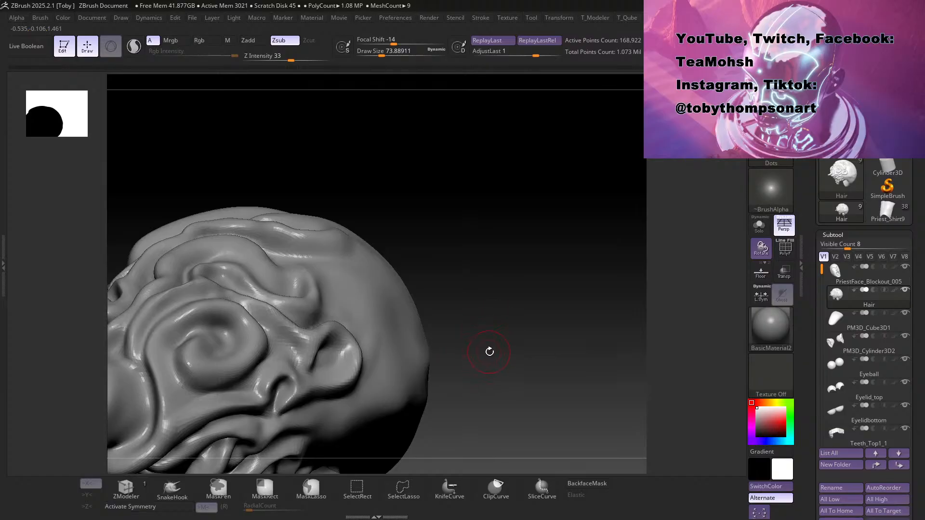
{"action": "mouse_move", "coordinate": [488, 395]}
{"action": "left_mouse_down"}
{"action": "mouse_move", "coordinate": [522, 320]}
{"action": "mouse_move", "coordinate": [511, 347]}
{"action": "mouse_move", "coordinate": [525, 385]}
{"action": "left_mouse_up"}
Step: Build up the curved strand around the looped lock at the side of the crown with the Standard brush at Draw Size about 93.7
{"action": "key", "text": "s"}
{"action": "mouse_move", "coordinate": [580, 340]}
{"action": "left_mouse_down", "text": "alt"}
{"action": "mouse_move", "coordinate": [543, 394]}
{"action": "mouse_move", "coordinate": [568, 379]}
{"action": "mouse_move", "coordinate": [547, 346]}
{"action": "left_mouse_up", "text": "alt"}
{"action": "key", "text": "b"}
{"action": "key", "text": "s"}
{"action": "key", "text": "t"}
{"action": "left_click_drag", "start_coordinate": [551, 273], "coordinate": [570, 299]}
{"action": "mouse_move", "coordinate": [504, 217]}
{"action": "left_mouse_down"}
{"action": "mouse_move", "coordinate": [500, 352]}
{"action": "mouse_move", "coordinate": [467, 326]}
{"action": "mouse_move", "coordinate": [504, 339]}
{"action": "left_mouse_up"}
{"action": "mouse_move", "coordinate": [458, 372]}
{"action": "left_mouse_down"}
{"action": "mouse_move", "coordinate": [456, 351]}
{"action": "mouse_move", "coordinate": [465, 363]}
{"action": "mouse_move", "coordinate": [457, 340]}
{"action": "left_mouse_up"}
{"action": "mouse_move", "coordinate": [373, 302]}
{"action": "left_mouse_down", "text": "alt"}
{"action": "mouse_move", "coordinate": [434, 308]}
{"action": "mouse_move", "coordinate": [406, 295]}
{"action": "mouse_move", "coordinate": [470, 337]}
{"action": "left_mouse_up", "text": "alt"}
{"action": "key", "text": "ctrl+z"}
{"action": "mouse_move", "coordinate": [400, 289]}
{"action": "left_mouse_down"}
{"action": "mouse_move", "coordinate": [458, 340]}
{"action": "mouse_move", "coordinate": [472, 374]}
{"action": "left_mouse_up"}
{"action": "mouse_move", "coordinate": [447, 340]}
{"action": "left_mouse_down", "text": "alt"}
{"action": "mouse_move", "coordinate": [378, 296]}
{"action": "mouse_move", "coordinate": [418, 354]}
{"action": "left_mouse_up", "text": "alt"}
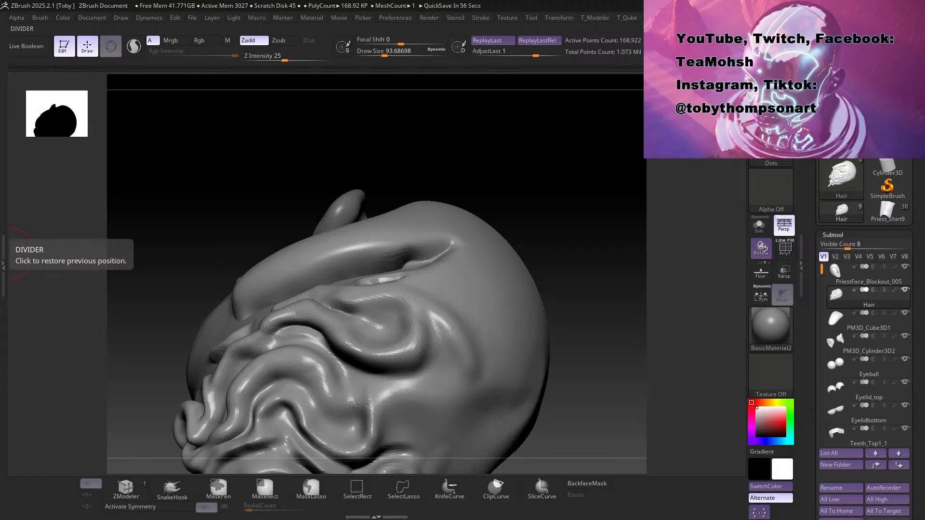
{"action": "mouse_move", "coordinate": [593, 305]}
{"action": "left_mouse_down"}
{"action": "mouse_move", "coordinate": [588, 322]}
{"action": "mouse_move", "coordinate": [572, 306]}
{"action": "mouse_move", "coordinate": [468, 349]}
{"action": "left_mouse_up"}
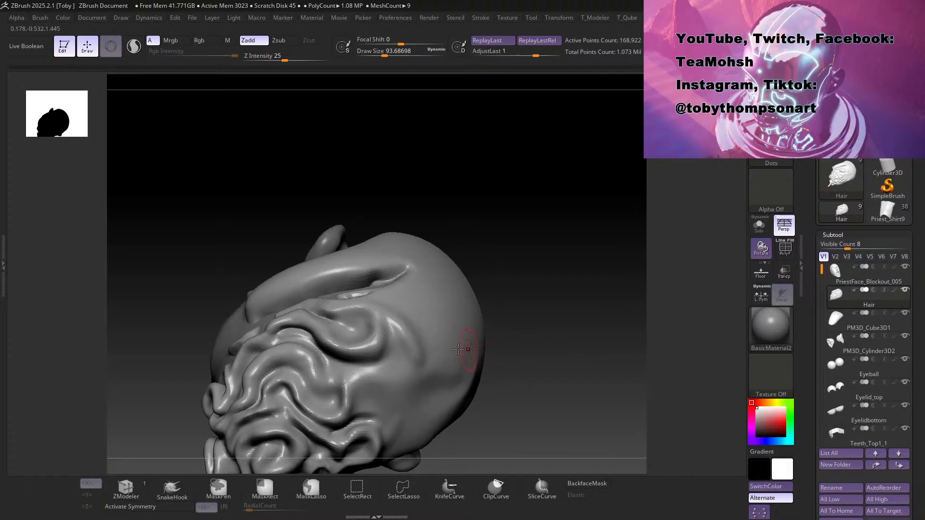
Step: Carve creases around the looped lock and its tail above the side band with the DamStandard brush at Z Intensity 33
{"action": "mouse_move", "coordinate": [503, 221]}
{"action": "left_mouse_down"}
{"action": "mouse_move", "coordinate": [519, 270]}
{"action": "mouse_move", "coordinate": [500, 263]}
{"action": "mouse_move", "coordinate": [489, 219]}
{"action": "mouse_move", "coordinate": [496, 236]}
{"action": "mouse_move", "coordinate": [549, 260]}
{"action": "left_mouse_up"}
{"action": "key", "text": "b"}
{"action": "key", "text": "d"}
{"action": "key", "text": "s"}
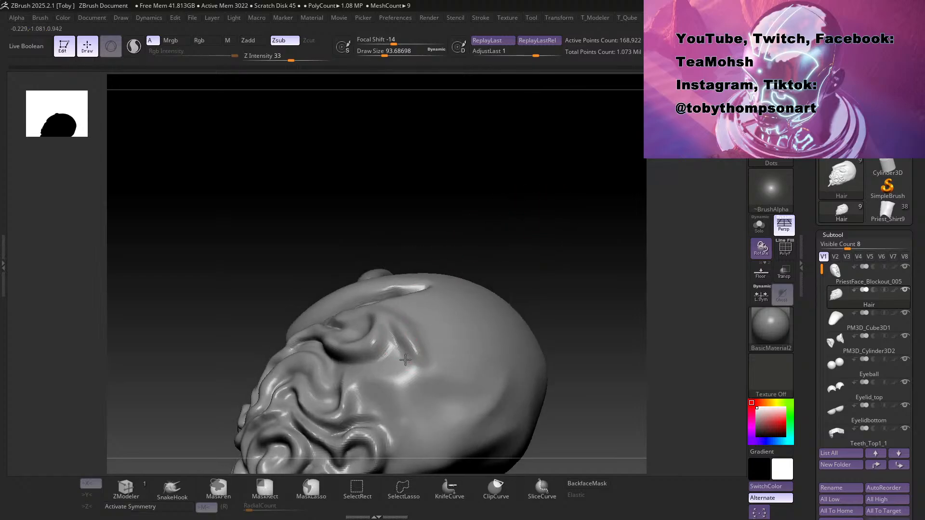
{"action": "mouse_move", "coordinate": [504, 247]}
{"action": "left_mouse_down"}
{"action": "mouse_move", "coordinate": [502, 320]}
{"action": "mouse_move", "coordinate": [421, 330]}
{"action": "left_mouse_up"}
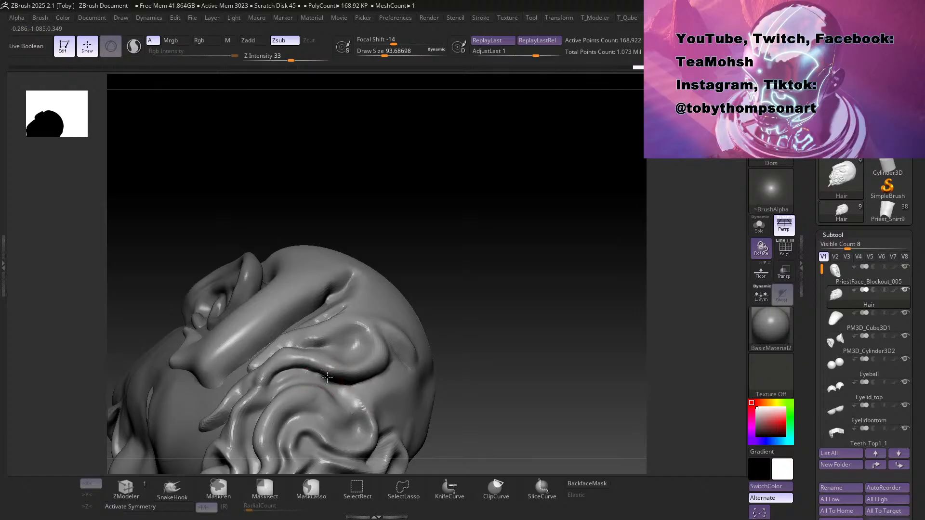
{"action": "mouse_move", "coordinate": [481, 346]}
{"action": "left_mouse_down"}
{"action": "mouse_move", "coordinate": [553, 337]}
{"action": "mouse_move", "coordinate": [473, 332]}
{"action": "left_mouse_up"}
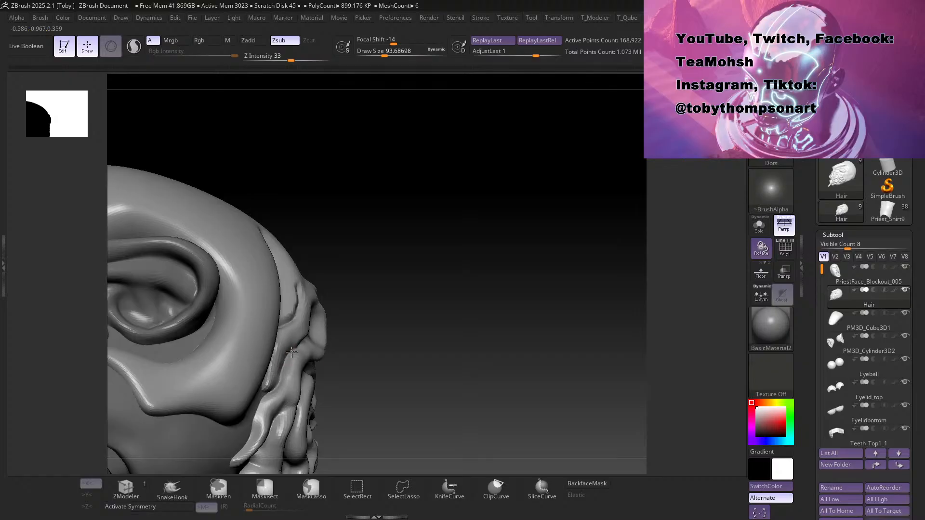
{"action": "mouse_move", "coordinate": [424, 313]}
{"action": "left_mouse_down"}
{"action": "mouse_move", "coordinate": [453, 299]}
{"action": "mouse_move", "coordinate": [305, 345]}
{"action": "left_mouse_up"}
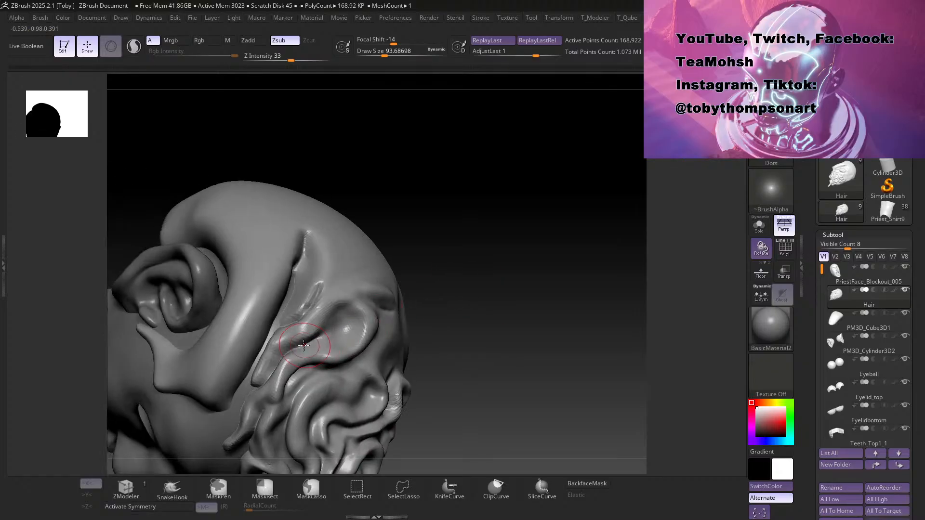
Step: Smooth behind the looped lock and raise a ridge from it toward the back of the crown with the Standard brush at Z Intensity 25
{"action": "mouse_move", "coordinate": [444, 284]}
{"action": "left_mouse_down"}
{"action": "mouse_move", "coordinate": [502, 275]}
{"action": "mouse_move", "coordinate": [553, 322]}
{"action": "mouse_move", "coordinate": [543, 345]}
{"action": "mouse_move", "coordinate": [558, 343]}
{"action": "mouse_move", "coordinate": [555, 374]}
{"action": "mouse_move", "coordinate": [490, 336]}
{"action": "mouse_move", "coordinate": [458, 350]}
{"action": "mouse_move", "coordinate": [477, 361]}
{"action": "mouse_move", "coordinate": [475, 354]}
{"action": "left_mouse_up"}
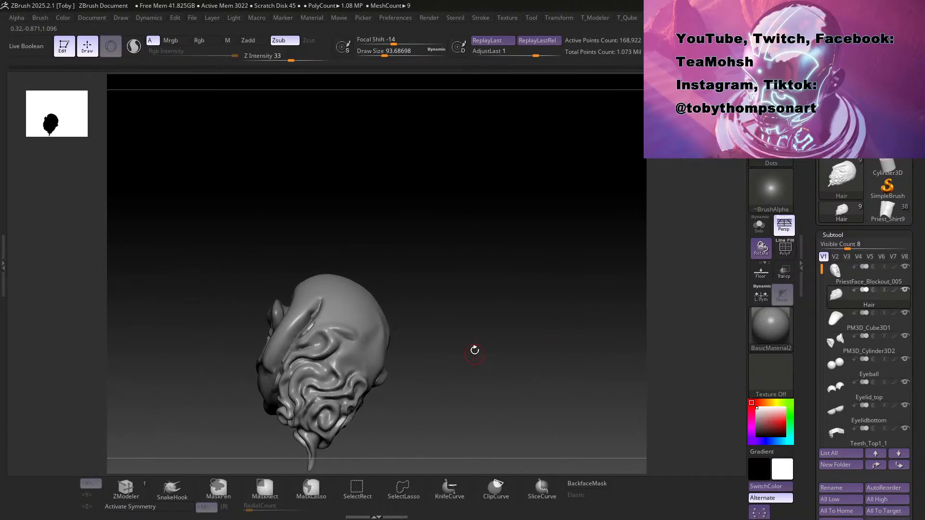
{"action": "left_click_drag", "start_coordinate": [447, 293], "coordinate": [478, 313]}
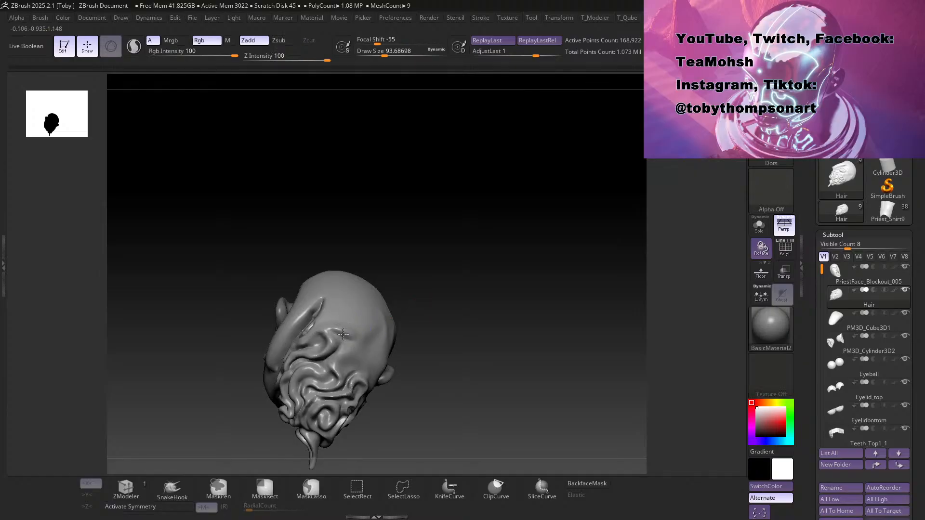
{"action": "key", "text": "shift"}
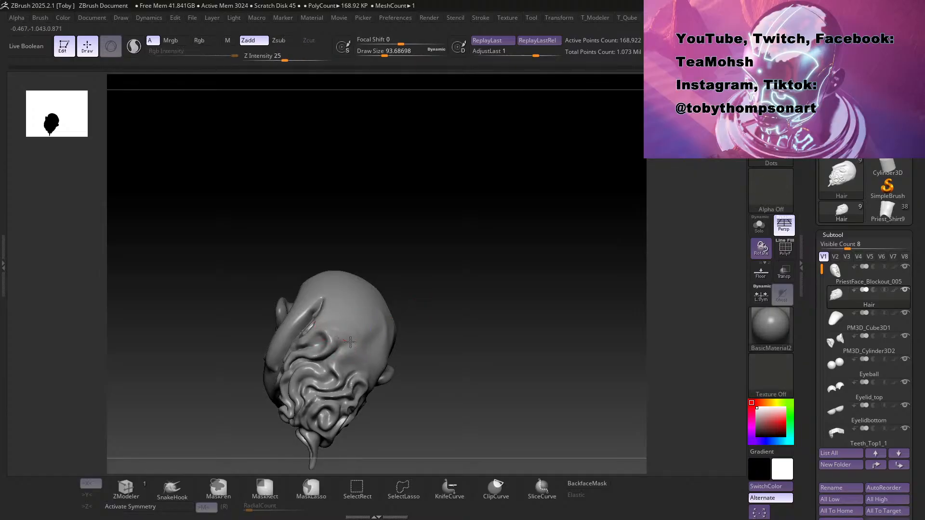
{"action": "mouse_move", "coordinate": [483, 299]}
{"action": "left_mouse_down"}
{"action": "mouse_move", "coordinate": [494, 295]}
{"action": "mouse_move", "coordinate": [482, 296]}
{"action": "mouse_move", "coordinate": [496, 317]}
{"action": "mouse_move", "coordinate": [485, 316]}
{"action": "mouse_move", "coordinate": [509, 403]}
{"action": "mouse_move", "coordinate": [508, 371]}
{"action": "mouse_move", "coordinate": [531, 331]}
{"action": "left_mouse_up"}
{"action": "mouse_move", "coordinate": [365, 351]}
{"action": "left_mouse_down"}
{"action": "mouse_move", "coordinate": [392, 369]}
{"action": "mouse_move", "coordinate": [411, 367]}
{"action": "left_mouse_up"}
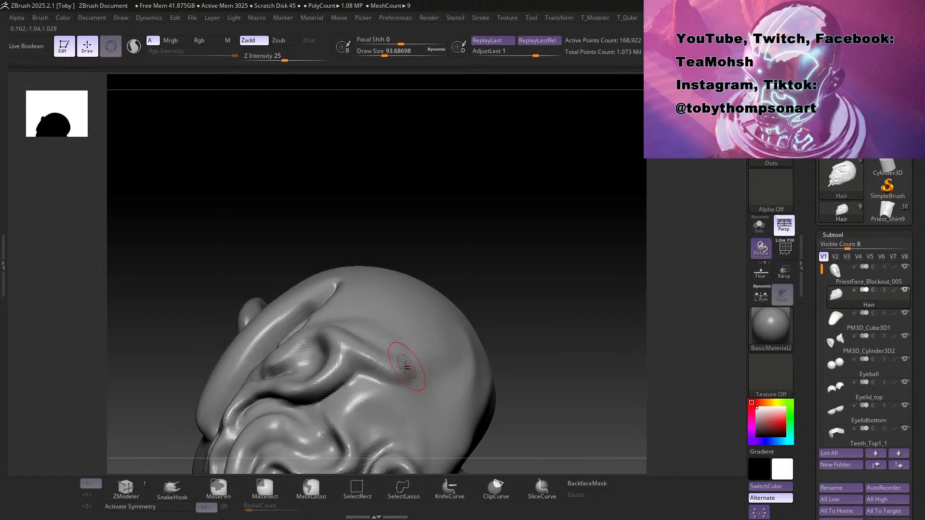
Step: Build up a small strand in the gap between the side band and the looped lock with the Standard brush
{"action": "left_click_drag", "start_coordinate": [504, 295], "coordinate": [537, 283]}
{"action": "mouse_move", "coordinate": [346, 345]}
{"action": "left_mouse_down"}
{"action": "mouse_move", "coordinate": [335, 339]}
{"action": "mouse_move", "coordinate": [282, 365]}
{"action": "left_mouse_up"}
{"action": "left_click_drag", "start_coordinate": [320, 338], "coordinate": [277, 370]}
{"action": "mouse_move", "coordinate": [498, 294]}
{"action": "left_mouse_down"}
{"action": "mouse_move", "coordinate": [528, 316]}
{"action": "mouse_move", "coordinate": [477, 310]}
{"action": "mouse_move", "coordinate": [505, 302]}
{"action": "mouse_move", "coordinate": [514, 292]}
{"action": "mouse_move", "coordinate": [506, 289]}
{"action": "left_mouse_up"}
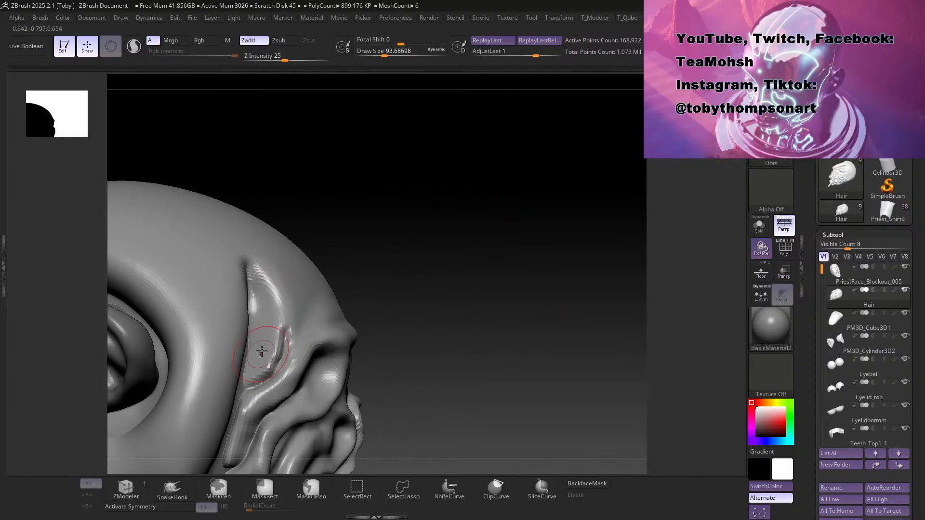
{"action": "mouse_move", "coordinate": [270, 334]}
{"action": "left_mouse_down"}
{"action": "mouse_move", "coordinate": [260, 370]}
{"action": "mouse_move", "coordinate": [255, 356]}
{"action": "left_mouse_up"}
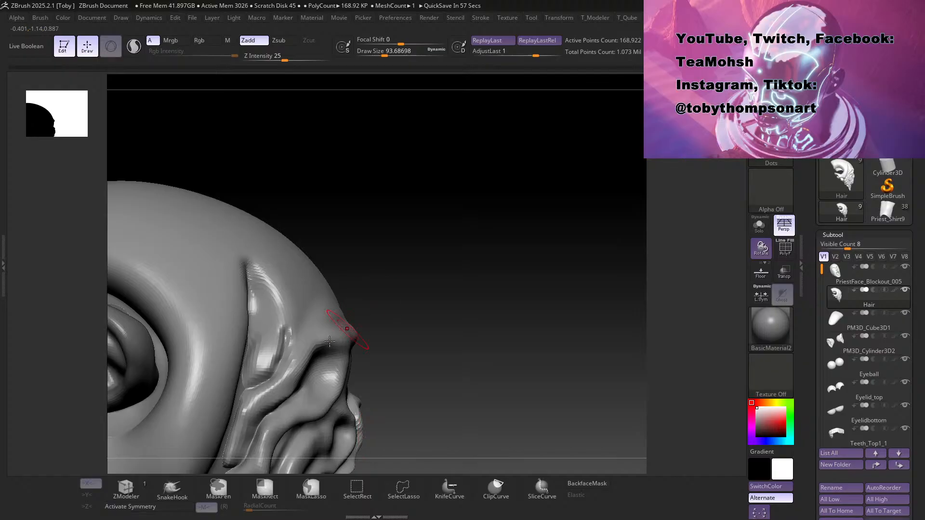
{"action": "mouse_move", "coordinate": [268, 356]}
{"action": "left_mouse_down"}
{"action": "mouse_move", "coordinate": [266, 333]}
{"action": "mouse_move", "coordinate": [256, 363]}
{"action": "left_mouse_up"}
{"action": "left_click_drag", "start_coordinate": [426, 237], "coordinate": [442, 220]}
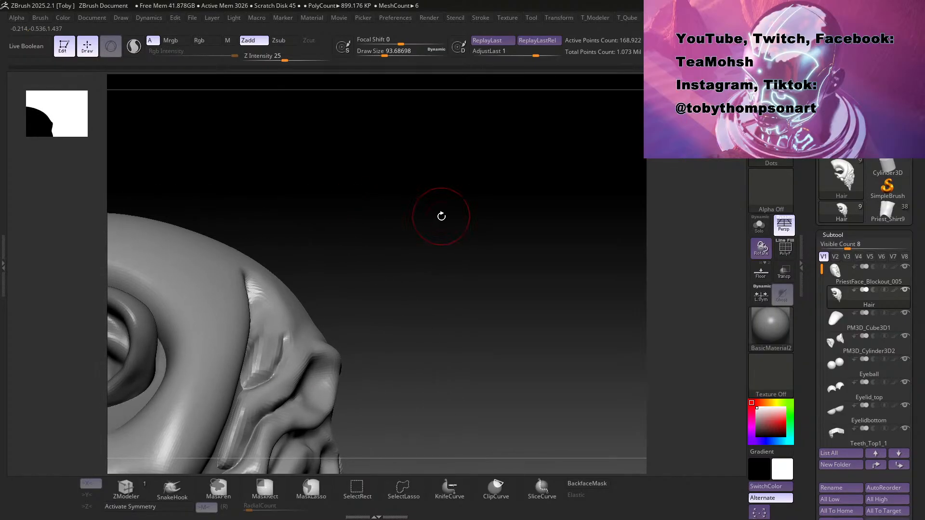
Step: Carve creases around the lower end of the small strand beside the side band with the DamStandard brush at Z Intensity 33
{"action": "key", "text": "b"}
{"action": "key", "text": "d"}
{"action": "key", "text": "s"}
{"action": "left_click_drag", "start_coordinate": [476, 271], "coordinate": [487, 284]}
{"action": "left_click_drag", "start_coordinate": [259, 380], "coordinate": [252, 389]}
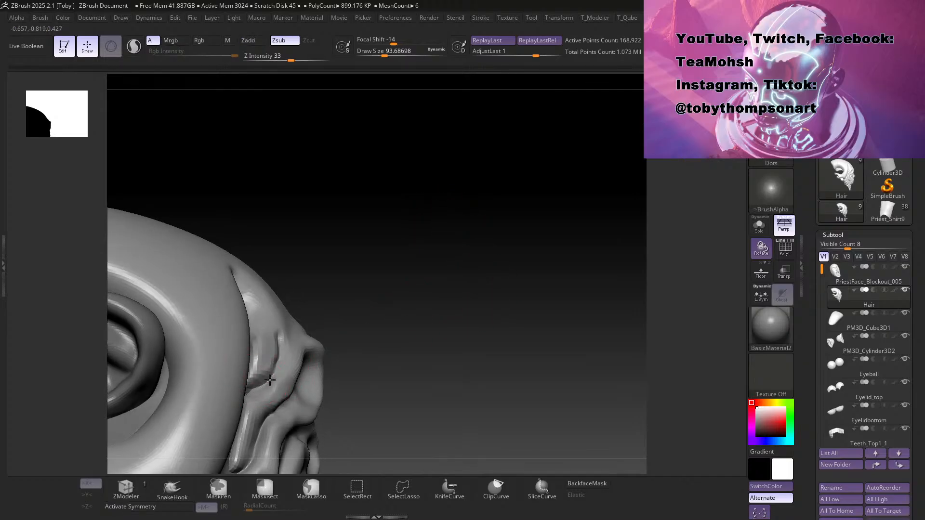
{"action": "left_click_drag", "start_coordinate": [474, 340], "coordinate": [447, 319]}
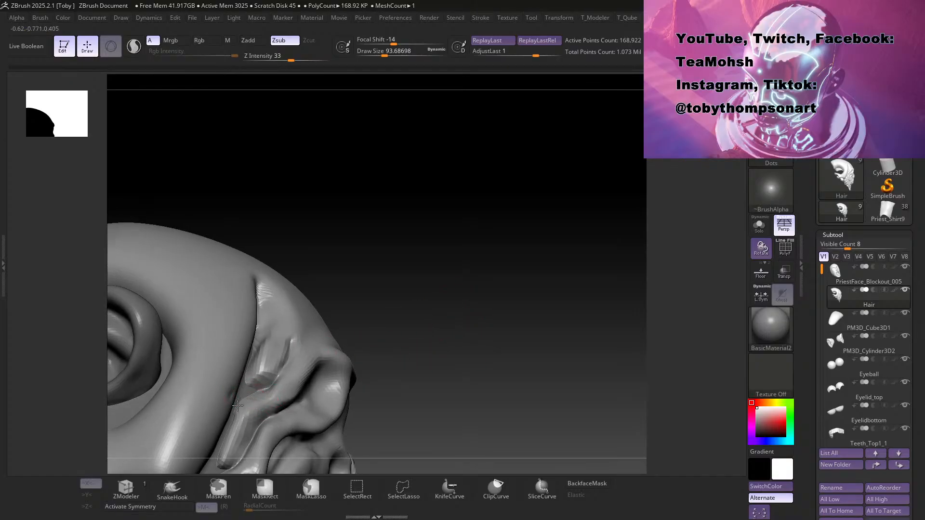
{"action": "left_click_drag", "start_coordinate": [433, 303], "coordinate": [307, 366]}
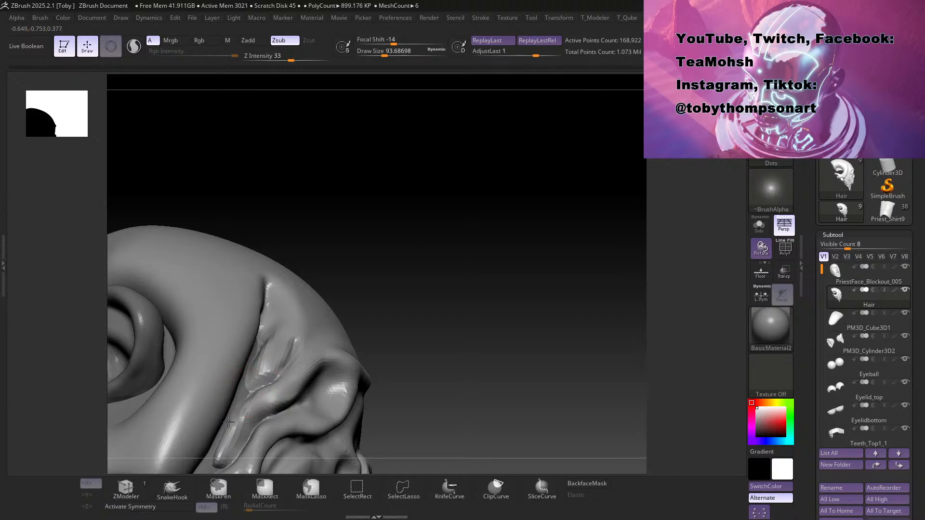
Step: Refine the lower strand running along the side band and fill out its surface at Z Intensity 10
{"action": "mouse_move", "coordinate": [237, 406]}
{"action": "left_mouse_down", "text": "shift"}
{"action": "mouse_move", "coordinate": [242, 424]}
{"action": "mouse_move", "coordinate": [214, 455]}
{"action": "mouse_move", "coordinate": [221, 461]}
{"action": "left_mouse_up", "text": "shift"}
{"action": "left_click_drag", "start_coordinate": [477, 287], "coordinate": [487, 299]}
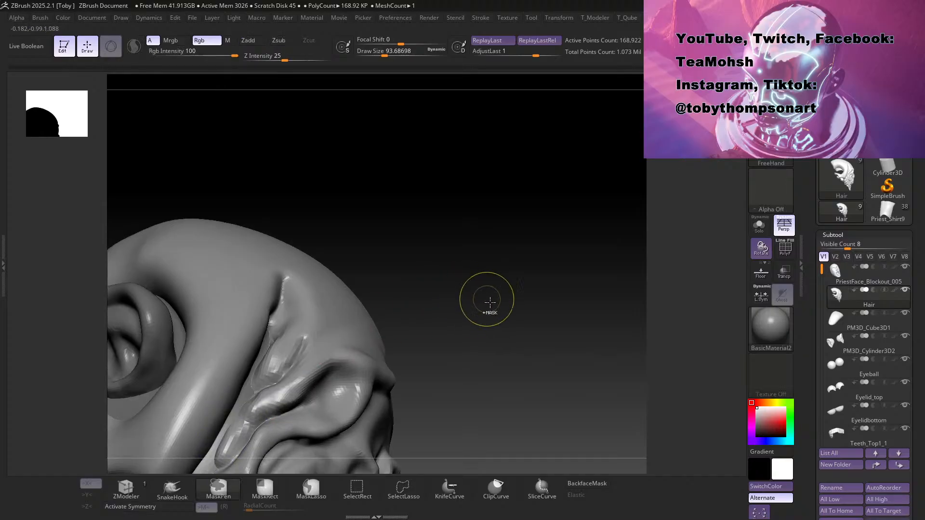
{"action": "mouse_move", "coordinate": [485, 376]}
{"action": "left_mouse_down", "text": "alt"}
{"action": "mouse_move", "coordinate": [512, 296]}
{"action": "mouse_move", "coordinate": [516, 316]}
{"action": "left_mouse_up", "text": "alt"}
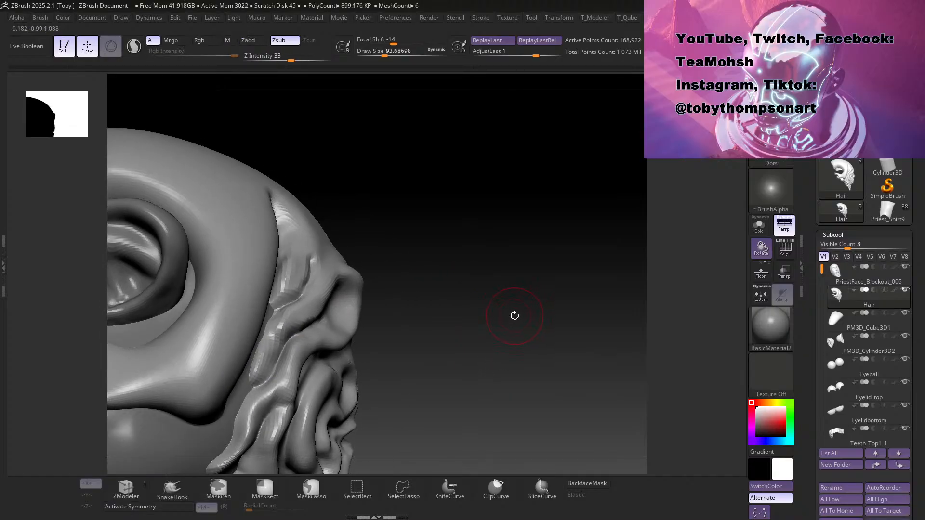
{"action": "left_click_drag", "start_coordinate": [273, 340], "coordinate": [266, 359], "text": "shift"}
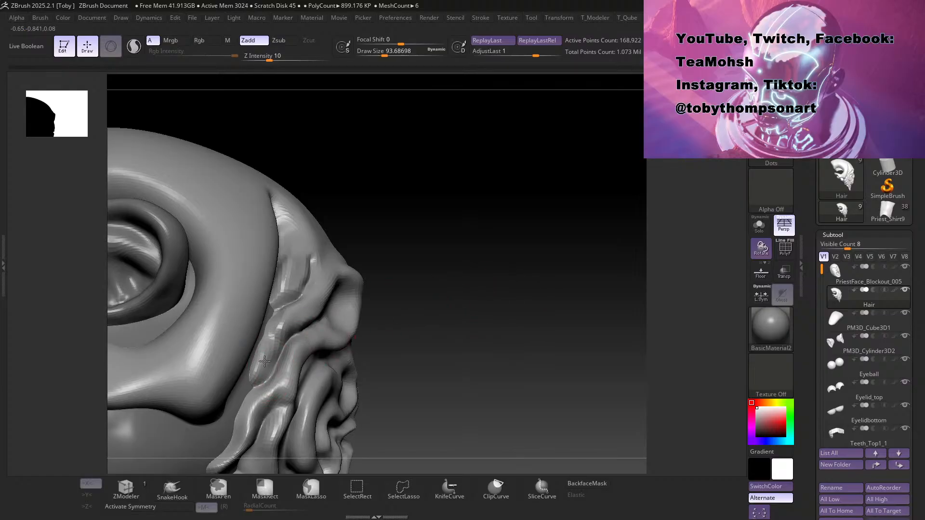
Step: Deepen the crease separating the side band from the small strands beside it with the DamStandard brush
{"action": "left_click_drag", "start_coordinate": [415, 319], "coordinate": [461, 304]}
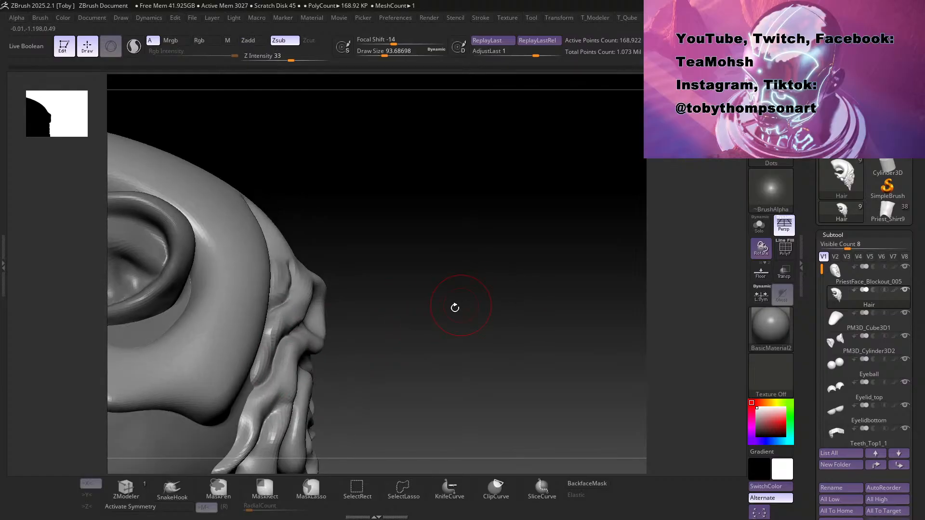
{"action": "left_click_drag", "start_coordinate": [250, 395], "coordinate": [262, 386]}
{"action": "left_click_drag", "start_coordinate": [521, 295], "coordinate": [528, 271]}
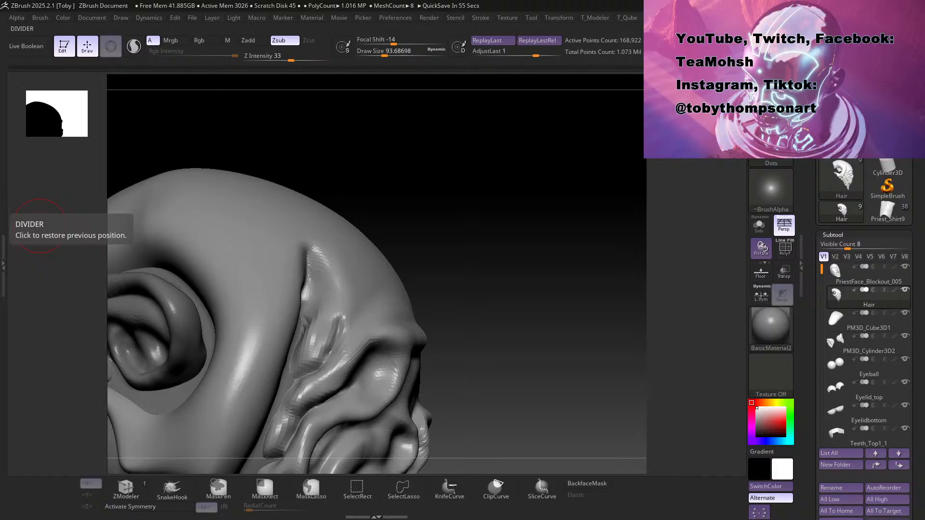
{"action": "left_click_drag", "start_coordinate": [543, 341], "coordinate": [512, 334]}
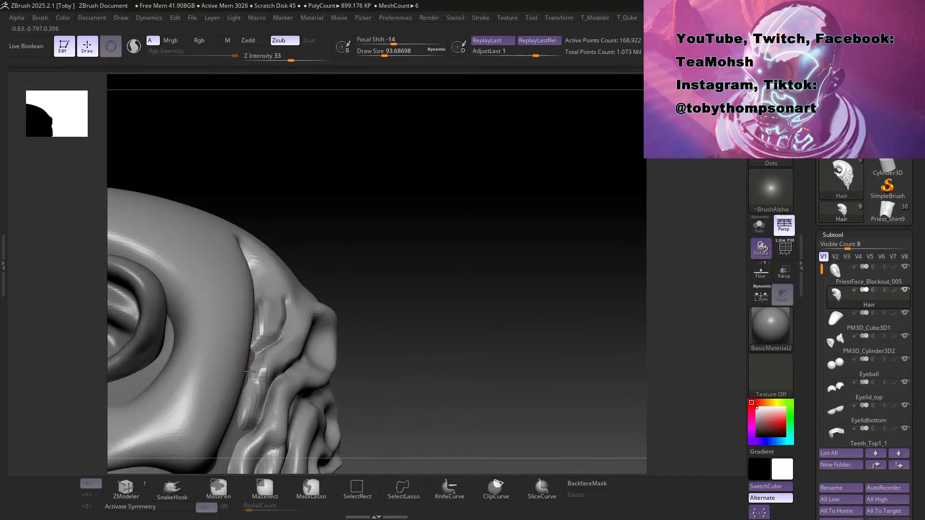
Step: Define the lower strand's edge beside the side band and swell its volume at Z Intensity 10
{"action": "left_click_drag", "start_coordinate": [240, 426], "coordinate": [268, 359]}
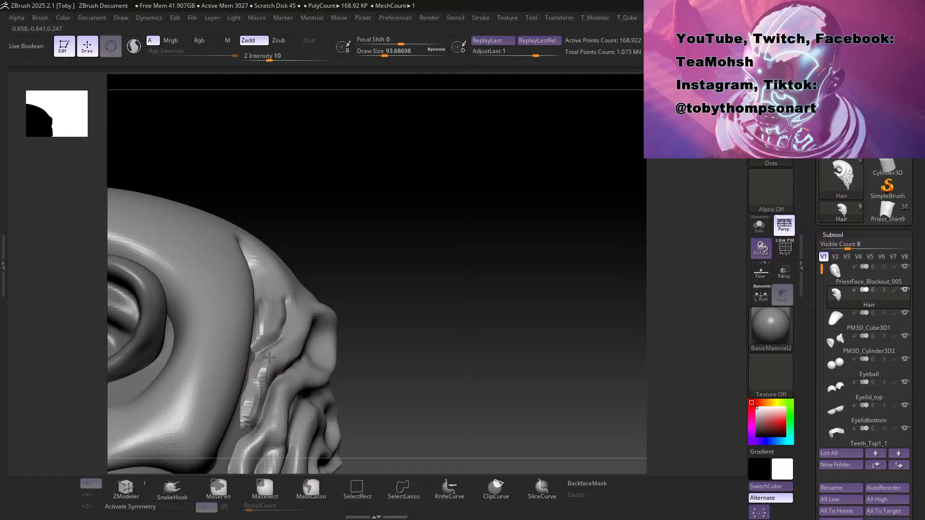
{"action": "mouse_move", "coordinate": [475, 305]}
{"action": "left_mouse_down"}
{"action": "mouse_move", "coordinate": [456, 270]}
{"action": "mouse_move", "coordinate": [439, 284]}
{"action": "mouse_move", "coordinate": [463, 310]}
{"action": "mouse_move", "coordinate": [532, 345]}
{"action": "mouse_move", "coordinate": [595, 344]}
{"action": "mouse_move", "coordinate": [564, 334]}
{"action": "mouse_move", "coordinate": [580, 347]}
{"action": "mouse_move", "coordinate": [571, 337]}
{"action": "mouse_move", "coordinate": [589, 320]}
{"action": "left_mouse_up"}
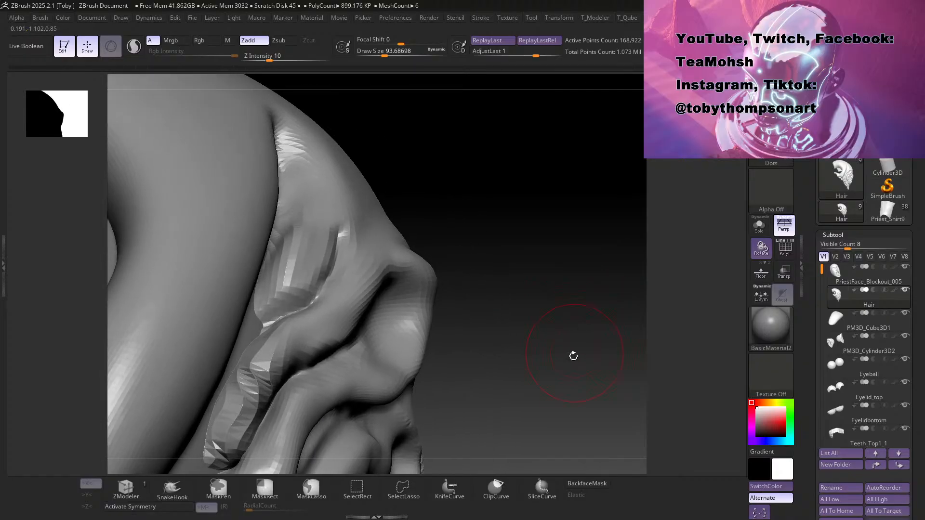
{"action": "left_click_drag", "start_coordinate": [583, 387], "coordinate": [383, 382]}
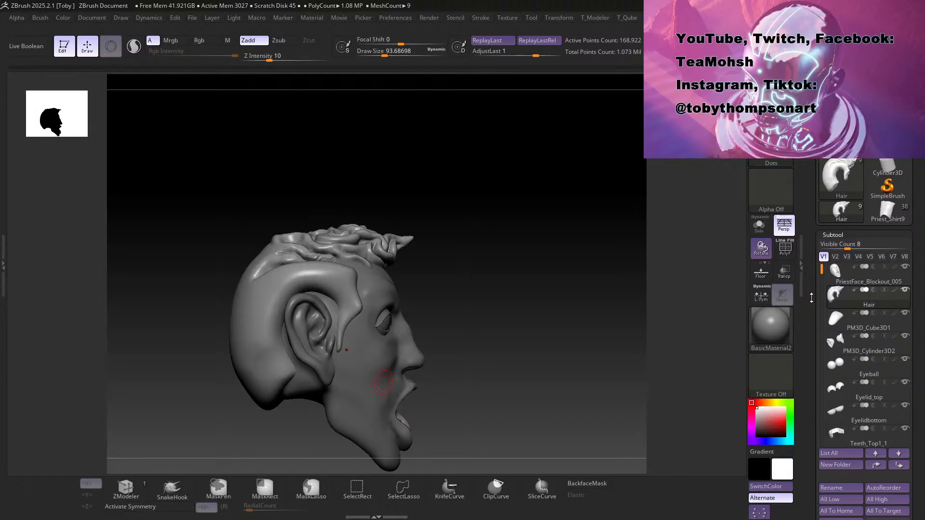
Step: Open the DynaMesh settings in the Hair subtool's geometry options
{"action": "scroll", "coordinate": [814, 275], "scroll_direction": "down", "scroll_amount": 10}
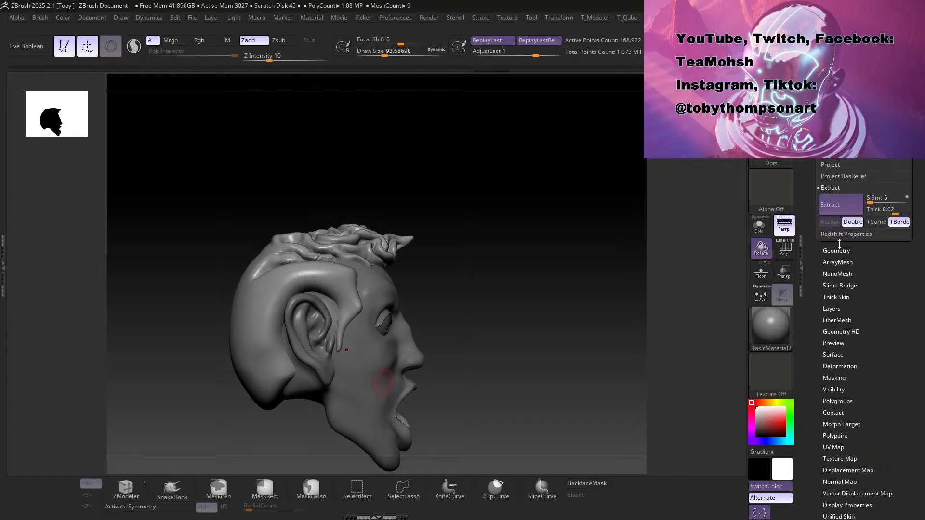
{"action": "left_click", "coordinate": [842, 257]}
{"action": "left_click", "coordinate": [837, 224]}
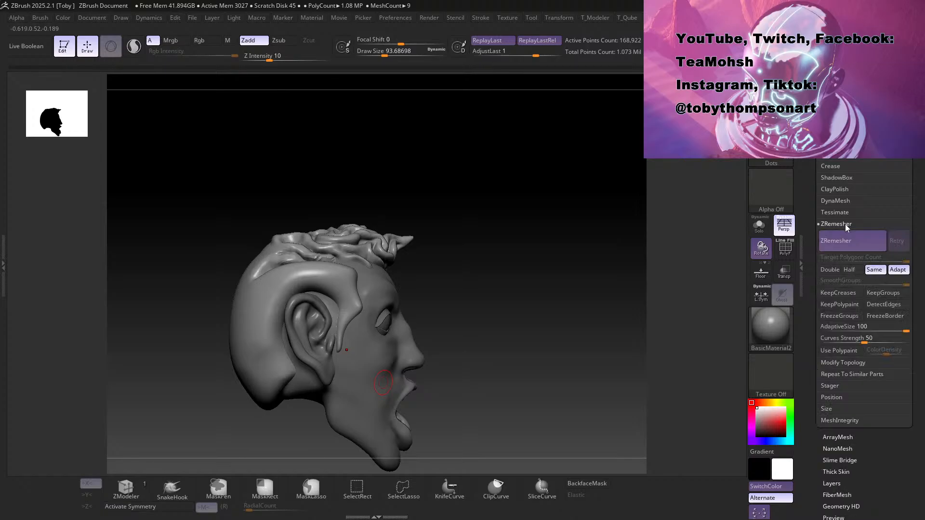
{"action": "left_click", "coordinate": [834, 200]}
{"action": "left_click_drag", "start_coordinate": [533, 308], "coordinate": [537, 282]}
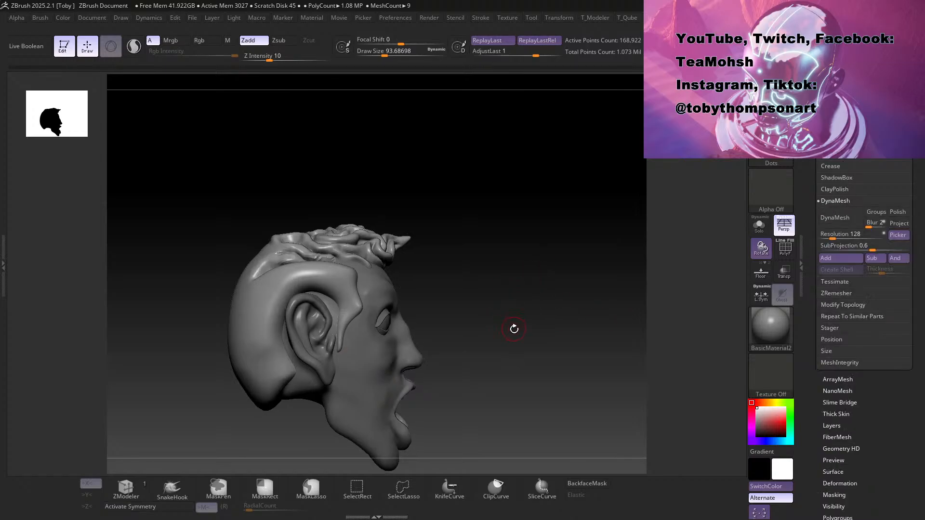
{"action": "key", "text": "1"}
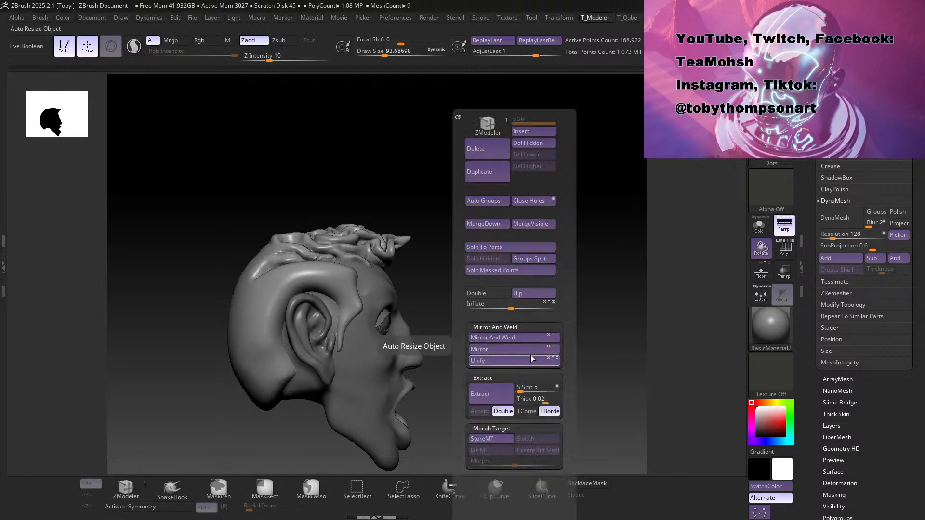
{"action": "key", "text": "2"}
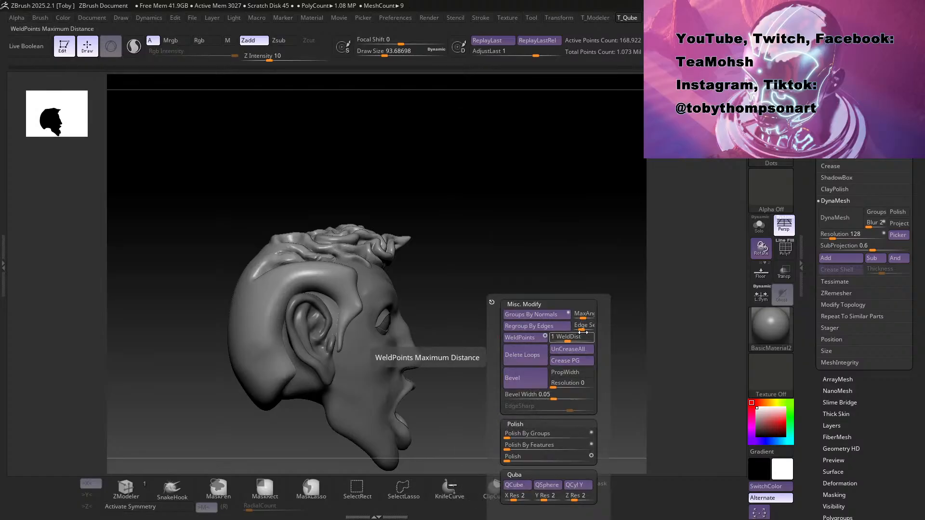
{"action": "key", "text": "3"}
{"action": "left_click_drag", "start_coordinate": [491, 369], "coordinate": [522, 355]}
{"action": "left_click_drag", "start_coordinate": [517, 324], "coordinate": [494, 307]}
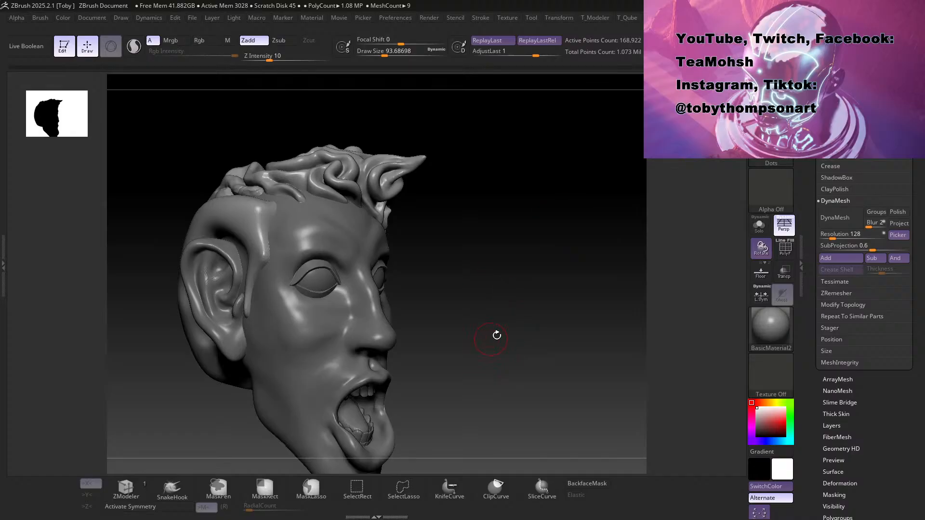
{"action": "left_click_drag", "start_coordinate": [501, 305], "coordinate": [498, 341]}
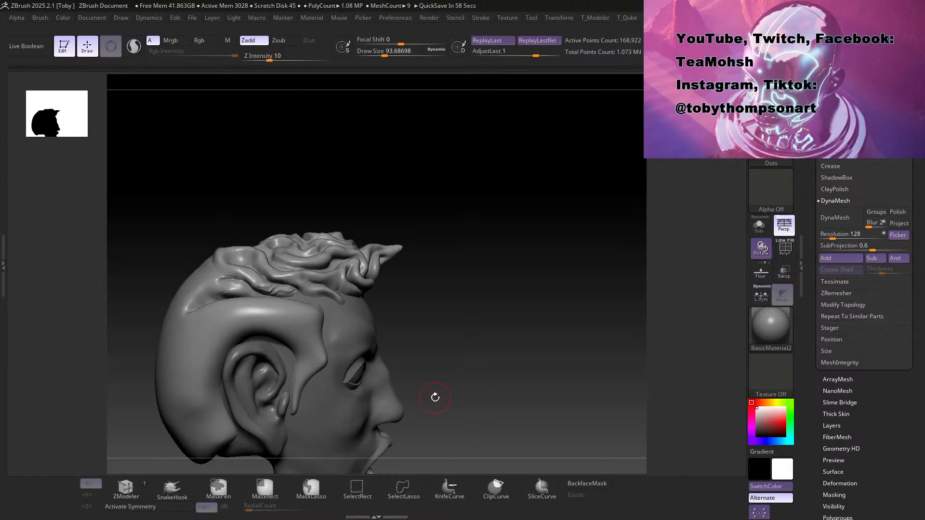
Step: Build up the small strand above the side band with the Standard brush at Z Intensity 25
{"action": "mouse_move", "coordinate": [446, 318]}
{"action": "left_mouse_down", "text": "alt"}
{"action": "mouse_move", "coordinate": [458, 353]}
{"action": "mouse_move", "coordinate": [501, 326]}
{"action": "mouse_move", "coordinate": [494, 339]}
{"action": "mouse_move", "coordinate": [518, 340]}
{"action": "left_mouse_up", "text": "alt"}
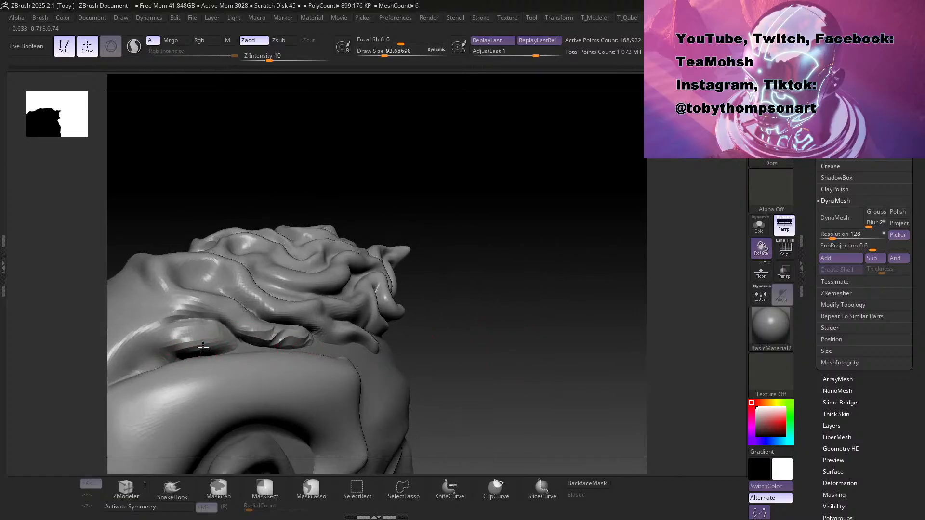
{"action": "left_click_drag", "start_coordinate": [378, 191], "coordinate": [409, 140]}
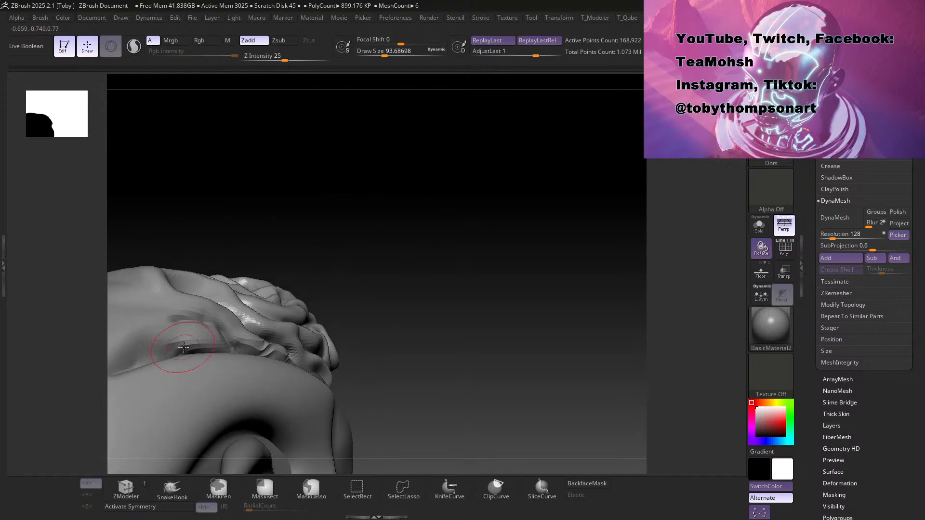
{"action": "left_click_drag", "start_coordinate": [191, 348], "coordinate": [188, 349]}
{"action": "left_click_drag", "start_coordinate": [277, 250], "coordinate": [275, 286]}
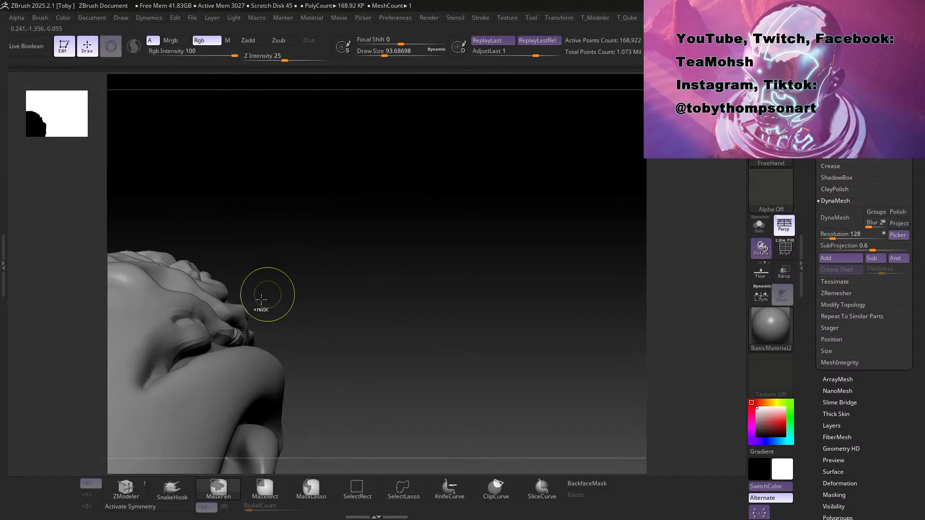
{"action": "left_click_drag", "start_coordinate": [193, 352], "coordinate": [170, 369]}
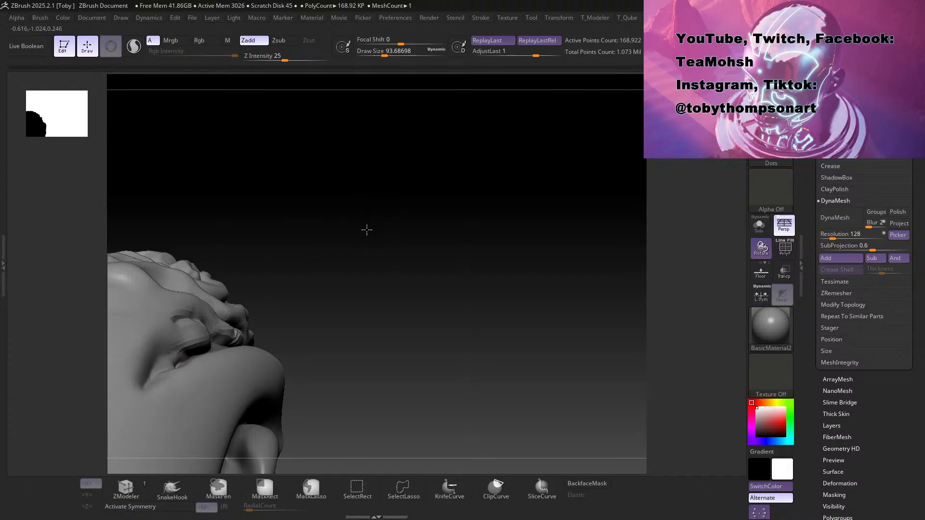
{"action": "left_click_drag", "start_coordinate": [381, 227], "coordinate": [365, 227]}
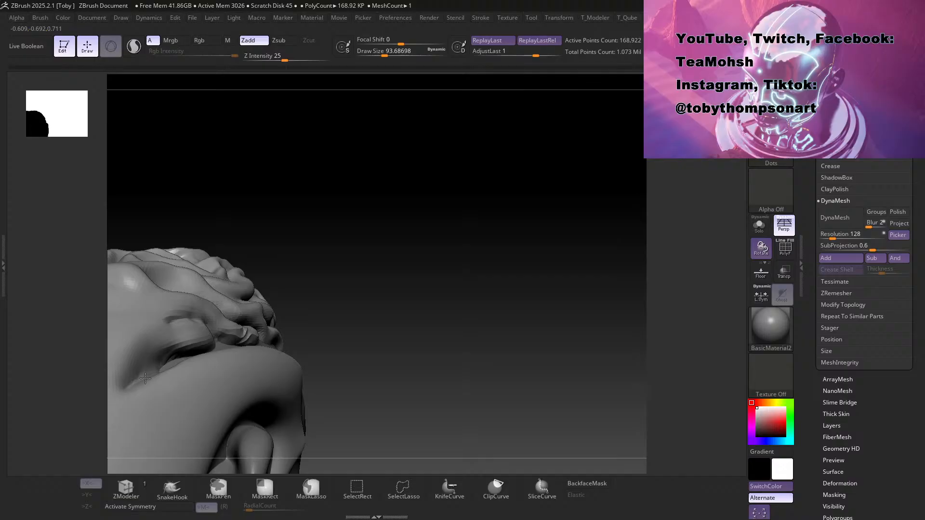
Step: Carve the crease along the rear edge of the side band toward the back of the head with the DamStandard brush
{"action": "mouse_move", "coordinate": [269, 297]}
{"action": "left_mouse_down"}
{"action": "mouse_move", "coordinate": [404, 210]}
{"action": "mouse_move", "coordinate": [541, 357]}
{"action": "mouse_move", "coordinate": [444, 357]}
{"action": "mouse_move", "coordinate": [411, 381]}
{"action": "mouse_move", "coordinate": [388, 301]}
{"action": "mouse_move", "coordinate": [413, 333]}
{"action": "left_mouse_up"}
{"action": "key", "text": "b"}
{"action": "key", "text": "d"}
{"action": "key", "text": "s"}
{"action": "left_click_drag", "start_coordinate": [251, 321], "coordinate": [222, 383]}
{"action": "left_click_drag", "start_coordinate": [241, 337], "coordinate": [216, 393]}
{"action": "mouse_move", "coordinate": [252, 321]}
{"action": "left_mouse_down"}
{"action": "mouse_move", "coordinate": [214, 404]}
{"action": "mouse_move", "coordinate": [218, 358]}
{"action": "left_mouse_up"}
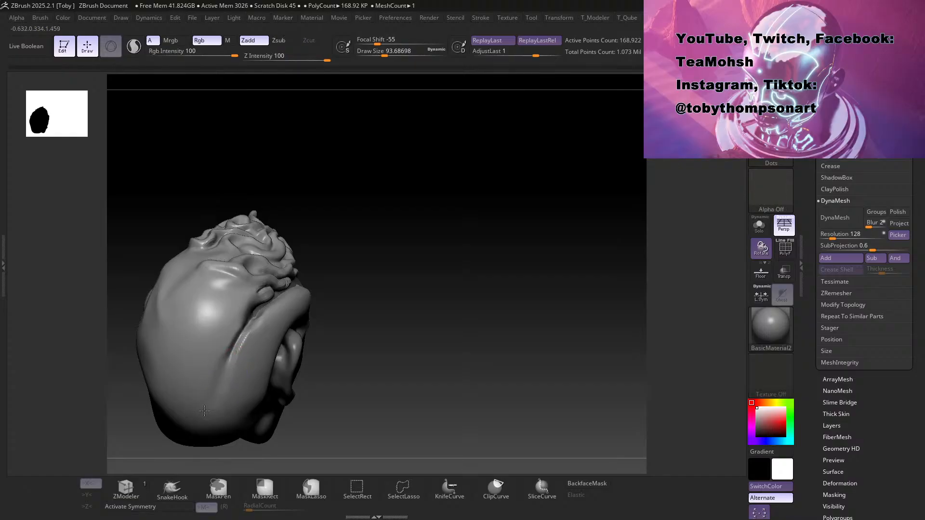
Step: Smooth the crease between the side band and the back of the head
{"action": "mouse_move", "coordinate": [330, 312]}
{"action": "left_mouse_down"}
{"action": "mouse_move", "coordinate": [433, 285]}
{"action": "mouse_move", "coordinate": [318, 309]}
{"action": "left_mouse_up"}
{"action": "left_click_drag", "start_coordinate": [248, 320], "coordinate": [247, 332], "text": "shift"}
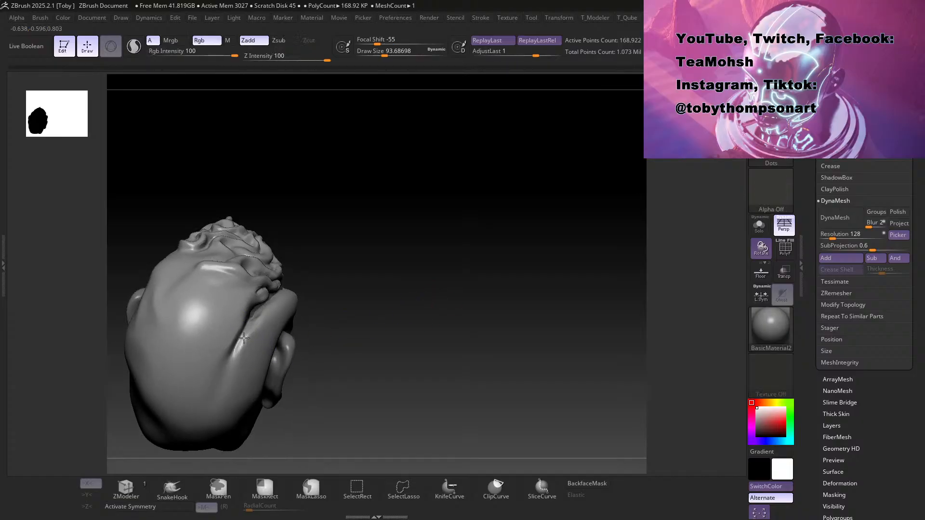
{"action": "left_click_drag", "start_coordinate": [496, 297], "coordinate": [435, 307]}
{"action": "left_click_drag", "start_coordinate": [205, 368], "coordinate": [241, 319], "text": "shift"}
{"action": "left_click_drag", "start_coordinate": [516, 276], "coordinate": [521, 230]}
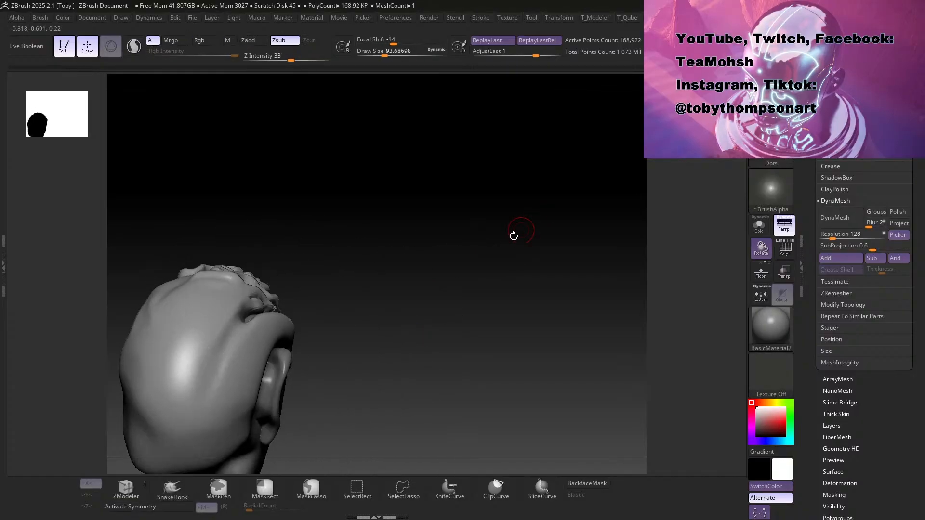
{"action": "left_click_drag", "start_coordinate": [234, 334], "coordinate": [202, 396], "text": "shift"}
{"action": "mouse_move", "coordinate": [424, 270]}
{"action": "left_mouse_down"}
{"action": "mouse_move", "coordinate": [440, 334]}
{"action": "mouse_move", "coordinate": [431, 332]}
{"action": "left_mouse_up"}
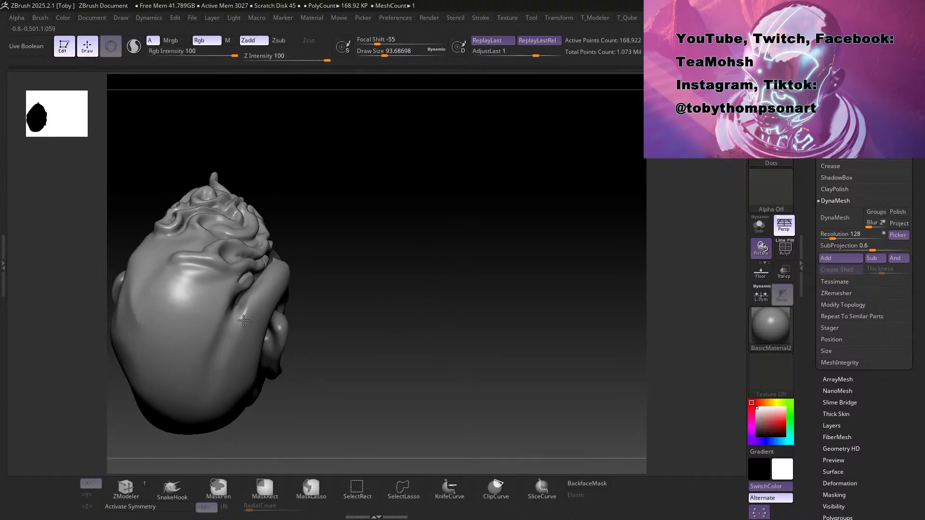
Step: Carve curl notches into the lower sideburn in front of the opposite ear with DamStandard at Z Intensity 33
{"action": "mouse_move", "coordinate": [499, 296]}
{"action": "left_mouse_down"}
{"action": "mouse_move", "coordinate": [458, 252]}
{"action": "mouse_move", "coordinate": [473, 291]}
{"action": "mouse_move", "coordinate": [452, 279]}
{"action": "mouse_move", "coordinate": [496, 331]}
{"action": "mouse_move", "coordinate": [420, 368]}
{"action": "mouse_move", "coordinate": [477, 376]}
{"action": "mouse_move", "coordinate": [496, 347]}
{"action": "mouse_move", "coordinate": [488, 351]}
{"action": "left_mouse_up"}
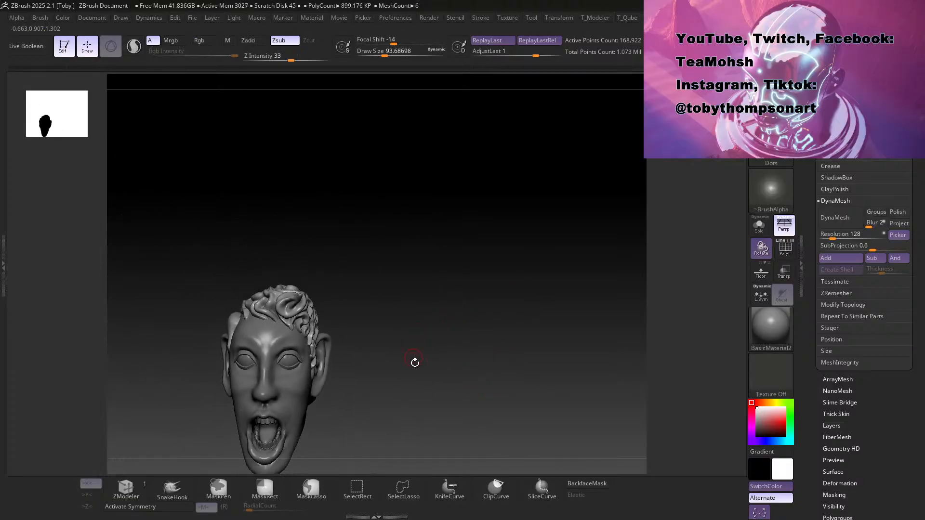
{"action": "left_click_drag", "start_coordinate": [413, 361], "coordinate": [402, 304]}
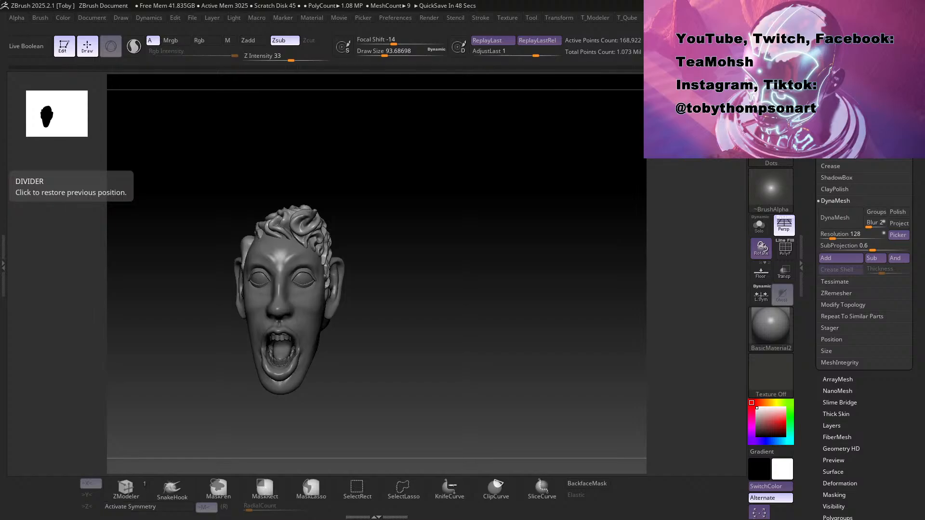
{"action": "mouse_move", "coordinate": [402, 363]}
{"action": "left_mouse_down"}
{"action": "mouse_move", "coordinate": [414, 361]}
{"action": "mouse_move", "coordinate": [417, 340]}
{"action": "mouse_move", "coordinate": [392, 349]}
{"action": "mouse_move", "coordinate": [396, 357]}
{"action": "mouse_move", "coordinate": [391, 335]}
{"action": "mouse_move", "coordinate": [380, 352]}
{"action": "mouse_move", "coordinate": [398, 395]}
{"action": "mouse_move", "coordinate": [479, 392]}
{"action": "mouse_move", "coordinate": [241, 326]}
{"action": "left_mouse_up"}
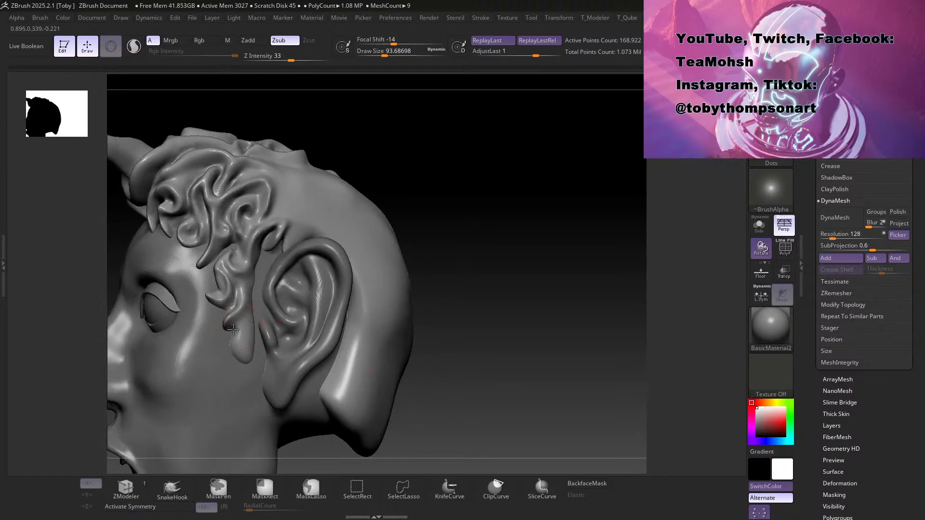
{"action": "left_click_drag", "start_coordinate": [490, 190], "coordinate": [479, 141]}
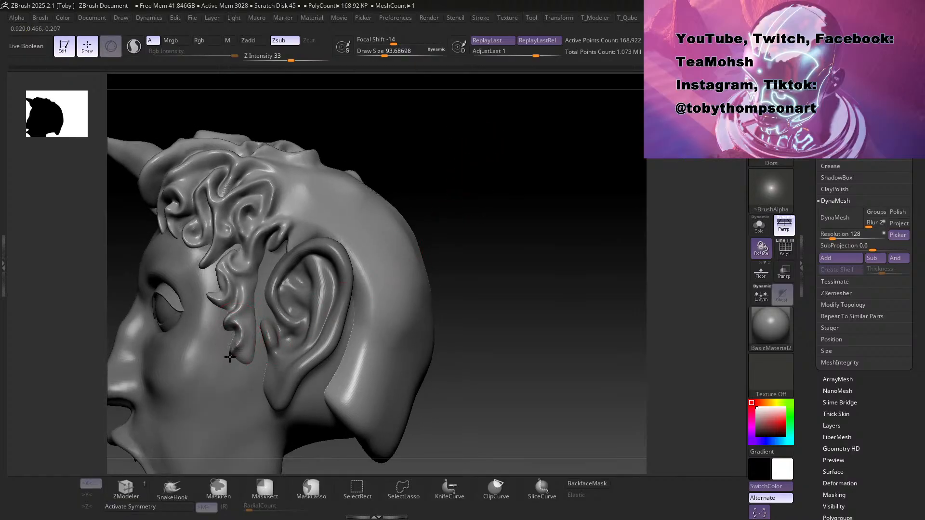
{"action": "left_click_drag", "start_coordinate": [496, 250], "coordinate": [534, 217]}
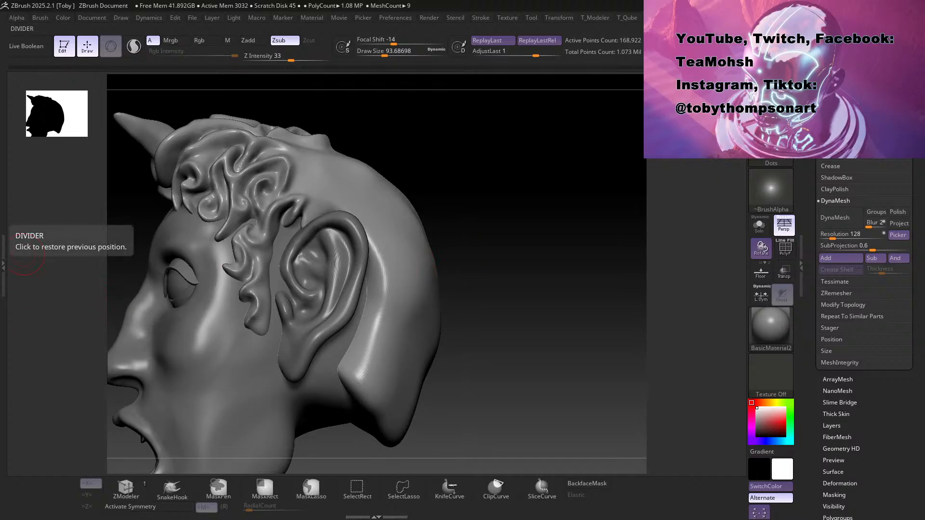
{"action": "left_click_drag", "start_coordinate": [25, 257], "coordinate": [514, 330]}
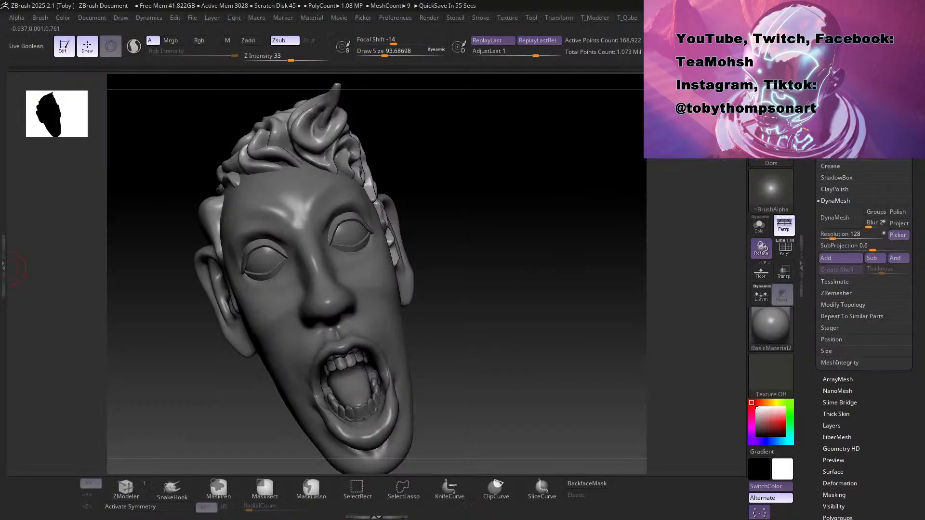
Step: Switch to the browser's Twitch Stream Manager and reload the stream preview player
{"action": "left_click_drag", "start_coordinate": [0, 192], "coordinate": [573, 32]}
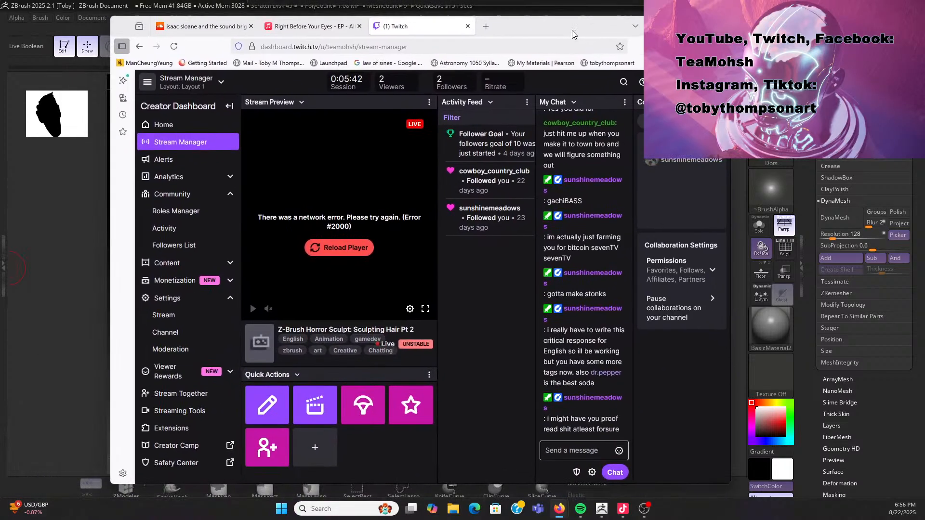
{"action": "left_click", "coordinate": [336, 250]}
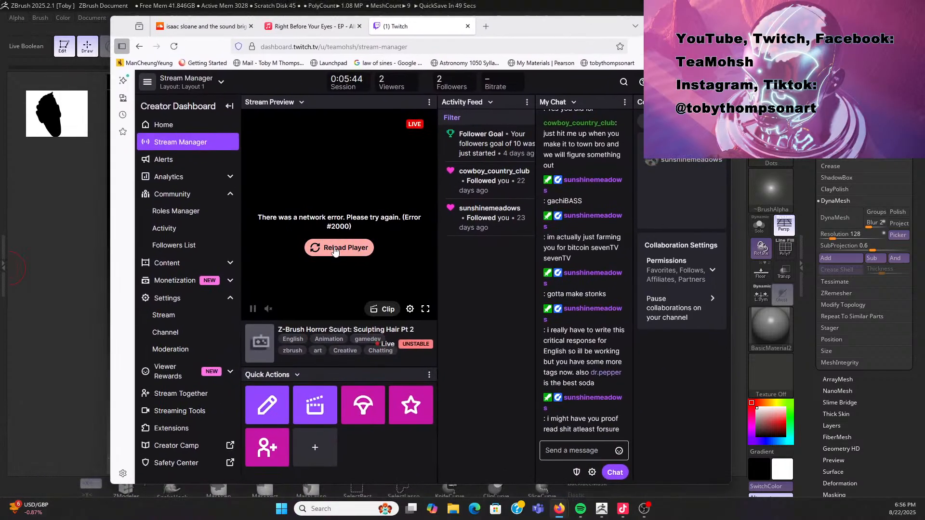
{"action": "left_click", "coordinate": [335, 249]}
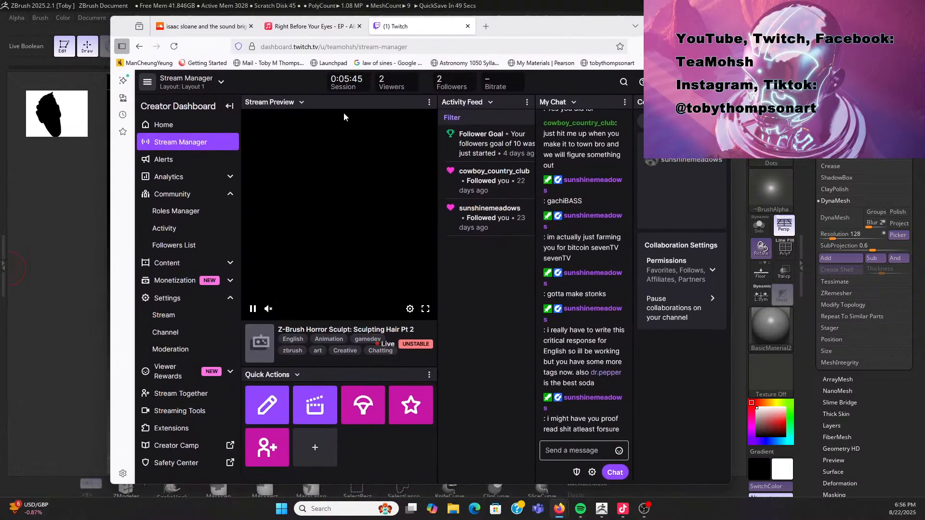
Step: Look through the Right Before Your Eyes EP page in Apple Music and return to ZBrush
{"action": "left_click", "coordinate": [305, 29]}
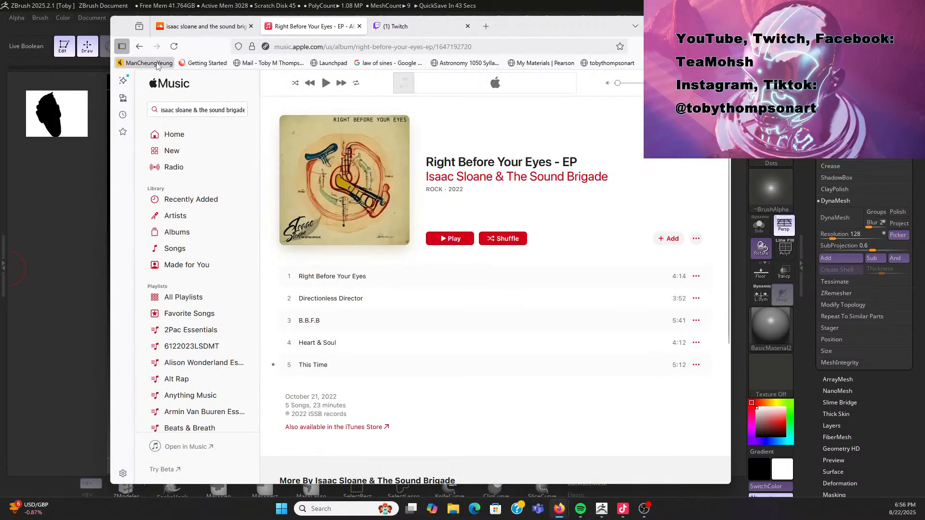
{"action": "scroll", "coordinate": [409, 182], "scroll_direction": "down", "scroll_amount": 3}
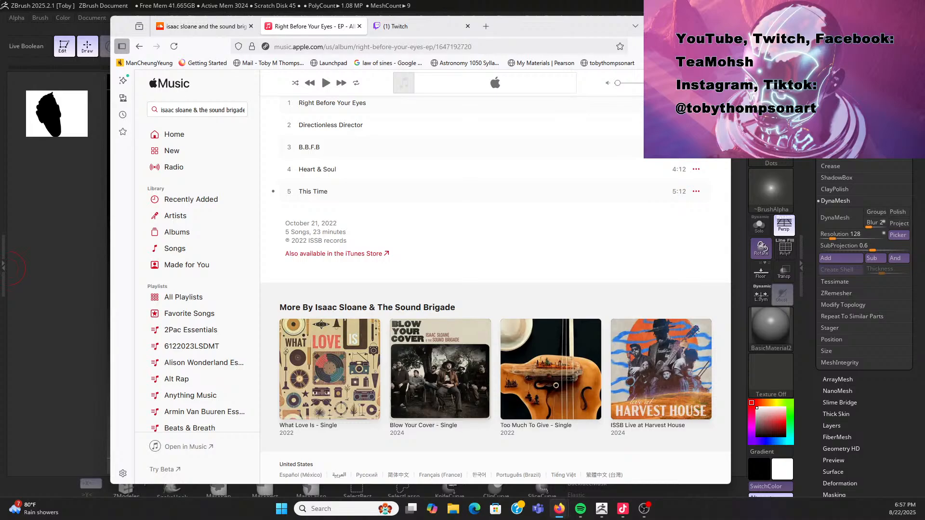
{"action": "left_click", "coordinate": [98, 348]}
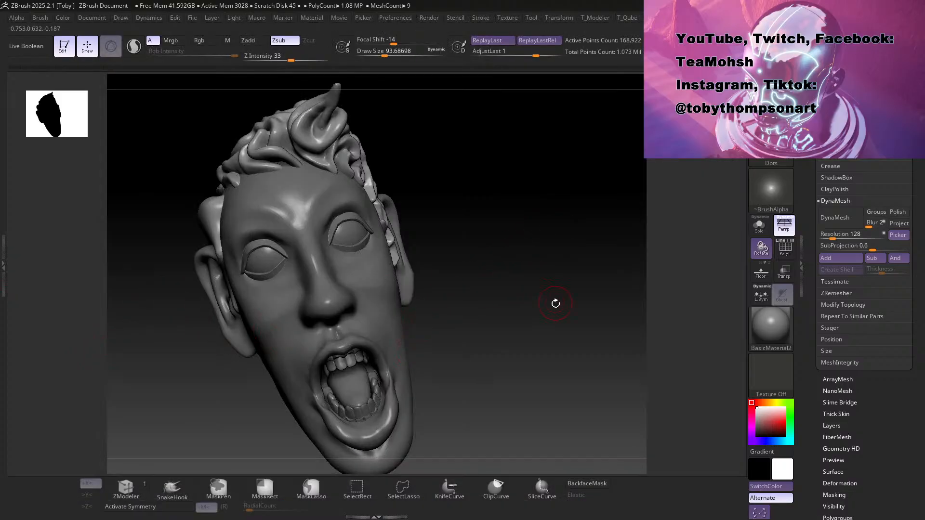
Step: Define the notches and tip of the lowest sideburn curl with DamStandard and smooth its end
{"action": "left_click_drag", "start_coordinate": [541, 320], "coordinate": [498, 402]}
{"action": "mouse_move", "coordinate": [396, 260]}
{"action": "left_mouse_down"}
{"action": "mouse_move", "coordinate": [395, 270]}
{"action": "mouse_move", "coordinate": [408, 264]}
{"action": "left_mouse_up"}
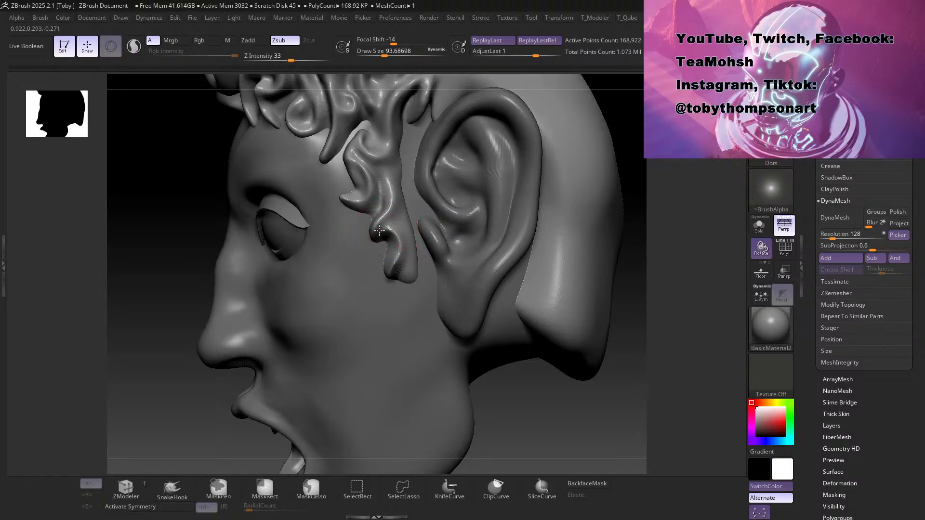
{"action": "mouse_move", "coordinate": [381, 232]}
{"action": "left_mouse_down"}
{"action": "mouse_move", "coordinate": [400, 244]}
{"action": "mouse_move", "coordinate": [394, 259]}
{"action": "mouse_move", "coordinate": [385, 256]}
{"action": "mouse_move", "coordinate": [382, 286]}
{"action": "left_mouse_up"}
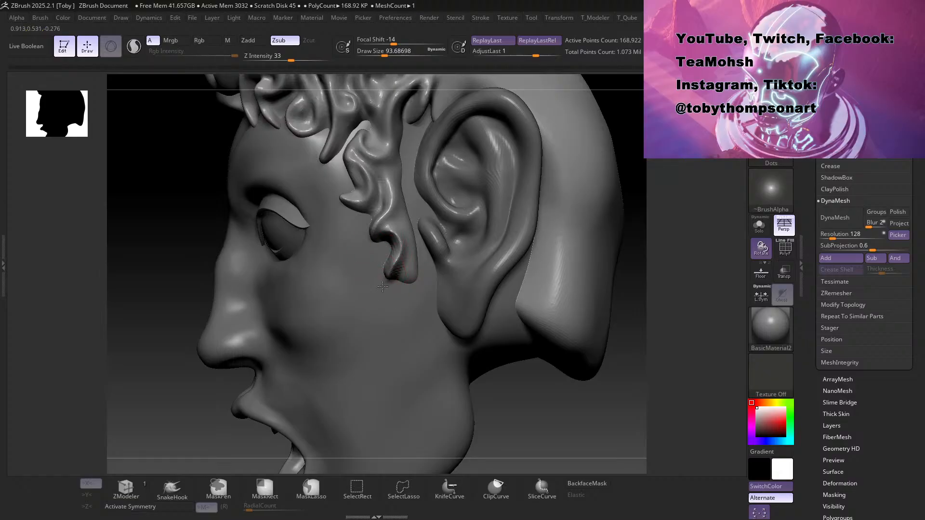
{"action": "left_click_drag", "start_coordinate": [511, 425], "coordinate": [536, 383]}
{"action": "left_click_drag", "start_coordinate": [394, 269], "coordinate": [386, 284], "text": "shift"}
{"action": "left_click_drag", "start_coordinate": [568, 272], "coordinate": [537, 304]}
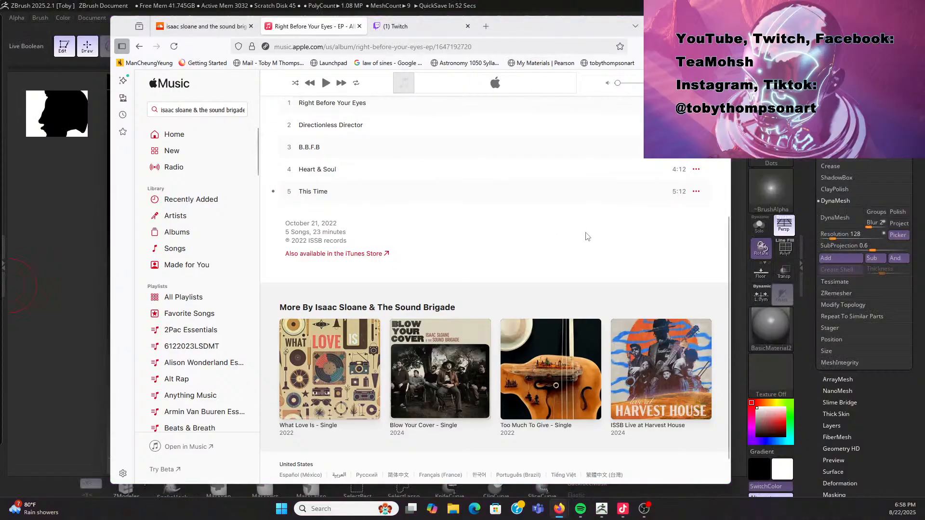
Step: Play the album ISSB Live at Harvest House in Apple Music in the browser and return to ZBrush
{"action": "scroll", "coordinate": [587, 236], "scroll_direction": "up", "scroll_amount": 4}
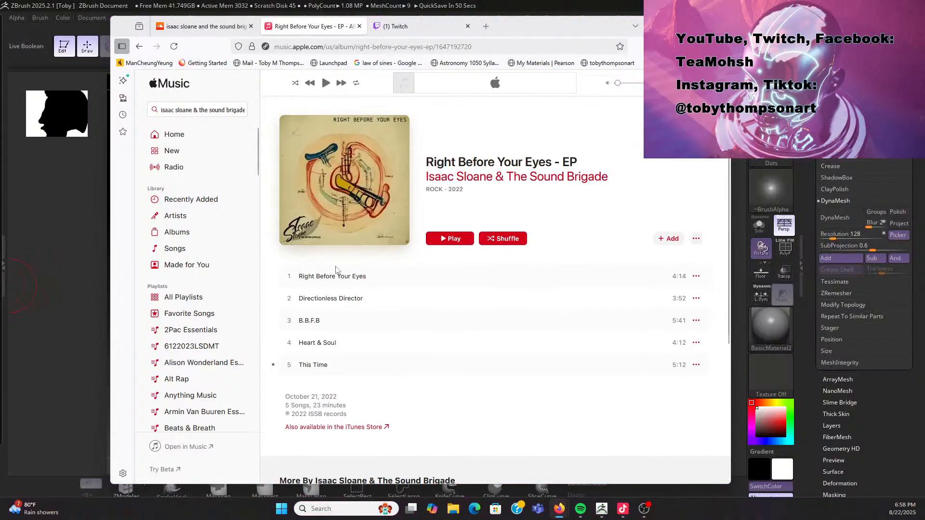
{"action": "scroll", "coordinate": [652, 356], "scroll_direction": "down", "scroll_amount": 5}
{"action": "left_click", "coordinate": [651, 356]}
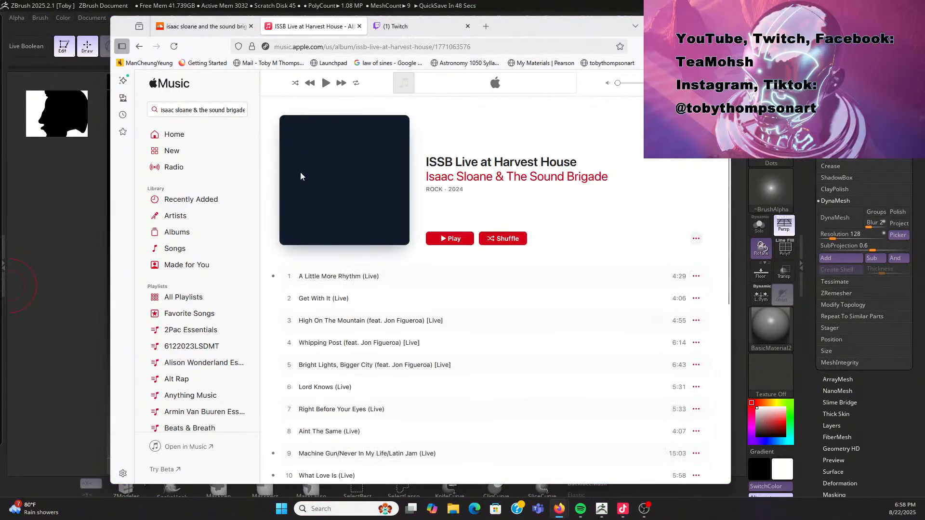
{"action": "left_click", "coordinate": [452, 239]}
{"action": "scroll", "coordinate": [453, 289], "scroll_direction": "down", "scroll_amount": 2}
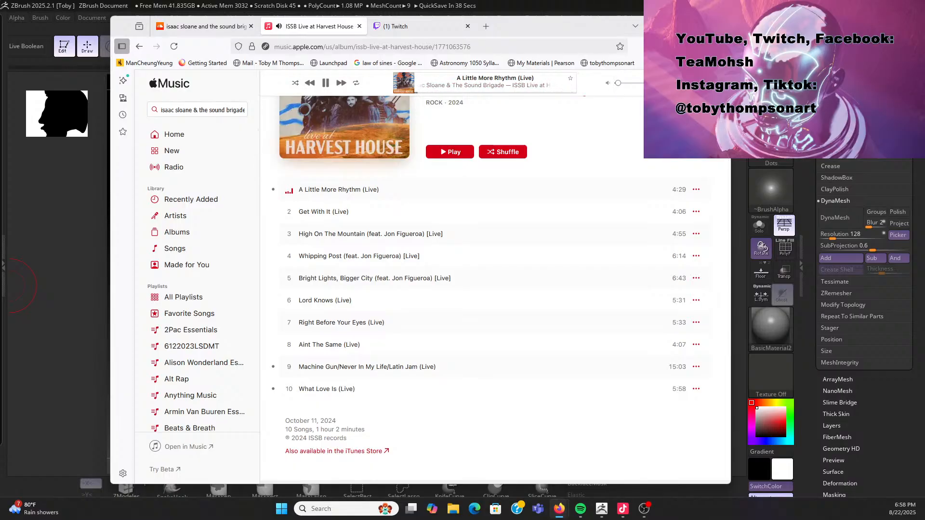
{"action": "left_click", "coordinate": [675, 26]}
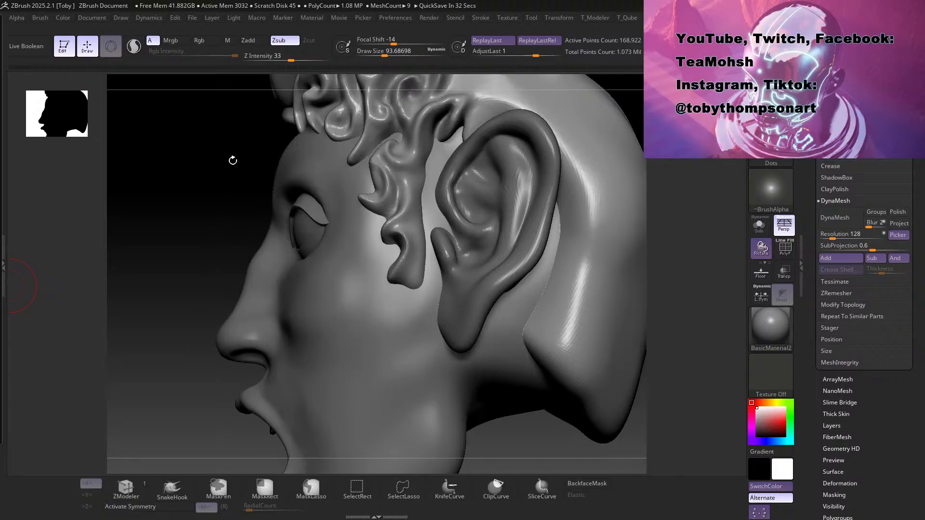
Step: Build up the lowest sideburn curl with the Standard brush at Draw Size about 71 and Z Intensity 25
{"action": "mouse_move", "coordinate": [184, 366]}
{"action": "left_mouse_down"}
{"action": "mouse_move", "coordinate": [237, 373]}
{"action": "mouse_move", "coordinate": [192, 391]}
{"action": "left_mouse_up"}
{"action": "left_click_drag", "start_coordinate": [524, 408], "coordinate": [454, 438]}
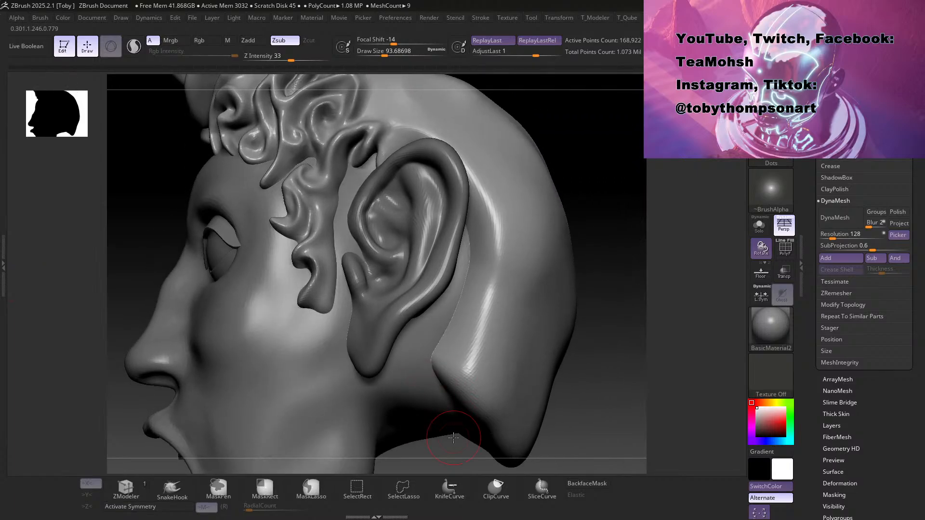
{"action": "left_click_drag", "start_coordinate": [316, 284], "coordinate": [310, 295]}
{"action": "key", "text": "b"}
{"action": "key", "text": "s"}
{"action": "key", "text": "t"}
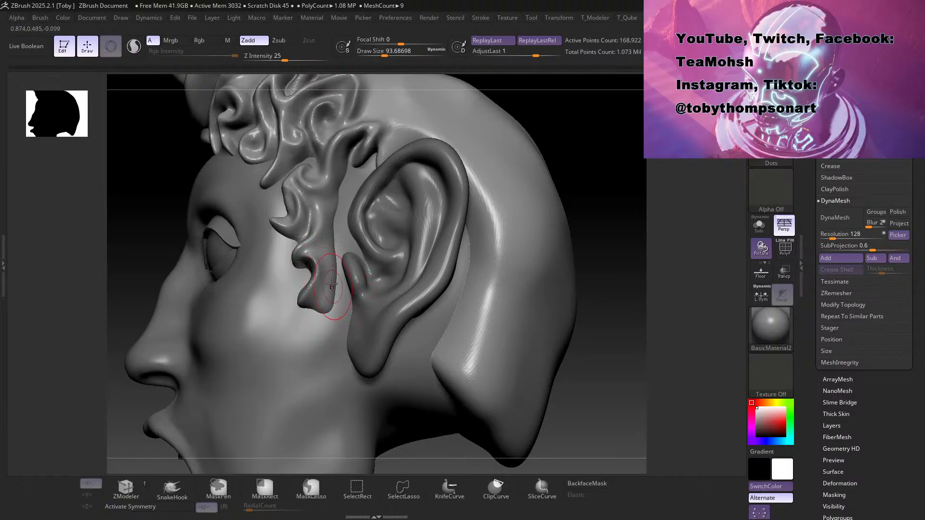
{"action": "key", "text": "s"}
{"action": "mouse_move", "coordinate": [332, 292]}
{"action": "left_mouse_down"}
{"action": "mouse_move", "coordinate": [322, 293]}
{"action": "mouse_move", "coordinate": [323, 266]}
{"action": "left_mouse_up"}
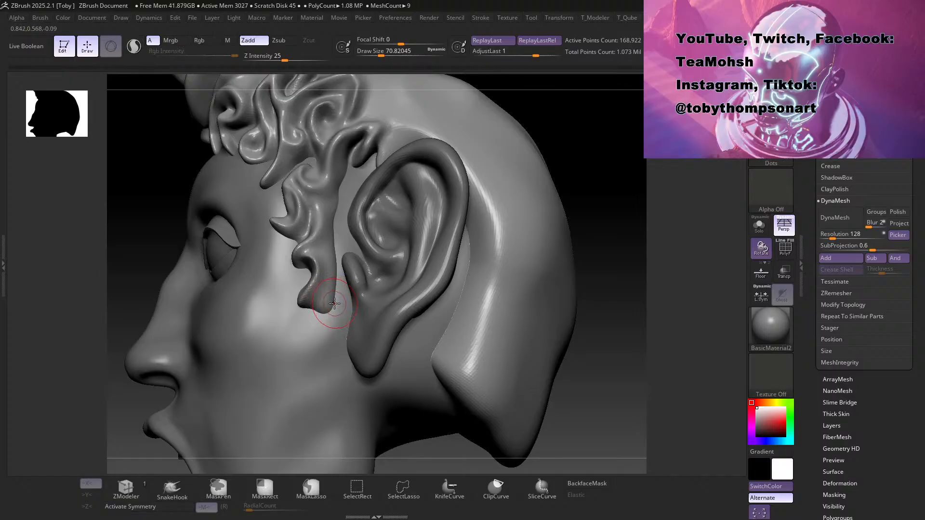
Step: Sharpen the sideburn tip with DamStandard and fill its ear-side edge with the Standard brush
{"action": "key", "text": "b"}
{"action": "key", "text": "d"}
{"action": "key", "text": "s"}
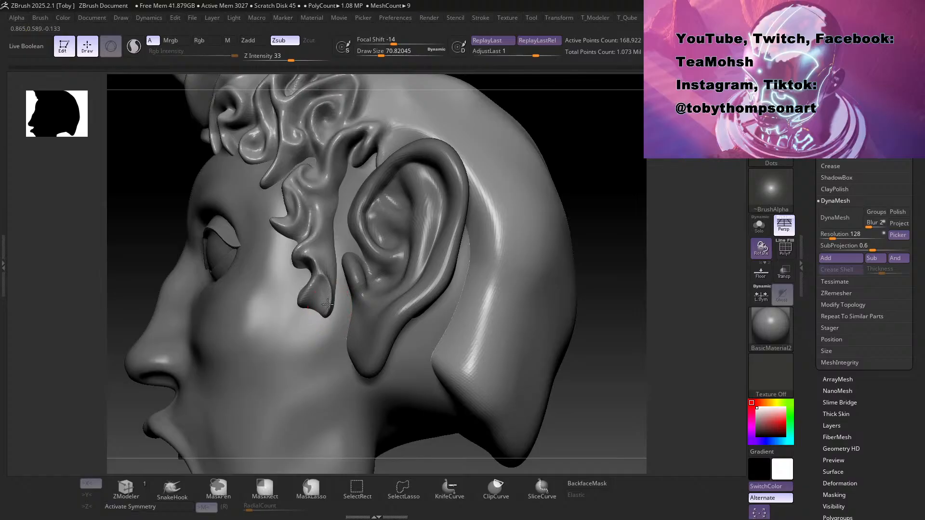
{"action": "key", "text": "b"}
{"action": "key", "text": "s"}
{"action": "key", "text": "t"}
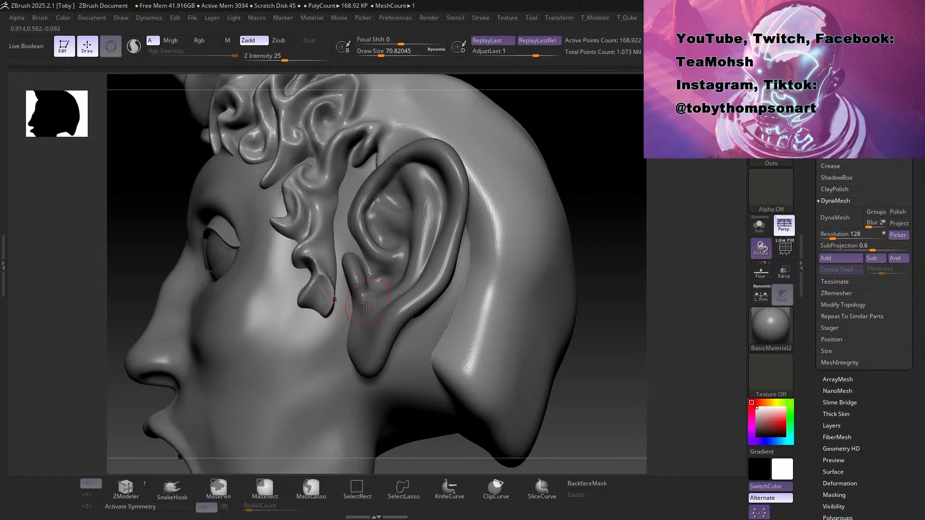
Step: Cut a crease up through the sideburn tip with DamStandard at Z Intensity 33
{"action": "key", "text": "b"}
{"action": "key", "text": "d"}
{"action": "key", "text": "s"}
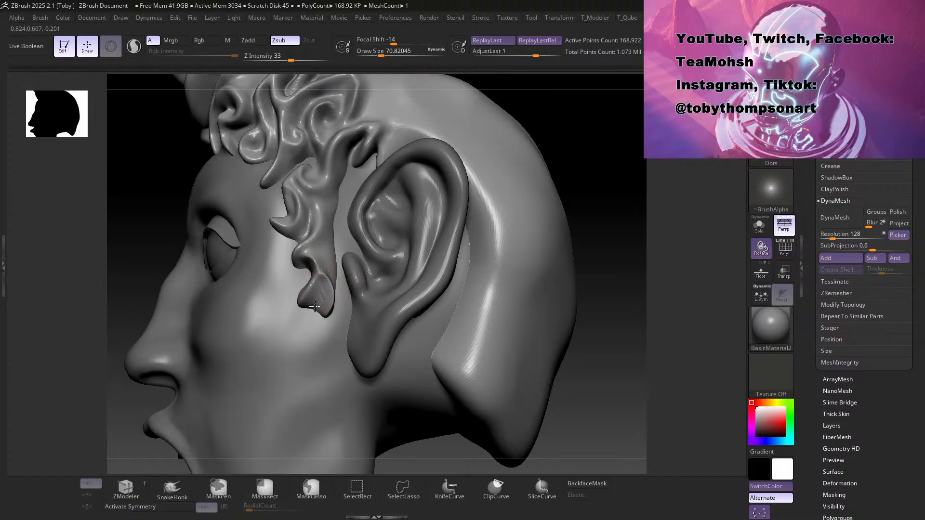
{"action": "left_click_drag", "start_coordinate": [315, 301], "coordinate": [320, 289]}
{"action": "left_click_drag", "start_coordinate": [615, 254], "coordinate": [590, 289]}
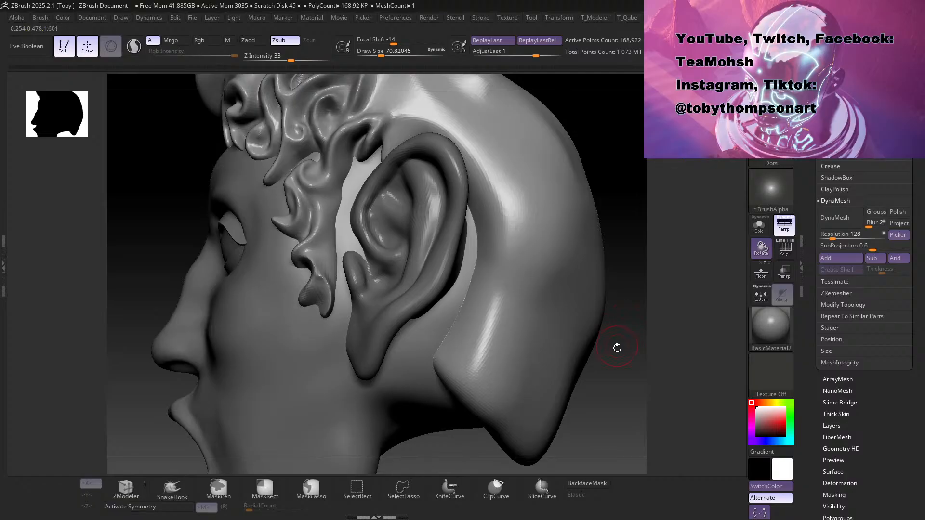
Step: Thicken the lower ear-side edge of the sideburn with the Inflate brush at Z Intensity 10 and Draw Size about 71
{"action": "left_click_drag", "start_coordinate": [617, 348], "coordinate": [619, 348]}
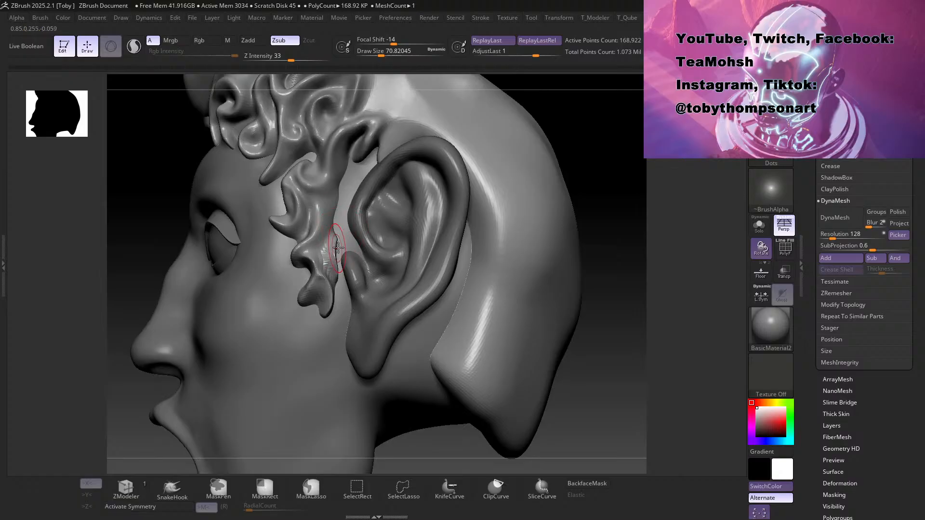
{"action": "key", "text": "b"}
{"action": "key", "text": "i"}
{"action": "key", "text": "n"}
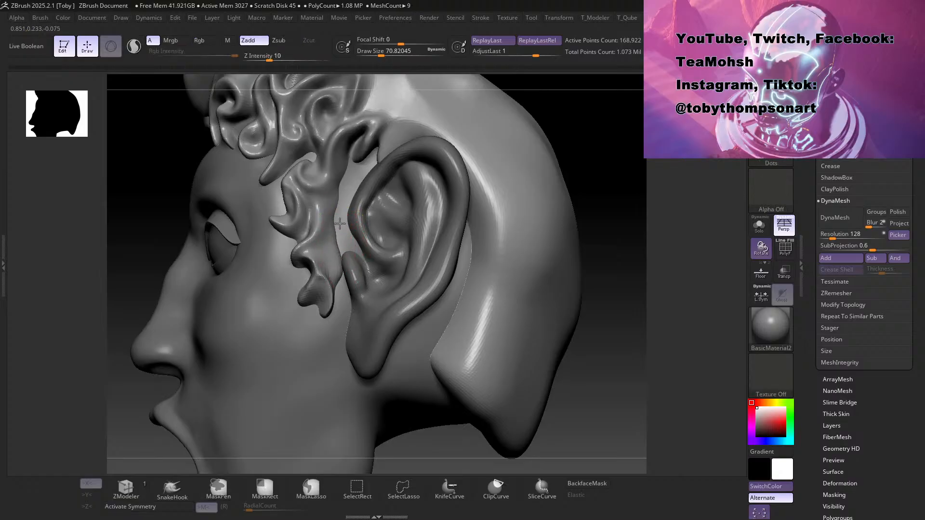
{"action": "mouse_move", "coordinate": [342, 278]}
{"action": "left_mouse_down"}
{"action": "mouse_move", "coordinate": [338, 212]}
{"action": "mouse_move", "coordinate": [343, 280]}
{"action": "left_mouse_up"}
{"action": "left_click_drag", "start_coordinate": [341, 233], "coordinate": [344, 270]}
{"action": "left_click_drag", "start_coordinate": [339, 210], "coordinate": [344, 245]}
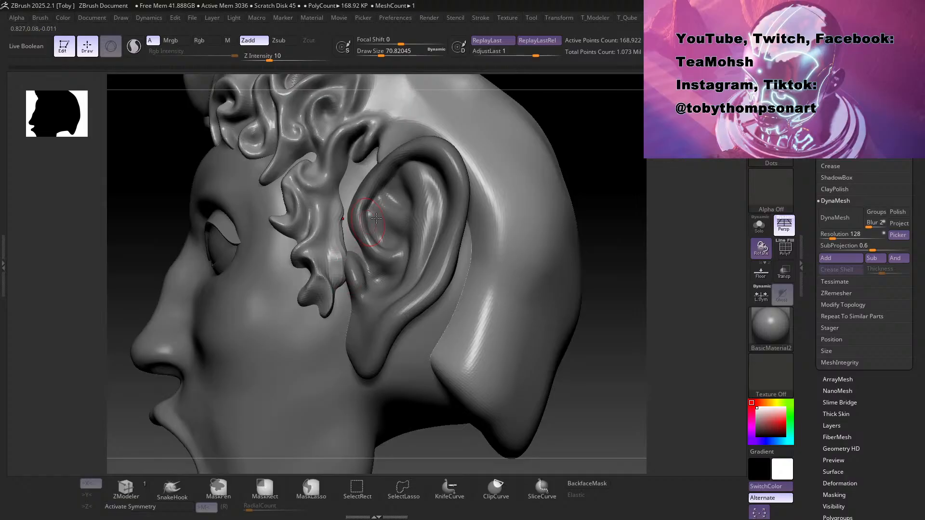
Step: Adjust the sideburn's ear-side edge with the Move brush at Z Intensity 51 and pull its lowest tip toward the face
{"action": "key", "text": "b"}
{"action": "key", "text": "m"}
{"action": "key", "text": "v"}
{"action": "left_click_drag", "start_coordinate": [351, 260], "coordinate": [344, 283]}
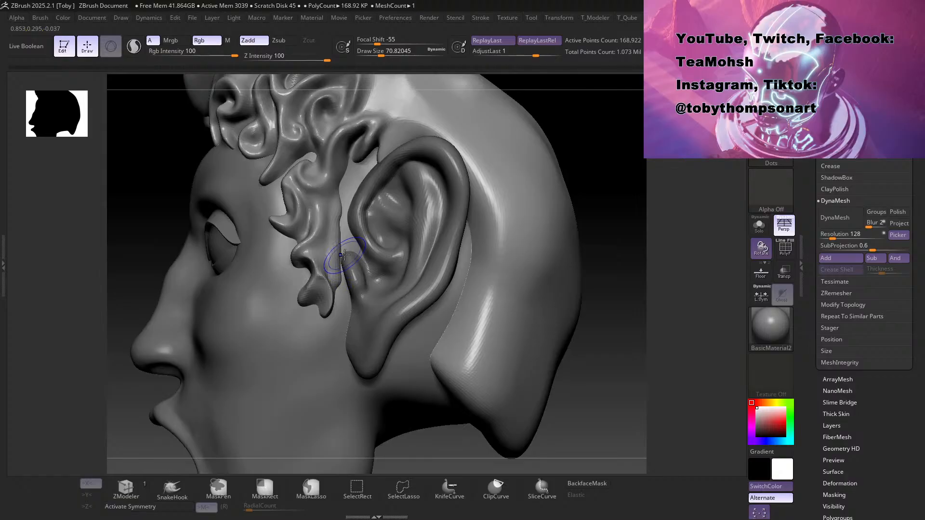
{"action": "mouse_move", "coordinate": [596, 183]}
{"action": "left_mouse_down"}
{"action": "mouse_move", "coordinate": [560, 153]}
{"action": "mouse_move", "coordinate": [545, 196]}
{"action": "mouse_move", "coordinate": [551, 355]}
{"action": "left_mouse_up"}
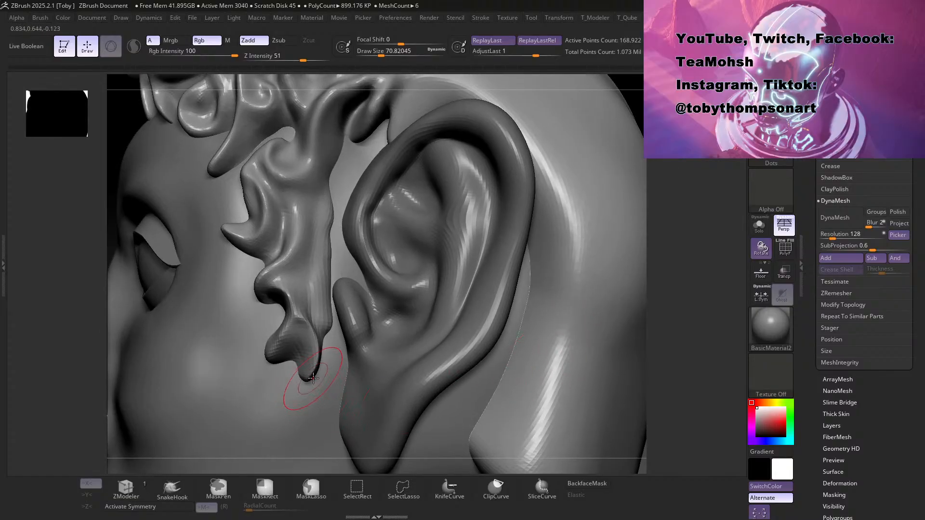
{"action": "mouse_move", "coordinate": [319, 378]}
{"action": "left_mouse_down"}
{"action": "mouse_move", "coordinate": [217, 355]}
{"action": "mouse_move", "coordinate": [232, 334]}
{"action": "mouse_move", "coordinate": [258, 333]}
{"action": "mouse_move", "coordinate": [255, 341]}
{"action": "left_mouse_up"}
Step: Carve a short crease along the face-side curl in the middle of the sideburn with DamStandard at Z Intensity 33
{"action": "mouse_move", "coordinate": [679, 289]}
{"action": "left_mouse_down"}
{"action": "mouse_move", "coordinate": [494, 370]}
{"action": "mouse_move", "coordinate": [597, 361]}
{"action": "left_mouse_up"}
{"action": "left_click_drag", "start_coordinate": [472, 385], "coordinate": [441, 241], "text": "alt"}
{"action": "left_click_drag", "start_coordinate": [472, 351], "coordinate": [407, 374]}
{"action": "left_click_drag", "start_coordinate": [409, 384], "coordinate": [496, 360], "text": "alt"}
{"action": "left_click_drag", "start_coordinate": [554, 367], "coordinate": [507, 429]}
{"action": "mouse_move", "coordinate": [611, 317]}
{"action": "left_mouse_down"}
{"action": "mouse_move", "coordinate": [308, 297]}
{"action": "mouse_move", "coordinate": [326, 336]}
{"action": "left_mouse_up"}
{"action": "mouse_move", "coordinate": [554, 197]}
{"action": "left_mouse_down"}
{"action": "mouse_move", "coordinate": [511, 204]}
{"action": "mouse_move", "coordinate": [536, 209]}
{"action": "left_mouse_up"}
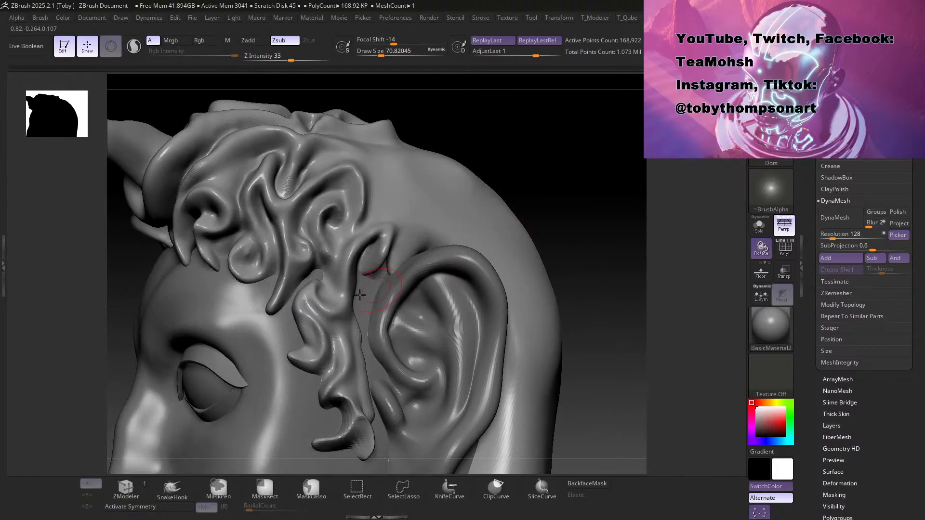
{"action": "mouse_move", "coordinate": [309, 306]}
{"action": "left_mouse_down"}
{"action": "mouse_move", "coordinate": [337, 353]}
{"action": "mouse_move", "coordinate": [307, 335]}
{"action": "left_mouse_up"}
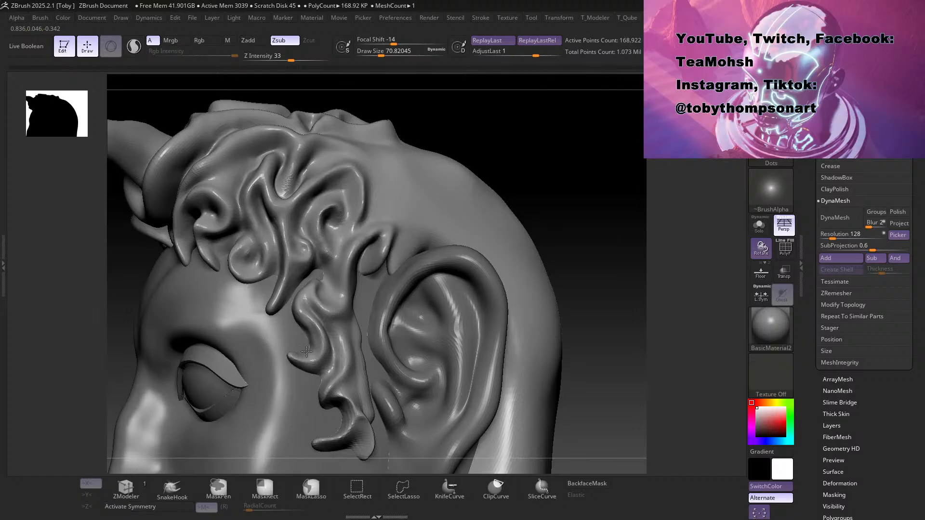
Step: Carve crisper grooves around the curls and sideburn lock at the temple with the subtractive brush at intensity 33
{"action": "left_click_drag", "start_coordinate": [307, 334], "coordinate": [302, 328]}
{"action": "left_click_drag", "start_coordinate": [527, 165], "coordinate": [482, 207]}
{"action": "left_click_drag", "start_coordinate": [299, 322], "coordinate": [292, 312]}
{"action": "left_click_drag", "start_coordinate": [465, 194], "coordinate": [392, 233]}
{"action": "left_click_drag", "start_coordinate": [292, 309], "coordinate": [294, 293]}
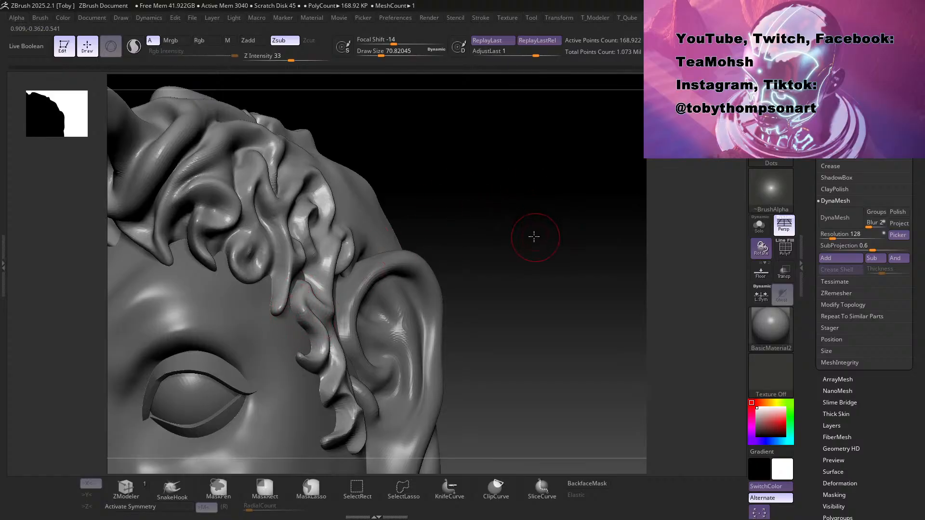
{"action": "left_click_drag", "start_coordinate": [535, 237], "coordinate": [519, 186]}
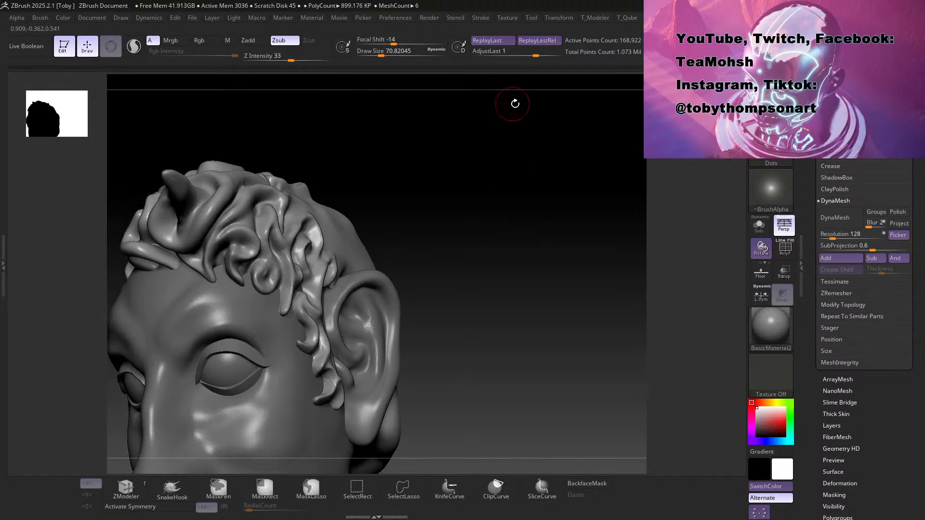
{"action": "mouse_move", "coordinate": [495, 240]}
{"action": "left_mouse_down"}
{"action": "mouse_move", "coordinate": [453, 279]}
{"action": "mouse_move", "coordinate": [491, 238]}
{"action": "mouse_move", "coordinate": [468, 237]}
{"action": "mouse_move", "coordinate": [484, 238]}
{"action": "mouse_move", "coordinate": [469, 239]}
{"action": "mouse_move", "coordinate": [457, 255]}
{"action": "left_mouse_up"}
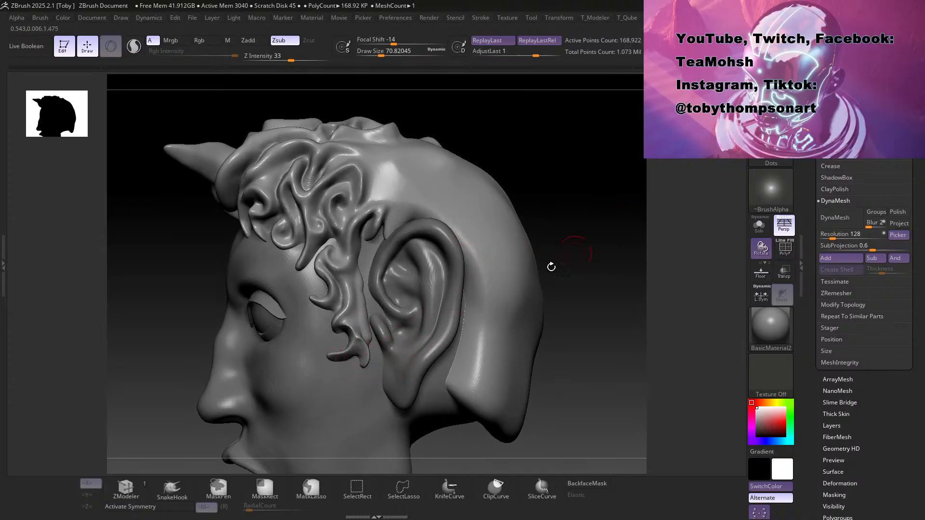
{"action": "mouse_move", "coordinate": [600, 376]}
{"action": "left_mouse_down"}
{"action": "mouse_move", "coordinate": [592, 384]}
{"action": "mouse_move", "coordinate": [569, 329]}
{"action": "left_mouse_up"}
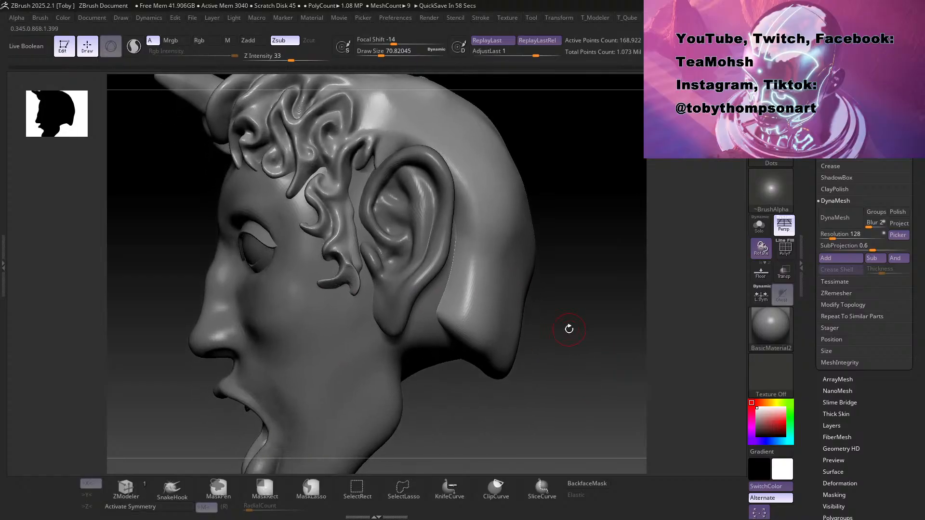
Step: Enlarge the brush to a draw size of about 101 and pull the lower tips of the sideburn lock into sharper curls
{"action": "key", "text": "shift"}
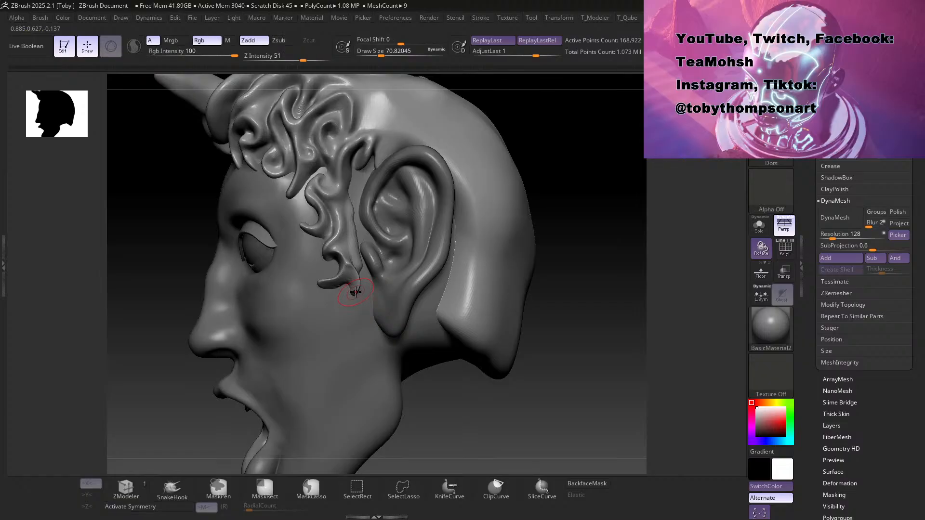
{"action": "key", "text": "s"}
{"action": "left_click_drag", "start_coordinate": [433, 400], "coordinate": [437, 401]}
{"action": "mouse_move", "coordinate": [354, 293]}
{"action": "left_mouse_down", "text": "shift"}
{"action": "mouse_move", "coordinate": [356, 275]}
{"action": "mouse_move", "coordinate": [347, 280]}
{"action": "left_mouse_up", "text": "shift"}
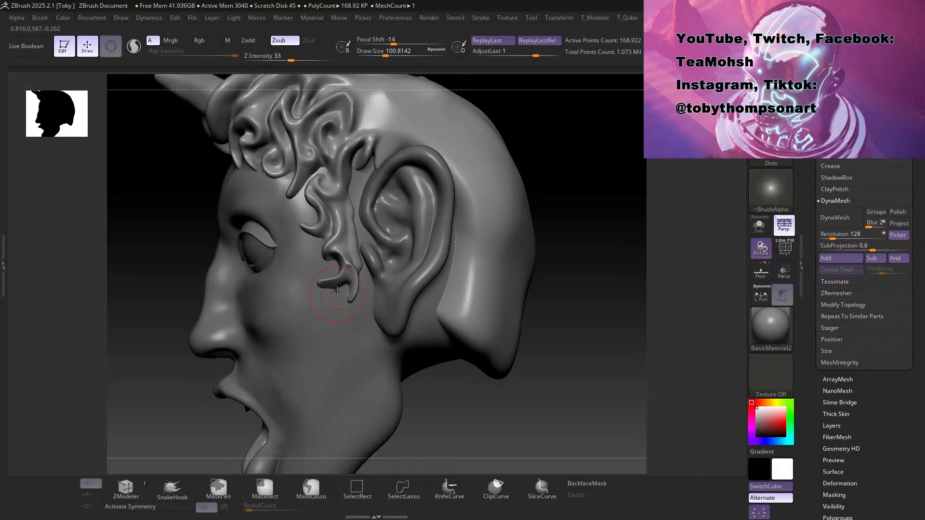
{"action": "mouse_move", "coordinate": [599, 263]}
{"action": "left_mouse_down"}
{"action": "mouse_move", "coordinate": [585, 318]}
{"action": "mouse_move", "coordinate": [340, 255]}
{"action": "left_mouse_up"}
{"action": "left_click_drag", "start_coordinate": [542, 415], "coordinate": [427, 426]}
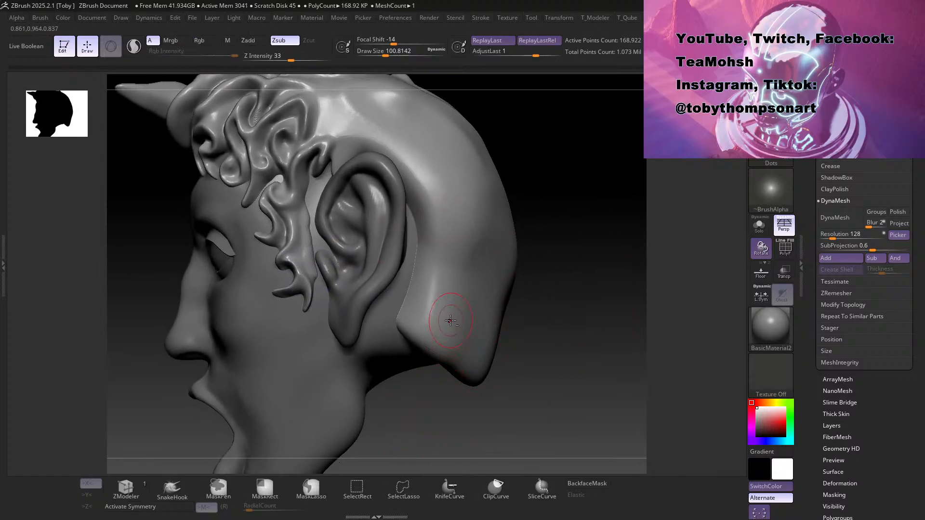
{"action": "left_click_drag", "start_coordinate": [461, 419], "coordinate": [456, 452]}
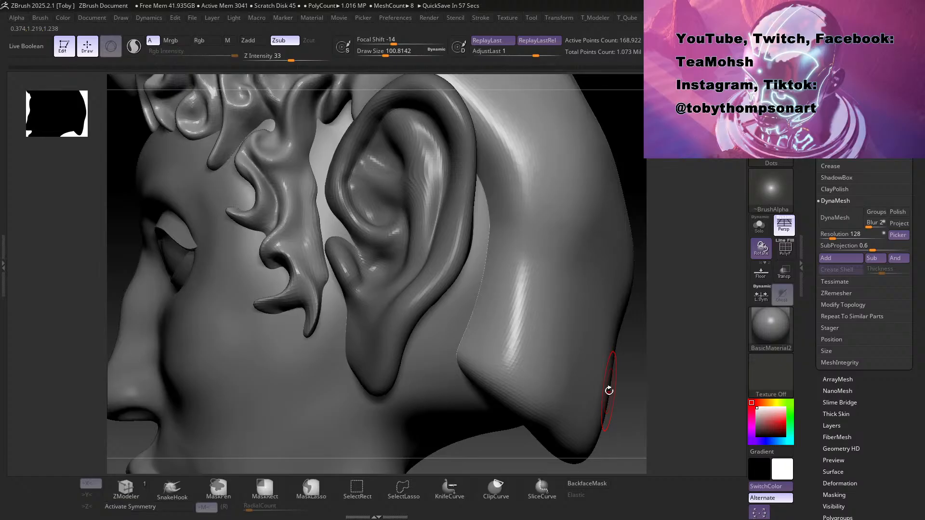
Step: Reduce the draw size to about 71 and carve along the lower sideburn lock's edge beside the ear
{"action": "left_click_drag", "start_coordinate": [633, 390], "coordinate": [549, 304], "text": "alt"}
{"action": "left_click_drag", "start_coordinate": [580, 378], "coordinate": [579, 401], "text": "alt"}
{"action": "left_click_drag", "start_coordinate": [467, 452], "coordinate": [448, 394], "text": "alt"}
{"action": "mouse_move", "coordinate": [550, 320]}
{"action": "left_mouse_down"}
{"action": "mouse_move", "coordinate": [562, 383]}
{"action": "mouse_move", "coordinate": [577, 377]}
{"action": "mouse_move", "coordinate": [569, 376]}
{"action": "mouse_move", "coordinate": [569, 421]}
{"action": "left_mouse_up"}
{"action": "key", "text": "s"}
{"action": "left_click", "coordinate": [570, 375]}
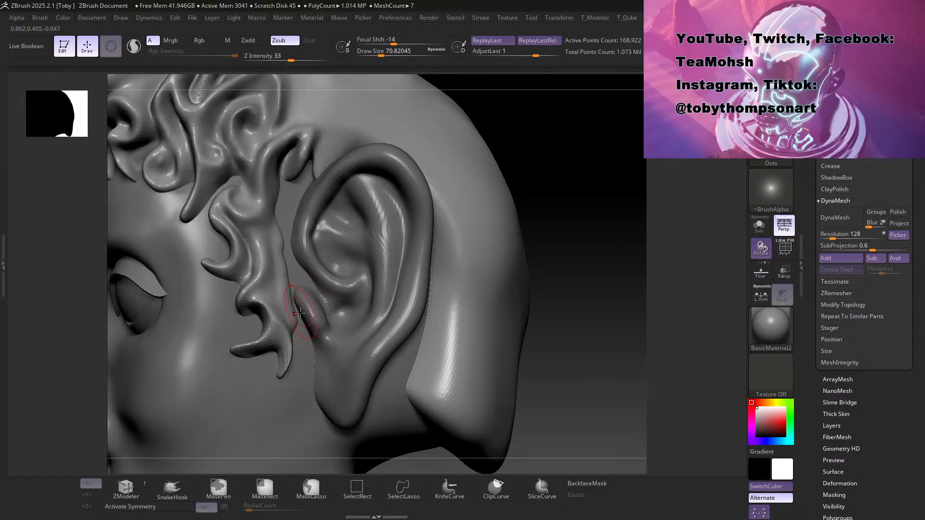
{"action": "left_click_drag", "start_coordinate": [280, 324], "coordinate": [282, 311]}
Step: Build up a raised strand on the lower sideburn lock with the Standard brush, reducing the draw size to about 41
{"action": "key", "text": "b"}
{"action": "key", "text": "s"}
{"action": "key", "text": "t"}
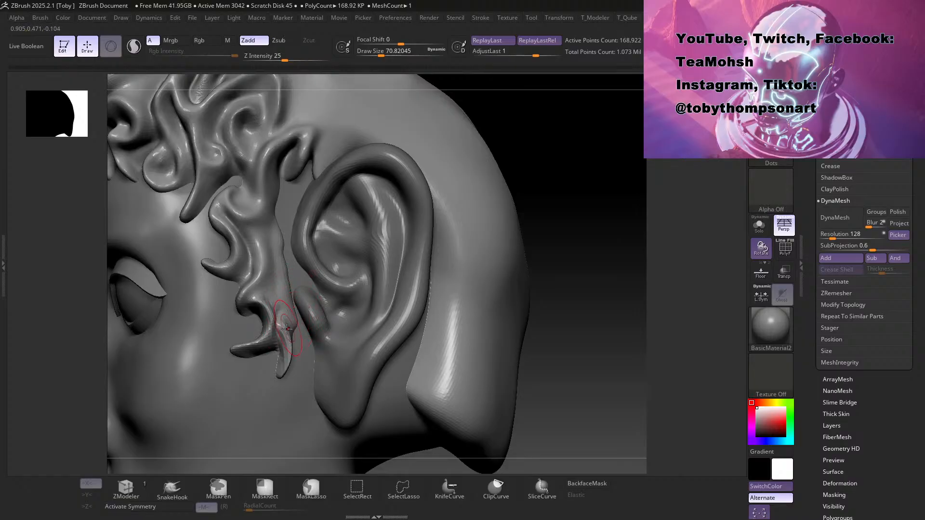
{"action": "left_click_drag", "start_coordinate": [287, 311], "coordinate": [289, 297]}
{"action": "key", "text": "s"}
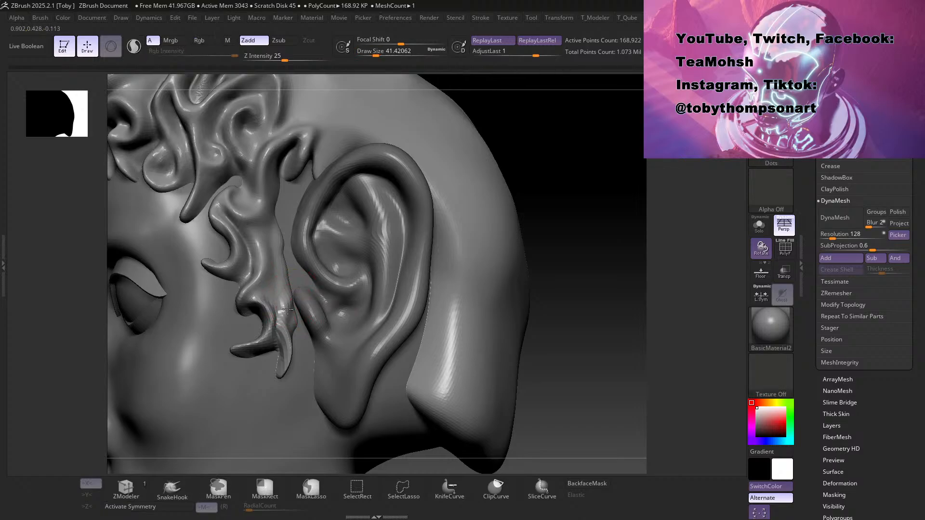
{"action": "mouse_move", "coordinate": [545, 258]}
{"action": "left_mouse_down"}
{"action": "mouse_move", "coordinate": [570, 273]}
{"action": "mouse_move", "coordinate": [559, 270]}
{"action": "left_mouse_up"}
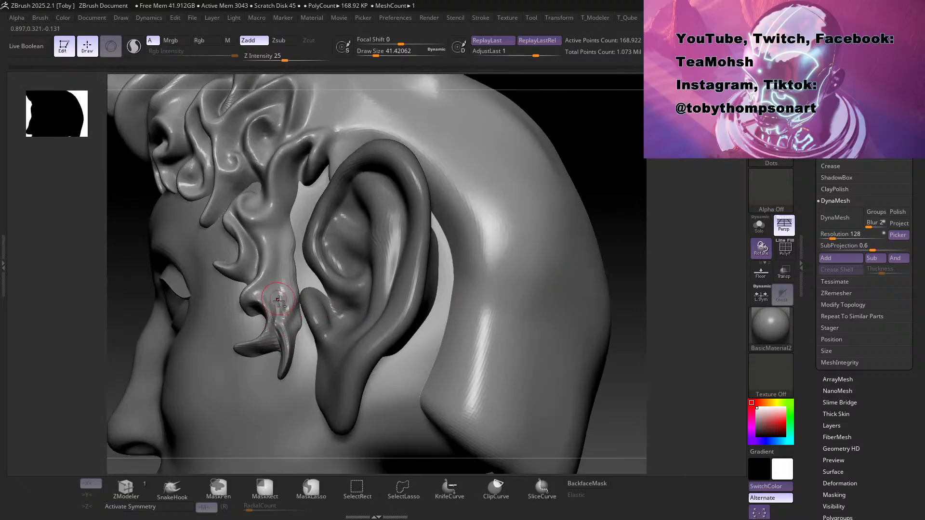
Step: Subdivide the hair mesh once and build up finer strand ridges along the lower sideburn lock
{"action": "key", "text": "ctrl+d"}
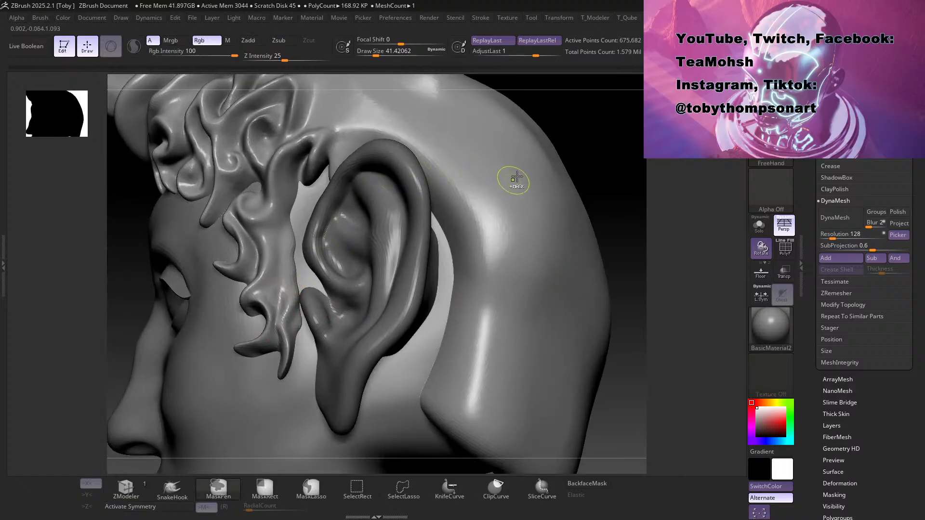
{"action": "left_click_drag", "start_coordinate": [600, 148], "coordinate": [290, 278]}
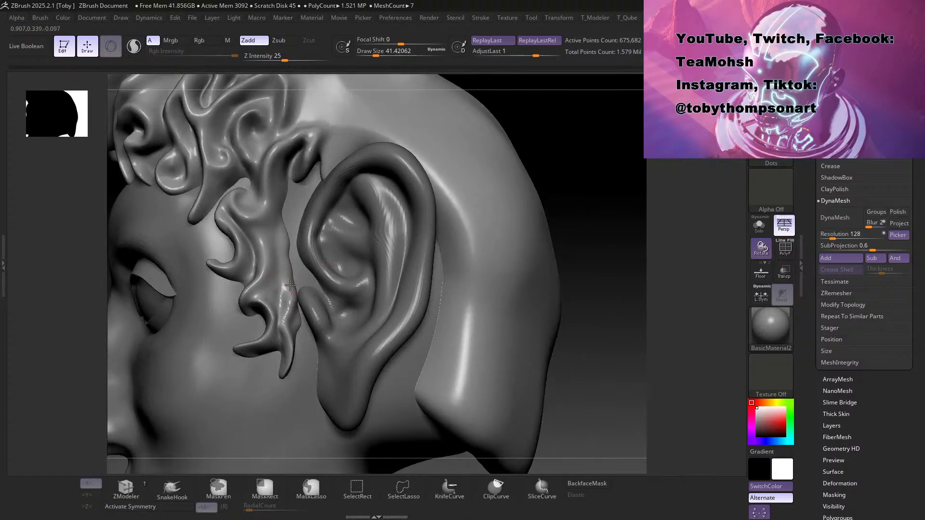
{"action": "left_click_drag", "start_coordinate": [600, 307], "coordinate": [595, 317]}
{"action": "left_click_drag", "start_coordinate": [302, 333], "coordinate": [297, 330]}
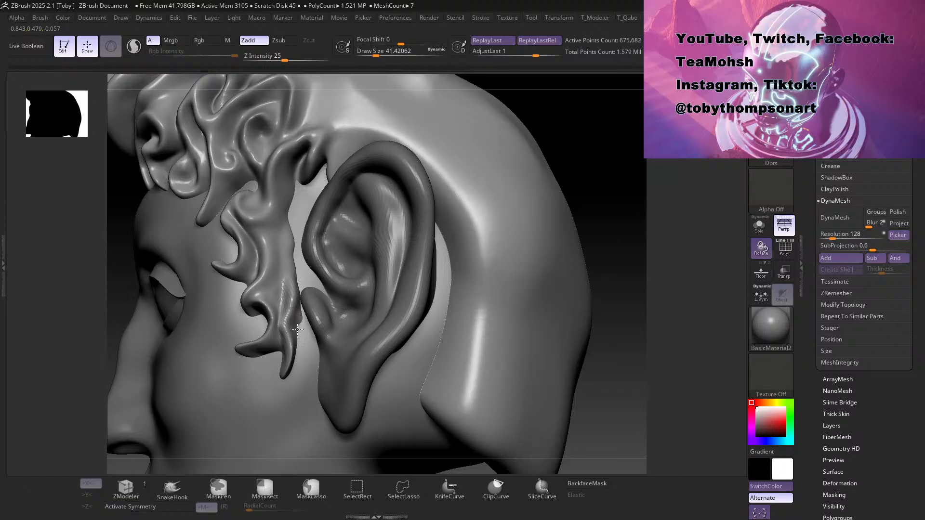
{"action": "mouse_move", "coordinate": [573, 214]}
{"action": "left_mouse_down"}
{"action": "mouse_move", "coordinate": [601, 212]}
{"action": "mouse_move", "coordinate": [524, 246]}
{"action": "left_mouse_up"}
{"action": "mouse_move", "coordinate": [288, 285]}
{"action": "left_mouse_down"}
{"action": "mouse_move", "coordinate": [285, 296]}
{"action": "mouse_move", "coordinate": [284, 285]}
{"action": "mouse_move", "coordinate": [266, 294]}
{"action": "left_mouse_up"}
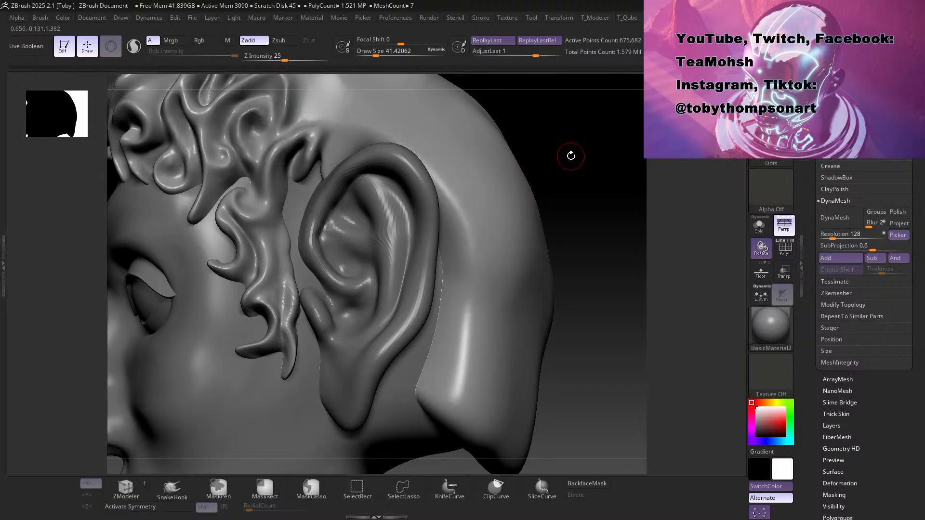
{"action": "left_click_drag", "start_coordinate": [584, 165], "coordinate": [577, 188]}
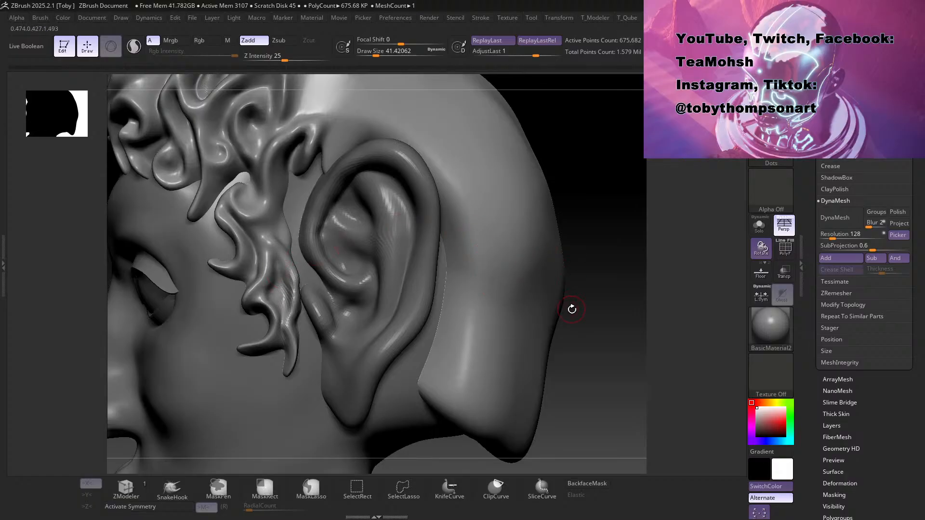
Step: Push the lower sideburn strands into a wavier S-curve using a draw size of about 116 and intensity 51
{"action": "key", "text": "s"}
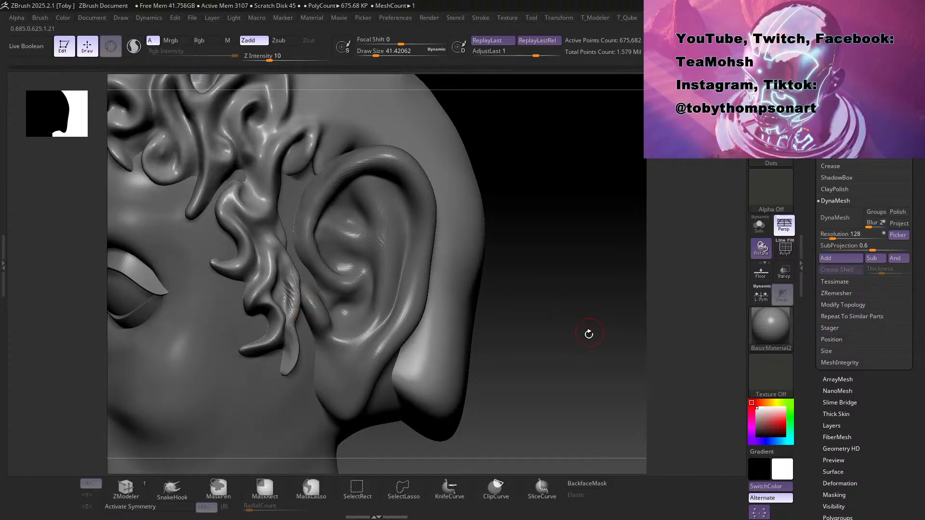
{"action": "mouse_move", "coordinate": [589, 331]}
{"action": "left_mouse_down"}
{"action": "mouse_move", "coordinate": [562, 336]}
{"action": "mouse_move", "coordinate": [574, 339]}
{"action": "left_mouse_up"}
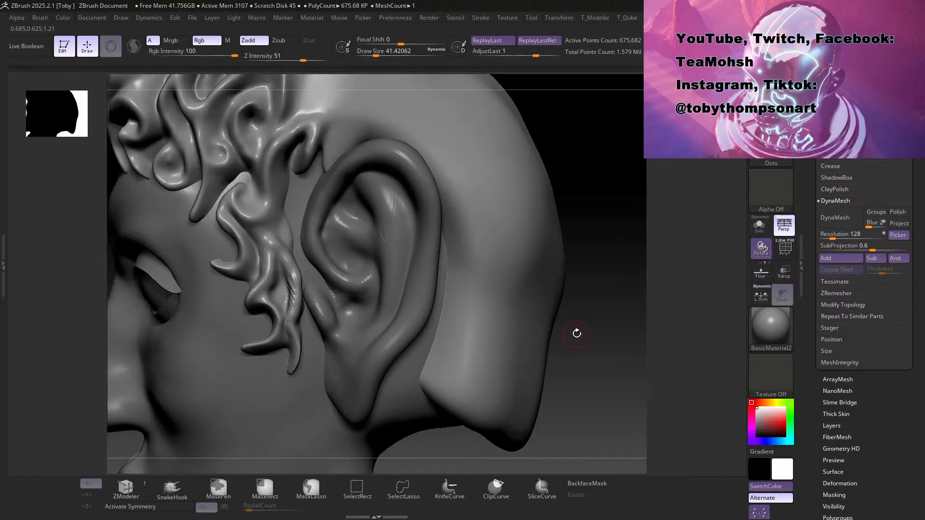
{"action": "key", "text": "s"}
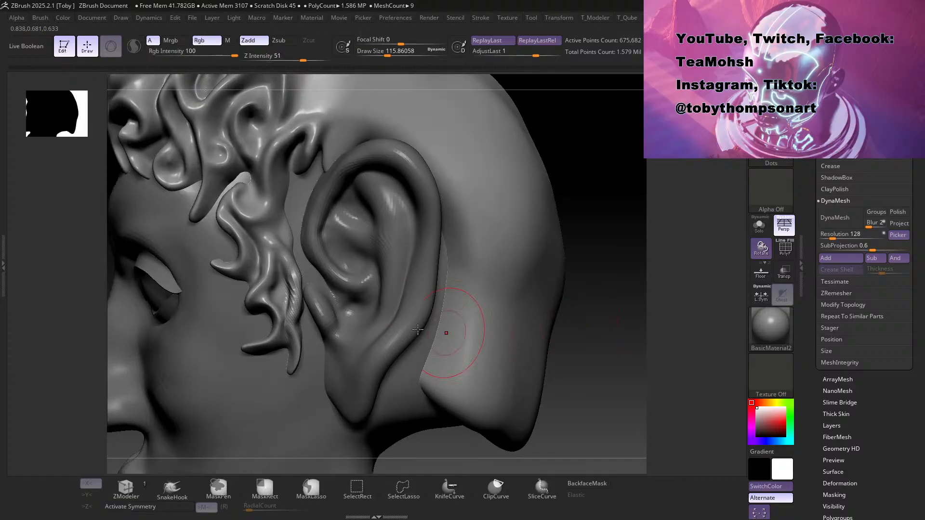
{"action": "left_click_drag", "start_coordinate": [300, 290], "coordinate": [308, 269]}
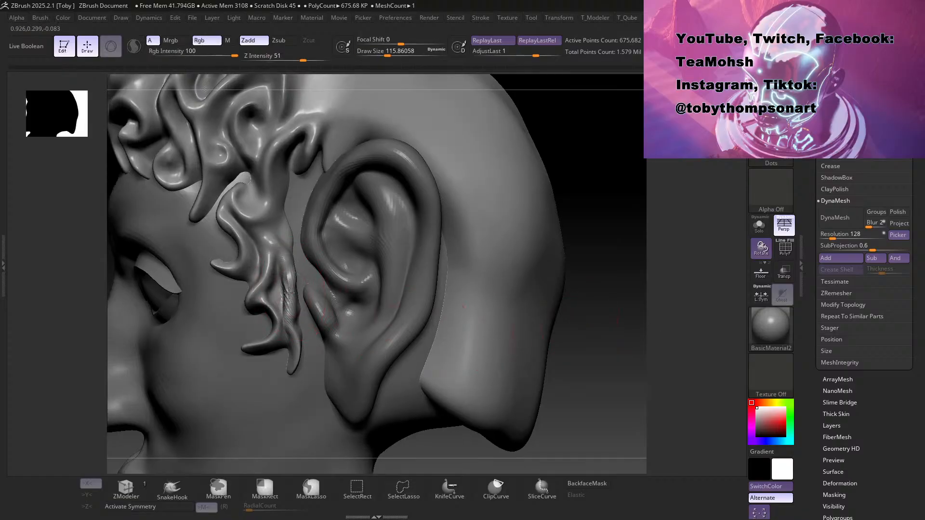
{"action": "mouse_move", "coordinate": [284, 251]}
{"action": "left_mouse_down"}
{"action": "mouse_move", "coordinate": [282, 289]}
{"action": "mouse_move", "coordinate": [305, 319]}
{"action": "mouse_move", "coordinate": [306, 339]}
{"action": "mouse_move", "coordinate": [302, 315]}
{"action": "left_mouse_up"}
{"action": "mouse_move", "coordinate": [298, 250]}
{"action": "left_mouse_down"}
{"action": "mouse_move", "coordinate": [292, 193]}
{"action": "mouse_move", "coordinate": [285, 229]}
{"action": "left_mouse_up"}
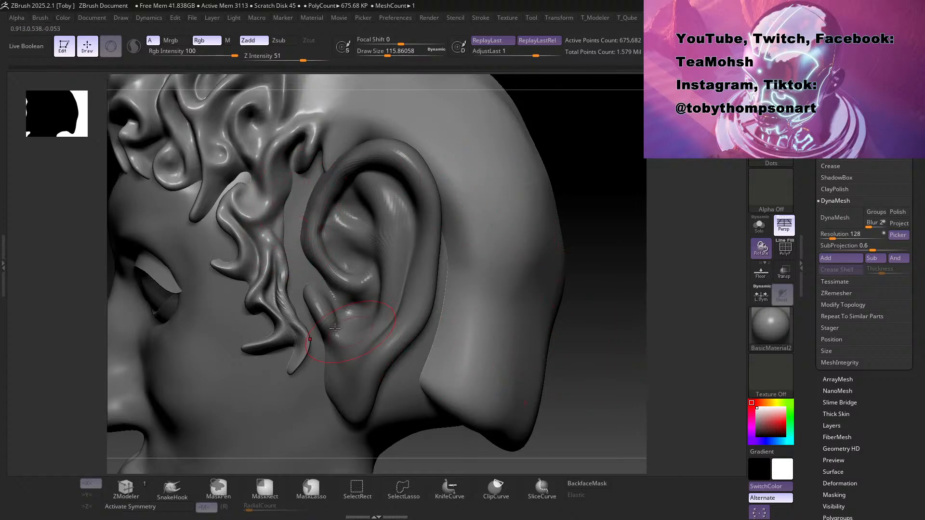
Step: Refine the sideburn lock's edge beside the ear with the large shaping brush, and switch back to the subtractive brush
{"action": "key", "text": "f"}
{"action": "left_click_drag", "start_coordinate": [593, 384], "coordinate": [559, 383]}
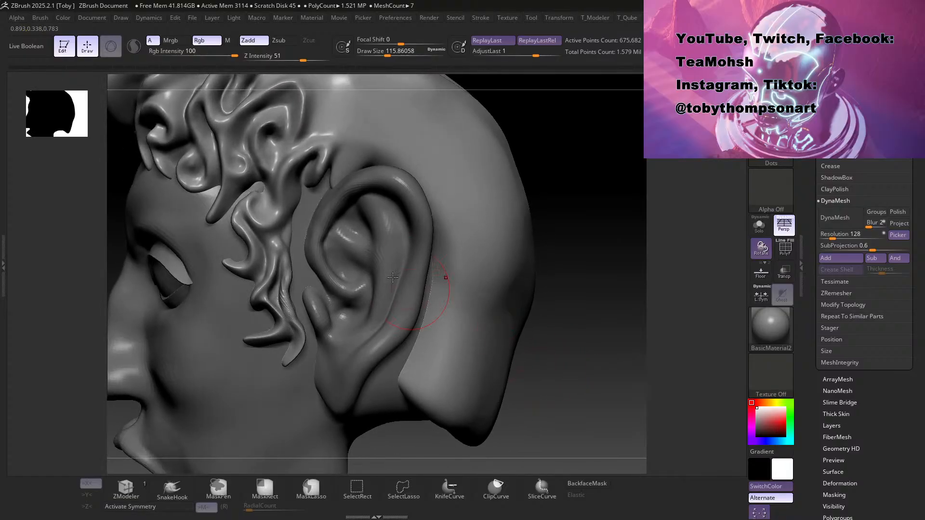
{"action": "left_click_drag", "start_coordinate": [293, 259], "coordinate": [303, 324]}
{"action": "mouse_move", "coordinate": [577, 329]}
{"action": "left_mouse_down"}
{"action": "mouse_move", "coordinate": [508, 329]}
{"action": "mouse_move", "coordinate": [579, 319]}
{"action": "left_mouse_up"}
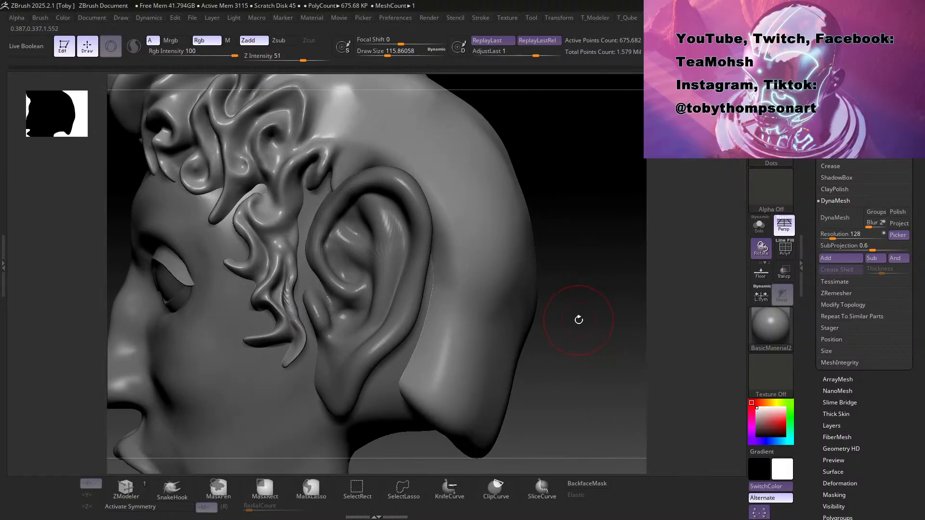
{"action": "key", "text": "3"}
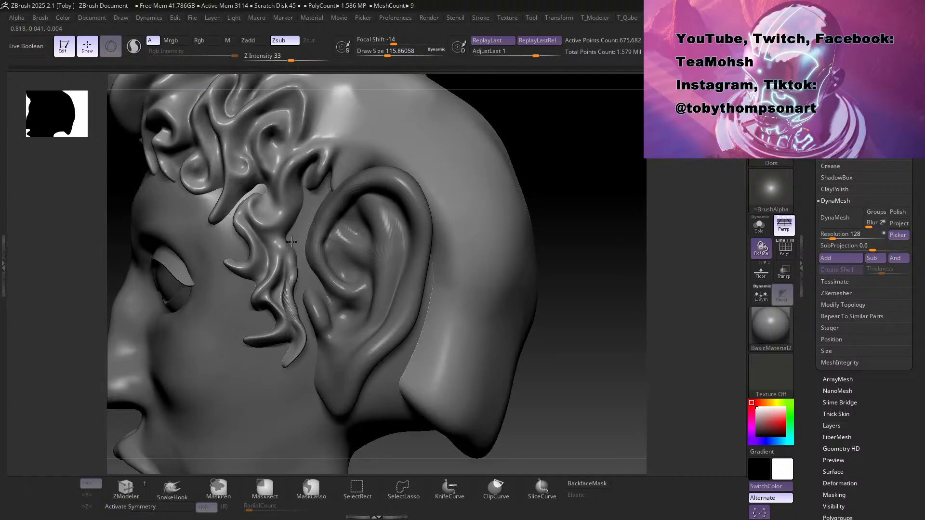
{"action": "left_click_drag", "start_coordinate": [584, 184], "coordinate": [498, 190]}
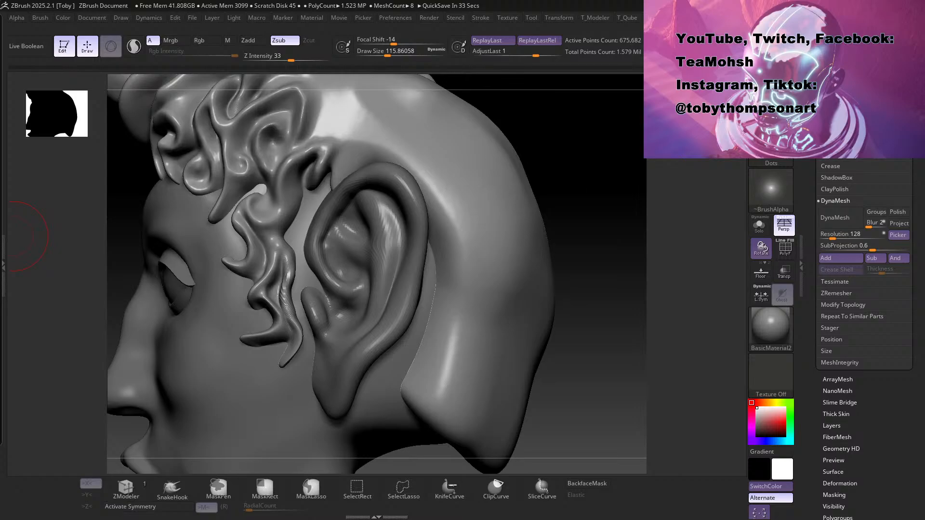
Step: Save the tool as PriestFace_Blockout_006.ztl and dismiss the extra save dialog
{"action": "scroll", "coordinate": [865, 338], "scroll_direction": "down", "scroll_amount": 2}
{"action": "scroll", "coordinate": [864, 337], "scroll_direction": "down", "scroll_amount": 4}
{"action": "scroll", "coordinate": [865, 337], "scroll_direction": "up", "scroll_amount": 20}
{"action": "key", "text": "ctrl+s"}
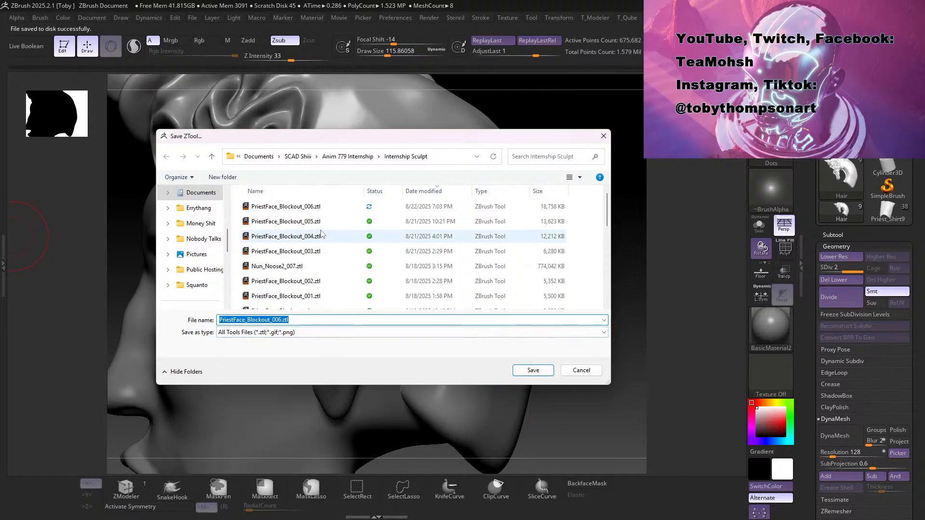
{"action": "scroll", "coordinate": [322, 234], "scroll_direction": "down", "scroll_amount": 3}
{"action": "scroll", "coordinate": [330, 212], "scroll_direction": "up", "scroll_amount": 3}
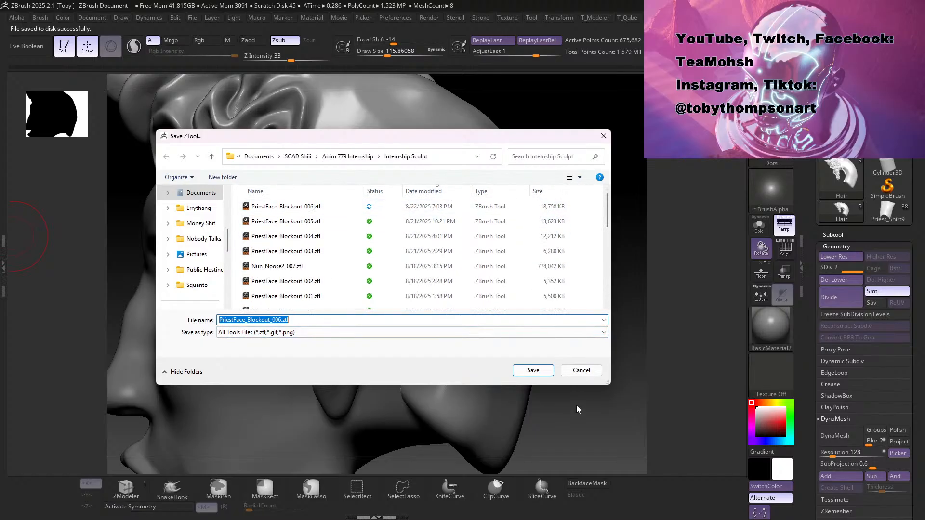
{"action": "left_click", "coordinate": [585, 374]}
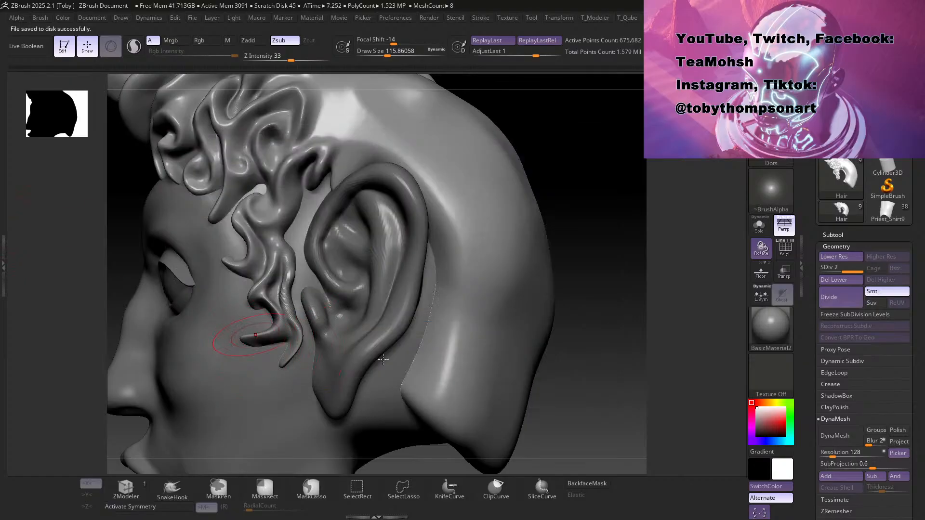
Step: Build up flowing strands through the middle of the sideburn lock with the Standard brush at a draw size of about 49
{"action": "mouse_move", "coordinate": [603, 422]}
{"action": "left_mouse_down"}
{"action": "mouse_move", "coordinate": [588, 372]}
{"action": "mouse_move", "coordinate": [580, 395]}
{"action": "mouse_move", "coordinate": [559, 386]}
{"action": "mouse_move", "coordinate": [583, 390]}
{"action": "mouse_move", "coordinate": [576, 378]}
{"action": "mouse_move", "coordinate": [573, 447]}
{"action": "mouse_move", "coordinate": [555, 471]}
{"action": "left_mouse_up"}
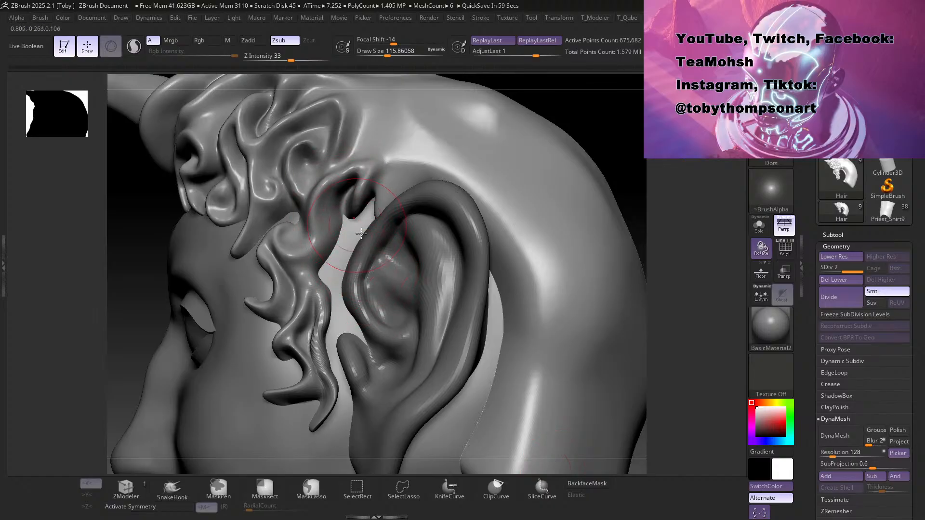
{"action": "key", "text": "b"}
{"action": "key", "text": "s"}
{"action": "key", "text": "t"}
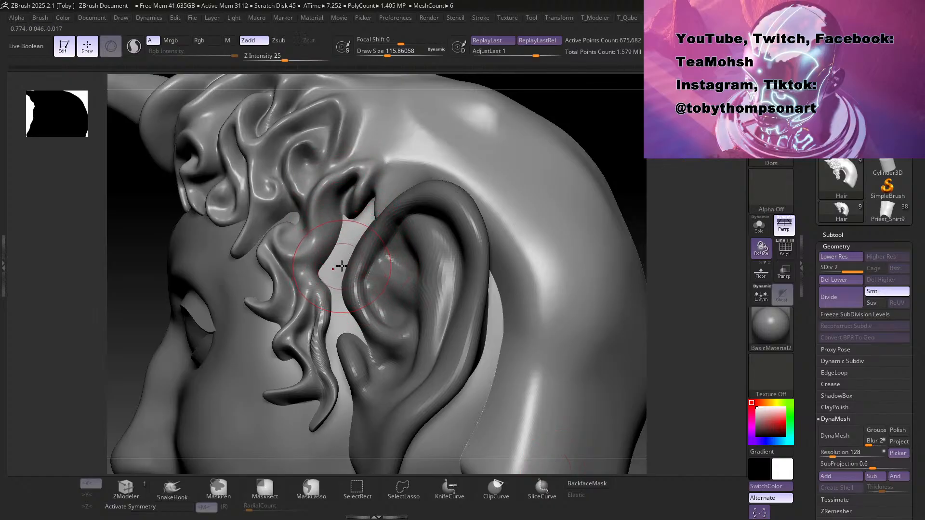
{"action": "key", "text": "s"}
{"action": "left_click_drag", "start_coordinate": [341, 266], "coordinate": [331, 273]}
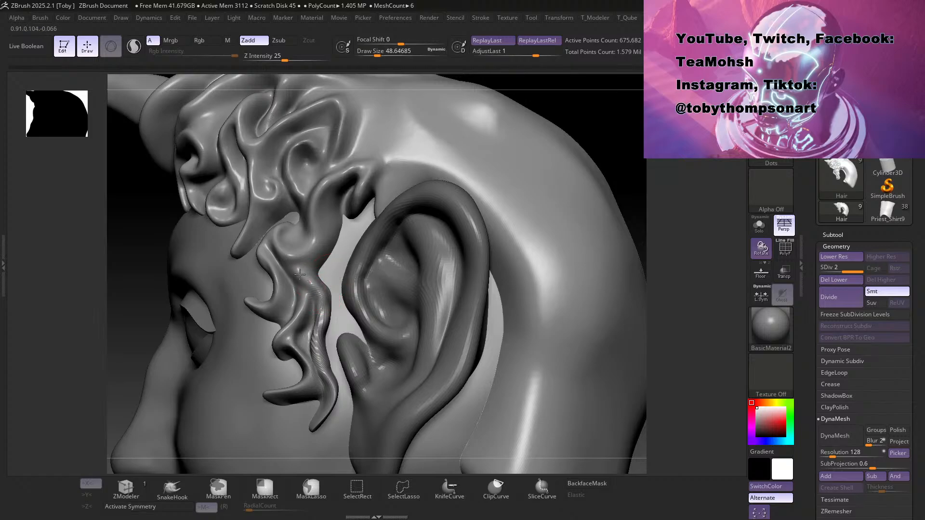
{"action": "mouse_move", "coordinate": [288, 253]}
{"action": "left_mouse_down"}
{"action": "mouse_move", "coordinate": [320, 295]}
{"action": "mouse_move", "coordinate": [292, 256]}
{"action": "left_mouse_up"}
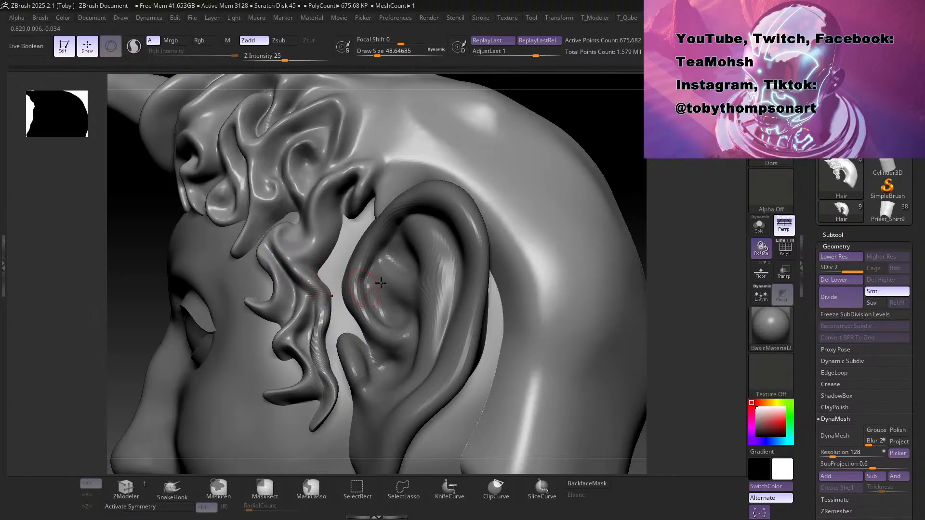
{"action": "left_click_drag", "start_coordinate": [619, 155], "coordinate": [530, 200]}
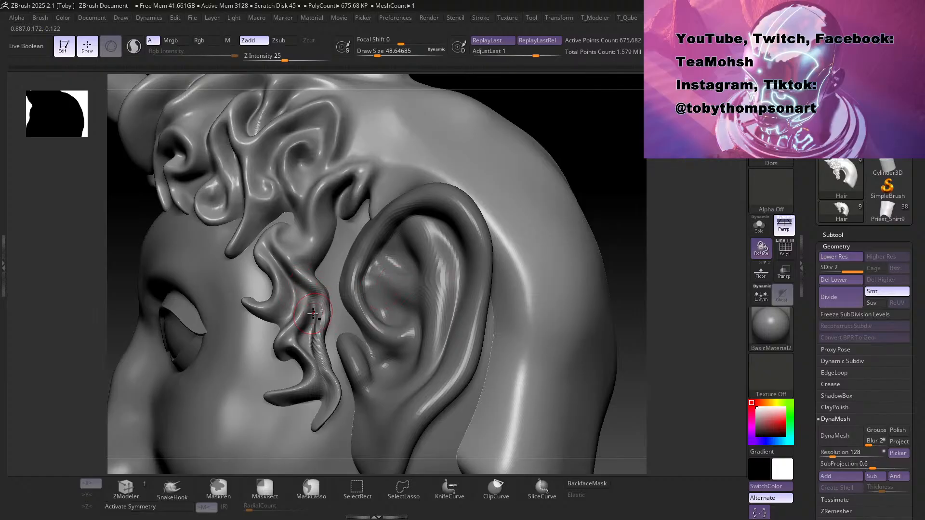
{"action": "mouse_move", "coordinate": [638, 374]}
{"action": "left_mouse_down", "text": "alt"}
{"action": "mouse_move", "coordinate": [549, 263]}
{"action": "mouse_move", "coordinate": [570, 424]}
{"action": "left_mouse_up", "text": "alt"}
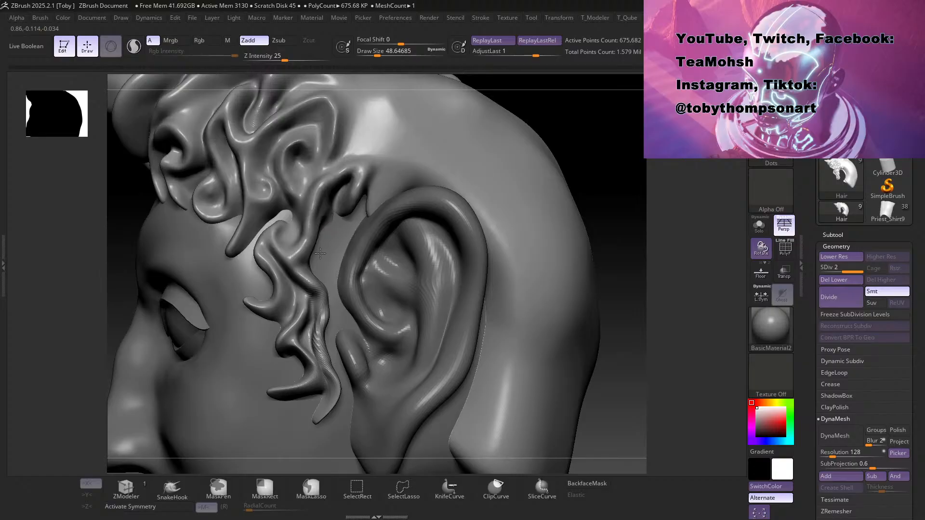
Step: Build up the upper strands of the sideburn lock beside the ear with the Standard brush at a draw size of about 49
{"action": "left_click_drag", "start_coordinate": [631, 314], "coordinate": [605, 272]}
{"action": "mouse_move", "coordinate": [330, 251]}
{"action": "left_mouse_down"}
{"action": "mouse_move", "coordinate": [339, 231]}
{"action": "mouse_move", "coordinate": [319, 252]}
{"action": "left_mouse_up"}
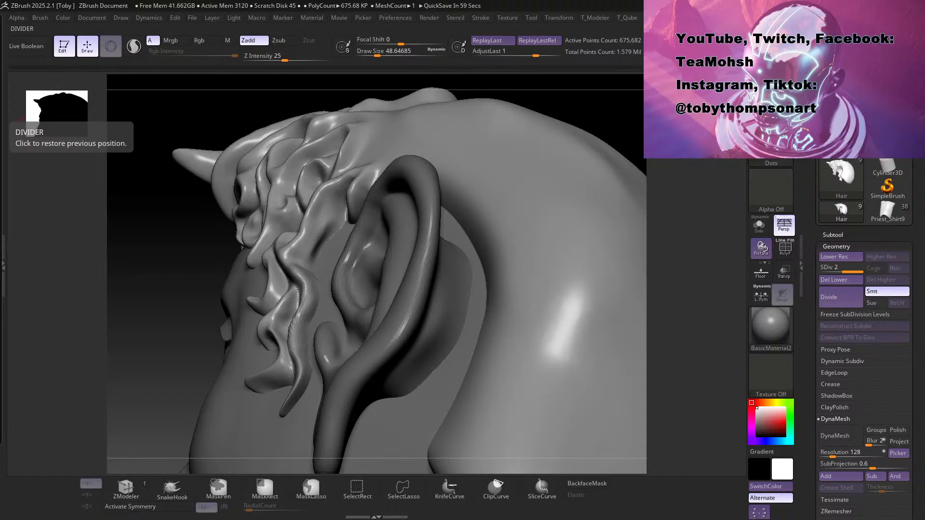
{"action": "mouse_move", "coordinate": [204, 281]}
{"action": "left_mouse_down"}
{"action": "mouse_move", "coordinate": [180, 293]}
{"action": "mouse_move", "coordinate": [203, 256]}
{"action": "left_mouse_up"}
{"action": "mouse_move", "coordinate": [331, 240]}
{"action": "left_mouse_down"}
{"action": "mouse_move", "coordinate": [310, 253]}
{"action": "mouse_move", "coordinate": [316, 249]}
{"action": "mouse_move", "coordinate": [311, 268]}
{"action": "mouse_move", "coordinate": [333, 211]}
{"action": "left_mouse_up"}
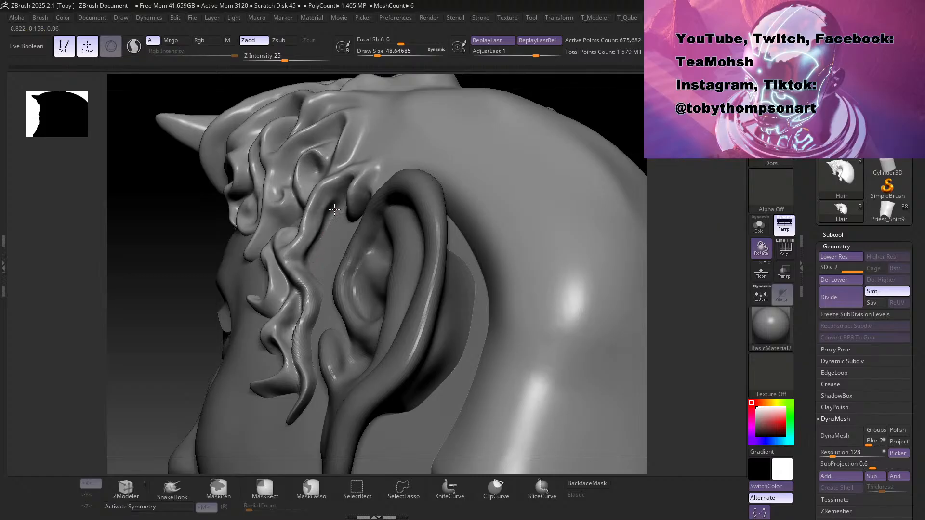
Step: Thicken the rear strand of the sideburn lock with the Inflat brush at a draw size of about 83 and intensity 10
{"action": "left_click_drag", "start_coordinate": [137, 347], "coordinate": [158, 343]}
{"action": "key", "text": "s"}
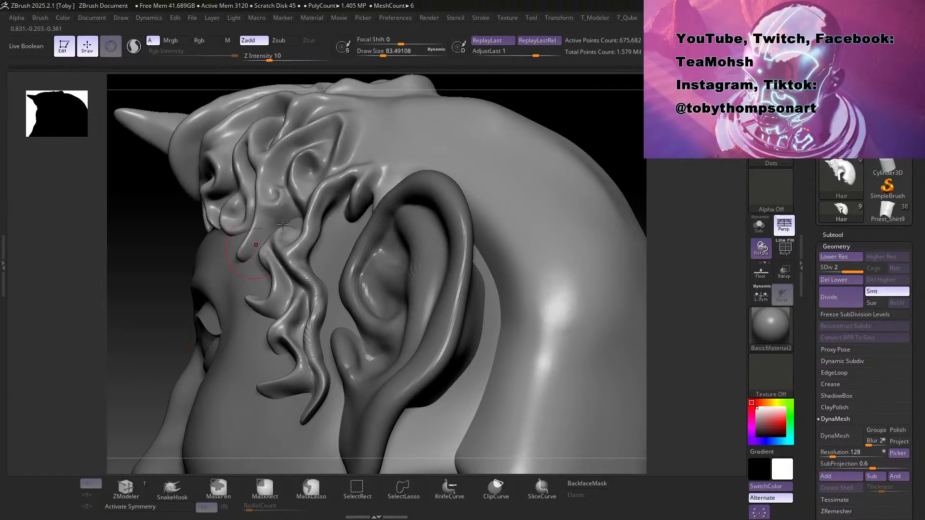
{"action": "left_click_drag", "start_coordinate": [318, 221], "coordinate": [306, 245]}
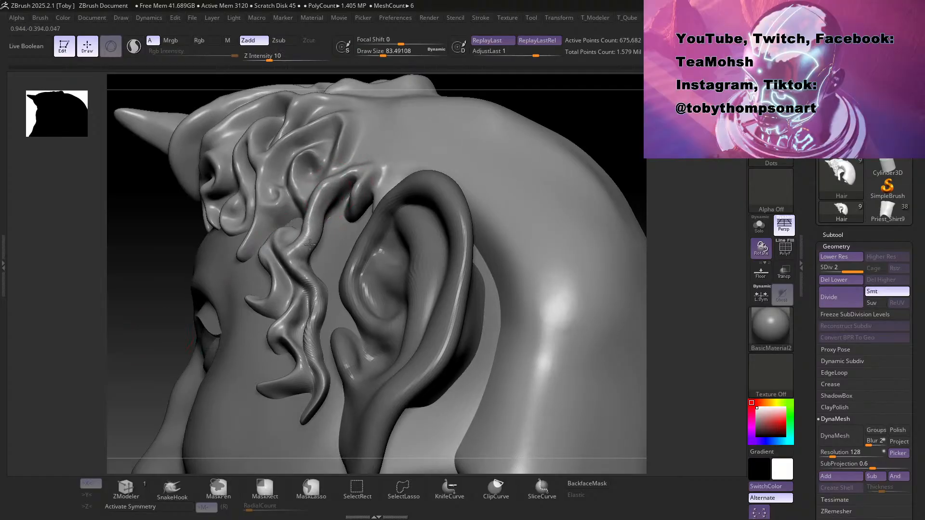
{"action": "mouse_move", "coordinate": [153, 357]}
{"action": "left_mouse_down"}
{"action": "mouse_move", "coordinate": [162, 379]}
{"action": "mouse_move", "coordinate": [169, 370]}
{"action": "left_mouse_up"}
{"action": "left_click_drag", "start_coordinate": [327, 278], "coordinate": [335, 349]}
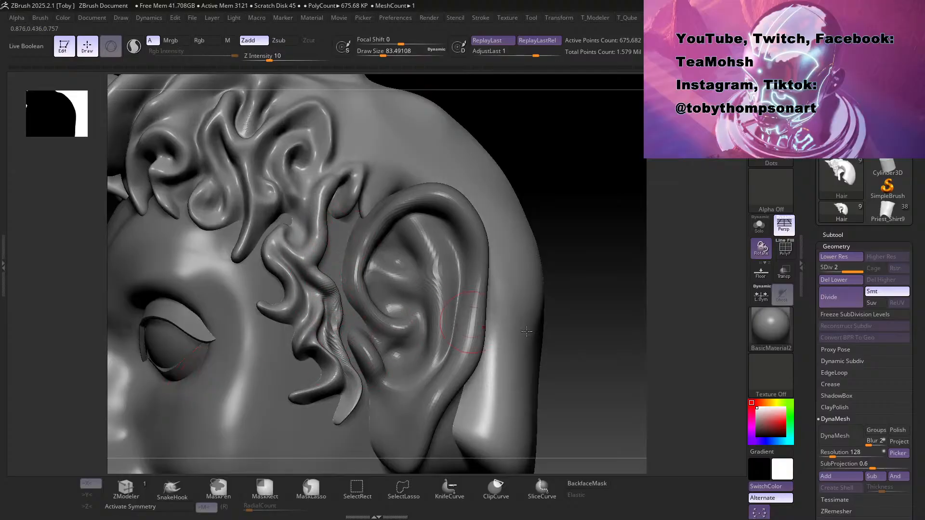
{"action": "left_click_drag", "start_coordinate": [590, 378], "coordinate": [611, 379]}
{"action": "left_click_drag", "start_coordinate": [331, 295], "coordinate": [337, 332]}
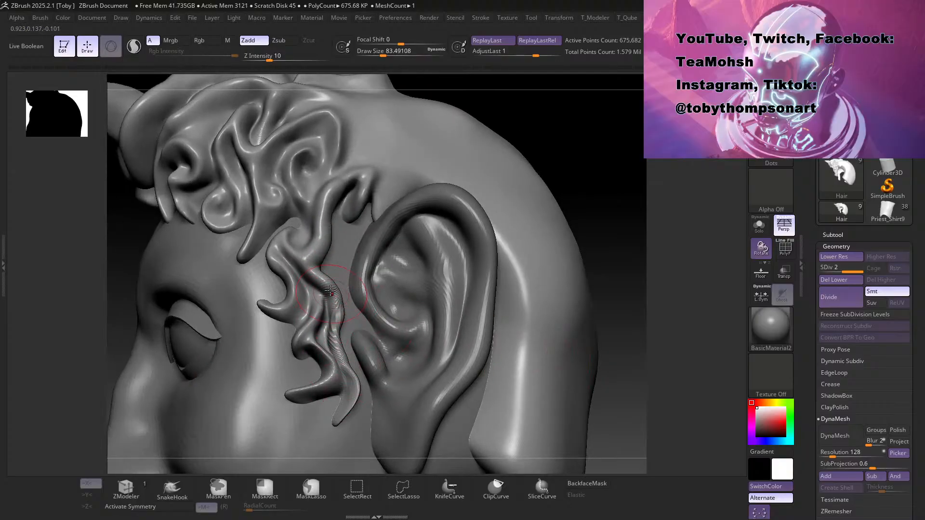
Step: Carve the separations between the sideburn strands with the DamStandard brush at a draw size of about 71 and intensity 33
{"action": "left_click_drag", "start_coordinate": [607, 368], "coordinate": [610, 429], "text": "alt"}
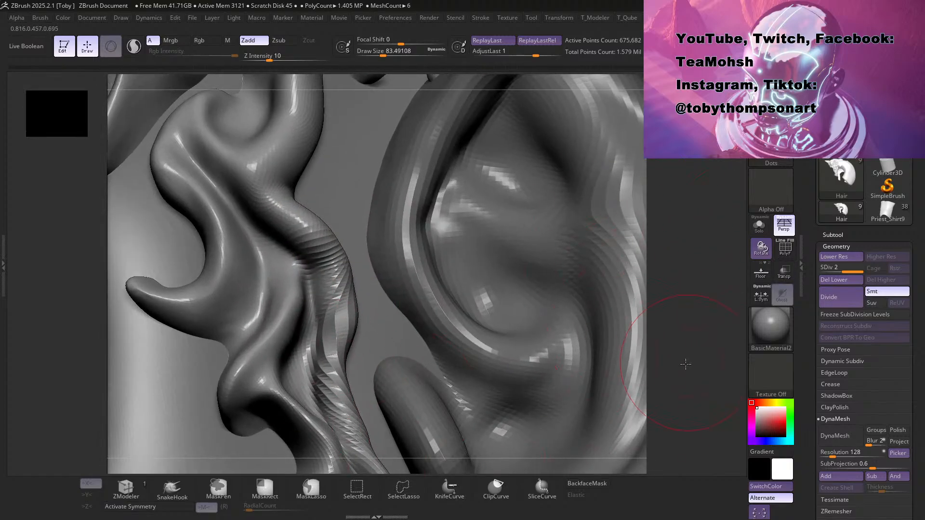
{"action": "left_click_drag", "start_coordinate": [686, 362], "coordinate": [591, 246], "text": "alt"}
{"action": "left_click_drag", "start_coordinate": [538, 154], "coordinate": [554, 232], "text": "alt"}
{"action": "key", "text": "s"}
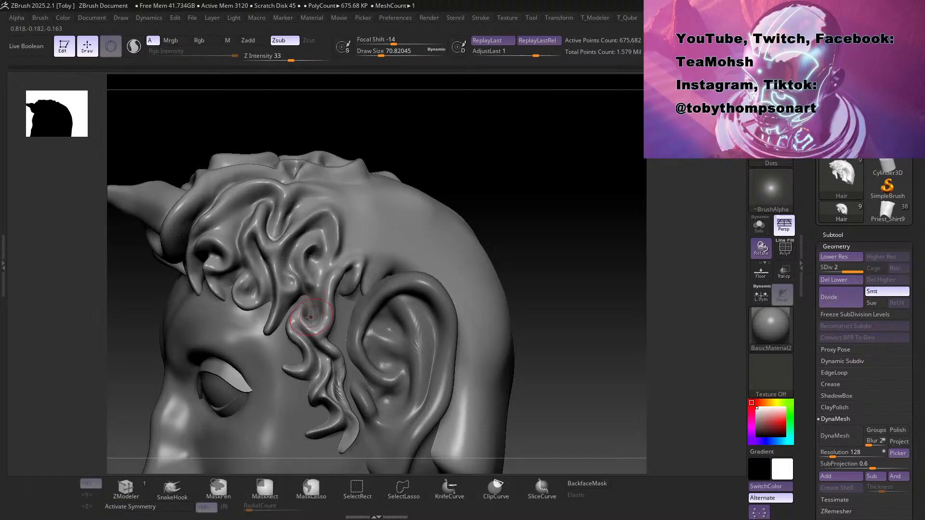
{"action": "mouse_move", "coordinate": [576, 310]}
{"action": "left_mouse_down"}
{"action": "mouse_move", "coordinate": [562, 326]}
{"action": "mouse_move", "coordinate": [541, 320]}
{"action": "mouse_move", "coordinate": [452, 379]}
{"action": "left_mouse_up"}
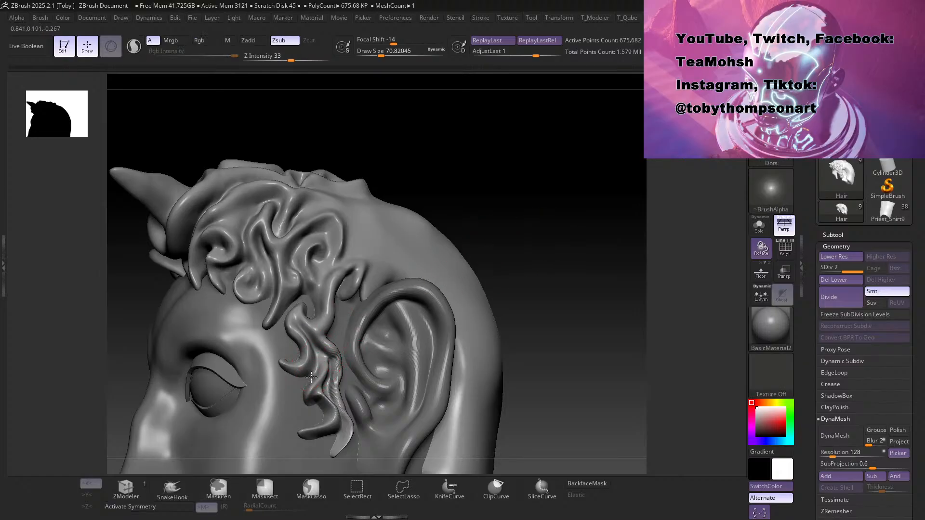
{"action": "mouse_move", "coordinate": [609, 244]}
{"action": "left_mouse_down"}
{"action": "mouse_move", "coordinate": [599, 235]}
{"action": "mouse_move", "coordinate": [492, 301]}
{"action": "mouse_move", "coordinate": [504, 363]}
{"action": "mouse_move", "coordinate": [537, 405]}
{"action": "left_mouse_up"}
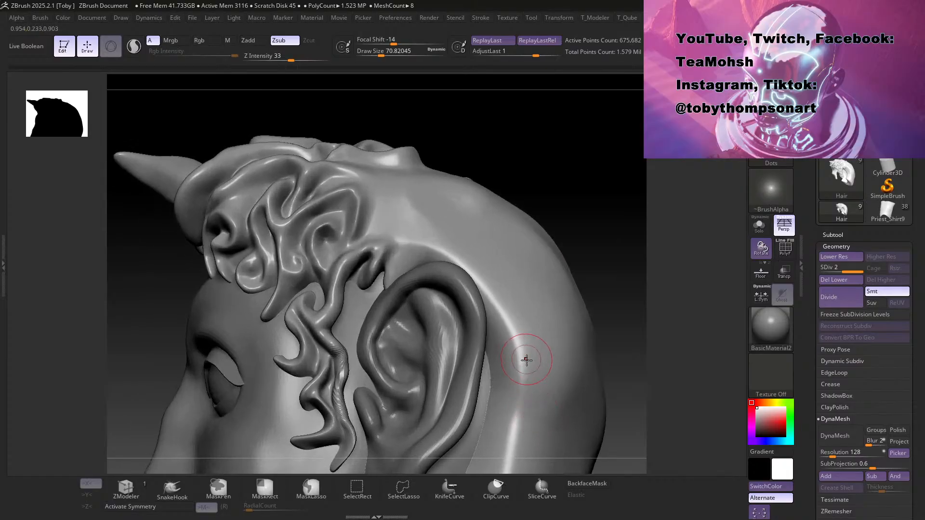
Step: Smooth the rough ridges along the lower rear strand of the sideburn lock beside the earlobe
{"action": "key", "text": "shift"}
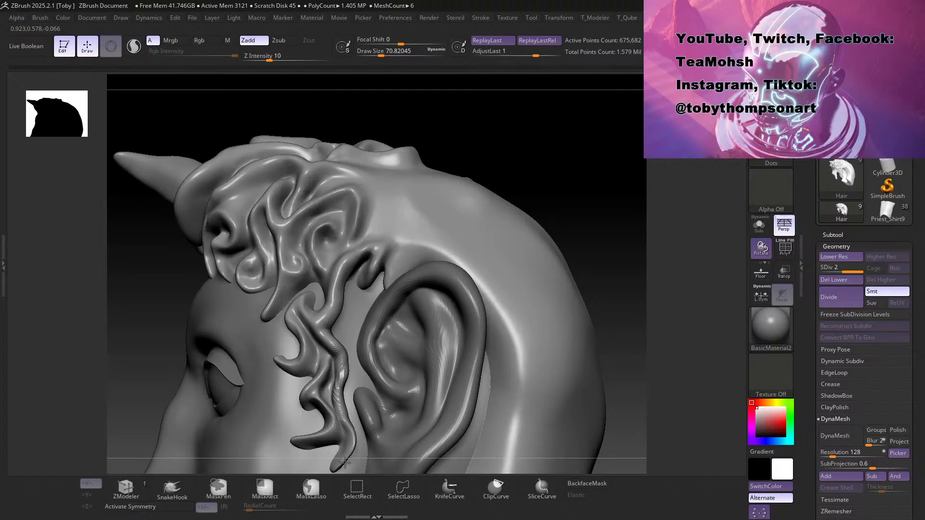
{"action": "left_click_drag", "start_coordinate": [353, 449], "coordinate": [351, 374], "text": "shift"}
{"action": "mouse_move", "coordinate": [352, 420]}
{"action": "left_mouse_down", "text": "shift"}
{"action": "mouse_move", "coordinate": [352, 366]}
{"action": "mouse_move", "coordinate": [351, 386]}
{"action": "left_mouse_up", "text": "shift"}
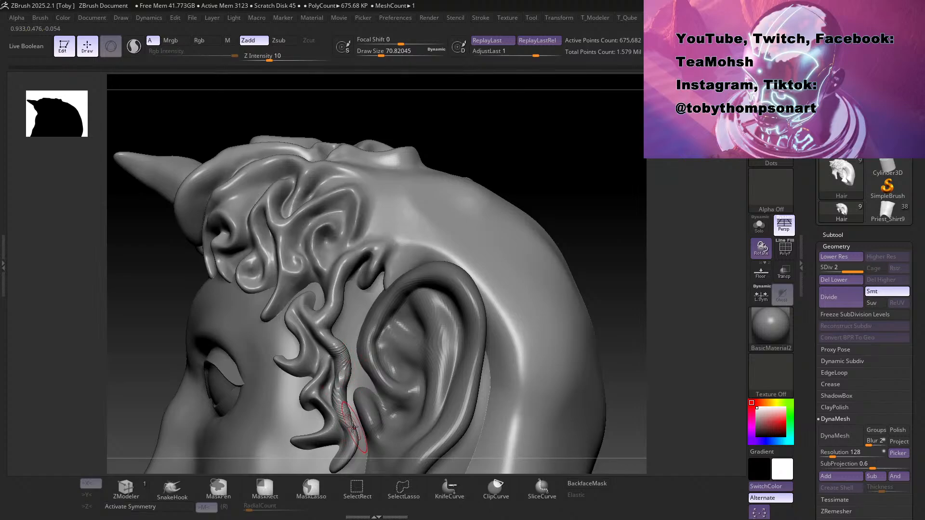
{"action": "key", "text": "shift"}
{"action": "mouse_move", "coordinate": [357, 438]}
{"action": "left_mouse_down", "text": "shift"}
{"action": "mouse_move", "coordinate": [337, 420]}
{"action": "mouse_move", "coordinate": [320, 422]}
{"action": "mouse_move", "coordinate": [341, 421]}
{"action": "mouse_move", "coordinate": [319, 405]}
{"action": "left_mouse_up", "text": "shift"}
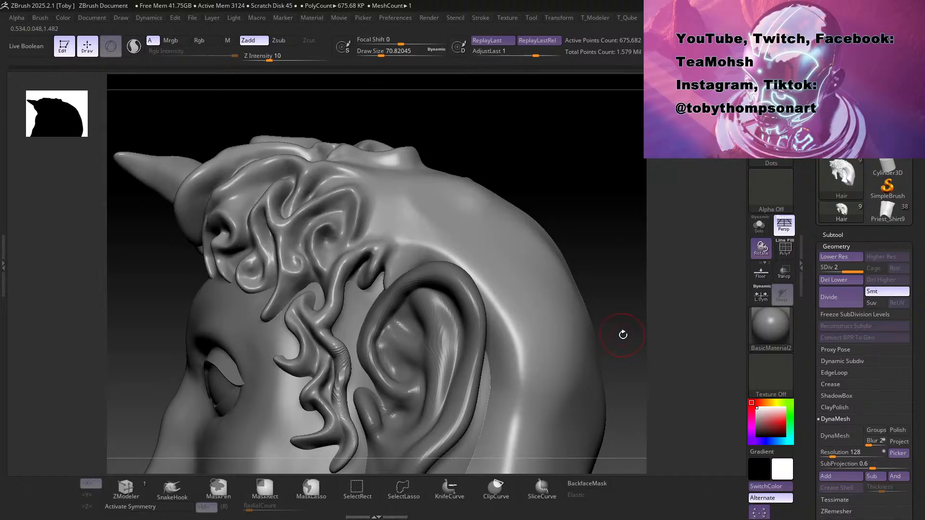
{"action": "left_click_drag", "start_coordinate": [348, 441], "coordinate": [346, 427], "text": "shift"}
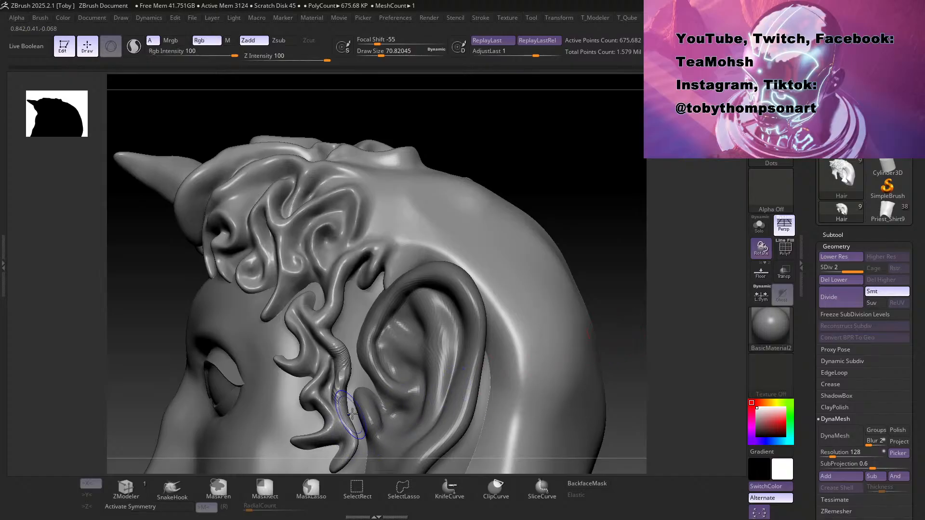
Step: Refine the lower rear sideburn strand by alternating DamStandard with the Inflat brush at intensity 10
{"action": "key", "text": "b"}
{"action": "key", "text": "d"}
{"action": "key", "text": "s"}
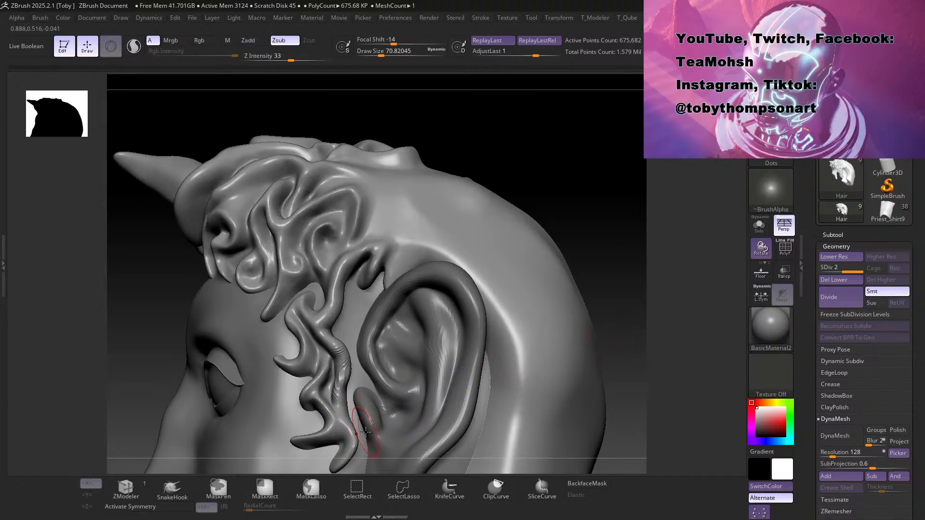
{"action": "key", "text": "b"}
{"action": "key", "text": "i"}
{"action": "key", "text": "n"}
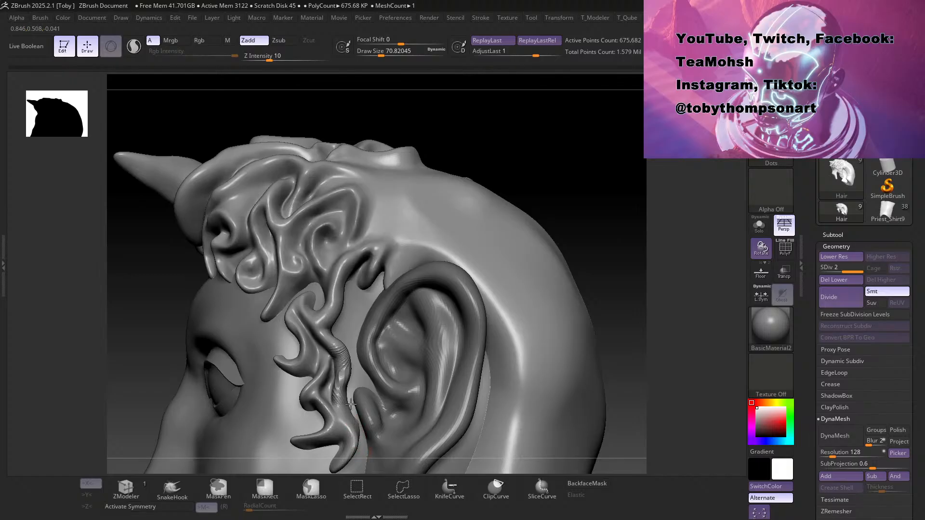
Step: Carve a deeper groove between the lowest sideburn strands with the DamStandard brush at intensity 33
{"action": "left_click_drag", "start_coordinate": [634, 368], "coordinate": [628, 369]}
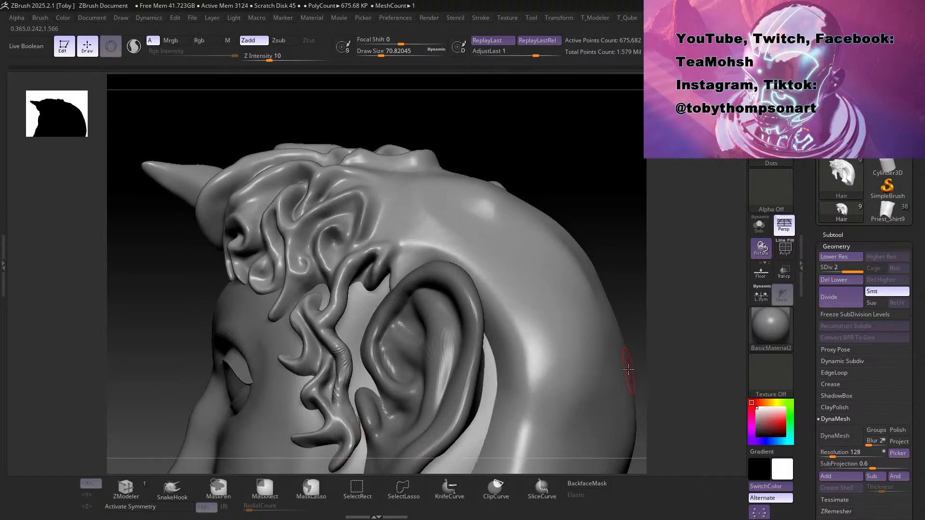
{"action": "key", "text": "b"}
{"action": "key", "text": "d"}
{"action": "key", "text": "s"}
{"action": "left_click_drag", "start_coordinate": [329, 404], "coordinate": [339, 435]}
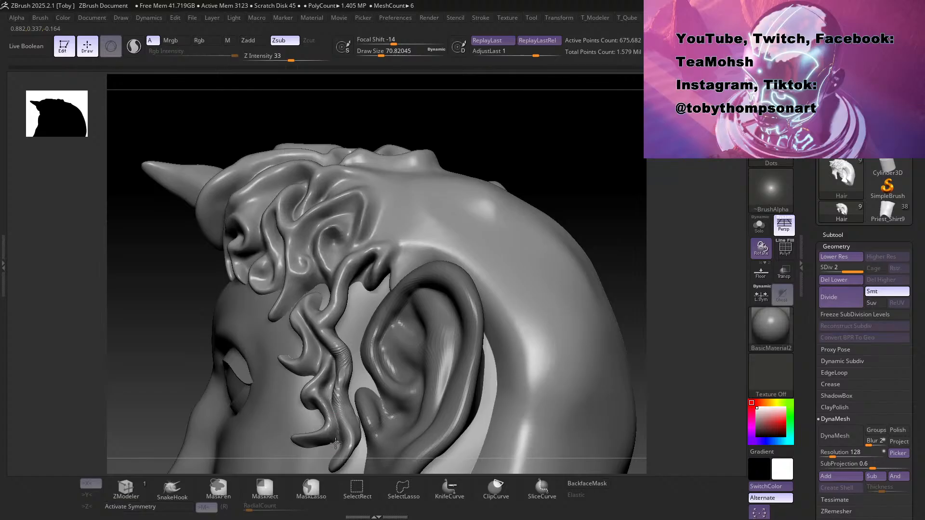
{"action": "left_click_drag", "start_coordinate": [337, 421], "coordinate": [340, 432]}
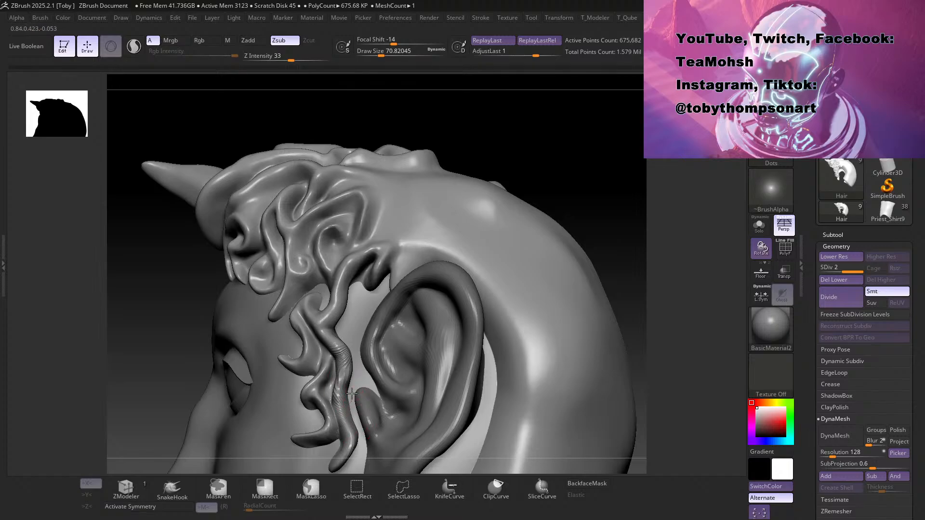
Step: Adjust the overall shape of the sideburn hair with the Move brush at a draw size of about 163 and intensity 51
{"action": "mouse_move", "coordinate": [591, 217]}
{"action": "left_mouse_down"}
{"action": "mouse_move", "coordinate": [609, 222]}
{"action": "mouse_move", "coordinate": [598, 227]}
{"action": "mouse_move", "coordinate": [565, 200]}
{"action": "mouse_move", "coordinate": [558, 260]}
{"action": "mouse_move", "coordinate": [535, 242]}
{"action": "mouse_move", "coordinate": [545, 266]}
{"action": "mouse_move", "coordinate": [556, 269]}
{"action": "left_mouse_up"}
{"action": "key", "text": "b"}
{"action": "key", "text": "m"}
{"action": "key", "text": "v"}
{"action": "key", "text": "s"}
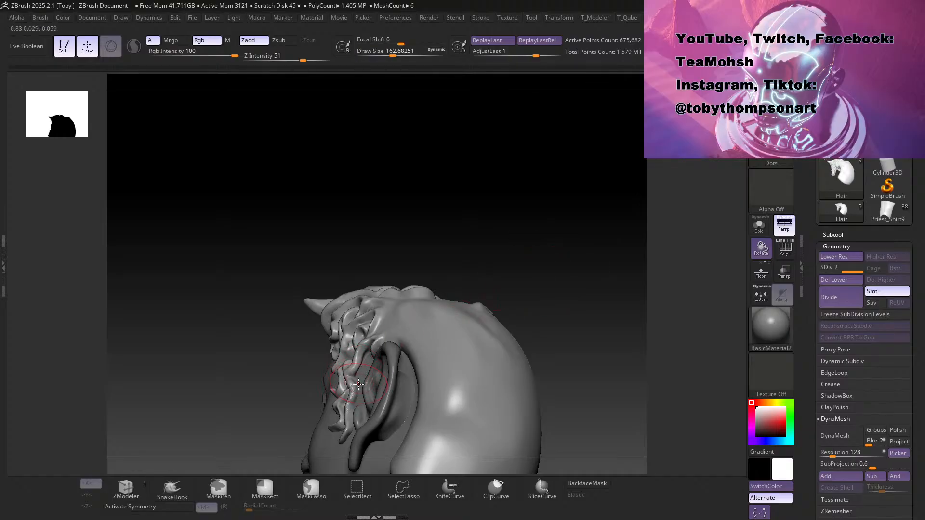
{"action": "left_click_drag", "start_coordinate": [489, 271], "coordinate": [526, 289]}
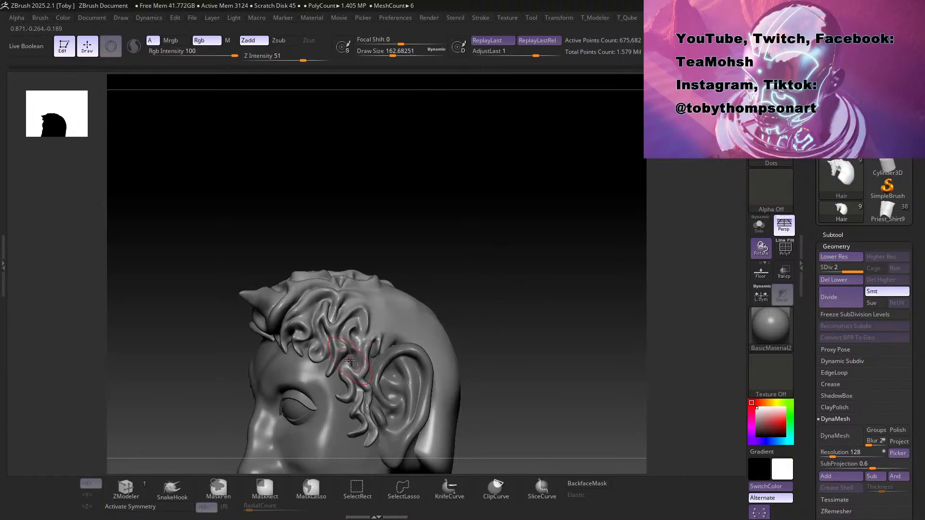
Step: Reshape the curl at the top of the sideburn lock with the Move brush at a draw size of about 71
{"action": "left_click_drag", "start_coordinate": [539, 312], "coordinate": [537, 429], "text": "alt"}
{"action": "key", "text": "s"}
{"action": "left_click_drag", "start_coordinate": [445, 394], "coordinate": [433, 393]}
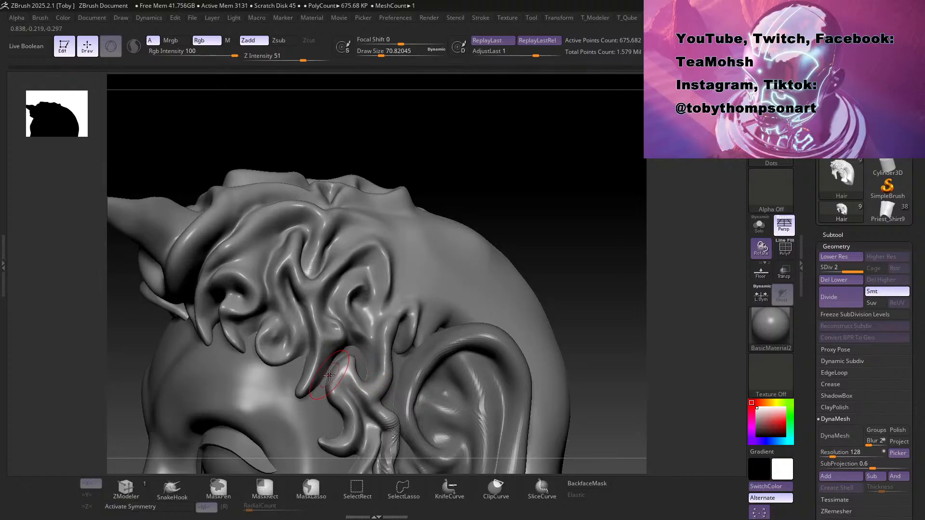
Step: Carve along the front edge of the curl at the top of the sideburn lock with the DamStandard brush
{"action": "key", "text": "b"}
{"action": "key", "text": "d"}
{"action": "key", "text": "s"}
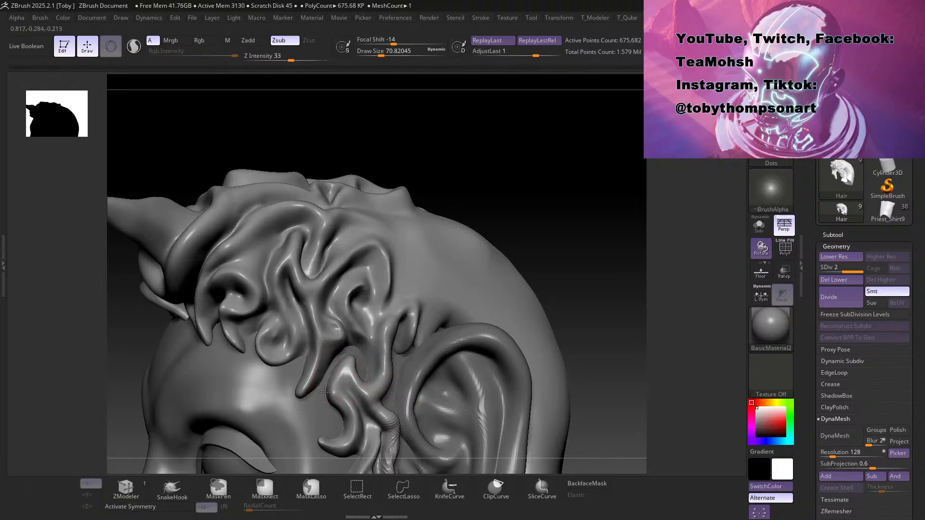
{"action": "left_click_drag", "start_coordinate": [346, 353], "coordinate": [333, 395]}
Step: Shape the opening behind the upper sideburn curl with a shaping brush at a draw size of about 101 and intensity 20
{"action": "mouse_move", "coordinate": [561, 265]}
{"action": "left_mouse_down"}
{"action": "mouse_move", "coordinate": [585, 267]}
{"action": "mouse_move", "coordinate": [588, 246]}
{"action": "left_mouse_up"}
{"action": "key", "text": "s"}
{"action": "key", "text": "2"}
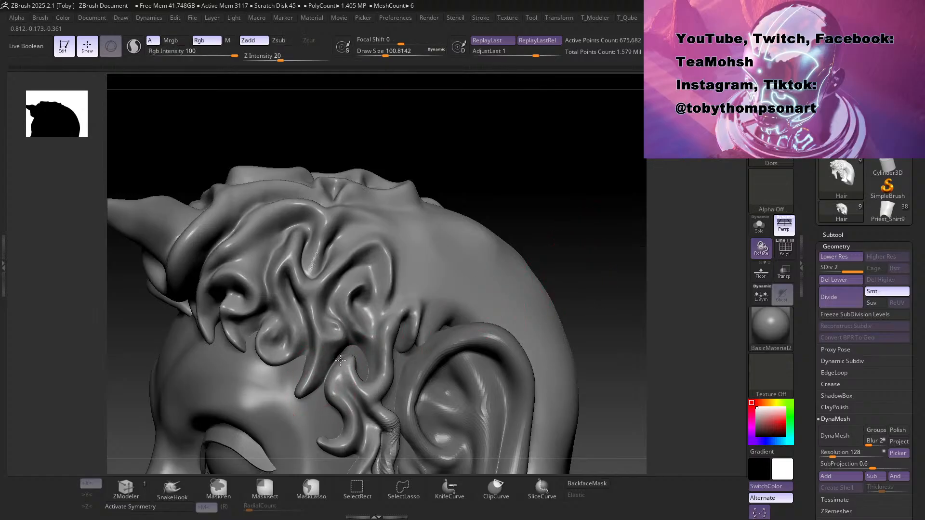
{"action": "left_click_drag", "start_coordinate": [574, 249], "coordinate": [569, 270]}
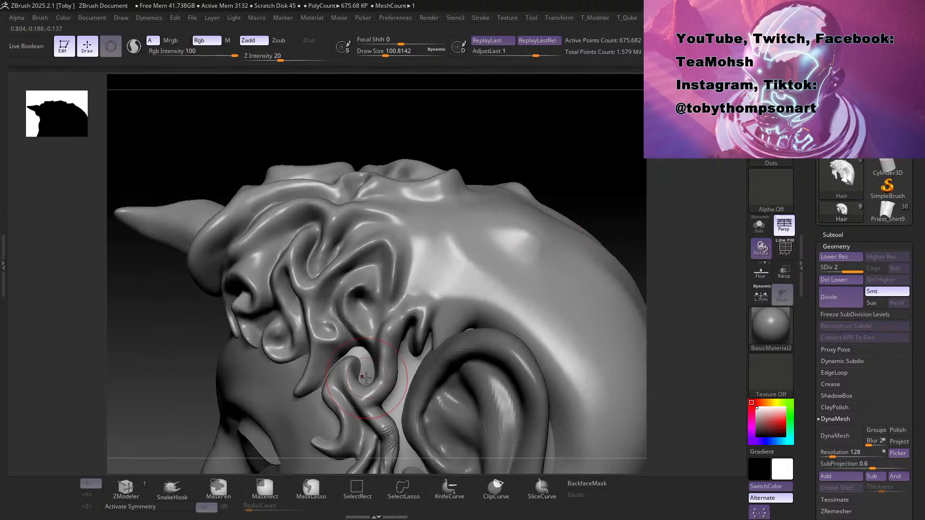
{"action": "left_click_drag", "start_coordinate": [364, 357], "coordinate": [364, 356]}
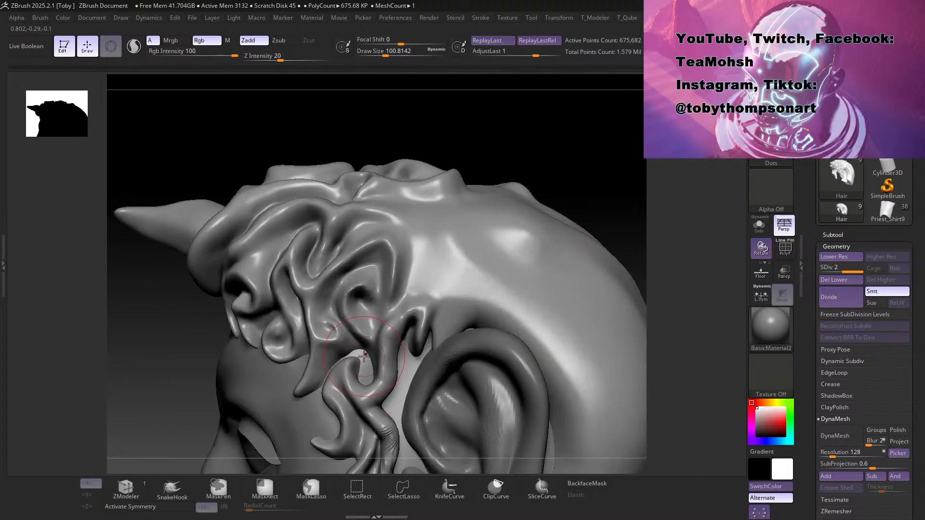
Step: Push the upper sideburn curl's tip into place with the shaping brush at a draw size of about 54 and intensity 51
{"action": "key", "text": "s"}
{"action": "left_click_drag", "start_coordinate": [358, 365], "coordinate": [359, 366]}
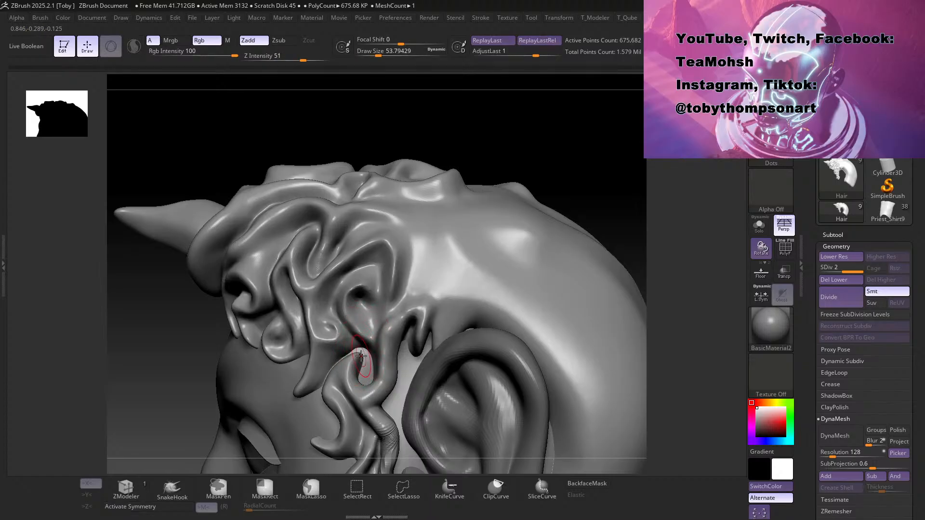
{"action": "left_click_drag", "start_coordinate": [597, 209], "coordinate": [611, 201]}
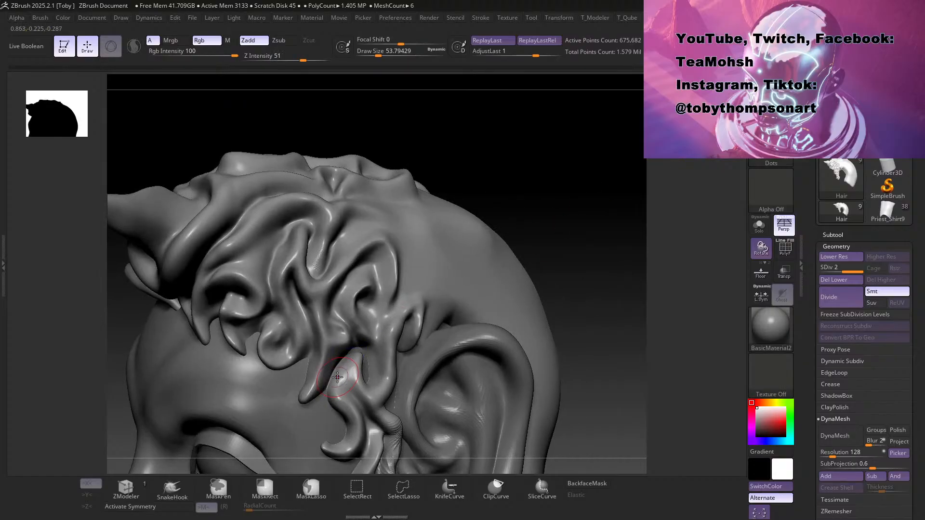
Step: Carve around the upper sideburn curl with DamStandard at a draw size of about 54, and smooth the curl's jagged tip
{"action": "key", "text": "b"}
{"action": "key", "text": "d"}
{"action": "key", "text": "s"}
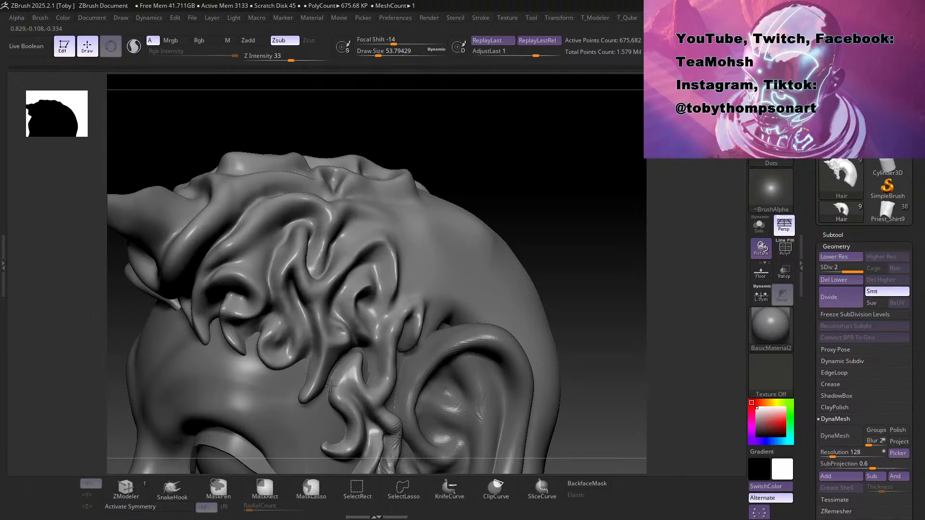
{"action": "left_click_drag", "start_coordinate": [583, 256], "coordinate": [600, 243]}
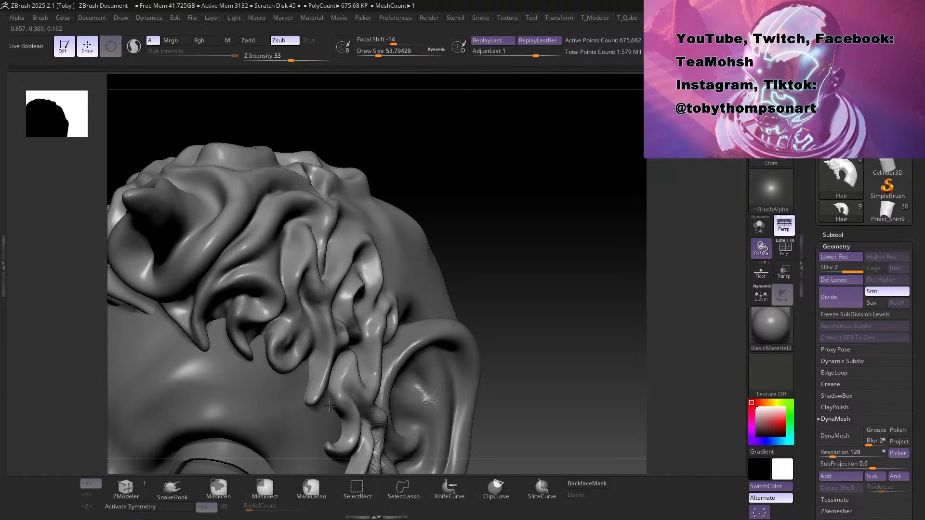
{"action": "left_click_drag", "start_coordinate": [556, 279], "coordinate": [351, 349]}
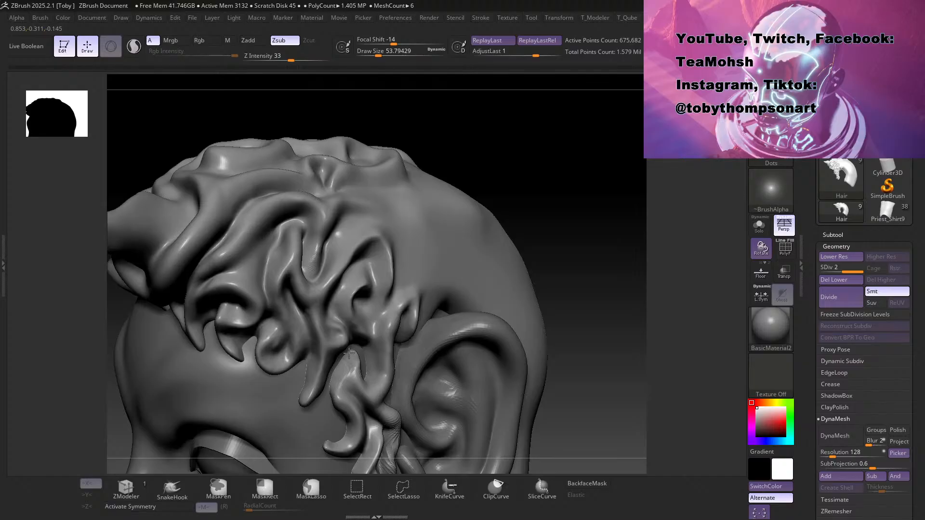
{"action": "left_click_drag", "start_coordinate": [575, 322], "coordinate": [572, 371], "text": "alt"}
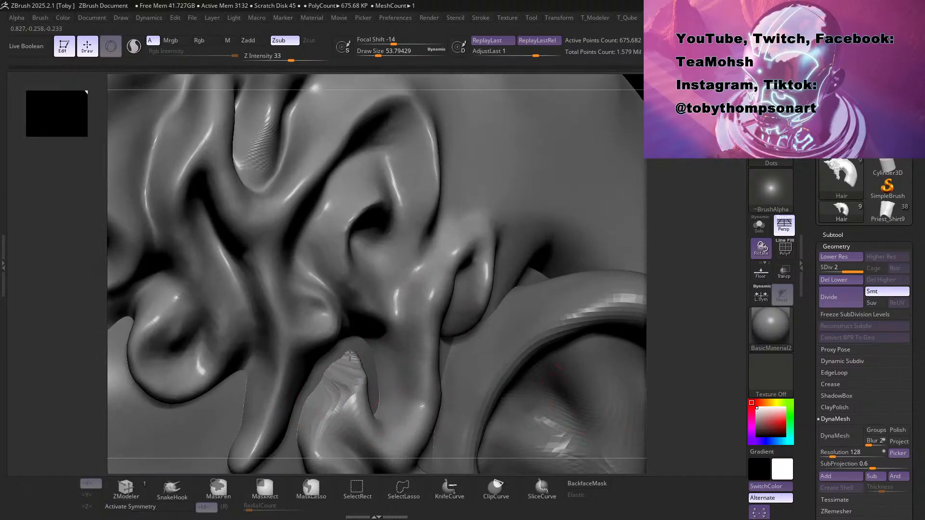
{"action": "mouse_move", "coordinate": [326, 378]}
{"action": "left_mouse_down", "text": "shift"}
{"action": "mouse_move", "coordinate": [353, 358]}
{"action": "mouse_move", "coordinate": [303, 403]}
{"action": "mouse_move", "coordinate": [337, 361]}
{"action": "left_mouse_up", "text": "shift"}
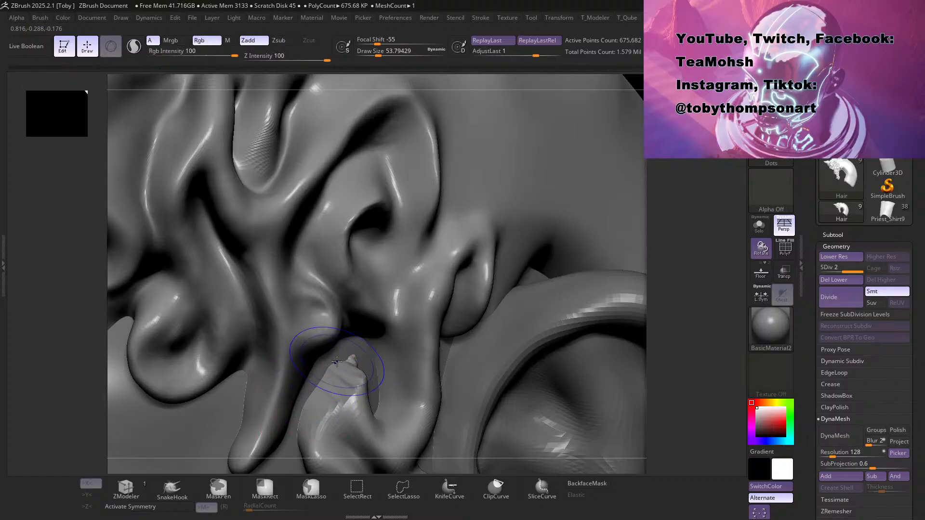
Step: Examine the whole head from the side and front to judge how the curls and sideburn read together
{"action": "mouse_move", "coordinate": [672, 372]}
{"action": "left_mouse_down"}
{"action": "mouse_move", "coordinate": [655, 374]}
{"action": "mouse_move", "coordinate": [676, 366]}
{"action": "left_mouse_up"}
{"action": "key", "text": "f"}
{"action": "left_click_drag", "start_coordinate": [545, 365], "coordinate": [545, 326]}
{"action": "left_click_drag", "start_coordinate": [516, 325], "coordinate": [505, 325]}
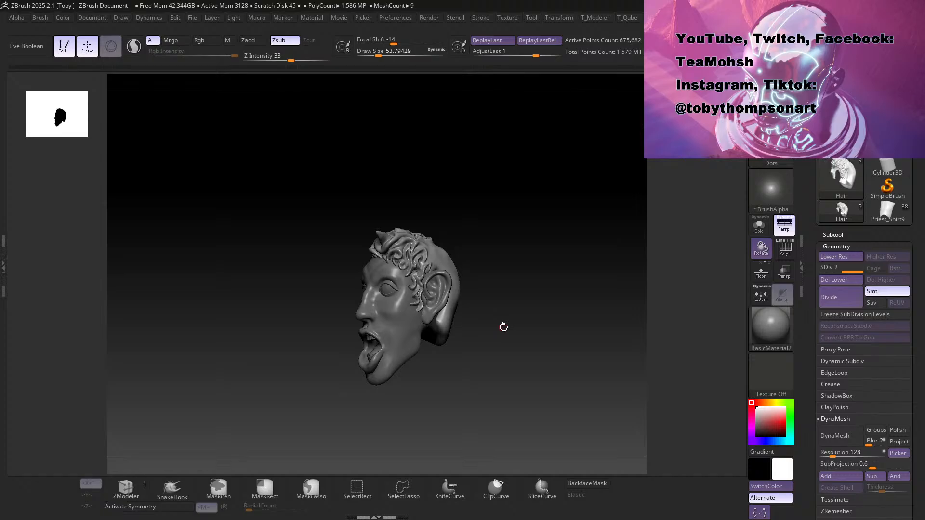
{"action": "mouse_move", "coordinate": [504, 327]}
{"action": "left_mouse_down"}
{"action": "mouse_move", "coordinate": [516, 345]}
{"action": "mouse_move", "coordinate": [496, 359]}
{"action": "mouse_move", "coordinate": [507, 283]}
{"action": "mouse_move", "coordinate": [491, 301]}
{"action": "mouse_move", "coordinate": [530, 306]}
{"action": "mouse_move", "coordinate": [509, 304]}
{"action": "left_mouse_up"}
{"action": "mouse_move", "coordinate": [476, 353]}
{"action": "left_mouse_down"}
{"action": "mouse_move", "coordinate": [481, 415]}
{"action": "mouse_move", "coordinate": [539, 401]}
{"action": "mouse_move", "coordinate": [473, 389]}
{"action": "mouse_move", "coordinate": [495, 363]}
{"action": "left_mouse_up"}
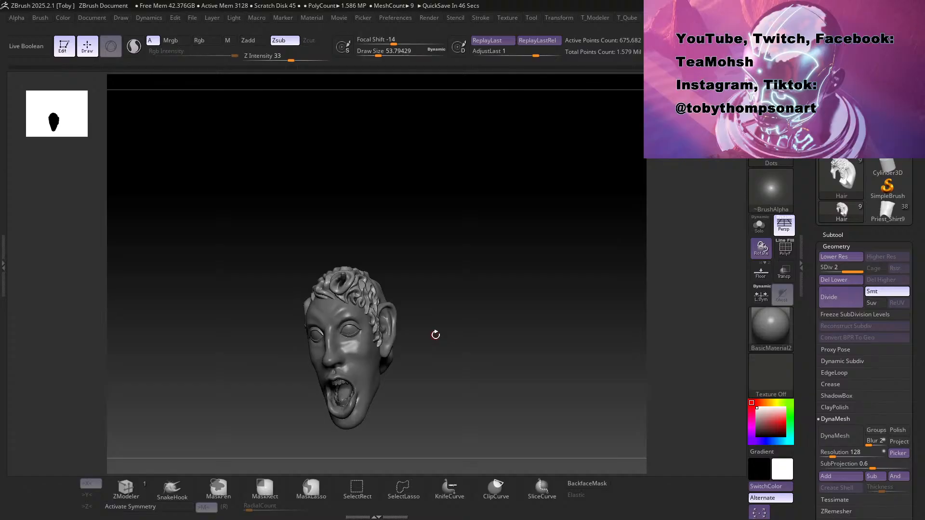
Step: Carve along the small lock above the ear and the neighbouring sideburn strand with DamStandard at a draw size of about 54 and intensity 33
{"action": "left_click_drag", "start_coordinate": [455, 399], "coordinate": [506, 174]}
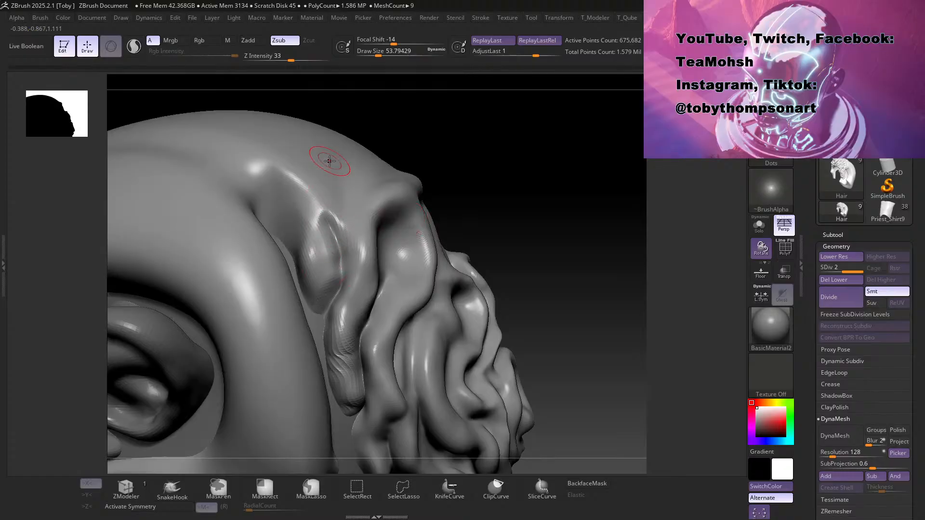
{"action": "mouse_move", "coordinate": [326, 318]}
{"action": "left_mouse_down"}
{"action": "mouse_move", "coordinate": [331, 227]}
{"action": "mouse_move", "coordinate": [337, 268]}
{"action": "left_mouse_up"}
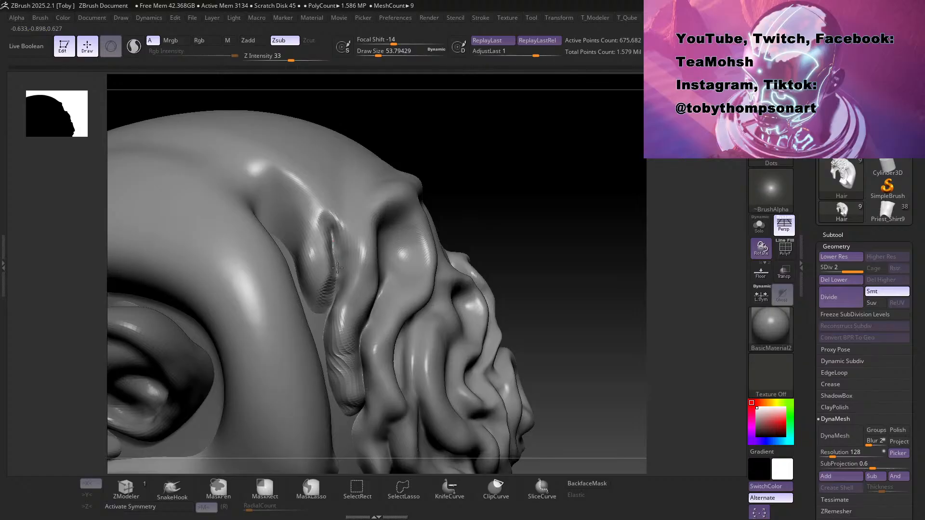
{"action": "left_click_drag", "start_coordinate": [321, 321], "coordinate": [344, 415]}
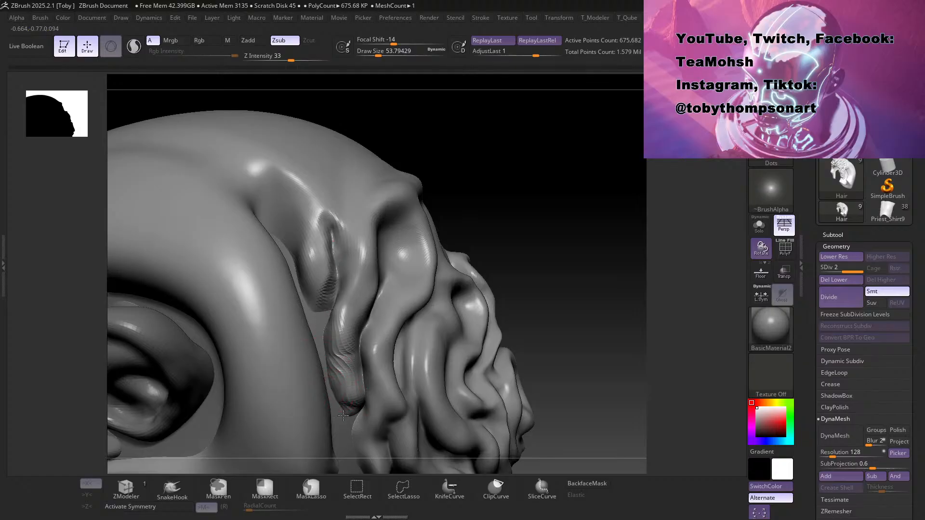
Step: Remesh the hair with ZRemesher, using the Same and Adapt options
{"action": "mouse_move", "coordinate": [599, 287]}
{"action": "left_mouse_down"}
{"action": "mouse_move", "coordinate": [586, 268]}
{"action": "mouse_move", "coordinate": [526, 244]}
{"action": "mouse_move", "coordinate": [504, 368]}
{"action": "mouse_move", "coordinate": [498, 234]}
{"action": "mouse_move", "coordinate": [505, 299]}
{"action": "mouse_move", "coordinate": [515, 301]}
{"action": "left_mouse_up"}
{"action": "key", "text": "space"}
{"action": "key", "text": "space"}
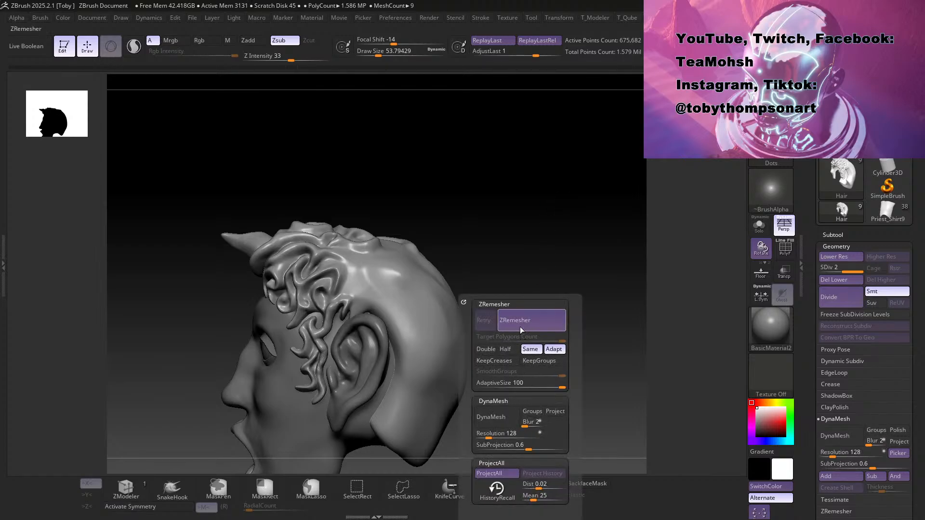
{"action": "key", "text": "space"}
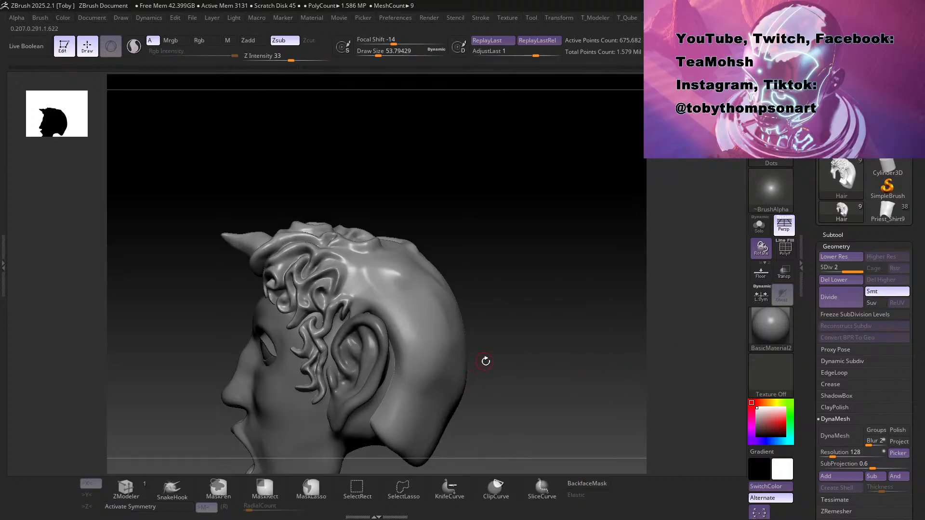
{"action": "key", "text": "space"}
{"action": "left_click", "coordinate": [564, 320]}
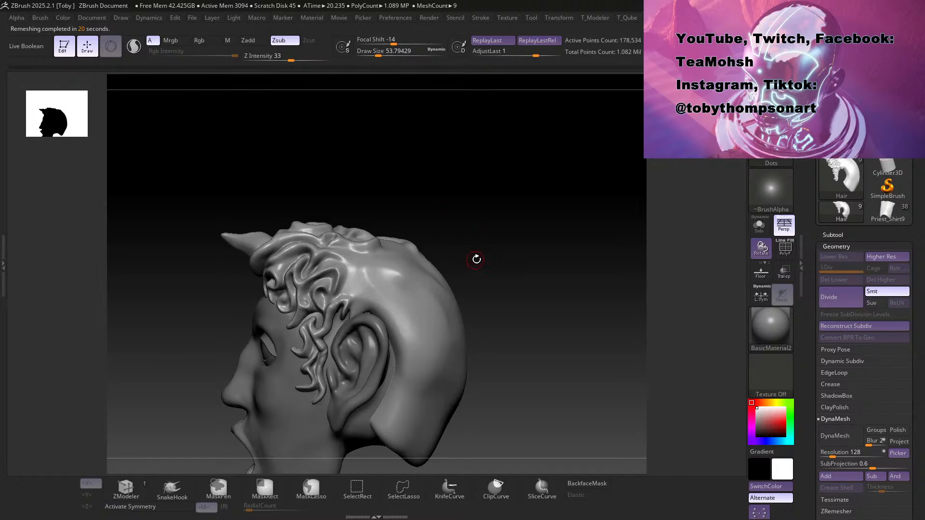
Step: Build up the strand leading into the upper sideburn curl with the Standard brush at intensity 25, and undo the last stroke on the curl's tip
{"action": "mouse_move", "coordinate": [471, 218]}
{"action": "left_mouse_down"}
{"action": "mouse_move", "coordinate": [456, 266]}
{"action": "mouse_move", "coordinate": [477, 262]}
{"action": "mouse_move", "coordinate": [456, 204]}
{"action": "mouse_move", "coordinate": [415, 229]}
{"action": "mouse_move", "coordinate": [457, 213]}
{"action": "mouse_move", "coordinate": [516, 246]}
{"action": "mouse_move", "coordinate": [520, 197]}
{"action": "mouse_move", "coordinate": [531, 196]}
{"action": "mouse_move", "coordinate": [511, 190]}
{"action": "mouse_move", "coordinate": [540, 218]}
{"action": "left_mouse_up"}
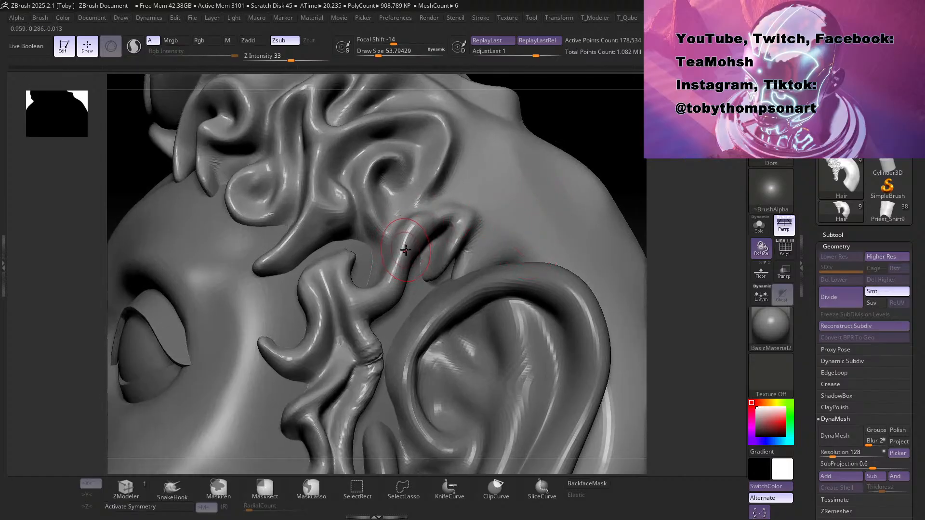
{"action": "key", "text": "b"}
{"action": "key", "text": "s"}
{"action": "key", "text": "t"}
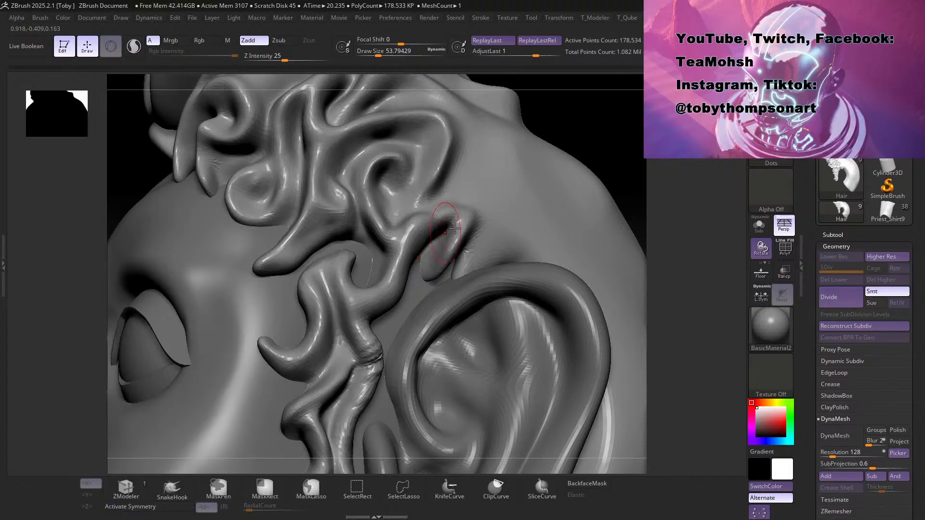
{"action": "left_click_drag", "start_coordinate": [597, 152], "coordinate": [563, 177]}
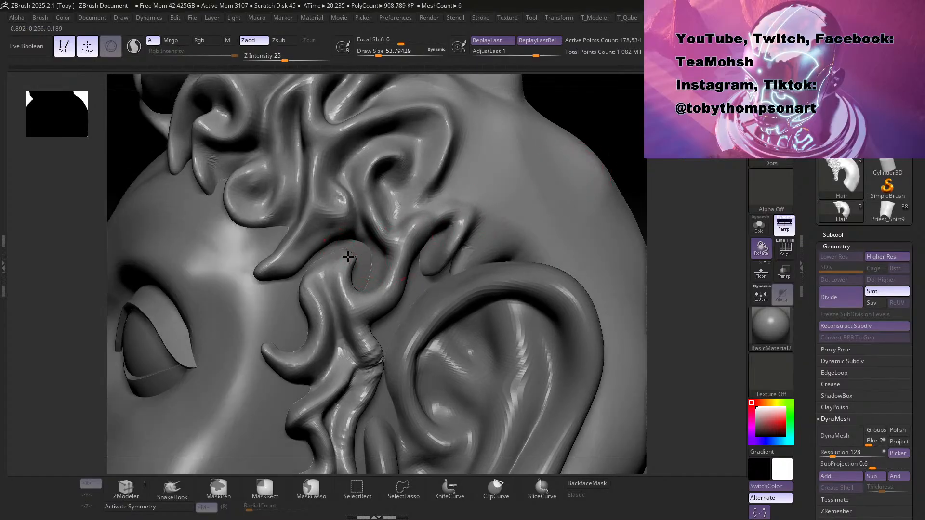
{"action": "left_click_drag", "start_coordinate": [323, 273], "coordinate": [317, 279]}
{"action": "key", "text": "ctrl+z"}
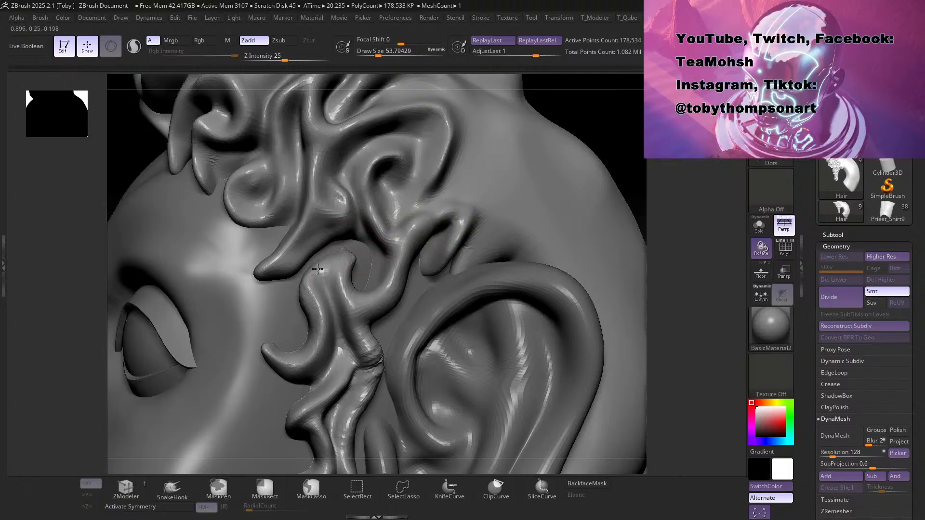
{"action": "left_click_drag", "start_coordinate": [623, 130], "coordinate": [615, 138]}
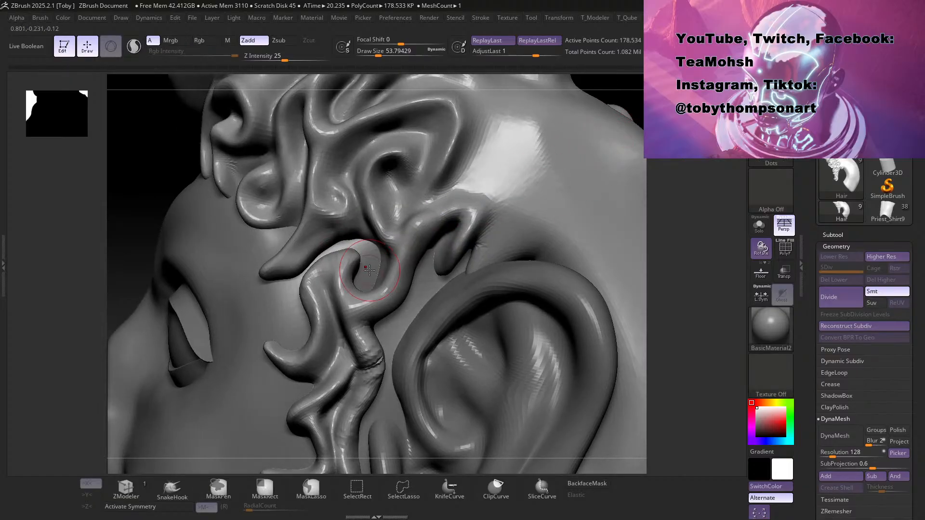
Step: Push the upper sideburn curl's tip into shape at intensity 20, with draw sizes of about 234 and 104
{"action": "key", "text": "1"}
{"action": "key", "text": "s"}
{"action": "left_click_drag", "start_coordinate": [379, 261], "coordinate": [414, 260]}
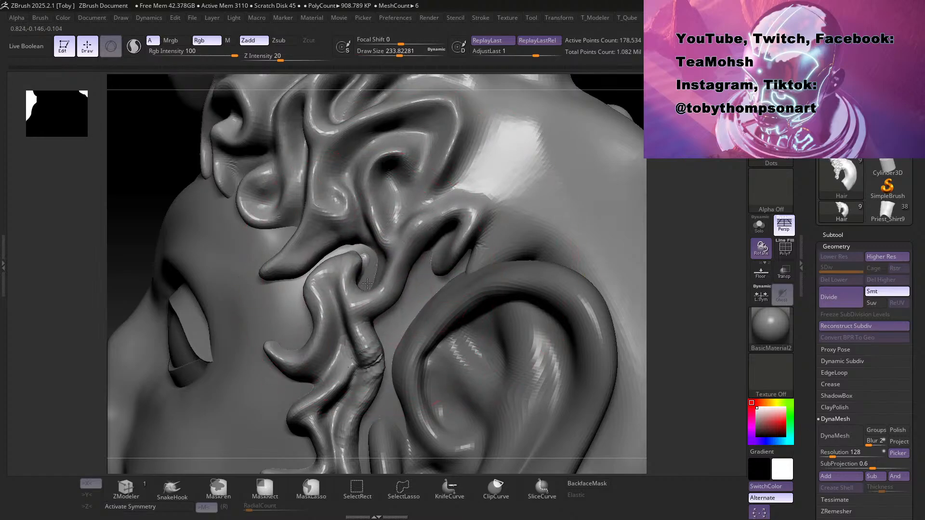
{"action": "key", "text": "s"}
{"action": "left_click_drag", "start_coordinate": [394, 276], "coordinate": [370, 276]}
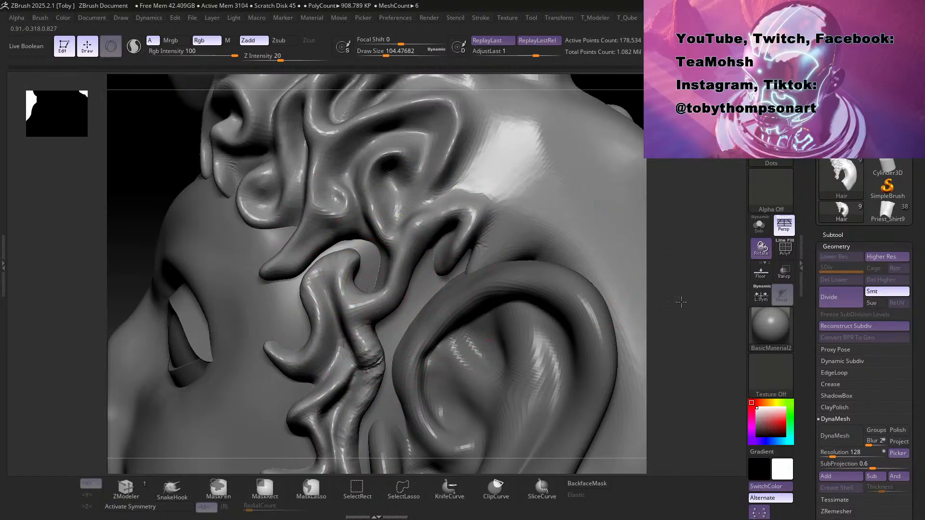
Step: Smooth the jagged crease midway down the sideburn lock beside the ear
{"action": "left_click_drag", "start_coordinate": [681, 304], "coordinate": [671, 270]}
{"action": "left_click_drag", "start_coordinate": [374, 329], "coordinate": [378, 338], "text": "shift"}
{"action": "left_click_drag", "start_coordinate": [696, 289], "coordinate": [677, 263]}
{"action": "mouse_move", "coordinate": [438, 375]}
{"action": "left_mouse_down", "text": "shift"}
{"action": "mouse_move", "coordinate": [427, 348]}
{"action": "mouse_move", "coordinate": [418, 358]}
{"action": "left_mouse_up", "text": "shift"}
Step: Build up the sideburn lock's ridges at a draw size of about 49 and intensity 25, and smooth the junction above its upper curl
{"action": "key", "text": "s"}
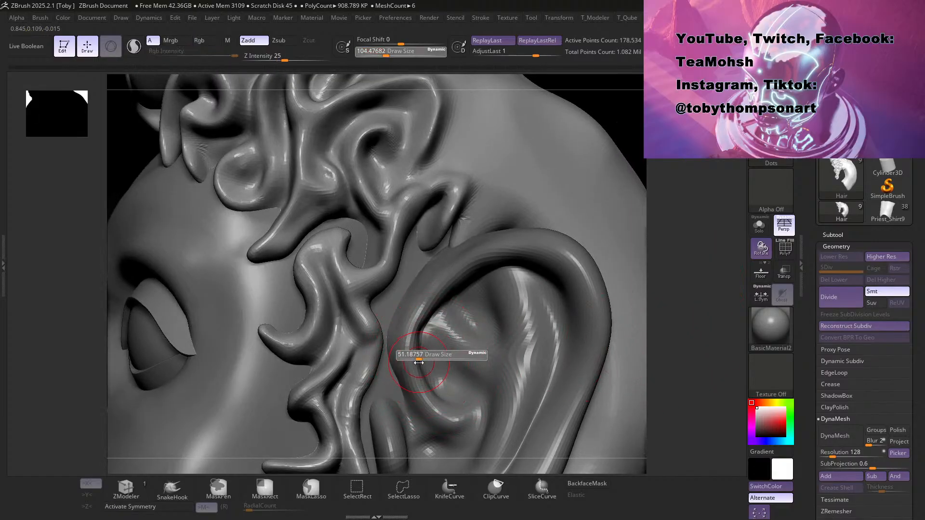
{"action": "left_click_drag", "start_coordinate": [363, 377], "coordinate": [372, 340]}
{"action": "mouse_move", "coordinate": [357, 396]}
{"action": "left_mouse_down"}
{"action": "mouse_move", "coordinate": [375, 340]}
{"action": "mouse_move", "coordinate": [373, 354]}
{"action": "mouse_move", "coordinate": [358, 310]}
{"action": "left_mouse_up"}
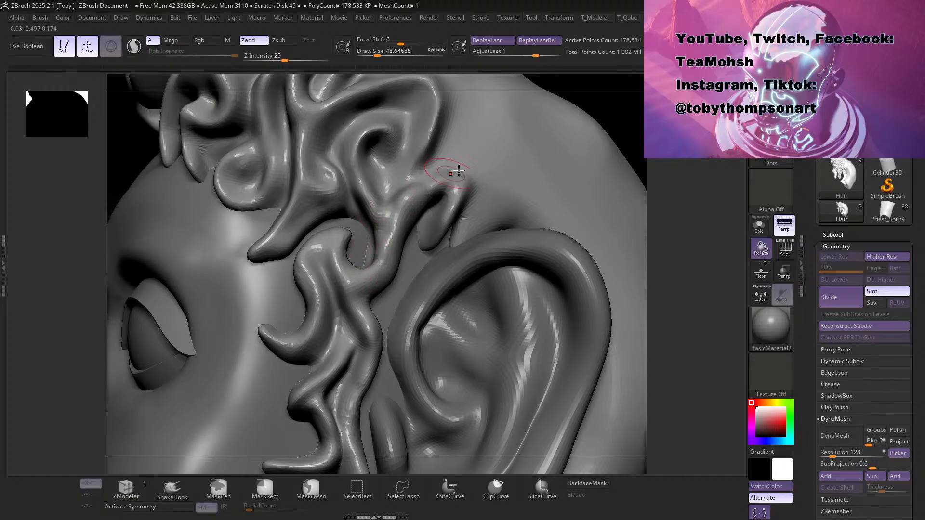
{"action": "left_click_drag", "start_coordinate": [620, 114], "coordinate": [618, 116]}
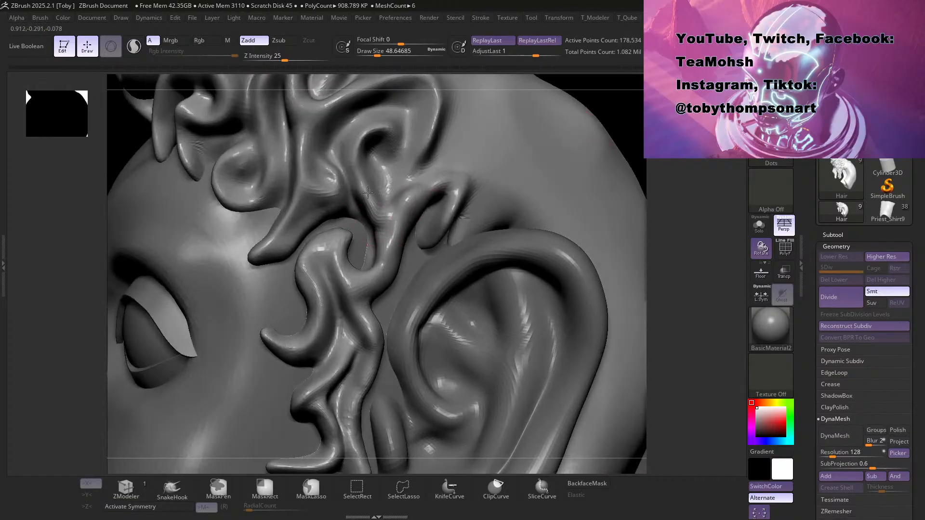
{"action": "mouse_move", "coordinate": [380, 234]}
{"action": "left_mouse_down", "text": "shift"}
{"action": "mouse_move", "coordinate": [377, 192]}
{"action": "mouse_move", "coordinate": [381, 226]}
{"action": "mouse_move", "coordinate": [363, 183]}
{"action": "mouse_move", "coordinate": [381, 236]}
{"action": "mouse_move", "coordinate": [363, 201]}
{"action": "left_mouse_up", "text": "shift"}
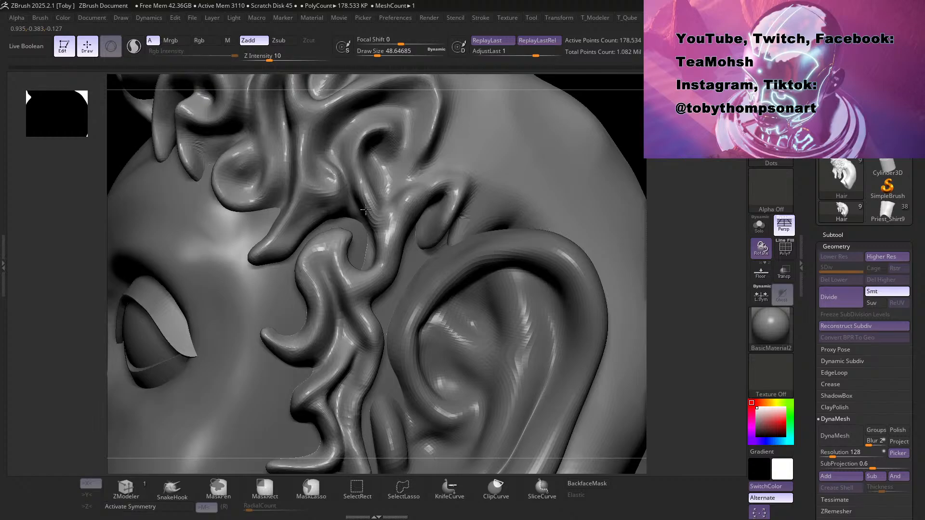
Step: Extend a strand from the inner curl down into the upper sideburn curl's opening at a draw size of about 49 and intensity 10
{"action": "left_click_drag", "start_coordinate": [629, 126], "coordinate": [460, 183], "text": "alt"}
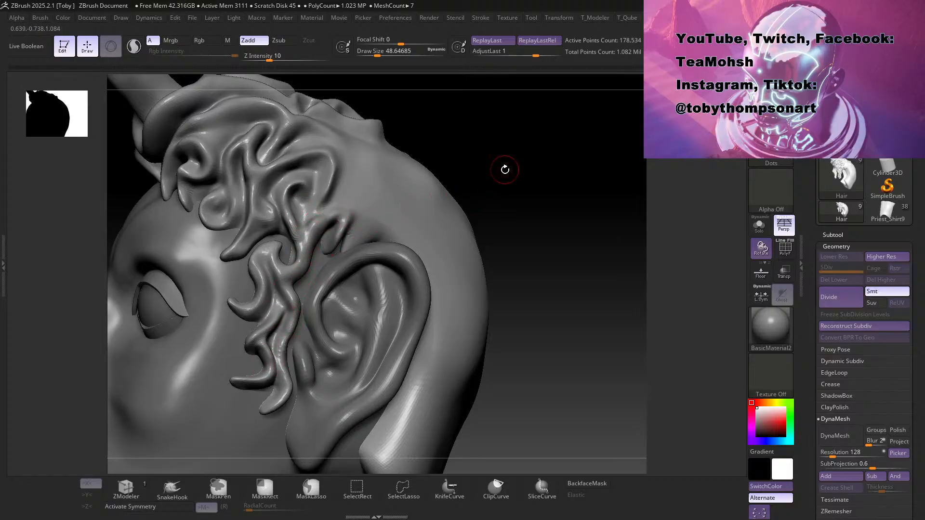
{"action": "mouse_move", "coordinate": [514, 186]}
{"action": "left_mouse_down", "text": "alt"}
{"action": "mouse_move", "coordinate": [504, 169]}
{"action": "mouse_move", "coordinate": [555, 219]}
{"action": "left_mouse_up", "text": "alt"}
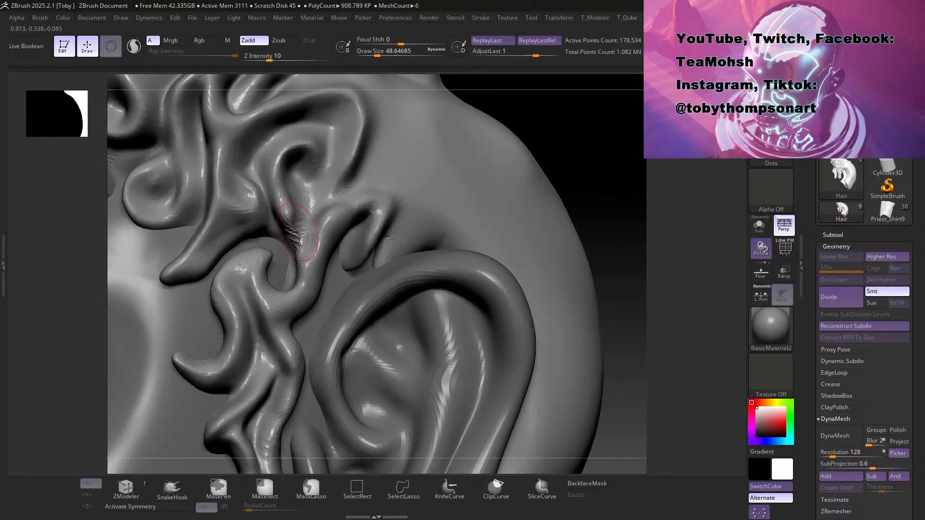
{"action": "left_click_drag", "start_coordinate": [297, 233], "coordinate": [295, 240], "text": "shift"}
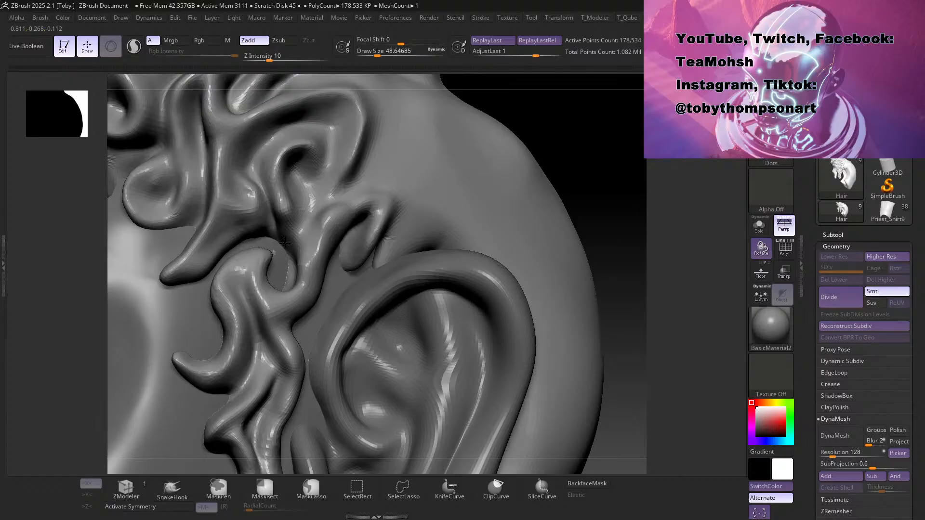
{"action": "key", "text": "shift"}
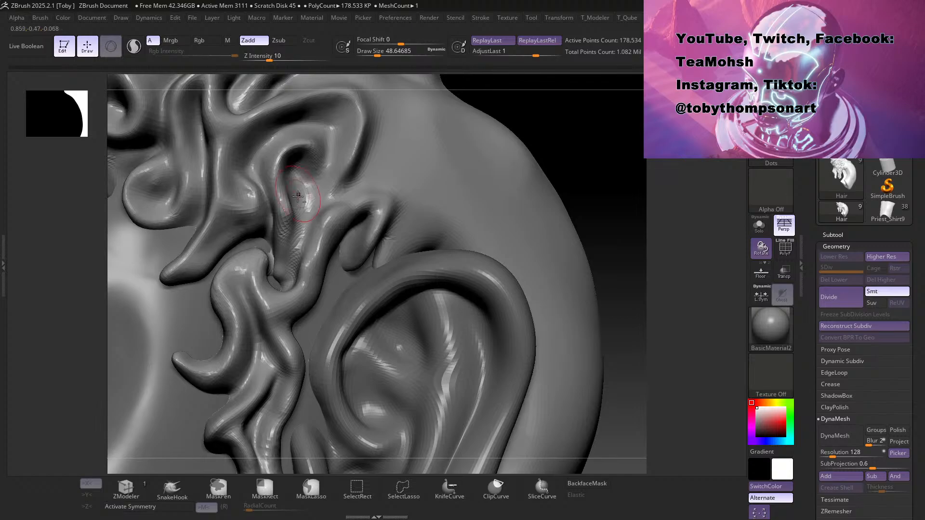
{"action": "mouse_move", "coordinate": [530, 145]}
{"action": "left_mouse_down"}
{"action": "mouse_move", "coordinate": [563, 141]}
{"action": "mouse_move", "coordinate": [566, 118]}
{"action": "mouse_move", "coordinate": [578, 149]}
{"action": "mouse_move", "coordinate": [534, 164]}
{"action": "mouse_move", "coordinate": [556, 169]}
{"action": "mouse_move", "coordinate": [544, 175]}
{"action": "mouse_move", "coordinate": [545, 194]}
{"action": "left_mouse_up"}
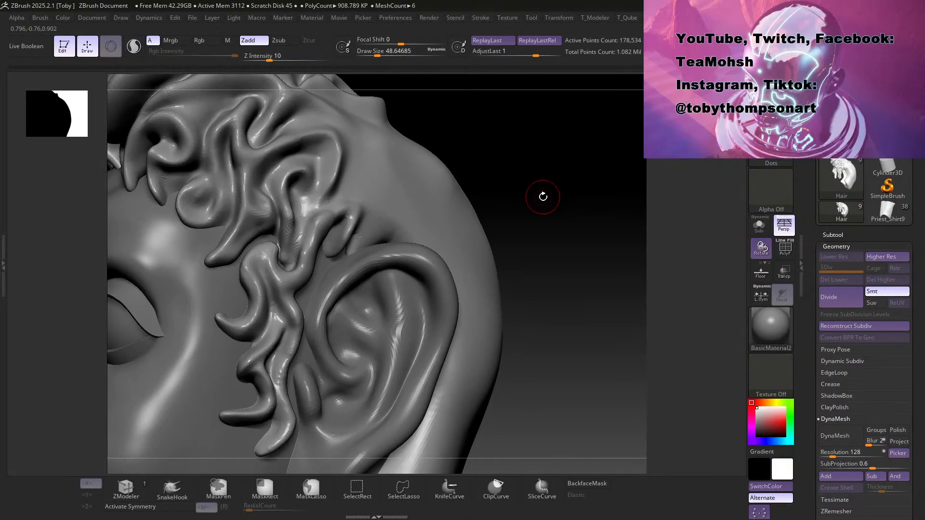
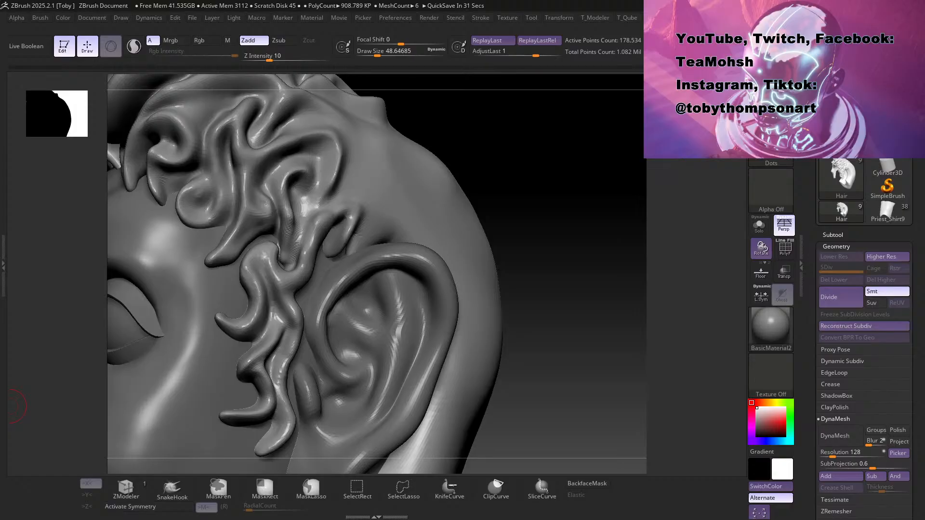
Step: Refine the strand running into the upper sideburn curl at a draw size of about 37 and intensity 10
{"action": "mouse_move", "coordinate": [534, 179]}
{"action": "left_mouse_down"}
{"action": "mouse_move", "coordinate": [523, 185]}
{"action": "mouse_move", "coordinate": [530, 184]}
{"action": "mouse_move", "coordinate": [511, 163]}
{"action": "mouse_move", "coordinate": [511, 206]}
{"action": "mouse_move", "coordinate": [520, 188]}
{"action": "mouse_move", "coordinate": [514, 181]}
{"action": "mouse_move", "coordinate": [518, 198]}
{"action": "mouse_move", "coordinate": [502, 200]}
{"action": "mouse_move", "coordinate": [498, 190]}
{"action": "mouse_move", "coordinate": [533, 196]}
{"action": "mouse_move", "coordinate": [568, 146]}
{"action": "mouse_move", "coordinate": [547, 151]}
{"action": "left_mouse_up"}
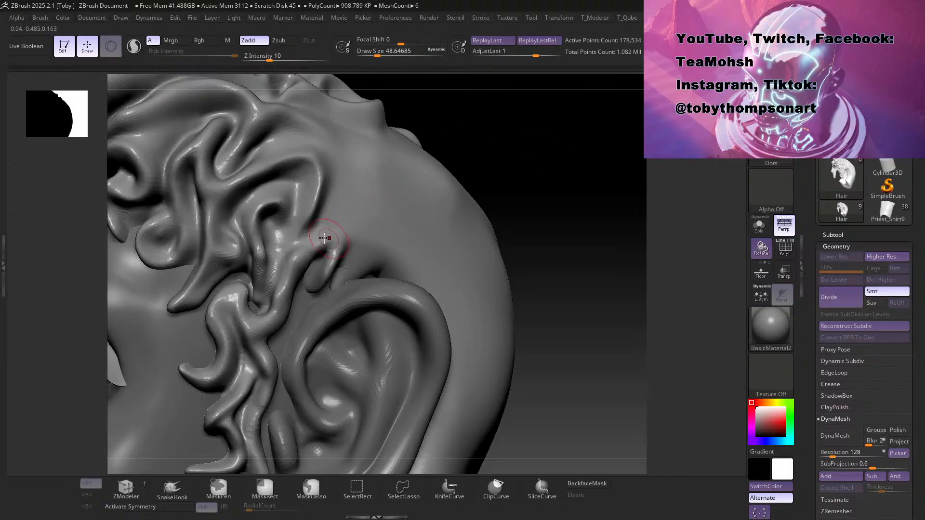
{"action": "left_click_drag", "start_coordinate": [512, 182], "coordinate": [433, 198]}
{"action": "left_click_drag", "start_coordinate": [528, 170], "coordinate": [434, 200]}
{"action": "key", "text": "s"}
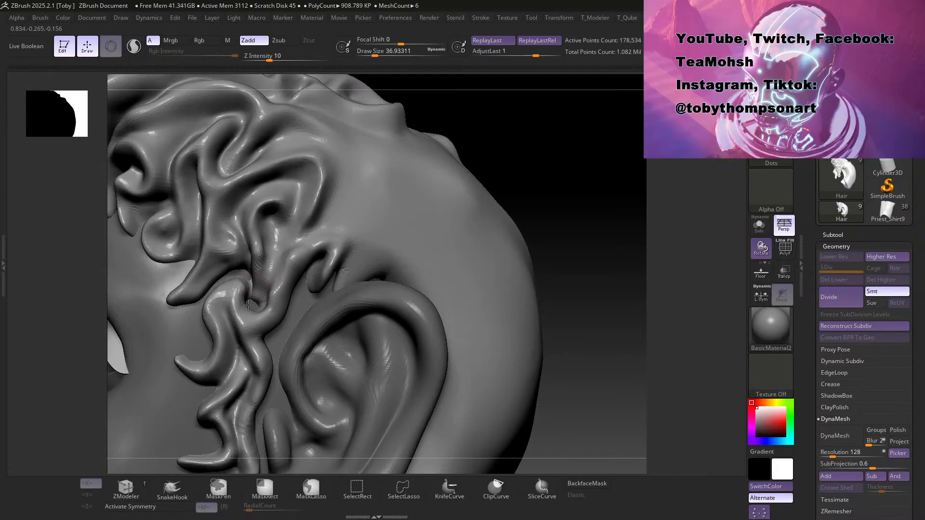
{"action": "left_click_drag", "start_coordinate": [535, 193], "coordinate": [537, 145]}
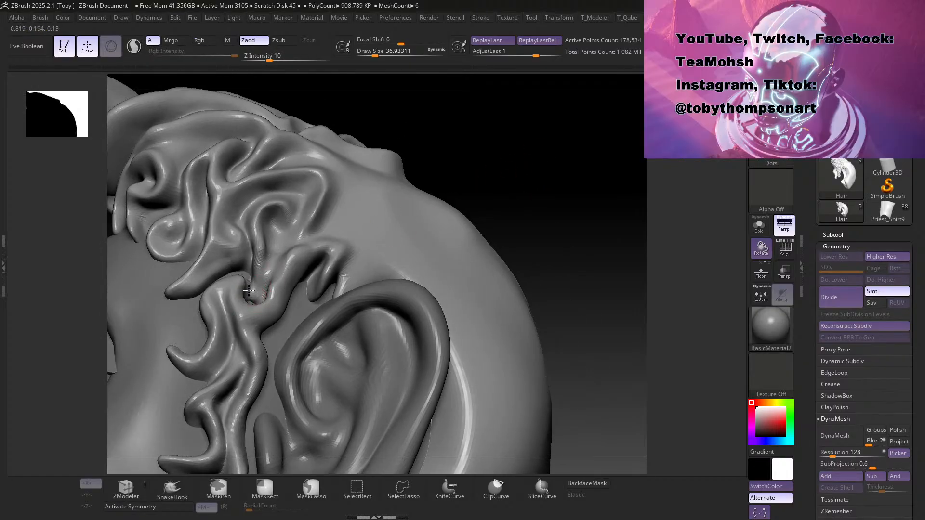
Step: Carve the edges of the strand entering the upper sideburn curl with DamStandard at a draw size of about 37 and intensity 33, then smooth it
{"action": "key", "text": "b"}
{"action": "key", "text": "d"}
{"action": "key", "text": "s"}
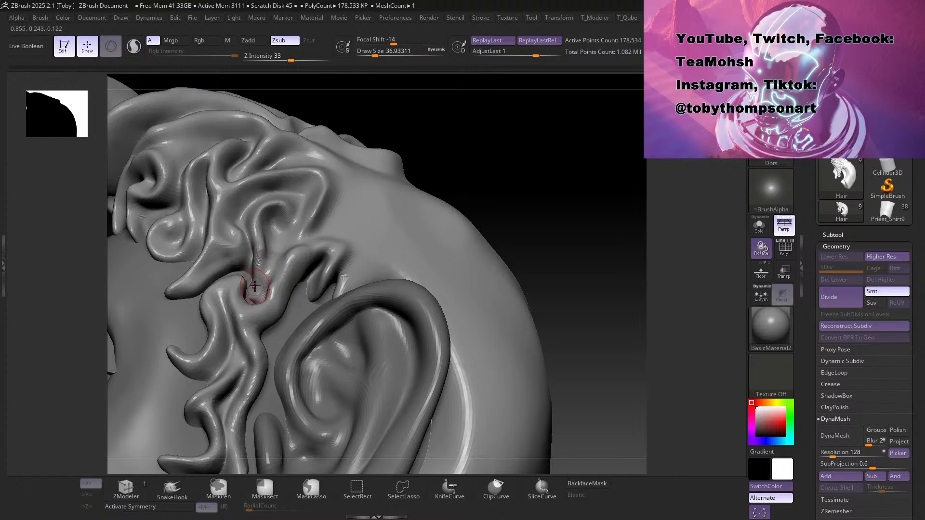
{"action": "mouse_move", "coordinate": [471, 180]}
{"action": "left_mouse_down"}
{"action": "mouse_move", "coordinate": [460, 179]}
{"action": "mouse_move", "coordinate": [477, 193]}
{"action": "left_mouse_up"}
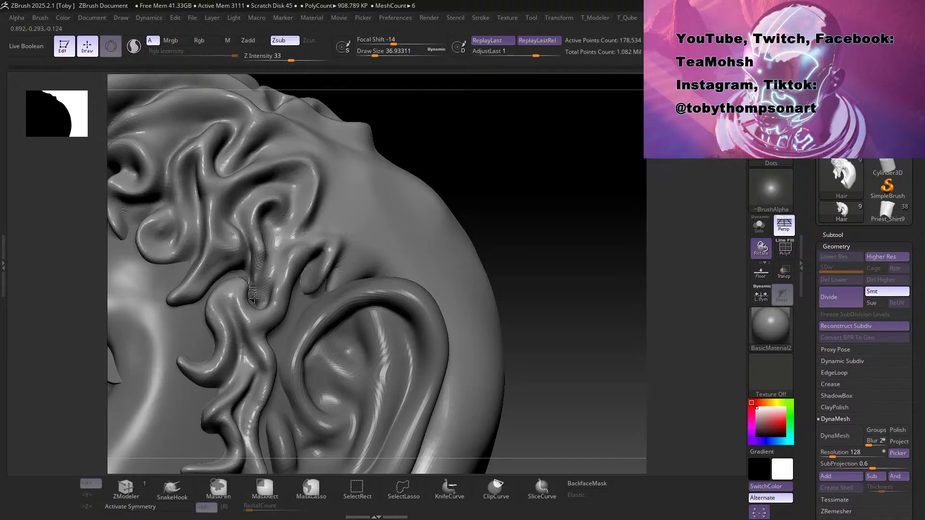
{"action": "left_click_drag", "start_coordinate": [477, 183], "coordinate": [500, 182]}
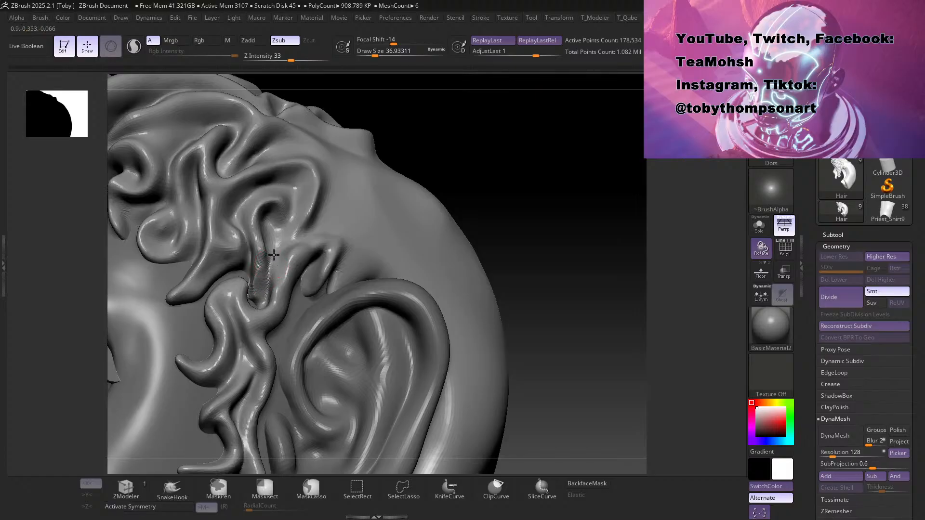
{"action": "mouse_move", "coordinate": [523, 187]}
{"action": "left_mouse_down"}
{"action": "mouse_move", "coordinate": [533, 208]}
{"action": "mouse_move", "coordinate": [535, 185]}
{"action": "left_mouse_up"}
{"action": "left_click_drag", "start_coordinate": [259, 261], "coordinate": [256, 284], "text": "shift"}
Step: Push the lock between the inner strand and the ear into shape at a draw size of about 65 and intensity 100
{"action": "mouse_move", "coordinate": [537, 186]}
{"action": "left_mouse_down"}
{"action": "mouse_move", "coordinate": [537, 198]}
{"action": "mouse_move", "coordinate": [485, 210]}
{"action": "mouse_move", "coordinate": [490, 227]}
{"action": "mouse_move", "coordinate": [470, 230]}
{"action": "mouse_move", "coordinate": [471, 217]}
{"action": "mouse_move", "coordinate": [479, 258]}
{"action": "mouse_move", "coordinate": [534, 279]}
{"action": "mouse_move", "coordinate": [525, 256]}
{"action": "left_mouse_up"}
{"action": "key", "text": "s"}
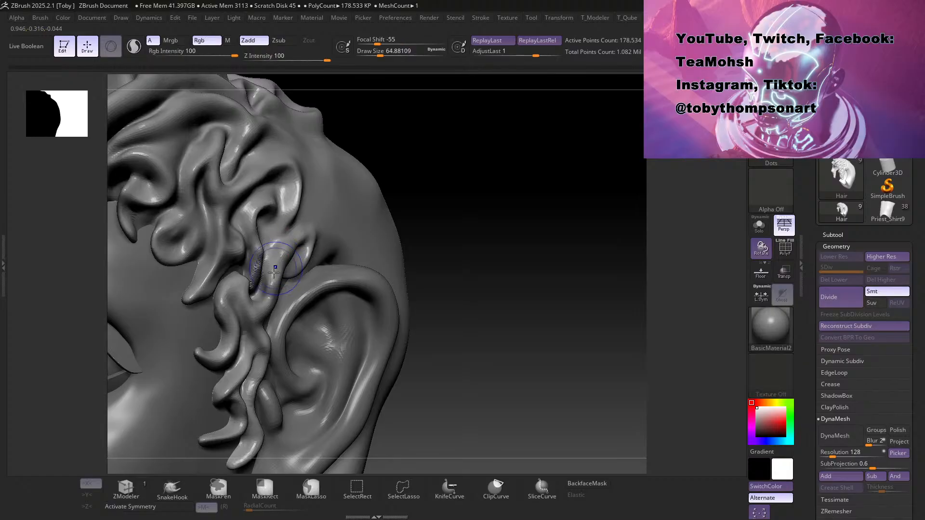
{"action": "left_click_drag", "start_coordinate": [491, 208], "coordinate": [424, 207]}
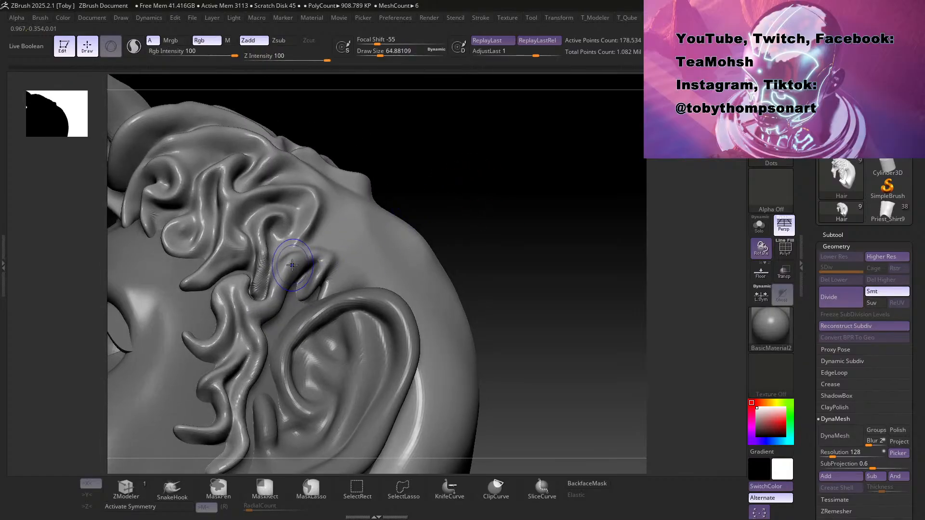
{"action": "mouse_move", "coordinate": [496, 214]}
{"action": "left_mouse_down"}
{"action": "mouse_move", "coordinate": [480, 213]}
{"action": "mouse_move", "coordinate": [502, 207]}
{"action": "mouse_move", "coordinate": [499, 230]}
{"action": "mouse_move", "coordinate": [527, 194]}
{"action": "mouse_move", "coordinate": [526, 202]}
{"action": "mouse_move", "coordinate": [526, 171]}
{"action": "left_mouse_up"}
Step: Carve a short side strand off the inner curl above the ear with DamStandard at a draw size of about 35, and build it up at intensity 10
{"action": "key", "text": "s"}
{"action": "key", "text": "2"}
{"action": "key", "text": "s"}
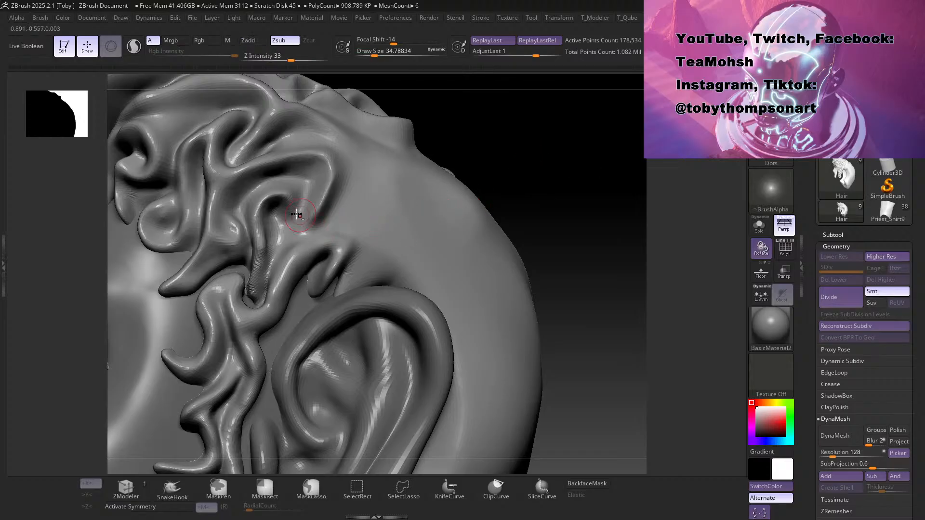
{"action": "mouse_move", "coordinate": [353, 208]}
{"action": "left_mouse_down"}
{"action": "mouse_move", "coordinate": [286, 236]}
{"action": "mouse_move", "coordinate": [357, 212]}
{"action": "mouse_move", "coordinate": [287, 232]}
{"action": "mouse_move", "coordinate": [292, 197]}
{"action": "left_mouse_up"}
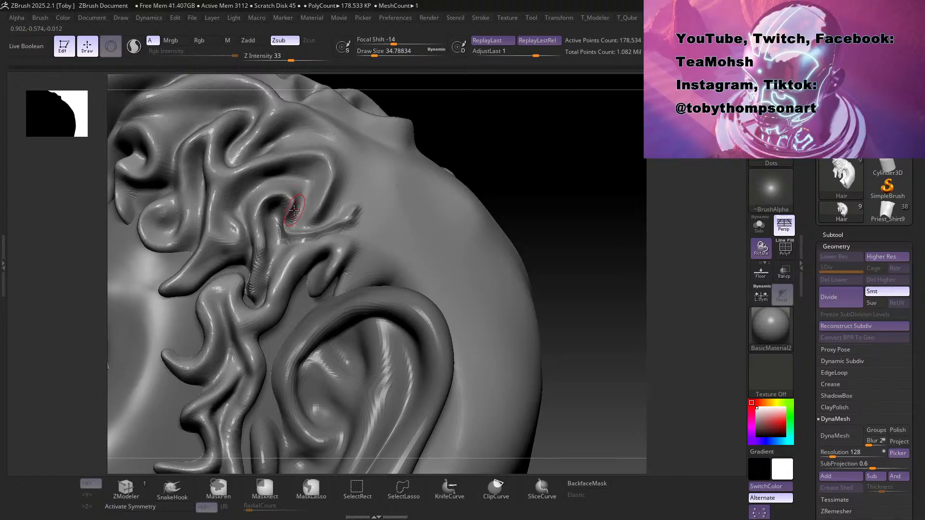
{"action": "key", "text": "1"}
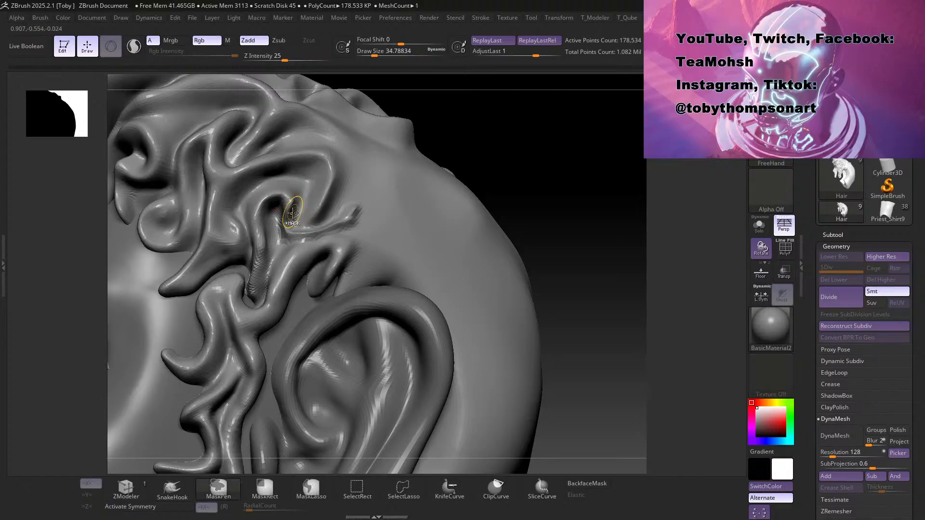
{"action": "mouse_move", "coordinate": [296, 217]}
{"action": "left_mouse_down"}
{"action": "mouse_move", "coordinate": [292, 198]}
{"action": "mouse_move", "coordinate": [288, 215]}
{"action": "mouse_move", "coordinate": [303, 231]}
{"action": "mouse_move", "coordinate": [357, 208]}
{"action": "mouse_move", "coordinate": [325, 231]}
{"action": "left_mouse_up"}
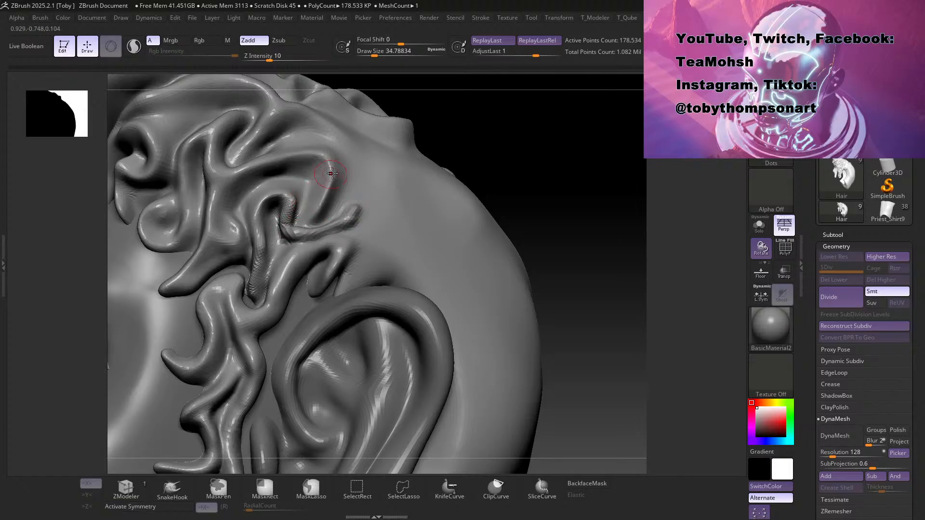
Step: Subdivide the hair once, then refine and smooth the short side strand off the inner curl above the ear
{"action": "key", "text": "ctrl"}
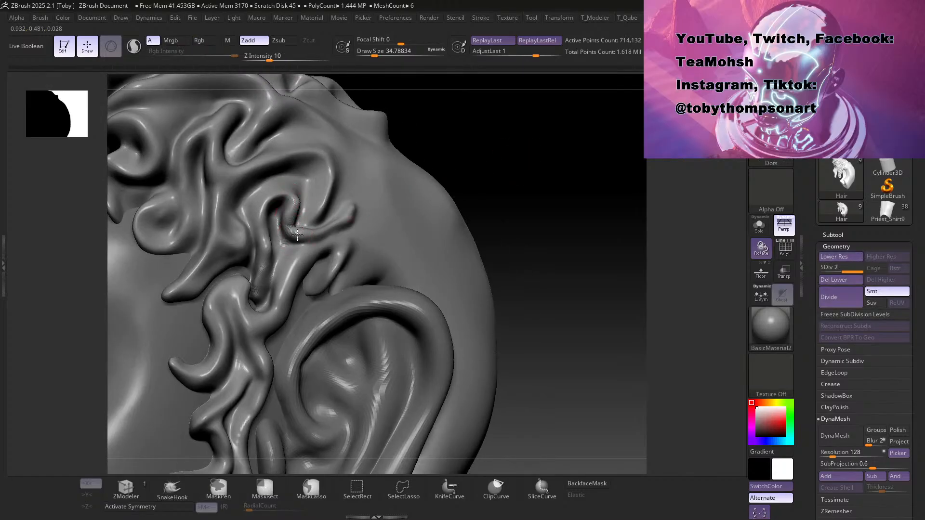
{"action": "mouse_move", "coordinate": [305, 234]}
{"action": "left_mouse_down"}
{"action": "mouse_move", "coordinate": [332, 233]}
{"action": "mouse_move", "coordinate": [301, 216]}
{"action": "mouse_move", "coordinate": [291, 228]}
{"action": "mouse_move", "coordinate": [296, 212]}
{"action": "left_mouse_up"}
{"action": "left_click_drag", "start_coordinate": [448, 161], "coordinate": [520, 152]}
{"action": "left_click_drag", "start_coordinate": [369, 218], "coordinate": [374, 202], "text": "shift"}
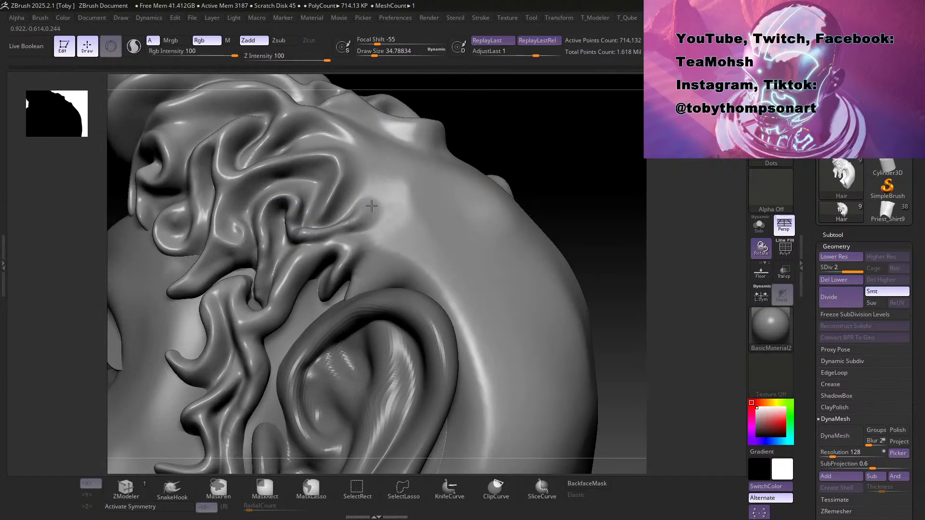
Step: Carve the groove between the short side strand and the ear lock with DamStandard at a draw size of about 59 and intensity 33
{"action": "mouse_move", "coordinate": [535, 140]}
{"action": "left_mouse_down"}
{"action": "mouse_move", "coordinate": [561, 159]}
{"action": "mouse_move", "coordinate": [548, 166]}
{"action": "left_mouse_up"}
{"action": "key", "text": "s"}
{"action": "left_click_drag", "start_coordinate": [548, 166], "coordinate": [553, 167]}
{"action": "left_click_drag", "start_coordinate": [340, 247], "coordinate": [310, 251]}
{"action": "mouse_move", "coordinate": [367, 236]}
{"action": "left_mouse_down"}
{"action": "mouse_move", "coordinate": [315, 250]}
{"action": "mouse_move", "coordinate": [279, 283]}
{"action": "mouse_move", "coordinate": [308, 250]}
{"action": "mouse_move", "coordinate": [276, 290]}
{"action": "mouse_move", "coordinate": [296, 261]}
{"action": "left_mouse_up"}
{"action": "left_click_drag", "start_coordinate": [537, 188], "coordinate": [506, 193]}
{"action": "left_click_drag", "start_coordinate": [353, 240], "coordinate": [290, 265]}
{"action": "left_click_drag", "start_coordinate": [570, 216], "coordinate": [474, 207]}
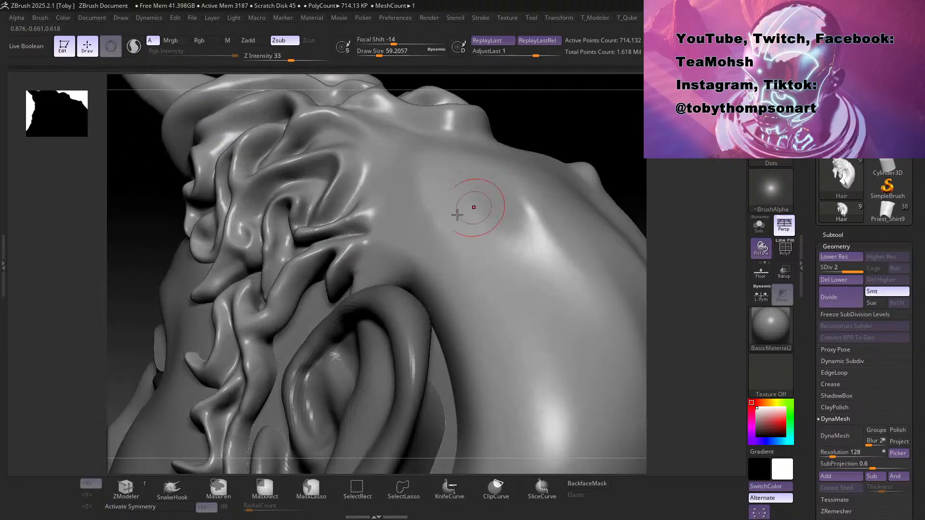
Step: Deepen the recess between the inner strand and the ear lock, and smooth it down to where the strands meet
{"action": "left_click_drag", "start_coordinate": [522, 108], "coordinate": [568, 132]}
{"action": "mouse_move", "coordinate": [291, 270]}
{"action": "left_mouse_down"}
{"action": "mouse_move", "coordinate": [281, 217]}
{"action": "mouse_move", "coordinate": [283, 259]}
{"action": "left_mouse_up"}
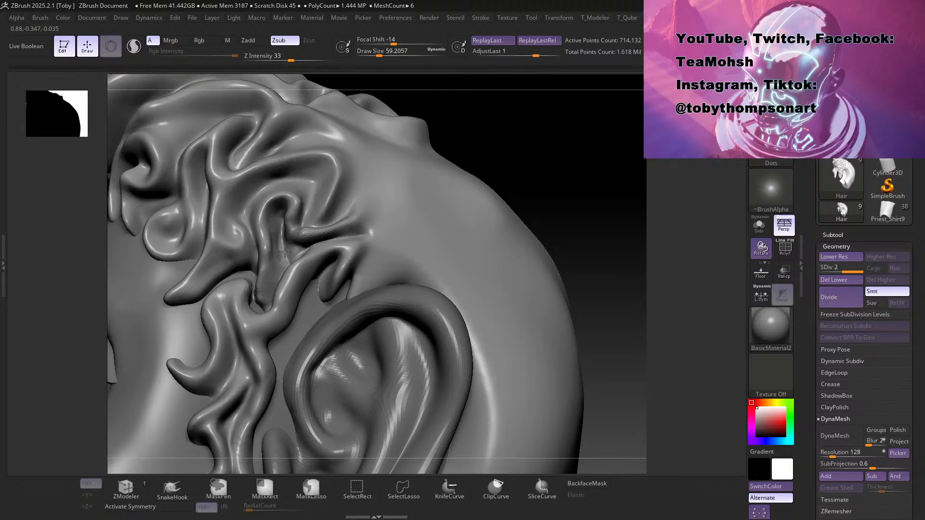
{"action": "left_click_drag", "start_coordinate": [535, 127], "coordinate": [502, 155]}
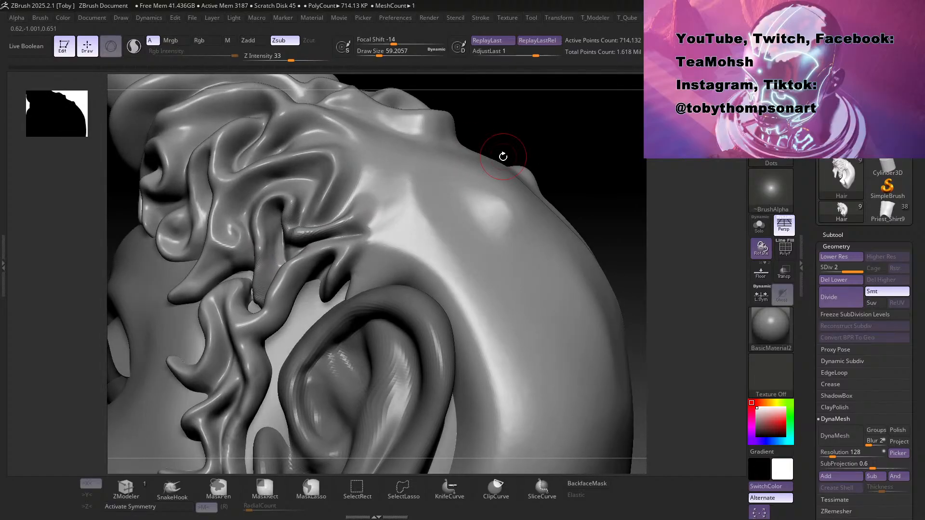
{"action": "mouse_move", "coordinate": [302, 187]}
{"action": "left_mouse_down", "text": "shift"}
{"action": "mouse_move", "coordinate": [262, 222]}
{"action": "mouse_move", "coordinate": [263, 257]}
{"action": "left_mouse_up", "text": "shift"}
{"action": "left_click_drag", "start_coordinate": [547, 134], "coordinate": [536, 166]}
{"action": "mouse_move", "coordinate": [252, 296]}
{"action": "left_mouse_down", "text": "shift"}
{"action": "mouse_move", "coordinate": [248, 303]}
{"action": "mouse_move", "coordinate": [258, 270]}
{"action": "mouse_move", "coordinate": [254, 281]}
{"action": "left_mouse_up", "text": "shift"}
Step: Carve the narrow lower end of the inner strand's recess with DamStandard at a draw size of about 29 and intensity 33
{"action": "key", "text": "b"}
{"action": "key", "text": "d"}
{"action": "key", "text": "s"}
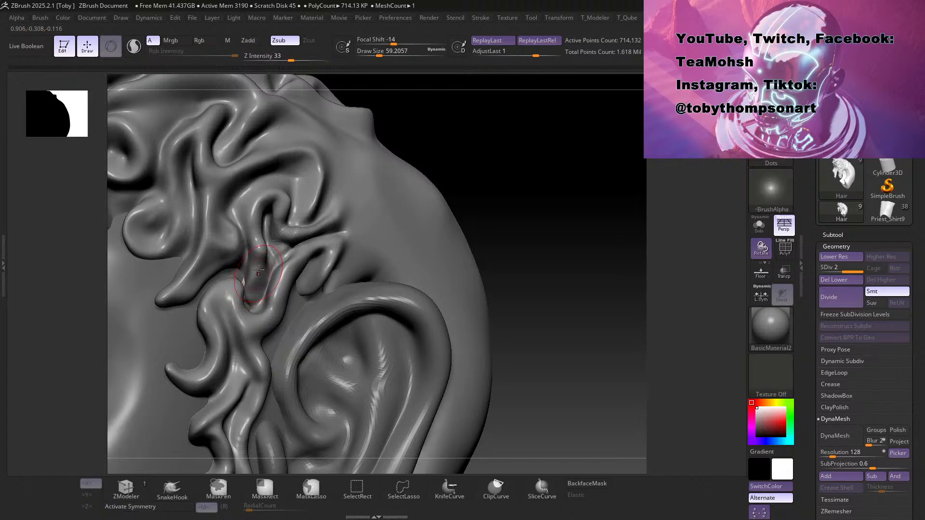
{"action": "left_click_drag", "start_coordinate": [472, 161], "coordinate": [505, 160]}
{"action": "mouse_move", "coordinate": [253, 290]}
{"action": "left_mouse_down"}
{"action": "mouse_move", "coordinate": [243, 284]}
{"action": "mouse_move", "coordinate": [266, 276]}
{"action": "left_mouse_up"}
{"action": "key", "text": "ctrl+z"}
{"action": "key", "text": "s"}
{"action": "left_click_drag", "start_coordinate": [245, 298], "coordinate": [243, 289]}
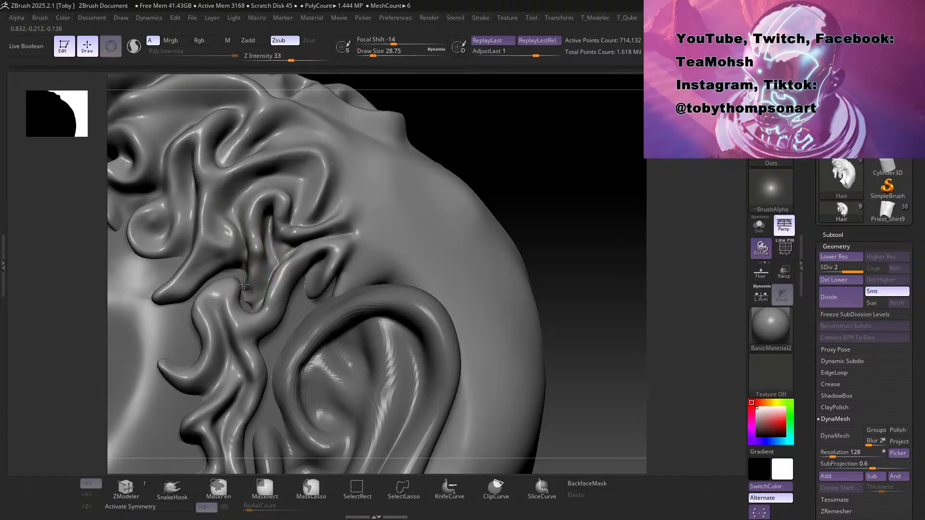
{"action": "mouse_move", "coordinate": [502, 159]}
{"action": "left_mouse_down"}
{"action": "mouse_move", "coordinate": [520, 161]}
{"action": "mouse_move", "coordinate": [513, 147]}
{"action": "left_mouse_up"}
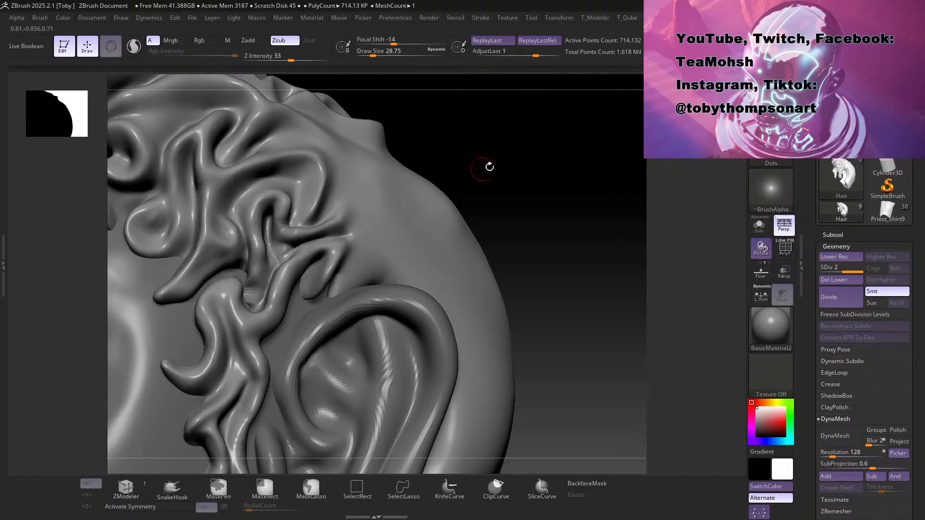
Step: Smooth the inside bend where the short side strand leaves the inner curl, using a draw size of about 49
{"action": "mouse_move", "coordinate": [489, 165]}
{"action": "left_mouse_down"}
{"action": "mouse_move", "coordinate": [547, 161]}
{"action": "mouse_move", "coordinate": [553, 145]}
{"action": "left_mouse_up"}
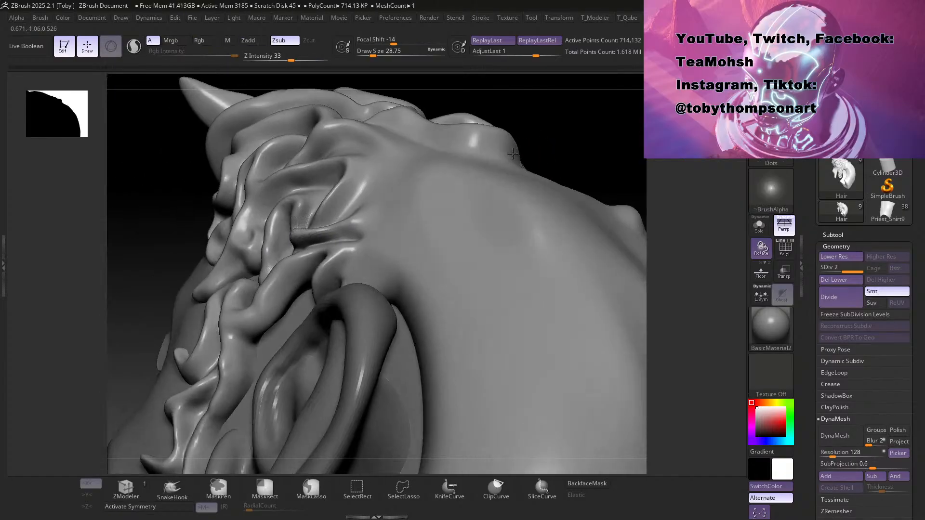
{"action": "mouse_move", "coordinate": [535, 159]}
{"action": "left_mouse_down"}
{"action": "mouse_move", "coordinate": [559, 140]}
{"action": "mouse_move", "coordinate": [545, 156]}
{"action": "mouse_move", "coordinate": [513, 162]}
{"action": "left_mouse_up"}
{"action": "left_click_drag", "start_coordinate": [287, 235], "coordinate": [282, 224], "text": "shift"}
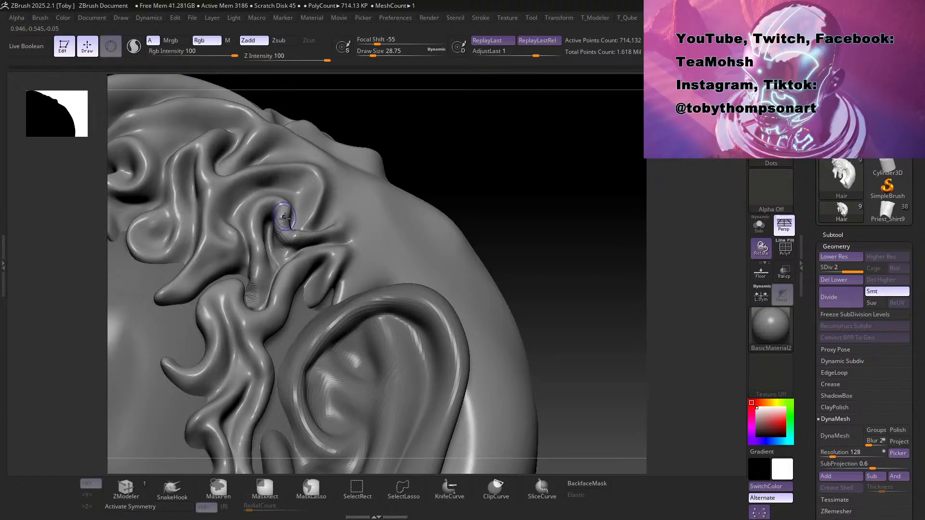
{"action": "mouse_move", "coordinate": [479, 161]}
{"action": "left_mouse_down"}
{"action": "mouse_move", "coordinate": [490, 140]}
{"action": "mouse_move", "coordinate": [480, 173]}
{"action": "mouse_move", "coordinate": [461, 177]}
{"action": "mouse_move", "coordinate": [468, 186]}
{"action": "left_mouse_up"}
{"action": "key", "text": "s"}
{"action": "left_click_drag", "start_coordinate": [283, 229], "coordinate": [279, 223], "text": "shift"}
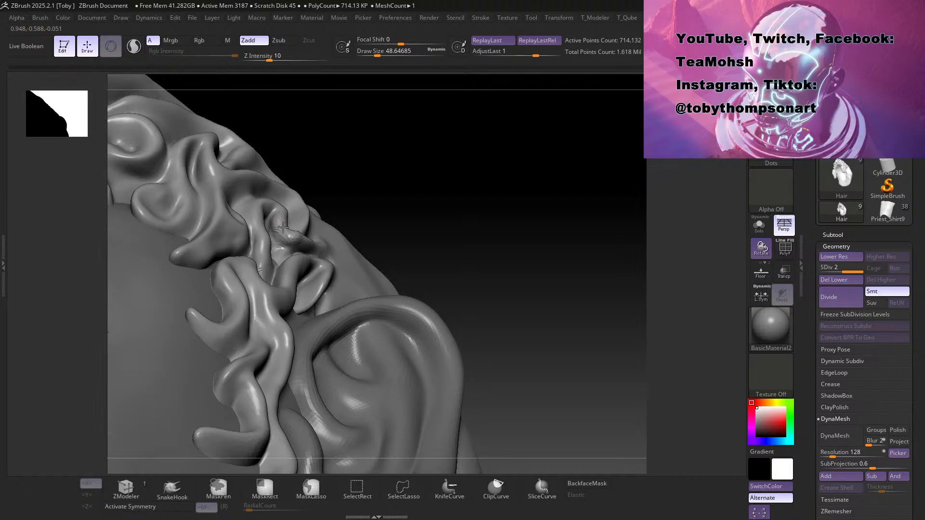
{"action": "left_click_drag", "start_coordinate": [475, 190], "coordinate": [323, 238]}
{"action": "mouse_move", "coordinate": [409, 202]}
{"action": "left_mouse_down"}
{"action": "mouse_move", "coordinate": [512, 161]}
{"action": "mouse_move", "coordinate": [523, 176]}
{"action": "mouse_move", "coordinate": [506, 190]}
{"action": "mouse_move", "coordinate": [510, 198]}
{"action": "left_mouse_up"}
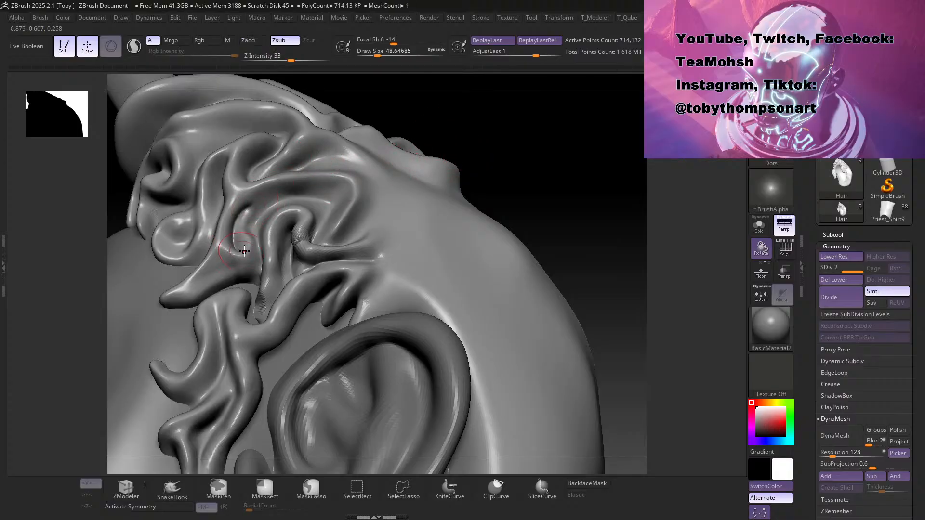
Step: Carve the groove around the outside of the inner curl with DamStandard at a draw size of about 49, and smooth the neighbouring strands
{"action": "left_click_drag", "start_coordinate": [245, 211], "coordinate": [344, 183]}
{"action": "mouse_move", "coordinate": [241, 232]}
{"action": "left_mouse_down"}
{"action": "mouse_move", "coordinate": [260, 203]}
{"action": "mouse_move", "coordinate": [320, 186]}
{"action": "left_mouse_up"}
{"action": "mouse_move", "coordinate": [246, 210]}
{"action": "left_mouse_down", "text": "shift"}
{"action": "mouse_move", "coordinate": [254, 207]}
{"action": "mouse_move", "coordinate": [236, 219]}
{"action": "mouse_move", "coordinate": [243, 241]}
{"action": "left_mouse_up", "text": "shift"}
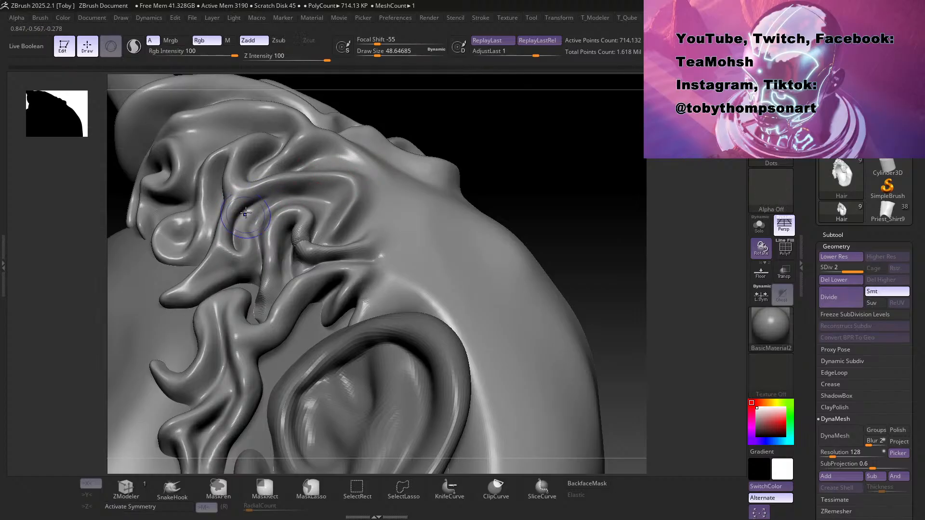
{"action": "mouse_move", "coordinate": [491, 153]}
{"action": "left_mouse_down"}
{"action": "mouse_move", "coordinate": [493, 187]}
{"action": "mouse_move", "coordinate": [490, 151]}
{"action": "left_mouse_up"}
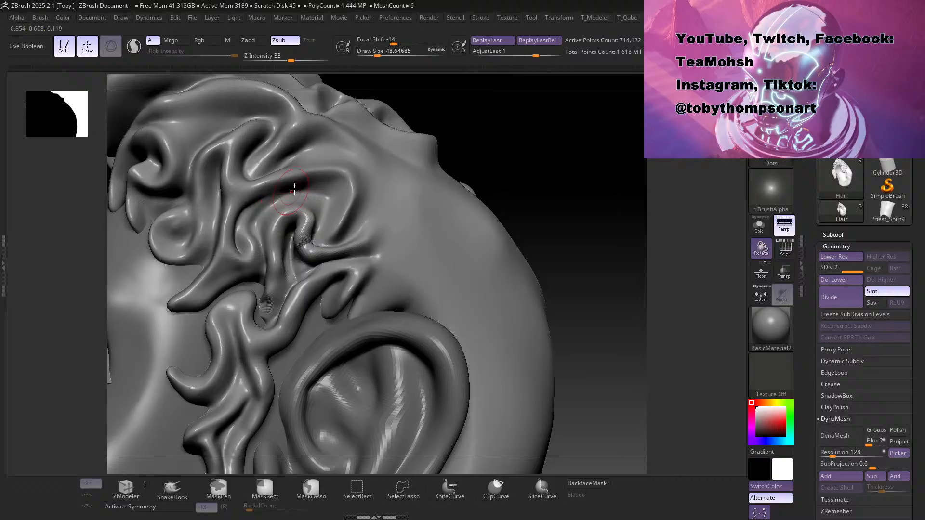
{"action": "mouse_move", "coordinate": [254, 240]}
{"action": "left_mouse_down"}
{"action": "mouse_move", "coordinate": [269, 202]}
{"action": "mouse_move", "coordinate": [254, 243]}
{"action": "left_mouse_up"}
{"action": "mouse_move", "coordinate": [537, 162]}
{"action": "left_mouse_down"}
{"action": "mouse_move", "coordinate": [511, 149]}
{"action": "mouse_move", "coordinate": [538, 151]}
{"action": "mouse_move", "coordinate": [543, 138]}
{"action": "mouse_move", "coordinate": [553, 152]}
{"action": "left_mouse_up"}
{"action": "left_click_drag", "start_coordinate": [276, 309], "coordinate": [289, 299], "text": "shift"}
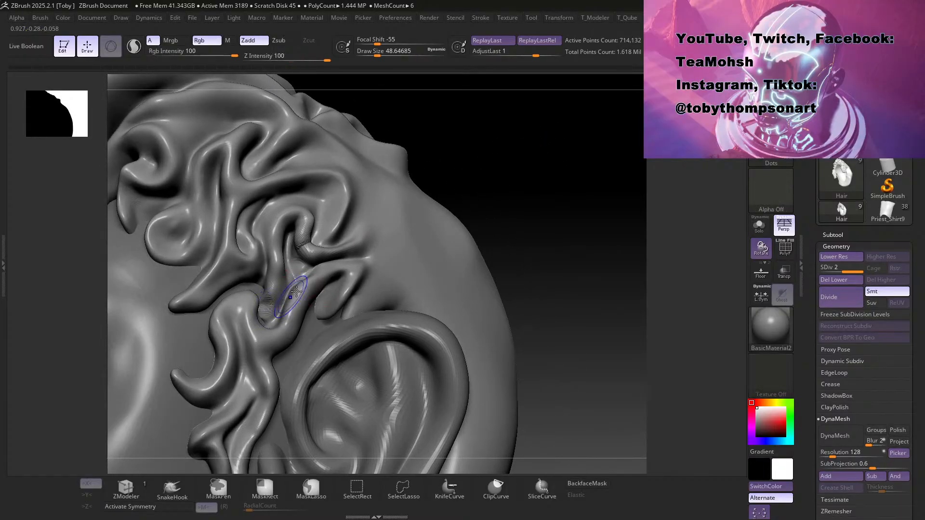
Step: ZRemesh the hair with the Same and Adapt options enabled
{"action": "key", "text": "space"}
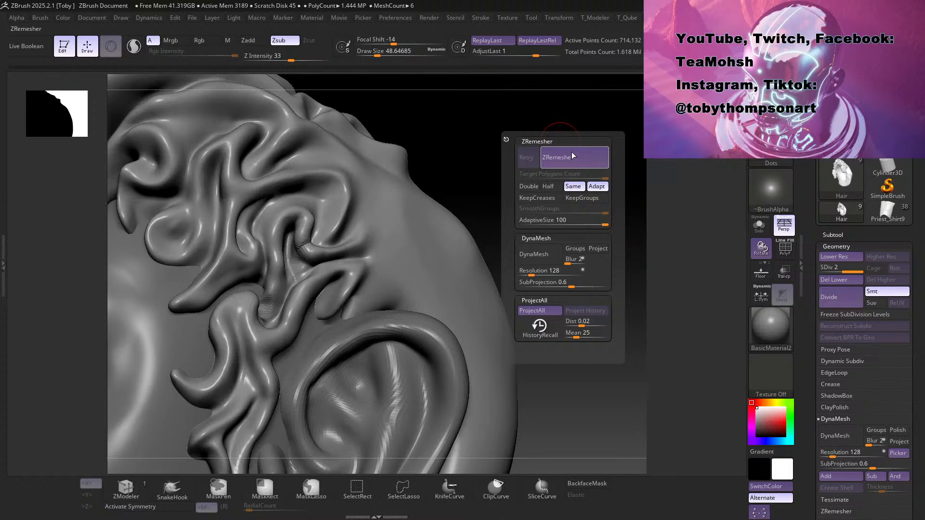
{"action": "left_click", "coordinate": [574, 157]}
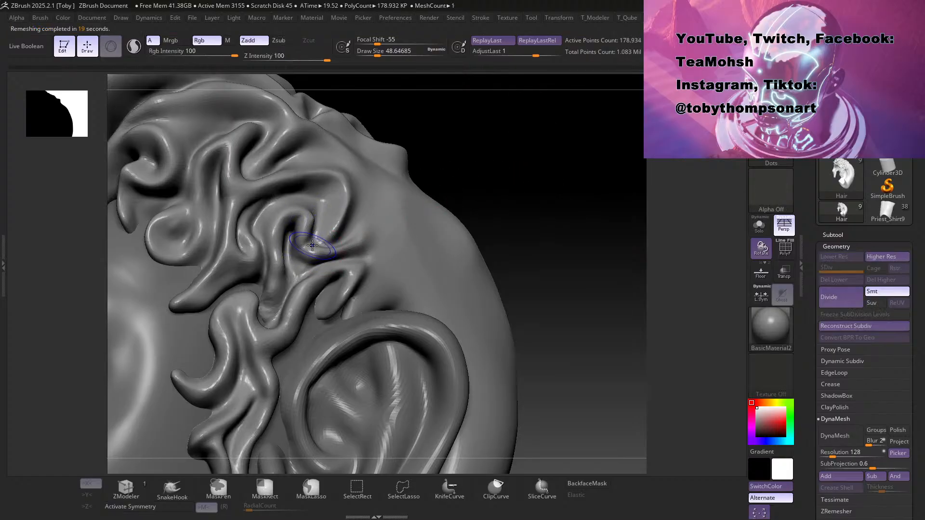
{"action": "mouse_move", "coordinate": [506, 183]}
{"action": "left_mouse_down"}
{"action": "mouse_move", "coordinate": [506, 161]}
{"action": "mouse_move", "coordinate": [511, 172]}
{"action": "left_mouse_up"}
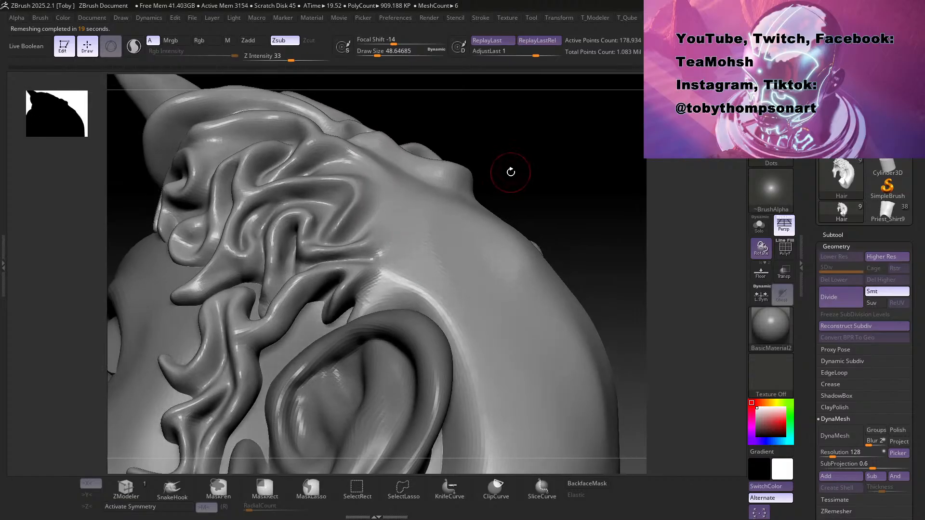
Step: Build up the inner curl and its side strand with the Standard brush at a draw size of about 49 and intensity 25
{"action": "key", "text": "b"}
{"action": "key", "text": "s"}
{"action": "key", "text": "t"}
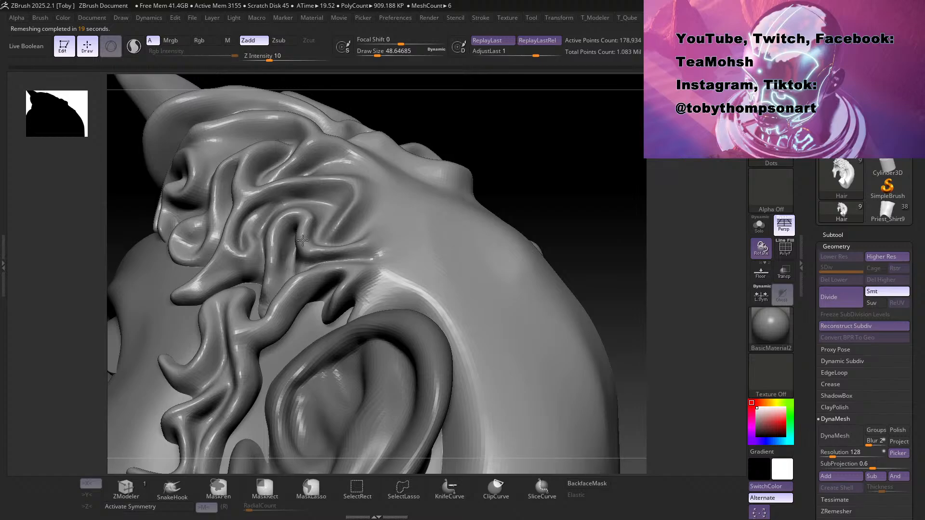
{"action": "left_click_drag", "start_coordinate": [516, 151], "coordinate": [491, 181]}
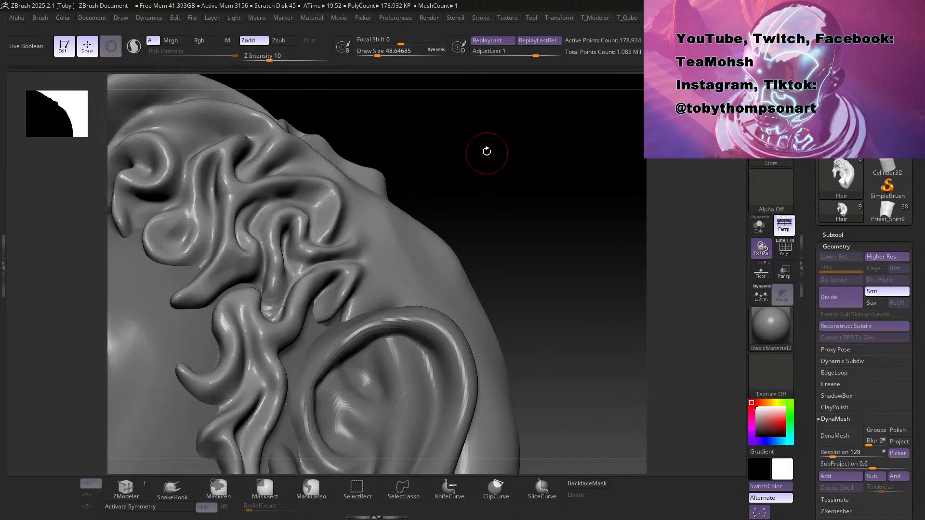
{"action": "left_click_drag", "start_coordinate": [500, 151], "coordinate": [481, 144]}
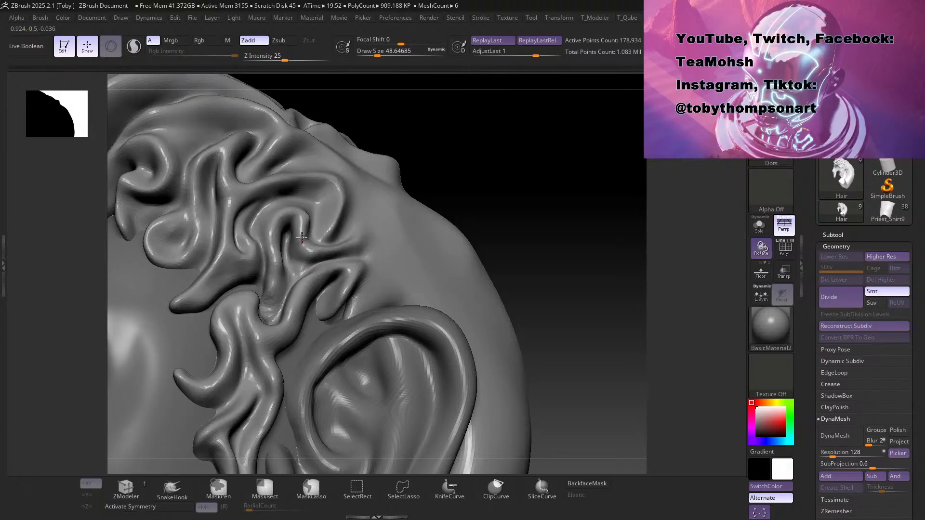
{"action": "left_click_drag", "start_coordinate": [506, 169], "coordinate": [506, 157]}
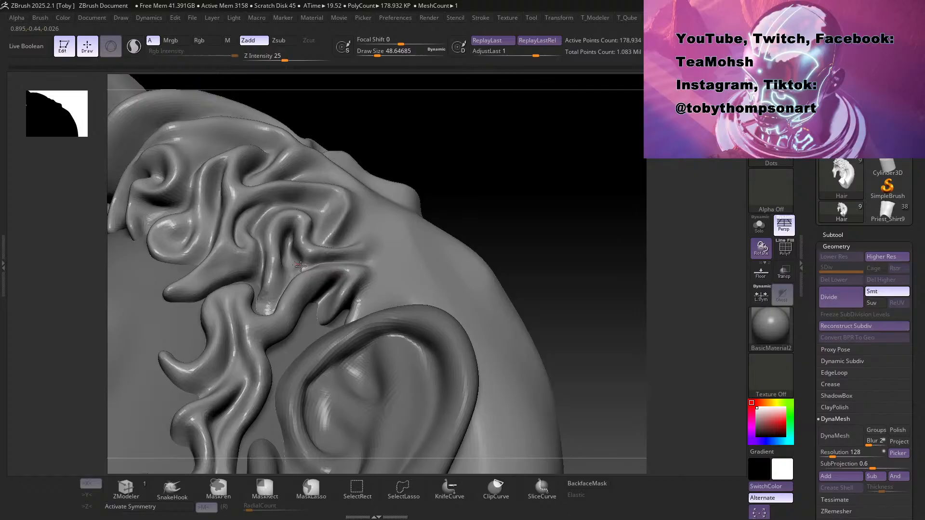
{"action": "left_click_drag", "start_coordinate": [485, 186], "coordinate": [462, 190]}
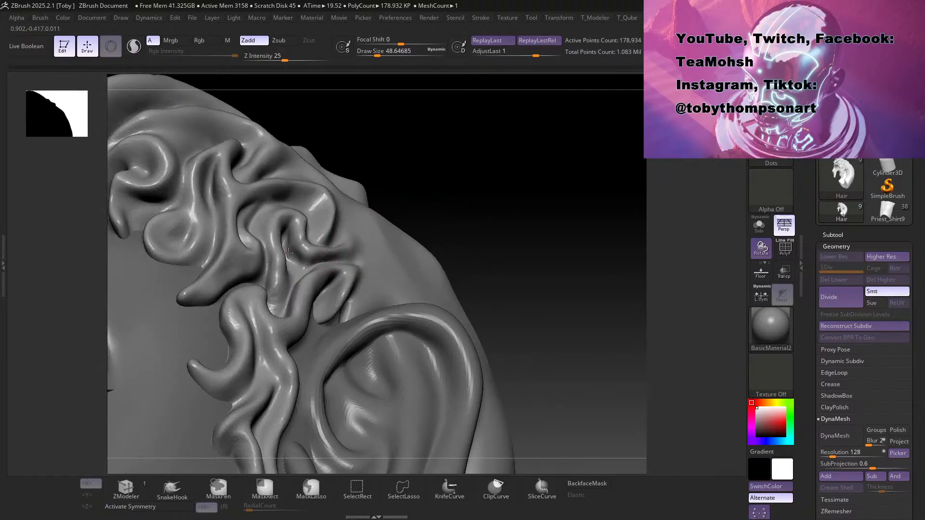
{"action": "mouse_move", "coordinate": [482, 193]}
{"action": "left_mouse_down"}
{"action": "mouse_move", "coordinate": [462, 190]}
{"action": "mouse_move", "coordinate": [444, 206]}
{"action": "mouse_move", "coordinate": [493, 200]}
{"action": "mouse_move", "coordinate": [477, 208]}
{"action": "left_mouse_up"}
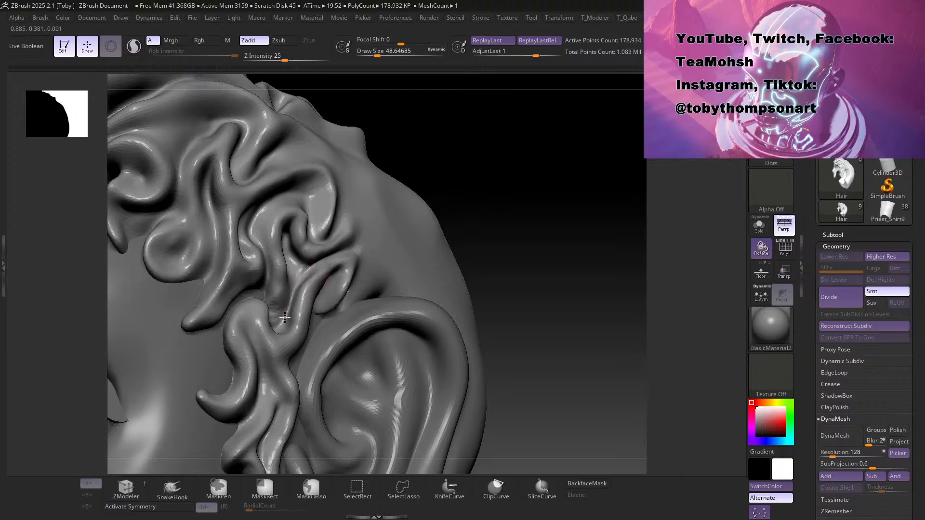
Step: Adjust the shape of the small lock tip just above the ear at intensity 51, raising the draw size to about 80
{"action": "mouse_move", "coordinate": [501, 159]}
{"action": "left_mouse_down"}
{"action": "mouse_move", "coordinate": [496, 136]}
{"action": "mouse_move", "coordinate": [469, 145]}
{"action": "left_mouse_up"}
{"action": "left_click_drag", "start_coordinate": [511, 183], "coordinate": [528, 180]}
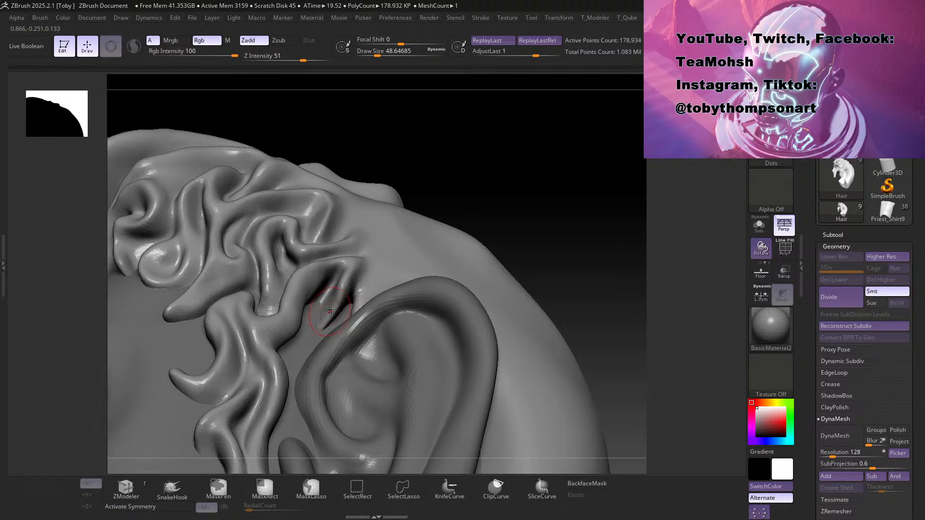
{"action": "mouse_move", "coordinate": [563, 209]}
{"action": "left_mouse_down"}
{"action": "mouse_move", "coordinate": [537, 252]}
{"action": "mouse_move", "coordinate": [578, 227]}
{"action": "mouse_move", "coordinate": [492, 166]}
{"action": "left_mouse_up"}
{"action": "mouse_move", "coordinate": [477, 211]}
{"action": "left_mouse_down"}
{"action": "mouse_move", "coordinate": [450, 241]}
{"action": "mouse_move", "coordinate": [478, 215]}
{"action": "mouse_move", "coordinate": [473, 222]}
{"action": "left_mouse_up"}
{"action": "key", "text": "s"}
{"action": "left_click_drag", "start_coordinate": [333, 324], "coordinate": [330, 316]}
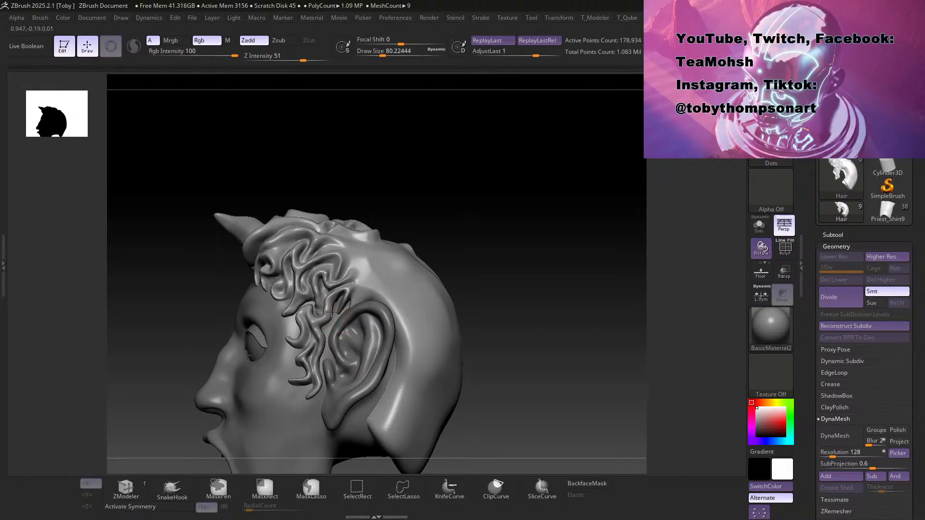
{"action": "mouse_move", "coordinate": [409, 233]}
{"action": "left_mouse_down"}
{"action": "mouse_move", "coordinate": [462, 225]}
{"action": "mouse_move", "coordinate": [434, 226]}
{"action": "mouse_move", "coordinate": [502, 198]}
{"action": "mouse_move", "coordinate": [459, 223]}
{"action": "mouse_move", "coordinate": [425, 217]}
{"action": "mouse_move", "coordinate": [451, 194]}
{"action": "mouse_move", "coordinate": [448, 239]}
{"action": "mouse_move", "coordinate": [458, 237]}
{"action": "mouse_move", "coordinate": [428, 199]}
{"action": "mouse_move", "coordinate": [472, 238]}
{"action": "mouse_move", "coordinate": [464, 241]}
{"action": "mouse_move", "coordinate": [522, 227]}
{"action": "mouse_move", "coordinate": [519, 238]}
{"action": "mouse_move", "coordinate": [384, 247]}
{"action": "mouse_move", "coordinate": [388, 227]}
{"action": "mouse_move", "coordinate": [427, 250]}
{"action": "mouse_move", "coordinate": [477, 258]}
{"action": "mouse_move", "coordinate": [471, 301]}
{"action": "mouse_move", "coordinate": [424, 308]}
{"action": "mouse_move", "coordinate": [384, 249]}
{"action": "mouse_move", "coordinate": [464, 264]}
{"action": "mouse_move", "coordinate": [436, 223]}
{"action": "mouse_move", "coordinate": [469, 367]}
{"action": "left_mouse_up"}
{"action": "key", "text": "shift"}
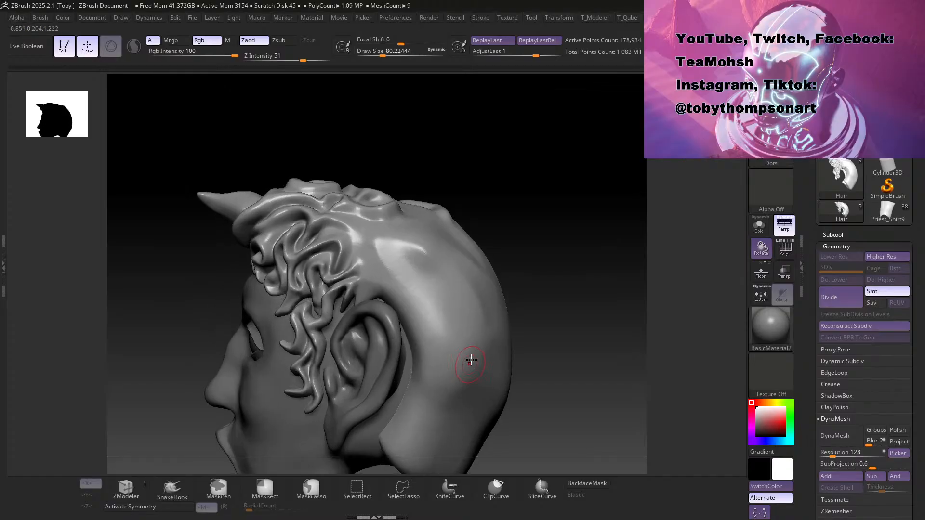
{"action": "mouse_move", "coordinate": [522, 229]}
{"action": "left_mouse_down"}
{"action": "mouse_move", "coordinate": [479, 252]}
{"action": "mouse_move", "coordinate": [469, 227]}
{"action": "left_mouse_up"}
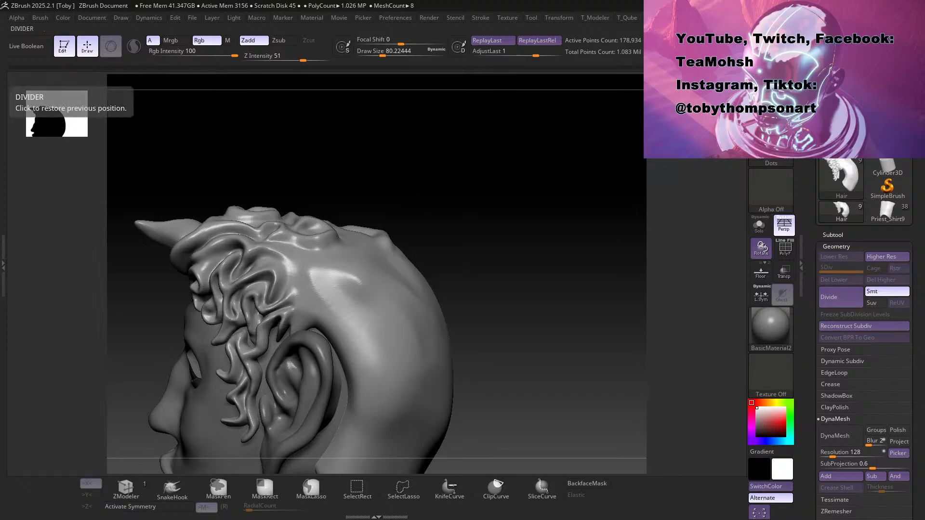
{"action": "key", "text": "super+d"}
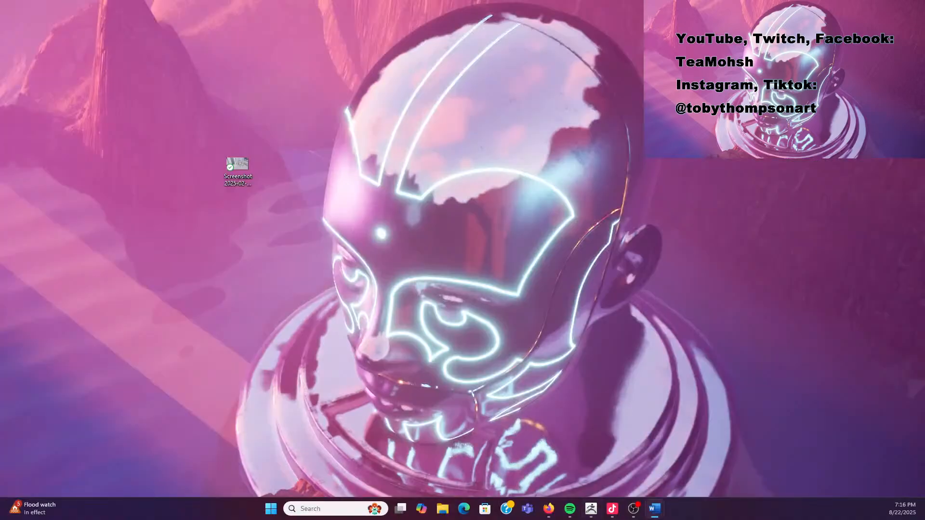
{"action": "key", "text": "alt+Tab"}
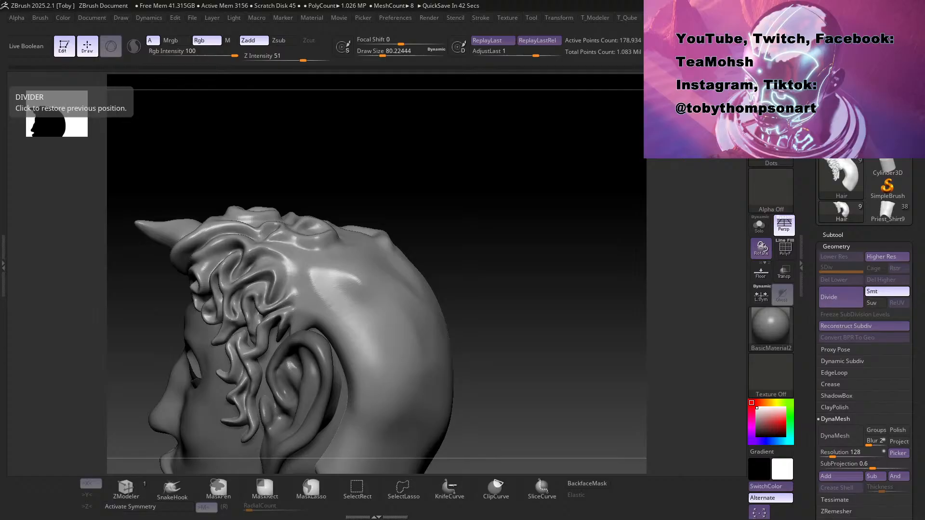
Step: Rough in a spiral curl on the back of the head behind the ear at a draw size of about 90 and intensity 25
{"action": "mouse_move", "coordinate": [481, 196]}
{"action": "left_mouse_down"}
{"action": "mouse_move", "coordinate": [475, 260]}
{"action": "mouse_move", "coordinate": [496, 223]}
{"action": "mouse_move", "coordinate": [480, 258]}
{"action": "mouse_move", "coordinate": [498, 263]}
{"action": "mouse_move", "coordinate": [494, 215]}
{"action": "mouse_move", "coordinate": [506, 231]}
{"action": "mouse_move", "coordinate": [452, 247]}
{"action": "mouse_move", "coordinate": [501, 187]}
{"action": "mouse_move", "coordinate": [514, 150]}
{"action": "mouse_move", "coordinate": [485, 173]}
{"action": "mouse_move", "coordinate": [493, 213]}
{"action": "mouse_move", "coordinate": [476, 217]}
{"action": "mouse_move", "coordinate": [483, 194]}
{"action": "mouse_move", "coordinate": [533, 247]}
{"action": "mouse_move", "coordinate": [552, 236]}
{"action": "mouse_move", "coordinate": [536, 215]}
{"action": "mouse_move", "coordinate": [533, 238]}
{"action": "mouse_move", "coordinate": [473, 263]}
{"action": "mouse_move", "coordinate": [477, 250]}
{"action": "mouse_move", "coordinate": [543, 199]}
{"action": "mouse_move", "coordinate": [536, 308]}
{"action": "mouse_move", "coordinate": [541, 246]}
{"action": "mouse_move", "coordinate": [525, 263]}
{"action": "mouse_move", "coordinate": [545, 310]}
{"action": "mouse_move", "coordinate": [556, 299]}
{"action": "mouse_move", "coordinate": [516, 337]}
{"action": "mouse_move", "coordinate": [511, 328]}
{"action": "left_mouse_up"}
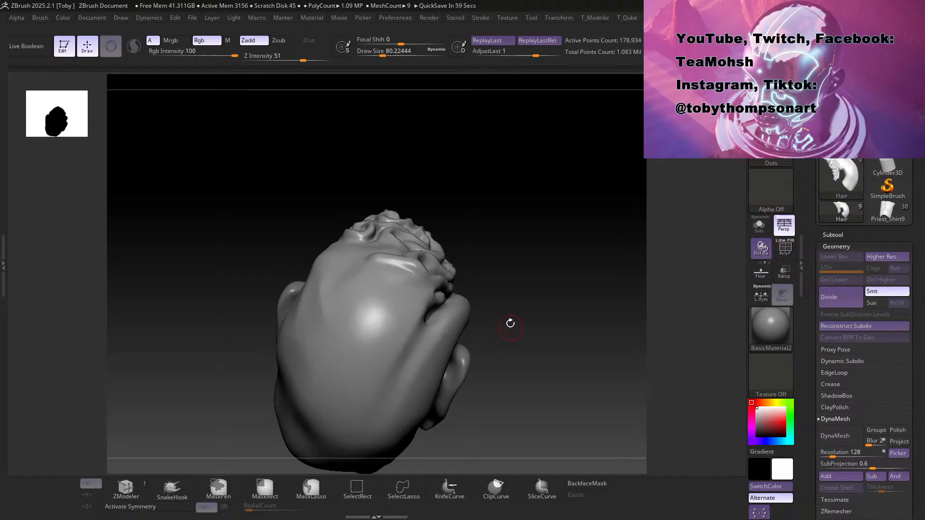
{"action": "left_click_drag", "start_coordinate": [523, 254], "coordinate": [514, 270]}
{"action": "key", "text": "s"}
{"action": "mouse_move", "coordinate": [515, 270]}
{"action": "left_mouse_down"}
{"action": "mouse_move", "coordinate": [514, 296]}
{"action": "mouse_move", "coordinate": [431, 319]}
{"action": "left_mouse_up"}
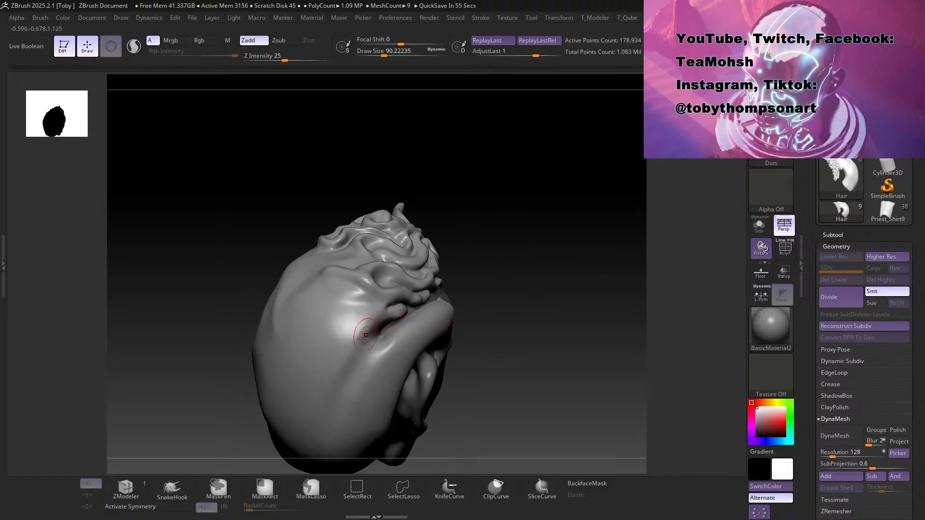
{"action": "left_click_drag", "start_coordinate": [486, 293], "coordinate": [534, 291]}
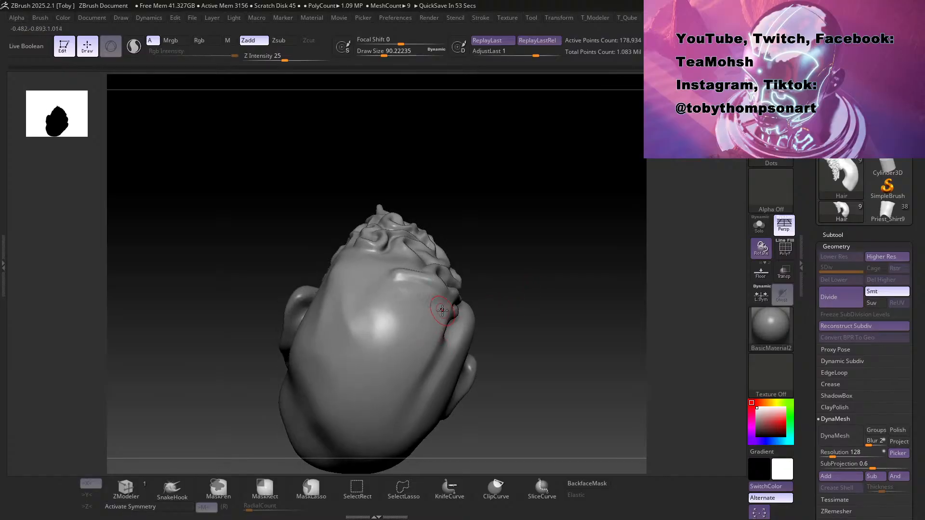
{"action": "left_click_drag", "start_coordinate": [442, 311], "coordinate": [437, 317]}
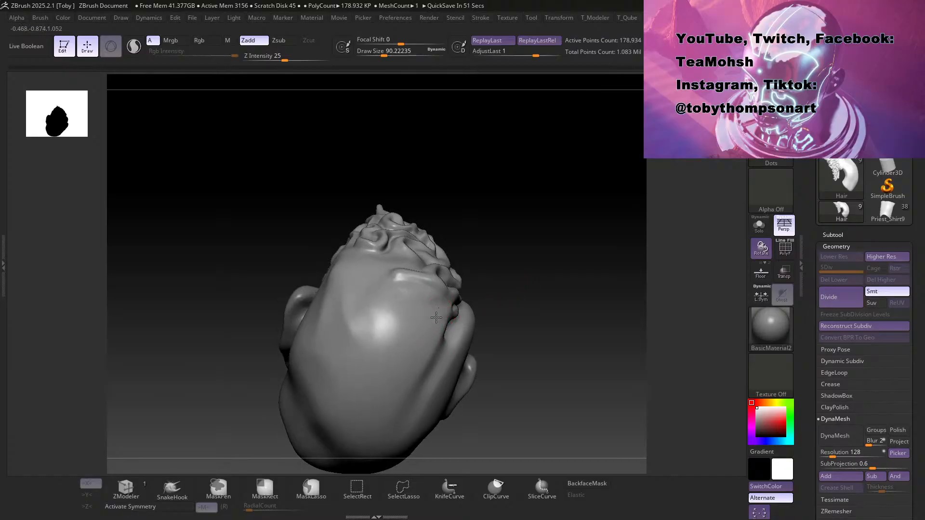
{"action": "mouse_move", "coordinate": [431, 351]}
{"action": "left_mouse_down"}
{"action": "mouse_move", "coordinate": [381, 332]}
{"action": "mouse_move", "coordinate": [417, 331]}
{"action": "mouse_move", "coordinate": [400, 318]}
{"action": "mouse_move", "coordinate": [380, 324]}
{"action": "left_mouse_up"}
{"action": "left_click_drag", "start_coordinate": [540, 294], "coordinate": [568, 283]}
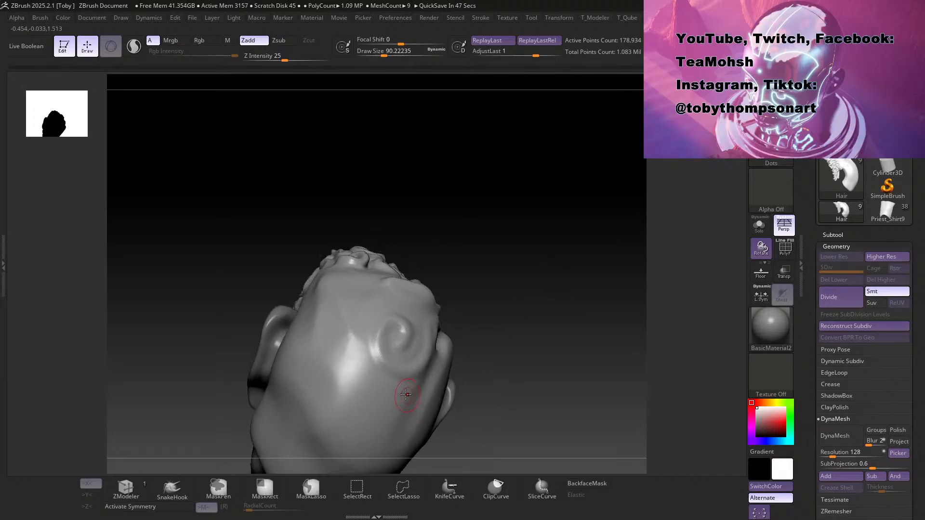
Step: Extend the spiral curl on the back of the head and raise the surrounding strand at a draw size of about 90 and intensity 25
{"action": "mouse_move", "coordinate": [536, 340]}
{"action": "left_mouse_down"}
{"action": "mouse_move", "coordinate": [535, 324]}
{"action": "mouse_move", "coordinate": [541, 341]}
{"action": "mouse_move", "coordinate": [578, 322]}
{"action": "mouse_move", "coordinate": [605, 388]}
{"action": "mouse_move", "coordinate": [551, 419]}
{"action": "mouse_move", "coordinate": [442, 413]}
{"action": "mouse_move", "coordinate": [460, 380]}
{"action": "mouse_move", "coordinate": [455, 436]}
{"action": "mouse_move", "coordinate": [410, 371]}
{"action": "mouse_move", "coordinate": [519, 374]}
{"action": "mouse_move", "coordinate": [379, 432]}
{"action": "left_mouse_up"}
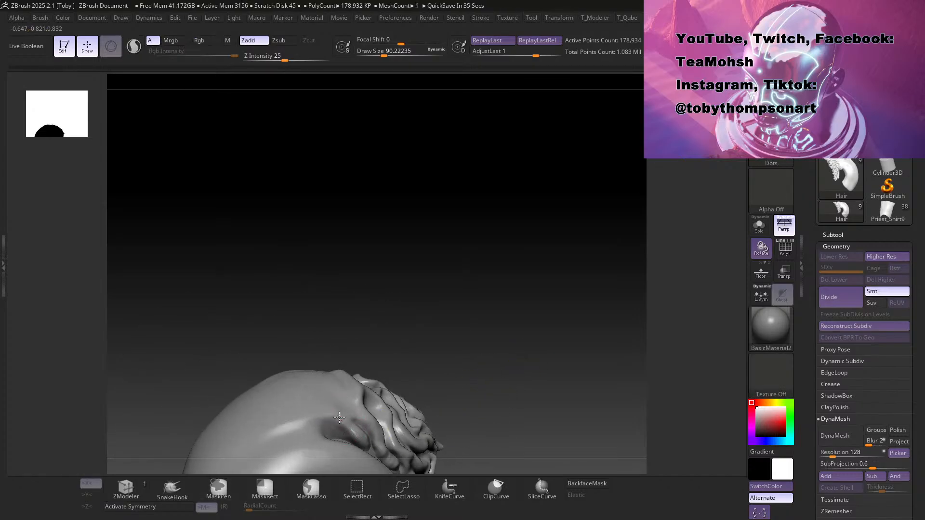
{"action": "left_click_drag", "start_coordinate": [398, 329], "coordinate": [413, 341]}
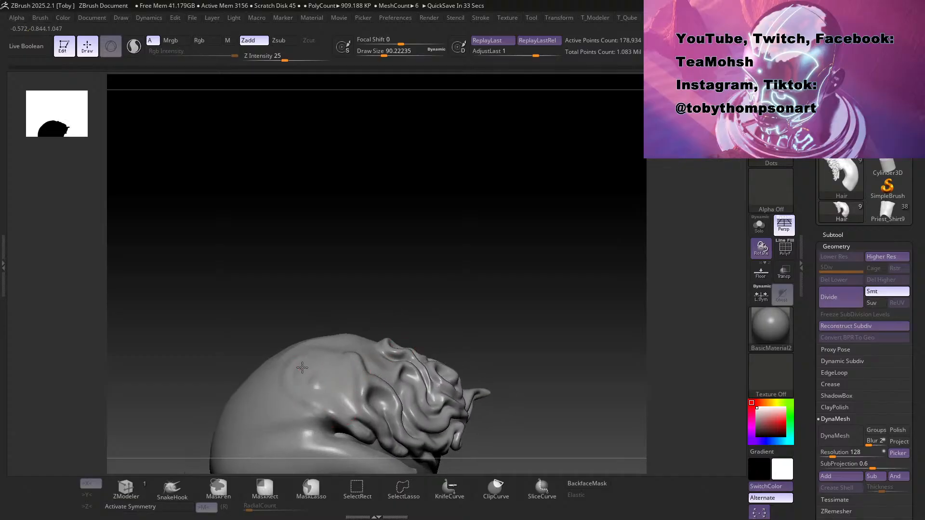
{"action": "mouse_move", "coordinate": [434, 299]}
{"action": "left_mouse_down"}
{"action": "mouse_move", "coordinate": [458, 264]}
{"action": "mouse_move", "coordinate": [400, 361]}
{"action": "left_mouse_up"}
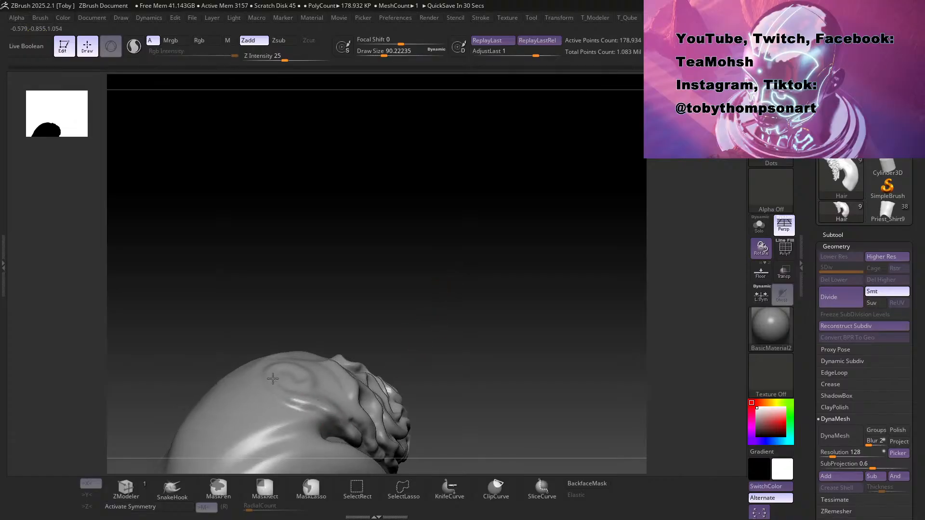
{"action": "mouse_move", "coordinate": [314, 321]}
{"action": "left_mouse_down"}
{"action": "mouse_move", "coordinate": [441, 279]}
{"action": "mouse_move", "coordinate": [383, 314]}
{"action": "left_mouse_up"}
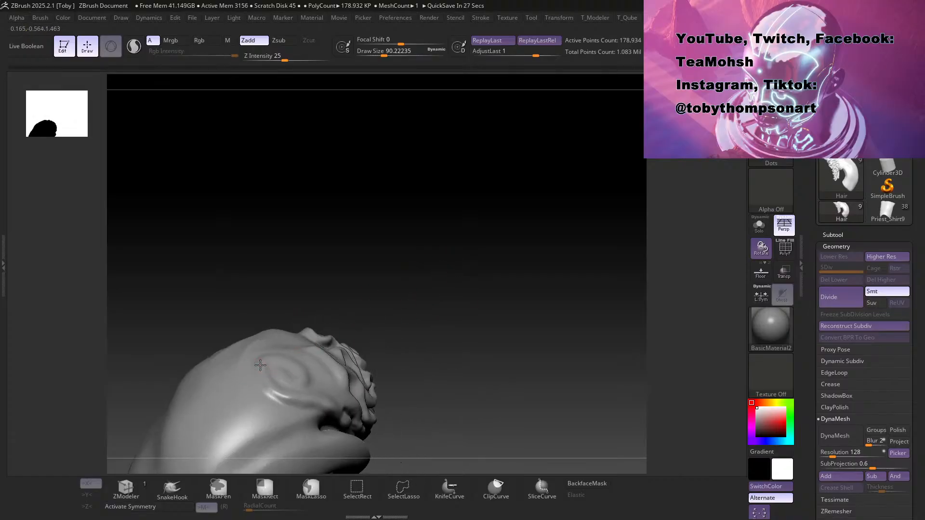
{"action": "mouse_move", "coordinate": [436, 294]}
{"action": "left_mouse_down"}
{"action": "mouse_move", "coordinate": [454, 265]}
{"action": "mouse_move", "coordinate": [464, 305]}
{"action": "mouse_move", "coordinate": [450, 320]}
{"action": "left_mouse_up"}
{"action": "mouse_move", "coordinate": [493, 237]}
{"action": "left_mouse_down"}
{"action": "mouse_move", "coordinate": [481, 245]}
{"action": "mouse_move", "coordinate": [494, 227]}
{"action": "left_mouse_up"}
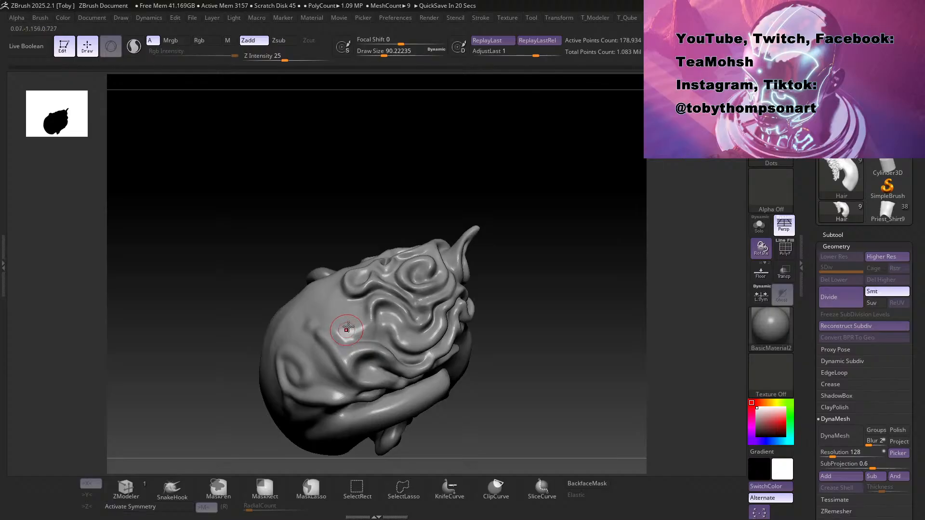
Step: Sculpt and smooth wavy strands linking the back spiral curl to the curls above the ear
{"action": "left_click_drag", "start_coordinate": [358, 289], "coordinate": [343, 288]}
{"action": "mouse_move", "coordinate": [464, 206]}
{"action": "left_mouse_down"}
{"action": "mouse_move", "coordinate": [440, 155]}
{"action": "mouse_move", "coordinate": [432, 157]}
{"action": "mouse_move", "coordinate": [477, 215]}
{"action": "mouse_move", "coordinate": [469, 186]}
{"action": "mouse_move", "coordinate": [490, 167]}
{"action": "mouse_move", "coordinate": [489, 214]}
{"action": "mouse_move", "coordinate": [467, 221]}
{"action": "mouse_move", "coordinate": [517, 207]}
{"action": "mouse_move", "coordinate": [550, 221]}
{"action": "mouse_move", "coordinate": [554, 203]}
{"action": "left_mouse_up"}
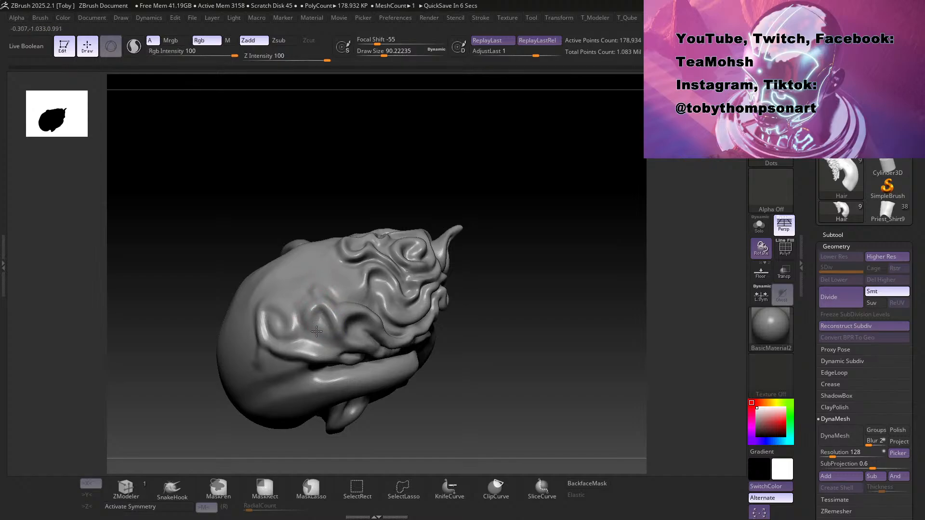
{"action": "left_click_drag", "start_coordinate": [481, 222], "coordinate": [484, 264]}
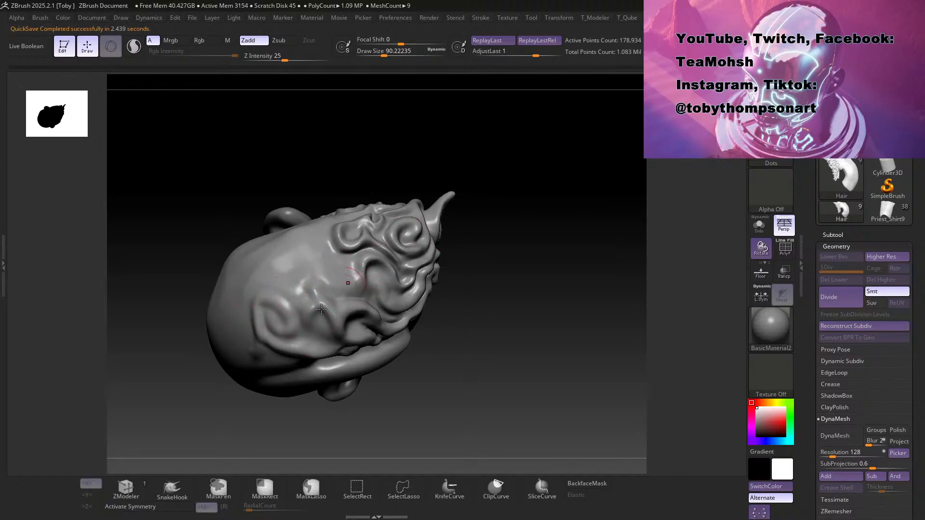
{"action": "mouse_move", "coordinate": [520, 207]}
{"action": "left_mouse_down"}
{"action": "mouse_move", "coordinate": [502, 202]}
{"action": "mouse_move", "coordinate": [470, 225]}
{"action": "left_mouse_up"}
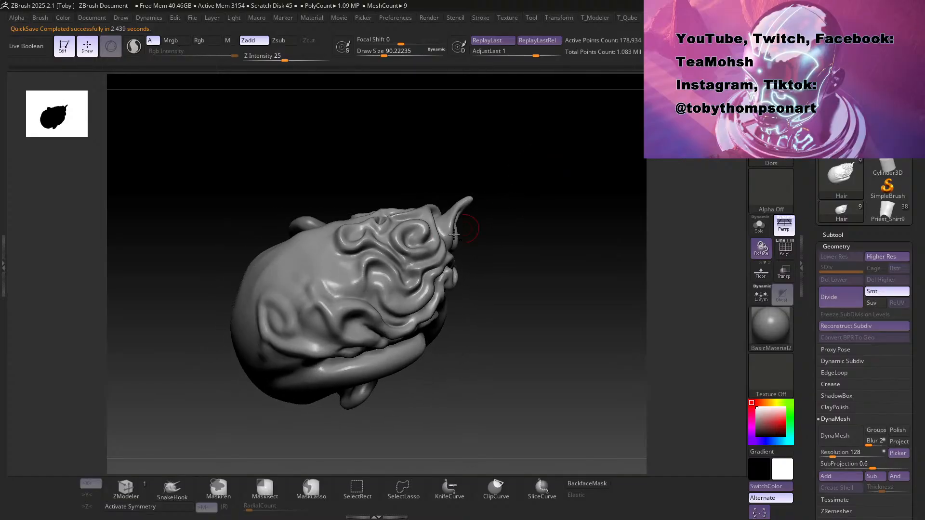
Step: Build up another curl on the upper back of the head, joining its strands to the curls nearer the forehead
{"action": "left_click_drag", "start_coordinate": [322, 262], "coordinate": [302, 273]}
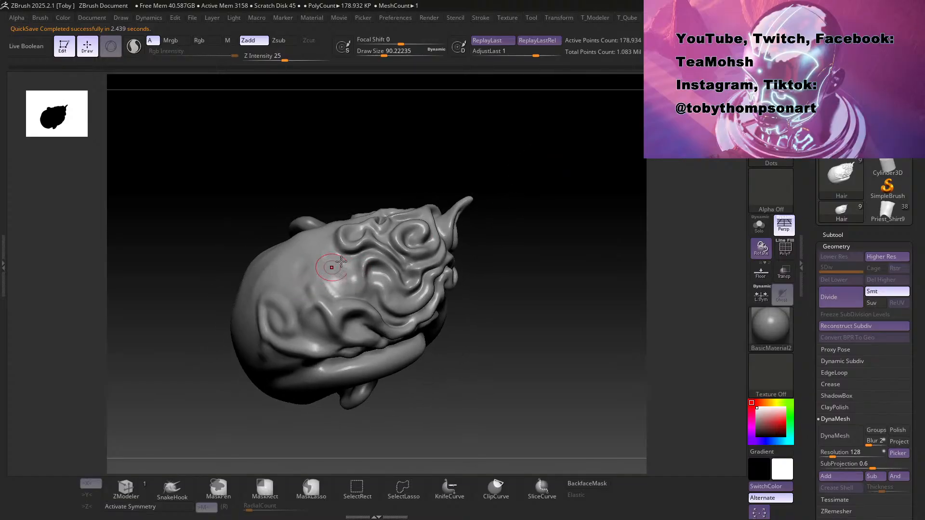
{"action": "left_click_drag", "start_coordinate": [463, 175], "coordinate": [483, 188]}
{"action": "key", "text": "ctrl+z"}
{"action": "left_click_drag", "start_coordinate": [367, 258], "coordinate": [355, 283]}
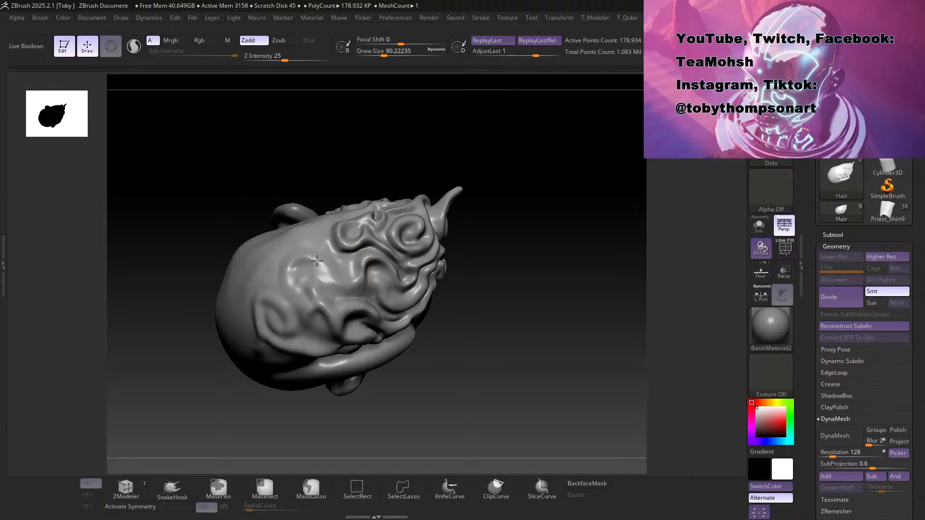
{"action": "left_click_drag", "start_coordinate": [289, 263], "coordinate": [318, 262]}
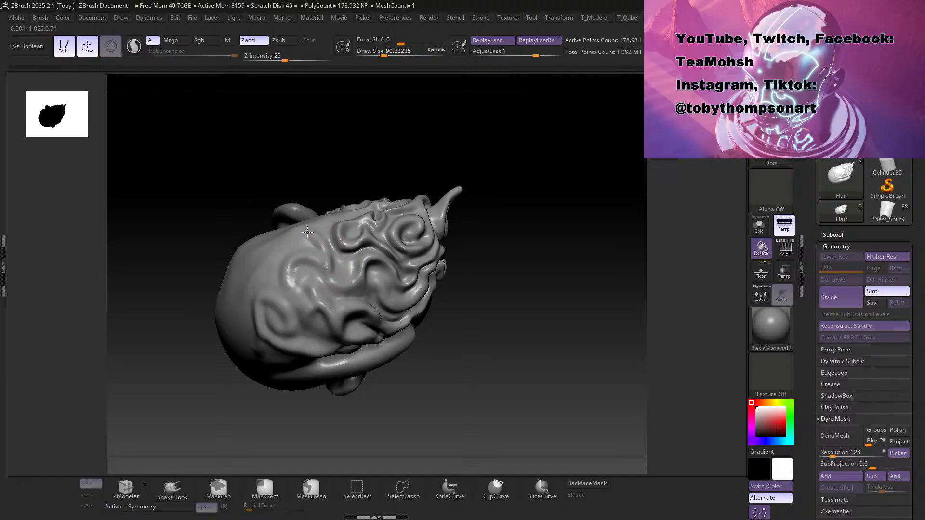
{"action": "mouse_move", "coordinate": [500, 239]}
{"action": "left_mouse_down"}
{"action": "mouse_move", "coordinate": [516, 256]}
{"action": "mouse_move", "coordinate": [443, 268]}
{"action": "mouse_move", "coordinate": [444, 302]}
{"action": "mouse_move", "coordinate": [339, 285]}
{"action": "left_mouse_up"}
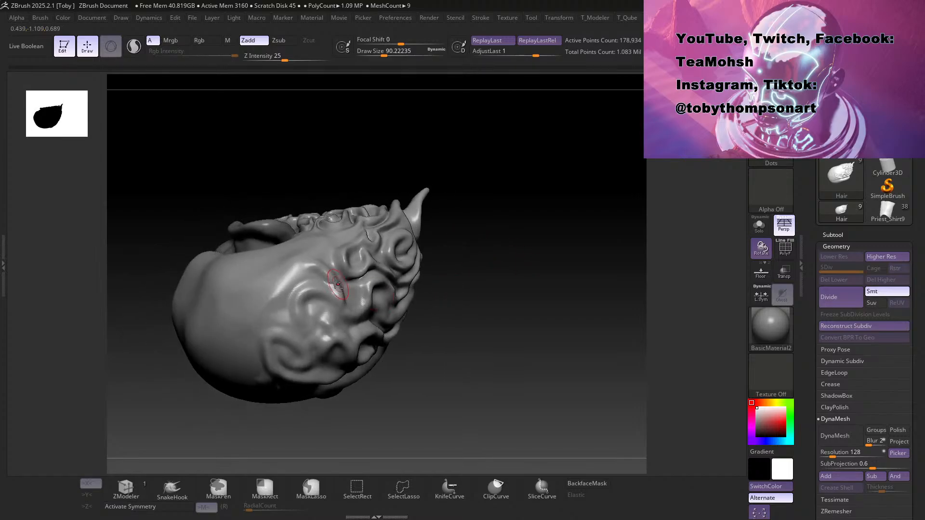
{"action": "left_click_drag", "start_coordinate": [537, 273], "coordinate": [497, 253]}
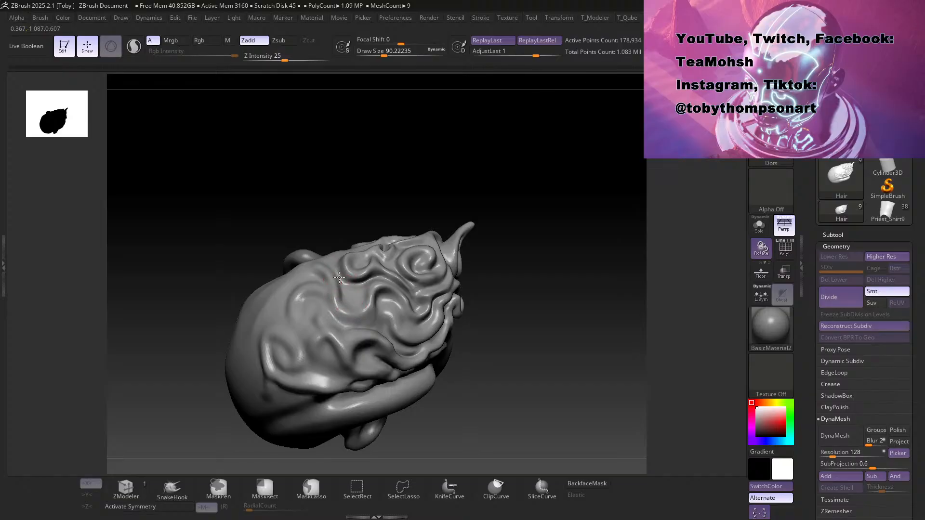
Step: Sculpt a small inner curl into the lock above the ear at a draw size of about 44 and intensity 25
{"action": "mouse_move", "coordinate": [528, 226]}
{"action": "left_mouse_down"}
{"action": "mouse_move", "coordinate": [527, 200]}
{"action": "mouse_move", "coordinate": [532, 261]}
{"action": "mouse_move", "coordinate": [500, 320]}
{"action": "mouse_move", "coordinate": [505, 341]}
{"action": "mouse_move", "coordinate": [485, 337]}
{"action": "mouse_move", "coordinate": [498, 355]}
{"action": "mouse_move", "coordinate": [506, 258]}
{"action": "mouse_move", "coordinate": [510, 268]}
{"action": "mouse_move", "coordinate": [553, 246]}
{"action": "mouse_move", "coordinate": [541, 245]}
{"action": "mouse_move", "coordinate": [545, 270]}
{"action": "mouse_move", "coordinate": [527, 255]}
{"action": "mouse_move", "coordinate": [552, 278]}
{"action": "mouse_move", "coordinate": [597, 262]}
{"action": "mouse_move", "coordinate": [527, 351]}
{"action": "left_mouse_up"}
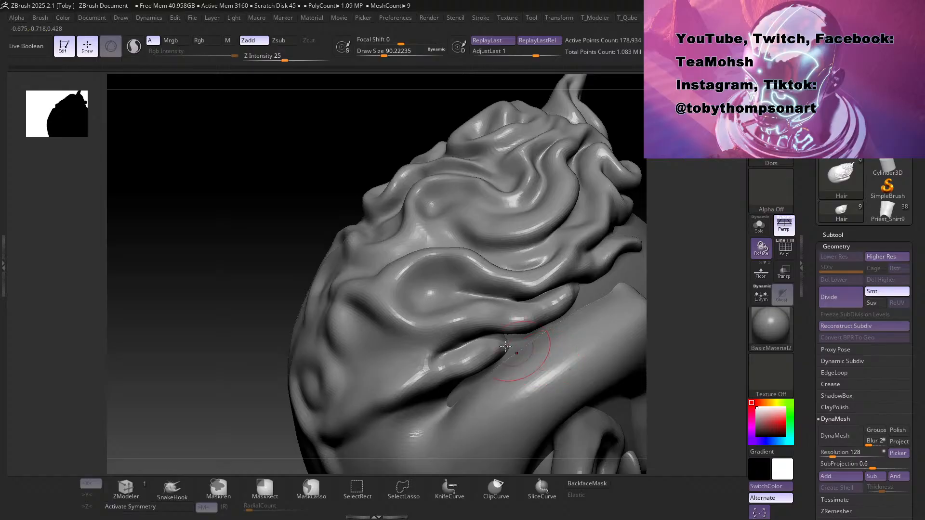
{"action": "key", "text": "bracketleft"}
{"action": "key", "text": "bracketleft"}
{"action": "key", "text": "bracketleft"}
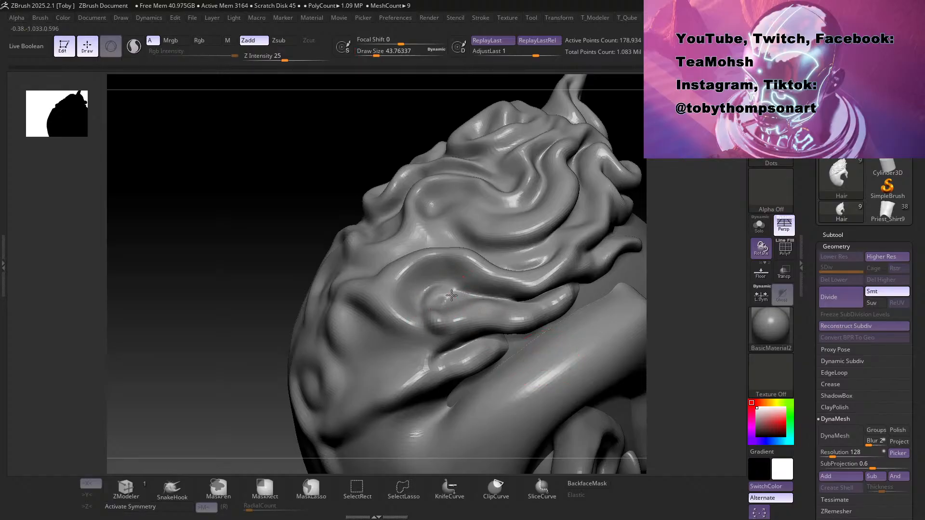
{"action": "right_click_drag", "start_coordinate": [588, 288], "coordinate": [460, 298]}
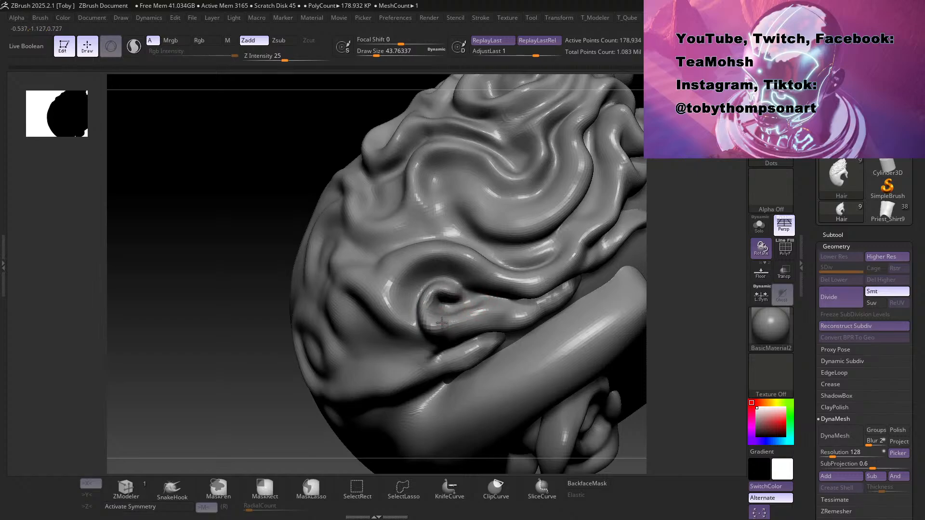
Step: Use the Standard brush to define strands running from the small inner curl toward the back spiral curl
{"action": "key", "text": "b"}
{"action": "key", "text": "s"}
{"action": "key", "text": "t"}
{"action": "key", "text": "b"}
{"action": "key", "text": "s"}
{"action": "key", "text": "t"}
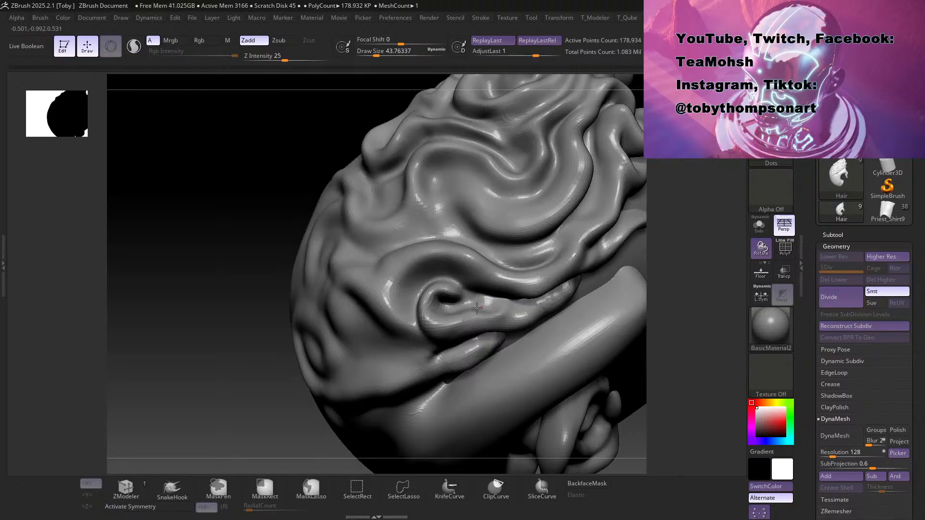
{"action": "mouse_move", "coordinate": [691, 336]}
{"action": "left_mouse_down"}
{"action": "mouse_move", "coordinate": [717, 314]}
{"action": "mouse_move", "coordinate": [621, 341]}
{"action": "left_mouse_up"}
{"action": "mouse_move", "coordinate": [444, 309]}
{"action": "left_mouse_down"}
{"action": "mouse_move", "coordinate": [430, 341]}
{"action": "mouse_move", "coordinate": [373, 377]}
{"action": "mouse_move", "coordinate": [361, 403]}
{"action": "left_mouse_up"}
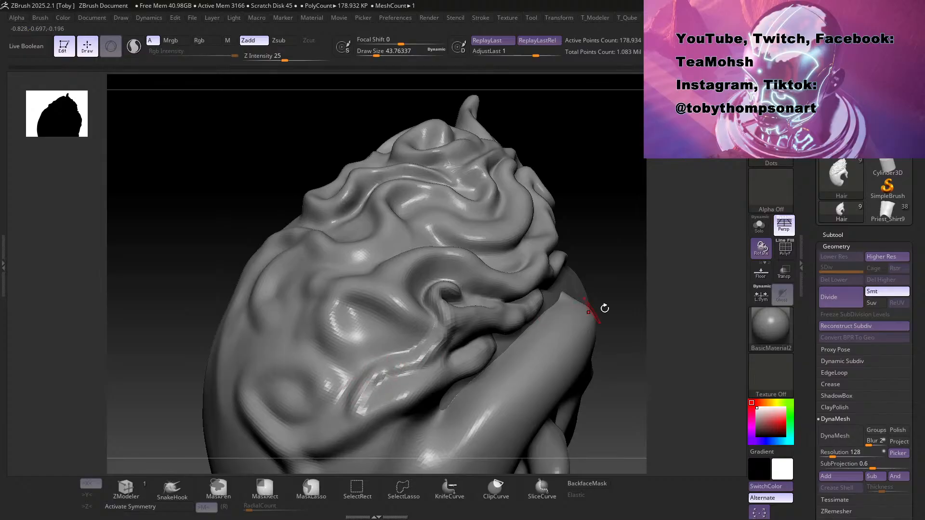
{"action": "left_click_drag", "start_coordinate": [627, 333], "coordinate": [603, 336]}
{"action": "mouse_move", "coordinate": [348, 411]}
{"action": "left_mouse_down"}
{"action": "mouse_move", "coordinate": [359, 393]}
{"action": "mouse_move", "coordinate": [355, 414]}
{"action": "mouse_move", "coordinate": [380, 386]}
{"action": "mouse_move", "coordinate": [367, 394]}
{"action": "left_mouse_up"}
Step: Refine the back curls and the strands around the small inner curl at a draw size of about 44
{"action": "mouse_move", "coordinate": [635, 352]}
{"action": "left_mouse_down"}
{"action": "mouse_move", "coordinate": [626, 289]}
{"action": "mouse_move", "coordinate": [584, 330]}
{"action": "mouse_move", "coordinate": [582, 309]}
{"action": "left_mouse_up"}
{"action": "mouse_move", "coordinate": [256, 371]}
{"action": "left_mouse_down"}
{"action": "mouse_move", "coordinate": [175, 313]}
{"action": "mouse_move", "coordinate": [247, 354]}
{"action": "mouse_move", "coordinate": [222, 338]}
{"action": "left_mouse_up"}
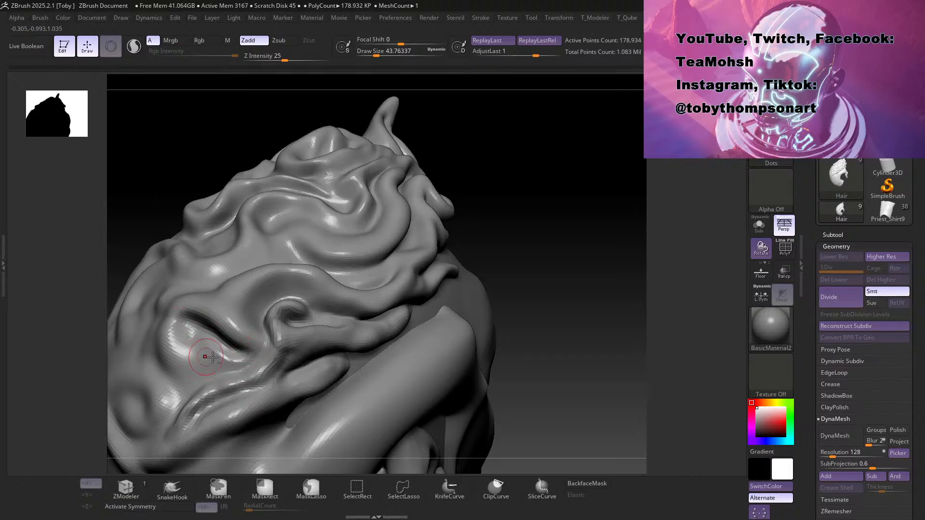
{"action": "mouse_move", "coordinate": [487, 212]}
{"action": "left_mouse_down"}
{"action": "mouse_move", "coordinate": [517, 210]}
{"action": "mouse_move", "coordinate": [444, 247]}
{"action": "mouse_move", "coordinate": [490, 242]}
{"action": "mouse_move", "coordinate": [475, 240]}
{"action": "left_mouse_up"}
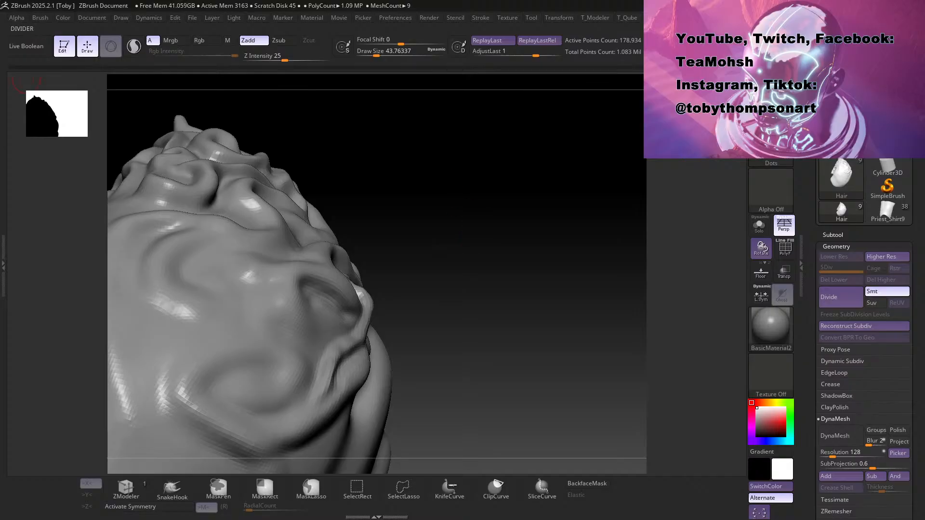
{"action": "mouse_move", "coordinate": [394, 201]}
{"action": "left_mouse_down"}
{"action": "mouse_move", "coordinate": [433, 238]}
{"action": "mouse_move", "coordinate": [504, 180]}
{"action": "mouse_move", "coordinate": [557, 212]}
{"action": "mouse_move", "coordinate": [527, 206]}
{"action": "mouse_move", "coordinate": [543, 202]}
{"action": "mouse_move", "coordinate": [529, 185]}
{"action": "mouse_move", "coordinate": [489, 188]}
{"action": "mouse_move", "coordinate": [443, 236]}
{"action": "mouse_move", "coordinate": [366, 202]}
{"action": "mouse_move", "coordinate": [356, 268]}
{"action": "left_mouse_up"}
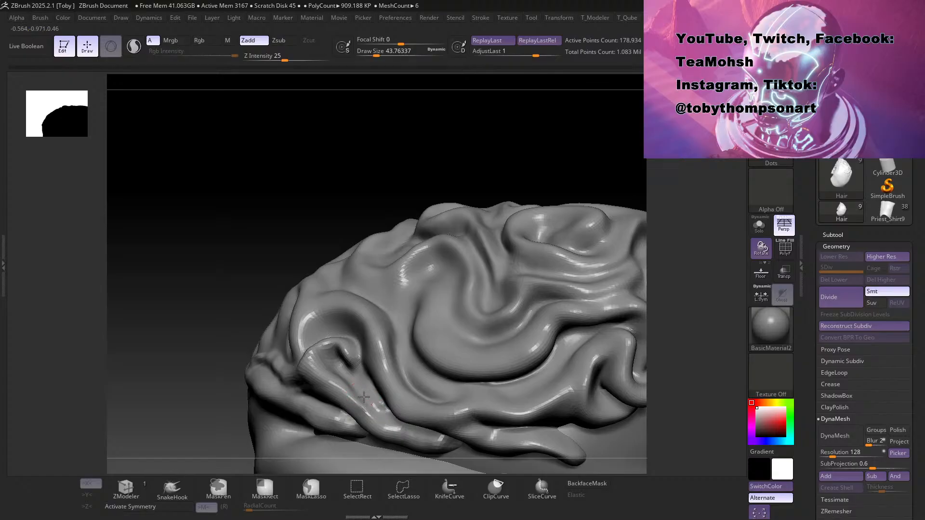
{"action": "mouse_move", "coordinate": [353, 202]}
{"action": "left_mouse_down"}
{"action": "mouse_move", "coordinate": [367, 174]}
{"action": "mouse_move", "coordinate": [386, 429]}
{"action": "left_mouse_up"}
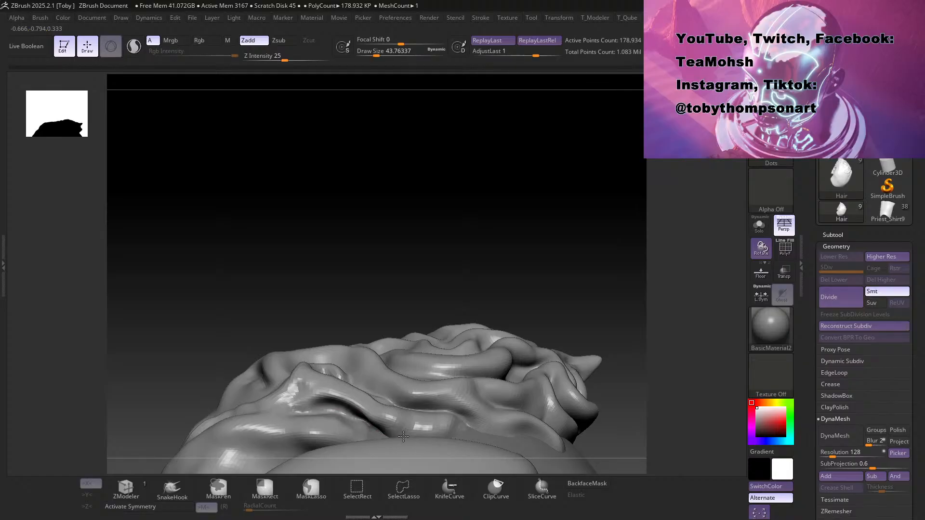
Step: Smooth the strands above the ear and soften their forms at a draw size of about 74 and intensity 10
{"action": "left_click_drag", "start_coordinate": [466, 260], "coordinate": [479, 254]}
{"action": "left_click_drag", "start_coordinate": [369, 418], "coordinate": [379, 424], "text": "shift"}
{"action": "left_click_drag", "start_coordinate": [448, 295], "coordinate": [472, 248]}
{"action": "key", "text": "s"}
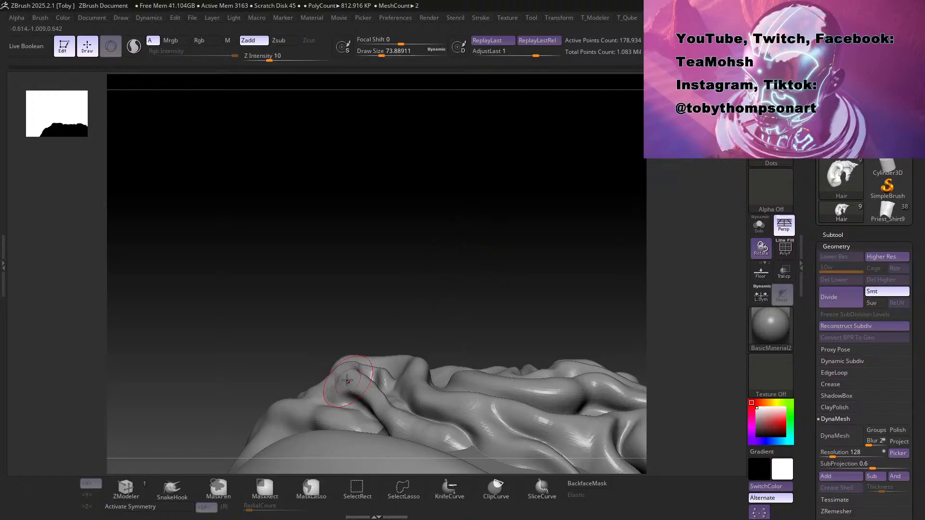
{"action": "mouse_move", "coordinate": [460, 277]}
{"action": "left_mouse_down"}
{"action": "mouse_move", "coordinate": [440, 237]}
{"action": "mouse_move", "coordinate": [485, 231]}
{"action": "mouse_move", "coordinate": [477, 246]}
{"action": "mouse_move", "coordinate": [485, 264]}
{"action": "mouse_move", "coordinate": [514, 258]}
{"action": "mouse_move", "coordinate": [494, 260]}
{"action": "mouse_move", "coordinate": [490, 285]}
{"action": "mouse_move", "coordinate": [495, 230]}
{"action": "left_mouse_up"}
{"action": "mouse_move", "coordinate": [470, 262]}
{"action": "left_mouse_down"}
{"action": "mouse_move", "coordinate": [462, 250]}
{"action": "mouse_move", "coordinate": [477, 303]}
{"action": "mouse_move", "coordinate": [495, 258]}
{"action": "left_mouse_up"}
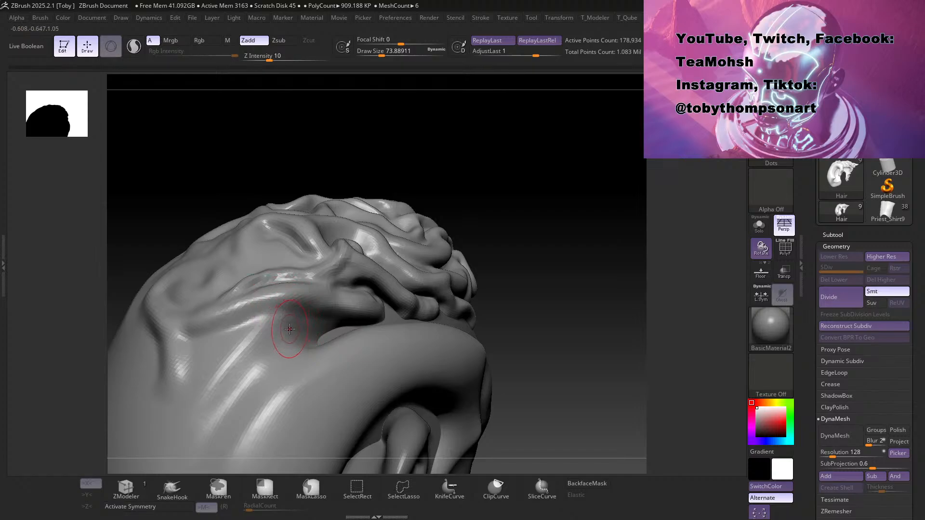
Step: Form a hooked curl at the hairline behind the ear at a draw size of about 74 and intensity 25
{"action": "mouse_move", "coordinate": [266, 305]}
{"action": "left_mouse_down"}
{"action": "mouse_move", "coordinate": [305, 345]}
{"action": "mouse_move", "coordinate": [240, 347]}
{"action": "mouse_move", "coordinate": [259, 371]}
{"action": "left_mouse_up"}
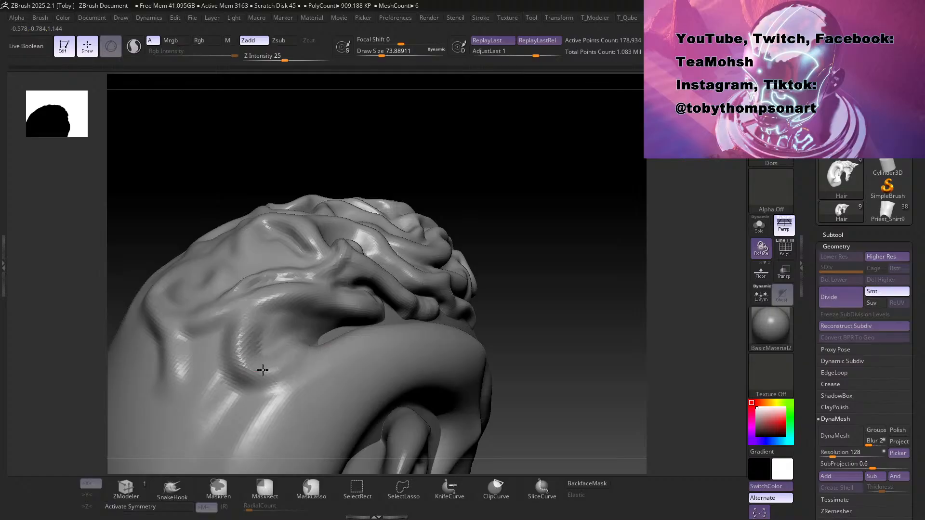
{"action": "left_click_drag", "start_coordinate": [513, 186], "coordinate": [501, 240]}
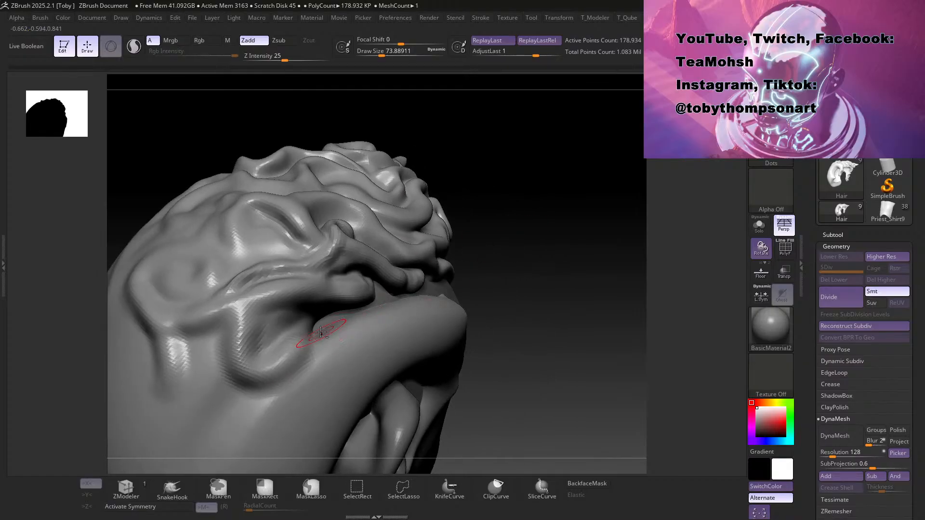
{"action": "left_click_drag", "start_coordinate": [566, 190], "coordinate": [503, 215]}
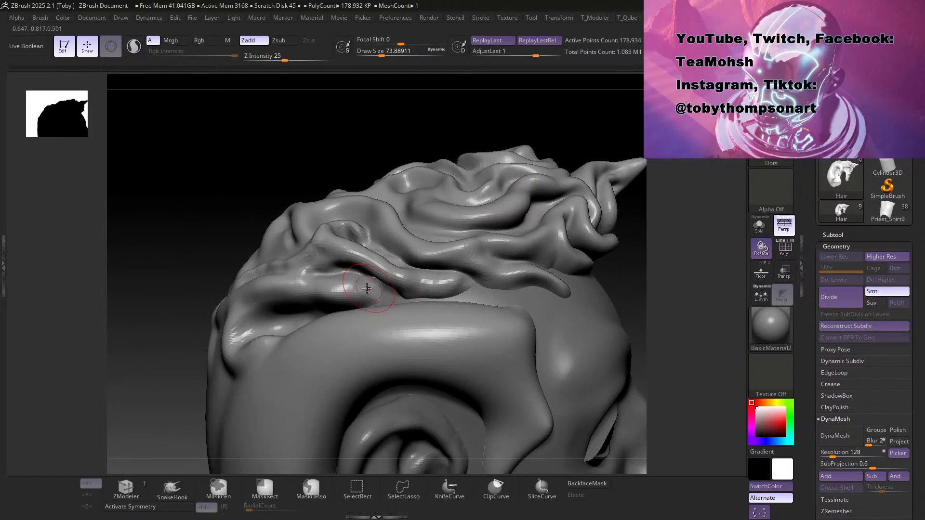
{"action": "left_click_drag", "start_coordinate": [351, 155], "coordinate": [331, 231]}
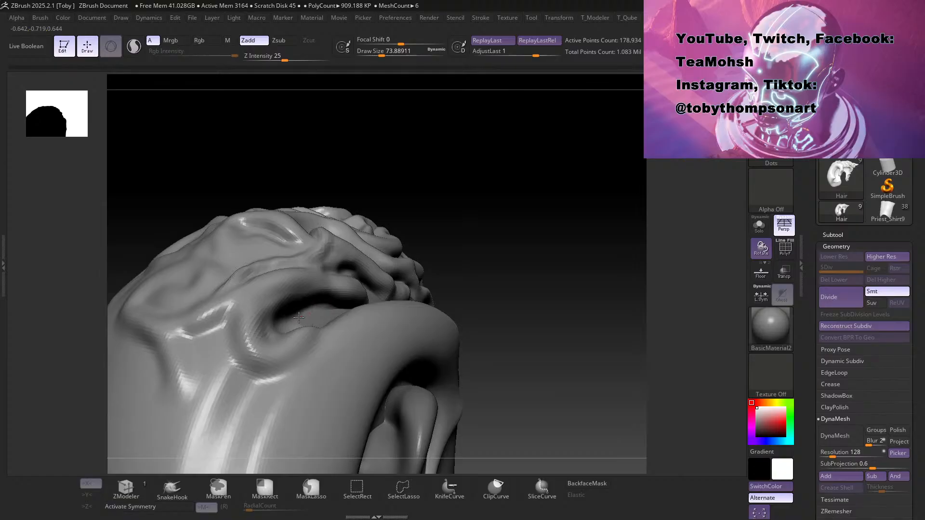
Step: Raise the draw size to about 108 and smooth the tip of the lock above the ear
{"action": "mouse_move", "coordinate": [498, 189]}
{"action": "left_mouse_down"}
{"action": "mouse_move", "coordinate": [516, 200]}
{"action": "mouse_move", "coordinate": [536, 192]}
{"action": "mouse_move", "coordinate": [545, 206]}
{"action": "left_mouse_up"}
{"action": "key", "text": "s"}
{"action": "left_click_drag", "start_coordinate": [545, 206], "coordinate": [550, 206]}
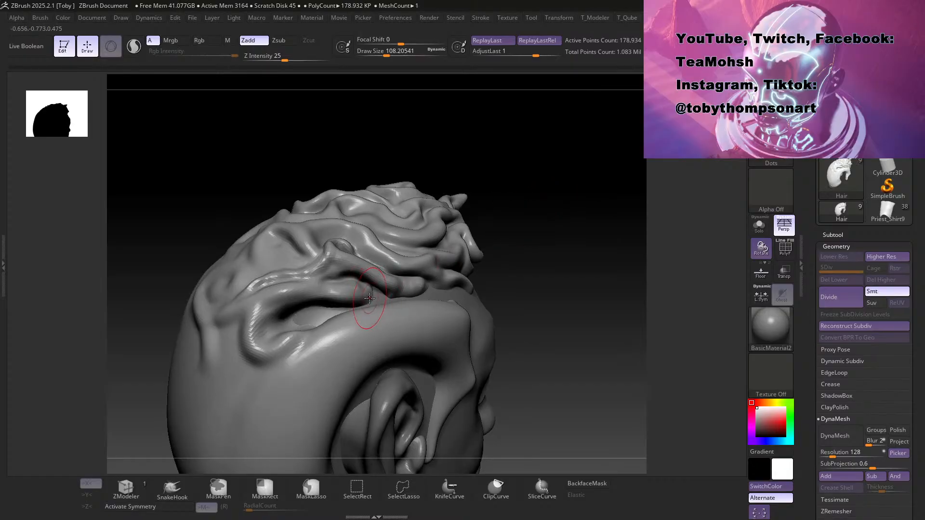
{"action": "mouse_move", "coordinate": [370, 300]}
{"action": "left_mouse_down", "text": "shift"}
{"action": "mouse_move", "coordinate": [363, 296]}
{"action": "mouse_move", "coordinate": [376, 297]}
{"action": "left_mouse_up", "text": "shift"}
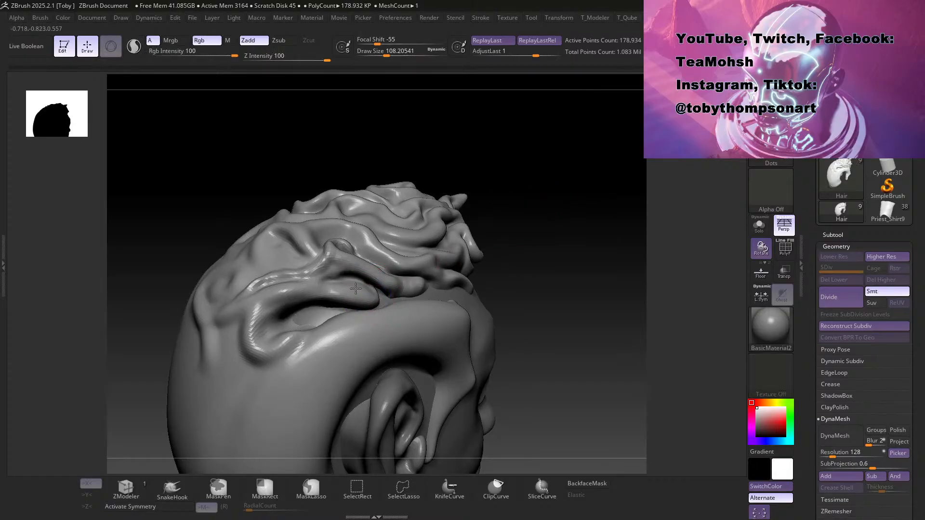
{"action": "left_click_drag", "start_coordinate": [487, 231], "coordinate": [439, 271]}
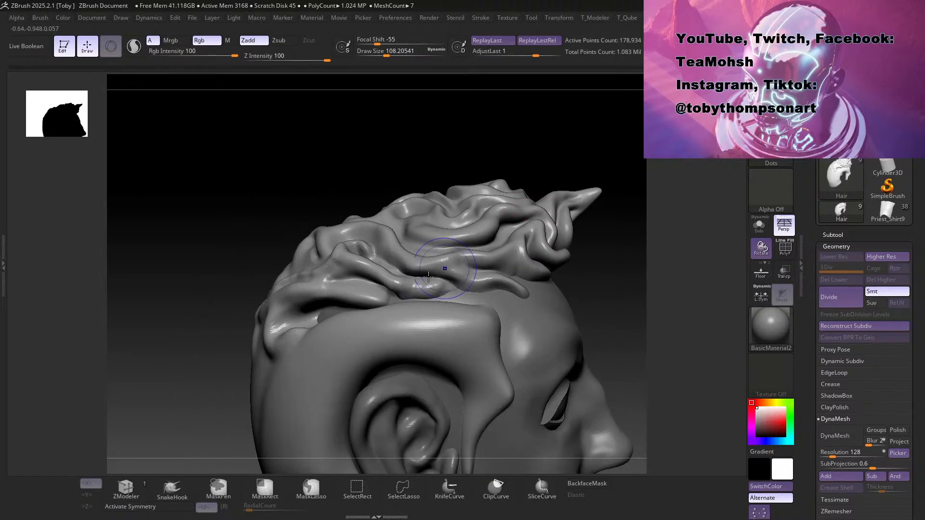
Step: Adjust the overall shape of the hair behind the ear at a draw size of about 245 and intensity 51
{"action": "mouse_move", "coordinate": [606, 190]}
{"action": "left_mouse_down"}
{"action": "mouse_move", "coordinate": [632, 285]}
{"action": "mouse_move", "coordinate": [582, 270]}
{"action": "mouse_move", "coordinate": [373, 289]}
{"action": "mouse_move", "coordinate": [277, 280]}
{"action": "left_mouse_up"}
{"action": "mouse_move", "coordinate": [569, 171]}
{"action": "left_mouse_down"}
{"action": "mouse_move", "coordinate": [562, 159]}
{"action": "mouse_move", "coordinate": [581, 176]}
{"action": "left_mouse_up"}
{"action": "mouse_move", "coordinate": [569, 275]}
{"action": "left_mouse_down"}
{"action": "mouse_move", "coordinate": [592, 305]}
{"action": "mouse_move", "coordinate": [536, 289]}
{"action": "left_mouse_up"}
{"action": "key", "text": "s"}
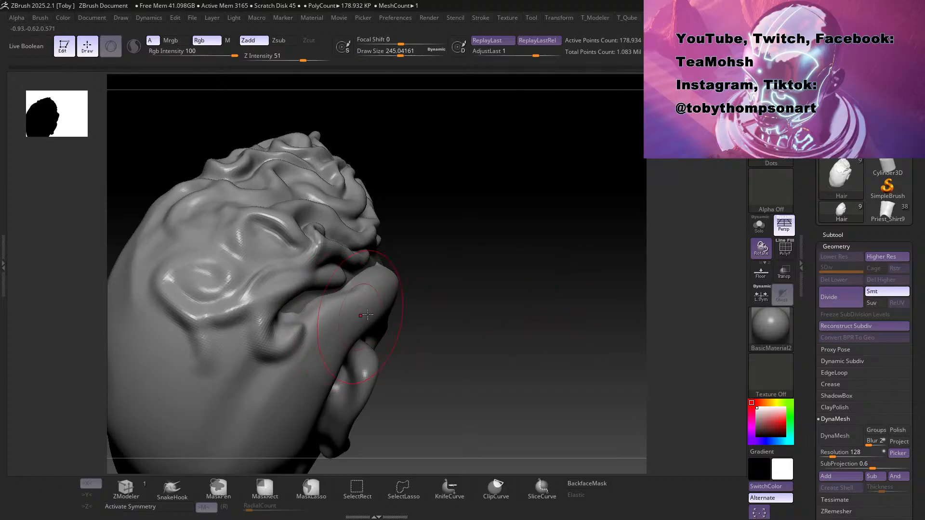
{"action": "mouse_move", "coordinate": [477, 338]}
{"action": "left_mouse_down"}
{"action": "mouse_move", "coordinate": [481, 345]}
{"action": "mouse_move", "coordinate": [472, 337]}
{"action": "mouse_move", "coordinate": [492, 306]}
{"action": "mouse_move", "coordinate": [464, 377]}
{"action": "mouse_move", "coordinate": [285, 326]}
{"action": "left_mouse_up"}
{"action": "key", "text": "s"}
{"action": "mouse_move", "coordinate": [475, 366]}
{"action": "left_mouse_down"}
{"action": "mouse_move", "coordinate": [434, 389]}
{"action": "mouse_move", "coordinate": [426, 383]}
{"action": "left_mouse_up"}
{"action": "left_click_drag", "start_coordinate": [454, 311], "coordinate": [446, 298]}
Step: Reshape the hair silhouette around the top of the ear at a draw size of about 280 and intensity 51
{"action": "left_click_drag", "start_coordinate": [564, 332], "coordinate": [476, 322]}
{"action": "key", "text": "s"}
{"action": "left_click_drag", "start_coordinate": [363, 358], "coordinate": [357, 359]}
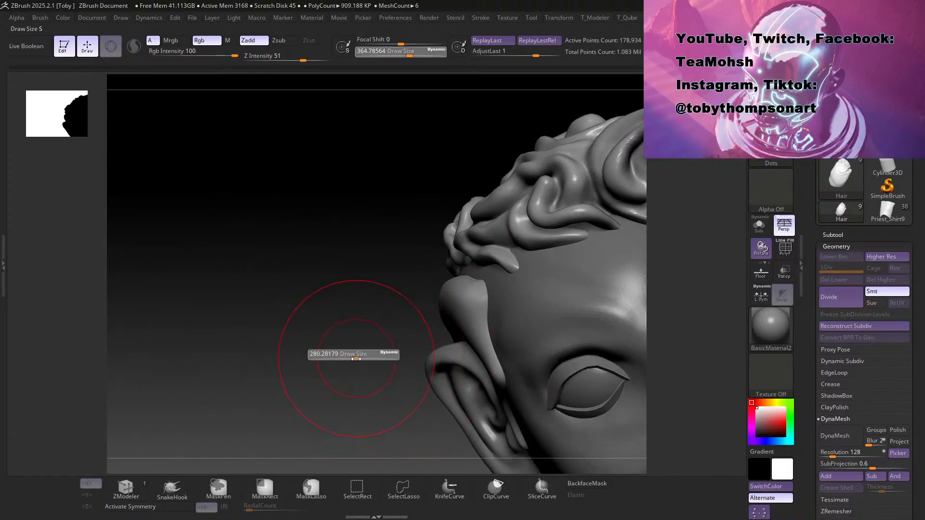
{"action": "left_click_drag", "start_coordinate": [450, 303], "coordinate": [457, 302]}
{"action": "left_click_drag", "start_coordinate": [401, 337], "coordinate": [419, 343]}
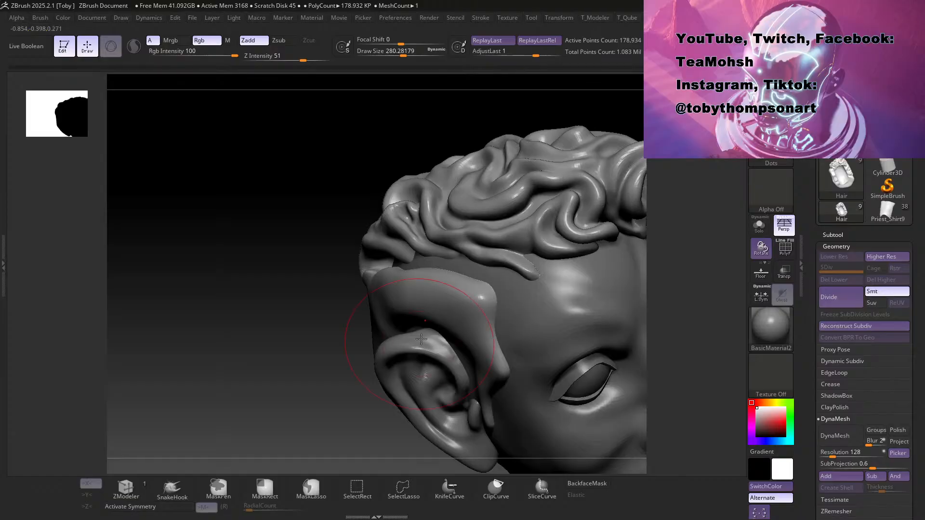
{"action": "left_click_drag", "start_coordinate": [398, 311], "coordinate": [413, 299]}
Step: Refine the large lock and its lower edge above the ear at a draw size of about 305 and intensity 20
{"action": "left_click_drag", "start_coordinate": [277, 382], "coordinate": [606, 362]}
{"action": "key", "text": "s"}
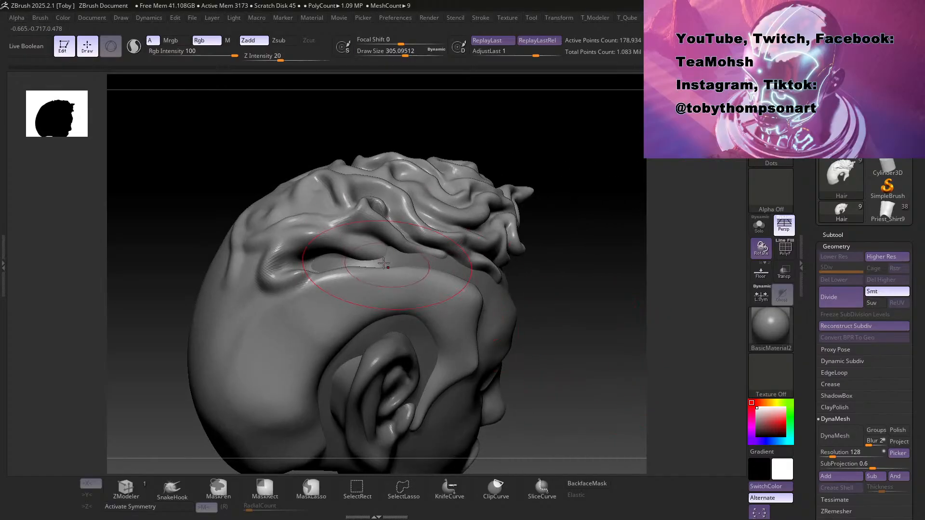
{"action": "left_click_drag", "start_coordinate": [443, 265], "coordinate": [435, 268]}
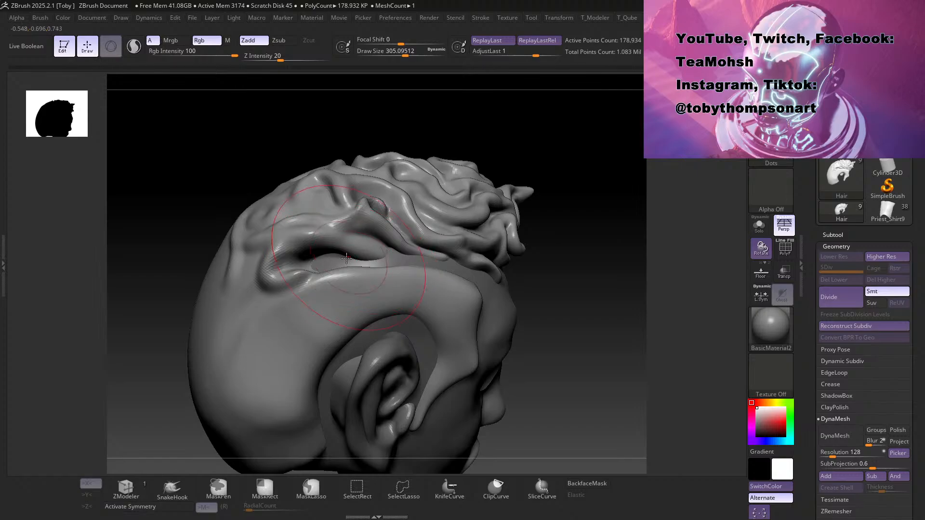
{"action": "left_click_drag", "start_coordinate": [448, 257], "coordinate": [436, 268]}
{"action": "left_click_drag", "start_coordinate": [340, 269], "coordinate": [359, 268]}
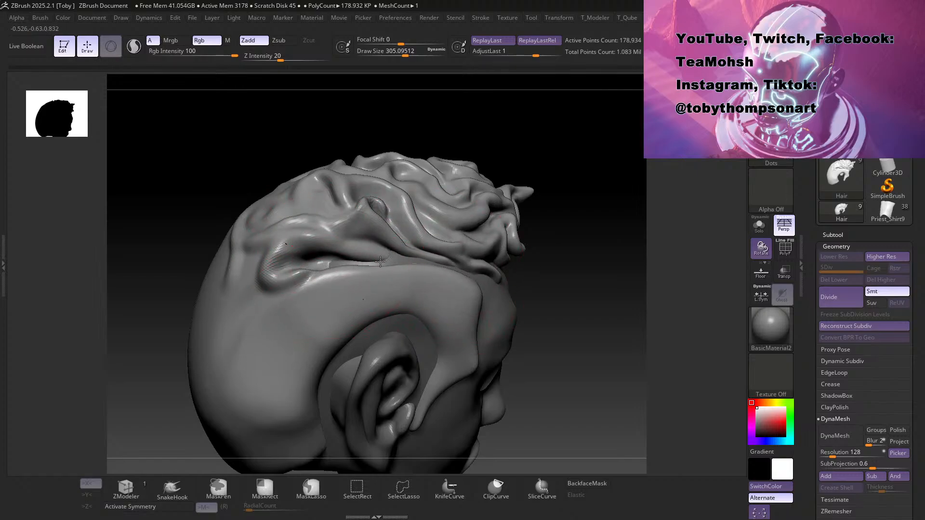
Step: Examine the hair from the front, back and side, including the horn, the curls and the hairline around the ear
{"action": "mouse_move", "coordinate": [648, 285]}
{"action": "left_mouse_down"}
{"action": "mouse_move", "coordinate": [588, 311]}
{"action": "mouse_move", "coordinate": [542, 304]}
{"action": "mouse_move", "coordinate": [581, 311]}
{"action": "left_mouse_up"}
{"action": "left_click_drag", "start_coordinate": [230, 382], "coordinate": [217, 361]}
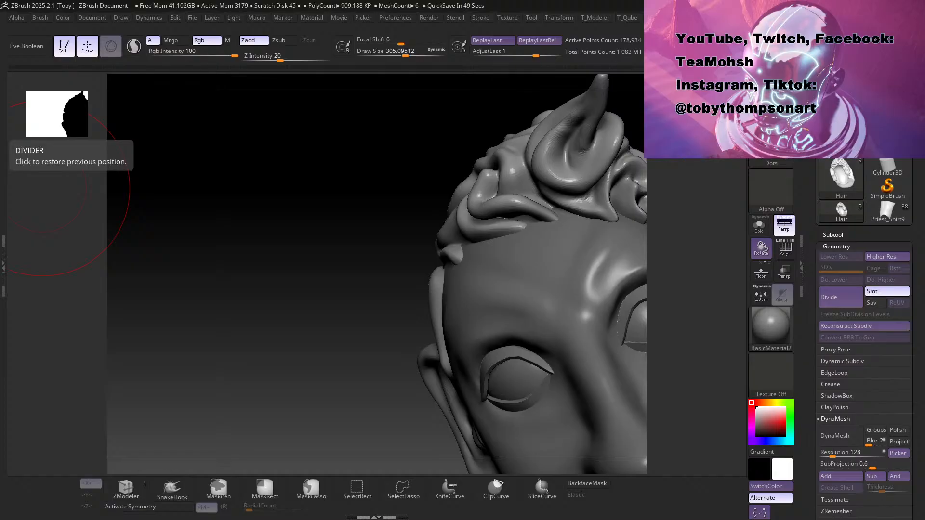
{"action": "left_click_drag", "start_coordinate": [315, 312], "coordinate": [163, 270], "text": "alt"}
{"action": "left_click_drag", "start_coordinate": [583, 175], "coordinate": [550, 144], "text": "alt"}
{"action": "left_click_drag", "start_coordinate": [524, 245], "coordinate": [484, 252], "text": "alt"}
{"action": "left_click_drag", "start_coordinate": [525, 209], "coordinate": [509, 232]}
{"action": "key", "text": "s"}
{"action": "key", "text": "s"}
{"action": "mouse_move", "coordinate": [569, 215]}
{"action": "left_mouse_down"}
{"action": "mouse_move", "coordinate": [531, 214]}
{"action": "mouse_move", "coordinate": [508, 198]}
{"action": "mouse_move", "coordinate": [494, 168]}
{"action": "mouse_move", "coordinate": [483, 192]}
{"action": "mouse_move", "coordinate": [481, 181]}
{"action": "mouse_move", "coordinate": [490, 210]}
{"action": "mouse_move", "coordinate": [536, 193]}
{"action": "mouse_move", "coordinate": [520, 178]}
{"action": "mouse_move", "coordinate": [531, 78]}
{"action": "left_mouse_up"}
{"action": "left_click_drag", "start_coordinate": [520, 201], "coordinate": [507, 157]}
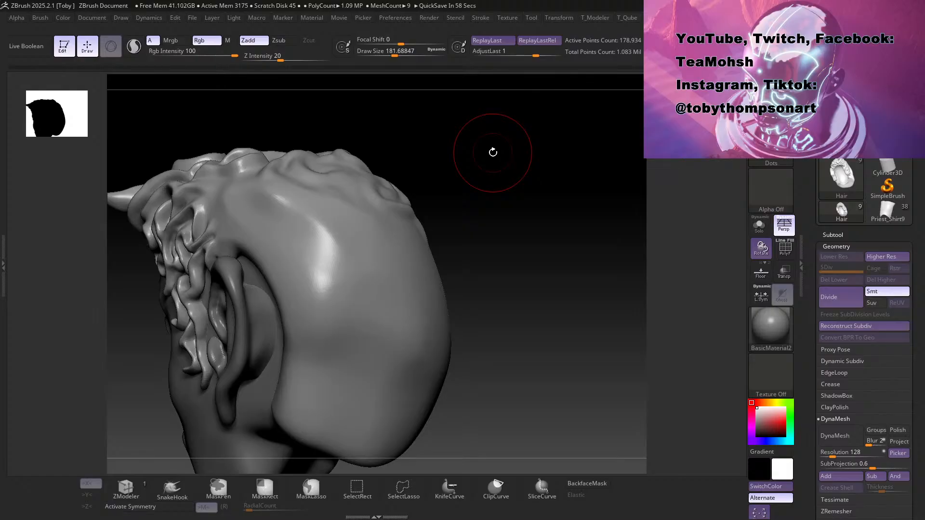
{"action": "left_click_drag", "start_coordinate": [463, 296], "coordinate": [494, 289]}
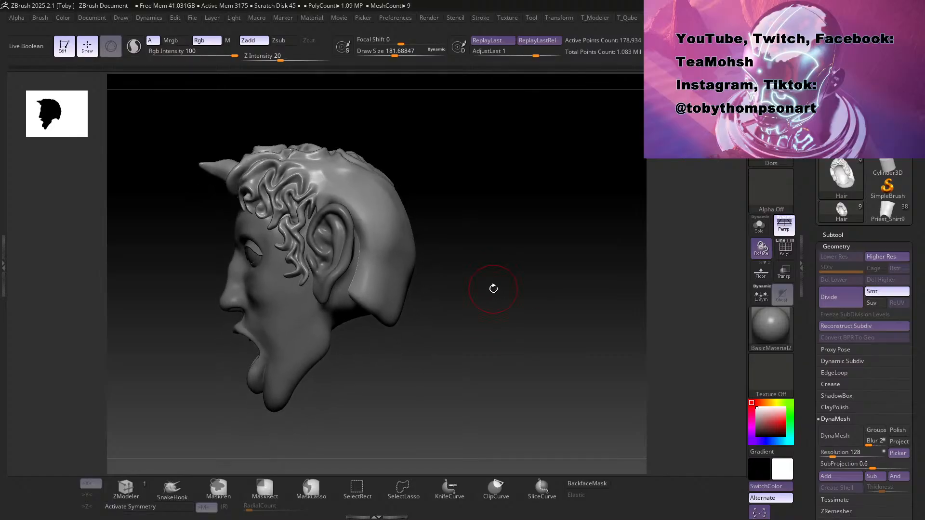
{"action": "mouse_move", "coordinate": [496, 325]}
{"action": "left_mouse_down", "text": "alt"}
{"action": "mouse_move", "coordinate": [460, 343]}
{"action": "mouse_move", "coordinate": [403, 403]}
{"action": "mouse_move", "coordinate": [441, 451]}
{"action": "mouse_move", "coordinate": [479, 374]}
{"action": "mouse_move", "coordinate": [510, 355]}
{"action": "mouse_move", "coordinate": [465, 334]}
{"action": "mouse_move", "coordinate": [504, 336]}
{"action": "left_mouse_up", "text": "alt"}
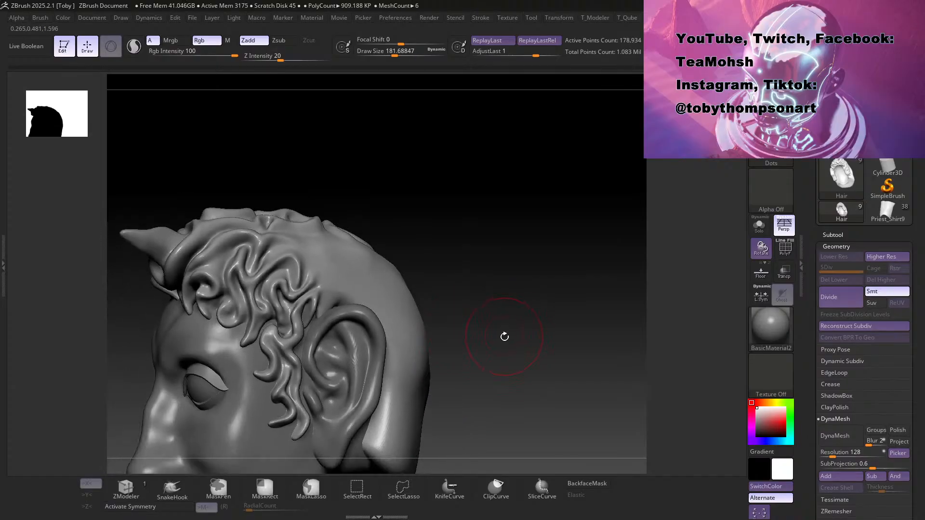
{"action": "left_click_drag", "start_coordinate": [503, 368], "coordinate": [584, 427], "text": "alt"}
{"action": "left_click_drag", "start_coordinate": [593, 271], "coordinate": [579, 232]}
Step: Refine and smooth the curl just in front of the ear at a draw size of about 37 and intensity 25
{"action": "key", "text": "s"}
{"action": "left_click_drag", "start_coordinate": [327, 307], "coordinate": [301, 321]}
{"action": "key", "text": "shift"}
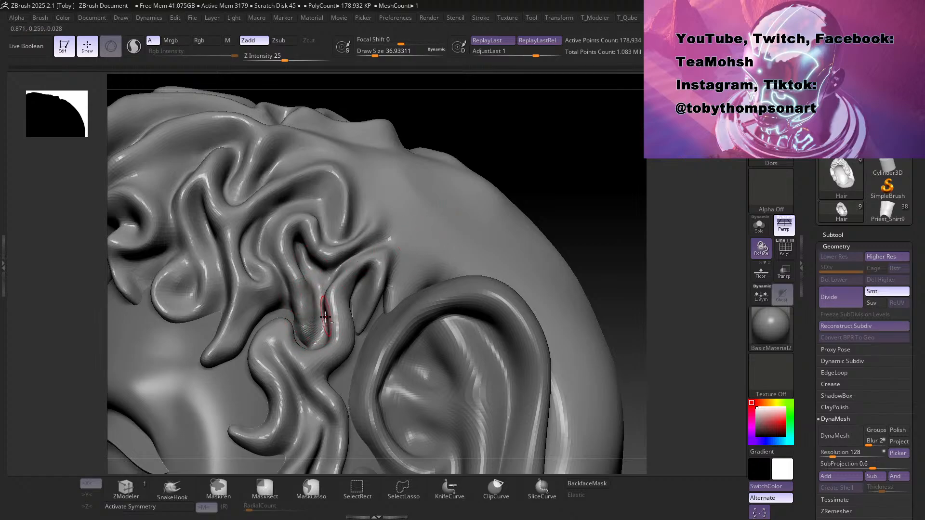
{"action": "left_click_drag", "start_coordinate": [450, 202], "coordinate": [344, 320]}
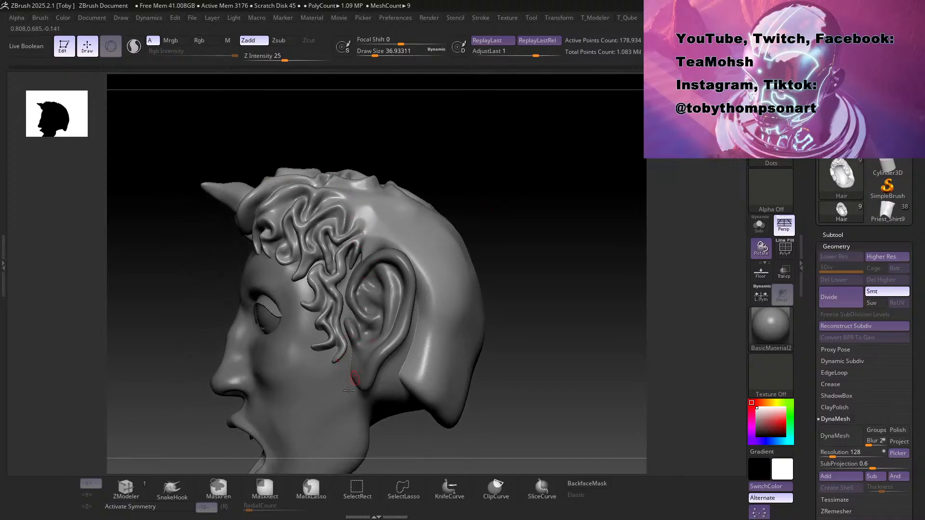
Step: Define and smooth the groove beneath the wavy lock above the temple at a draw size of about 77 and intensity 25
{"action": "left_click_drag", "start_coordinate": [510, 226], "coordinate": [504, 350]}
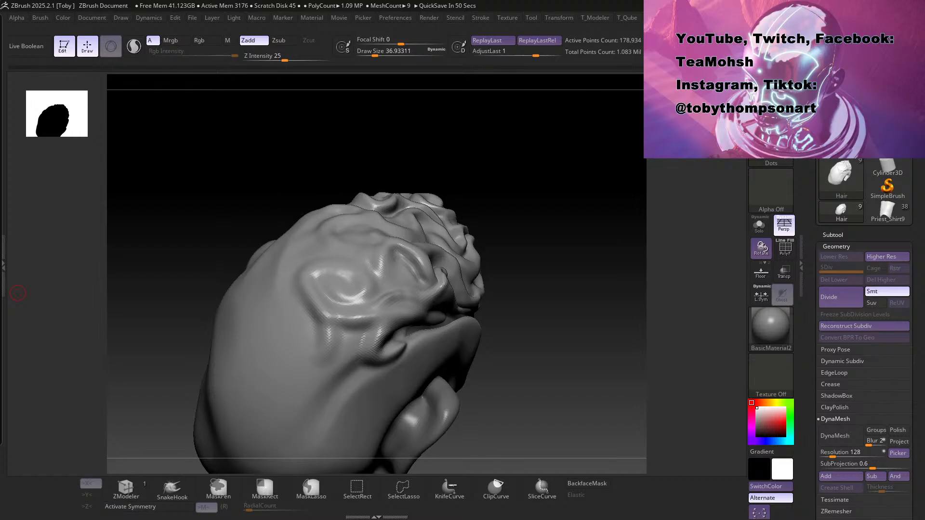
{"action": "left_click_drag", "start_coordinate": [553, 391], "coordinate": [523, 304]}
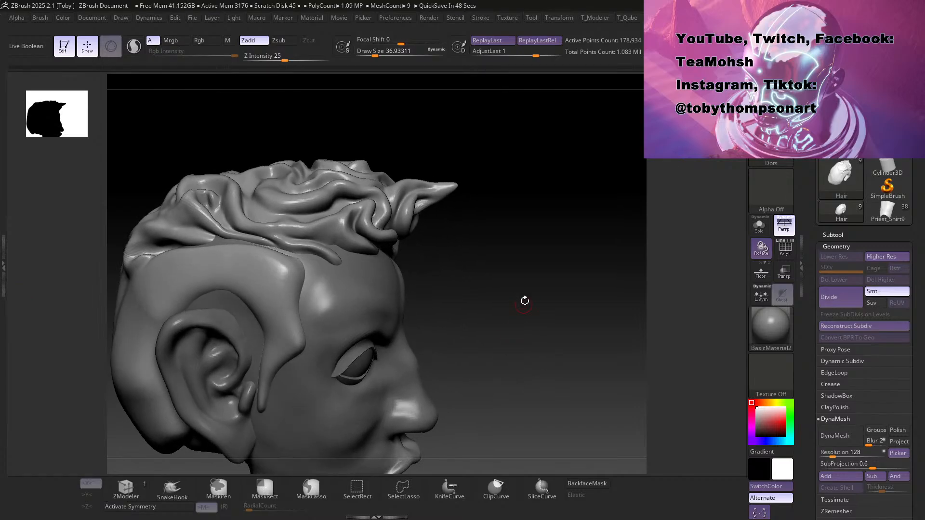
{"action": "mouse_move", "coordinate": [471, 395]}
{"action": "left_mouse_down"}
{"action": "mouse_move", "coordinate": [512, 318]}
{"action": "mouse_move", "coordinate": [502, 386]}
{"action": "mouse_move", "coordinate": [510, 378]}
{"action": "mouse_move", "coordinate": [524, 390]}
{"action": "mouse_move", "coordinate": [523, 369]}
{"action": "mouse_move", "coordinate": [529, 375]}
{"action": "mouse_move", "coordinate": [498, 356]}
{"action": "mouse_move", "coordinate": [528, 368]}
{"action": "mouse_move", "coordinate": [526, 375]}
{"action": "left_mouse_up"}
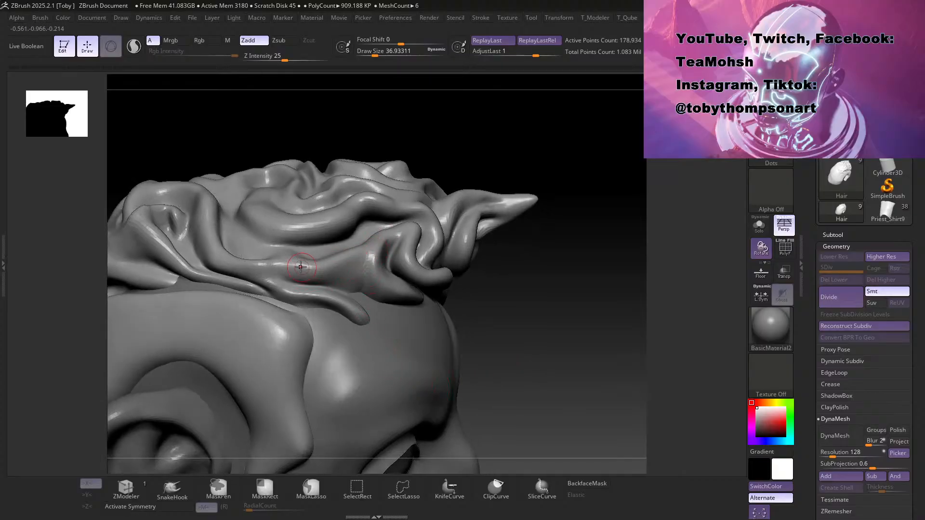
{"action": "mouse_move", "coordinate": [495, 181]}
{"action": "left_mouse_down"}
{"action": "mouse_move", "coordinate": [506, 165]}
{"action": "mouse_move", "coordinate": [497, 169]}
{"action": "left_mouse_up"}
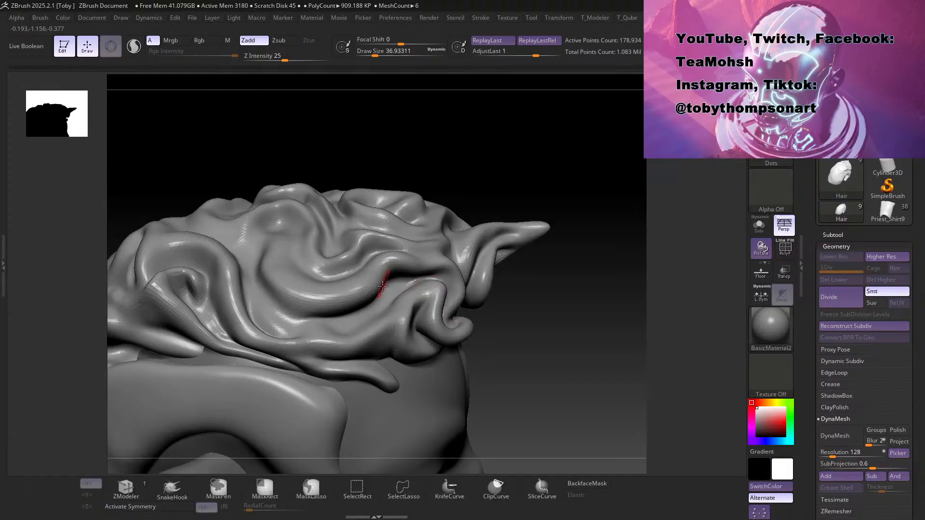
{"action": "key", "text": "s"}
{"action": "left_click_drag", "start_coordinate": [365, 318], "coordinate": [373, 318]}
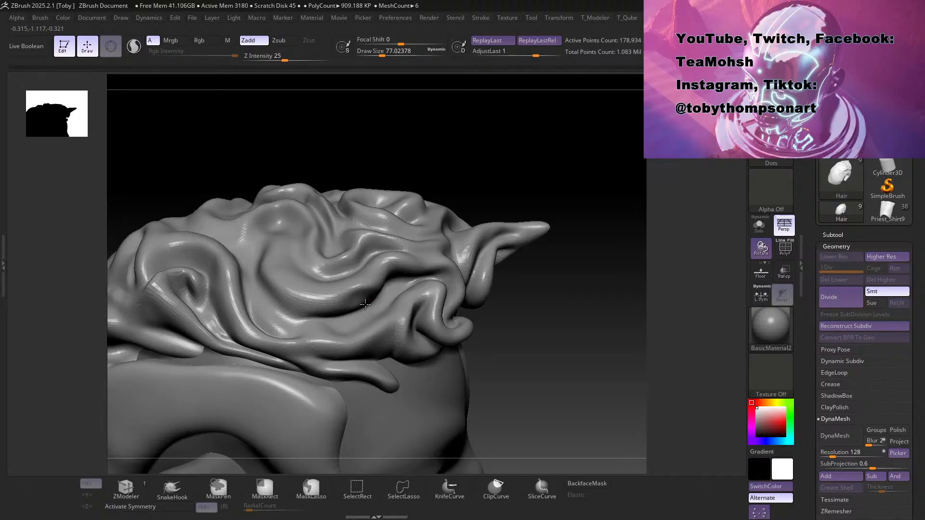
{"action": "left_click_drag", "start_coordinate": [371, 301], "coordinate": [368, 303], "text": "shift"}
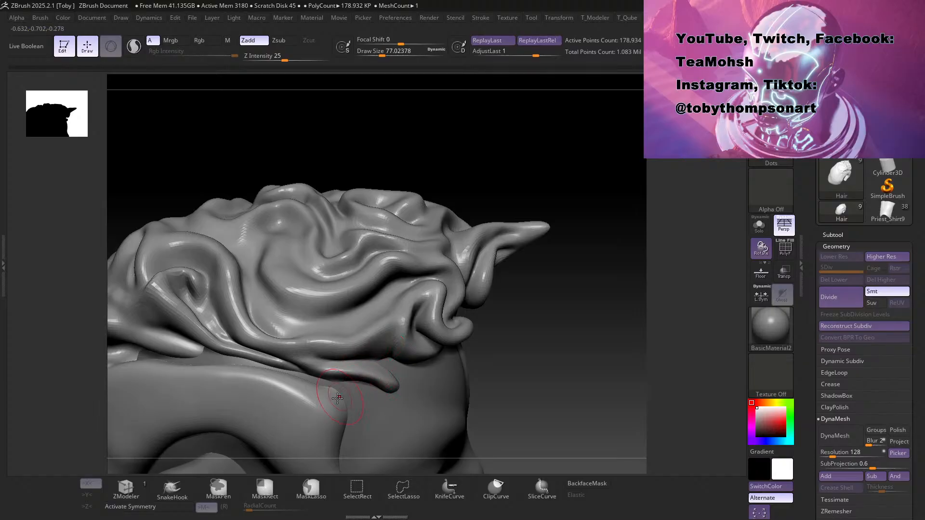
Step: Reduce the draw size to about 54 and refine the surface of the broad lock below that groove
{"action": "key", "text": "s"}
{"action": "left_click_drag", "start_coordinate": [334, 397], "coordinate": [324, 396]}
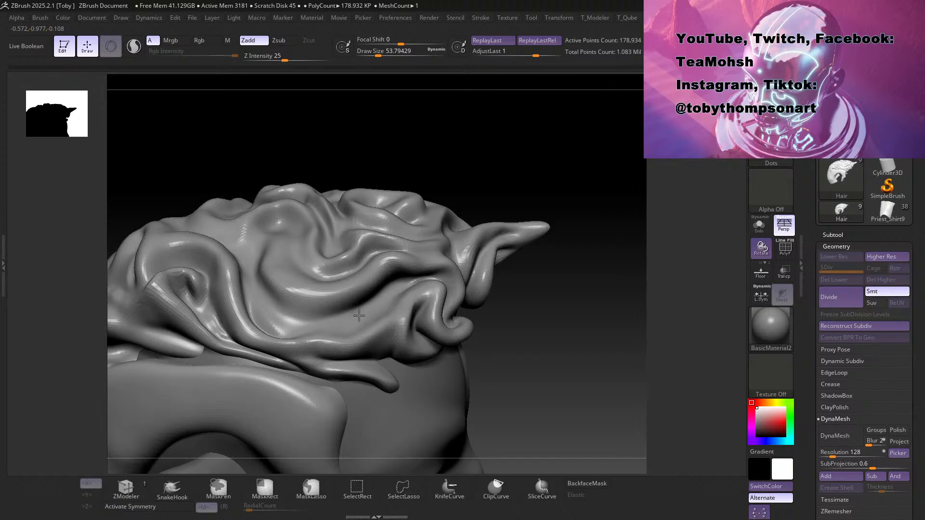
{"action": "mouse_move", "coordinate": [371, 312]}
{"action": "left_mouse_down"}
{"action": "mouse_move", "coordinate": [360, 313]}
{"action": "mouse_move", "coordinate": [383, 305]}
{"action": "left_mouse_up"}
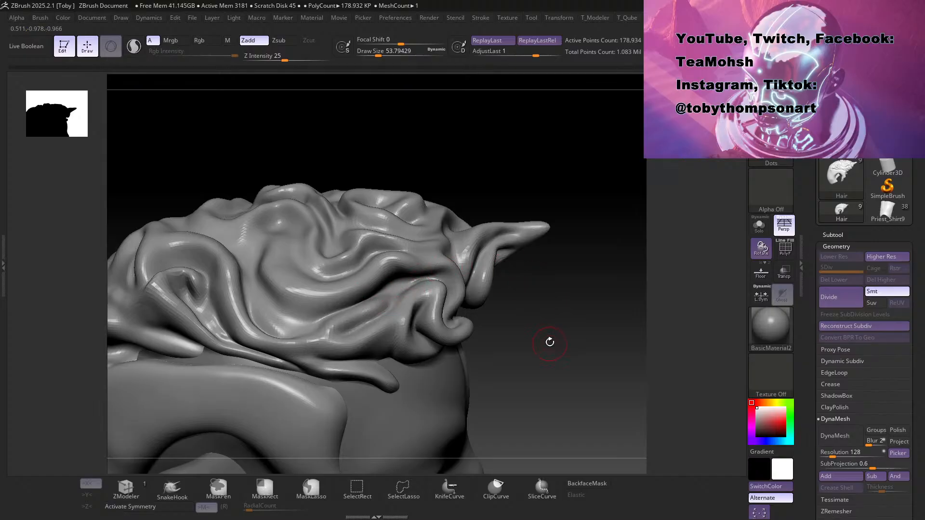
Step: Carve a hollow that splits the broad lock above the temple, subtracting at a draw size of about 54 and intensity 33
{"action": "left_click_drag", "start_coordinate": [549, 343], "coordinate": [548, 391], "text": "alt"}
{"action": "mouse_move", "coordinate": [374, 326]}
{"action": "left_mouse_down", "text": "alt"}
{"action": "mouse_move", "coordinate": [334, 342]}
{"action": "mouse_move", "coordinate": [396, 310]}
{"action": "mouse_move", "coordinate": [386, 298]}
{"action": "mouse_move", "coordinate": [391, 311]}
{"action": "mouse_move", "coordinate": [349, 327]}
{"action": "mouse_move", "coordinate": [330, 318]}
{"action": "mouse_move", "coordinate": [316, 347]}
{"action": "mouse_move", "coordinate": [345, 349]}
{"action": "mouse_move", "coordinate": [365, 340]}
{"action": "mouse_move", "coordinate": [323, 351]}
{"action": "mouse_move", "coordinate": [389, 320]}
{"action": "left_mouse_up", "text": "alt"}
{"action": "left_click_drag", "start_coordinate": [337, 351], "coordinate": [394, 314], "text": "alt"}
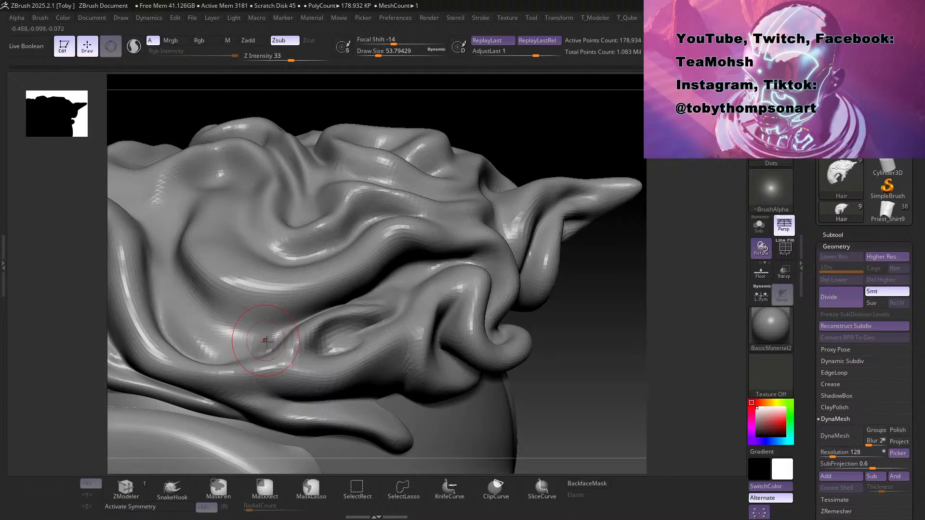
{"action": "right_click_drag", "start_coordinate": [240, 280], "coordinate": [563, 337]}
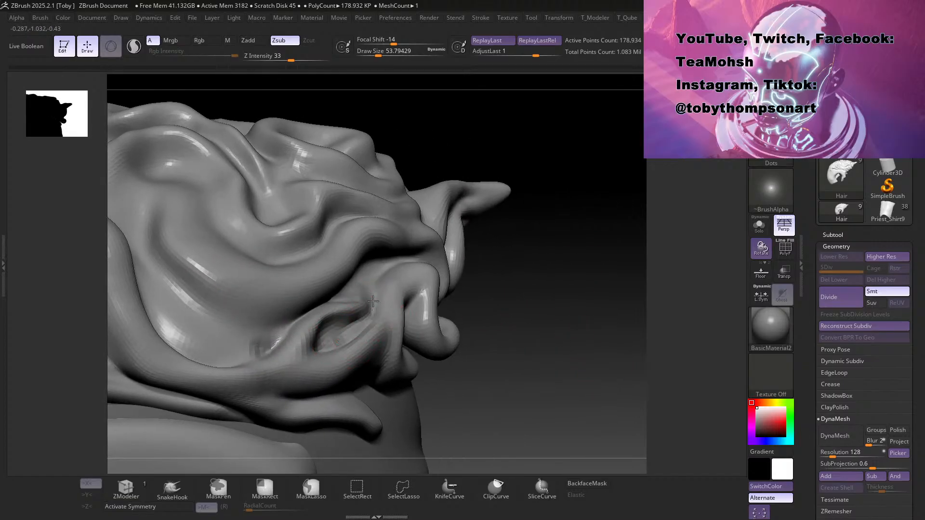
{"action": "left_click_drag", "start_coordinate": [558, 339], "coordinate": [528, 296]}
{"action": "left_click_drag", "start_coordinate": [599, 383], "coordinate": [361, 265]}
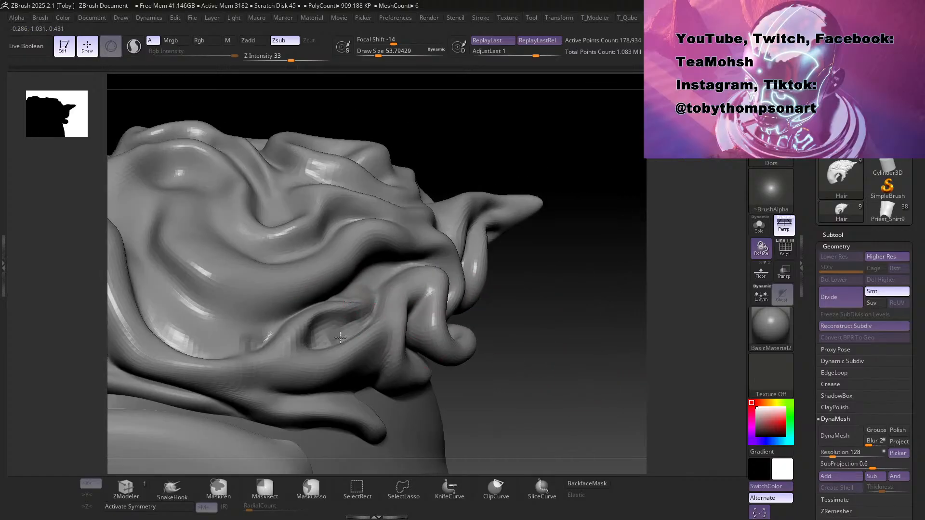
{"action": "left_click_drag", "start_coordinate": [339, 341], "coordinate": [380, 310]}
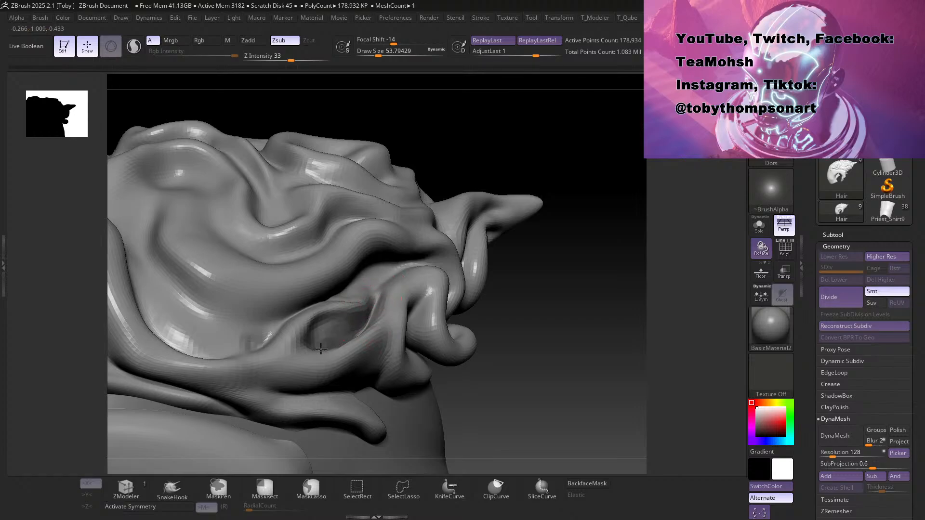
Step: Smooth the inside of the hollow and carve its upper rim into a distinct strand
{"action": "mouse_move", "coordinate": [554, 359]}
{"action": "left_mouse_down"}
{"action": "mouse_move", "coordinate": [572, 366]}
{"action": "mouse_move", "coordinate": [533, 330]}
{"action": "mouse_move", "coordinate": [546, 303]}
{"action": "left_mouse_up"}
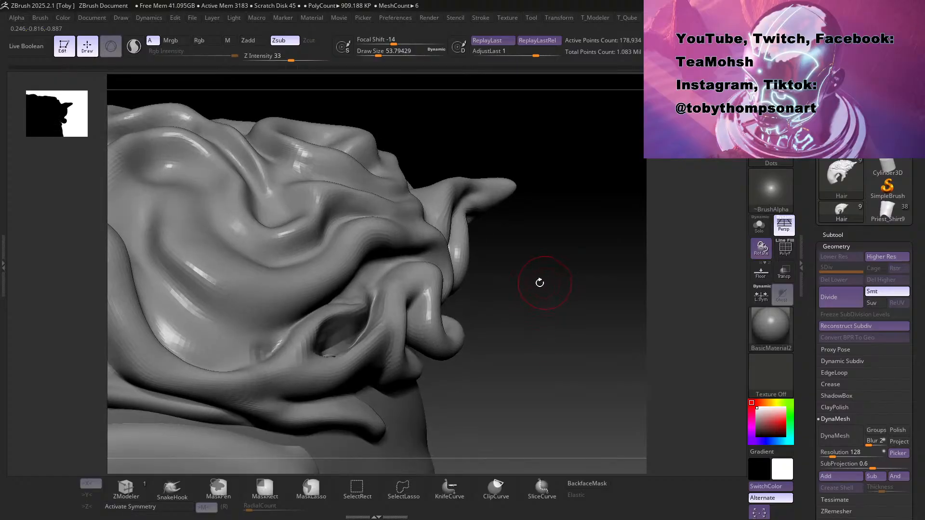
{"action": "left_click_drag", "start_coordinate": [337, 334], "coordinate": [342, 321], "text": "shift"}
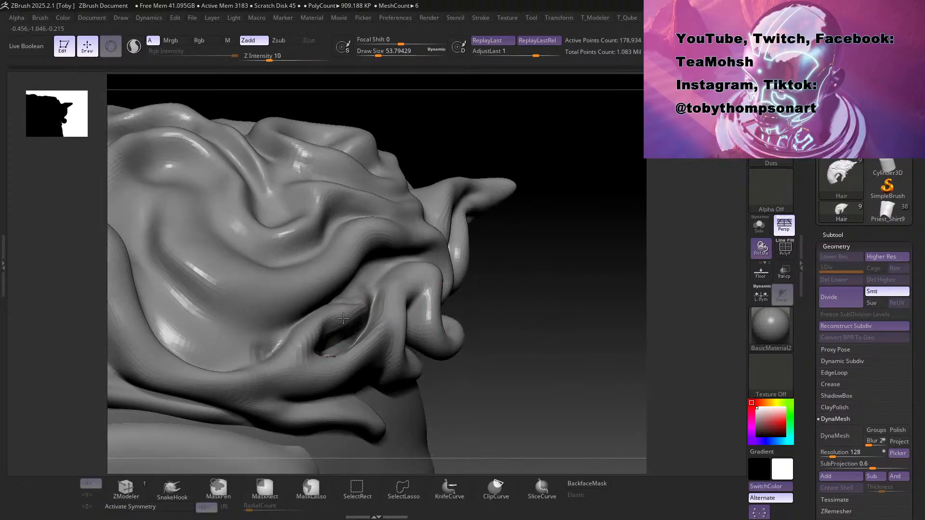
{"action": "left_click_drag", "start_coordinate": [545, 314], "coordinate": [549, 310]}
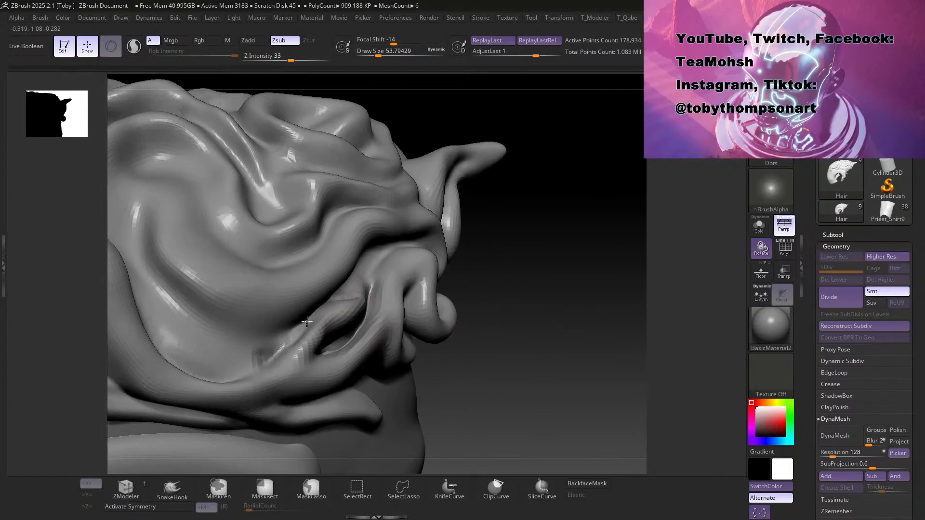
{"action": "left_click_drag", "start_coordinate": [580, 299], "coordinate": [412, 305]}
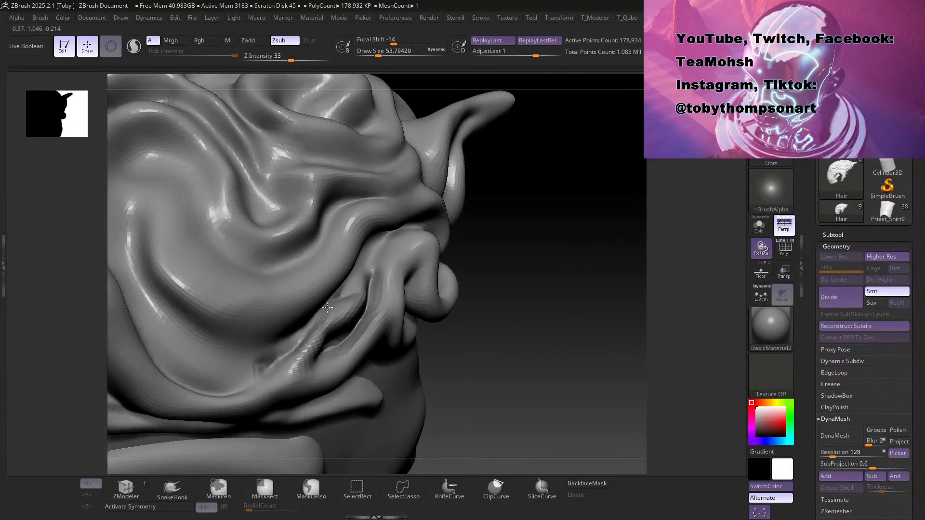
{"action": "mouse_move", "coordinate": [465, 297]}
{"action": "left_mouse_down"}
{"action": "mouse_move", "coordinate": [596, 304]}
{"action": "mouse_move", "coordinate": [572, 335]}
{"action": "left_mouse_up"}
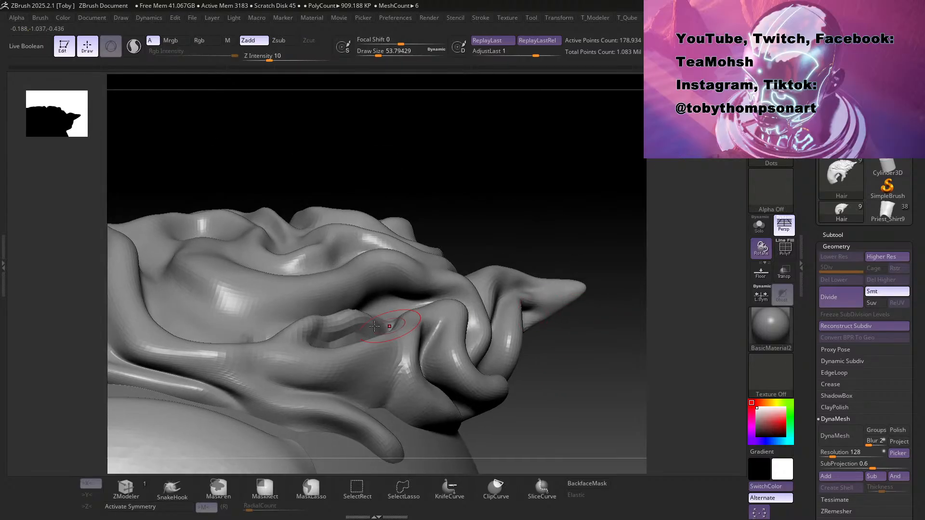
Step: Deepen the recess beneath the curl at the forehead hairline with subtractive strokes at intensity 33 and smooth its edge
{"action": "mouse_move", "coordinate": [554, 289]}
{"action": "left_mouse_down"}
{"action": "mouse_move", "coordinate": [575, 265]}
{"action": "mouse_move", "coordinate": [516, 236]}
{"action": "mouse_move", "coordinate": [516, 196]}
{"action": "mouse_move", "coordinate": [526, 182]}
{"action": "mouse_move", "coordinate": [483, 189]}
{"action": "mouse_move", "coordinate": [504, 164]}
{"action": "mouse_move", "coordinate": [497, 229]}
{"action": "left_mouse_up"}
{"action": "left_click_drag", "start_coordinate": [416, 327], "coordinate": [475, 429]}
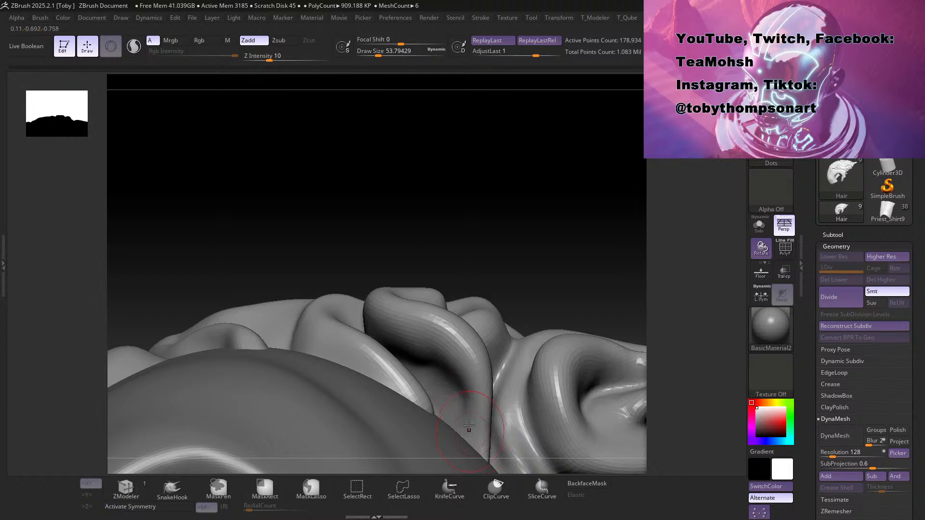
{"action": "key", "text": "3"}
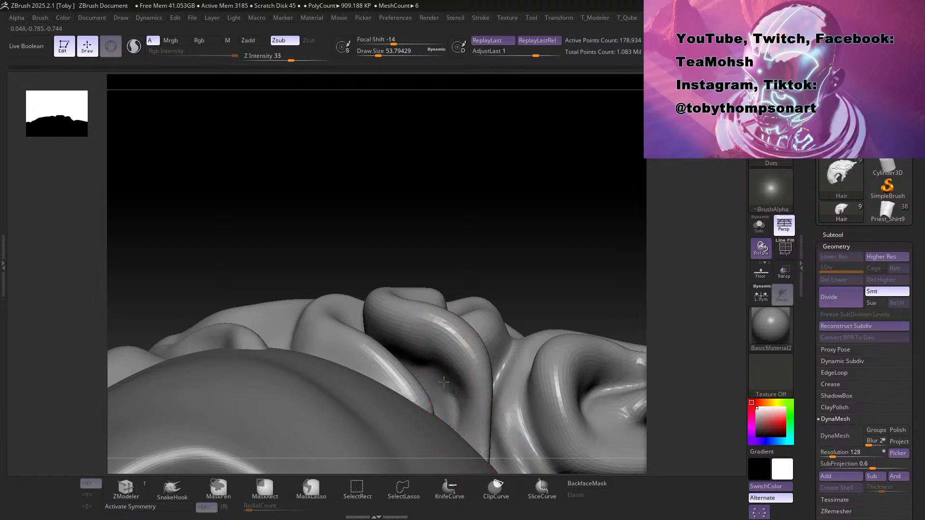
{"action": "left_click_drag", "start_coordinate": [451, 407], "coordinate": [414, 364]}
{"action": "left_click_drag", "start_coordinate": [530, 219], "coordinate": [506, 344]}
{"action": "left_click_drag", "start_coordinate": [582, 224], "coordinate": [575, 123]}
{"action": "left_click_drag", "start_coordinate": [508, 287], "coordinate": [472, 339]}
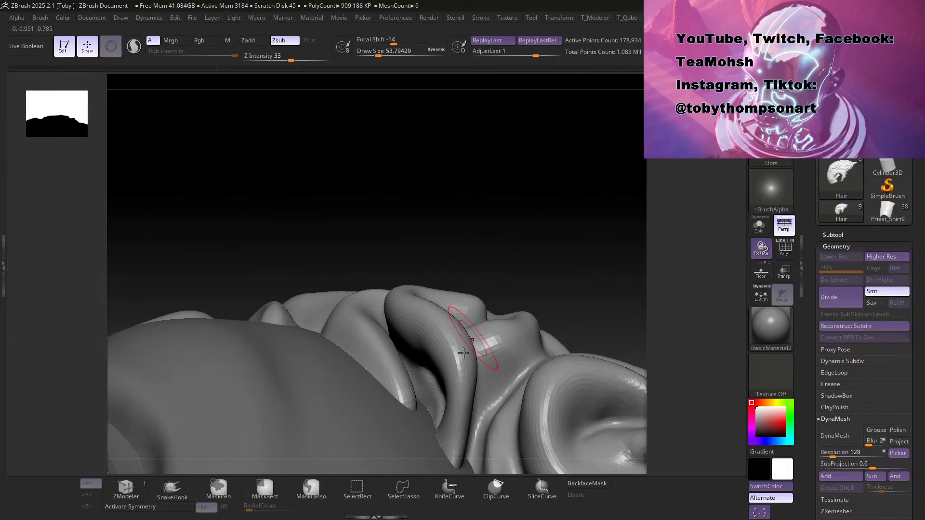
{"action": "left_click_drag", "start_coordinate": [437, 391], "coordinate": [432, 409], "text": "shift"}
Step: Carve the underside of the split lock where it meets the hairline at a draw size of about 54 and intensity 33
{"action": "mouse_move", "coordinate": [434, 423]}
{"action": "right_mouse_down"}
{"action": "mouse_move", "coordinate": [551, 287]}
{"action": "mouse_move", "coordinate": [528, 361]}
{"action": "right_mouse_up"}
{"action": "right_click_drag", "start_coordinate": [513, 301], "coordinate": [475, 291]}
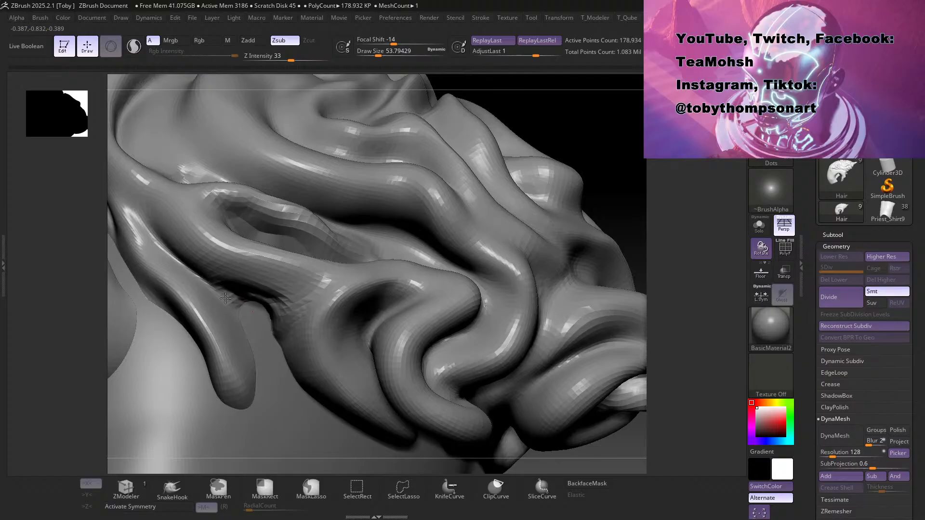
{"action": "mouse_move", "coordinate": [219, 287]}
{"action": "left_mouse_down"}
{"action": "mouse_move", "coordinate": [271, 311]}
{"action": "mouse_move", "coordinate": [268, 289]}
{"action": "left_mouse_up"}
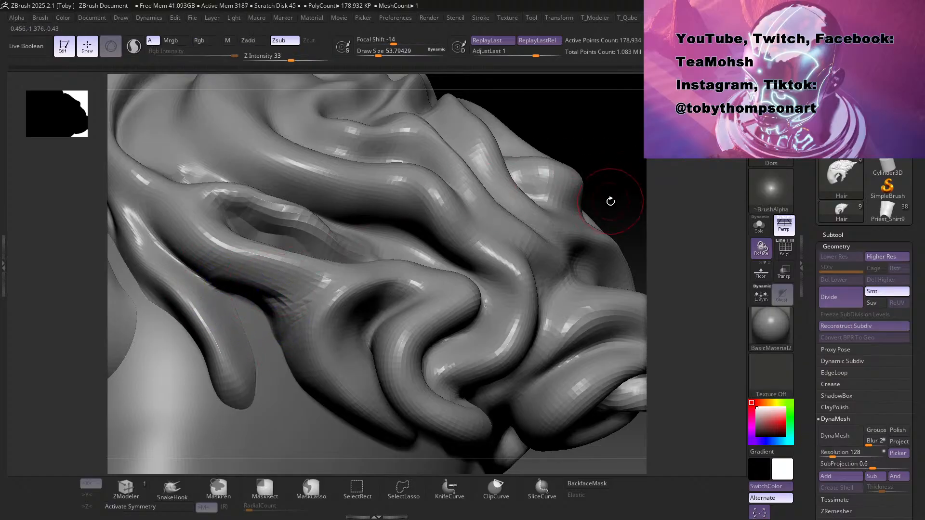
{"action": "left_click_drag", "start_coordinate": [611, 200], "coordinate": [560, 162]}
{"action": "left_click_drag", "start_coordinate": [684, 297], "coordinate": [738, 331]}
{"action": "mouse_move", "coordinate": [619, 358]}
{"action": "left_mouse_down", "text": "alt"}
{"action": "mouse_move", "coordinate": [612, 371]}
{"action": "mouse_move", "coordinate": [528, 342]}
{"action": "mouse_move", "coordinate": [537, 342]}
{"action": "mouse_move", "coordinate": [532, 355]}
{"action": "mouse_move", "coordinate": [498, 314]}
{"action": "mouse_move", "coordinate": [470, 340]}
{"action": "mouse_move", "coordinate": [399, 357]}
{"action": "left_mouse_up", "text": "alt"}
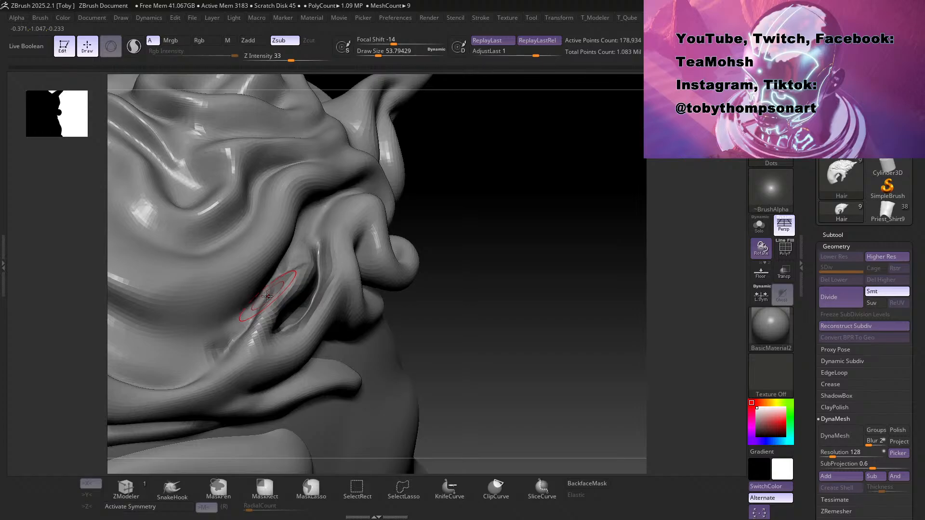
Step: Carve a groove along the upper strand of the hollow and smooth where it meets the neighbouring curl
{"action": "left_click_drag", "start_coordinate": [270, 294], "coordinate": [285, 281]}
{"action": "left_click_drag", "start_coordinate": [492, 311], "coordinate": [415, 296]}
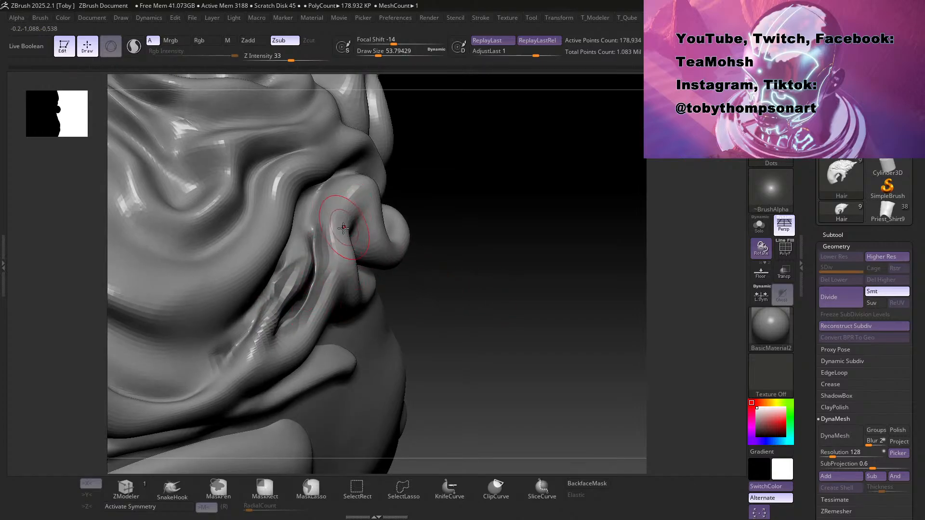
{"action": "left_click_drag", "start_coordinate": [344, 227], "coordinate": [301, 289], "text": "shift"}
Step: Reshape the hollow's upper rim with the Move brush at intensity 51 and smooth its inner edge
{"action": "left_click_drag", "start_coordinate": [447, 225], "coordinate": [609, 216]}
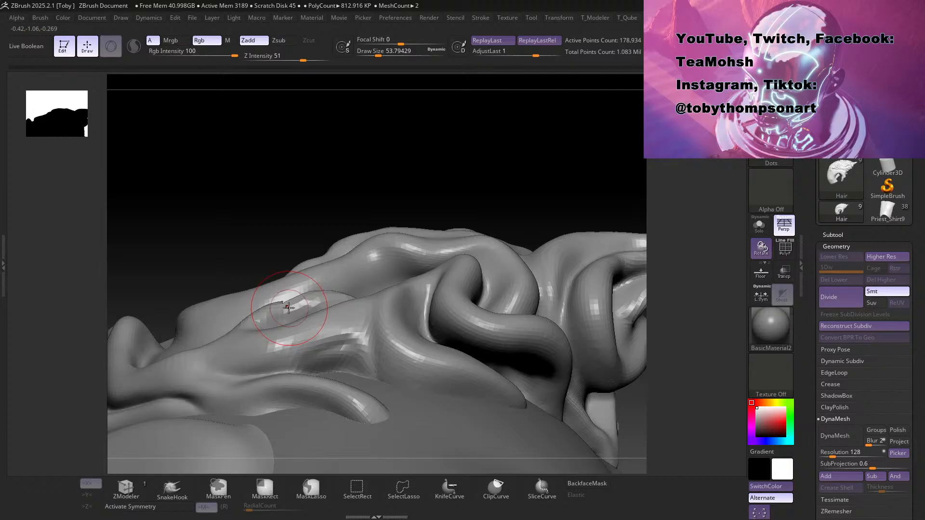
{"action": "left_click_drag", "start_coordinate": [338, 194], "coordinate": [352, 288]}
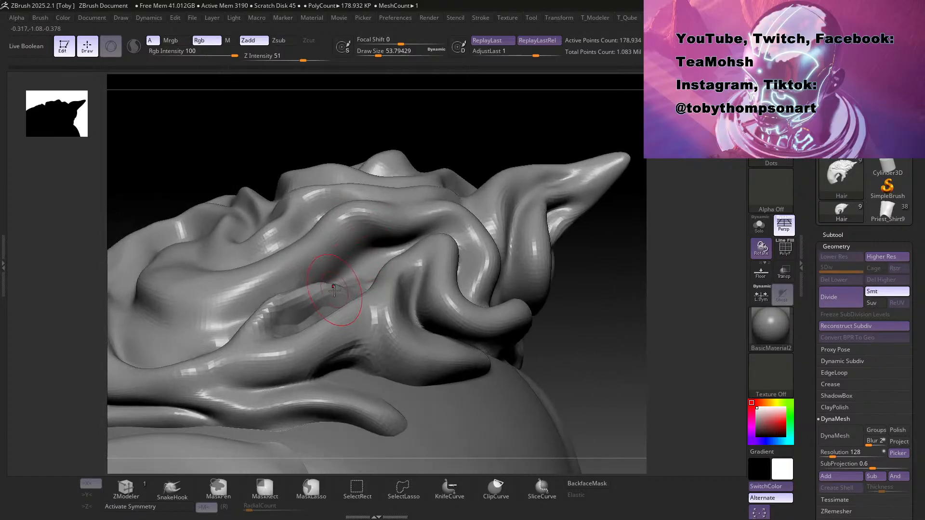
{"action": "left_click_drag", "start_coordinate": [433, 115], "coordinate": [448, 207]}
{"action": "left_click_drag", "start_coordinate": [542, 236], "coordinate": [331, 282]}
{"action": "left_click_drag", "start_coordinate": [295, 314], "coordinate": [300, 306], "text": "shift"}
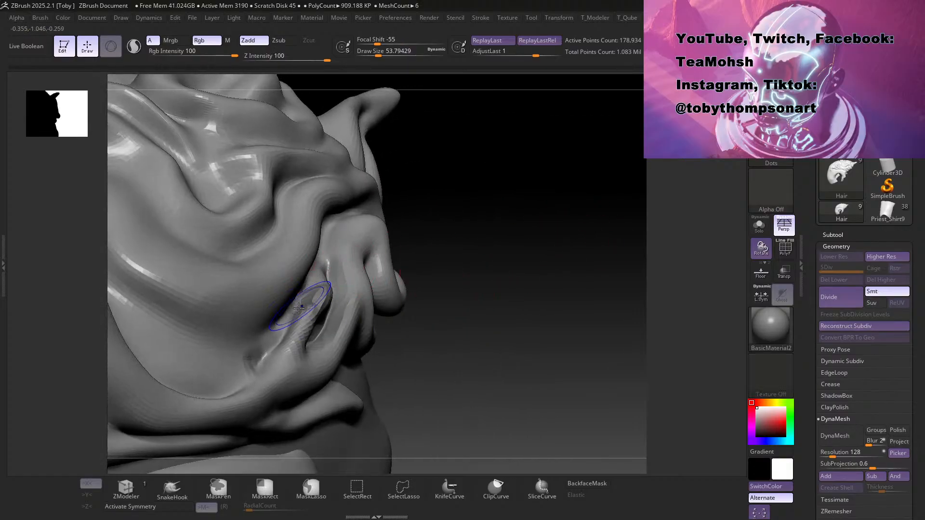
Step: Carve the inside of the hollow between the split strands with the DamStandard brush at intensity 33 and a draw size of about 54
{"action": "left_click_drag", "start_coordinate": [412, 292], "coordinate": [476, 314]}
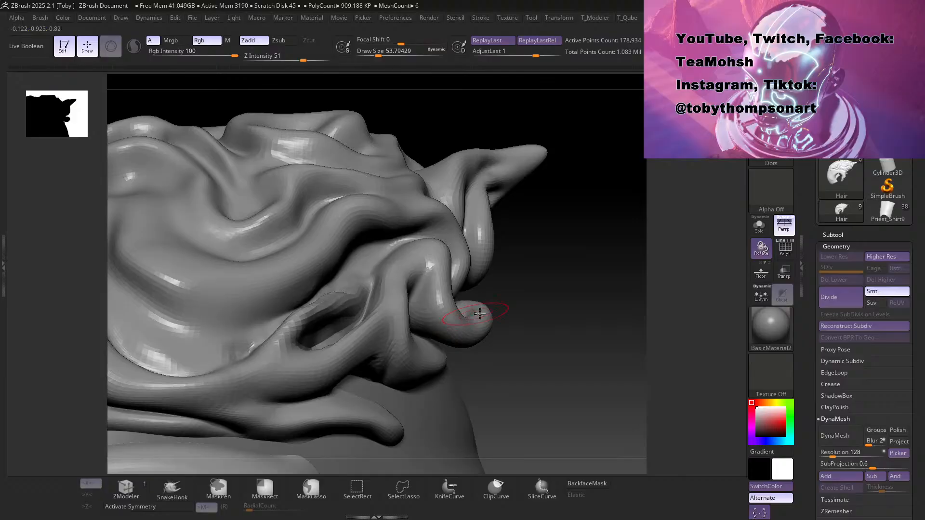
{"action": "mouse_move", "coordinate": [564, 293]}
{"action": "left_mouse_down"}
{"action": "mouse_move", "coordinate": [530, 313]}
{"action": "mouse_move", "coordinate": [556, 292]}
{"action": "mouse_move", "coordinate": [576, 298]}
{"action": "left_mouse_up"}
{"action": "key", "text": "b"}
{"action": "key", "text": "d"}
{"action": "key", "text": "s"}
{"action": "left_click_drag", "start_coordinate": [376, 284], "coordinate": [355, 321]}
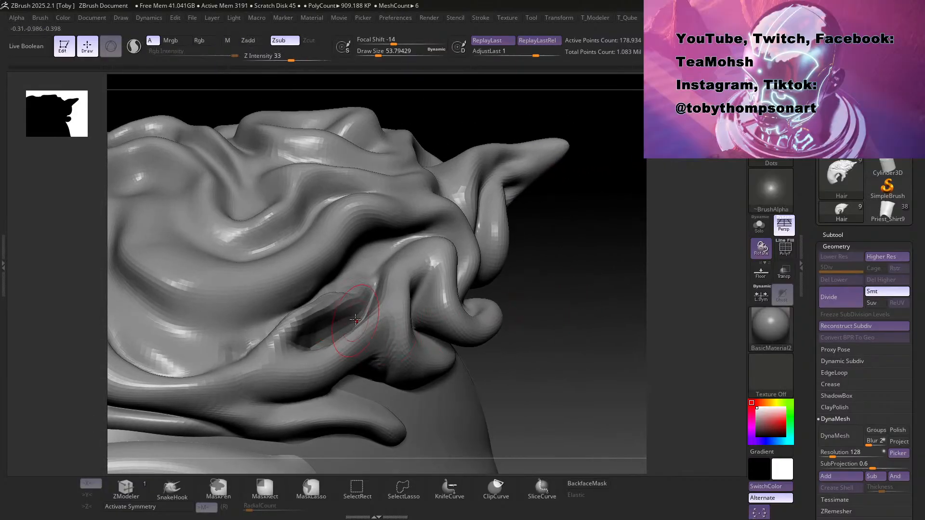
{"action": "left_click_drag", "start_coordinate": [575, 288], "coordinate": [588, 289]}
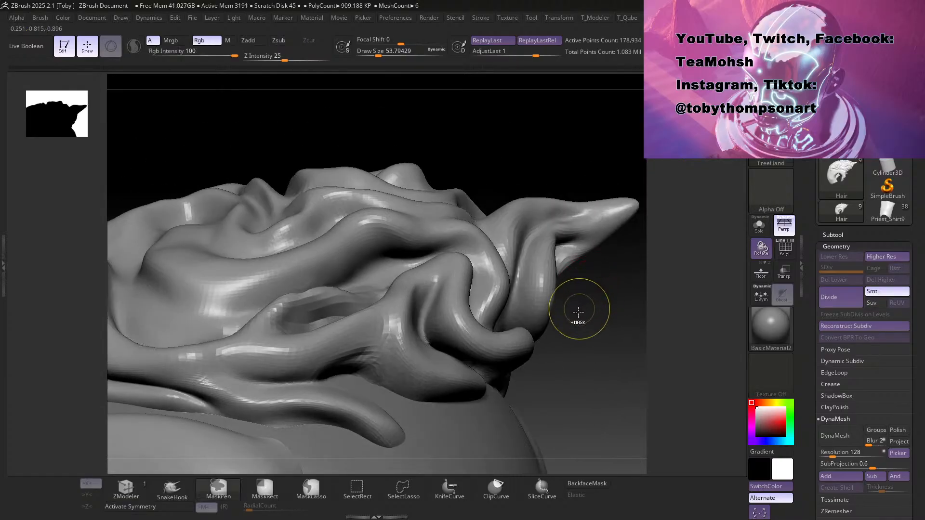
Step: Subdivide the hair mesh to level 2 and deepen the hollow with subtractive strokes at intensity 33
{"action": "key", "text": "ctrl+d"}
{"action": "left_click_drag", "start_coordinate": [594, 357], "coordinate": [443, 322]}
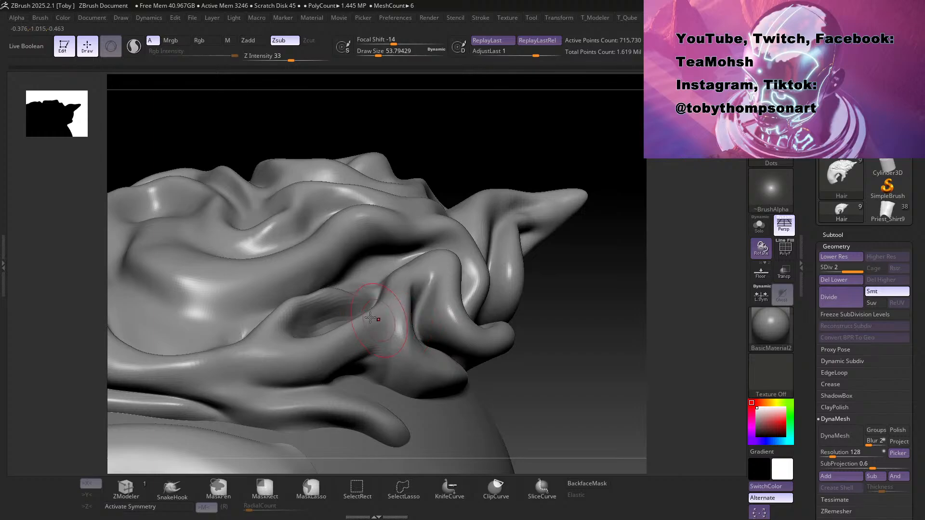
{"action": "left_click_drag", "start_coordinate": [316, 324], "coordinate": [306, 329]}
{"action": "mouse_move", "coordinate": [550, 360]}
{"action": "left_mouse_down"}
{"action": "mouse_move", "coordinate": [553, 386]}
{"action": "mouse_move", "coordinate": [540, 389]}
{"action": "left_mouse_up"}
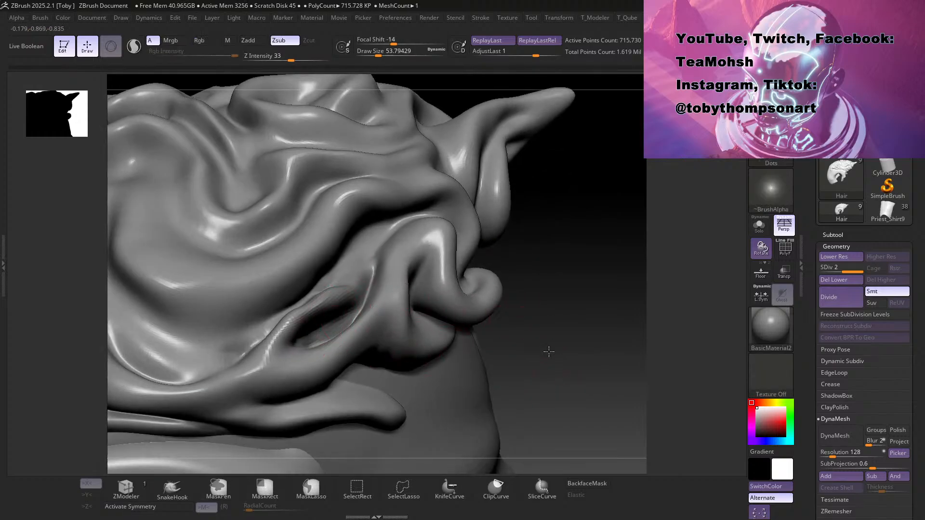
{"action": "left_click_drag", "start_coordinate": [547, 347], "coordinate": [559, 356]}
Step: Thicken the hollow's upper rim and neighbouring strand with the Inflate brush at intensity 10
{"action": "key", "text": "b"}
{"action": "key", "text": "i"}
{"action": "key", "text": "n"}
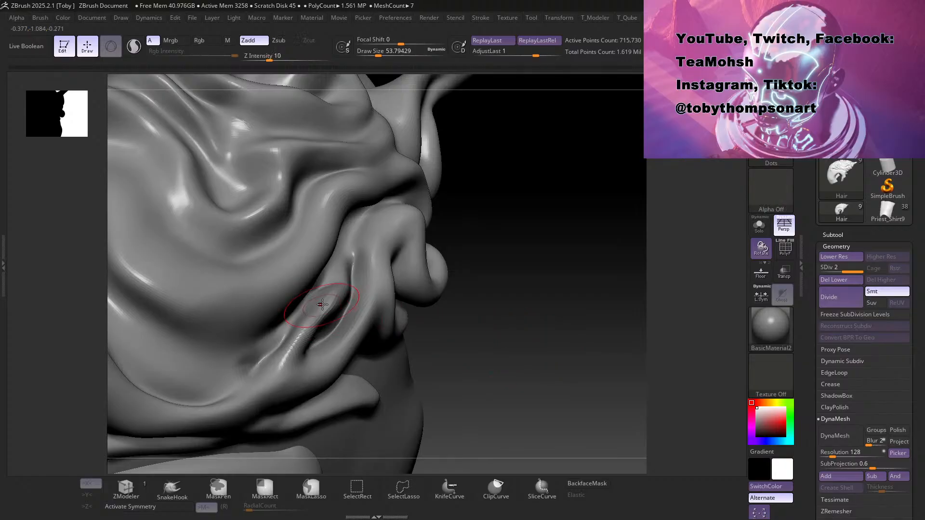
{"action": "mouse_move", "coordinate": [518, 292]}
{"action": "left_mouse_down"}
{"action": "mouse_move", "coordinate": [496, 248]}
{"action": "mouse_move", "coordinate": [520, 239]}
{"action": "mouse_move", "coordinate": [423, 320]}
{"action": "left_mouse_up"}
{"action": "mouse_move", "coordinate": [613, 331]}
{"action": "left_mouse_down"}
{"action": "mouse_move", "coordinate": [587, 383]}
{"action": "mouse_move", "coordinate": [622, 382]}
{"action": "mouse_move", "coordinate": [614, 376]}
{"action": "left_mouse_up"}
{"action": "mouse_move", "coordinate": [268, 410]}
{"action": "left_mouse_down"}
{"action": "mouse_move", "coordinate": [373, 391]}
{"action": "mouse_move", "coordinate": [331, 407]}
{"action": "left_mouse_up"}
{"action": "mouse_move", "coordinate": [568, 155]}
{"action": "left_mouse_down"}
{"action": "mouse_move", "coordinate": [580, 140]}
{"action": "mouse_move", "coordinate": [544, 176]}
{"action": "mouse_move", "coordinate": [558, 238]}
{"action": "mouse_move", "coordinate": [572, 252]}
{"action": "mouse_move", "coordinate": [528, 298]}
{"action": "mouse_move", "coordinate": [341, 325]}
{"action": "left_mouse_up"}
Step: Refine the strands around the hollow at a draw size of about 35 and return the hair to subdivision level 2
{"action": "key", "text": "s"}
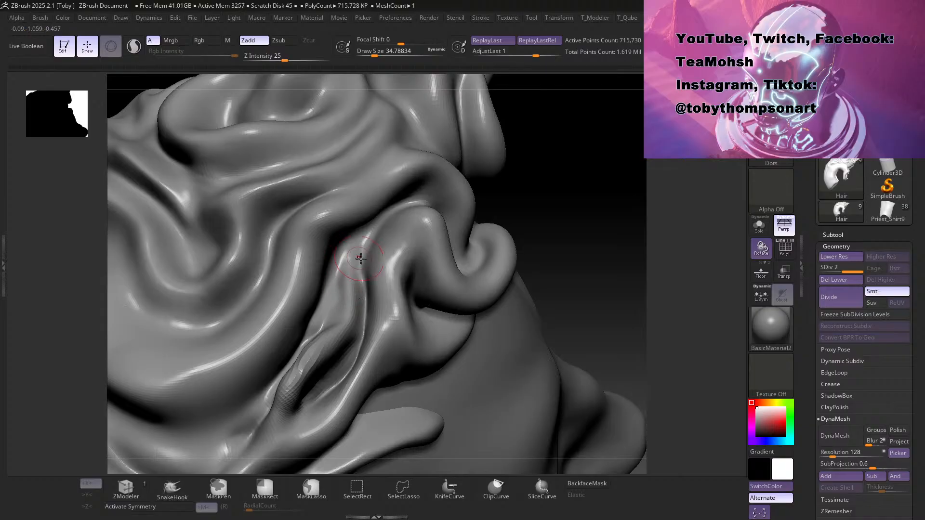
{"action": "left_click", "coordinate": [306, 384], "text": "alt"}
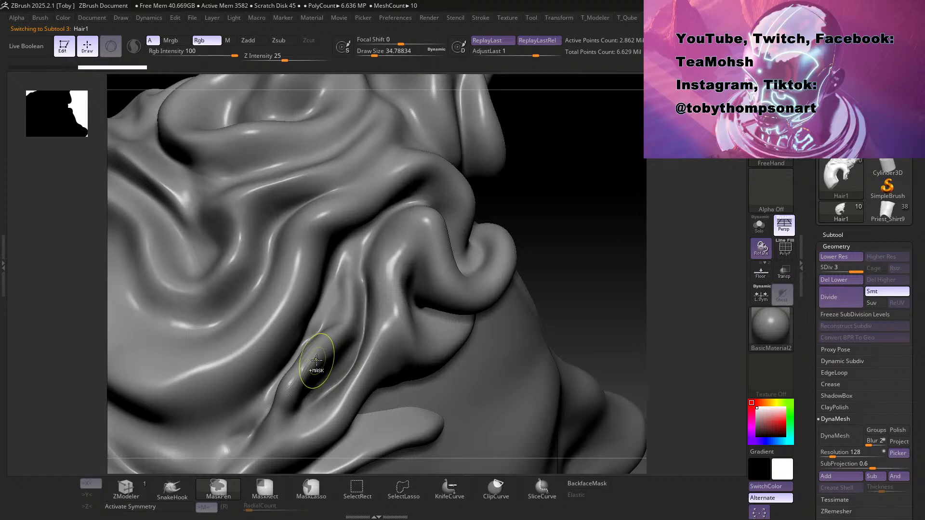
{"action": "left_click_drag", "start_coordinate": [314, 375], "coordinate": [301, 388], "text": "ctrl"}
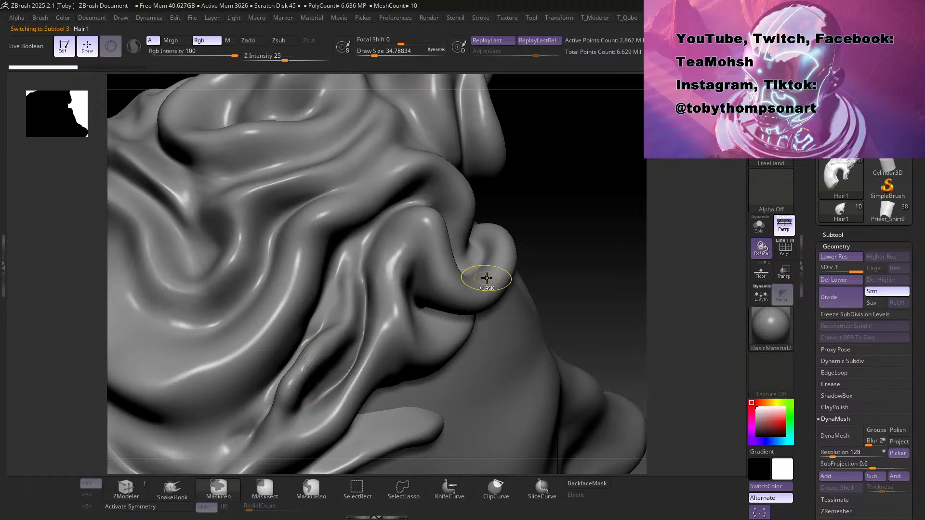
{"action": "key", "text": "shift+d"}
{"action": "mouse_move", "coordinate": [562, 256]}
{"action": "left_mouse_down"}
{"action": "mouse_move", "coordinate": [578, 281]}
{"action": "mouse_move", "coordinate": [576, 272]}
{"action": "mouse_move", "coordinate": [571, 284]}
{"action": "mouse_move", "coordinate": [562, 275]}
{"action": "left_mouse_up"}
Step: Compare the overlapping Hair and Hair1 subtools and delete the denser Hair copy
{"action": "left_click", "coordinate": [832, 235]}
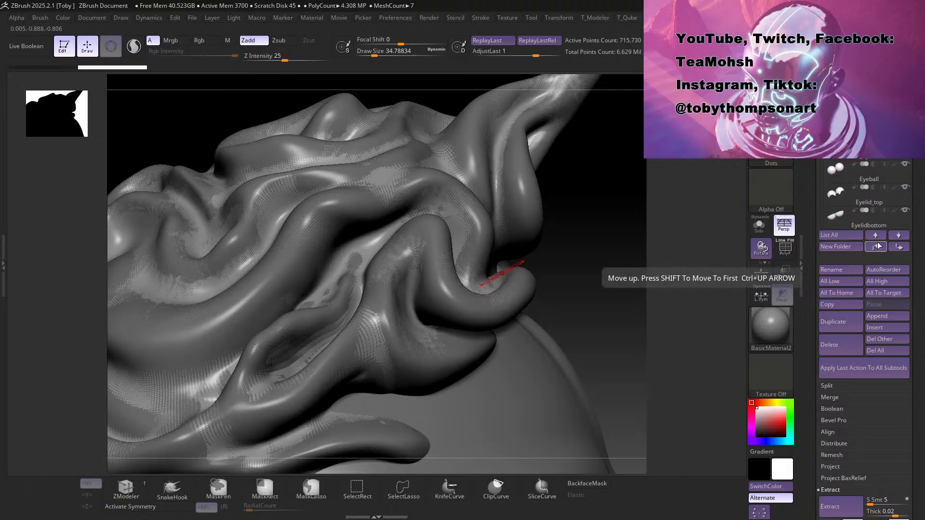
{"action": "mouse_move", "coordinate": [594, 347]}
{"action": "left_mouse_down"}
{"action": "mouse_move", "coordinate": [584, 326]}
{"action": "mouse_move", "coordinate": [731, 212]}
{"action": "left_mouse_up"}
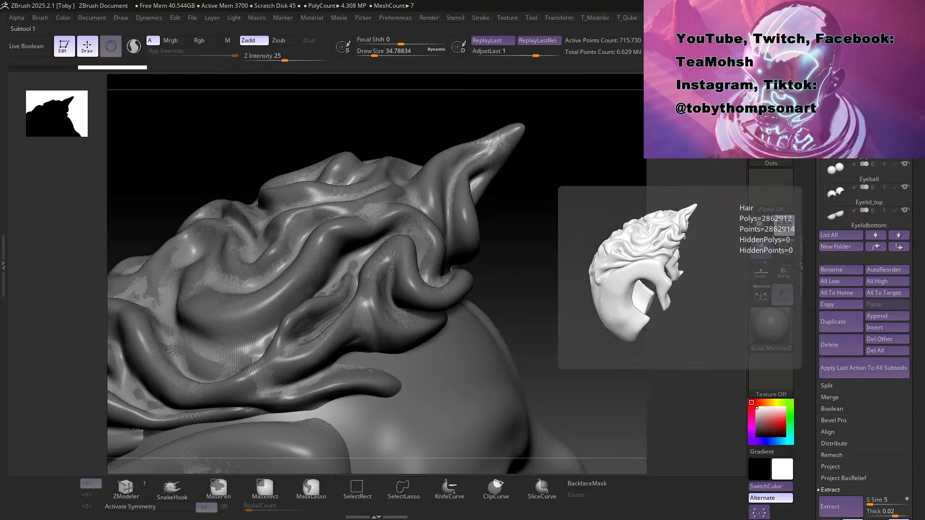
{"action": "left_click", "coordinate": [858, 102]}
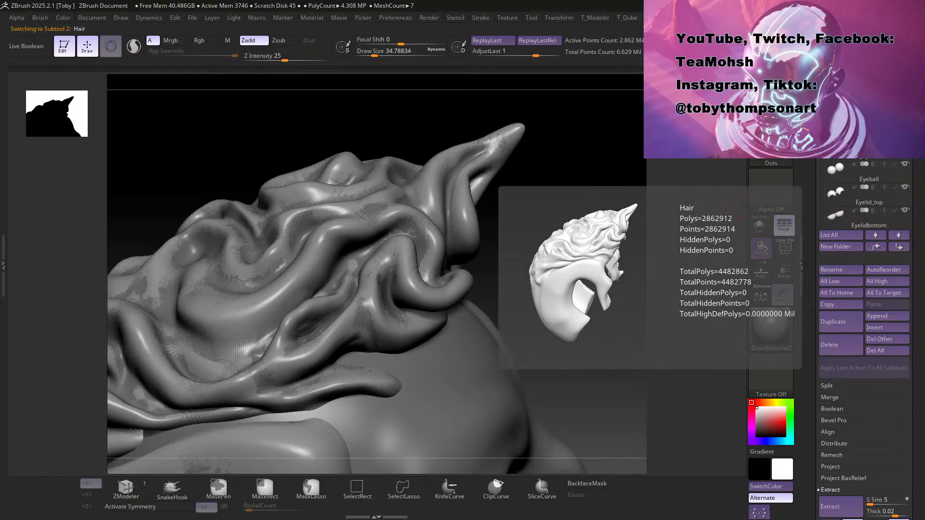
{"action": "key", "text": "Down"}
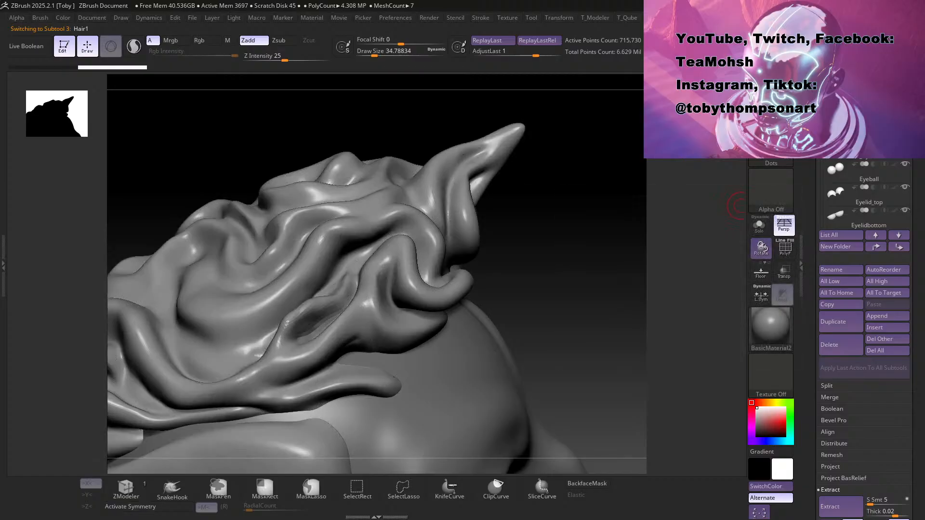
{"action": "key", "text": "Up"}
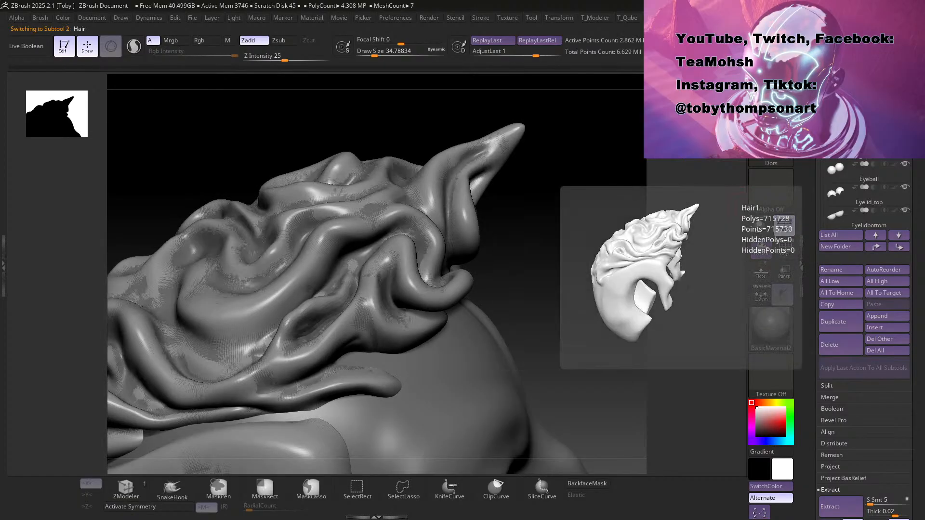
{"action": "left_click", "coordinate": [867, 125]}
{"action": "left_click", "coordinate": [867, 103]}
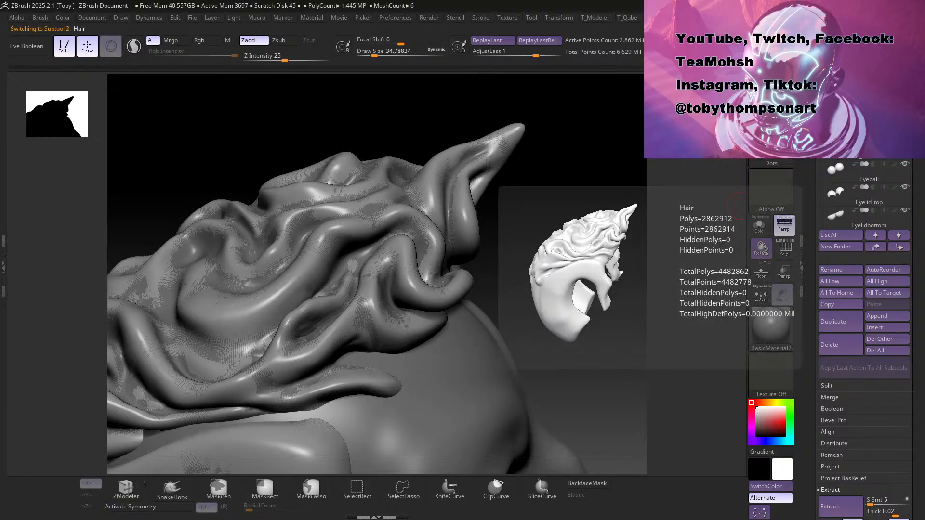
{"action": "left_click", "coordinate": [840, 324]}
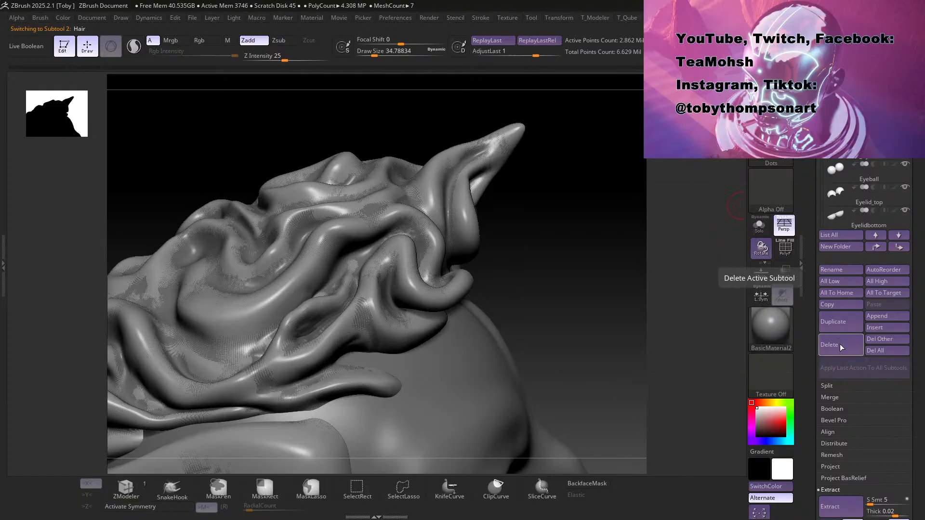
{"action": "left_click", "coordinate": [839, 344]}
{"action": "left_click", "coordinate": [751, 366]}
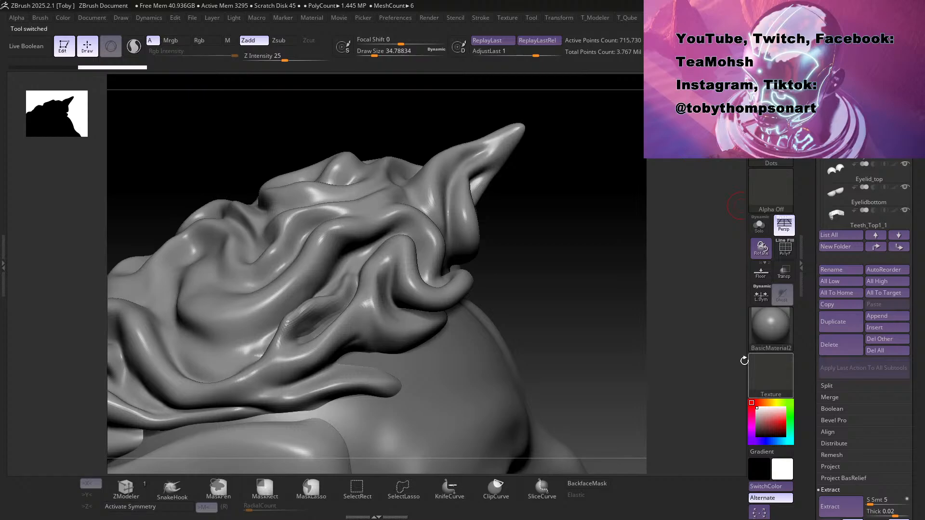
Step: Smooth the upper rim of the hollow in the temple lock
{"action": "left_click_drag", "start_coordinate": [586, 326], "coordinate": [621, 351]}
{"action": "mouse_move", "coordinate": [685, 404]}
{"action": "left_mouse_down", "text": "alt"}
{"action": "mouse_move", "coordinate": [627, 335]}
{"action": "mouse_move", "coordinate": [589, 355]}
{"action": "mouse_move", "coordinate": [645, 337]}
{"action": "mouse_move", "coordinate": [508, 266]}
{"action": "mouse_move", "coordinate": [447, 221]}
{"action": "mouse_move", "coordinate": [432, 227]}
{"action": "mouse_move", "coordinate": [454, 264]}
{"action": "mouse_move", "coordinate": [487, 273]}
{"action": "mouse_move", "coordinate": [520, 243]}
{"action": "mouse_move", "coordinate": [504, 237]}
{"action": "left_mouse_up", "text": "alt"}
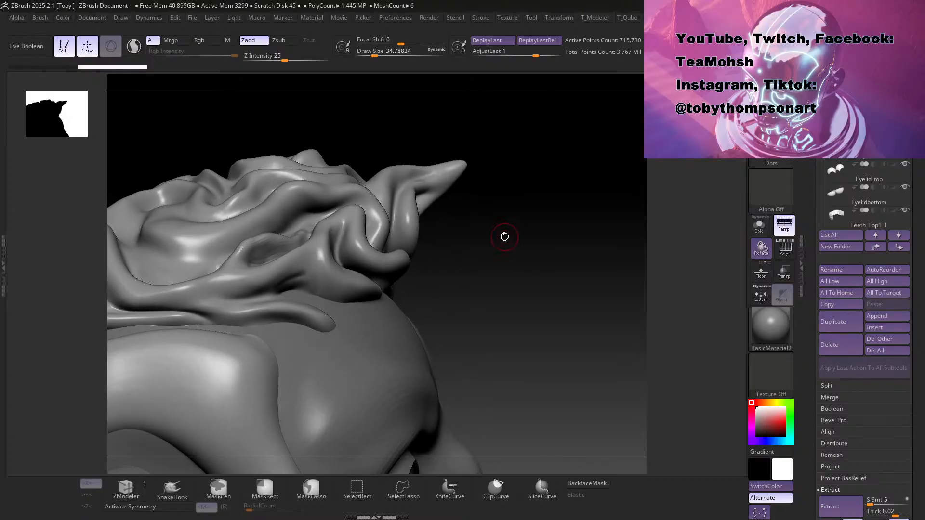
{"action": "key", "text": "b"}
{"action": "key", "text": "c"}
{"action": "key", "text": "b"}
{"action": "left_click_drag", "start_coordinate": [260, 235], "coordinate": [253, 243], "text": "shift"}
Step: Reshape the locks around the temple hollow with broad strokes at a draw size of about 154 and intensity 51
{"action": "mouse_move", "coordinate": [516, 151]}
{"action": "left_mouse_down"}
{"action": "mouse_move", "coordinate": [489, 139]}
{"action": "mouse_move", "coordinate": [497, 182]}
{"action": "mouse_move", "coordinate": [514, 157]}
{"action": "mouse_move", "coordinate": [487, 169]}
{"action": "mouse_move", "coordinate": [476, 141]}
{"action": "mouse_move", "coordinate": [499, 148]}
{"action": "left_mouse_up"}
{"action": "key", "text": "s"}
{"action": "key", "text": "s"}
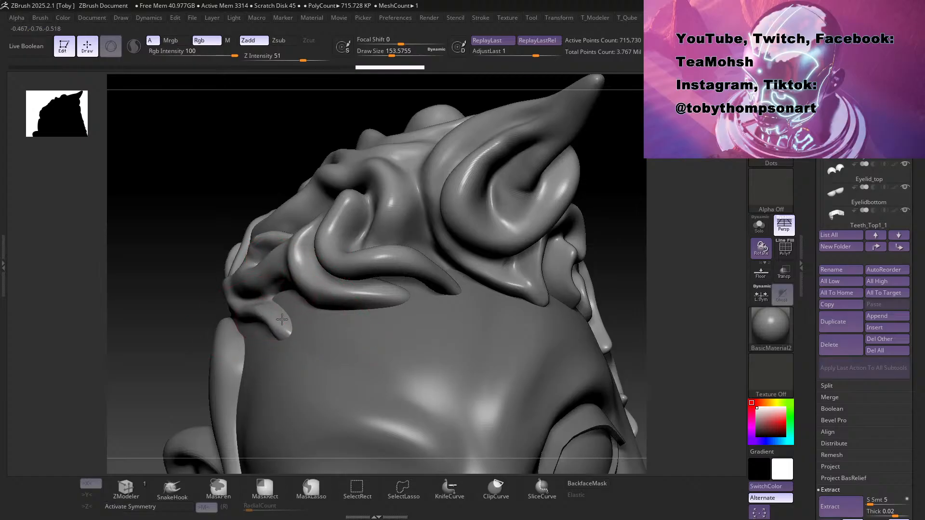
{"action": "left_click_drag", "start_coordinate": [228, 225], "coordinate": [272, 291]}
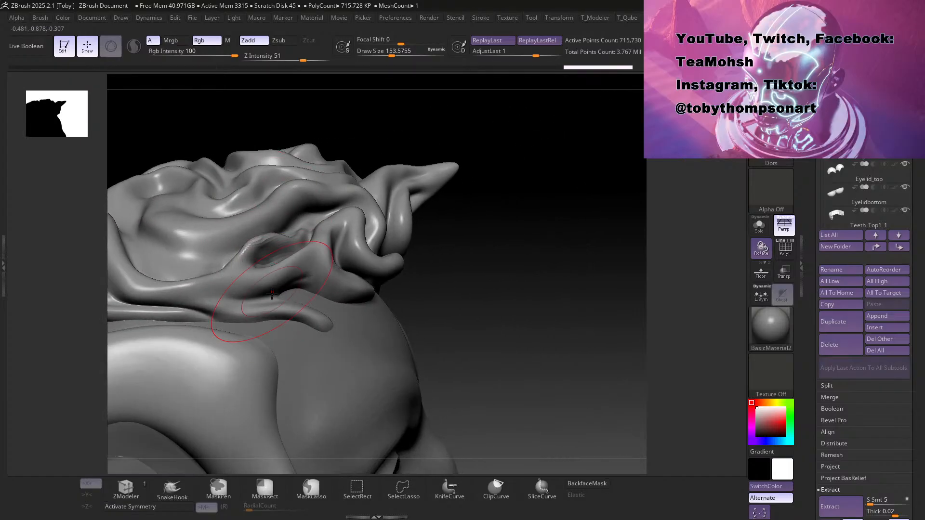
{"action": "left_click_drag", "start_coordinate": [482, 272], "coordinate": [372, 279]}
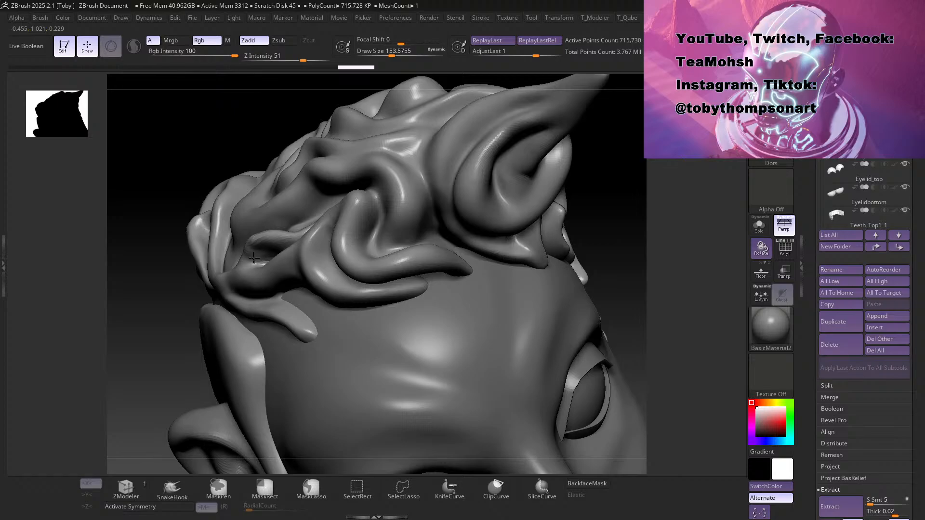
{"action": "left_click_drag", "start_coordinate": [580, 209], "coordinate": [267, 236]}
{"action": "mouse_move", "coordinate": [477, 231]}
{"action": "left_mouse_down"}
{"action": "mouse_move", "coordinate": [526, 233]}
{"action": "mouse_move", "coordinate": [511, 239]}
{"action": "mouse_move", "coordinate": [520, 242]}
{"action": "left_mouse_up"}
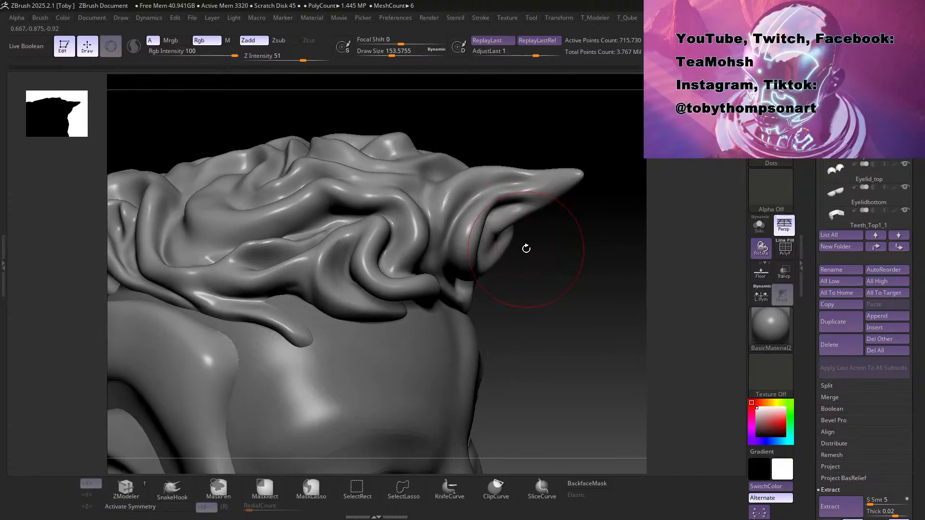
Step: Build up the strand junction behind the hollow with the Standard brush at a draw size of about 62 and intensity 25
{"action": "key", "text": "b"}
{"action": "key", "text": "s"}
{"action": "key", "text": "t"}
{"action": "key", "text": "s"}
{"action": "left_click_drag", "start_coordinate": [542, 299], "coordinate": [531, 299]}
{"action": "mouse_move", "coordinate": [531, 299]}
{"action": "left_mouse_down"}
{"action": "mouse_move", "coordinate": [558, 301]}
{"action": "mouse_move", "coordinate": [561, 331]}
{"action": "left_mouse_up"}
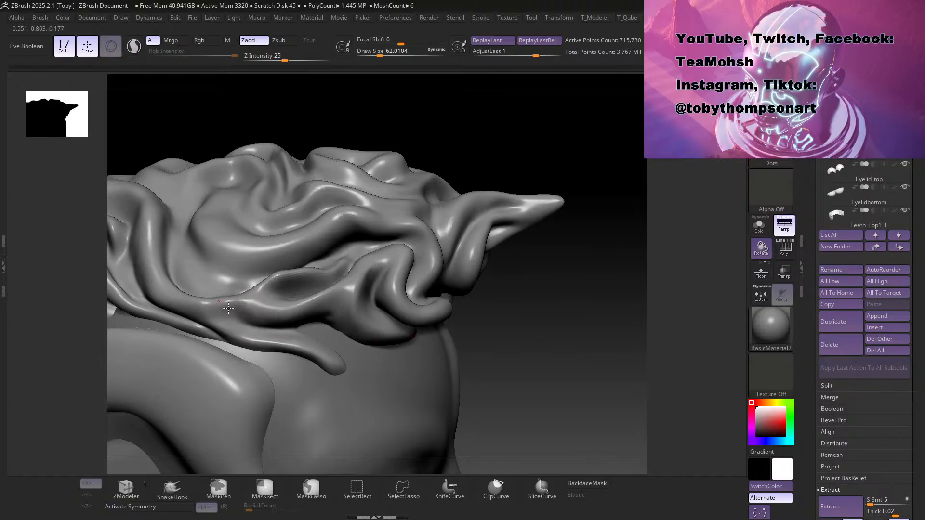
{"action": "left_click_drag", "start_coordinate": [215, 296], "coordinate": [239, 321]}
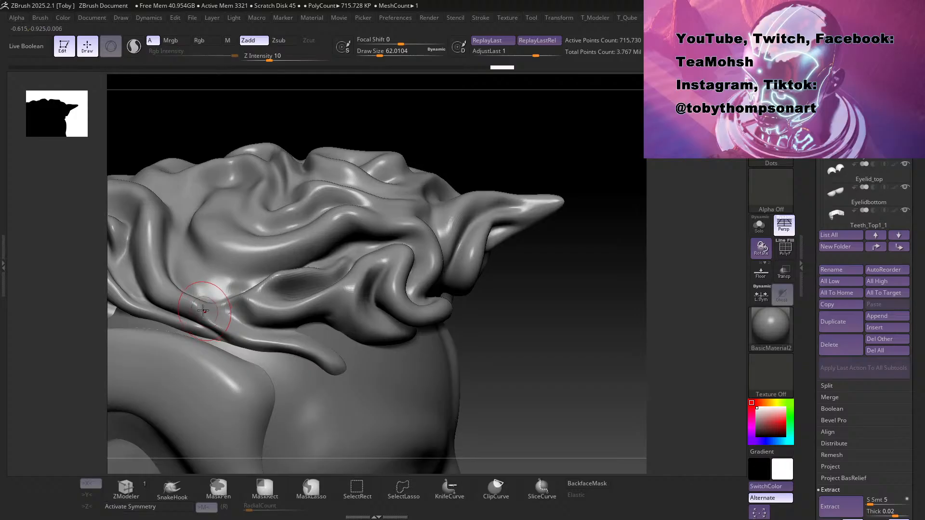
{"action": "left_click_drag", "start_coordinate": [322, 354], "coordinate": [331, 359]}
Step: Try smoothing the strand junction behind the hollow, and undo the stroke
{"action": "mouse_move", "coordinate": [523, 365]}
{"action": "left_mouse_down"}
{"action": "mouse_move", "coordinate": [551, 380]}
{"action": "mouse_move", "coordinate": [547, 392]}
{"action": "left_mouse_up"}
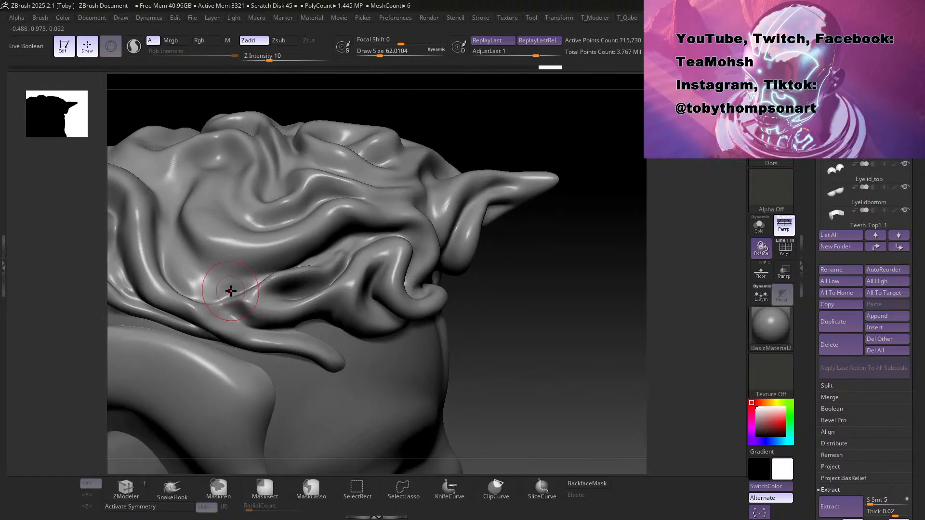
{"action": "key", "text": "shift"}
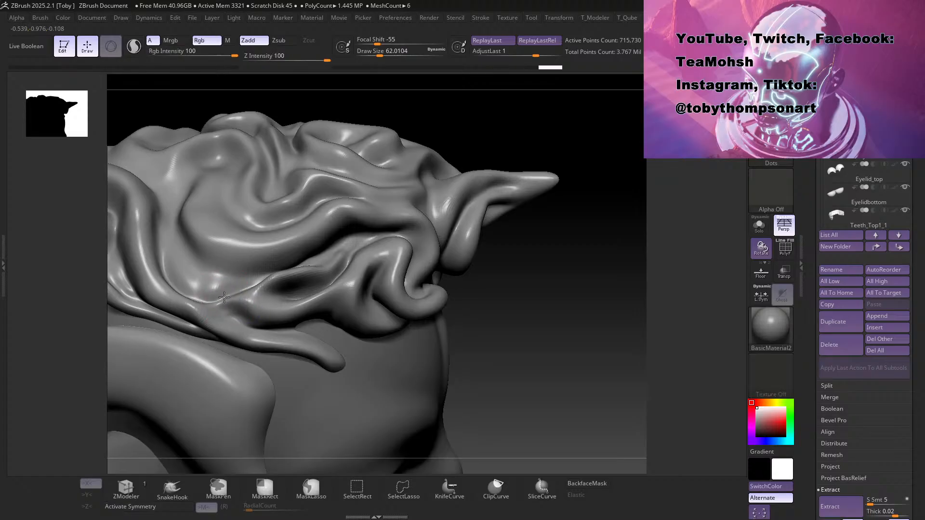
{"action": "mouse_move", "coordinate": [225, 299]}
{"action": "left_mouse_down"}
{"action": "mouse_move", "coordinate": [198, 277]}
{"action": "mouse_move", "coordinate": [223, 292]}
{"action": "left_mouse_up"}
{"action": "key", "text": "ctrl+z"}
Step: Define thin, separate strands across the lock junction behind the hollow, using draw sizes of about 22 and 35
{"action": "key", "text": "s"}
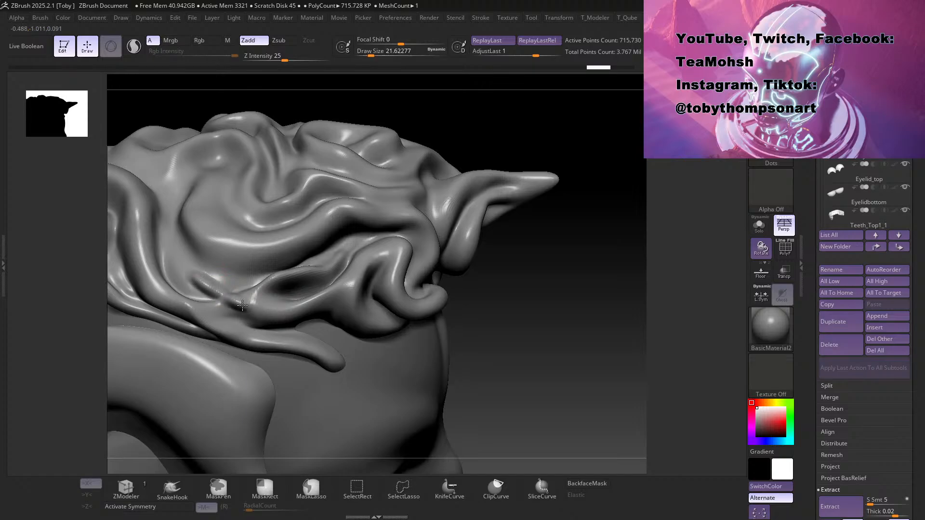
{"action": "key", "text": "s"}
{"action": "left_click_drag", "start_coordinate": [207, 284], "coordinate": [231, 310]}
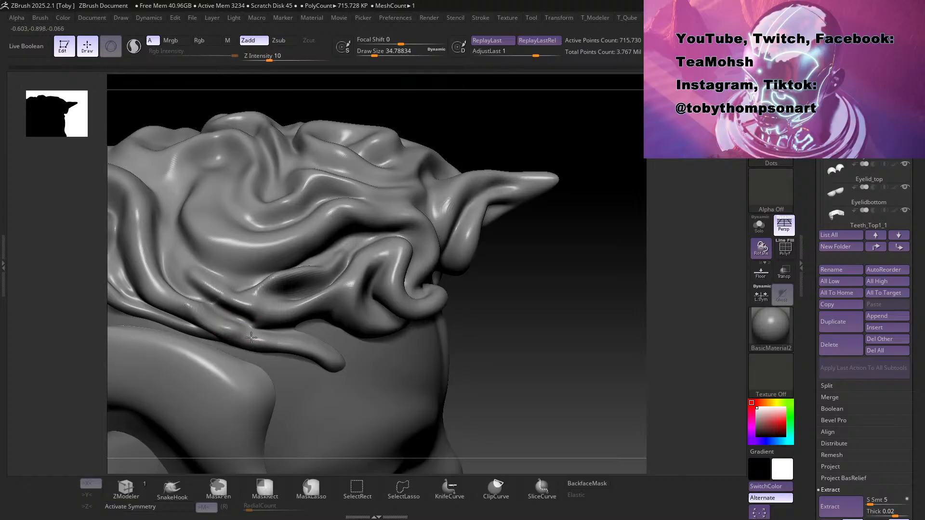
Step: Reshape and smooth the broad lock above the hollow at a draw size of about 154
{"action": "mouse_move", "coordinate": [547, 345]}
{"action": "left_mouse_down", "text": "alt"}
{"action": "mouse_move", "coordinate": [548, 356]}
{"action": "mouse_move", "coordinate": [481, 321]}
{"action": "mouse_move", "coordinate": [510, 392]}
{"action": "mouse_move", "coordinate": [492, 403]}
{"action": "mouse_move", "coordinate": [504, 389]}
{"action": "mouse_move", "coordinate": [490, 388]}
{"action": "mouse_move", "coordinate": [499, 397]}
{"action": "mouse_move", "coordinate": [512, 363]}
{"action": "mouse_move", "coordinate": [493, 378]}
{"action": "mouse_move", "coordinate": [493, 392]}
{"action": "mouse_move", "coordinate": [506, 396]}
{"action": "left_mouse_up", "text": "alt"}
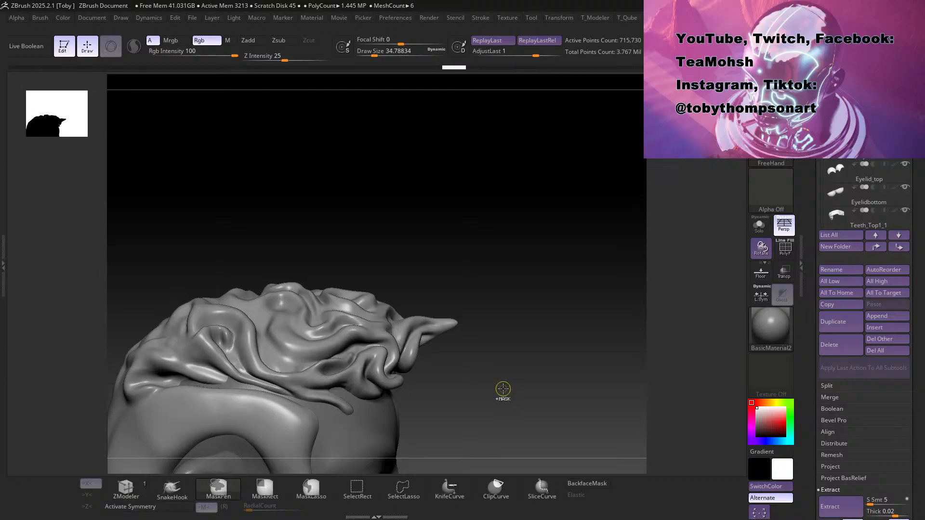
{"action": "mouse_move", "coordinate": [513, 394]}
{"action": "left_mouse_down"}
{"action": "mouse_move", "coordinate": [496, 388]}
{"action": "mouse_move", "coordinate": [516, 398]}
{"action": "mouse_move", "coordinate": [487, 403]}
{"action": "left_mouse_up"}
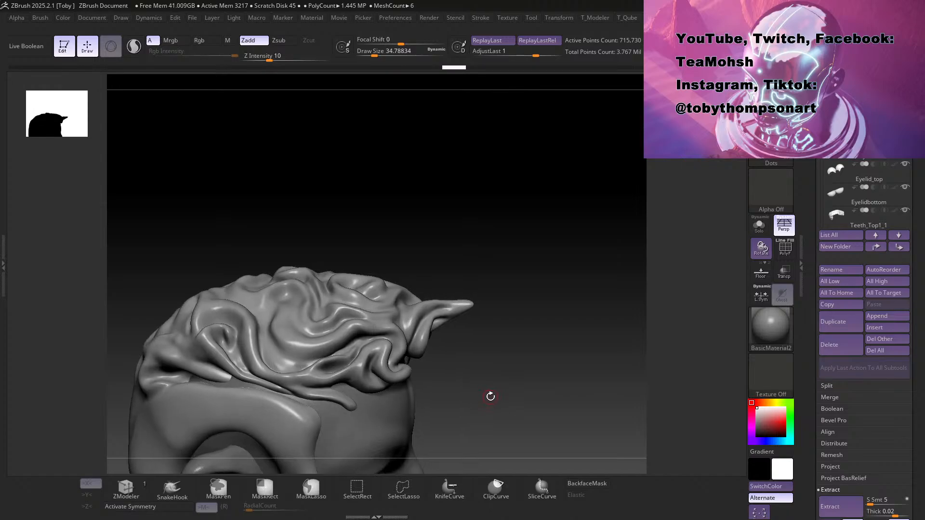
{"action": "key", "text": "s"}
{"action": "left_click_drag", "start_coordinate": [508, 390], "coordinate": [508, 390]}
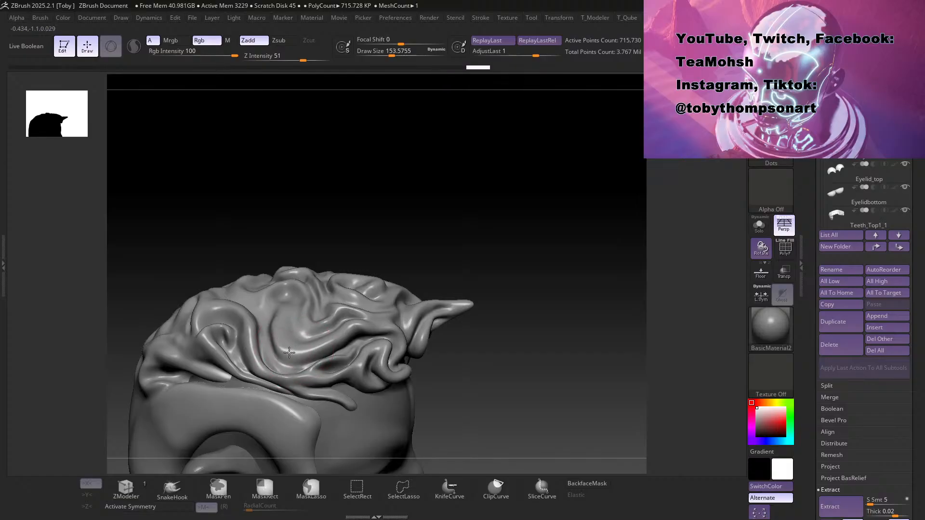
{"action": "mouse_move", "coordinate": [284, 346]}
{"action": "left_mouse_down", "text": "shift"}
{"action": "mouse_move", "coordinate": [289, 353]}
{"action": "mouse_move", "coordinate": [276, 308]}
{"action": "left_mouse_up", "text": "shift"}
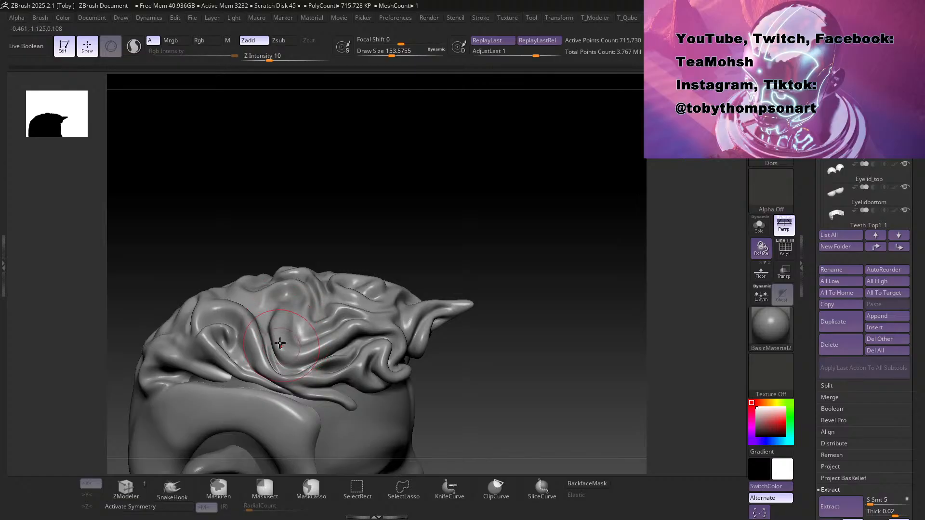
Step: Restore the undone strokes on the broad lock above the hollow and smooth the lock's lower bend
{"action": "key", "text": "ctrl+z"}
{"action": "key", "text": "b"}
{"action": "key", "text": "m"}
{"action": "key", "text": "v"}
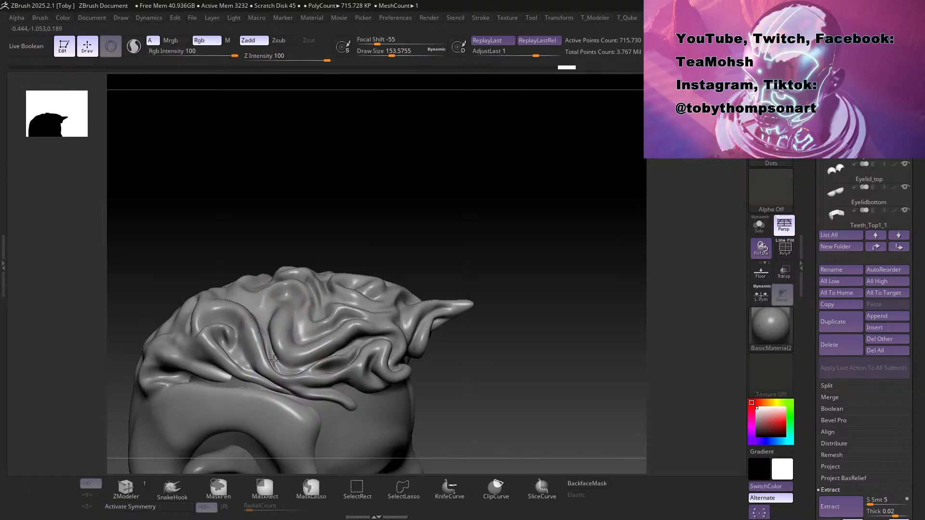
{"action": "key", "text": "ctrl+shift+z"}
{"action": "key", "text": "ctrl+shift+z"}
{"action": "key", "text": "ctrl+shift+z"}
{"action": "key", "text": "ctrl+shift+z"}
{"action": "mouse_move", "coordinate": [472, 235]}
{"action": "left_mouse_down"}
{"action": "mouse_move", "coordinate": [442, 236]}
{"action": "mouse_move", "coordinate": [463, 235]}
{"action": "mouse_move", "coordinate": [455, 265]}
{"action": "left_mouse_up"}
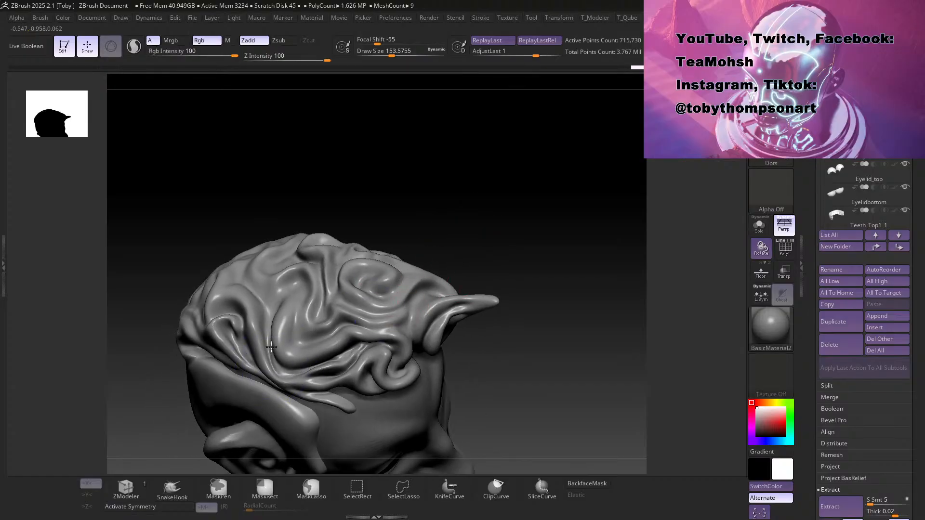
{"action": "left_click_drag", "start_coordinate": [279, 350], "coordinate": [288, 356], "text": "shift"}
Step: Refine the lower bend and rear edge of the broad lock, using draw sizes of about 41 and 149
{"action": "mouse_move", "coordinate": [495, 227]}
{"action": "left_mouse_down", "text": "alt"}
{"action": "mouse_move", "coordinate": [528, 302]}
{"action": "mouse_move", "coordinate": [561, 270]}
{"action": "left_mouse_up", "text": "alt"}
{"action": "mouse_move", "coordinate": [271, 323]}
{"action": "left_mouse_down"}
{"action": "mouse_move", "coordinate": [266, 338]}
{"action": "mouse_move", "coordinate": [247, 339]}
{"action": "left_mouse_up"}
{"action": "key", "text": "s"}
{"action": "key", "text": "ctrl+z"}
{"action": "key", "text": "s"}
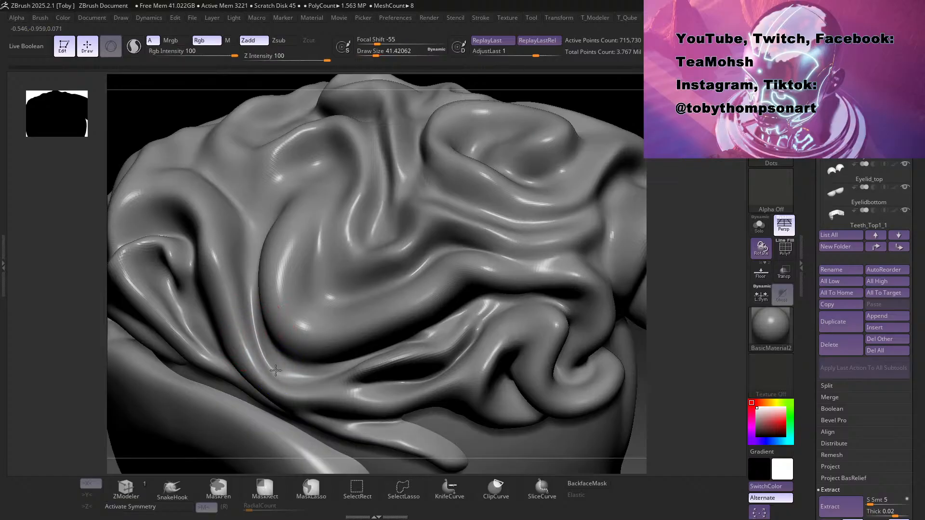
{"action": "mouse_move", "coordinate": [585, 104]}
{"action": "left_mouse_down"}
{"action": "mouse_move", "coordinate": [579, 158]}
{"action": "mouse_move", "coordinate": [553, 149]}
{"action": "mouse_move", "coordinate": [541, 173]}
{"action": "mouse_move", "coordinate": [561, 181]}
{"action": "left_mouse_up"}
{"action": "key", "text": "s"}
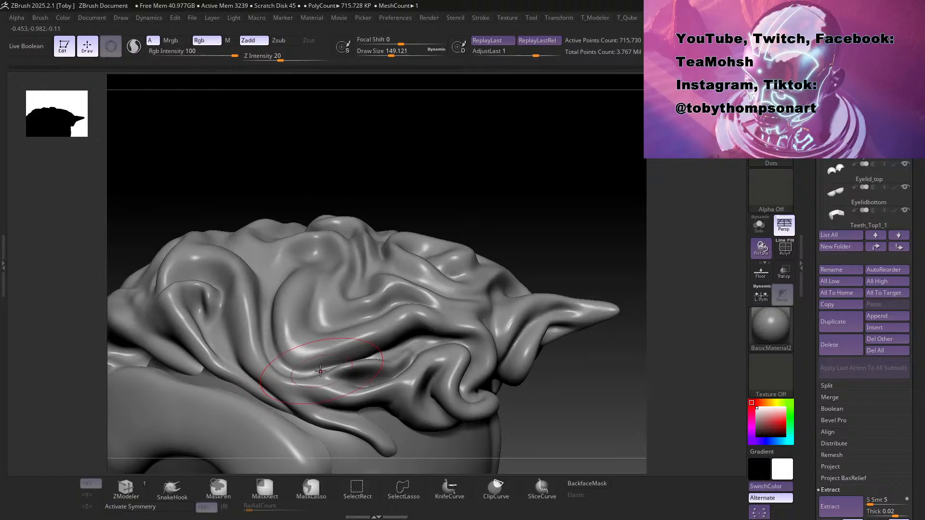
{"action": "left_click_drag", "start_coordinate": [274, 311], "coordinate": [276, 276]}
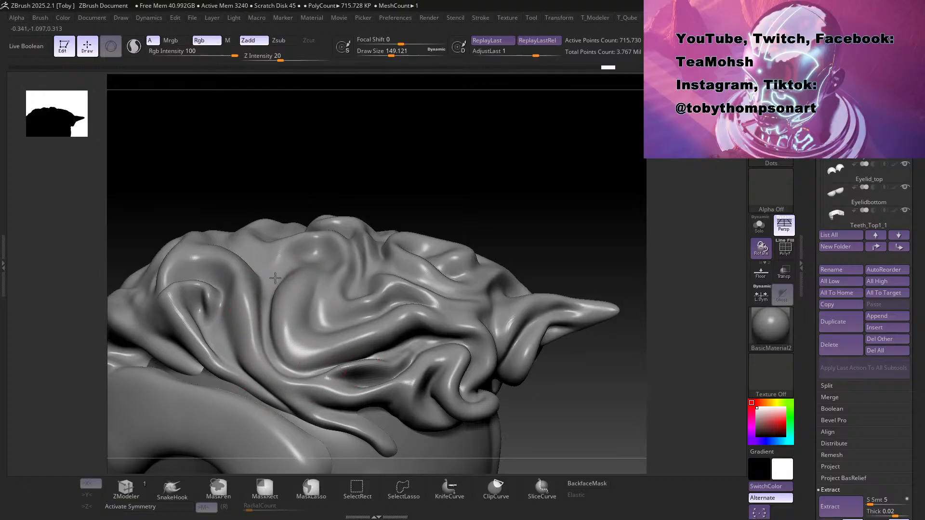
{"action": "mouse_move", "coordinate": [530, 222]}
{"action": "left_mouse_down"}
{"action": "mouse_move", "coordinate": [522, 204]}
{"action": "mouse_move", "coordinate": [516, 214]}
{"action": "mouse_move", "coordinate": [496, 165]}
{"action": "mouse_move", "coordinate": [435, 193]}
{"action": "mouse_move", "coordinate": [462, 200]}
{"action": "left_mouse_up"}
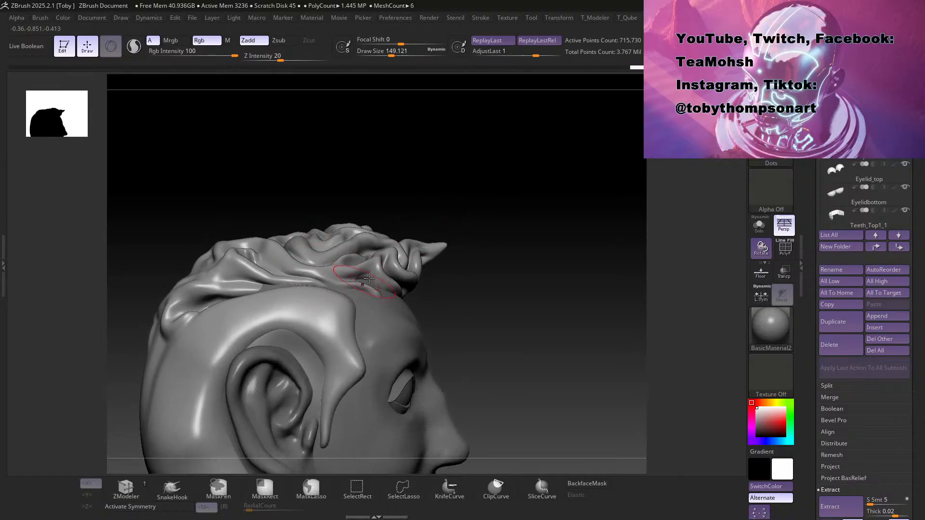
Step: Carve the strand creases above the hollow with the DamStandard brush and ready the Move brush at a draw size of about 62
{"action": "mouse_move", "coordinate": [507, 298]}
{"action": "left_mouse_down", "text": "alt"}
{"action": "mouse_move", "coordinate": [491, 293]}
{"action": "mouse_move", "coordinate": [568, 344]}
{"action": "mouse_move", "coordinate": [568, 361]}
{"action": "mouse_move", "coordinate": [605, 340]}
{"action": "mouse_move", "coordinate": [597, 340]}
{"action": "left_mouse_up", "text": "alt"}
{"action": "key", "text": "s"}
{"action": "key", "text": "b"}
{"action": "key", "text": "d"}
{"action": "key", "text": "s"}
{"action": "left_click_drag", "start_coordinate": [671, 227], "coordinate": [668, 313]}
{"action": "mouse_move", "coordinate": [397, 265]}
{"action": "left_mouse_down"}
{"action": "mouse_move", "coordinate": [355, 270]}
{"action": "mouse_move", "coordinate": [383, 263]}
{"action": "left_mouse_up"}
{"action": "left_click_drag", "start_coordinate": [690, 314], "coordinate": [672, 270]}
{"action": "key", "text": "b"}
{"action": "key", "text": "m"}
{"action": "key", "text": "v"}
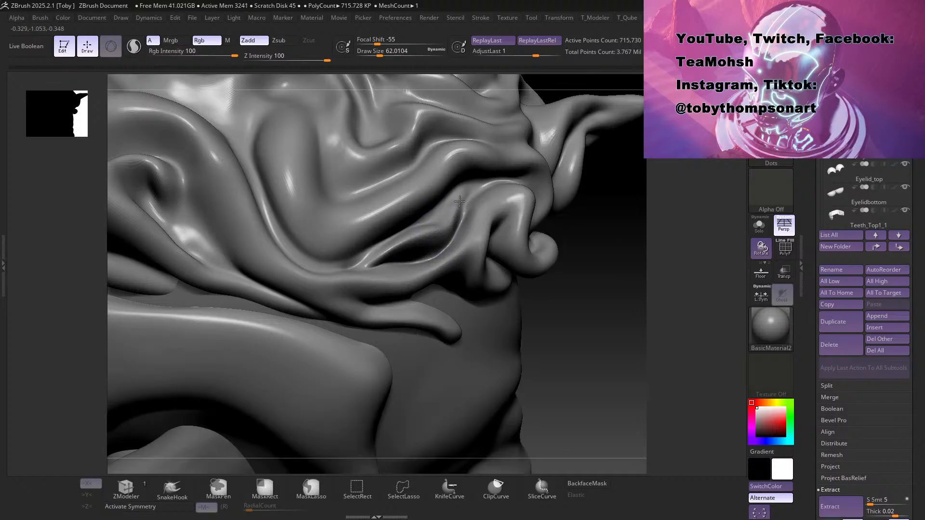
Step: Deepen the creases between the thin strands around the hollow with DamStandard at a draw size of about 62 and intensity 33
{"action": "key", "text": "b"}
{"action": "key", "text": "d"}
{"action": "key", "text": "s"}
{"action": "mouse_move", "coordinate": [636, 324]}
{"action": "left_mouse_down"}
{"action": "mouse_move", "coordinate": [601, 292]}
{"action": "mouse_move", "coordinate": [616, 313]}
{"action": "mouse_move", "coordinate": [611, 332]}
{"action": "mouse_move", "coordinate": [621, 316]}
{"action": "left_mouse_up"}
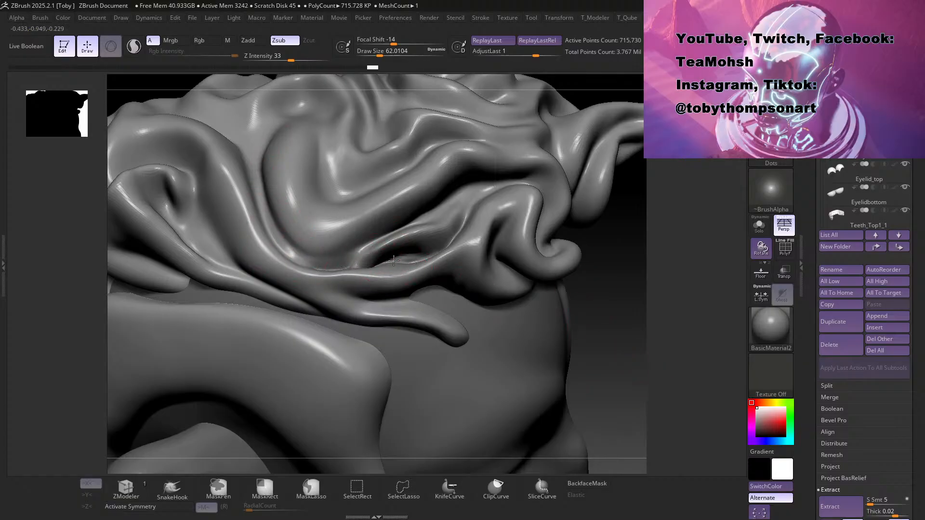
{"action": "left_click_drag", "start_coordinate": [462, 196], "coordinate": [428, 228]}
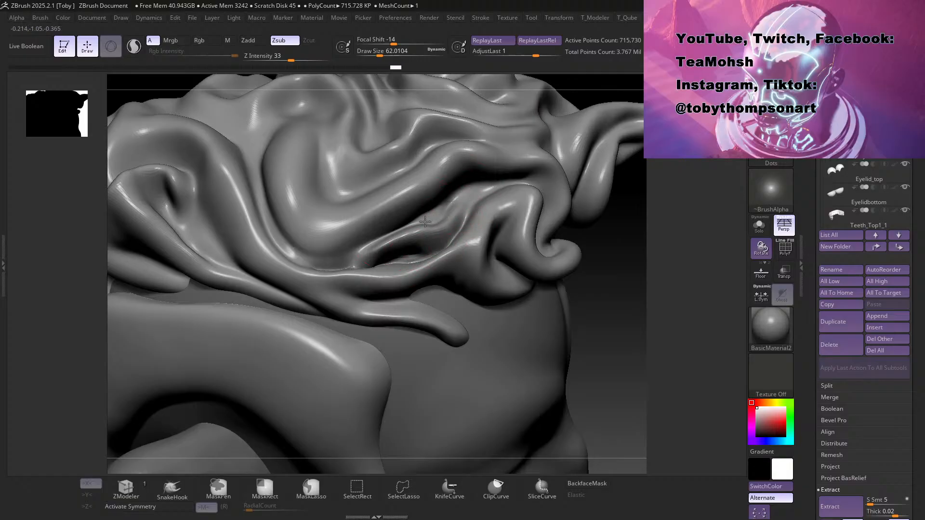
{"action": "key", "text": "shift"}
{"action": "left_click_drag", "start_coordinate": [397, 224], "coordinate": [392, 248]}
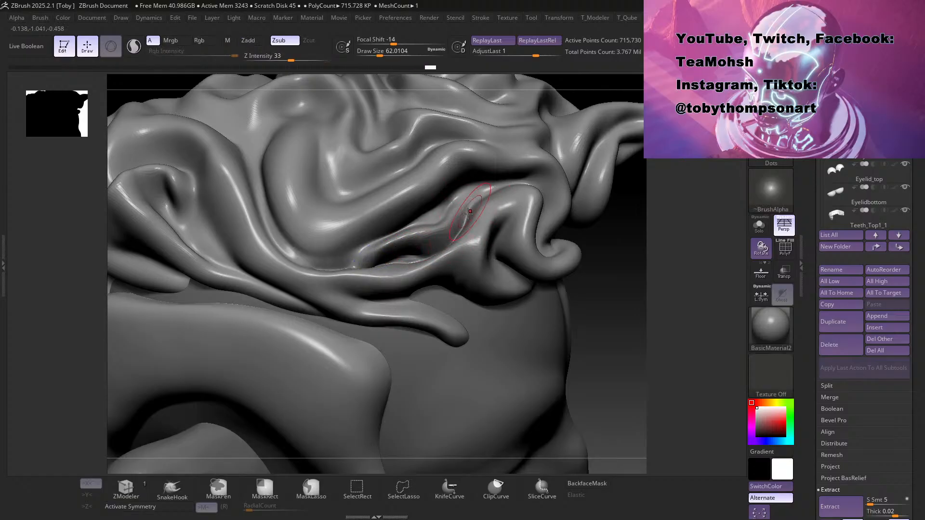
{"action": "left_click_drag", "start_coordinate": [467, 205], "coordinate": [484, 184]}
{"action": "left_click_drag", "start_coordinate": [607, 321], "coordinate": [573, 303]}
Step: Reshape the thin strands surrounding the hollow with the Move brush at a larger draw size
{"action": "key", "text": "b"}
{"action": "key", "text": "m"}
{"action": "key", "text": "v"}
{"action": "key", "text": "s"}
{"action": "left_click_drag", "start_coordinate": [546, 361], "coordinate": [555, 360]}
{"action": "left_click_drag", "start_coordinate": [413, 270], "coordinate": [379, 254]}
{"action": "left_click_drag", "start_coordinate": [455, 224], "coordinate": [477, 263]}
{"action": "mouse_move", "coordinate": [470, 211]}
{"action": "left_mouse_down"}
{"action": "mouse_move", "coordinate": [476, 221]}
{"action": "mouse_move", "coordinate": [455, 228]}
{"action": "mouse_move", "coordinate": [459, 235]}
{"action": "mouse_move", "coordinate": [426, 220]}
{"action": "mouse_move", "coordinate": [419, 207]}
{"action": "left_mouse_up"}
Step: Refine the strand running beneath the hollow toward the front curl, using a draw size of about 68
{"action": "key", "text": "s"}
{"action": "mouse_move", "coordinate": [410, 256]}
{"action": "left_mouse_down"}
{"action": "mouse_move", "coordinate": [444, 231]}
{"action": "mouse_move", "coordinate": [472, 238]}
{"action": "left_mouse_up"}
{"action": "mouse_move", "coordinate": [594, 306]}
{"action": "left_mouse_down"}
{"action": "mouse_move", "coordinate": [606, 331]}
{"action": "mouse_move", "coordinate": [597, 305]}
{"action": "left_mouse_up"}
{"action": "left_click_drag", "start_coordinate": [468, 254], "coordinate": [396, 288]}
{"action": "left_click_drag", "start_coordinate": [549, 272], "coordinate": [566, 298]}
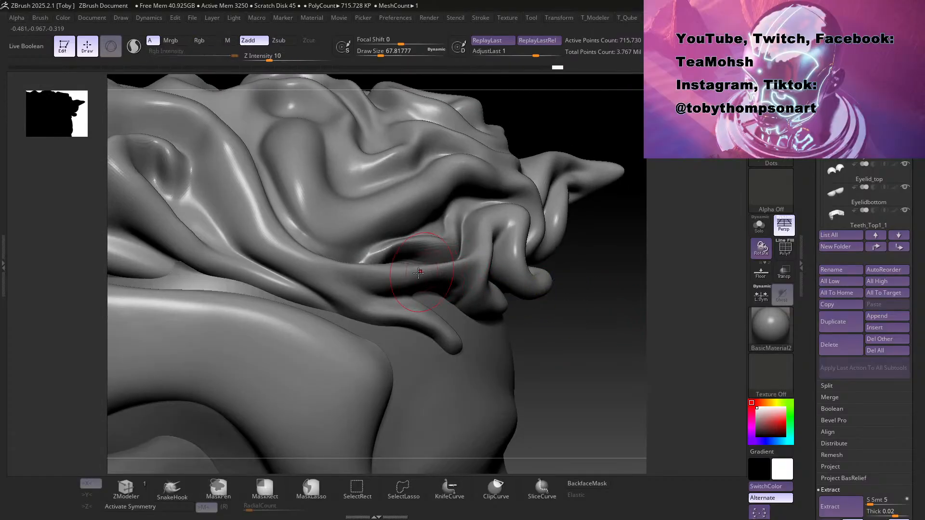
{"action": "mouse_move", "coordinate": [607, 355]}
{"action": "left_mouse_down"}
{"action": "mouse_move", "coordinate": [634, 316]}
{"action": "mouse_move", "coordinate": [629, 337]}
{"action": "left_mouse_up"}
{"action": "left_click_drag", "start_coordinate": [476, 288], "coordinate": [371, 312]}
{"action": "mouse_move", "coordinate": [678, 305]}
{"action": "left_mouse_down"}
{"action": "mouse_move", "coordinate": [686, 346]}
{"action": "mouse_move", "coordinate": [679, 310]}
{"action": "left_mouse_up"}
{"action": "left_click_drag", "start_coordinate": [502, 288], "coordinate": [494, 286]}
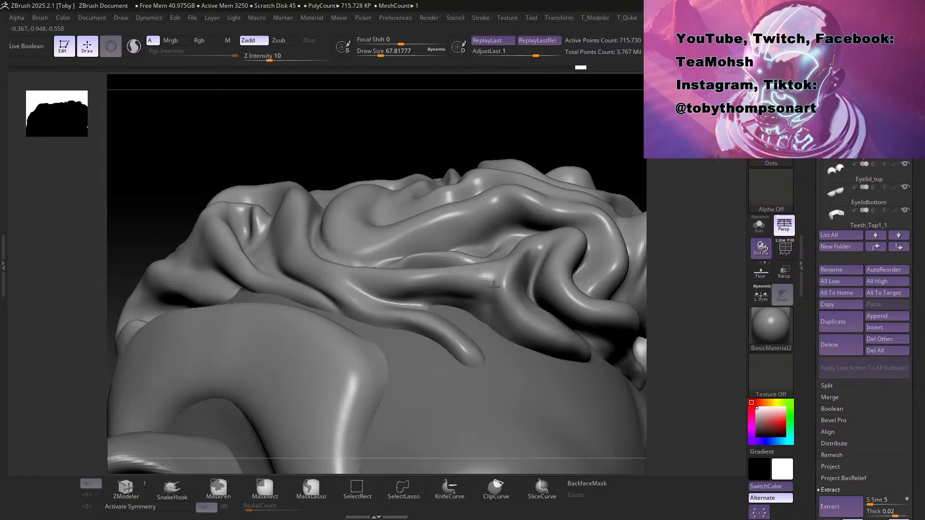
Step: Carve the fork beneath the strand under the hollow with DamStandard at a draw size of about 68 and intensity 33
{"action": "key", "text": "b"}
{"action": "key", "text": "d"}
{"action": "key", "text": "s"}
{"action": "left_click_drag", "start_coordinate": [514, 338], "coordinate": [452, 309]}
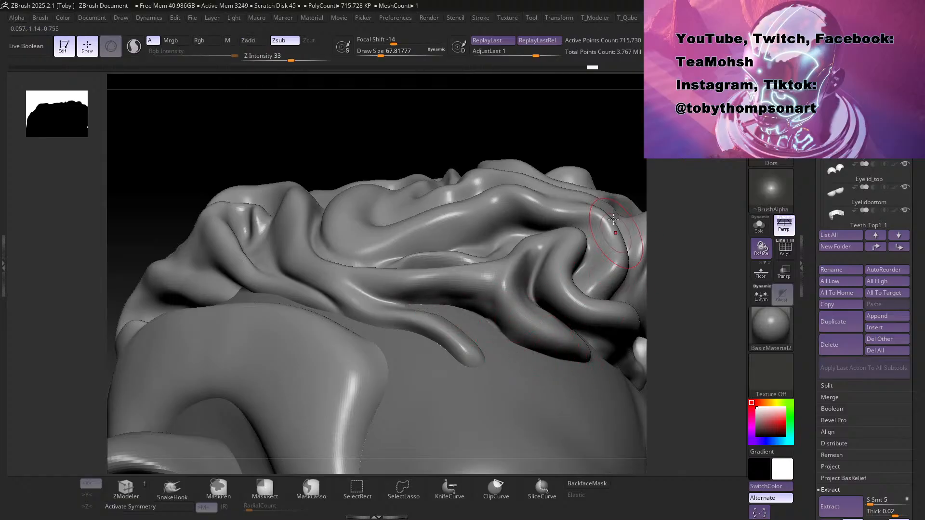
{"action": "left_click_drag", "start_coordinate": [601, 110], "coordinate": [570, 151]}
{"action": "left_click_drag", "start_coordinate": [699, 355], "coordinate": [622, 313]}
{"action": "mouse_move", "coordinate": [604, 360]}
{"action": "left_mouse_down"}
{"action": "mouse_move", "coordinate": [549, 326]}
{"action": "mouse_move", "coordinate": [570, 326]}
{"action": "mouse_move", "coordinate": [557, 337]}
{"action": "mouse_move", "coordinate": [580, 356]}
{"action": "mouse_move", "coordinate": [596, 354]}
{"action": "left_mouse_up"}
Step: Adjust the hairline strands above the forehead at a draw size of about 192 and intensity 51
{"action": "key", "text": "s"}
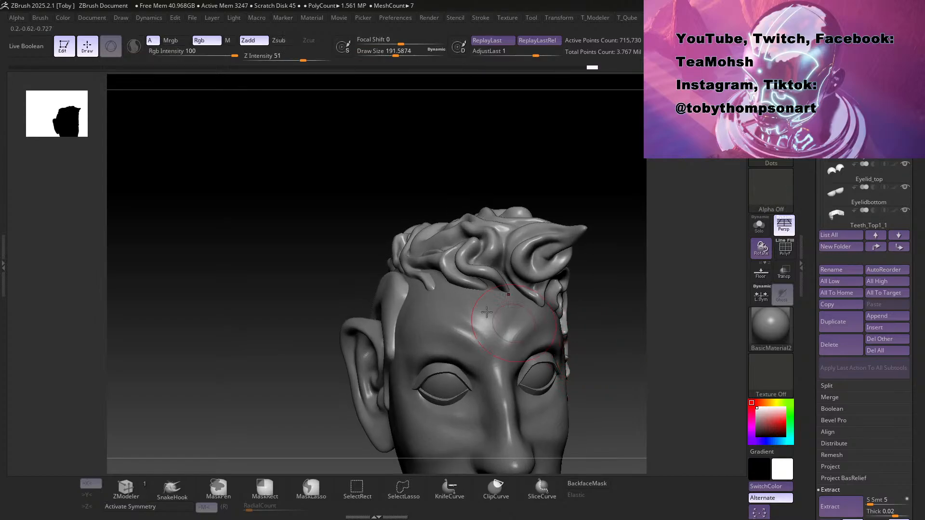
{"action": "left_click_drag", "start_coordinate": [434, 289], "coordinate": [439, 294]}
{"action": "left_click_drag", "start_coordinate": [597, 362], "coordinate": [669, 367]}
{"action": "left_click_drag", "start_coordinate": [442, 295], "coordinate": [443, 296]}
{"action": "mouse_move", "coordinate": [622, 316]}
{"action": "left_mouse_down"}
{"action": "mouse_move", "coordinate": [540, 319]}
{"action": "mouse_move", "coordinate": [556, 320]}
{"action": "left_mouse_up"}
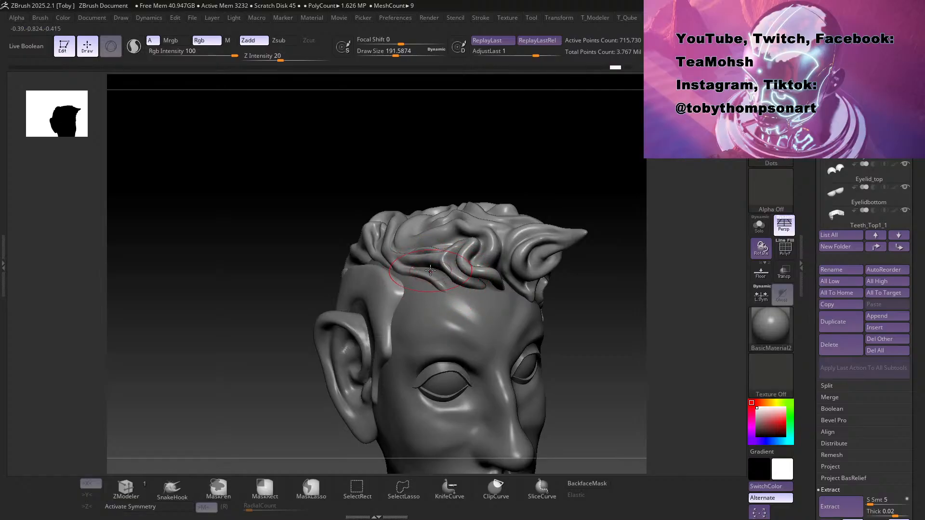
{"action": "left_click_drag", "start_coordinate": [600, 332], "coordinate": [568, 369]}
{"action": "mouse_move", "coordinate": [511, 350]}
{"action": "left_mouse_down"}
{"action": "mouse_move", "coordinate": [518, 392]}
{"action": "mouse_move", "coordinate": [466, 410]}
{"action": "mouse_move", "coordinate": [395, 402]}
{"action": "mouse_move", "coordinate": [467, 407]}
{"action": "mouse_move", "coordinate": [465, 399]}
{"action": "mouse_move", "coordinate": [529, 372]}
{"action": "mouse_move", "coordinate": [537, 389]}
{"action": "mouse_move", "coordinate": [530, 384]}
{"action": "mouse_move", "coordinate": [544, 378]}
{"action": "mouse_move", "coordinate": [547, 443]}
{"action": "mouse_move", "coordinate": [565, 397]}
{"action": "mouse_move", "coordinate": [339, 298]}
{"action": "left_mouse_up"}
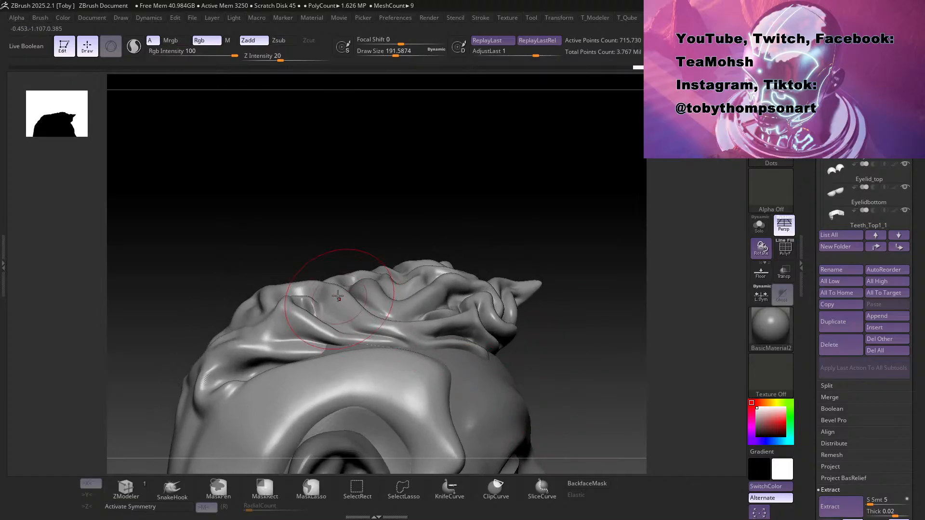
Step: Cut back the groove around the broad lock's rear edge with the Standard brush at a draw size of about 83 and intensity 25
{"action": "mouse_move", "coordinate": [493, 204]}
{"action": "left_mouse_down"}
{"action": "mouse_move", "coordinate": [497, 197]}
{"action": "mouse_move", "coordinate": [489, 201]}
{"action": "left_mouse_up"}
{"action": "key", "text": "s"}
{"action": "mouse_move", "coordinate": [491, 165]}
{"action": "left_mouse_down"}
{"action": "mouse_move", "coordinate": [501, 207]}
{"action": "mouse_move", "coordinate": [494, 198]}
{"action": "mouse_move", "coordinate": [461, 209]}
{"action": "left_mouse_up"}
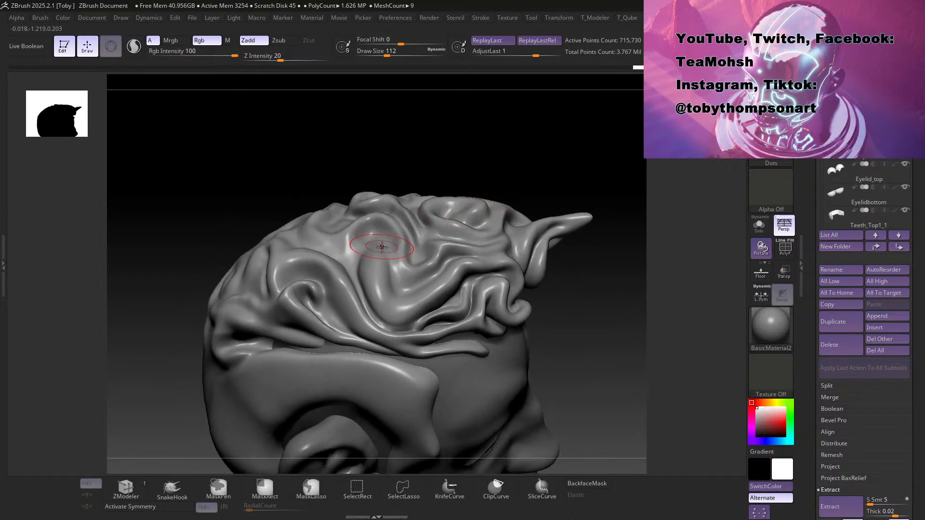
{"action": "key", "text": "1"}
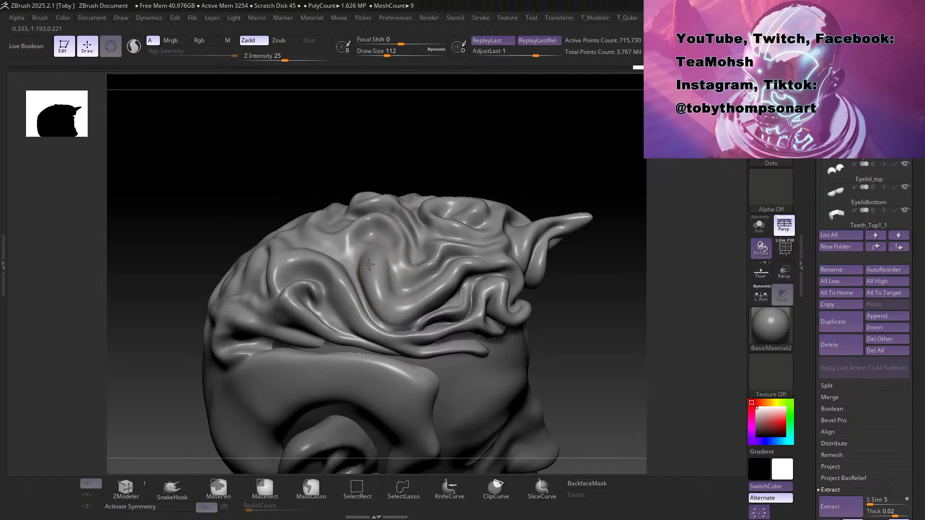
{"action": "key", "text": "ctrl+z"}
{"action": "key", "text": "s"}
{"action": "left_click_drag", "start_coordinate": [392, 281], "coordinate": [388, 279]}
{"action": "left_click_drag", "start_coordinate": [408, 322], "coordinate": [384, 320], "text": "alt"}
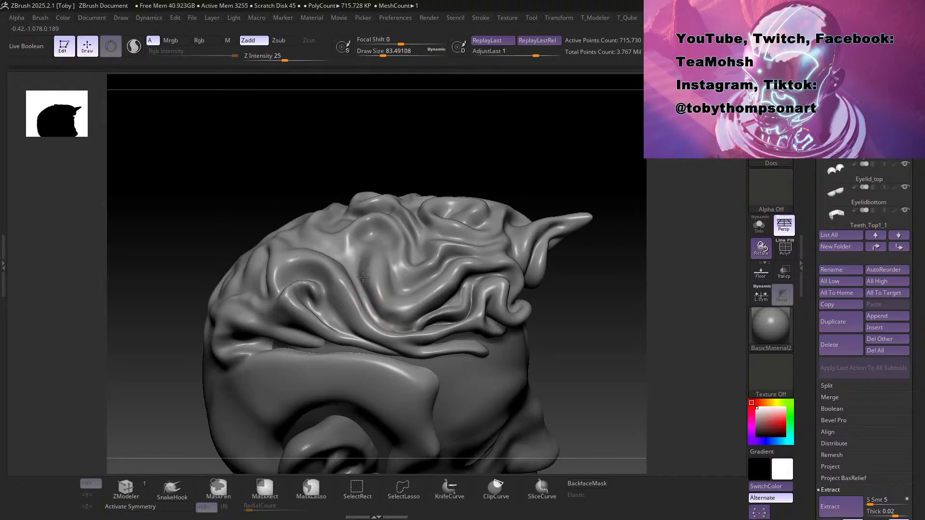
{"action": "left_click_drag", "start_coordinate": [398, 295], "coordinate": [393, 261], "text": "alt"}
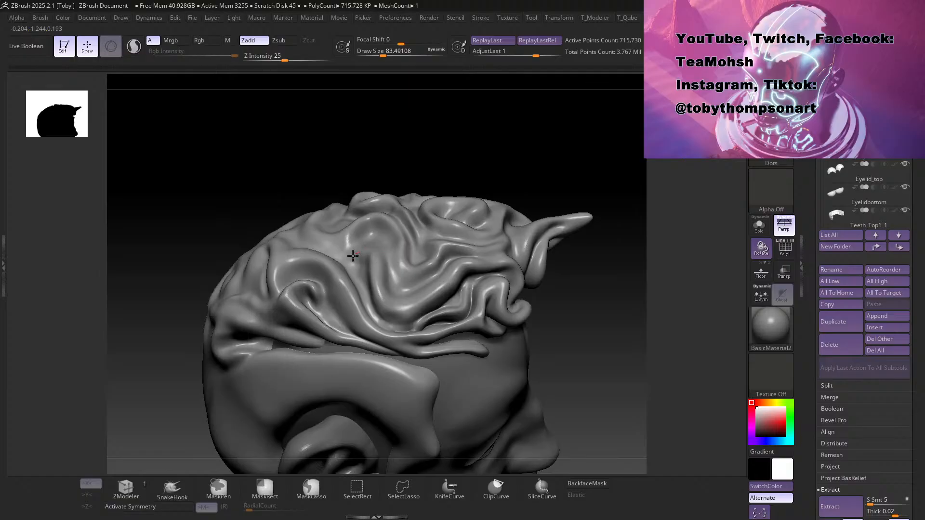
{"action": "left_click_drag", "start_coordinate": [474, 153], "coordinate": [359, 240]}
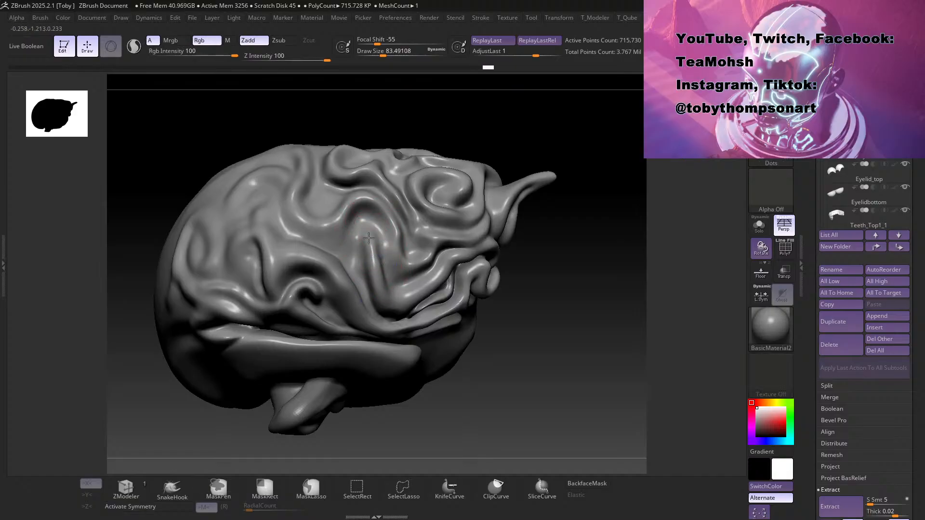
Step: Sharpen the creases along the inside of the broad lock with DamStandard at a draw size of about 83 and intensity 33
{"action": "left_click_drag", "start_coordinate": [522, 258], "coordinate": [503, 314]}
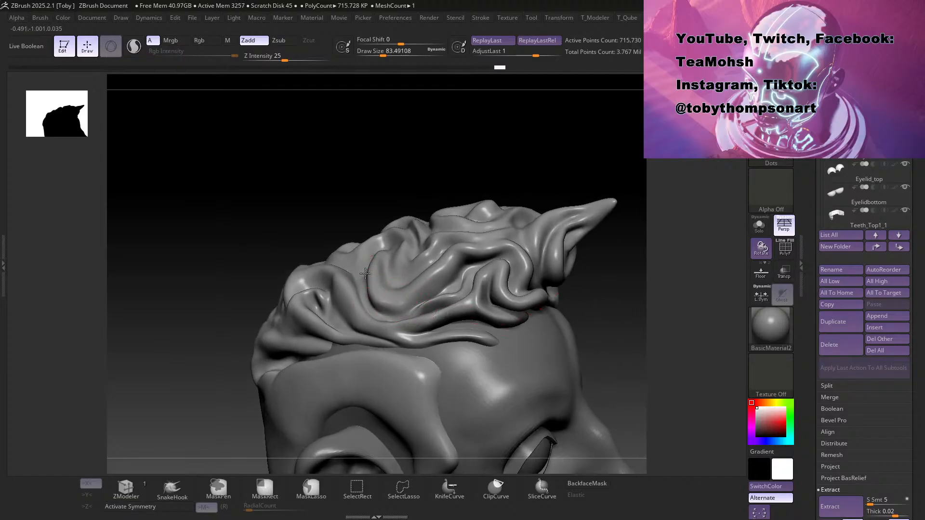
{"action": "mouse_move", "coordinate": [386, 216]}
{"action": "left_mouse_down"}
{"action": "mouse_move", "coordinate": [558, 171]}
{"action": "mouse_move", "coordinate": [585, 217]}
{"action": "mouse_move", "coordinate": [568, 192]}
{"action": "mouse_move", "coordinate": [469, 247]}
{"action": "left_mouse_up"}
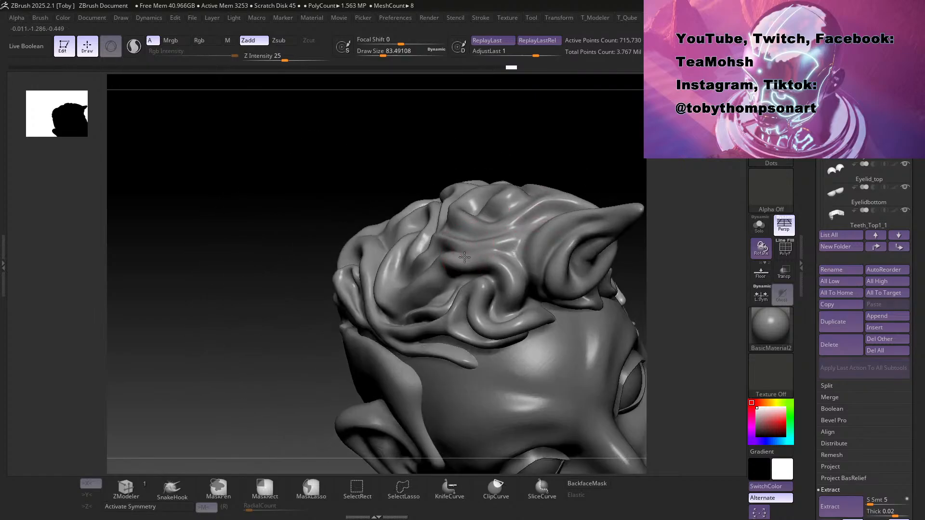
{"action": "mouse_move", "coordinate": [578, 167]}
{"action": "left_mouse_down"}
{"action": "mouse_move", "coordinate": [584, 180]}
{"action": "mouse_move", "coordinate": [570, 175]}
{"action": "left_mouse_up"}
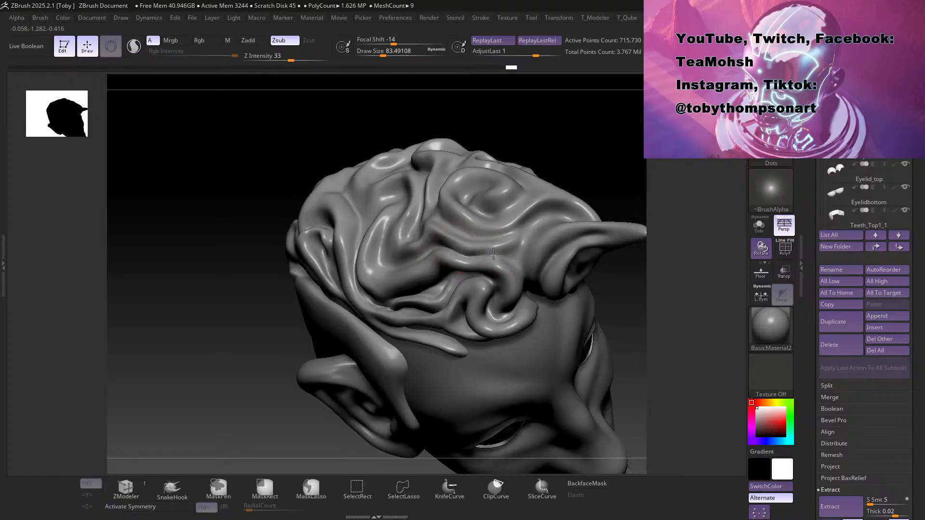
{"action": "left_click_drag", "start_coordinate": [610, 158], "coordinate": [591, 161]}
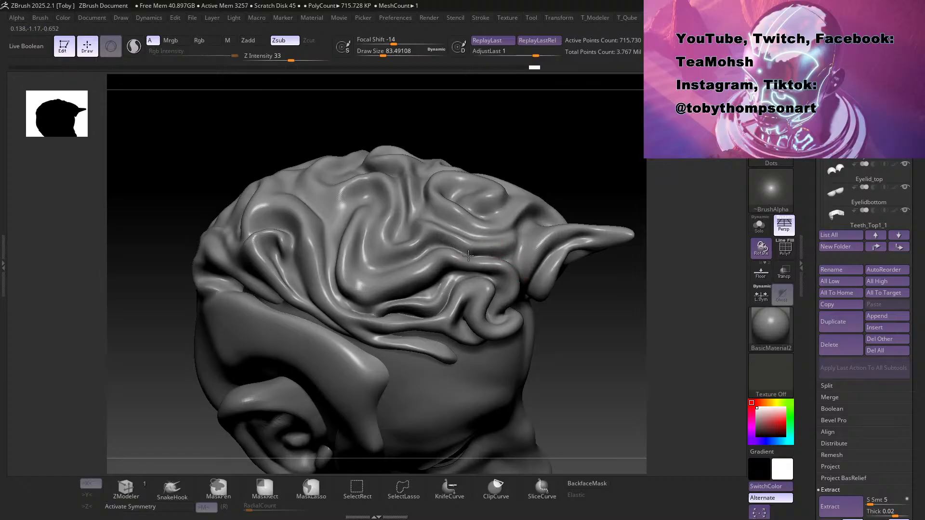
{"action": "left_click_drag", "start_coordinate": [386, 268], "coordinate": [366, 253]}
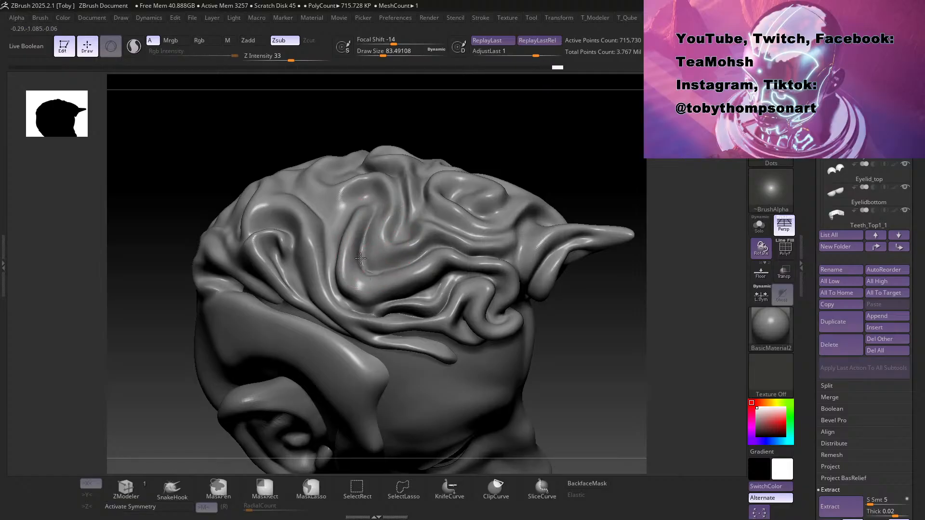
{"action": "left_click_drag", "start_coordinate": [372, 221], "coordinate": [377, 203]}
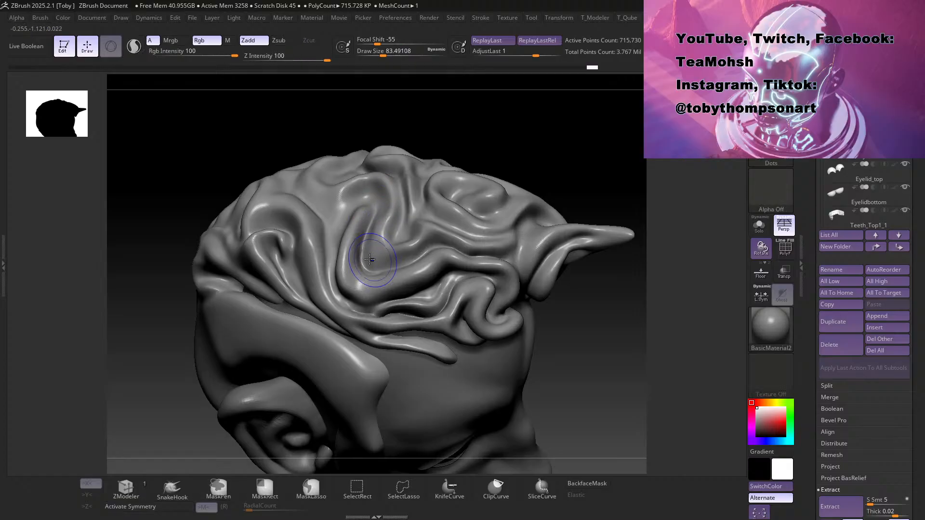
{"action": "mouse_move", "coordinate": [568, 157]}
{"action": "left_mouse_down"}
{"action": "mouse_move", "coordinate": [543, 173]}
{"action": "mouse_move", "coordinate": [543, 161]}
{"action": "mouse_move", "coordinate": [544, 241]}
{"action": "mouse_move", "coordinate": [482, 230]}
{"action": "mouse_move", "coordinate": [539, 221]}
{"action": "mouse_move", "coordinate": [504, 234]}
{"action": "mouse_move", "coordinate": [478, 219]}
{"action": "mouse_move", "coordinate": [425, 219]}
{"action": "mouse_move", "coordinate": [550, 218]}
{"action": "mouse_move", "coordinate": [508, 198]}
{"action": "mouse_move", "coordinate": [525, 203]}
{"action": "mouse_move", "coordinate": [512, 198]}
{"action": "mouse_move", "coordinate": [541, 189]}
{"action": "mouse_move", "coordinate": [528, 202]}
{"action": "mouse_move", "coordinate": [490, 199]}
{"action": "mouse_move", "coordinate": [537, 241]}
{"action": "mouse_move", "coordinate": [516, 212]}
{"action": "mouse_move", "coordinate": [551, 264]}
{"action": "mouse_move", "coordinate": [516, 187]}
{"action": "mouse_move", "coordinate": [533, 223]}
{"action": "mouse_move", "coordinate": [569, 220]}
{"action": "left_mouse_up"}
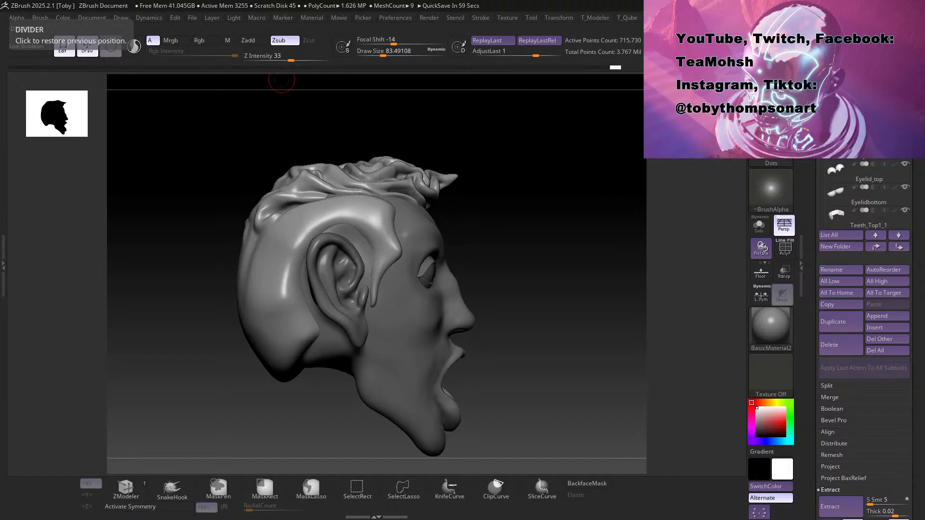
Step: Carve a crease along the thin hairline strand above the ear with DamStandard at a draw size of about 83
{"action": "mouse_move", "coordinate": [498, 209]}
{"action": "left_mouse_down", "text": "alt"}
{"action": "mouse_move", "coordinate": [407, 241]}
{"action": "mouse_move", "coordinate": [443, 267]}
{"action": "mouse_move", "coordinate": [435, 222]}
{"action": "mouse_move", "coordinate": [471, 291]}
{"action": "mouse_move", "coordinate": [496, 296]}
{"action": "left_mouse_up", "text": "alt"}
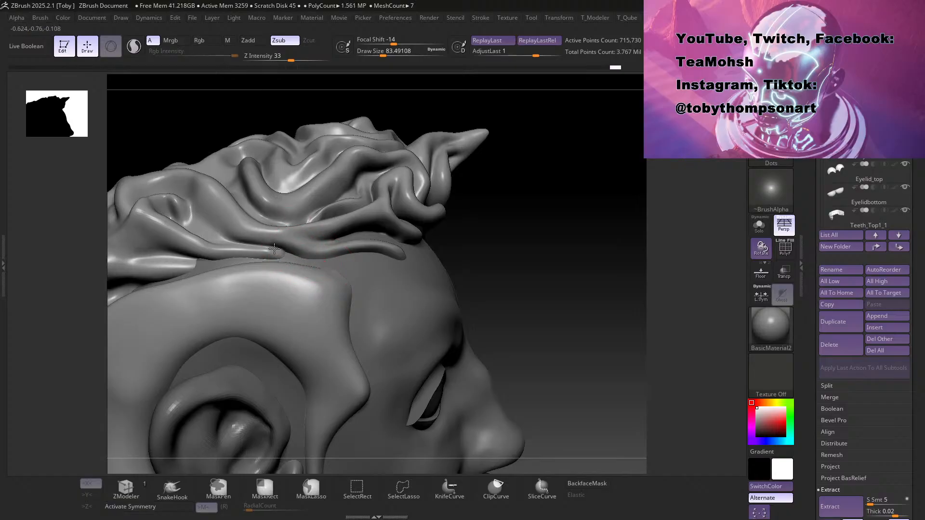
{"action": "mouse_move", "coordinate": [273, 250]}
{"action": "left_mouse_down"}
{"action": "mouse_move", "coordinate": [288, 250]}
{"action": "mouse_move", "coordinate": [253, 245]}
{"action": "left_mouse_up"}
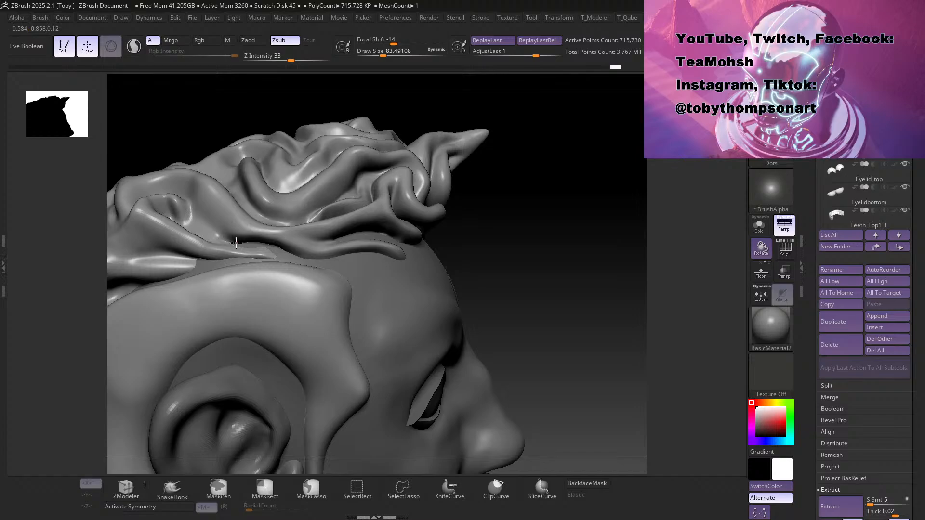
{"action": "mouse_move", "coordinate": [261, 248]}
{"action": "left_mouse_down"}
{"action": "mouse_move", "coordinate": [235, 250]}
{"action": "mouse_move", "coordinate": [250, 253]}
{"action": "left_mouse_up"}
{"action": "left_click_drag", "start_coordinate": [490, 215], "coordinate": [505, 237]}
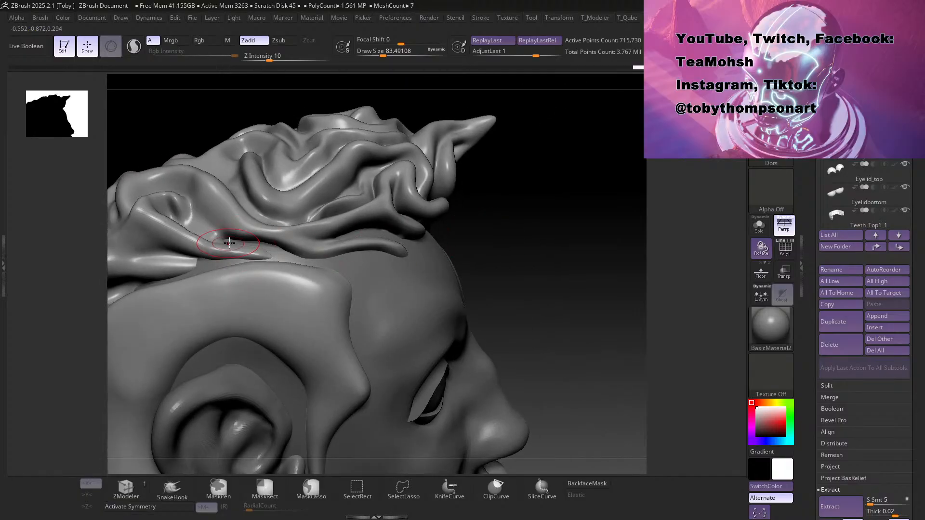
Step: Undo the last stroke on the hairline strand above the ear, then reshape and smooth it at a draw size of about 120
{"action": "left_click_drag", "start_coordinate": [180, 233], "coordinate": [193, 227]}
{"action": "key", "text": "ctrl+z"}
{"action": "key", "text": "s"}
{"action": "left_click_drag", "start_coordinate": [238, 261], "coordinate": [243, 262]}
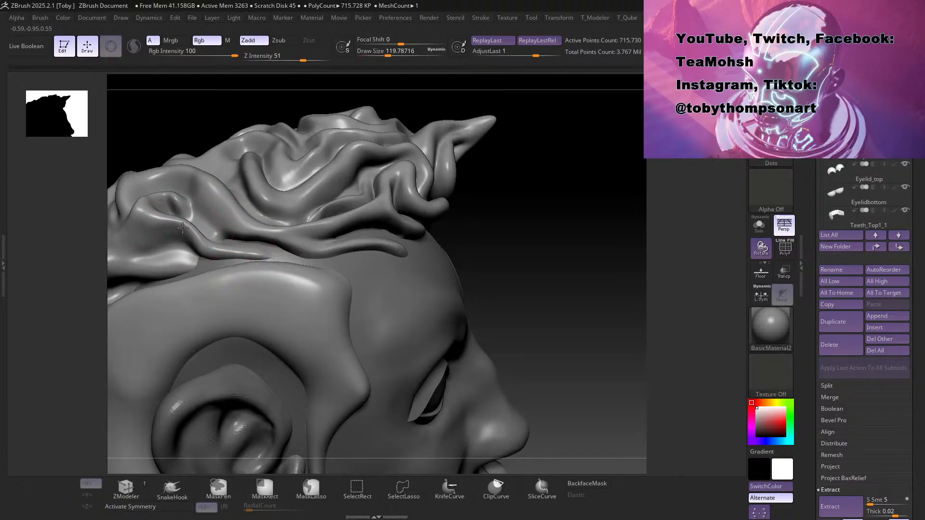
{"action": "left_click_drag", "start_coordinate": [168, 222], "coordinate": [180, 208]}
{"action": "mouse_move", "coordinate": [506, 228]}
{"action": "left_mouse_down"}
{"action": "mouse_move", "coordinate": [551, 244]}
{"action": "mouse_move", "coordinate": [543, 252]}
{"action": "left_mouse_up"}
{"action": "mouse_move", "coordinate": [250, 278]}
{"action": "left_mouse_down", "text": "shift"}
{"action": "mouse_move", "coordinate": [235, 278]}
{"action": "mouse_move", "coordinate": [246, 261]}
{"action": "left_mouse_up", "text": "shift"}
Step: Smooth the area behind the small curl above the ear and build it up with the Standard brush at a draw size of about 46
{"action": "left_click_drag", "start_coordinate": [467, 243], "coordinate": [491, 197]}
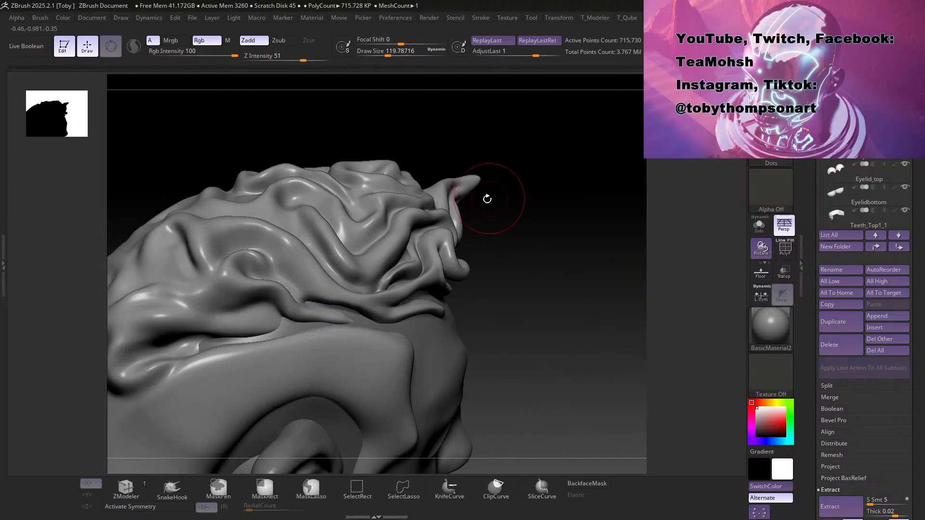
{"action": "mouse_move", "coordinate": [458, 265]}
{"action": "left_mouse_down"}
{"action": "mouse_move", "coordinate": [507, 305]}
{"action": "mouse_move", "coordinate": [470, 292]}
{"action": "mouse_move", "coordinate": [508, 299]}
{"action": "mouse_move", "coordinate": [490, 300]}
{"action": "left_mouse_up"}
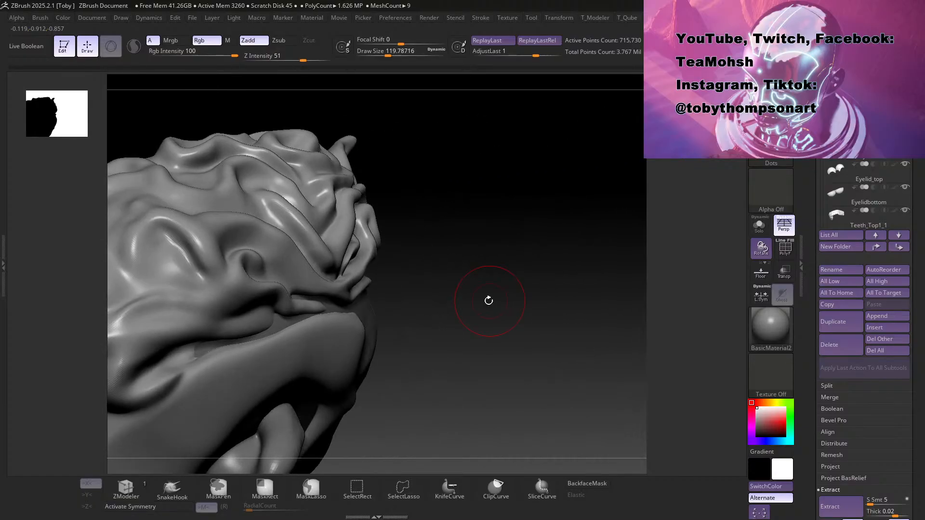
{"action": "left_click_drag", "start_coordinate": [252, 262], "coordinate": [203, 250], "text": "shift"}
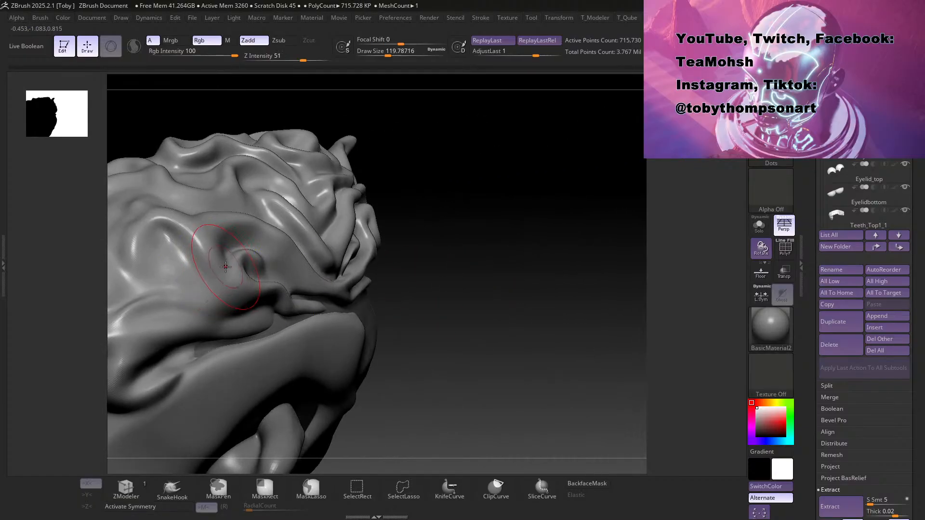
{"action": "key", "text": "s"}
{"action": "left_click_drag", "start_coordinate": [219, 277], "coordinate": [198, 275]}
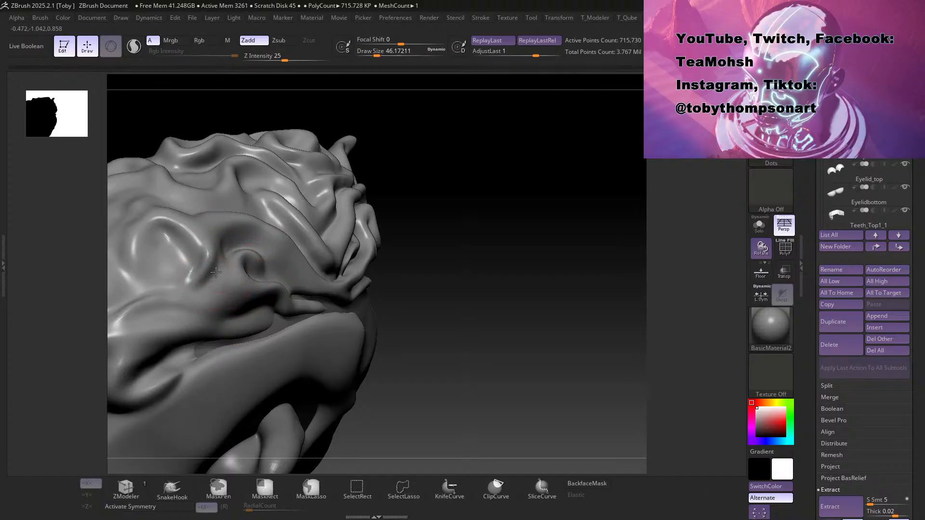
{"action": "mouse_move", "coordinate": [408, 209]}
{"action": "left_mouse_down"}
{"action": "mouse_move", "coordinate": [585, 237]}
{"action": "mouse_move", "coordinate": [516, 239]}
{"action": "left_mouse_up"}
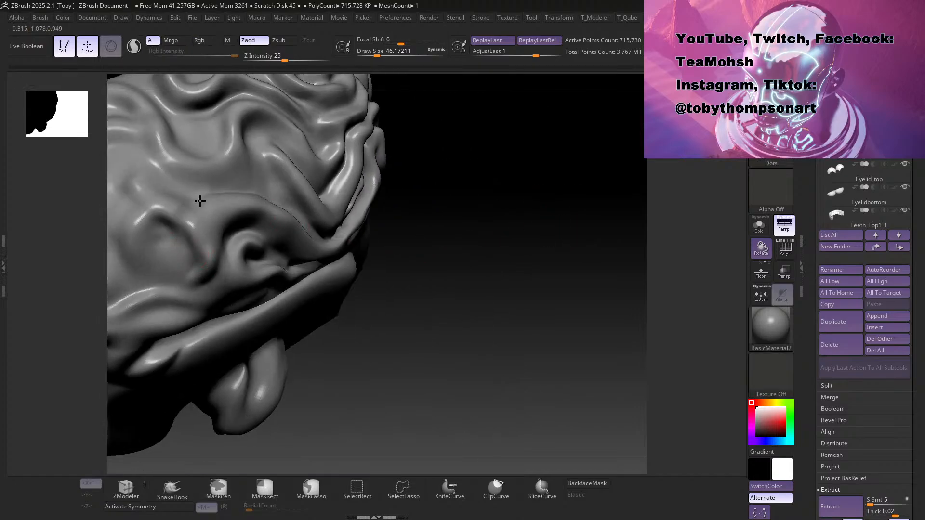
{"action": "right_click_drag", "start_coordinate": [245, 235], "coordinate": [217, 201], "text": "ctrl"}
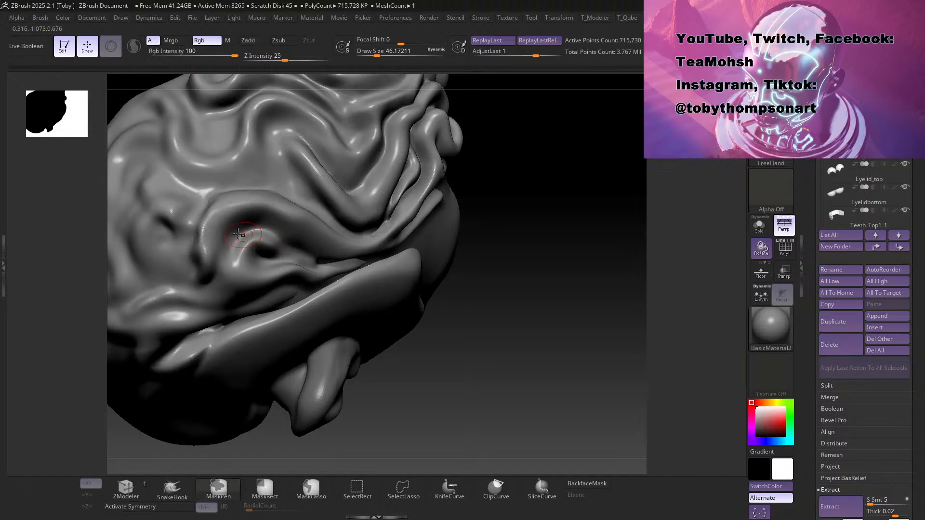
Step: Build up the hair ridge around the large curl on the side of the head with the Standard brush
{"action": "left_click_drag", "start_coordinate": [484, 281], "coordinate": [230, 236]}
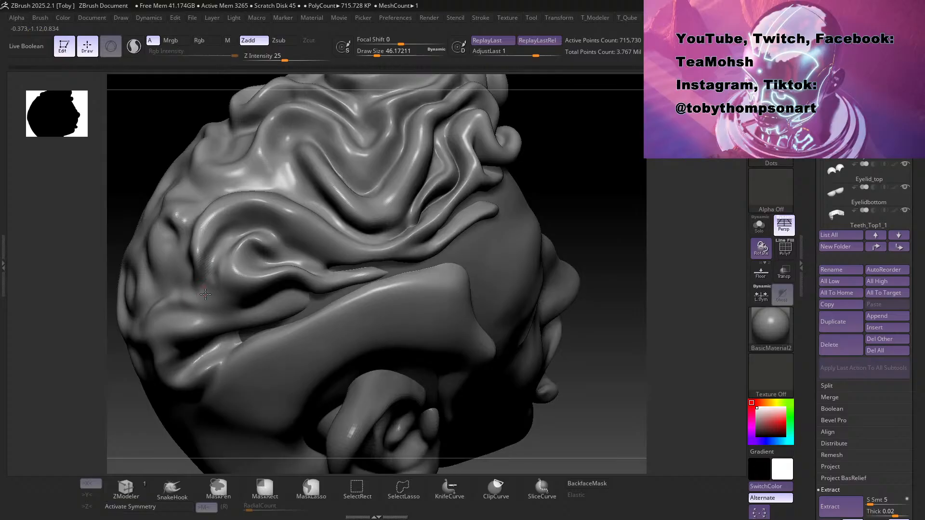
{"action": "left_click_drag", "start_coordinate": [197, 268], "coordinate": [213, 232]}
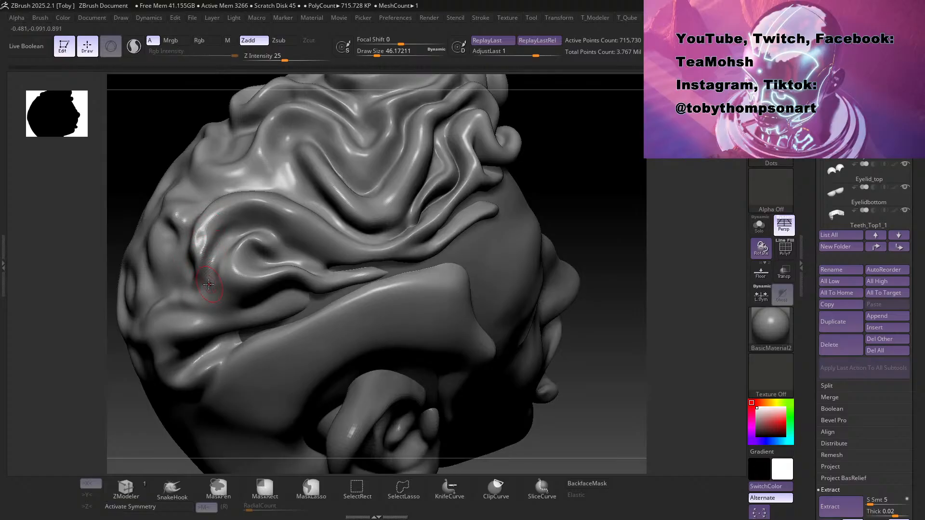
{"action": "key", "text": "1"}
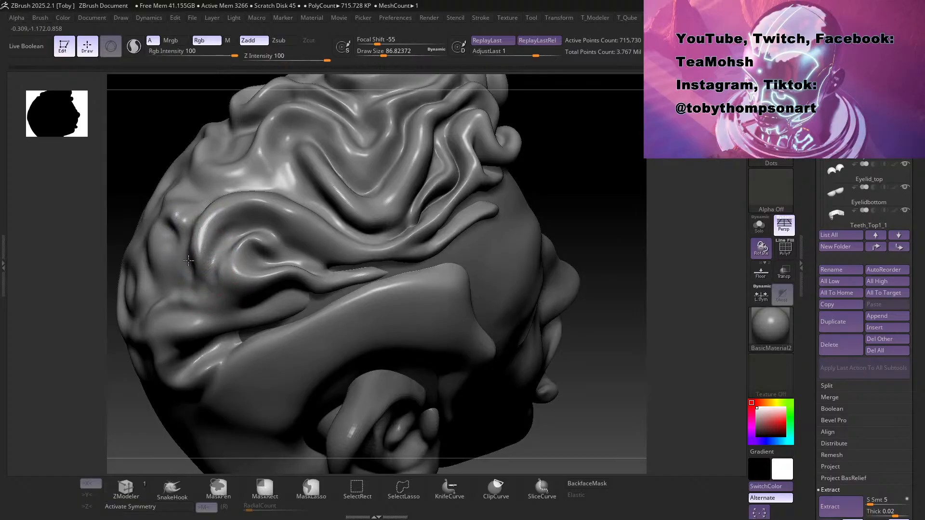
{"action": "key", "text": "2"}
Step: Carve the inner spiral of the side curl above the ear with the DamStandard brush at draw size about 87
{"action": "mouse_move", "coordinate": [535, 178]}
{"action": "left_mouse_down"}
{"action": "mouse_move", "coordinate": [580, 157]}
{"action": "mouse_move", "coordinate": [302, 248]}
{"action": "mouse_move", "coordinate": [262, 230]}
{"action": "mouse_move", "coordinate": [241, 259]}
{"action": "mouse_move", "coordinate": [256, 273]}
{"action": "left_mouse_up"}
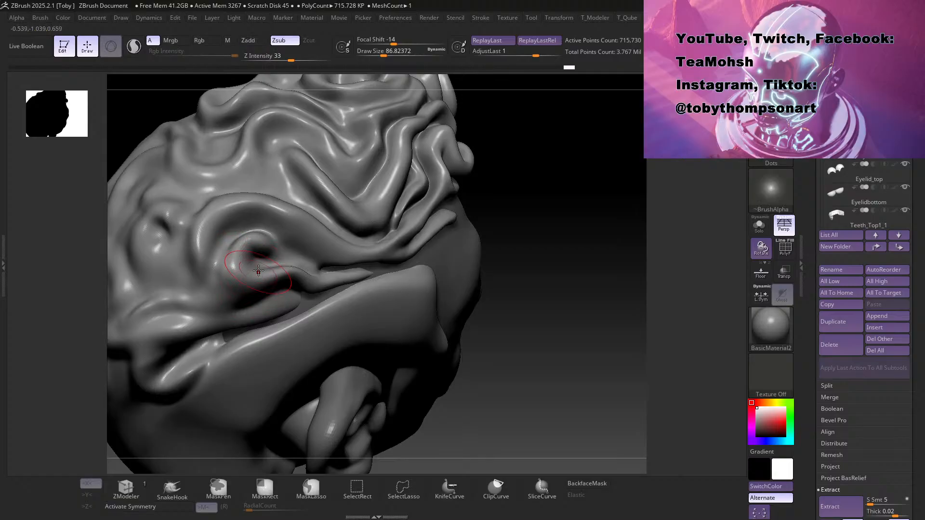
{"action": "mouse_move", "coordinate": [257, 236]}
{"action": "left_mouse_down"}
{"action": "mouse_move", "coordinate": [224, 252]}
{"action": "mouse_move", "coordinate": [220, 291]}
{"action": "left_mouse_up"}
{"action": "mouse_move", "coordinate": [537, 256]}
{"action": "left_mouse_down"}
{"action": "mouse_move", "coordinate": [378, 256]}
{"action": "mouse_move", "coordinate": [456, 273]}
{"action": "mouse_move", "coordinate": [578, 271]}
{"action": "left_mouse_up"}
{"action": "left_click_drag", "start_coordinate": [262, 252], "coordinate": [246, 258]}
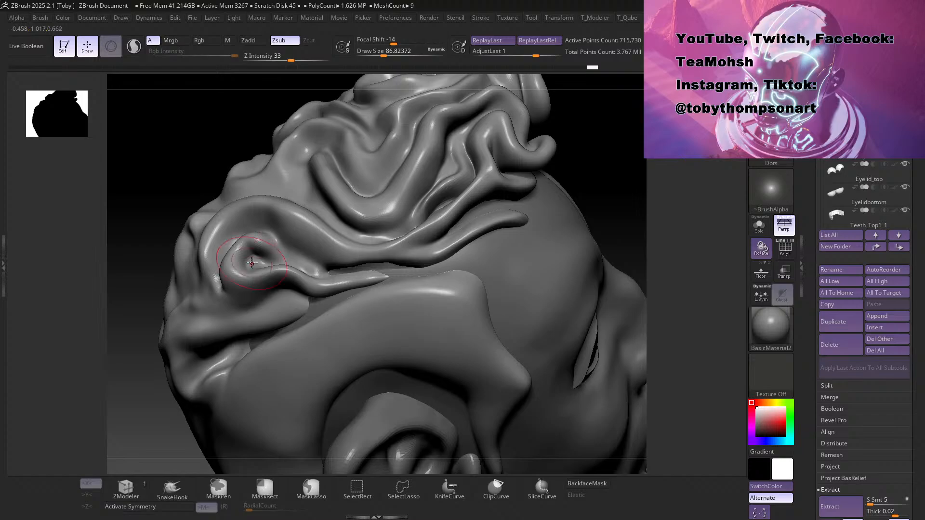
{"action": "left_click_drag", "start_coordinate": [609, 180], "coordinate": [568, 223]}
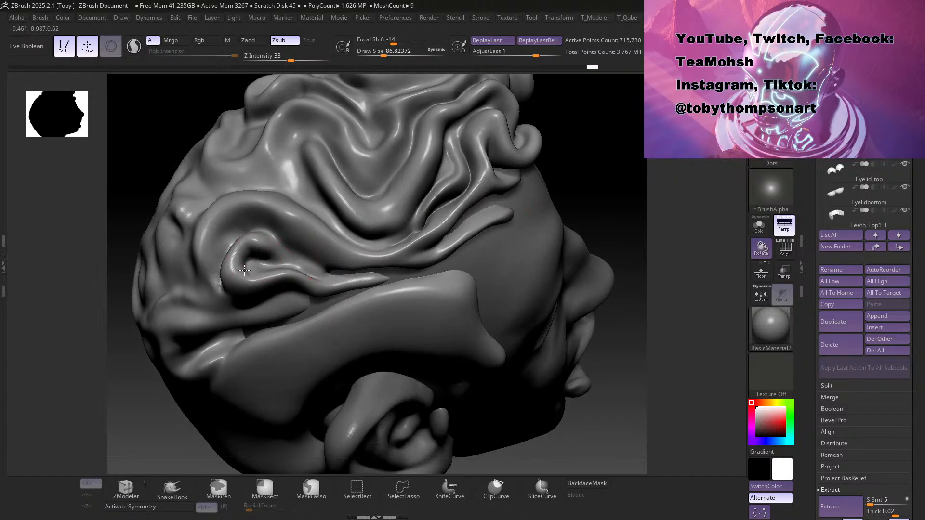
{"action": "mouse_move", "coordinate": [242, 266]}
{"action": "left_mouse_down"}
{"action": "mouse_move", "coordinate": [263, 271]}
{"action": "mouse_move", "coordinate": [248, 259]}
{"action": "left_mouse_up"}
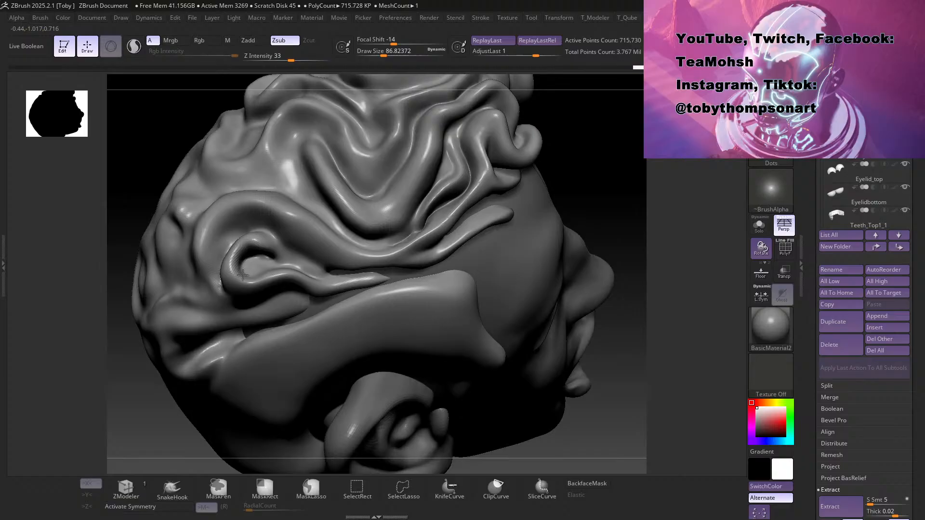
{"action": "mouse_move", "coordinate": [588, 159]}
{"action": "left_mouse_down"}
{"action": "mouse_move", "coordinate": [608, 194]}
{"action": "mouse_move", "coordinate": [449, 207]}
{"action": "left_mouse_up"}
{"action": "left_click_drag", "start_coordinate": [238, 236], "coordinate": [226, 249]}
{"action": "mouse_move", "coordinate": [441, 310]}
{"action": "left_mouse_down"}
{"action": "mouse_move", "coordinate": [456, 293]}
{"action": "mouse_move", "coordinate": [562, 251]}
{"action": "mouse_move", "coordinate": [452, 247]}
{"action": "mouse_move", "coordinate": [557, 252]}
{"action": "mouse_move", "coordinate": [558, 217]}
{"action": "mouse_move", "coordinate": [537, 237]}
{"action": "mouse_move", "coordinate": [543, 251]}
{"action": "mouse_move", "coordinate": [489, 272]}
{"action": "left_mouse_up"}
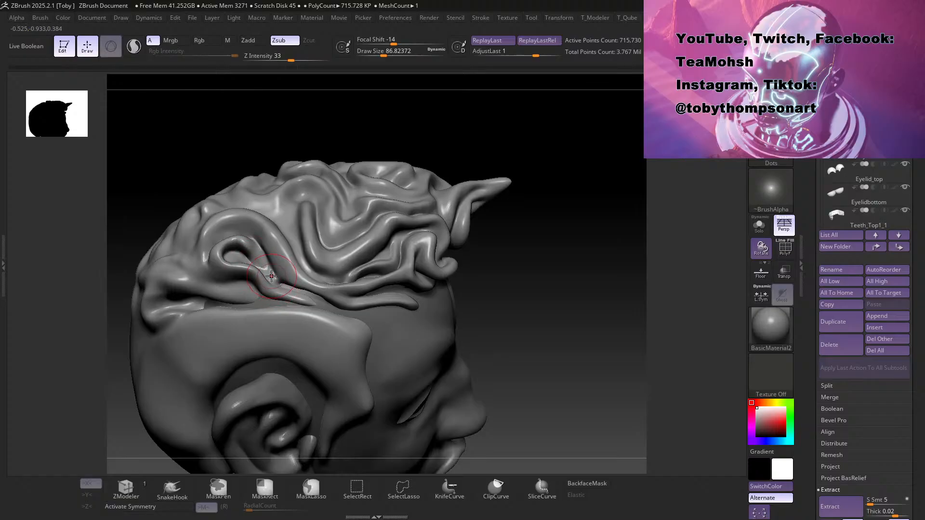
Step: Smooth the strand trailing from the side curl toward the forehead, switching to the Standard brush and back to DamStandard
{"action": "key", "text": "b"}
{"action": "key", "text": "s"}
{"action": "key", "text": "t"}
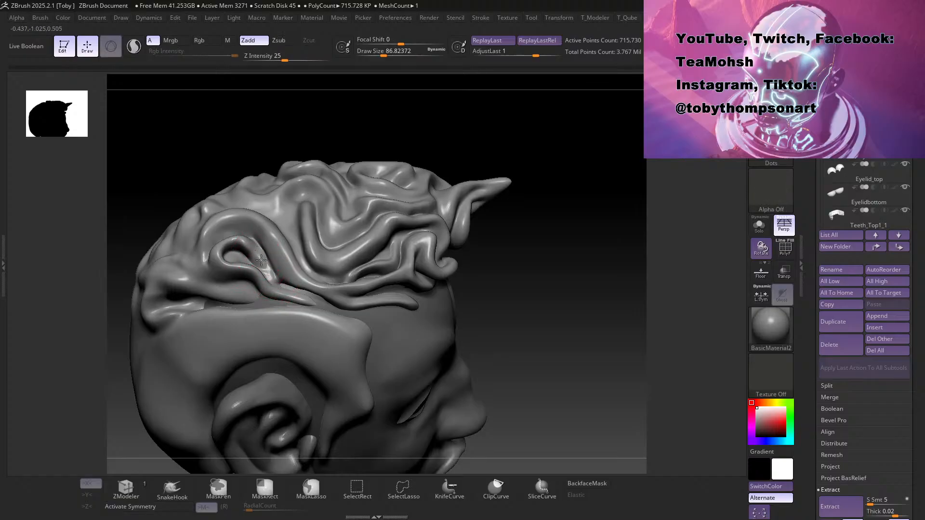
{"action": "left_click_drag", "start_coordinate": [273, 280], "coordinate": [268, 271], "text": "shift"}
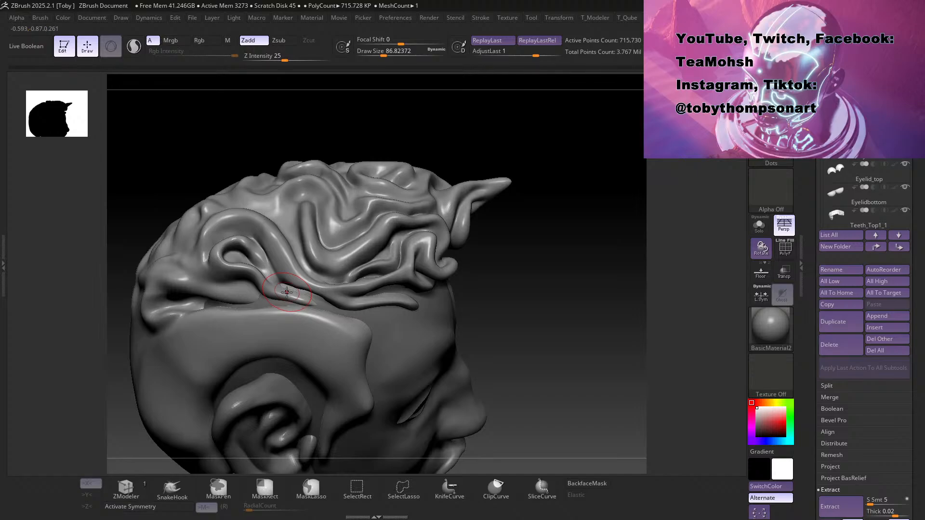
{"action": "key", "text": "b"}
{"action": "key", "text": "d"}
{"action": "key", "text": "s"}
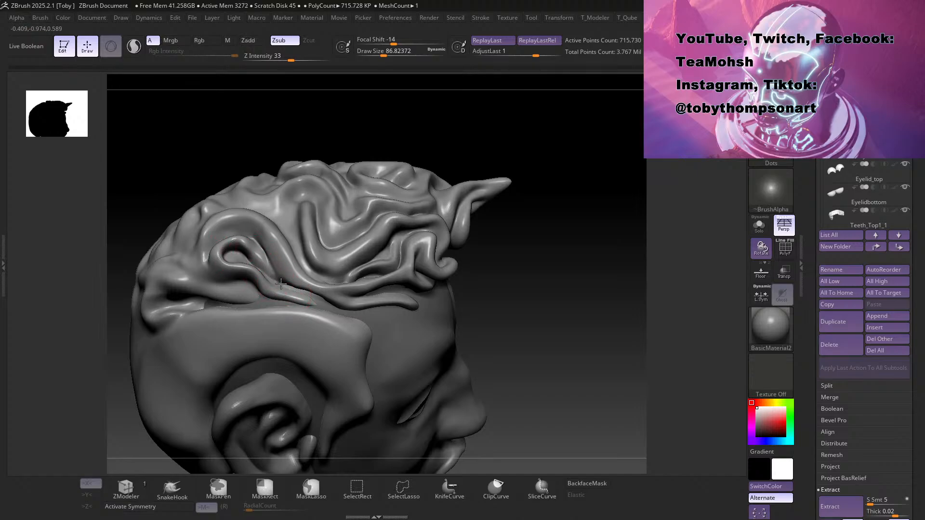
Step: Reduce the draw size to about 54, then shape and smooth the strand beside the small curl using DamStandard and Standard brushes
{"action": "mouse_move", "coordinate": [481, 144]}
{"action": "left_mouse_down"}
{"action": "mouse_move", "coordinate": [511, 136]}
{"action": "mouse_move", "coordinate": [510, 185]}
{"action": "mouse_move", "coordinate": [434, 135]}
{"action": "mouse_move", "coordinate": [419, 204]}
{"action": "mouse_move", "coordinate": [342, 209]}
{"action": "mouse_move", "coordinate": [465, 209]}
{"action": "mouse_move", "coordinate": [473, 213]}
{"action": "mouse_move", "coordinate": [440, 217]}
{"action": "mouse_move", "coordinate": [467, 221]}
{"action": "mouse_move", "coordinate": [550, 202]}
{"action": "mouse_move", "coordinate": [479, 185]}
{"action": "mouse_move", "coordinate": [497, 219]}
{"action": "mouse_move", "coordinate": [504, 208]}
{"action": "mouse_move", "coordinate": [471, 218]}
{"action": "mouse_move", "coordinate": [491, 215]}
{"action": "mouse_move", "coordinate": [500, 192]}
{"action": "mouse_move", "coordinate": [426, 223]}
{"action": "mouse_move", "coordinate": [434, 218]}
{"action": "mouse_move", "coordinate": [443, 111]}
{"action": "left_mouse_up"}
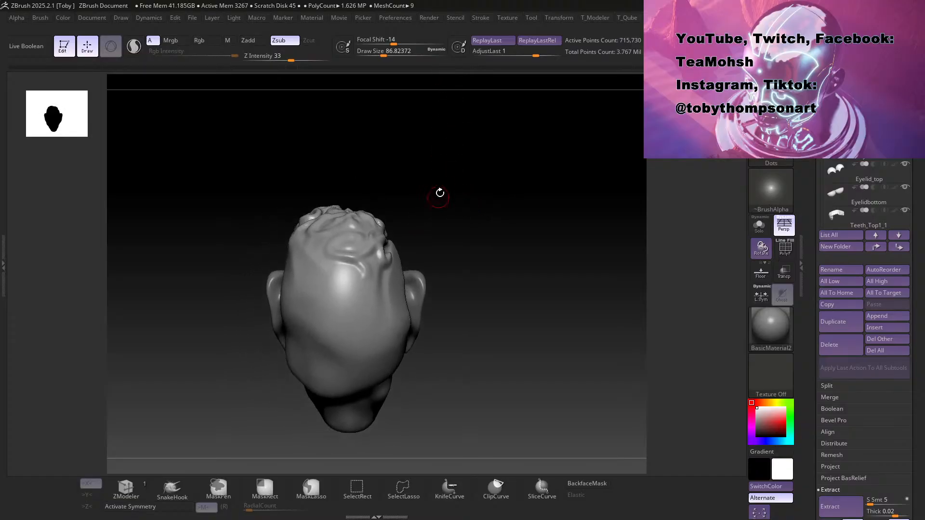
{"action": "mouse_move", "coordinate": [484, 193]}
{"action": "left_mouse_down"}
{"action": "mouse_move", "coordinate": [415, 173]}
{"action": "mouse_move", "coordinate": [428, 217]}
{"action": "mouse_move", "coordinate": [415, 216]}
{"action": "mouse_move", "coordinate": [485, 206]}
{"action": "mouse_move", "coordinate": [426, 219]}
{"action": "mouse_move", "coordinate": [460, 232]}
{"action": "mouse_move", "coordinate": [471, 248]}
{"action": "mouse_move", "coordinate": [489, 241]}
{"action": "mouse_move", "coordinate": [453, 266]}
{"action": "mouse_move", "coordinate": [436, 265]}
{"action": "mouse_move", "coordinate": [490, 223]}
{"action": "mouse_move", "coordinate": [479, 262]}
{"action": "mouse_move", "coordinate": [446, 296]}
{"action": "mouse_move", "coordinate": [440, 277]}
{"action": "mouse_move", "coordinate": [460, 219]}
{"action": "mouse_move", "coordinate": [464, 244]}
{"action": "mouse_move", "coordinate": [499, 289]}
{"action": "mouse_move", "coordinate": [510, 261]}
{"action": "mouse_move", "coordinate": [501, 262]}
{"action": "mouse_move", "coordinate": [498, 247]}
{"action": "mouse_move", "coordinate": [511, 247]}
{"action": "mouse_move", "coordinate": [501, 250]}
{"action": "mouse_move", "coordinate": [512, 308]}
{"action": "left_mouse_up"}
{"action": "key", "text": "s"}
{"action": "key", "text": "s"}
{"action": "left_click_drag", "start_coordinate": [339, 308], "coordinate": [325, 315]}
{"action": "key", "text": "b"}
{"action": "key", "text": "s"}
{"action": "key", "text": "t"}
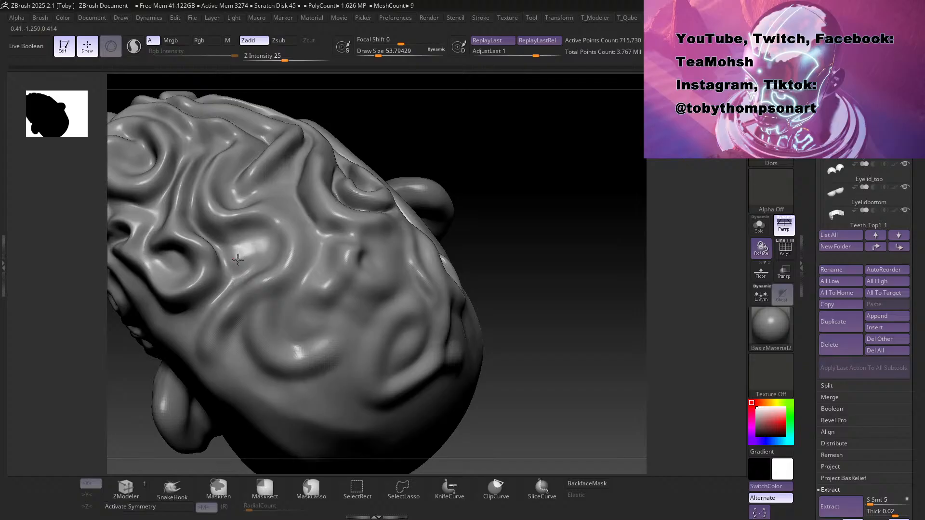
{"action": "key", "text": "shift"}
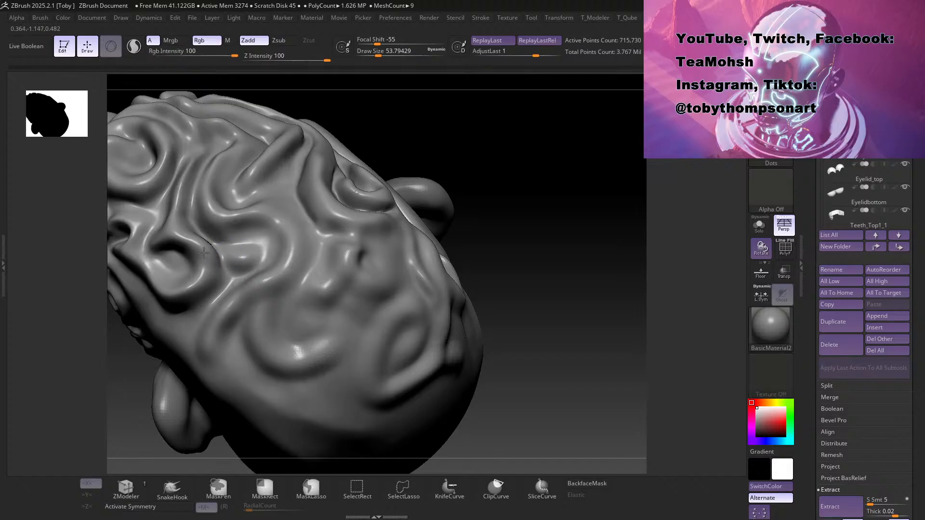
{"action": "left_click_drag", "start_coordinate": [204, 250], "coordinate": [219, 257], "text": "shift"}
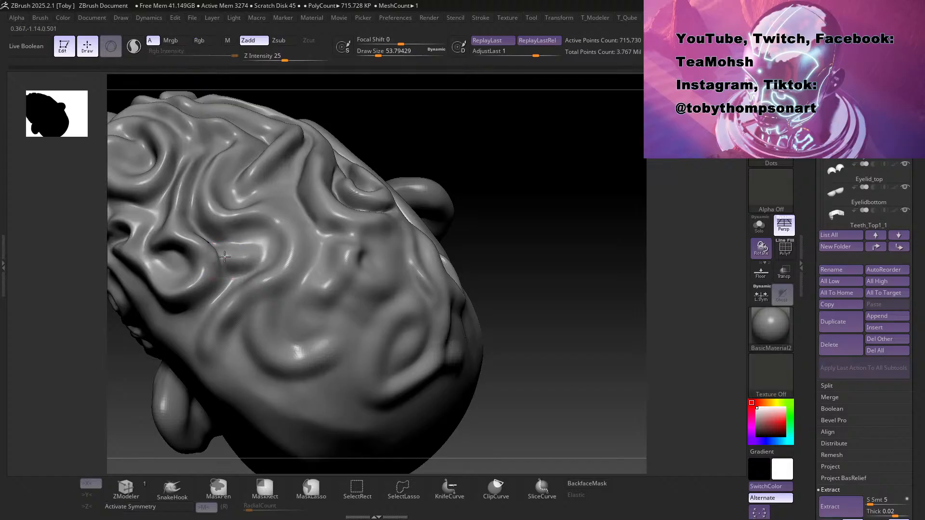
Step: Drop the hair mesh one subdivision level and smooth the ridge between the small curl and the neighbouring wave
{"action": "key", "text": "shift+d"}
{"action": "mouse_move", "coordinate": [215, 253]}
{"action": "left_mouse_down", "text": "shift"}
{"action": "mouse_move", "coordinate": [225, 254]}
{"action": "mouse_move", "coordinate": [201, 246]}
{"action": "mouse_move", "coordinate": [259, 252]}
{"action": "mouse_move", "coordinate": [207, 292]}
{"action": "left_mouse_up", "text": "shift"}
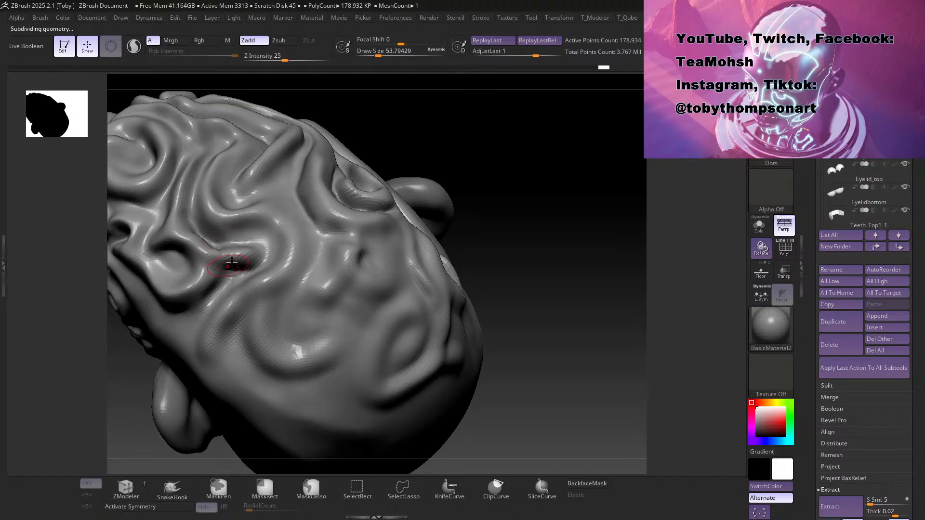
{"action": "mouse_move", "coordinate": [261, 251]}
{"action": "left_mouse_down", "text": "shift"}
{"action": "mouse_move", "coordinate": [229, 248]}
{"action": "mouse_move", "coordinate": [237, 252]}
{"action": "left_mouse_up", "text": "shift"}
{"action": "mouse_move", "coordinate": [523, 170]}
{"action": "left_mouse_down"}
{"action": "mouse_move", "coordinate": [463, 193]}
{"action": "mouse_move", "coordinate": [506, 193]}
{"action": "left_mouse_up"}
{"action": "left_click_drag", "start_coordinate": [285, 261], "coordinate": [210, 235], "text": "shift"}
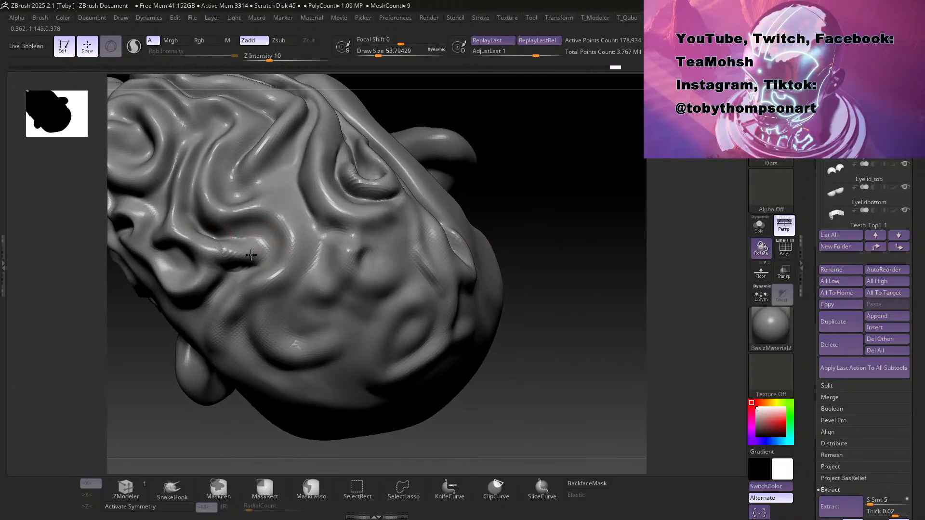
Step: Join the small curl to the adjacent hair ridge up close with short Standard brush and smoothing strokes
{"action": "mouse_move", "coordinate": [211, 249]}
{"action": "left_mouse_down"}
{"action": "mouse_move", "coordinate": [262, 245]}
{"action": "mouse_move", "coordinate": [231, 244]}
{"action": "left_mouse_up"}
{"action": "left_click_drag", "start_coordinate": [580, 226], "coordinate": [592, 337], "text": "alt"}
{"action": "left_click_drag", "start_coordinate": [237, 259], "coordinate": [232, 256], "text": "shift"}
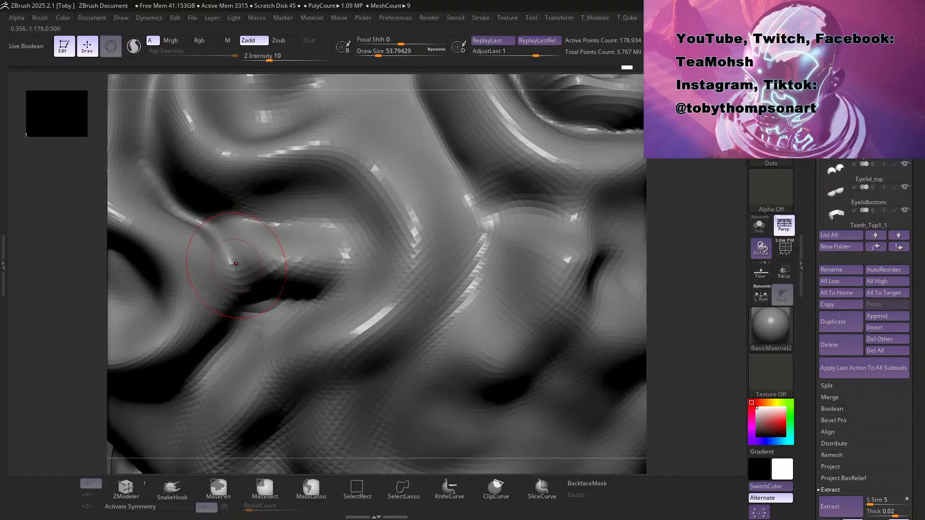
{"action": "mouse_move", "coordinate": [220, 236]}
{"action": "left_mouse_down"}
{"action": "mouse_move", "coordinate": [248, 279]}
{"action": "mouse_move", "coordinate": [219, 260]}
{"action": "left_mouse_up"}
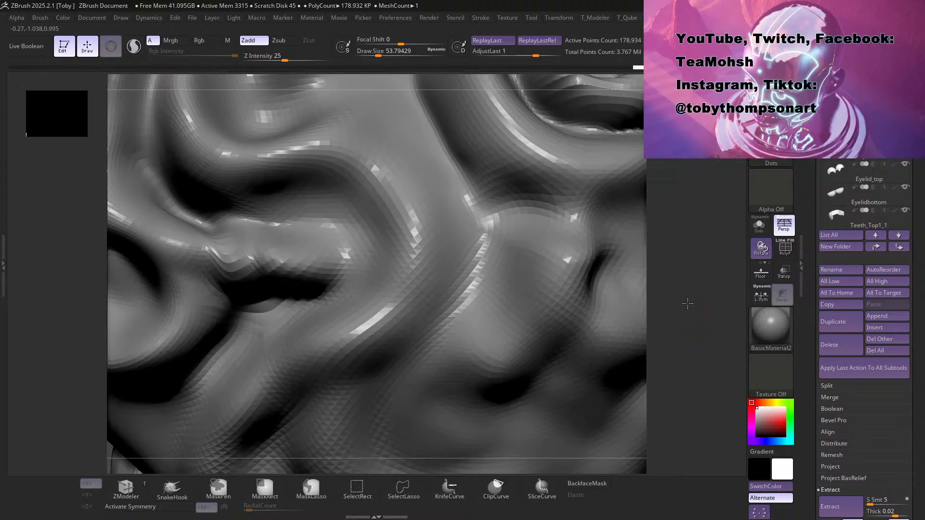
Step: Check the hair from the top and side, then smooth the strands running behind the small curl
{"action": "left_click_drag", "start_coordinate": [689, 306], "coordinate": [620, 234]}
{"action": "left_click_drag", "start_coordinate": [681, 238], "coordinate": [684, 261]}
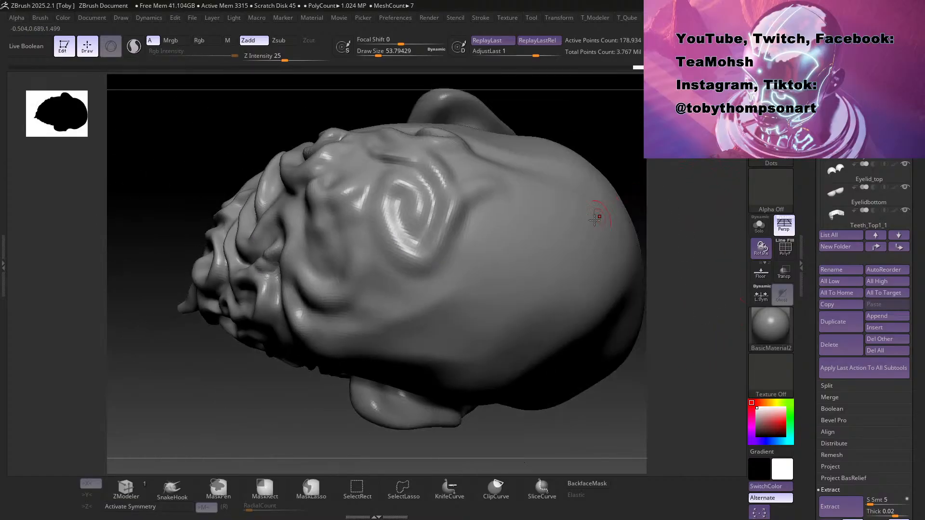
{"action": "left_click_drag", "start_coordinate": [283, 441], "coordinate": [323, 395]}
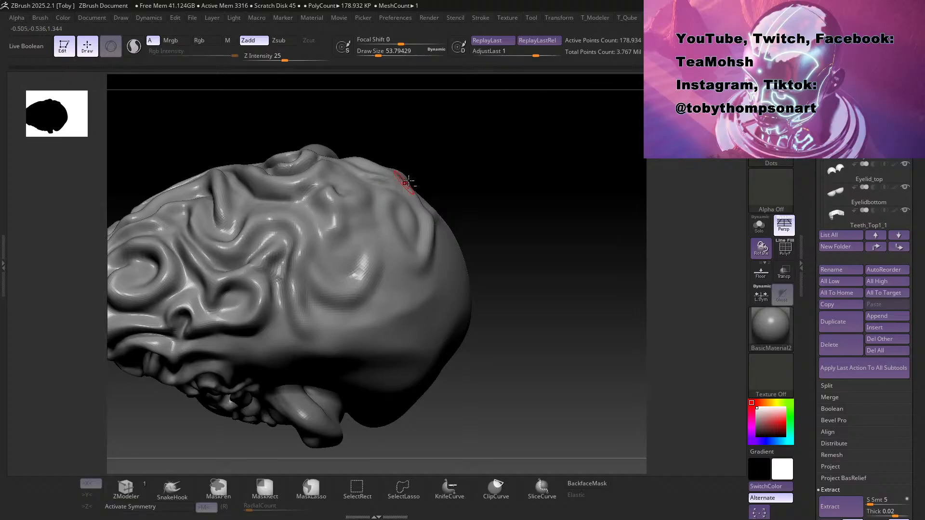
{"action": "mouse_move", "coordinate": [558, 97]}
{"action": "left_mouse_down"}
{"action": "mouse_move", "coordinate": [502, 198]}
{"action": "mouse_move", "coordinate": [496, 175]}
{"action": "mouse_move", "coordinate": [499, 245]}
{"action": "mouse_move", "coordinate": [496, 190]}
{"action": "mouse_move", "coordinate": [461, 183]}
{"action": "left_mouse_up"}
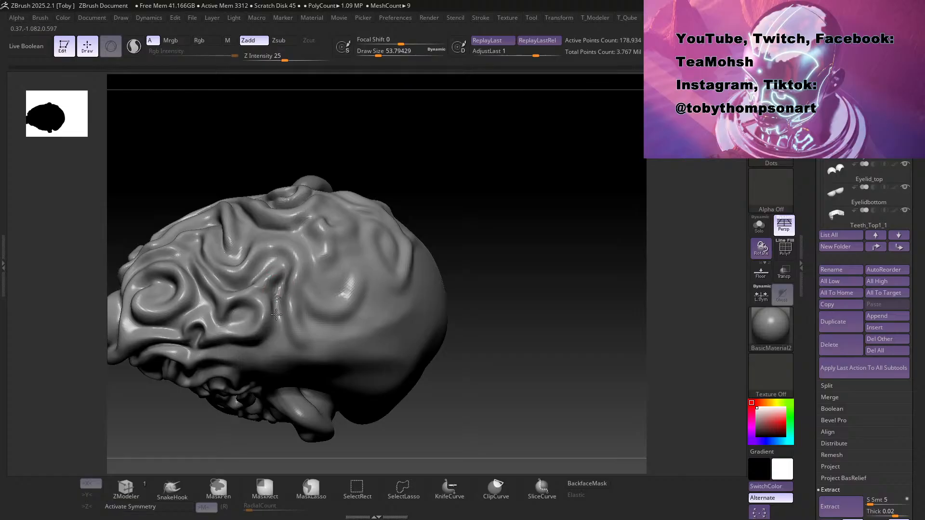
{"action": "mouse_move", "coordinate": [503, 187]}
{"action": "left_mouse_down"}
{"action": "mouse_move", "coordinate": [500, 178]}
{"action": "mouse_move", "coordinate": [540, 178]}
{"action": "left_mouse_up"}
{"action": "mouse_move", "coordinate": [480, 310]}
{"action": "left_mouse_down"}
{"action": "mouse_move", "coordinate": [477, 255]}
{"action": "mouse_move", "coordinate": [463, 291]}
{"action": "mouse_move", "coordinate": [477, 351]}
{"action": "mouse_move", "coordinate": [454, 343]}
{"action": "left_mouse_up"}
{"action": "mouse_move", "coordinate": [307, 360]}
{"action": "left_mouse_down", "text": "shift"}
{"action": "mouse_move", "coordinate": [295, 355]}
{"action": "mouse_move", "coordinate": [300, 373]}
{"action": "left_mouse_up", "text": "shift"}
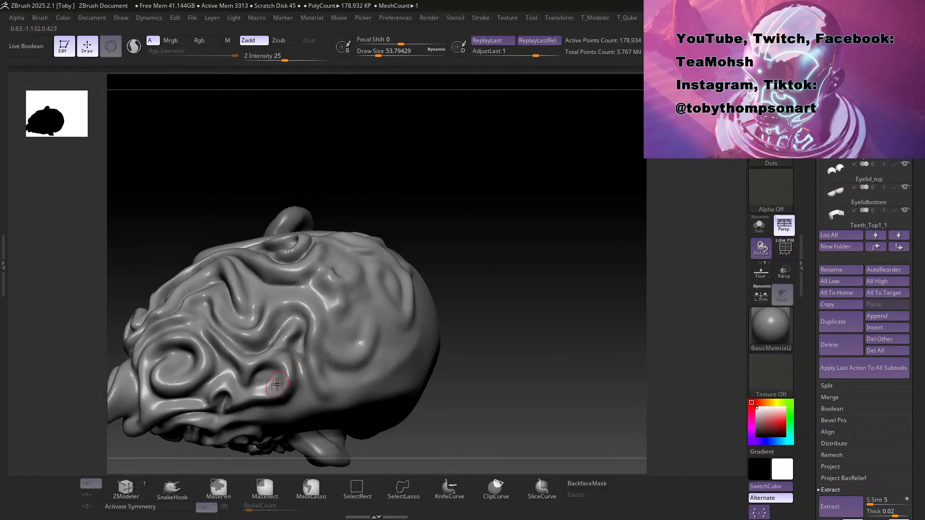
Step: Enlarge the draw size to about 124 and soften the bumps on the crown with the Smooth brush
{"action": "mouse_move", "coordinate": [518, 256]}
{"action": "left_mouse_down"}
{"action": "mouse_move", "coordinate": [495, 252]}
{"action": "mouse_move", "coordinate": [522, 285]}
{"action": "mouse_move", "coordinate": [516, 239]}
{"action": "mouse_move", "coordinate": [513, 343]}
{"action": "mouse_move", "coordinate": [522, 344]}
{"action": "mouse_move", "coordinate": [535, 256]}
{"action": "mouse_move", "coordinate": [518, 283]}
{"action": "mouse_move", "coordinate": [503, 285]}
{"action": "mouse_move", "coordinate": [506, 316]}
{"action": "mouse_move", "coordinate": [515, 308]}
{"action": "mouse_move", "coordinate": [524, 323]}
{"action": "mouse_move", "coordinate": [518, 276]}
{"action": "mouse_move", "coordinate": [511, 308]}
{"action": "left_mouse_up"}
{"action": "key", "text": "s"}
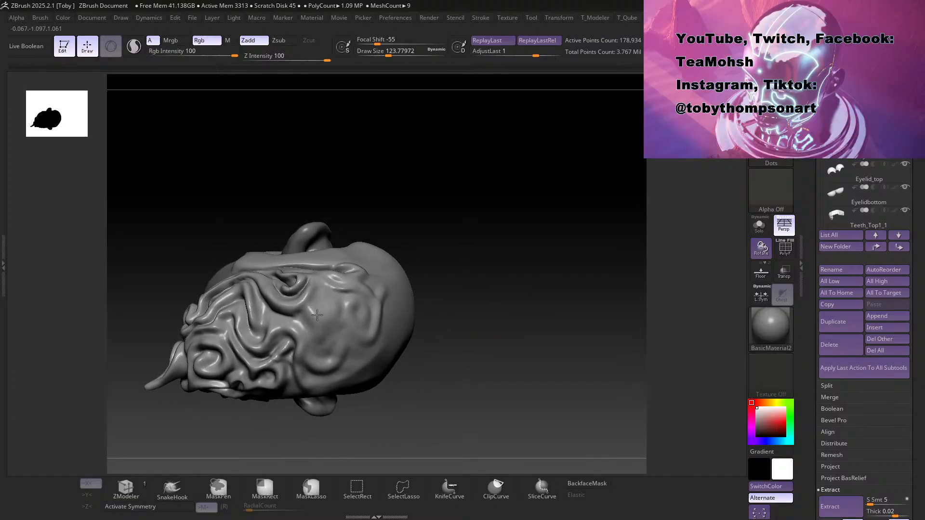
{"action": "mouse_move", "coordinate": [323, 330]}
{"action": "left_mouse_down"}
{"action": "mouse_move", "coordinate": [516, 275]}
{"action": "mouse_move", "coordinate": [531, 262]}
{"action": "mouse_move", "coordinate": [526, 218]}
{"action": "mouse_move", "coordinate": [483, 268]}
{"action": "mouse_move", "coordinate": [477, 255]}
{"action": "mouse_move", "coordinate": [490, 321]}
{"action": "mouse_move", "coordinate": [436, 326]}
{"action": "left_mouse_up"}
Step: Set the draw size to about 74 and build up the inside of the large spiral curl near the forehead
{"action": "key", "text": "s"}
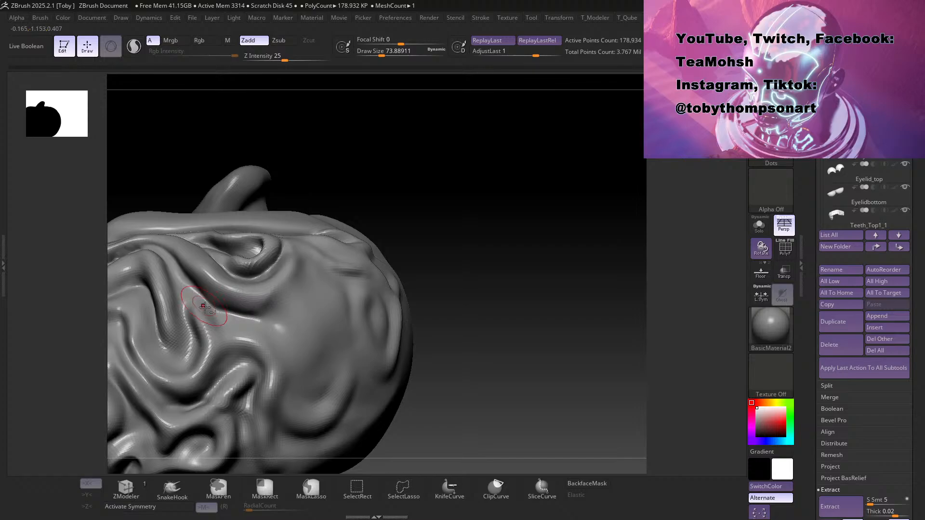
{"action": "mouse_move", "coordinate": [487, 240]}
{"action": "left_mouse_down"}
{"action": "mouse_move", "coordinate": [463, 158]}
{"action": "mouse_move", "coordinate": [422, 262]}
{"action": "mouse_move", "coordinate": [444, 279]}
{"action": "mouse_move", "coordinate": [444, 258]}
{"action": "mouse_move", "coordinate": [417, 289]}
{"action": "mouse_move", "coordinate": [443, 328]}
{"action": "mouse_move", "coordinate": [446, 359]}
{"action": "left_mouse_up"}
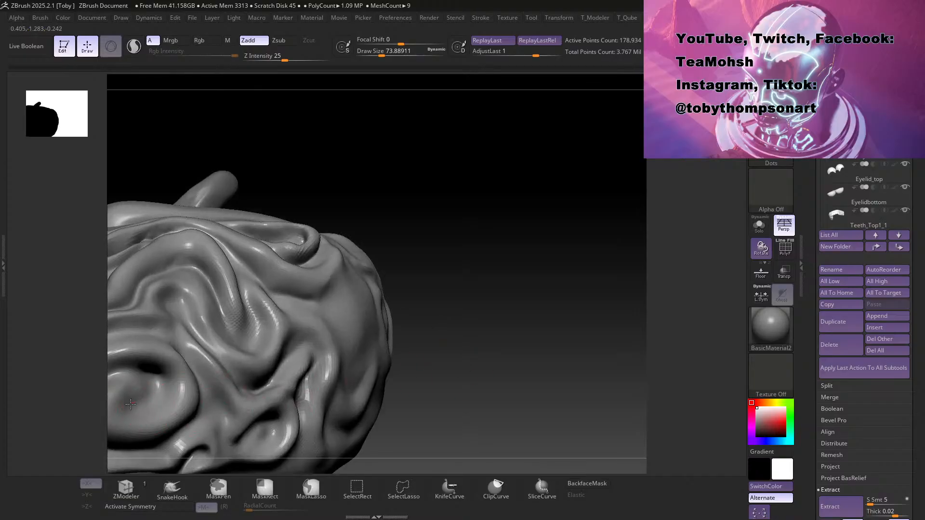
{"action": "mouse_move", "coordinate": [159, 406]}
{"action": "left_mouse_down"}
{"action": "mouse_move", "coordinate": [151, 406]}
{"action": "mouse_move", "coordinate": [162, 399]}
{"action": "left_mouse_up"}
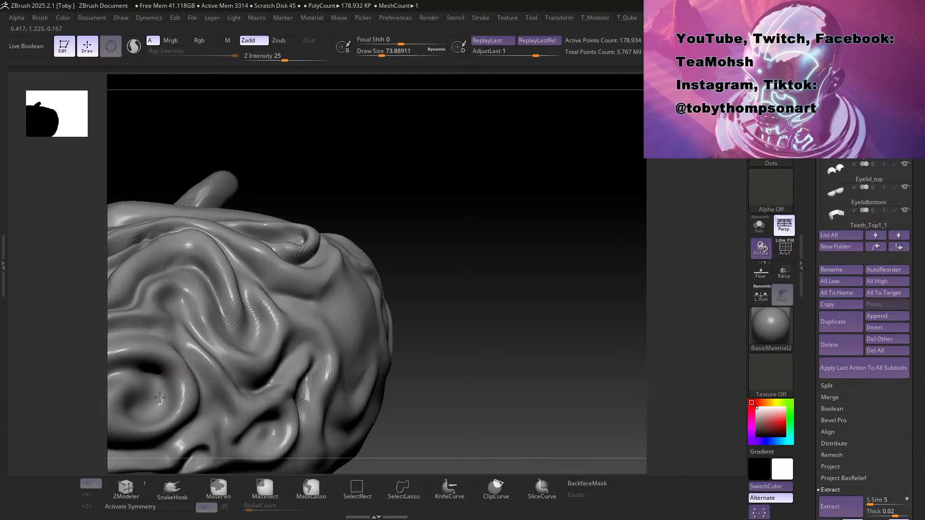
{"action": "left_click_drag", "start_coordinate": [461, 318], "coordinate": [549, 265], "text": "alt"}
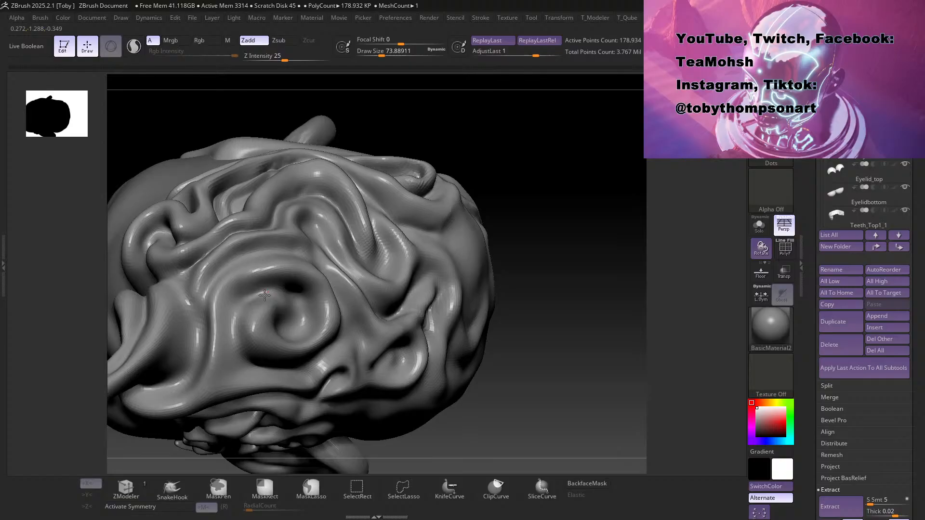
Step: Extend the hair strands down the side of the head behind the small curl with the Standard brush
{"action": "mouse_move", "coordinate": [575, 348]}
{"action": "left_mouse_down"}
{"action": "mouse_move", "coordinate": [562, 315]}
{"action": "mouse_move", "coordinate": [510, 310]}
{"action": "mouse_move", "coordinate": [519, 385]}
{"action": "mouse_move", "coordinate": [523, 347]}
{"action": "mouse_move", "coordinate": [487, 334]}
{"action": "mouse_move", "coordinate": [533, 337]}
{"action": "mouse_move", "coordinate": [506, 366]}
{"action": "mouse_move", "coordinate": [512, 371]}
{"action": "mouse_move", "coordinate": [492, 372]}
{"action": "mouse_move", "coordinate": [500, 376]}
{"action": "mouse_move", "coordinate": [501, 429]}
{"action": "mouse_move", "coordinate": [507, 422]}
{"action": "left_mouse_up"}
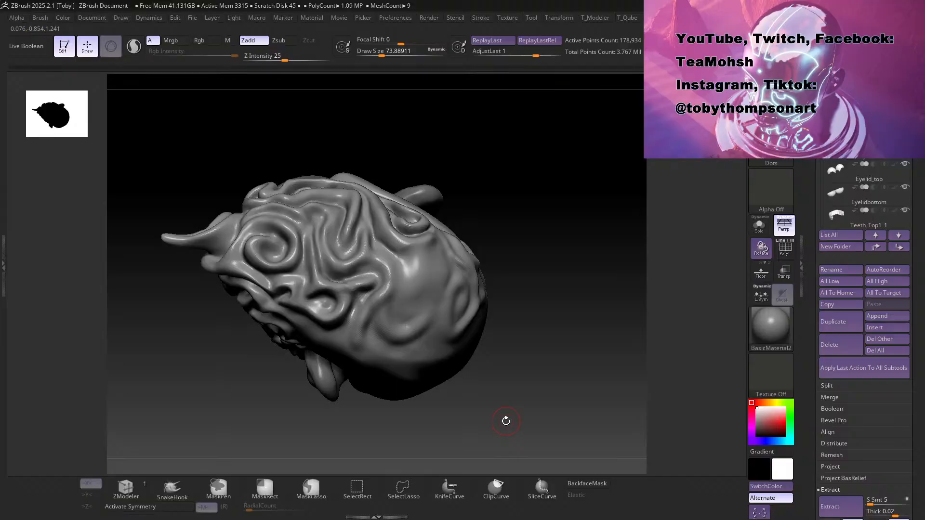
{"action": "key", "text": "b"}
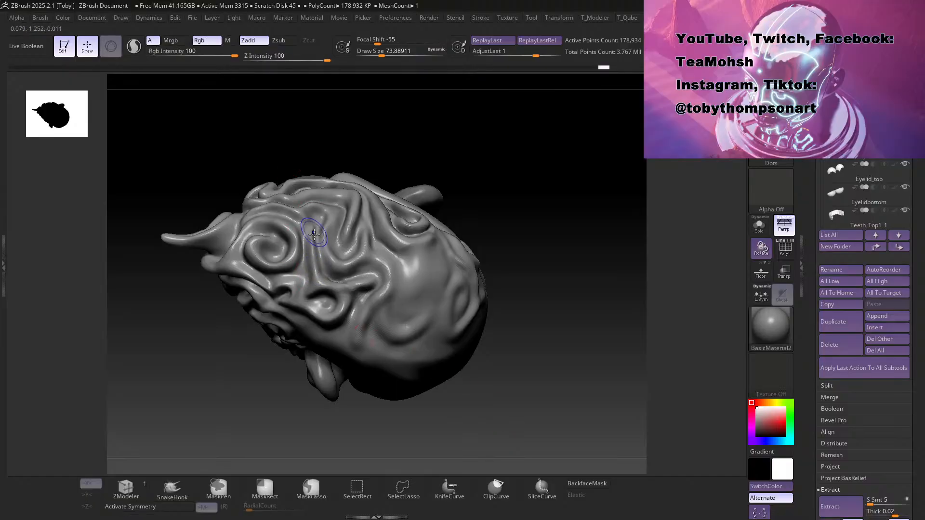
{"action": "key", "text": "b"}
{"action": "key", "text": "s"}
{"action": "key", "text": "t"}
{"action": "left_click_drag", "start_coordinate": [506, 233], "coordinate": [508, 167]}
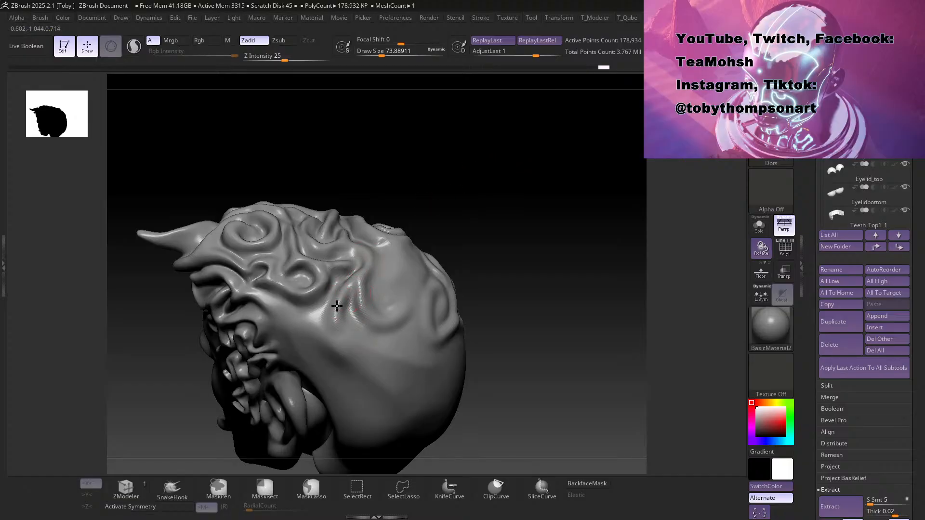
Step: Sculpt a round curl on the back of the head with the Standard brush and smooth its surrounding ridges
{"action": "mouse_move", "coordinate": [537, 241]}
{"action": "left_mouse_down"}
{"action": "mouse_move", "coordinate": [570, 186]}
{"action": "mouse_move", "coordinate": [568, 208]}
{"action": "mouse_move", "coordinate": [481, 223]}
{"action": "mouse_move", "coordinate": [479, 241]}
{"action": "mouse_move", "coordinate": [291, 357]}
{"action": "mouse_move", "coordinate": [307, 396]}
{"action": "mouse_move", "coordinate": [270, 356]}
{"action": "left_mouse_up"}
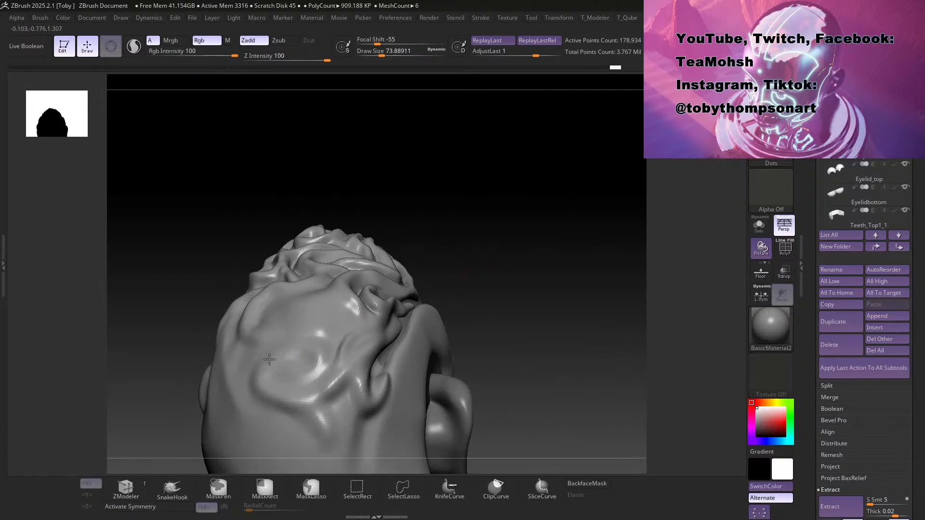
{"action": "mouse_move", "coordinate": [456, 277]}
{"action": "left_mouse_down"}
{"action": "mouse_move", "coordinate": [491, 248]}
{"action": "mouse_move", "coordinate": [477, 279]}
{"action": "left_mouse_up"}
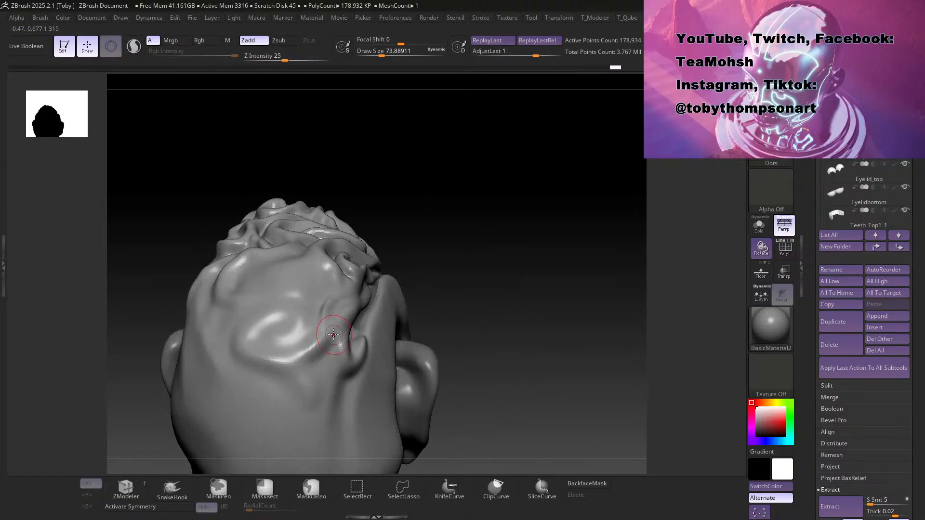
{"action": "left_click_drag", "start_coordinate": [313, 353], "coordinate": [313, 348]}
{"action": "key", "text": "shift"}
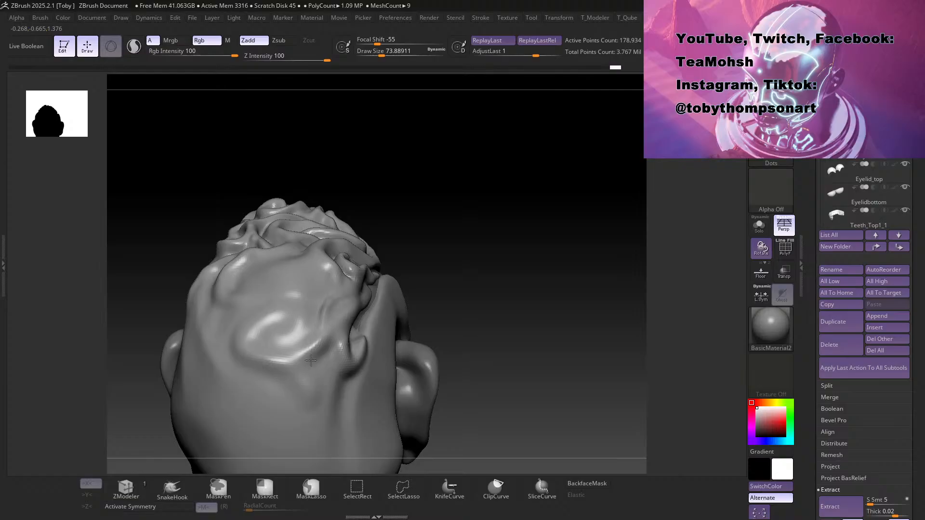
{"action": "left_click_drag", "start_coordinate": [300, 330], "coordinate": [335, 326], "text": "shift"}
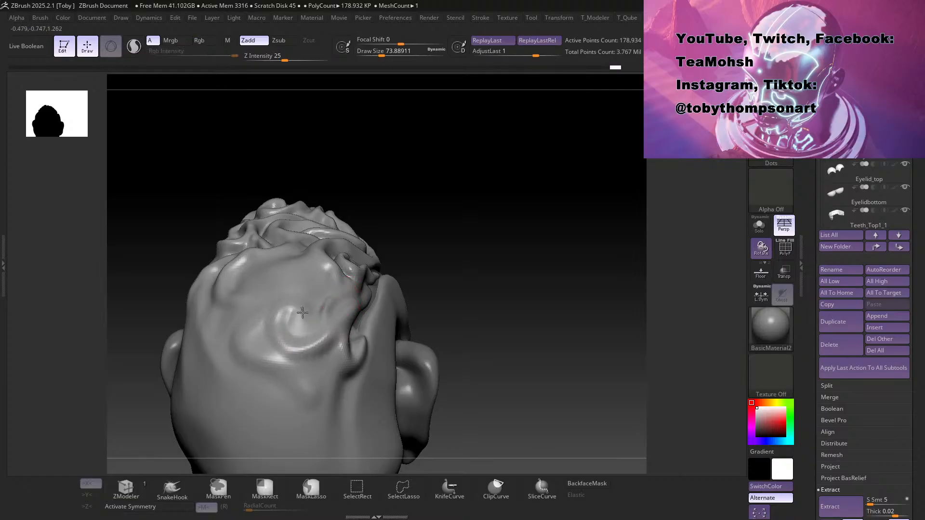
Step: Build up the hair strand and small lower curl behind the ear with the Standard brush
{"action": "left_click_drag", "start_coordinate": [341, 289], "coordinate": [426, 265]}
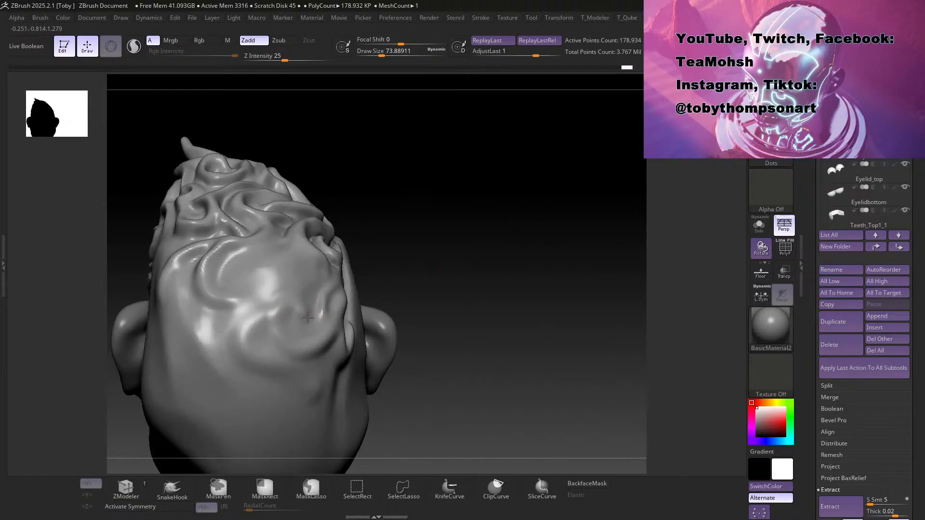
{"action": "mouse_move", "coordinate": [499, 222]}
{"action": "left_mouse_down"}
{"action": "mouse_move", "coordinate": [472, 208]}
{"action": "mouse_move", "coordinate": [463, 233]}
{"action": "mouse_move", "coordinate": [449, 226]}
{"action": "mouse_move", "coordinate": [457, 249]}
{"action": "left_mouse_up"}
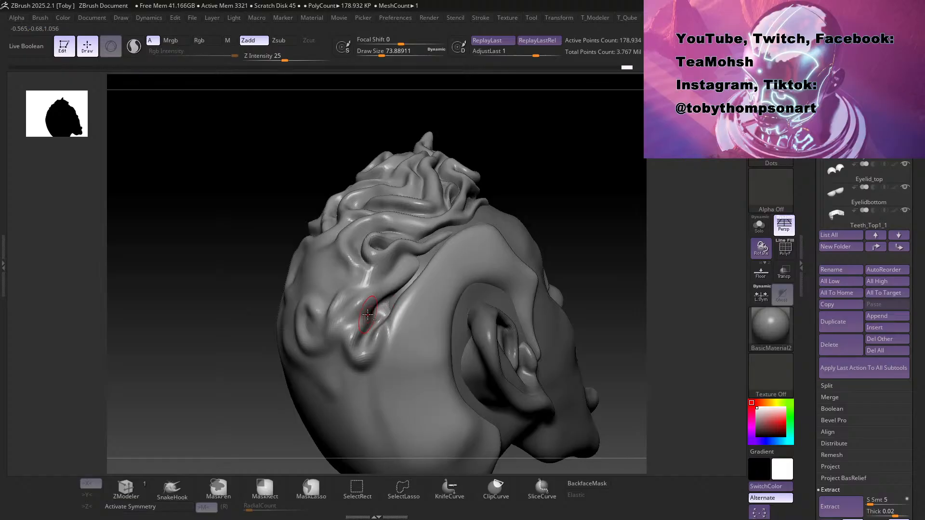
{"action": "left_click_drag", "start_coordinate": [378, 307], "coordinate": [385, 303]}
{"action": "left_click_drag", "start_coordinate": [580, 281], "coordinate": [583, 333], "text": "alt"}
{"action": "left_click_drag", "start_coordinate": [377, 330], "coordinate": [391, 302]}
Step: Set the draw size to about 51, sculpt a strand wrapping around the lower curl behind the ear, and smooth it
{"action": "key", "text": "s"}
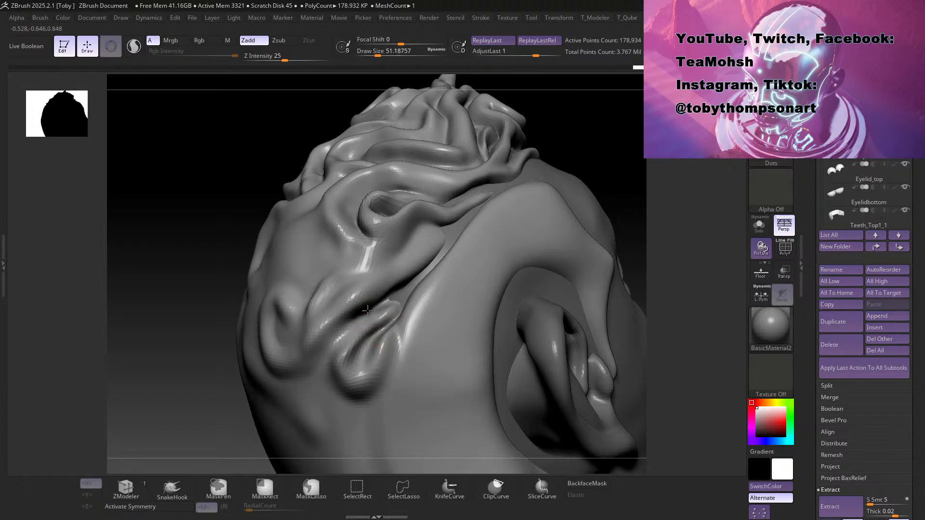
{"action": "right_click_drag", "start_coordinate": [471, 291], "coordinate": [587, 278]}
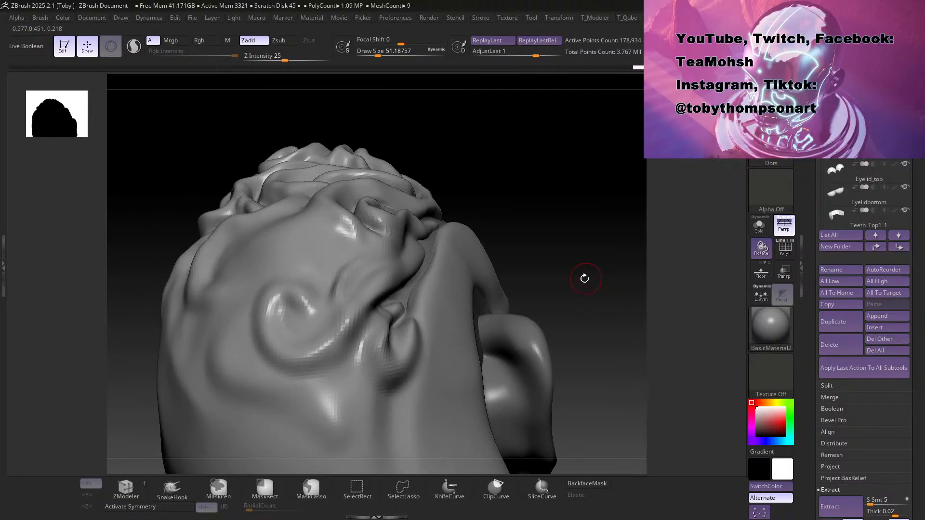
{"action": "right_click_drag", "start_coordinate": [529, 239], "coordinate": [496, 247]}
{"action": "mouse_move", "coordinate": [327, 341]}
{"action": "left_mouse_down"}
{"action": "mouse_move", "coordinate": [338, 375]}
{"action": "mouse_move", "coordinate": [332, 337]}
{"action": "mouse_move", "coordinate": [345, 366]}
{"action": "mouse_move", "coordinate": [333, 375]}
{"action": "mouse_move", "coordinate": [340, 400]}
{"action": "mouse_move", "coordinate": [318, 337]}
{"action": "mouse_move", "coordinate": [337, 385]}
{"action": "left_mouse_up"}
{"action": "right_click_drag", "start_coordinate": [515, 307], "coordinate": [525, 270]}
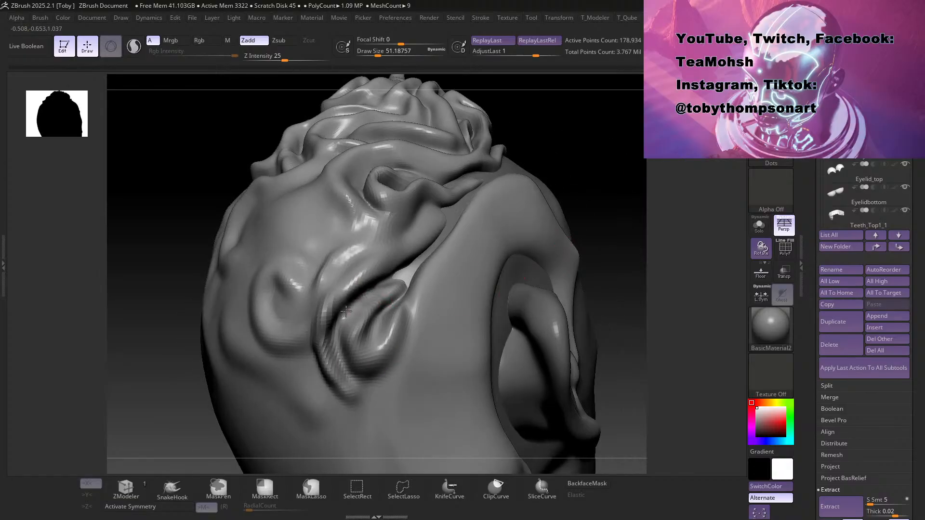
{"action": "mouse_move", "coordinate": [612, 291]}
{"action": "right_mouse_down"}
{"action": "mouse_move", "coordinate": [576, 289]}
{"action": "mouse_move", "coordinate": [583, 266]}
{"action": "mouse_move", "coordinate": [602, 267]}
{"action": "right_mouse_up"}
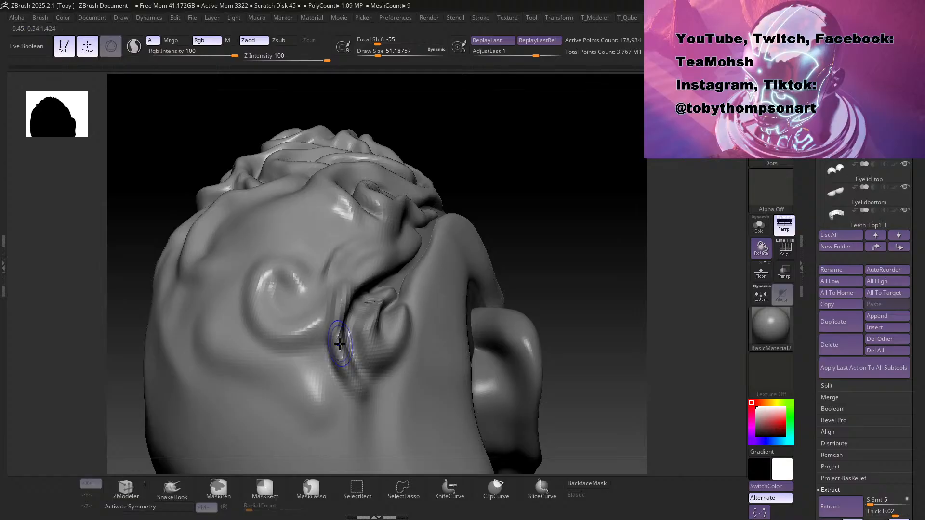
{"action": "mouse_move", "coordinate": [362, 389]}
{"action": "right_mouse_down"}
{"action": "mouse_move", "coordinate": [567, 284]}
{"action": "mouse_move", "coordinate": [349, 317]}
{"action": "right_mouse_up"}
{"action": "left_click_drag", "start_coordinate": [353, 279], "coordinate": [334, 343], "text": "shift"}
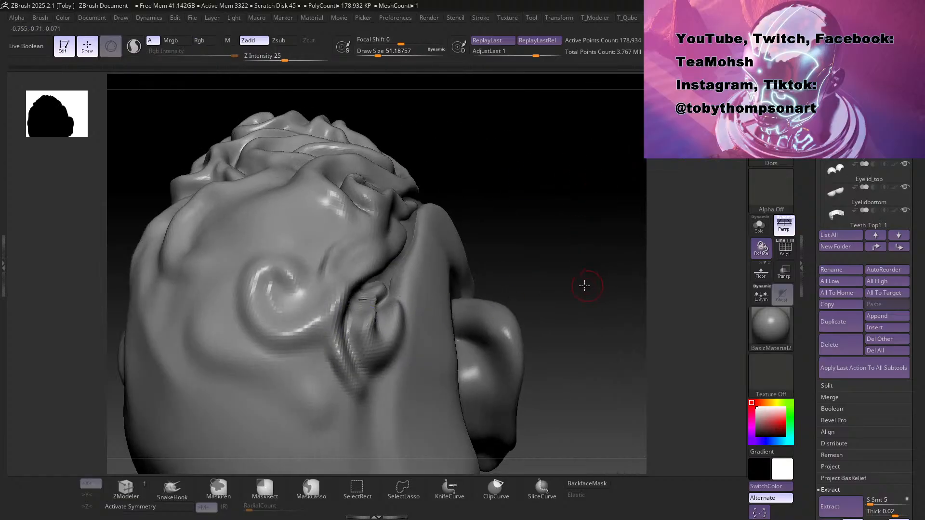
Step: Carve the inner grooves of the small curl behind the ear with the Dam Standard brush at draw size about 80
{"action": "right_click_drag", "start_coordinate": [586, 287], "coordinate": [558, 221], "text": "ctrl"}
{"action": "right_click_drag", "start_coordinate": [539, 279], "coordinate": [544, 301]}
{"action": "key", "text": "s"}
{"action": "left_click_drag", "start_coordinate": [544, 300], "coordinate": [552, 300]}
{"action": "mouse_move", "coordinate": [564, 322]}
{"action": "right_mouse_down"}
{"action": "mouse_move", "coordinate": [576, 353]}
{"action": "mouse_move", "coordinate": [462, 224]}
{"action": "mouse_move", "coordinate": [505, 276]}
{"action": "right_mouse_up"}
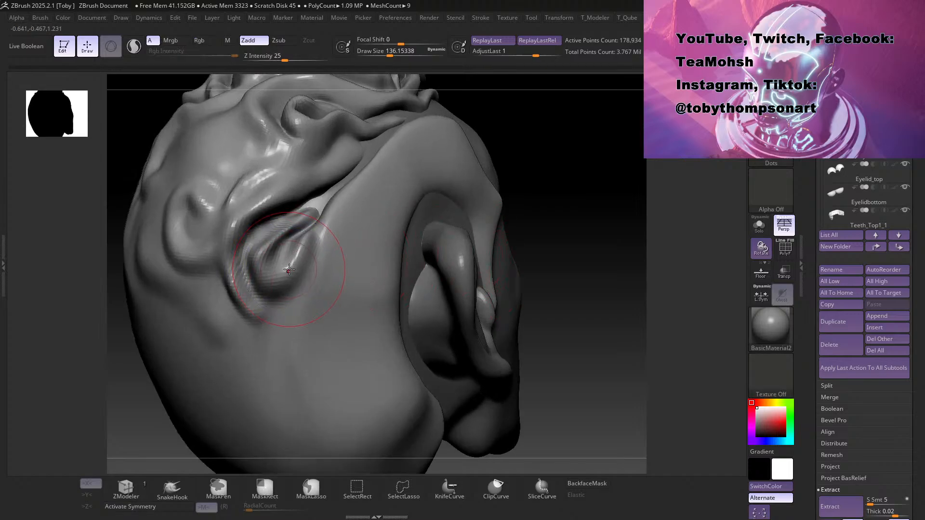
{"action": "key", "text": "b"}
{"action": "key", "text": "d"}
{"action": "key", "text": "s"}
{"action": "key", "text": "s"}
{"action": "left_click_drag", "start_coordinate": [290, 272], "coordinate": [283, 272]}
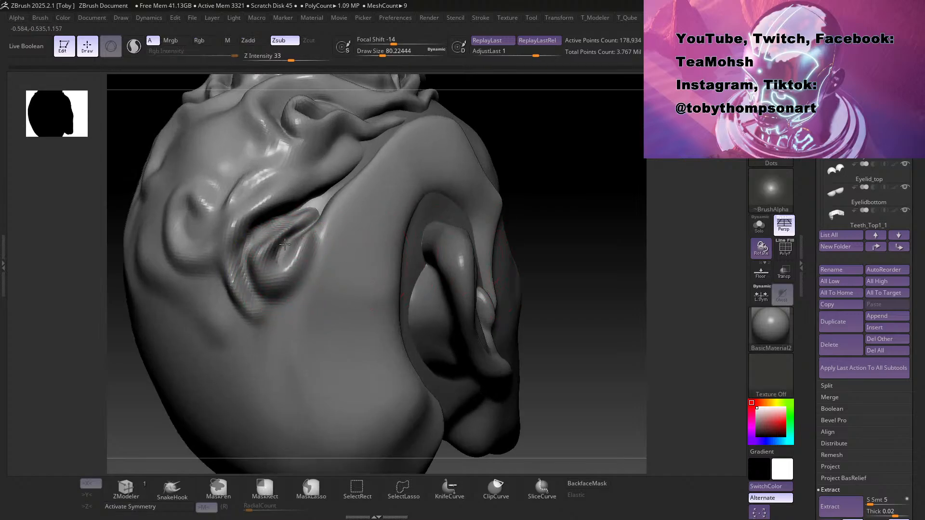
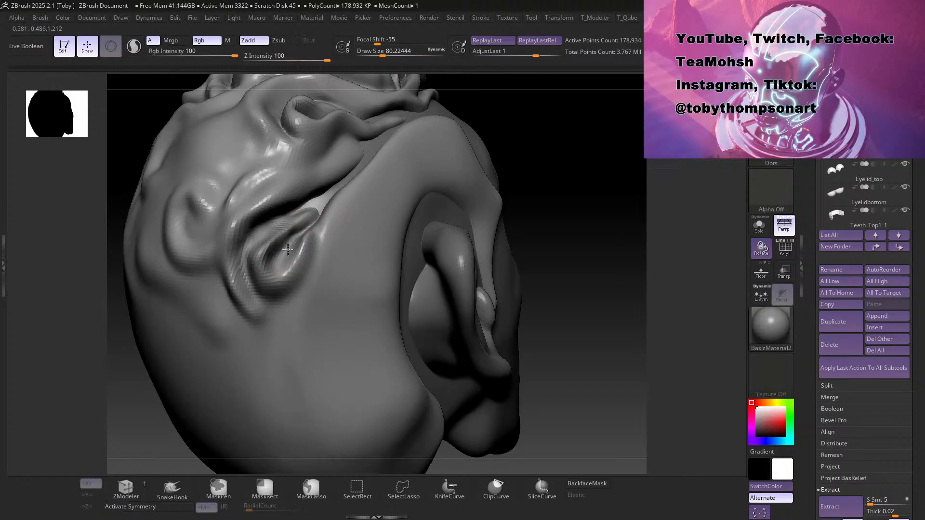
{"action": "left_click_drag", "start_coordinate": [588, 160], "coordinate": [578, 170]}
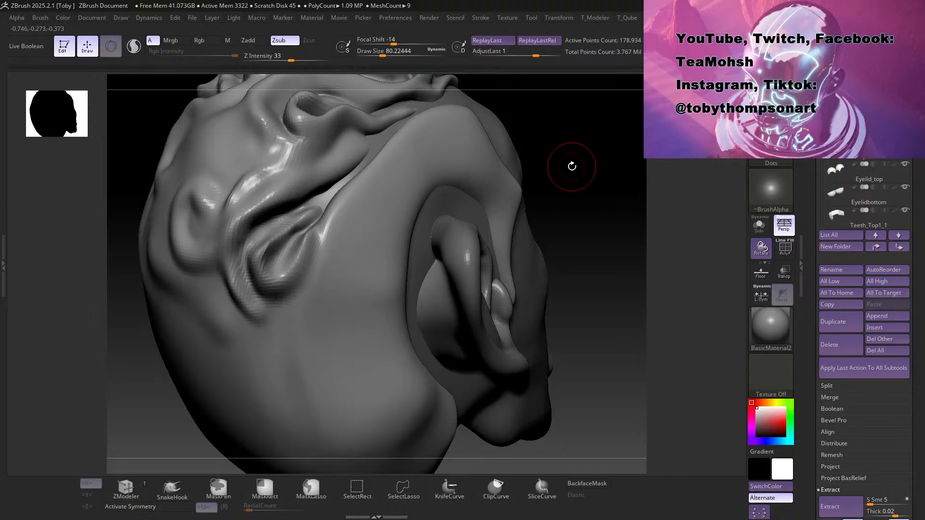
Step: Thicken the upper edge of the small curl behind the ear with the Inflate brush at Z Intensity 10
{"action": "key", "text": "b"}
{"action": "key", "text": "i"}
{"action": "key", "text": "n"}
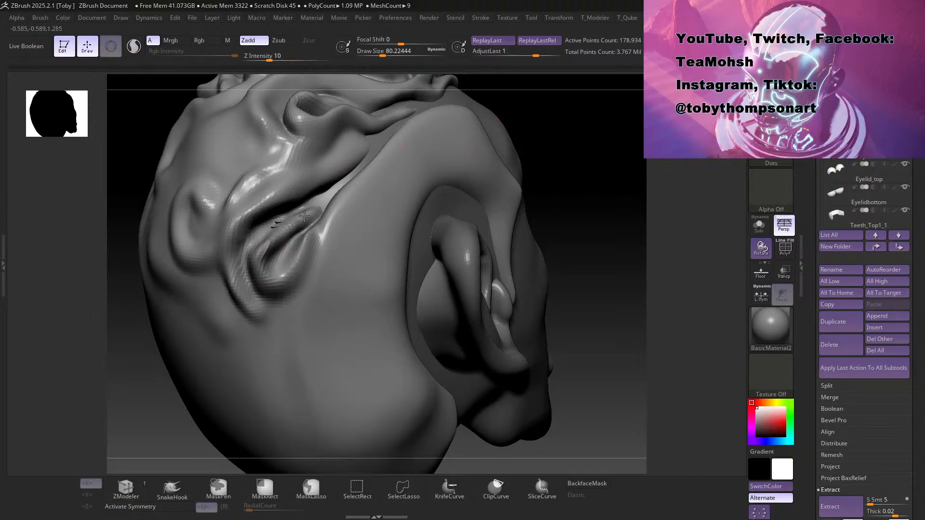
{"action": "mouse_move", "coordinate": [568, 221]}
{"action": "left_mouse_down"}
{"action": "mouse_move", "coordinate": [553, 165]}
{"action": "mouse_move", "coordinate": [508, 190]}
{"action": "mouse_move", "coordinate": [461, 193]}
{"action": "mouse_move", "coordinate": [514, 208]}
{"action": "mouse_move", "coordinate": [483, 225]}
{"action": "mouse_move", "coordinate": [460, 202]}
{"action": "mouse_move", "coordinate": [477, 227]}
{"action": "mouse_move", "coordinate": [462, 202]}
{"action": "mouse_move", "coordinate": [483, 218]}
{"action": "mouse_move", "coordinate": [477, 266]}
{"action": "mouse_move", "coordinate": [445, 233]}
{"action": "mouse_move", "coordinate": [449, 213]}
{"action": "left_mouse_up"}
{"action": "mouse_move", "coordinate": [527, 251]}
{"action": "left_mouse_down"}
{"action": "mouse_move", "coordinate": [492, 258]}
{"action": "mouse_move", "coordinate": [502, 248]}
{"action": "mouse_move", "coordinate": [520, 286]}
{"action": "left_mouse_up"}
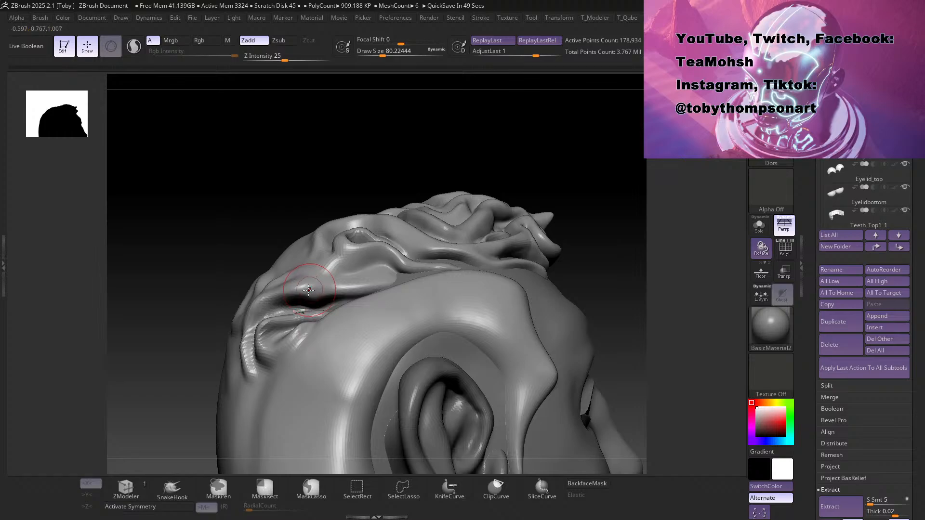
Step: Smooth the strand and deep groove above the small curl behind the ear, and undo the last smoothing stroke
{"action": "mouse_move", "coordinate": [509, 165]}
{"action": "left_mouse_down"}
{"action": "mouse_move", "coordinate": [509, 183]}
{"action": "mouse_move", "coordinate": [459, 201]}
{"action": "left_mouse_up"}
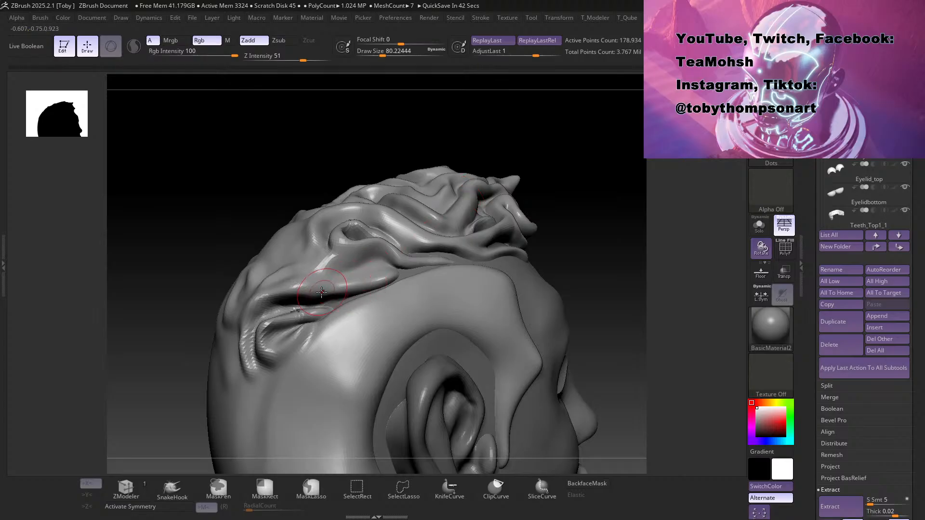
{"action": "left_click_drag", "start_coordinate": [342, 289], "coordinate": [355, 288], "text": "shift"}
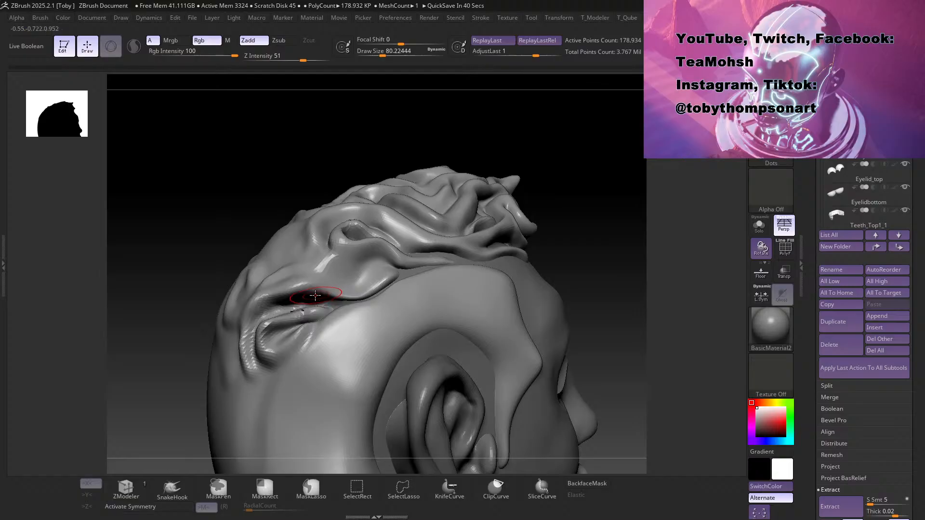
{"action": "left_click_drag", "start_coordinate": [282, 288], "coordinate": [266, 302], "text": "shift"}
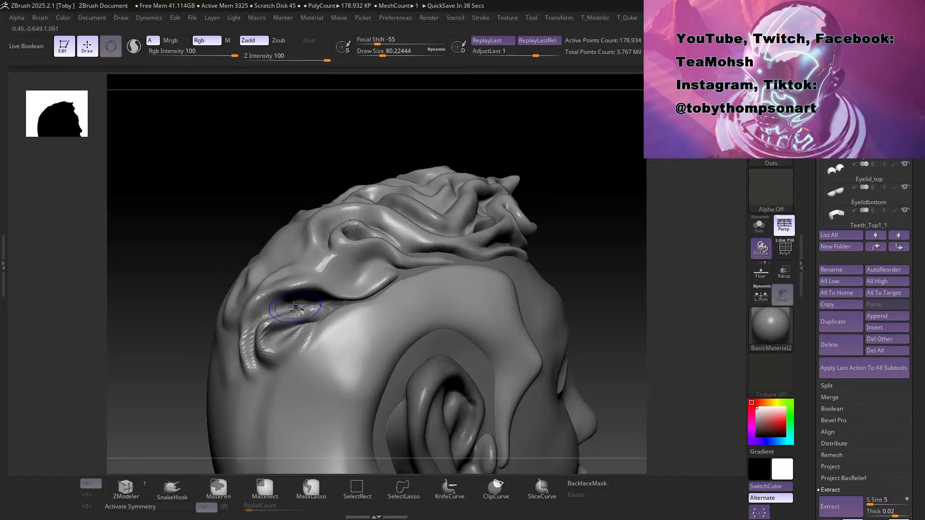
{"action": "key", "text": "ctrl+z"}
Step: Inflate the small curl behind the ear and the pointed strand above it at Z Intensity 10, drawing out the strand's tip
{"action": "mouse_move", "coordinate": [516, 159]}
{"action": "left_mouse_down"}
{"action": "mouse_move", "coordinate": [541, 165]}
{"action": "mouse_move", "coordinate": [515, 160]}
{"action": "left_mouse_up"}
{"action": "key", "text": "2"}
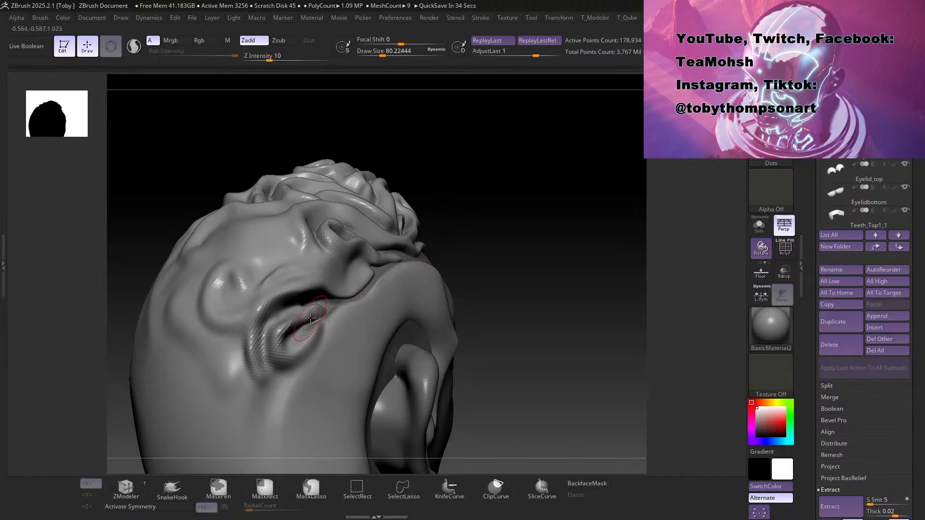
{"action": "mouse_move", "coordinate": [576, 251]}
{"action": "left_mouse_down"}
{"action": "mouse_move", "coordinate": [531, 241]}
{"action": "mouse_move", "coordinate": [562, 258]}
{"action": "mouse_move", "coordinate": [537, 251]}
{"action": "mouse_move", "coordinate": [562, 271]}
{"action": "mouse_move", "coordinate": [495, 259]}
{"action": "left_mouse_up"}
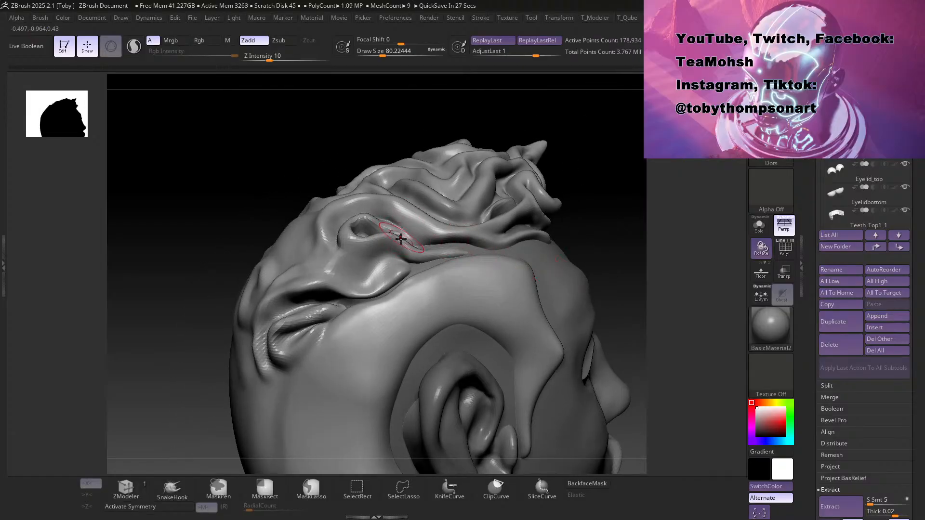
{"action": "left_click_drag", "start_coordinate": [404, 269], "coordinate": [376, 283]}
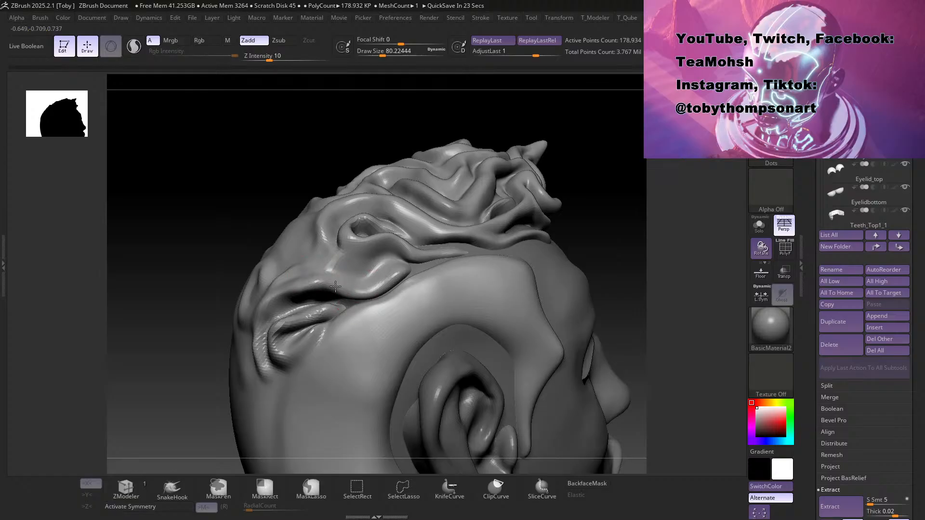
{"action": "left_click_drag", "start_coordinate": [382, 279], "coordinate": [413, 270]}
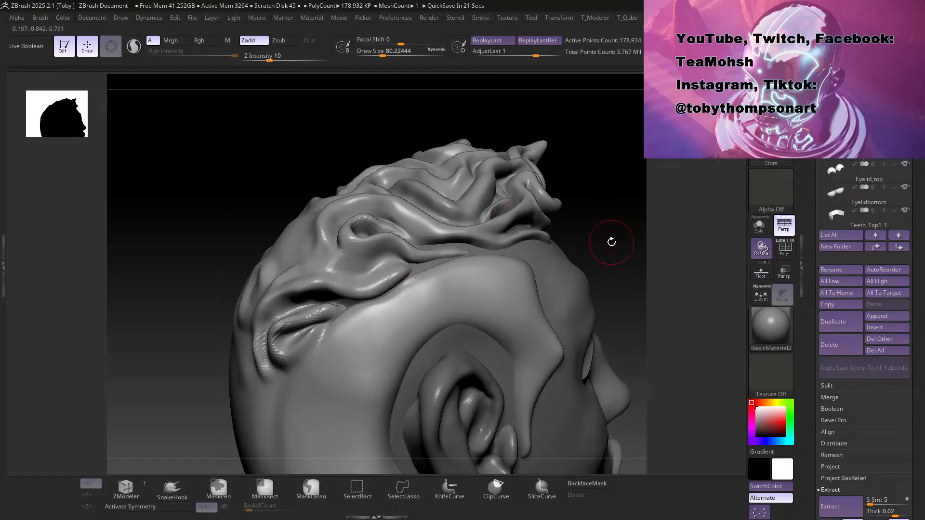
{"action": "key", "text": "shift"}
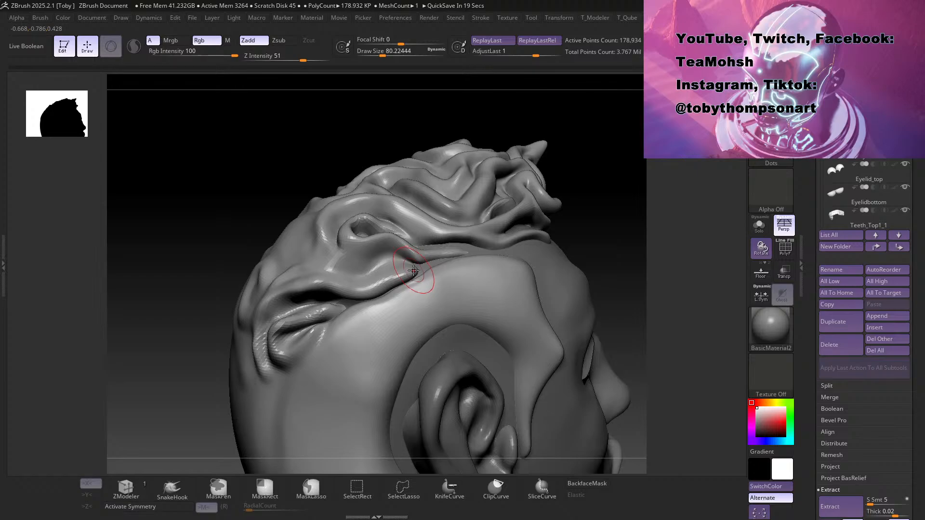
Step: Cut sharper grooves around the pointed strand and beneath the looped curl with the Dam Standard brush at Z Intensity 33
{"action": "mouse_move", "coordinate": [577, 215]}
{"action": "left_mouse_down"}
{"action": "mouse_move", "coordinate": [603, 250]}
{"action": "mouse_move", "coordinate": [432, 267]}
{"action": "mouse_move", "coordinate": [440, 259]}
{"action": "mouse_move", "coordinate": [411, 289]}
{"action": "mouse_move", "coordinate": [424, 274]}
{"action": "left_mouse_up"}
{"action": "mouse_move", "coordinate": [611, 226]}
{"action": "left_mouse_down"}
{"action": "mouse_move", "coordinate": [597, 200]}
{"action": "mouse_move", "coordinate": [597, 208]}
{"action": "left_mouse_up"}
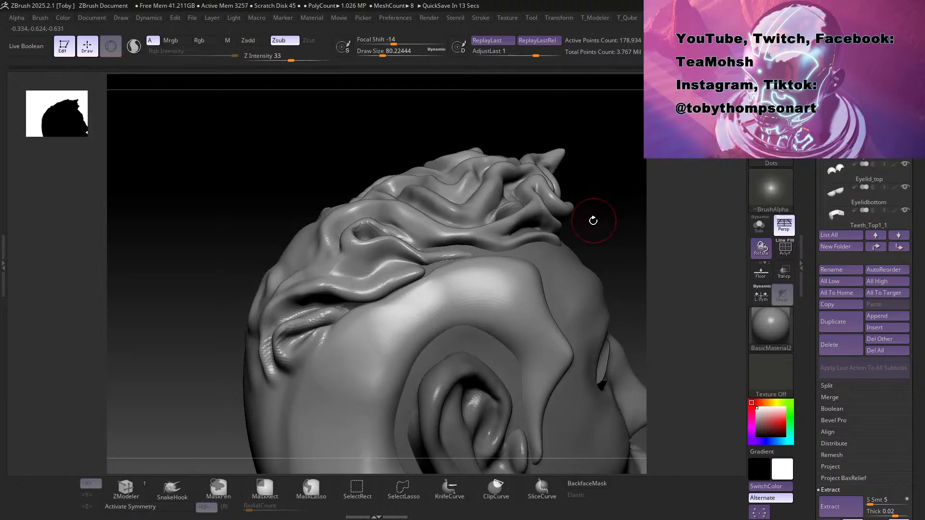
{"action": "left_click_drag", "start_coordinate": [425, 267], "coordinate": [404, 260]}
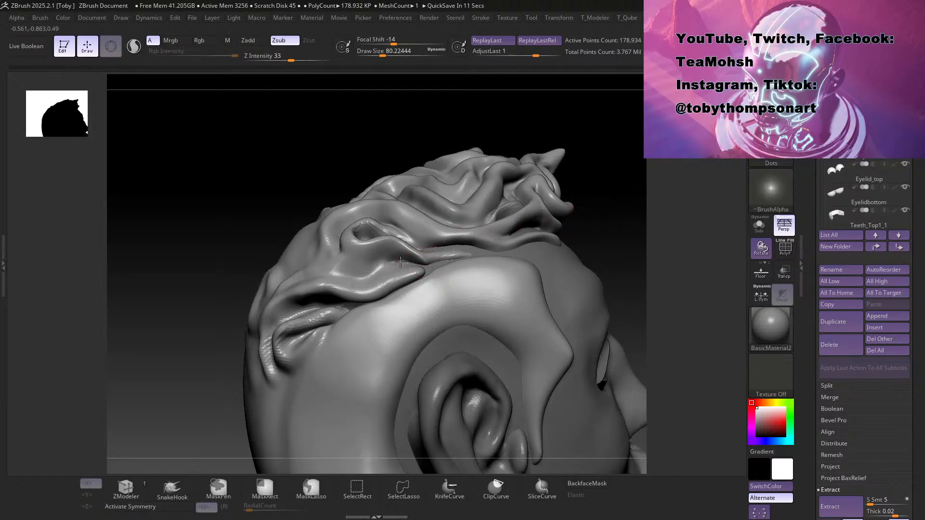
{"action": "left_click_drag", "start_coordinate": [391, 265], "coordinate": [396, 264]}
{"action": "mouse_move", "coordinate": [578, 183]}
{"action": "left_mouse_down"}
{"action": "mouse_move", "coordinate": [611, 205]}
{"action": "mouse_move", "coordinate": [582, 214]}
{"action": "left_mouse_up"}
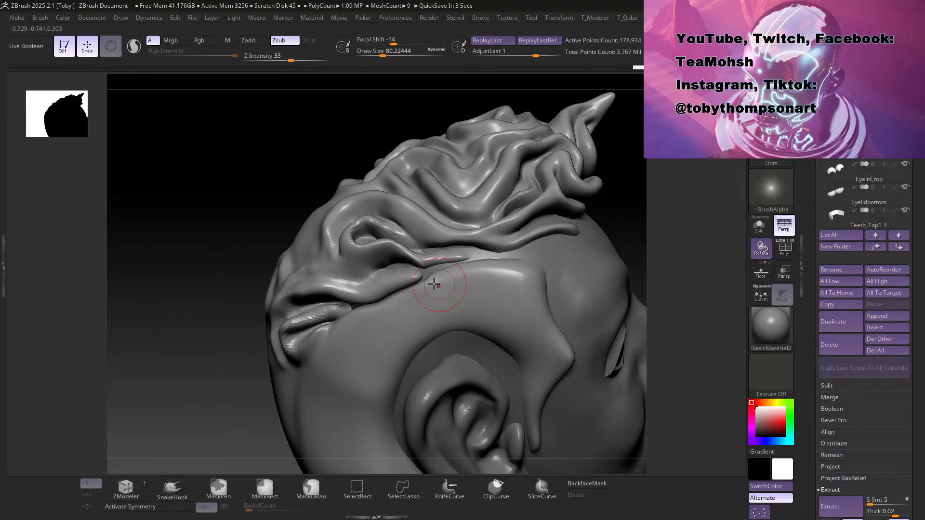
{"action": "left_click_drag", "start_coordinate": [333, 233], "coordinate": [357, 271]}
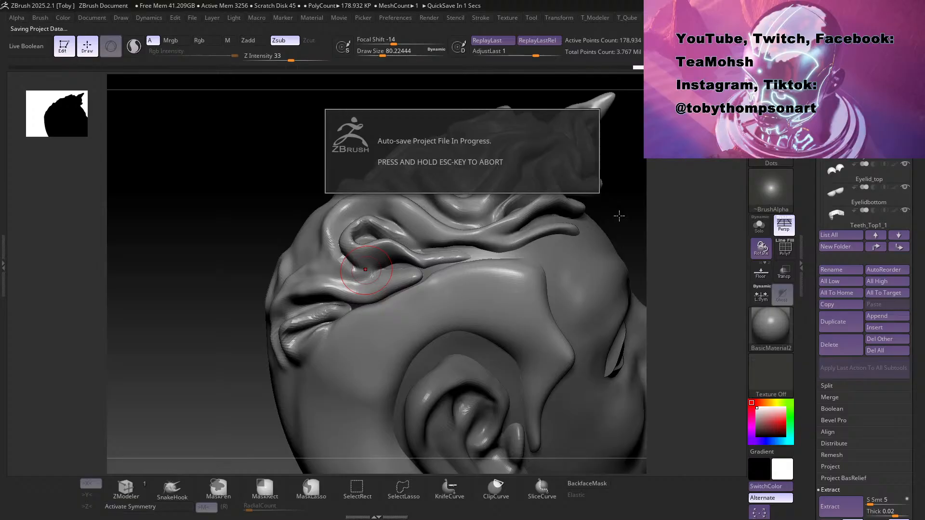
{"action": "left_click_drag", "start_coordinate": [605, 192], "coordinate": [615, 190]}
{"action": "mouse_move", "coordinate": [361, 260]}
{"action": "left_mouse_down"}
{"action": "mouse_move", "coordinate": [384, 265]}
{"action": "mouse_move", "coordinate": [342, 255]}
{"action": "mouse_move", "coordinate": [339, 246]}
{"action": "left_mouse_up"}
{"action": "mouse_move", "coordinate": [392, 268]}
{"action": "left_mouse_down"}
{"action": "mouse_move", "coordinate": [352, 256]}
{"action": "mouse_move", "coordinate": [359, 226]}
{"action": "left_mouse_up"}
Step: Build up a raised strand around the looped curl with the Standard brush at draw size about 44
{"action": "key", "text": "b"}
{"action": "key", "text": "s"}
{"action": "key", "text": "t"}
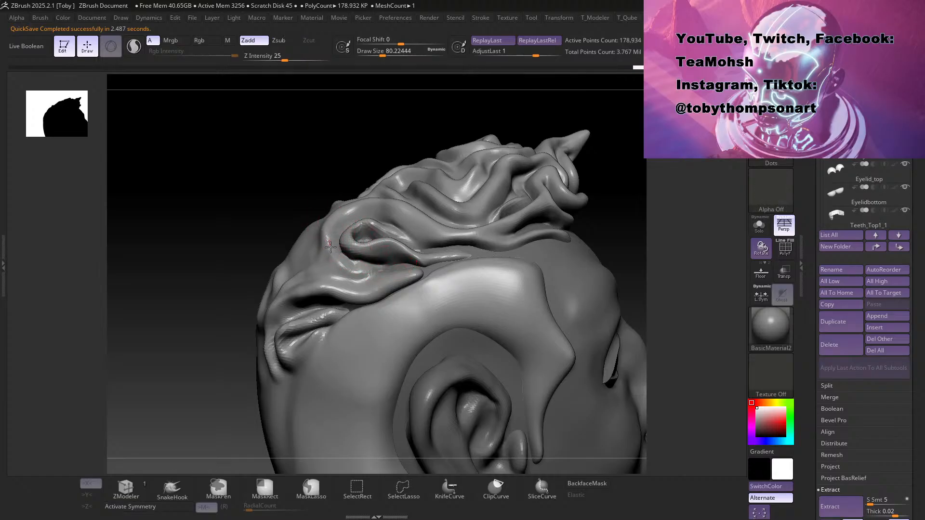
{"action": "key", "text": "s"}
{"action": "left_click_drag", "start_coordinate": [362, 269], "coordinate": [355, 271]}
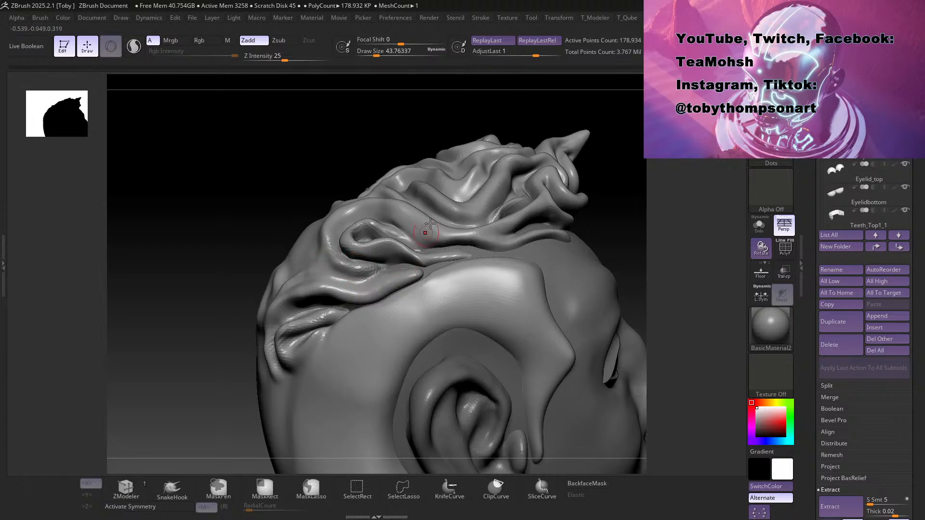
{"action": "left_click_drag", "start_coordinate": [597, 202], "coordinate": [615, 234]}
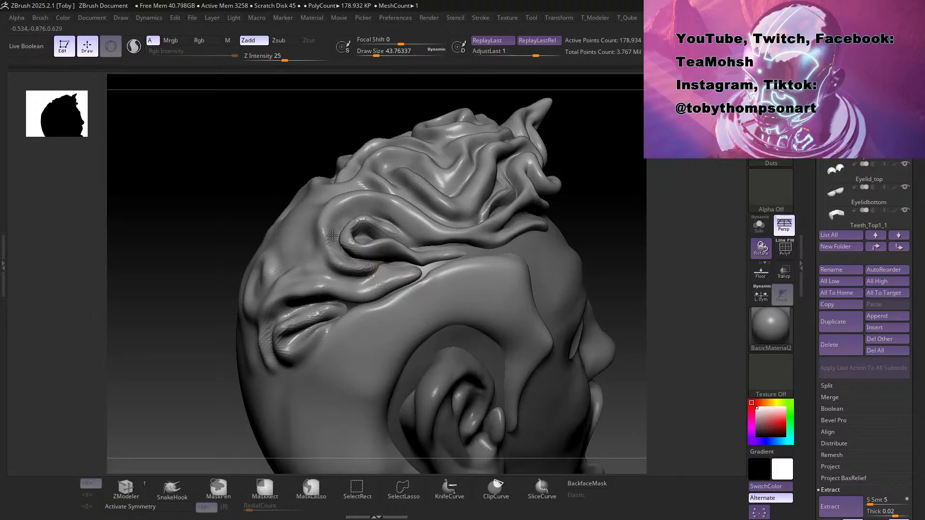
Step: Try to subdivide the hair mesh and switch it up to its higher subdivision levels
{"action": "key", "text": "ctrl+d"}
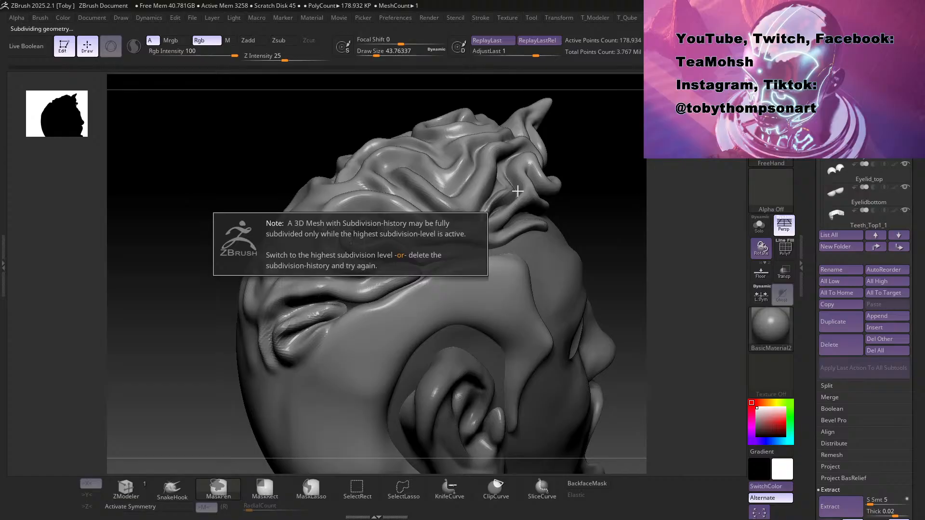
{"action": "left_click", "coordinate": [592, 185]}
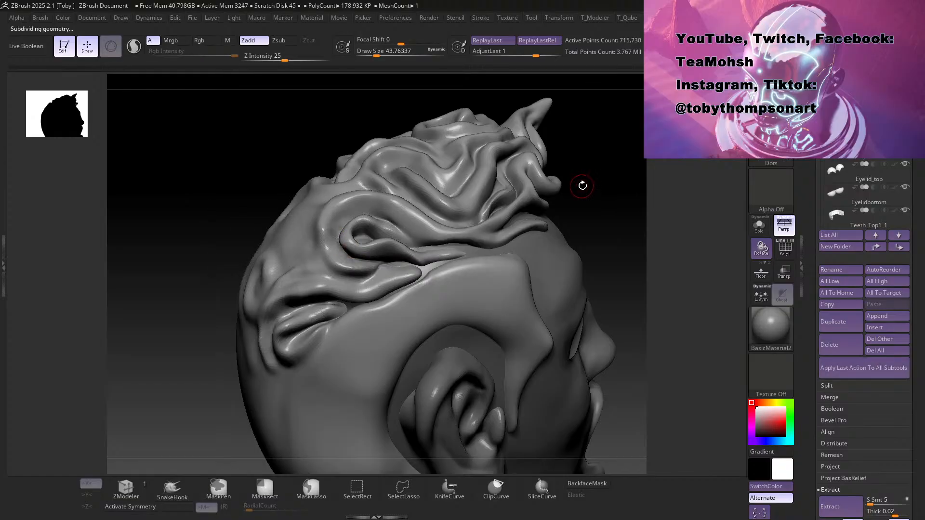
{"action": "mouse_move", "coordinate": [589, 190]}
{"action": "left_mouse_down"}
{"action": "mouse_move", "coordinate": [582, 180]}
{"action": "mouse_move", "coordinate": [583, 208]}
{"action": "mouse_move", "coordinate": [602, 188]}
{"action": "mouse_move", "coordinate": [607, 200]}
{"action": "mouse_move", "coordinate": [482, 222]}
{"action": "left_mouse_up"}
Step: Set the draw size to about 46, extend the ridge below the looped curl, and smooth it toward the pointed strand's tip
{"action": "key", "text": "s"}
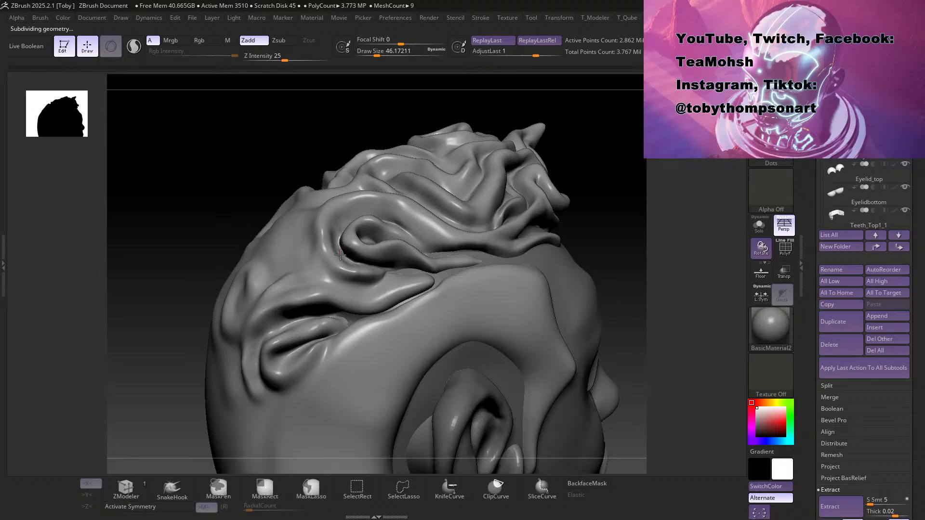
{"action": "left_click_drag", "start_coordinate": [590, 224], "coordinate": [502, 254]}
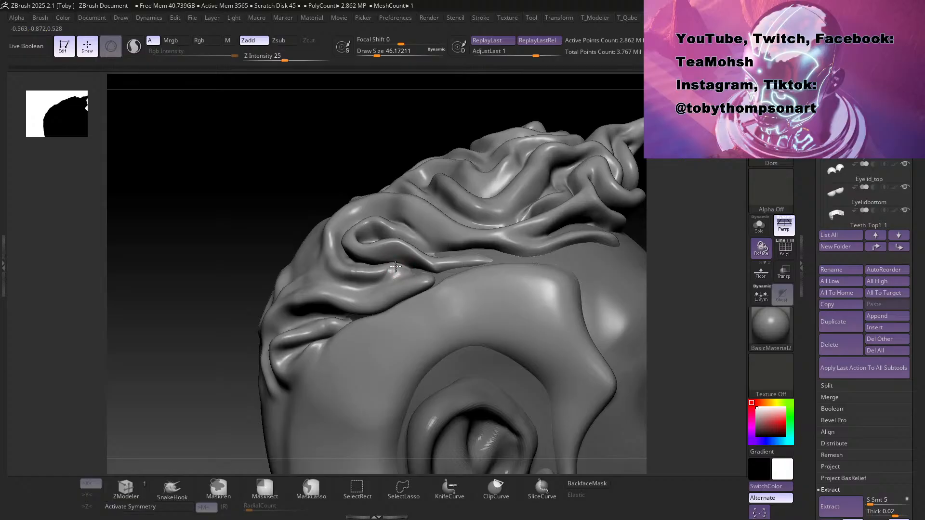
{"action": "left_click_drag", "start_coordinate": [395, 264], "coordinate": [376, 262], "text": "shift"}
{"action": "left_click_drag", "start_coordinate": [415, 140], "coordinate": [361, 140], "text": "alt"}
{"action": "mouse_move", "coordinate": [359, 273]}
{"action": "left_mouse_down"}
{"action": "mouse_move", "coordinate": [412, 270]}
{"action": "mouse_move", "coordinate": [386, 268]}
{"action": "mouse_move", "coordinate": [366, 284]}
{"action": "mouse_move", "coordinate": [395, 278]}
{"action": "mouse_move", "coordinate": [347, 297]}
{"action": "mouse_move", "coordinate": [433, 284]}
{"action": "mouse_move", "coordinate": [328, 299]}
{"action": "mouse_move", "coordinate": [362, 306]}
{"action": "mouse_move", "coordinate": [410, 267]}
{"action": "left_mouse_up"}
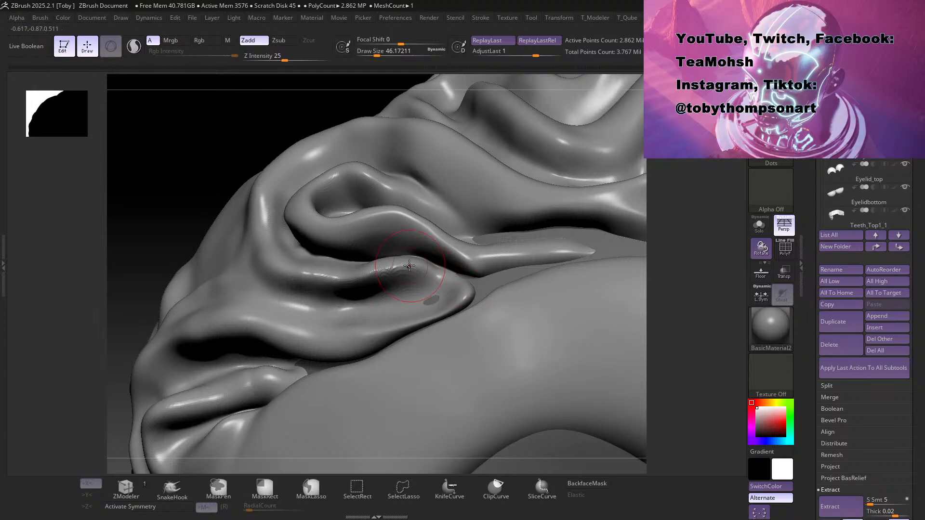
{"action": "key", "text": "shift"}
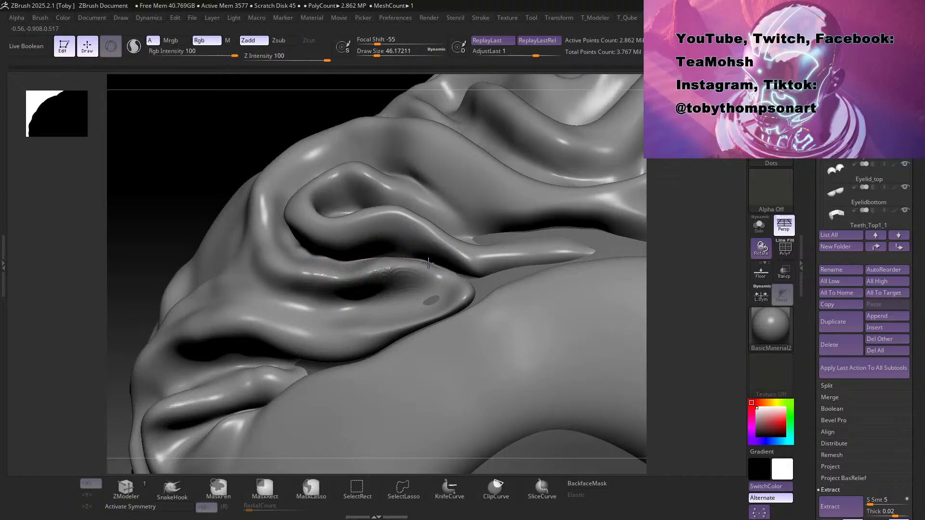
{"action": "mouse_move", "coordinate": [456, 274]}
{"action": "left_mouse_down", "text": "shift"}
{"action": "mouse_move", "coordinate": [385, 289]}
{"action": "mouse_move", "coordinate": [477, 306]}
{"action": "left_mouse_up", "text": "shift"}
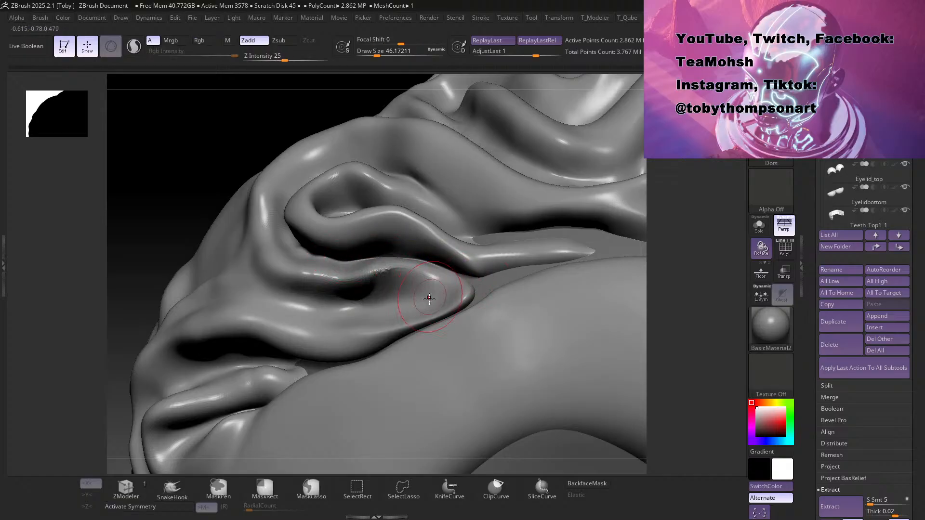
Step: Carve a deep groove between the ridge below the looped curl and the pointed strand with the Dam Standard brush at Z Intensity 33
{"action": "key", "text": "b"}
{"action": "key", "text": "d"}
{"action": "key", "text": "s"}
{"action": "mouse_move", "coordinate": [440, 269]}
{"action": "left_mouse_down"}
{"action": "mouse_move", "coordinate": [474, 289]}
{"action": "mouse_move", "coordinate": [337, 311]}
{"action": "mouse_move", "coordinate": [385, 303]}
{"action": "mouse_move", "coordinate": [369, 311]}
{"action": "mouse_move", "coordinate": [310, 305]}
{"action": "left_mouse_up"}
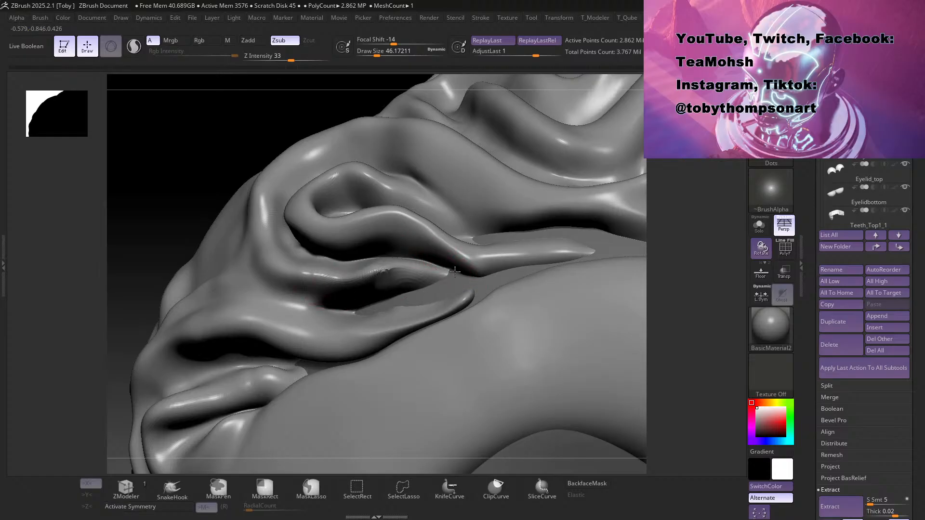
Step: Pull the end of the ridge below the looped curl slightly outward with the Move brush
{"action": "key", "text": "b"}
{"action": "key", "text": "m"}
{"action": "key", "text": "v"}
{"action": "mouse_move", "coordinate": [394, 274]}
{"action": "left_mouse_down"}
{"action": "mouse_move", "coordinate": [349, 274]}
{"action": "mouse_move", "coordinate": [400, 269]}
{"action": "left_mouse_up"}
Step: Reshape the pointed strand's tip and sharpen the crease along its lower edge, at draw size about 46
{"action": "key", "text": "b"}
{"action": "key", "text": "d"}
{"action": "key", "text": "s"}
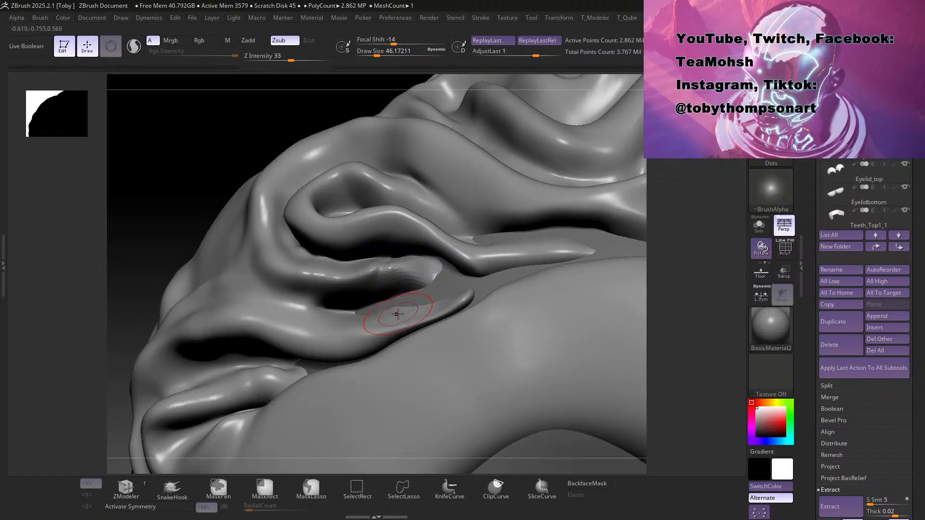
{"action": "key", "text": "b"}
{"action": "key", "text": "s"}
{"action": "key", "text": "t"}
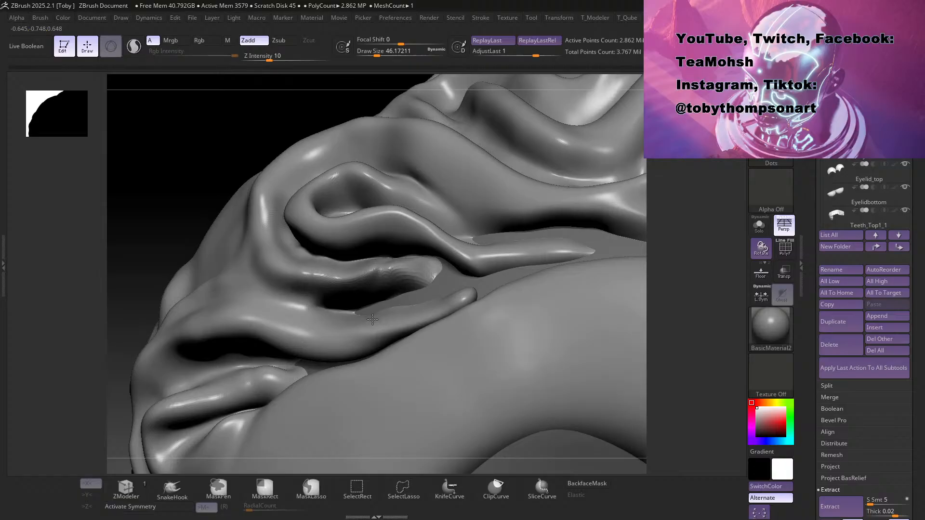
{"action": "left_click_drag", "start_coordinate": [132, 180], "coordinate": [178, 191]}
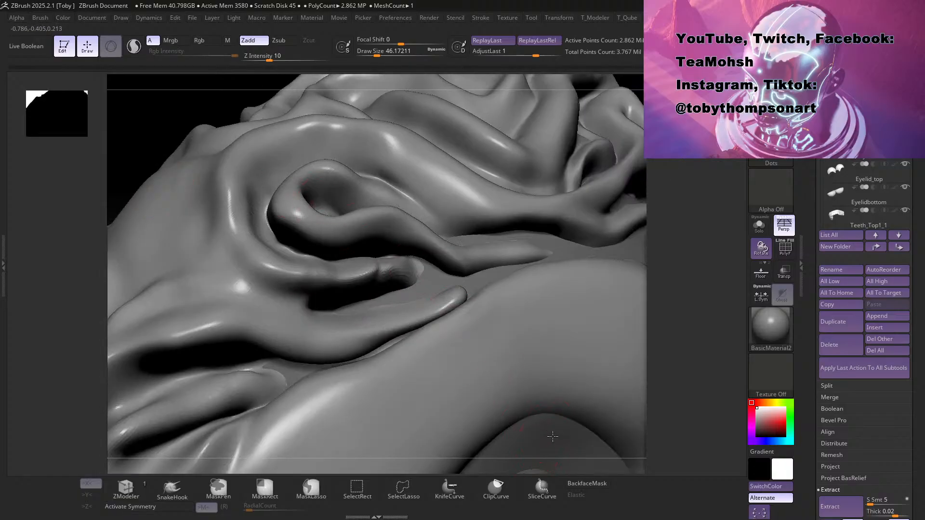
{"action": "key", "text": "shift"}
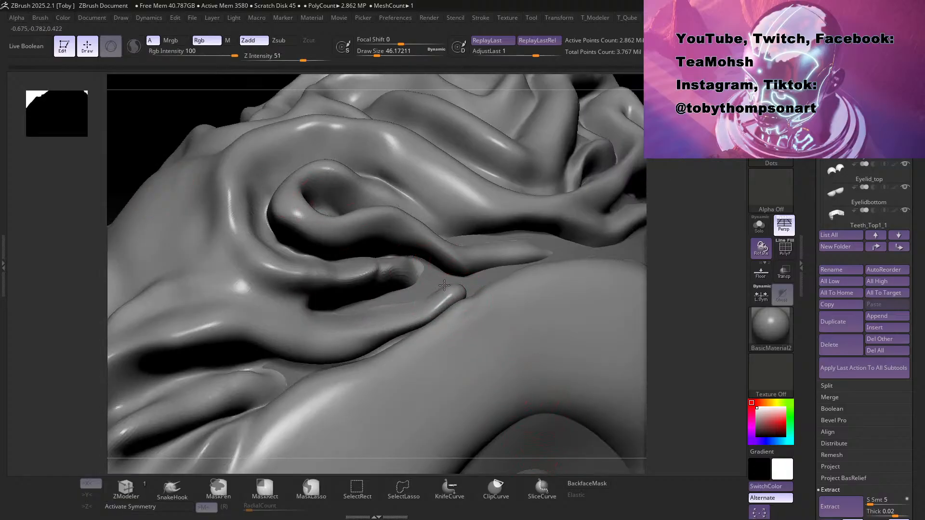
{"action": "left_click_drag", "start_coordinate": [453, 289], "coordinate": [424, 319], "text": "shift"}
{"action": "left_click_drag", "start_coordinate": [444, 278], "coordinate": [426, 312], "text": "shift"}
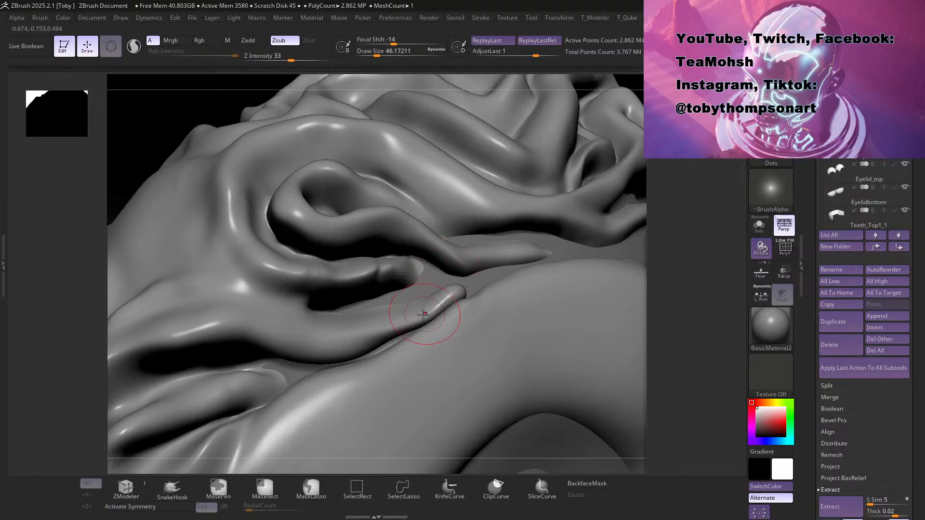
{"action": "key", "text": "shift"}
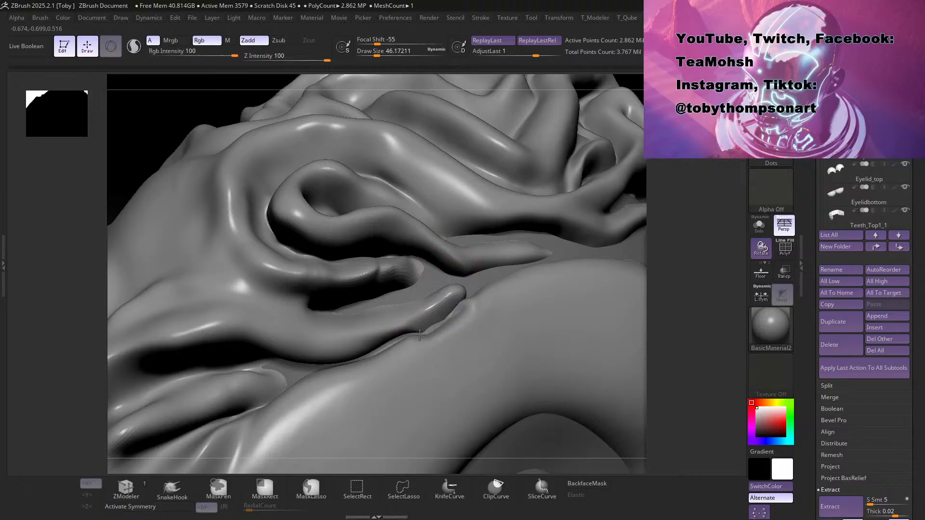
Step: Smooth the pointed strand's upper surface near its tip and the ridge directly above it
{"action": "key", "text": "ctrl"}
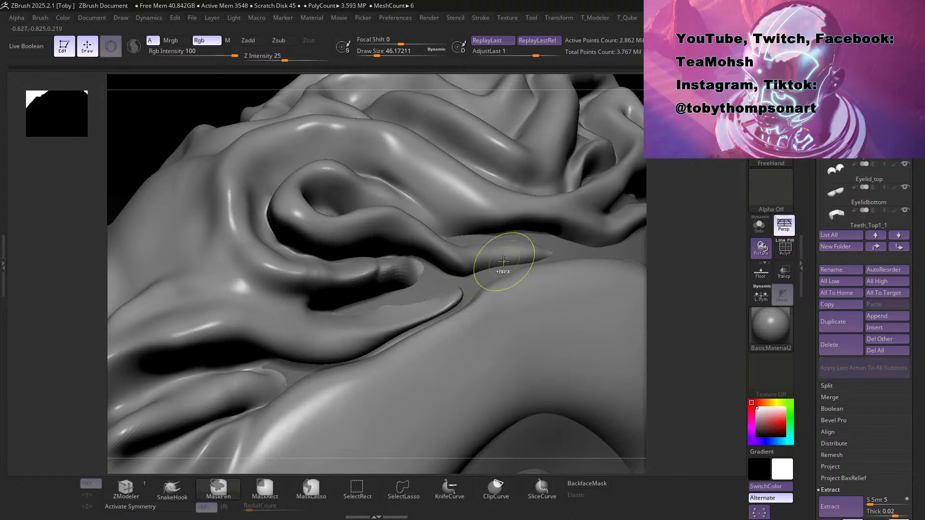
{"action": "key", "text": "ctrl"}
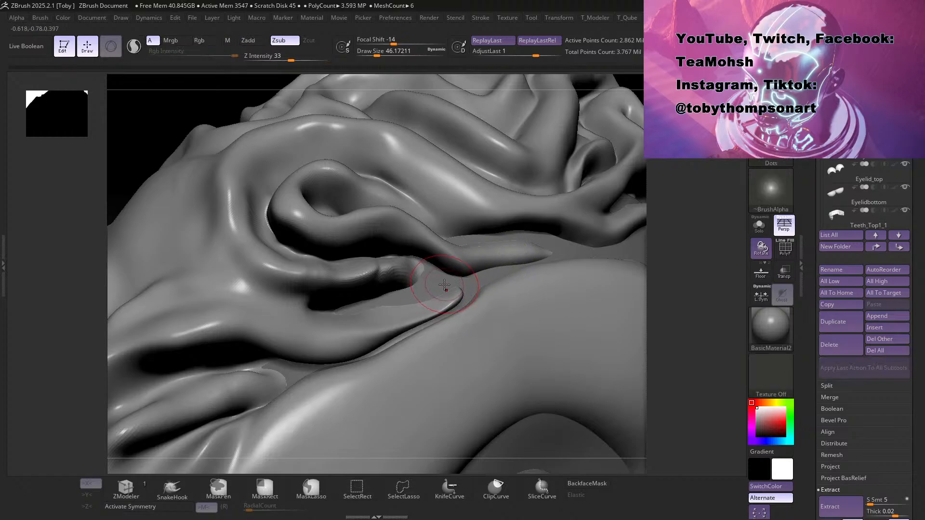
{"action": "key", "text": "ctrl"}
{"action": "mouse_move", "coordinate": [403, 306]}
{"action": "left_mouse_down", "text": "shift"}
{"action": "mouse_move", "coordinate": [452, 293]}
{"action": "mouse_move", "coordinate": [386, 314]}
{"action": "left_mouse_up", "text": "shift"}
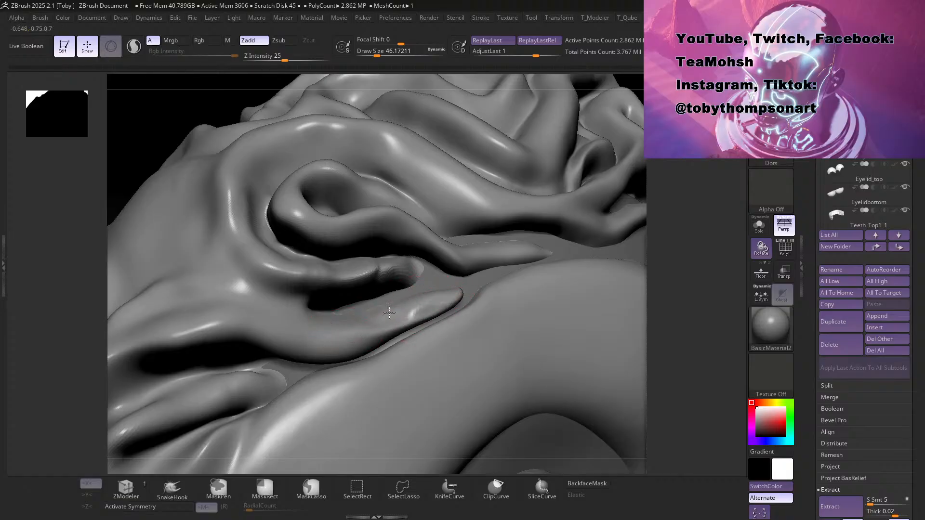
{"action": "left_click_drag", "start_coordinate": [400, 276], "coordinate": [329, 275], "text": "shift"}
{"action": "left_click_drag", "start_coordinate": [392, 275], "coordinate": [365, 275], "text": "shift"}
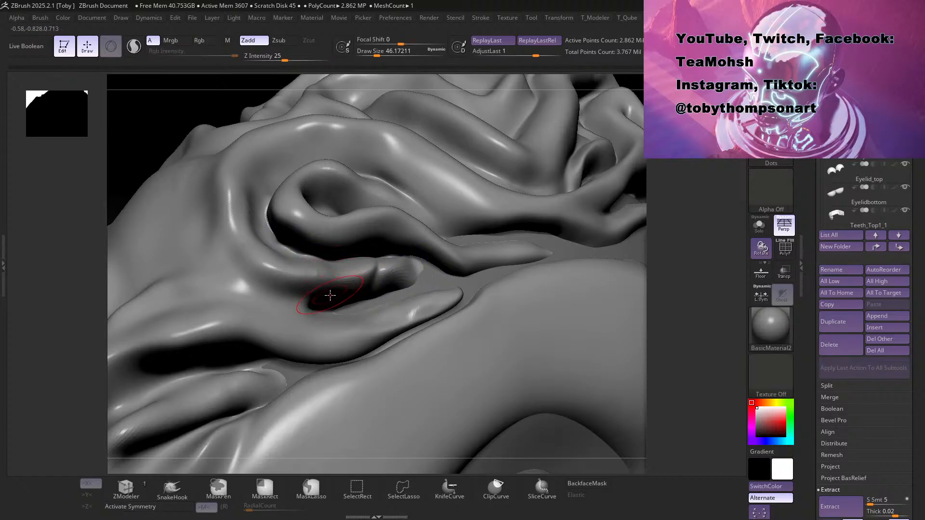
Step: Cut a groove along the outer edge of the strand wrapping around the looped curl with the Dam Standard brush
{"action": "key", "text": "b"}
{"action": "key", "text": "d"}
{"action": "key", "text": "s"}
{"action": "mouse_move", "coordinate": [320, 295]}
{"action": "left_mouse_down"}
{"action": "mouse_move", "coordinate": [284, 298]}
{"action": "mouse_move", "coordinate": [224, 260]}
{"action": "left_mouse_up"}
{"action": "mouse_move", "coordinate": [263, 293]}
{"action": "left_mouse_down"}
{"action": "mouse_move", "coordinate": [216, 210]}
{"action": "mouse_move", "coordinate": [221, 238]}
{"action": "mouse_move", "coordinate": [205, 237]}
{"action": "mouse_move", "coordinate": [202, 212]}
{"action": "left_mouse_up"}
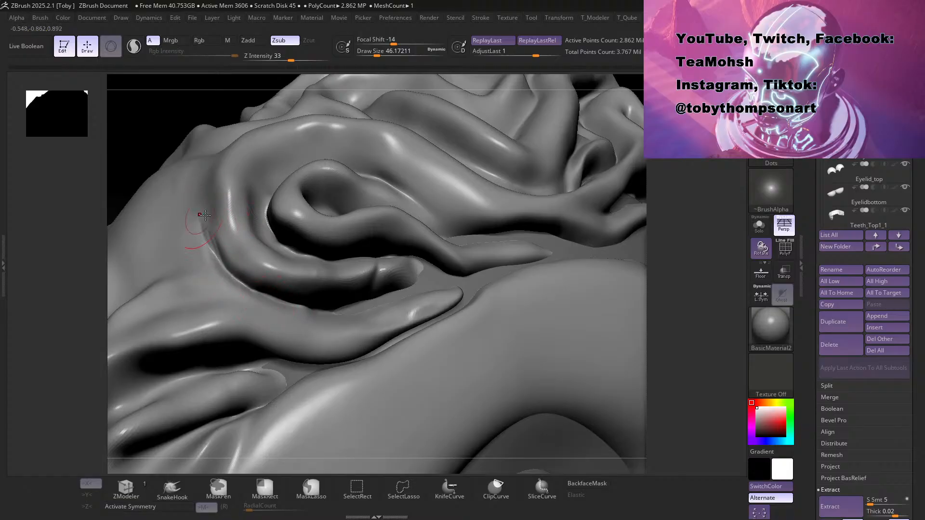
Step: Refine and smooth the blunt end of the strand below the looped curl, undoing the unwanted last strokes
{"action": "mouse_move", "coordinate": [675, 320]}
{"action": "left_mouse_down", "text": "alt"}
{"action": "mouse_move", "coordinate": [658, 267]}
{"action": "mouse_move", "coordinate": [566, 268]}
{"action": "mouse_move", "coordinate": [579, 267]}
{"action": "left_mouse_up", "text": "alt"}
{"action": "mouse_move", "coordinate": [311, 273]}
{"action": "left_mouse_down"}
{"action": "mouse_move", "coordinate": [336, 260]}
{"action": "mouse_move", "coordinate": [272, 275]}
{"action": "left_mouse_up"}
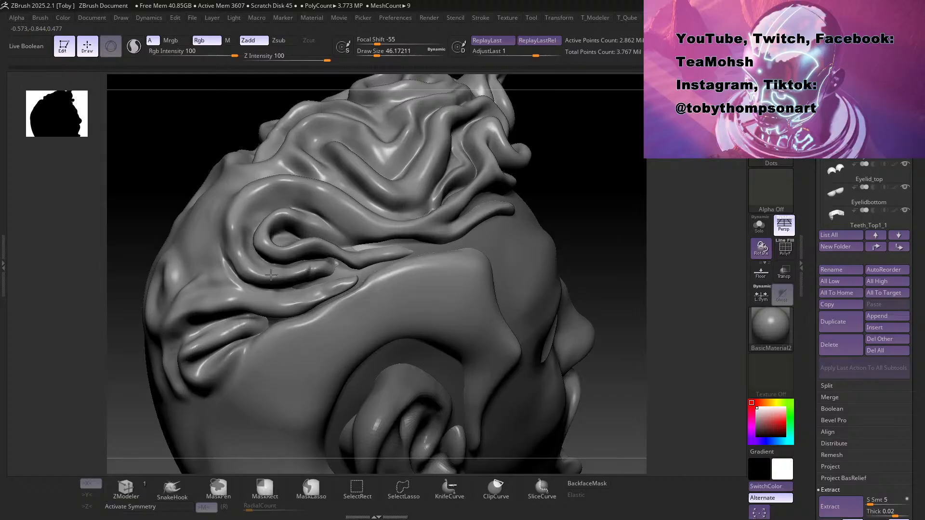
{"action": "left_click_drag", "start_coordinate": [335, 262], "coordinate": [307, 266]}
{"action": "key", "text": "shift"}
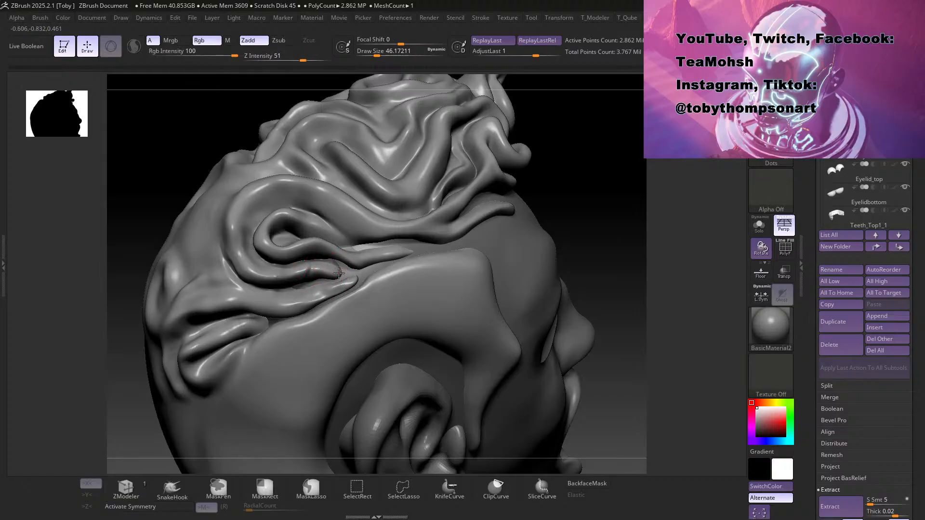
{"action": "left_click_drag", "start_coordinate": [335, 266], "coordinate": [330, 258], "text": "shift"}
{"action": "key", "text": "ctrl+z"}
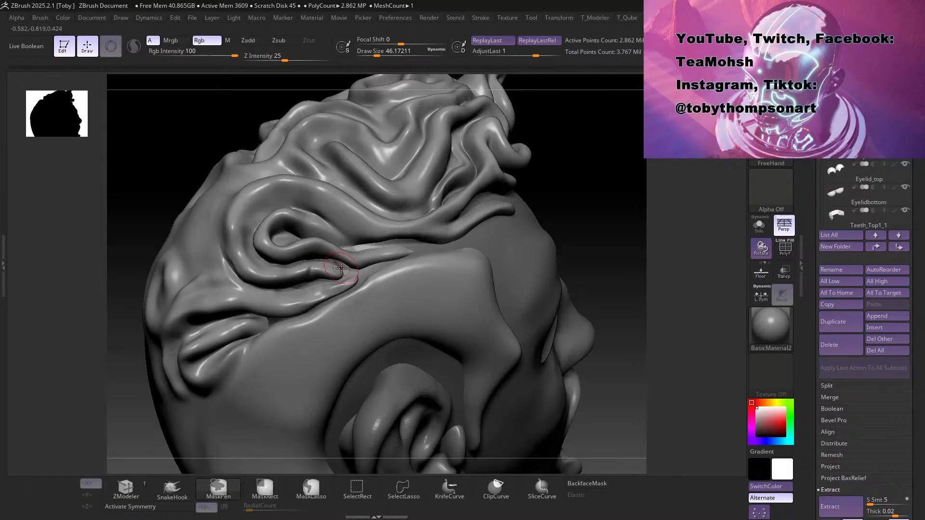
{"action": "key", "text": "ctrl+z"}
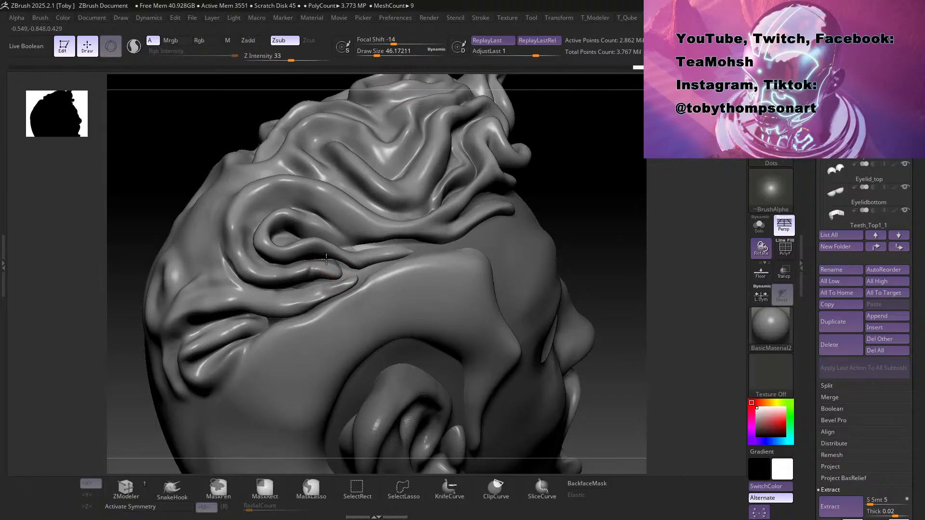
{"action": "key", "text": "shift"}
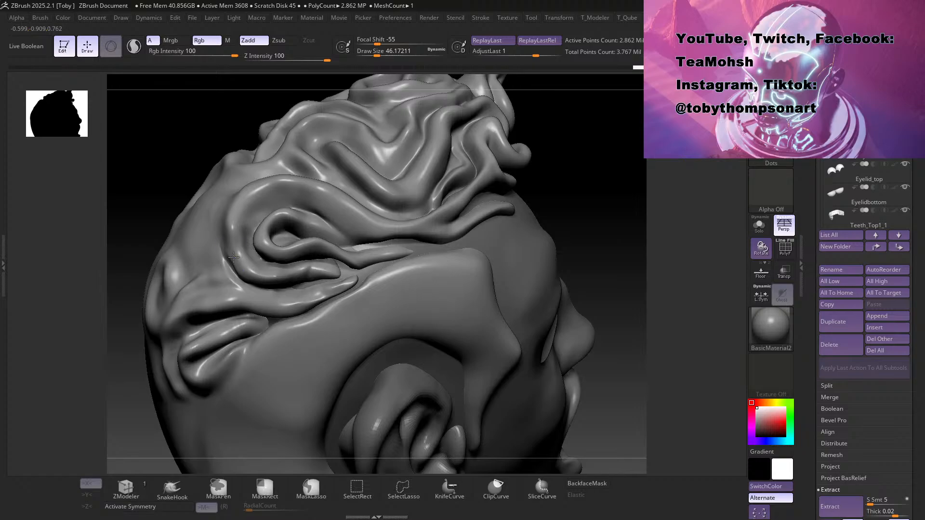
Step: Reshape the end of the strand below the looped curl with the Move brush and smooth along its ridge
{"action": "key", "text": "b"}
{"action": "key", "text": "m"}
{"action": "key", "text": "v"}
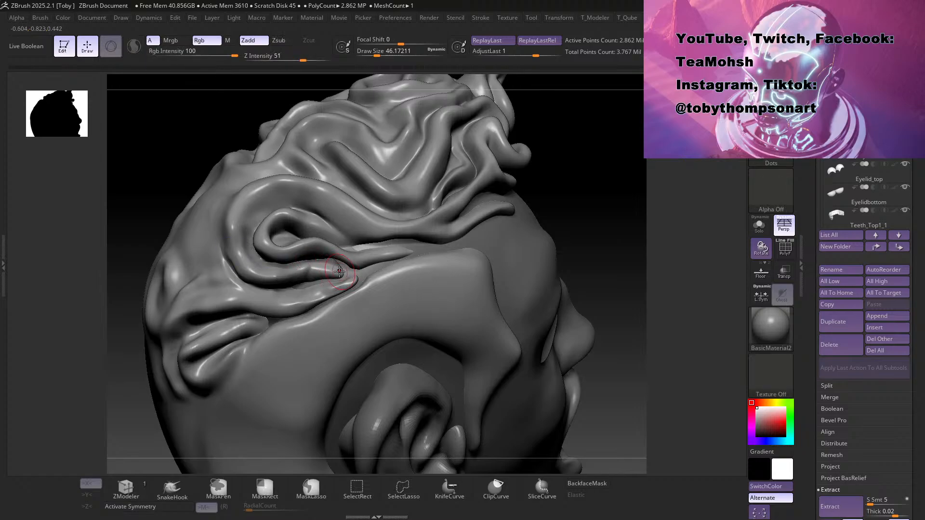
{"action": "left_click_drag", "start_coordinate": [349, 287], "coordinate": [335, 290], "text": "shift"}
{"action": "mouse_move", "coordinate": [572, 171]}
{"action": "left_mouse_down"}
{"action": "mouse_move", "coordinate": [593, 145]}
{"action": "mouse_move", "coordinate": [570, 201]}
{"action": "mouse_move", "coordinate": [542, 188]}
{"action": "mouse_move", "coordinate": [576, 226]}
{"action": "mouse_move", "coordinate": [561, 218]}
{"action": "left_mouse_up"}
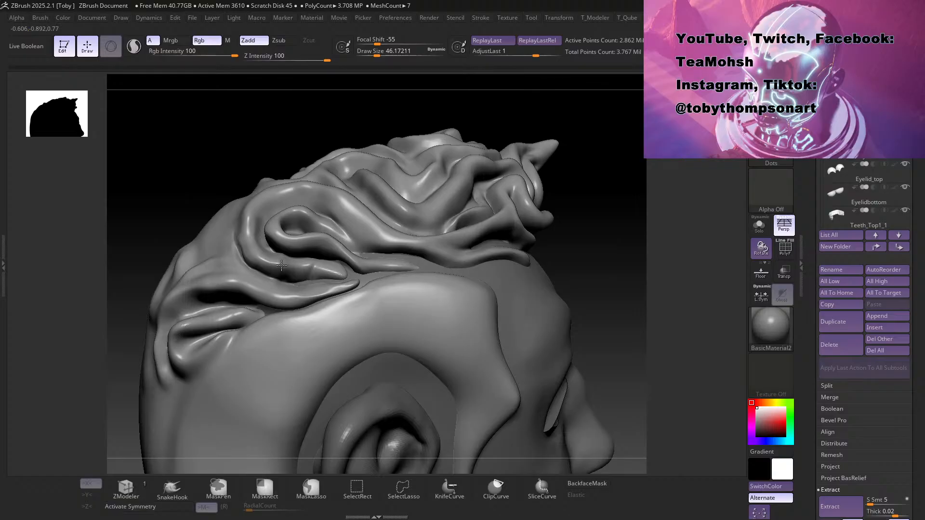
{"action": "left_click_drag", "start_coordinate": [272, 261], "coordinate": [306, 273], "text": "shift"}
Step: Undo the oversized Standard stroke, reduce the draw size to about 46, and cut a short Dam Standard groove beside the looped curl's upper strand
{"action": "mouse_move", "coordinate": [598, 221]}
{"action": "left_mouse_down"}
{"action": "mouse_move", "coordinate": [568, 244]}
{"action": "mouse_move", "coordinate": [612, 231]}
{"action": "mouse_move", "coordinate": [541, 217]}
{"action": "mouse_move", "coordinate": [511, 228]}
{"action": "mouse_move", "coordinate": [564, 241]}
{"action": "left_mouse_up"}
{"action": "mouse_move", "coordinate": [614, 194]}
{"action": "left_mouse_down"}
{"action": "mouse_move", "coordinate": [617, 204]}
{"action": "mouse_move", "coordinate": [587, 180]}
{"action": "mouse_move", "coordinate": [551, 209]}
{"action": "mouse_move", "coordinate": [514, 185]}
{"action": "mouse_move", "coordinate": [514, 212]}
{"action": "left_mouse_up"}
{"action": "key", "text": "s"}
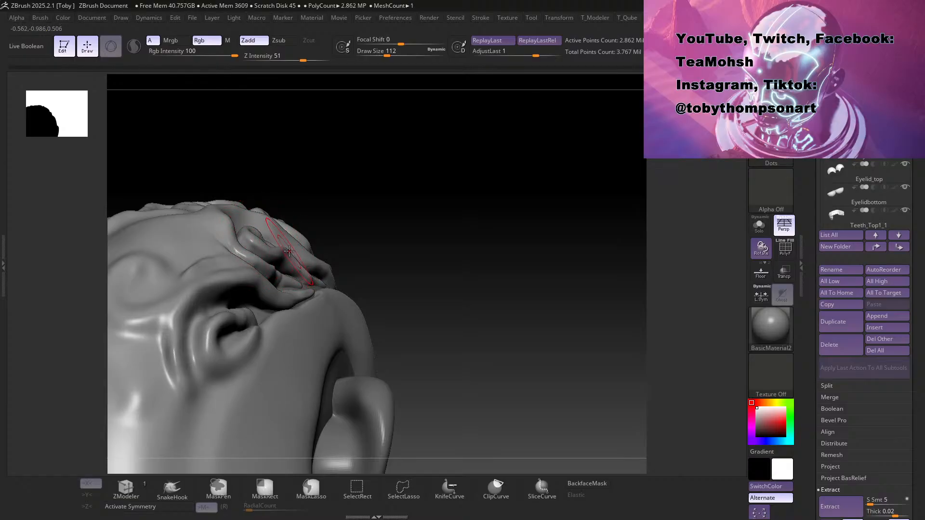
{"action": "mouse_move", "coordinate": [497, 241]}
{"action": "left_mouse_down"}
{"action": "mouse_move", "coordinate": [365, 260]}
{"action": "mouse_move", "coordinate": [381, 270]}
{"action": "left_mouse_up"}
{"action": "key", "text": "1"}
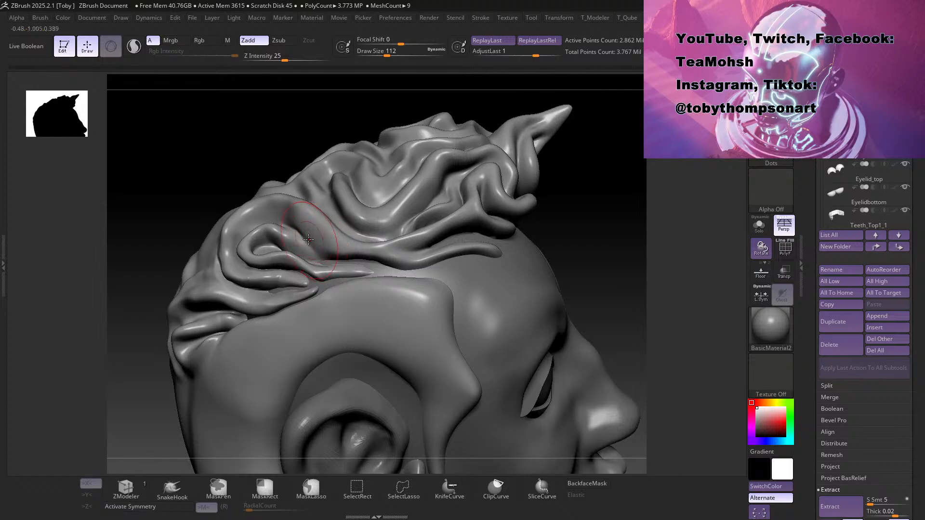
{"action": "key", "text": "ctrl+z"}
{"action": "mouse_move", "coordinate": [302, 246]}
{"action": "left_mouse_down"}
{"action": "mouse_move", "coordinate": [331, 251]}
{"action": "mouse_move", "coordinate": [312, 257]}
{"action": "left_mouse_up"}
{"action": "key", "text": "s"}
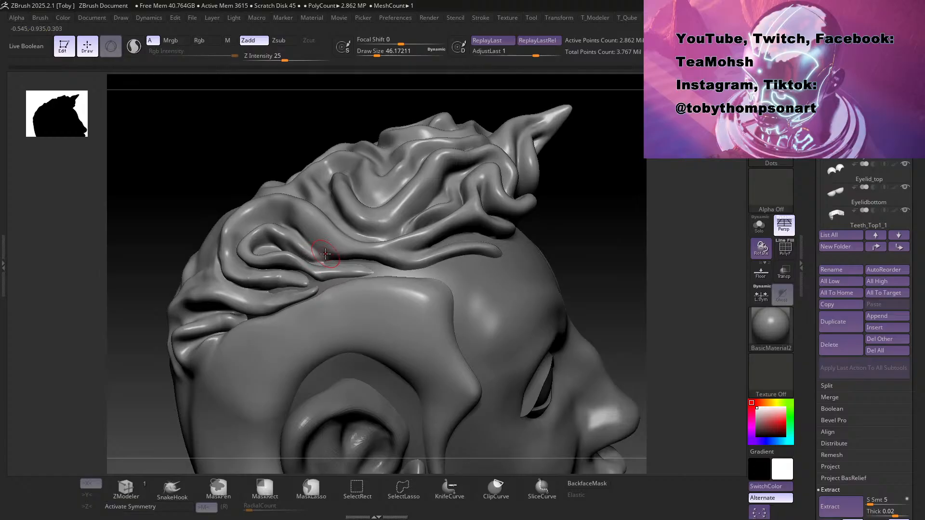
{"action": "key", "text": "2"}
{"action": "mouse_move", "coordinate": [325, 253]}
{"action": "left_mouse_down"}
{"action": "mouse_move", "coordinate": [311, 237]}
{"action": "mouse_move", "coordinate": [318, 247]}
{"action": "left_mouse_up"}
Step: Rework the groove between the looped curl and the strand arching over it with Dam Standard at draw size about 71, and smooth its outer side
{"action": "key", "text": "s"}
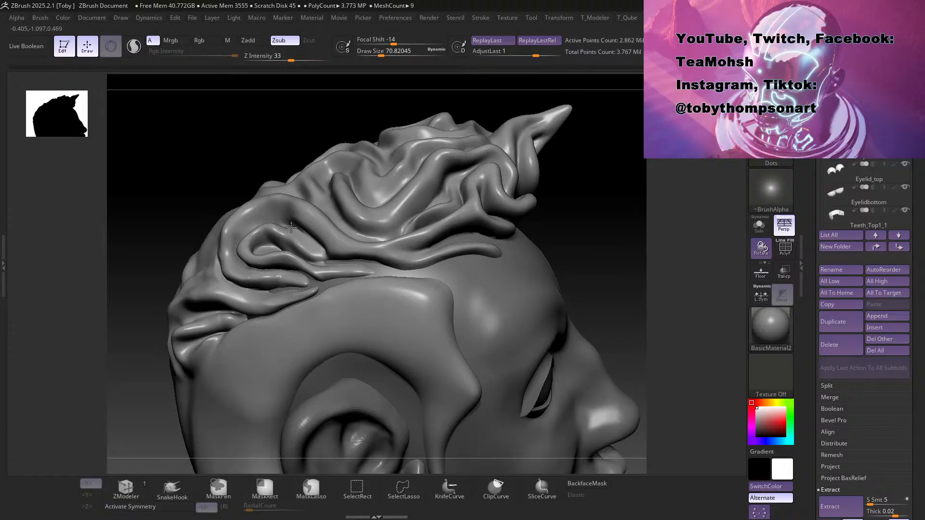
{"action": "key", "text": "1"}
{"action": "key", "text": "2"}
{"action": "right_click_drag", "start_coordinate": [280, 208], "coordinate": [295, 218]}
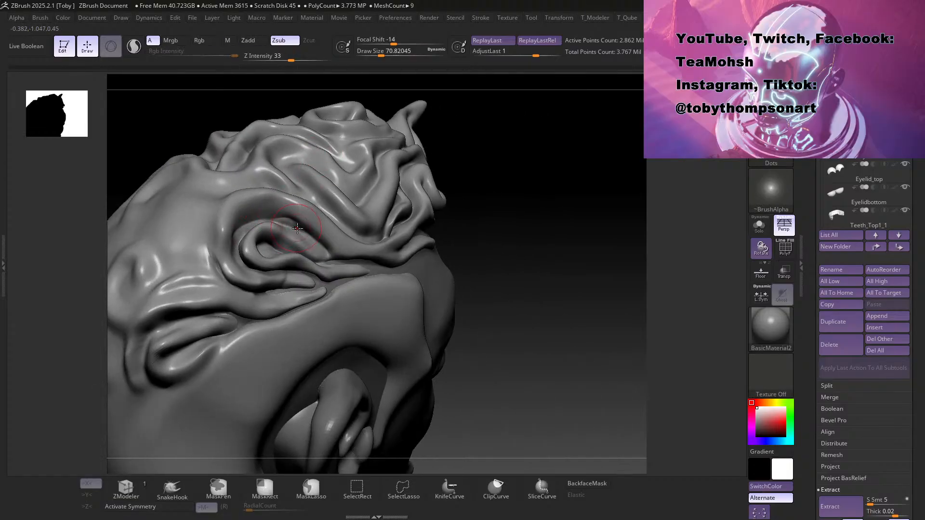
{"action": "left_click_drag", "start_coordinate": [260, 217], "coordinate": [319, 236]}
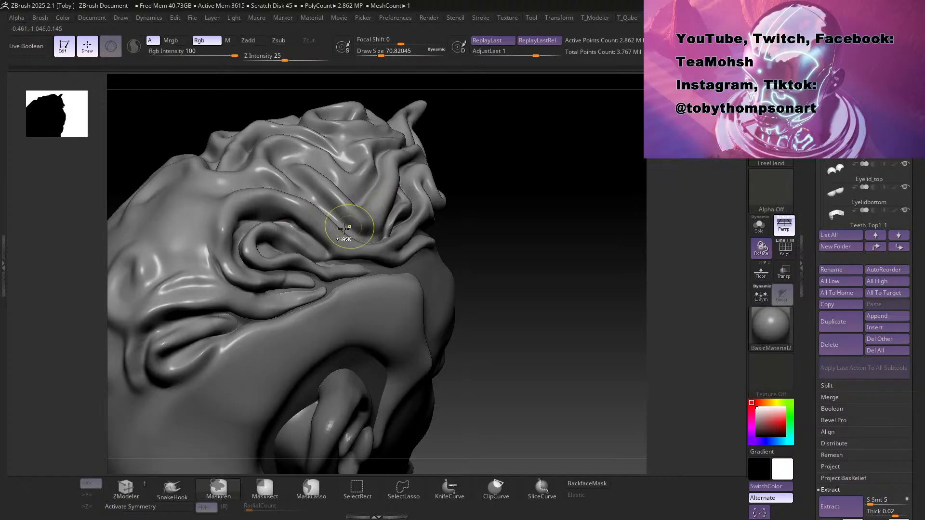
{"action": "key", "text": "ctrl+z"}
{"action": "left_click_drag", "start_coordinate": [250, 220], "coordinate": [286, 219]}
{"action": "key", "text": "ctrl+z"}
{"action": "left_click_drag", "start_coordinate": [507, 324], "coordinate": [275, 218]}
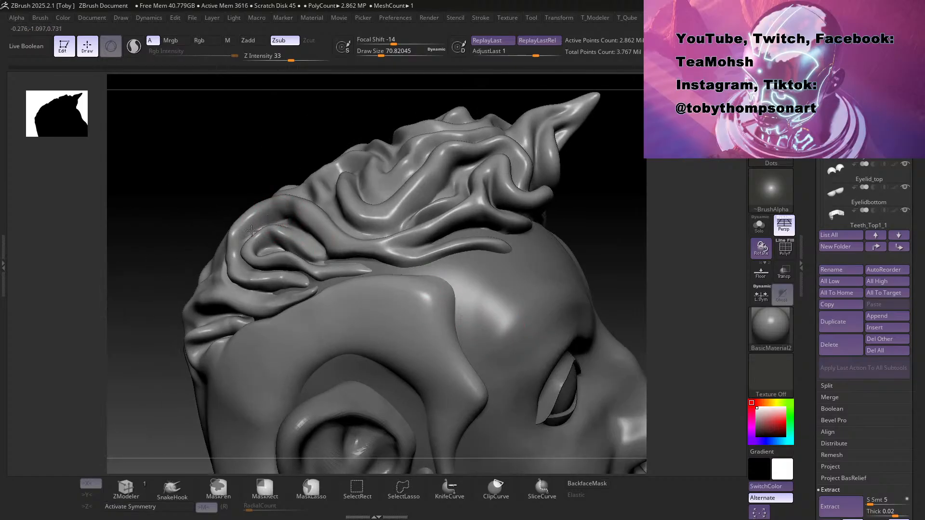
{"action": "left_click_drag", "start_coordinate": [243, 232], "coordinate": [256, 216], "text": "shift"}
{"action": "mouse_move", "coordinate": [236, 178]}
{"action": "left_mouse_down"}
{"action": "mouse_move", "coordinate": [289, 186]}
{"action": "mouse_move", "coordinate": [250, 248]}
{"action": "mouse_move", "coordinate": [237, 236]}
{"action": "left_mouse_up"}
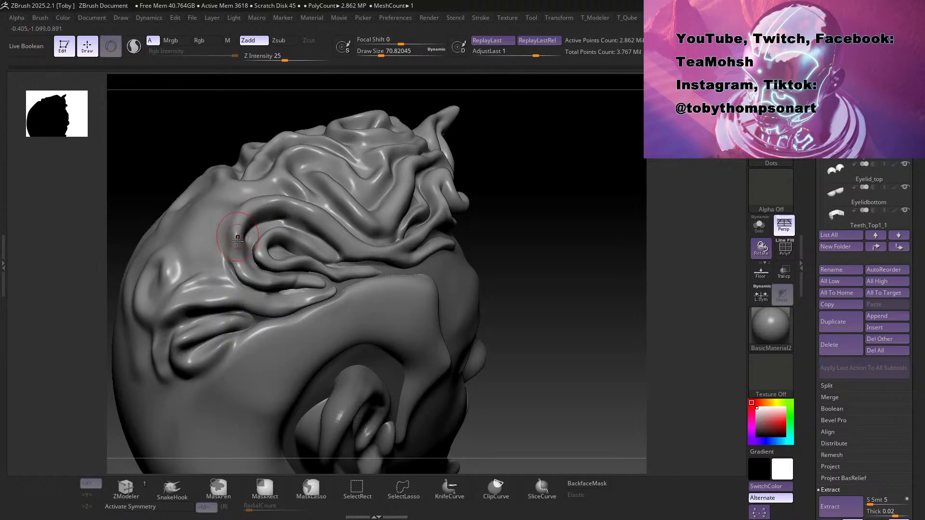
Step: Smooth the surface of the large strand arching over the looped curl
{"action": "mouse_move", "coordinate": [542, 216]}
{"action": "left_mouse_down"}
{"action": "mouse_move", "coordinate": [562, 214]}
{"action": "mouse_move", "coordinate": [573, 227]}
{"action": "mouse_move", "coordinate": [528, 221]}
{"action": "mouse_move", "coordinate": [539, 184]}
{"action": "left_mouse_up"}
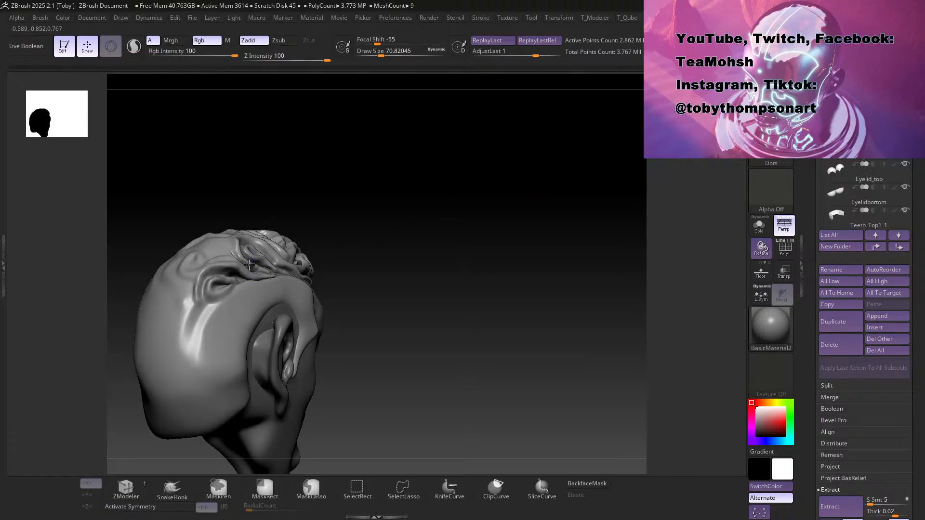
{"action": "mouse_move", "coordinate": [346, 223]}
{"action": "left_mouse_down"}
{"action": "mouse_move", "coordinate": [403, 218]}
{"action": "mouse_move", "coordinate": [403, 209]}
{"action": "mouse_move", "coordinate": [376, 226]}
{"action": "mouse_move", "coordinate": [429, 285]}
{"action": "mouse_move", "coordinate": [408, 262]}
{"action": "mouse_move", "coordinate": [413, 238]}
{"action": "mouse_move", "coordinate": [376, 255]}
{"action": "left_mouse_up"}
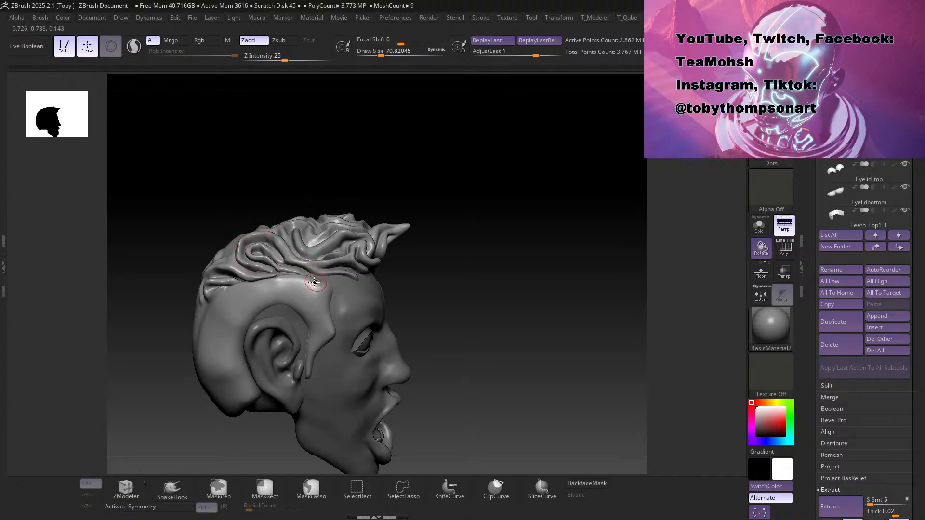
{"action": "mouse_move", "coordinate": [467, 221]}
{"action": "left_mouse_down", "text": "alt"}
{"action": "mouse_move", "coordinate": [467, 211]}
{"action": "mouse_move", "coordinate": [462, 289]}
{"action": "left_mouse_up", "text": "alt"}
{"action": "left_click_drag", "start_coordinate": [328, 203], "coordinate": [284, 187], "text": "shift"}
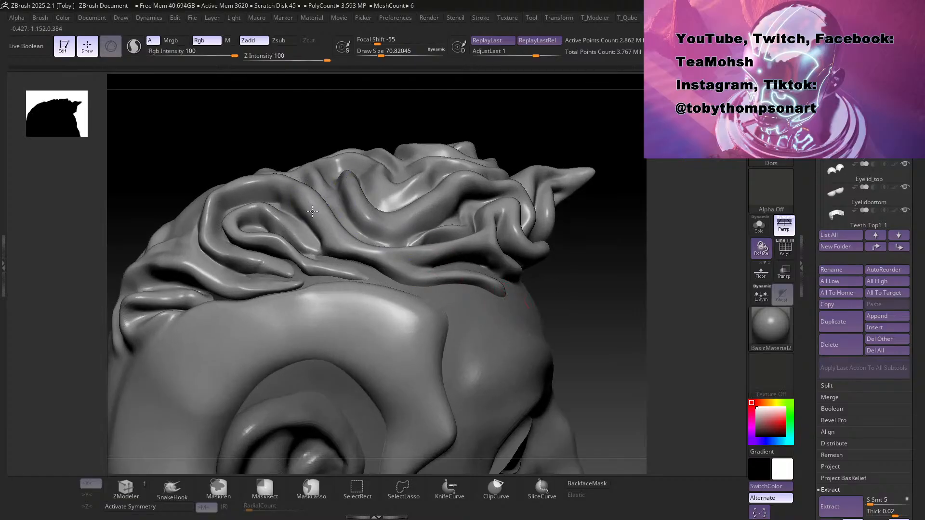
Step: Deepen the crease beneath the arching strand, beside the looped curl, with the Dam Standard brush at draw size about 71
{"action": "key", "text": "b"}
{"action": "key", "text": "d"}
{"action": "key", "text": "s"}
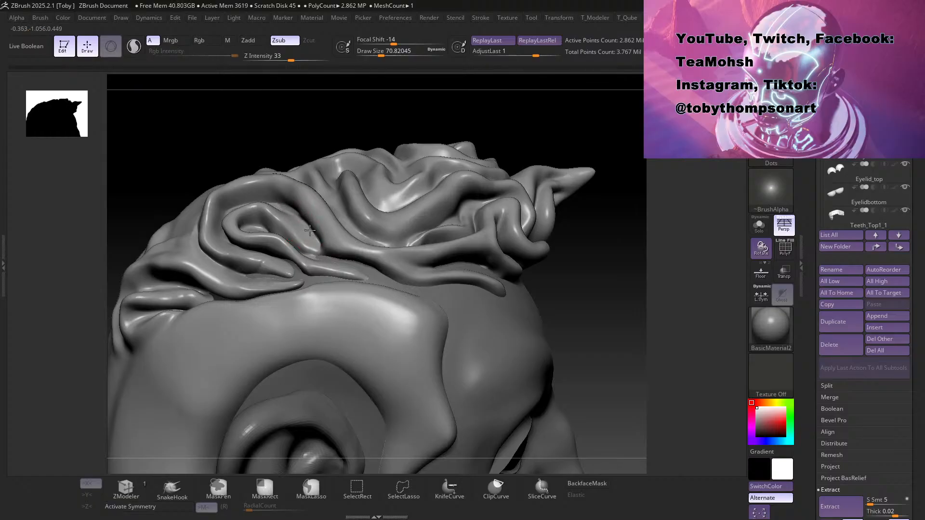
{"action": "left_click_drag", "start_coordinate": [297, 213], "coordinate": [314, 224]}
Step: Reduce the draw size to about 25 and carve fine grooves along the strand arching over the looped curl
{"action": "mouse_move", "coordinate": [574, 325]}
{"action": "left_mouse_down"}
{"action": "mouse_move", "coordinate": [580, 316]}
{"action": "mouse_move", "coordinate": [556, 333]}
{"action": "mouse_move", "coordinate": [542, 322]}
{"action": "left_mouse_up"}
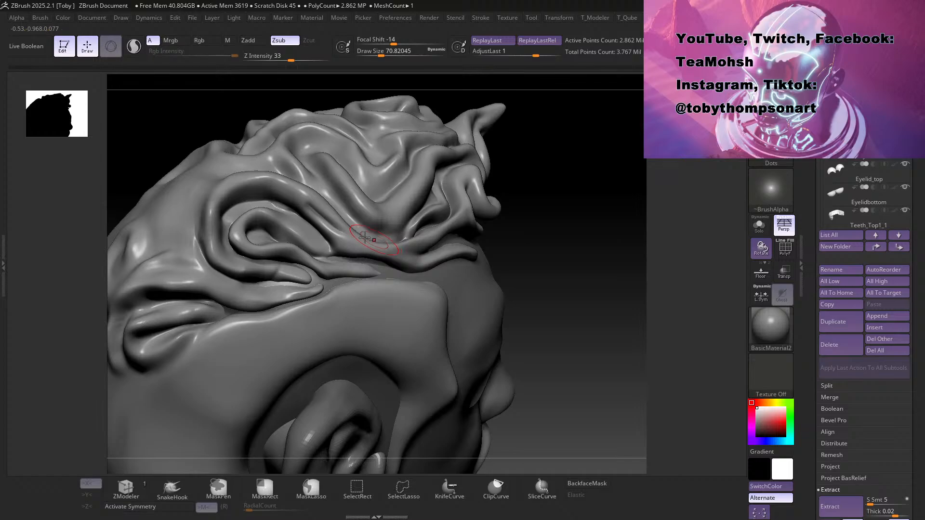
{"action": "key", "text": "ctrl"}
{"action": "key", "text": "s"}
{"action": "mouse_move", "coordinate": [338, 207]}
{"action": "left_mouse_down"}
{"action": "mouse_move", "coordinate": [330, 207]}
{"action": "mouse_move", "coordinate": [388, 248]}
{"action": "mouse_move", "coordinate": [373, 261]}
{"action": "left_mouse_up"}
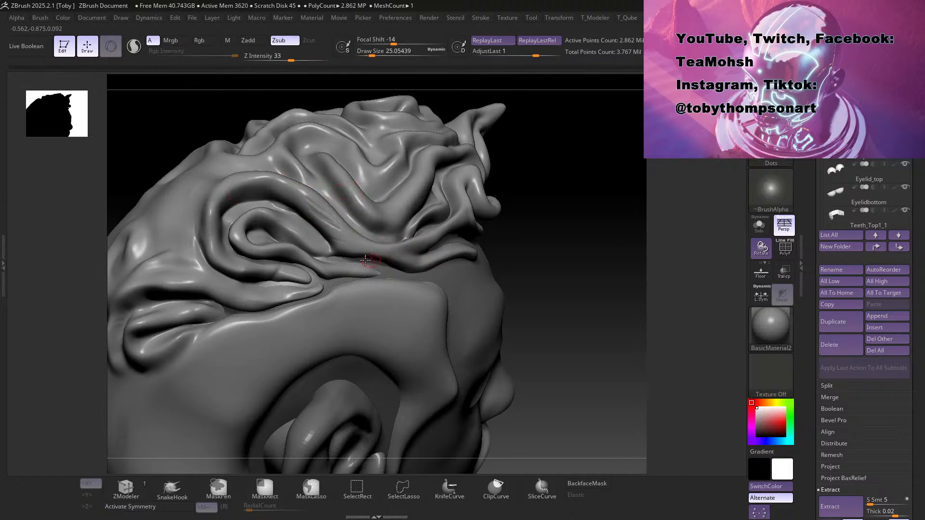
{"action": "left_click_drag", "start_coordinate": [257, 194], "coordinate": [331, 217]}
{"action": "left_click_drag", "start_coordinate": [590, 251], "coordinate": [568, 237]}
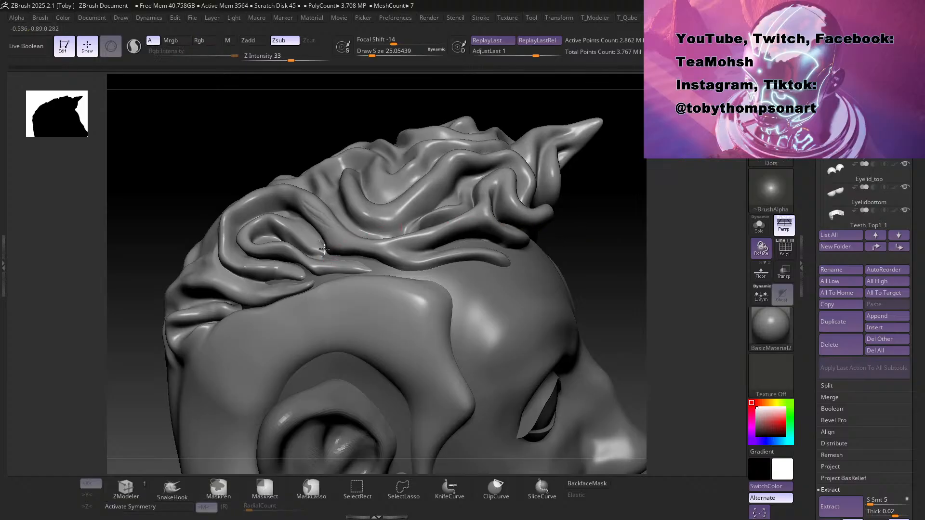
Step: Build up the strands around the looped curl with the Standard brush at Z Intensity 25 and draw size about 49
{"action": "mouse_move", "coordinate": [554, 214]}
{"action": "left_mouse_down"}
{"action": "mouse_move", "coordinate": [578, 227]}
{"action": "mouse_move", "coordinate": [564, 233]}
{"action": "mouse_move", "coordinate": [584, 283]}
{"action": "mouse_move", "coordinate": [581, 238]}
{"action": "left_mouse_up"}
{"action": "key", "text": "1"}
{"action": "key", "text": "s"}
{"action": "mouse_move", "coordinate": [238, 211]}
{"action": "left_mouse_down"}
{"action": "mouse_move", "coordinate": [313, 249]}
{"action": "mouse_move", "coordinate": [264, 226]}
{"action": "left_mouse_up"}
{"action": "left_click_drag", "start_coordinate": [204, 219], "coordinate": [214, 228]}
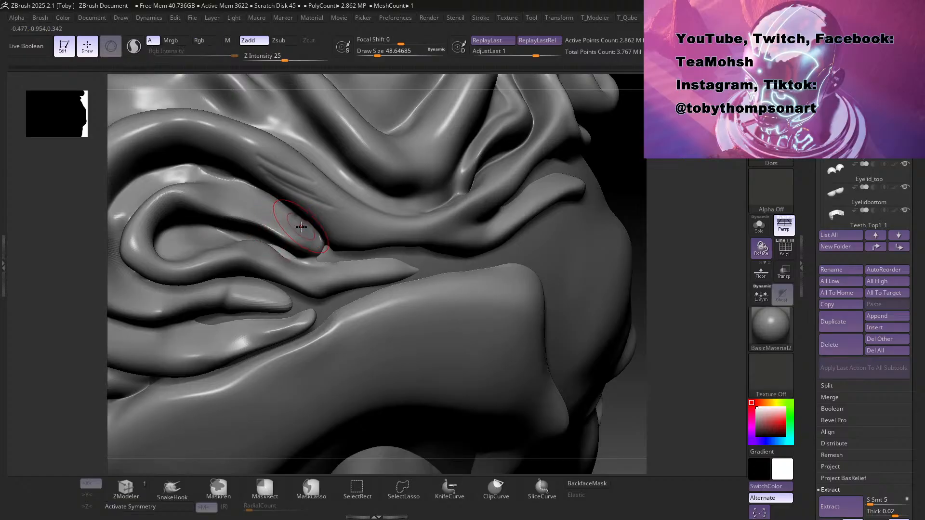
Step: Extend the inner end of the looped curl, select the Hair1 subtool and carve its crease with the Dam Standard brush at Z Intensity 33
{"action": "left_click_drag", "start_coordinate": [265, 243], "coordinate": [272, 245]}
{"action": "left_click", "coordinate": [302, 259], "text": "alt"}
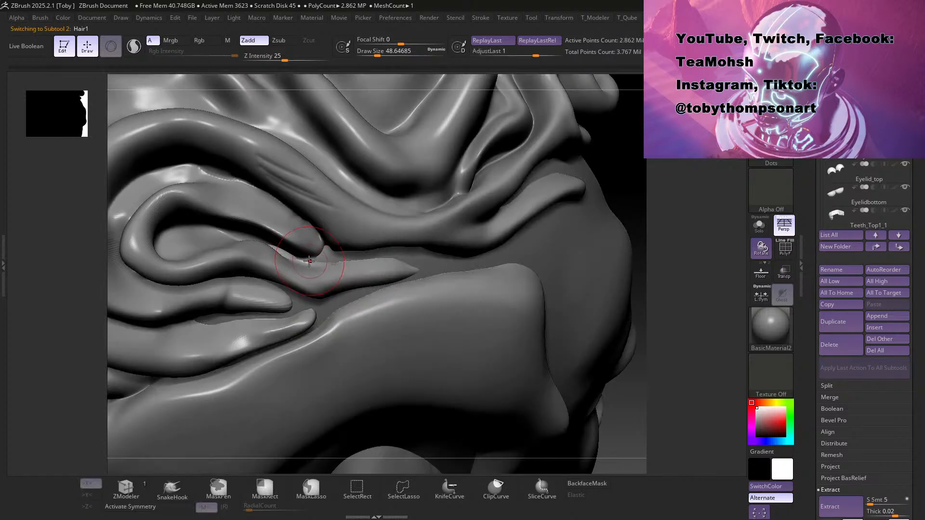
{"action": "key", "text": "b"}
{"action": "key", "text": "d"}
{"action": "key", "text": "s"}
{"action": "mouse_move", "coordinate": [577, 151]}
{"action": "left_mouse_down"}
{"action": "mouse_move", "coordinate": [596, 139]}
{"action": "mouse_move", "coordinate": [599, 99]}
{"action": "left_mouse_up"}
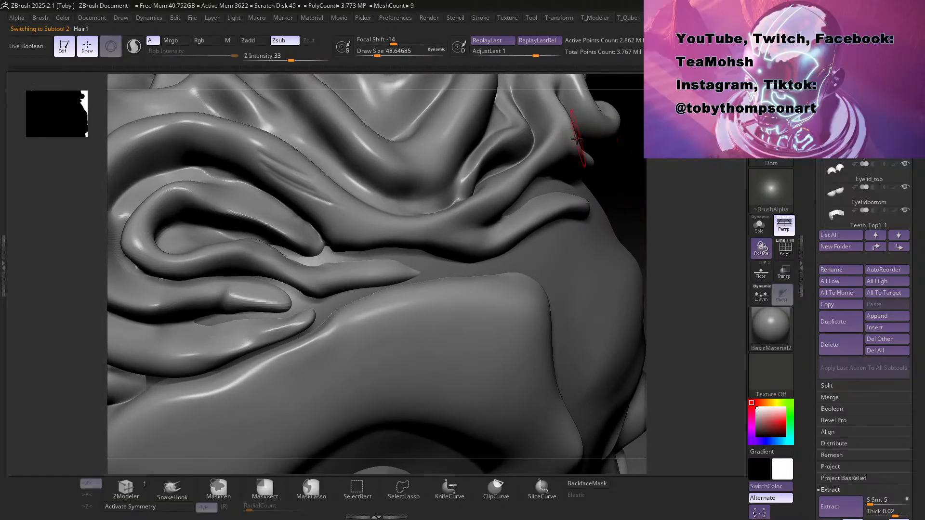
Step: Build up the looped curl's upper strand with the Clay Buildup brush at Z Intensity 10, and cut its edge with the Dam Standard brush
{"action": "key", "text": "b"}
{"action": "key", "text": "c"}
{"action": "key", "text": "b"}
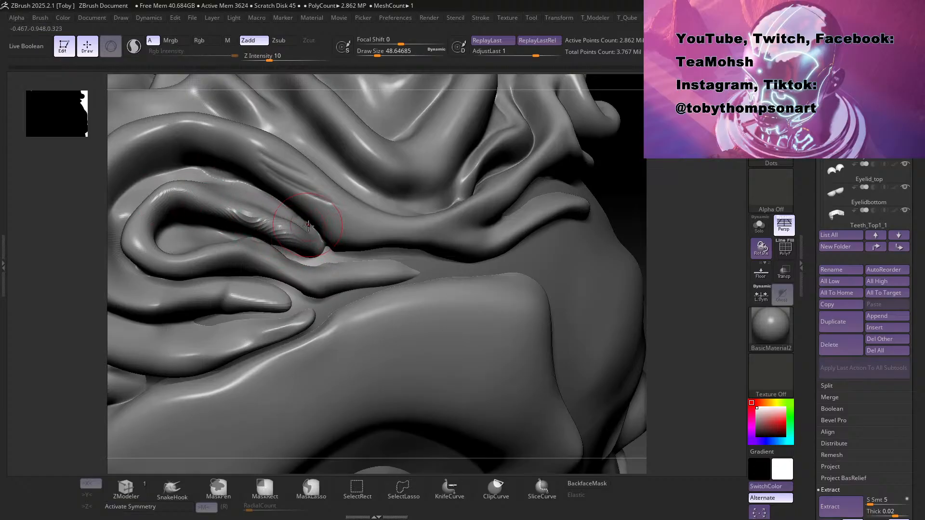
{"action": "key", "text": "b"}
{"action": "key", "text": "d"}
{"action": "key", "text": "s"}
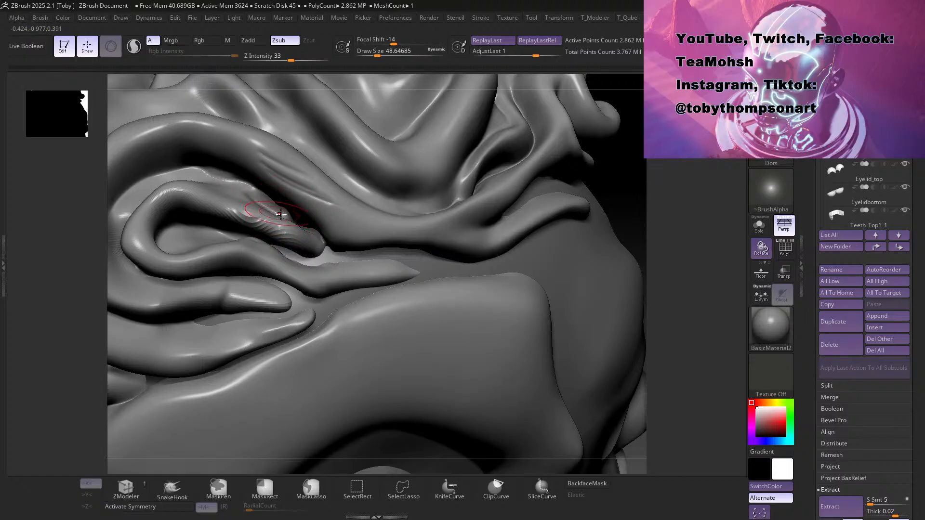
Step: Smooth and adjust the looped curl's upper strand, and sharpen the crease around it with the Dam Standard brush at draw size about 49
{"action": "key", "text": "b"}
{"action": "key", "text": "m"}
{"action": "key", "text": "v"}
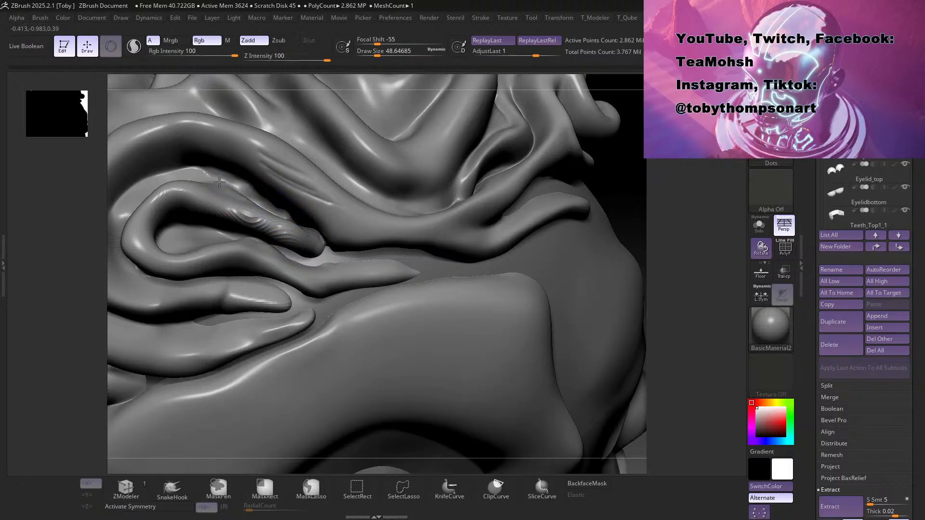
{"action": "key", "text": "b"}
{"action": "key", "text": "d"}
{"action": "key", "text": "s"}
{"action": "mouse_move", "coordinate": [624, 212]}
{"action": "right_mouse_down"}
{"action": "mouse_move", "coordinate": [694, 228]}
{"action": "mouse_move", "coordinate": [711, 302]}
{"action": "mouse_move", "coordinate": [520, 202]}
{"action": "mouse_move", "coordinate": [480, 244]}
{"action": "mouse_move", "coordinate": [490, 262]}
{"action": "mouse_move", "coordinate": [467, 271]}
{"action": "mouse_move", "coordinate": [489, 272]}
{"action": "mouse_move", "coordinate": [475, 272]}
{"action": "mouse_move", "coordinate": [351, 155]}
{"action": "right_mouse_up"}
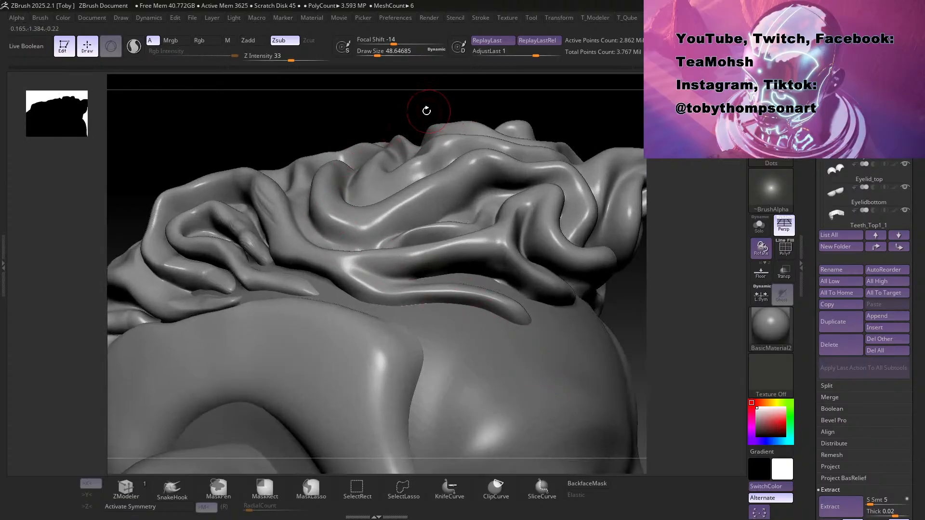
Step: Sculpt the tip of the arching strand where it meets the front strands with the Standard brush at Z Intensity 25 and draw size about 49
{"action": "left_click_drag", "start_coordinate": [430, 111], "coordinate": [426, 131]}
{"action": "mouse_move", "coordinate": [342, 272]}
{"action": "left_mouse_down", "text": "shift"}
{"action": "mouse_move", "coordinate": [340, 287]}
{"action": "mouse_move", "coordinate": [310, 248]}
{"action": "mouse_move", "coordinate": [337, 284]}
{"action": "left_mouse_up", "text": "shift"}
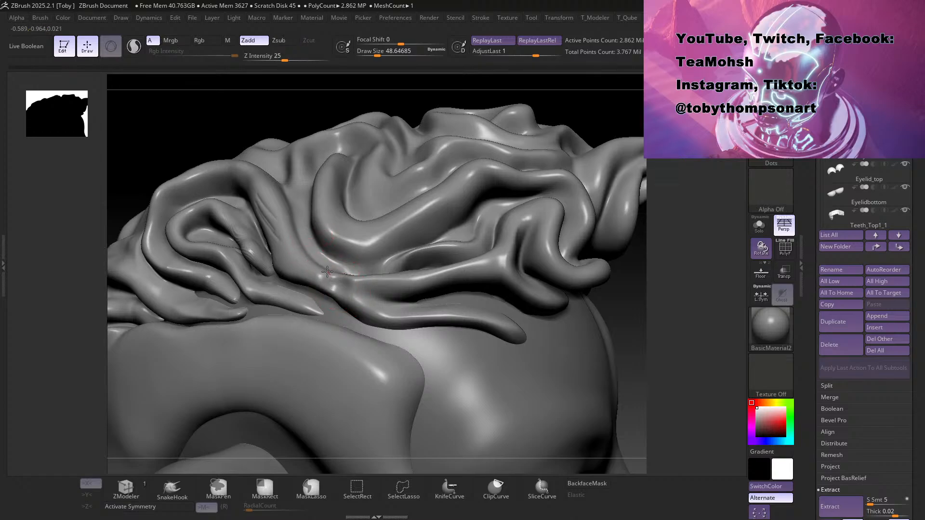
{"action": "left_click_drag", "start_coordinate": [338, 288], "coordinate": [328, 268]}
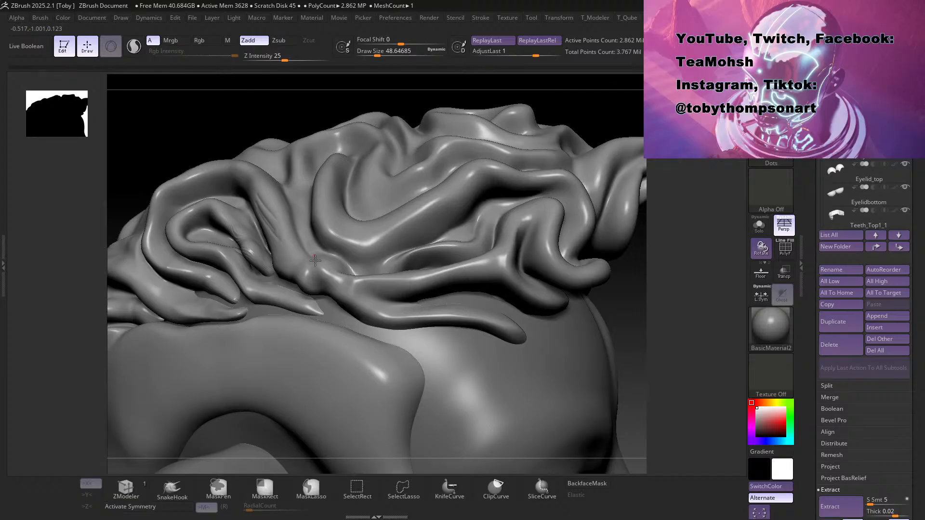
{"action": "mouse_move", "coordinate": [319, 278]}
{"action": "left_mouse_down"}
{"action": "mouse_move", "coordinate": [314, 295]}
{"action": "mouse_move", "coordinate": [300, 285]}
{"action": "left_mouse_up"}
{"action": "left_click_drag", "start_coordinate": [630, 305], "coordinate": [332, 289]}
{"action": "key", "text": "ctrl"}
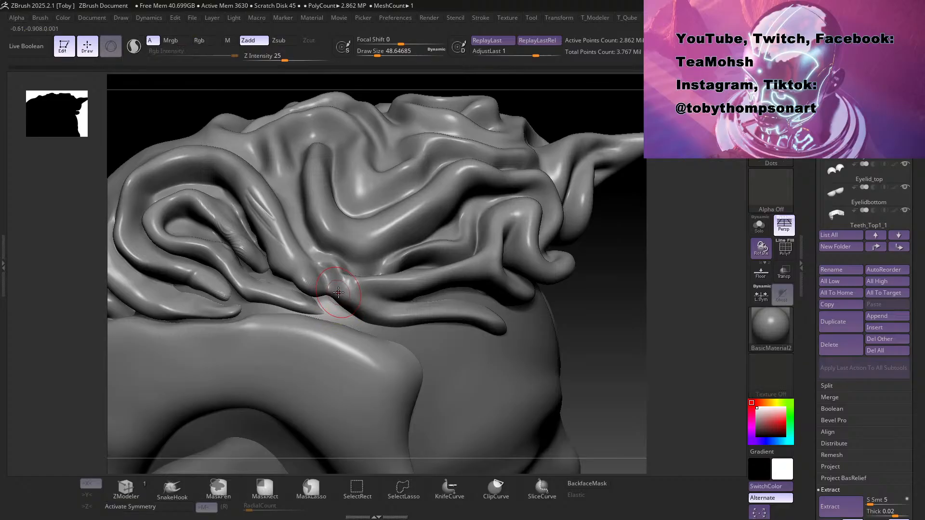
{"action": "key", "text": "alt"}
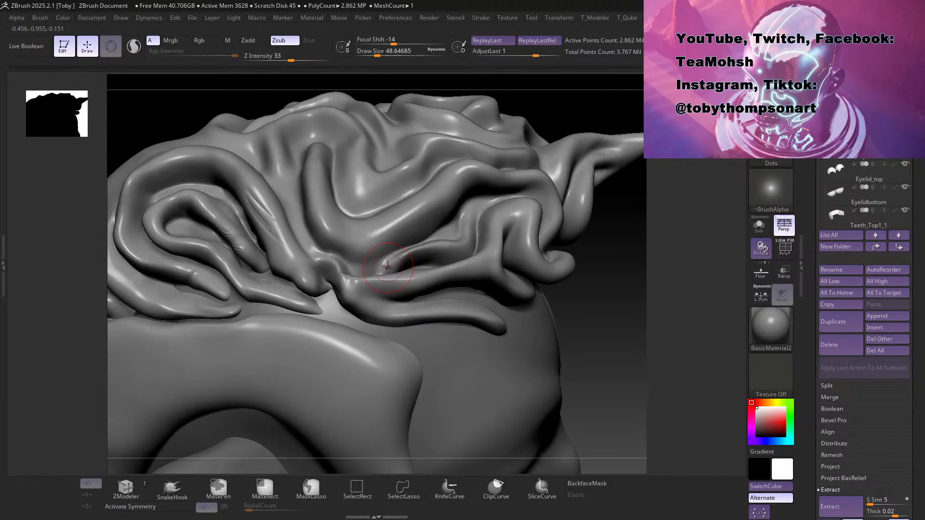
Step: Refine the front strands beside the arching strand with the Standard brush at draw size about 39, and smooth the arching strand's tip
{"action": "key", "text": "b"}
{"action": "key", "text": "s"}
{"action": "key", "text": "t"}
{"action": "key", "text": "s"}
{"action": "left_click_drag", "start_coordinate": [397, 277], "coordinate": [395, 277]}
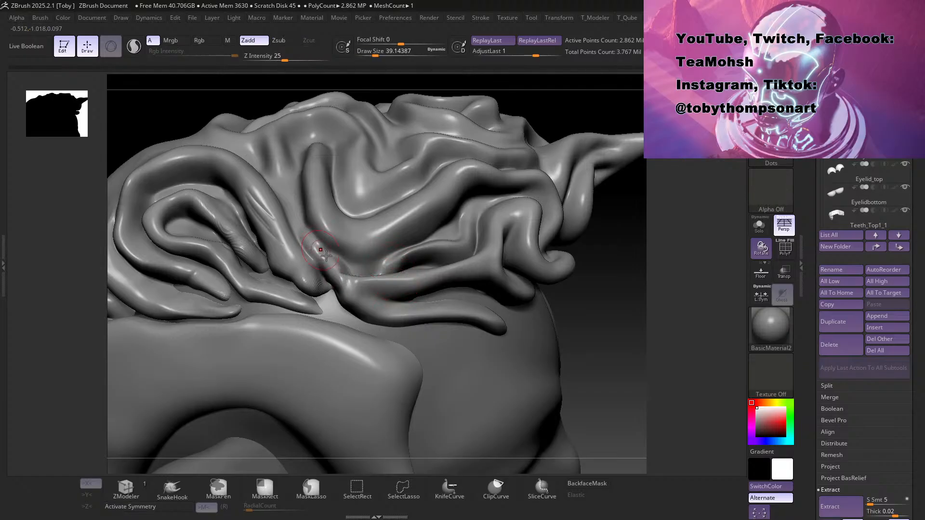
{"action": "left_click_drag", "start_coordinate": [320, 250], "coordinate": [337, 259], "text": "shift"}
{"action": "left_click_drag", "start_coordinate": [316, 288], "coordinate": [279, 274], "text": "shift"}
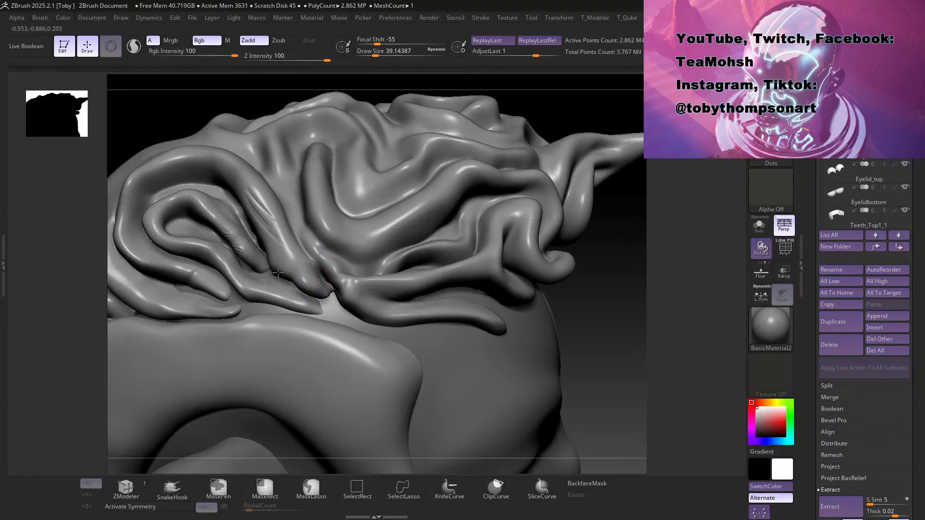
{"action": "mouse_move", "coordinate": [256, 221]}
{"action": "left_mouse_down", "text": "shift"}
{"action": "mouse_move", "coordinate": [327, 292]}
{"action": "mouse_move", "coordinate": [319, 296]}
{"action": "left_mouse_up", "text": "shift"}
Step: Reshape the arching strand's tip and neighbouring strands with the Move brush at Z Intensity 51 and draw size about 74, and smooth the curl
{"action": "left_click_drag", "start_coordinate": [602, 334], "coordinate": [586, 326]}
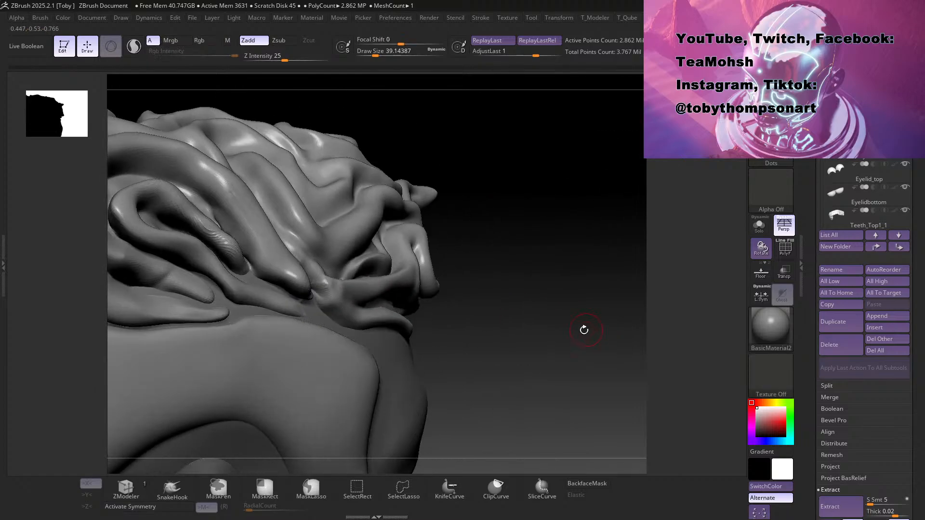
{"action": "key", "text": "b"}
{"action": "key", "text": "m"}
{"action": "key", "text": "v"}
{"action": "left_click_drag", "start_coordinate": [570, 357], "coordinate": [471, 308]}
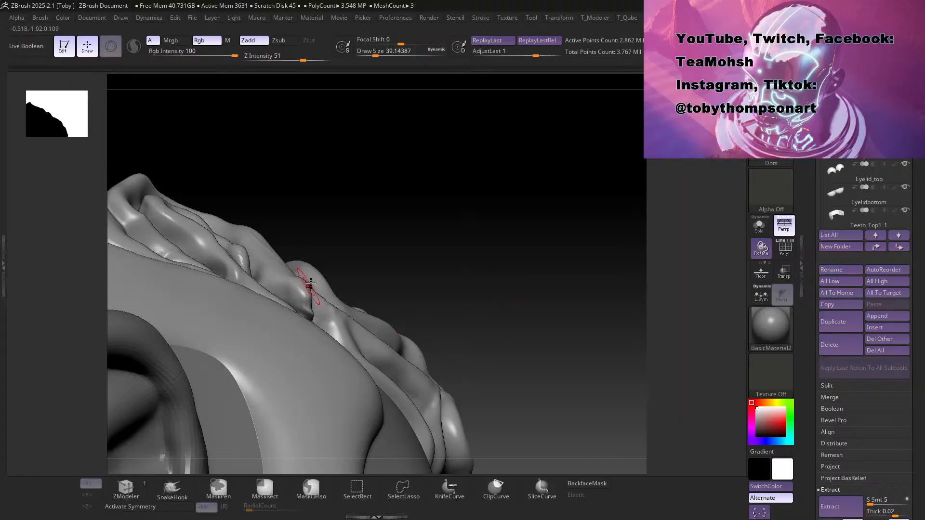
{"action": "key", "text": "s"}
{"action": "left_click_drag", "start_coordinate": [363, 250], "coordinate": [369, 249]}
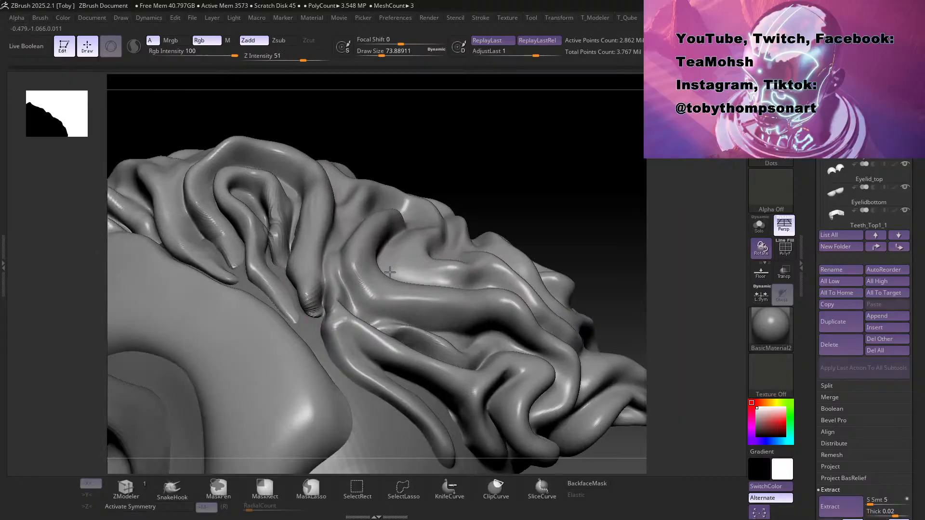
{"action": "mouse_move", "coordinate": [332, 309]}
{"action": "left_mouse_down"}
{"action": "mouse_move", "coordinate": [310, 315]}
{"action": "mouse_move", "coordinate": [315, 326]}
{"action": "left_mouse_up"}
{"action": "left_click_drag", "start_coordinate": [295, 286], "coordinate": [273, 276]}
{"action": "left_click_drag", "start_coordinate": [544, 175], "coordinate": [460, 181]}
{"action": "mouse_move", "coordinate": [260, 204]}
{"action": "left_mouse_down", "text": "shift"}
{"action": "mouse_move", "coordinate": [260, 247]}
{"action": "mouse_move", "coordinate": [265, 232]}
{"action": "left_mouse_up", "text": "shift"}
Step: Remesh the hair with ZRemesher using the Same and Adapt options and an adaptive size of 100
{"action": "mouse_move", "coordinate": [511, 121]}
{"action": "left_mouse_down"}
{"action": "mouse_move", "coordinate": [506, 114]}
{"action": "mouse_move", "coordinate": [493, 124]}
{"action": "left_mouse_up"}
{"action": "key", "text": "d"}
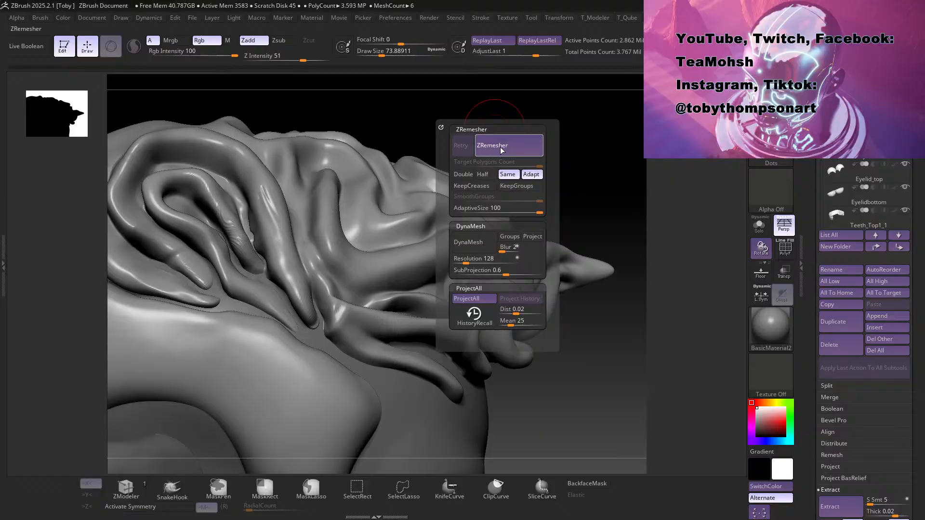
{"action": "left_click", "coordinate": [503, 148]}
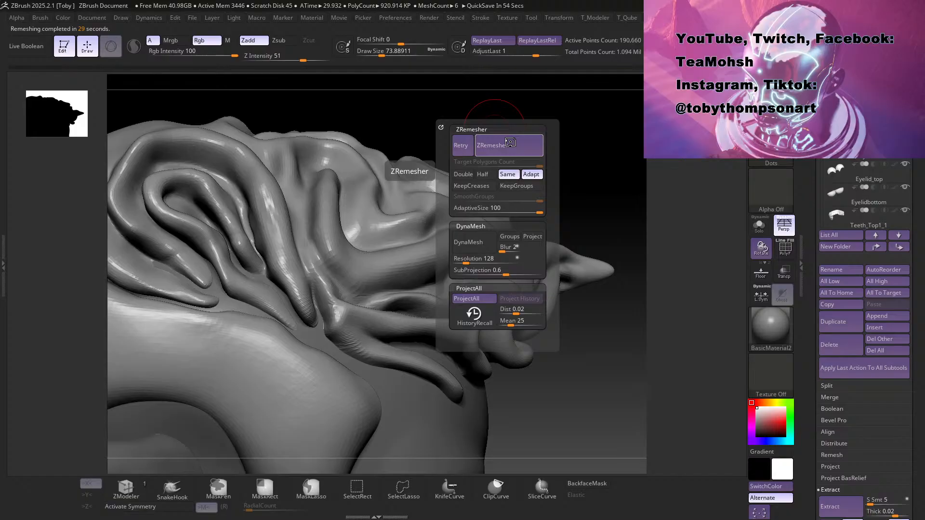
Step: Smooth the remeshed looped curl and deepen the creases between its strands with the Dam Standard brush at Z Intensity 33
{"action": "mouse_move", "coordinate": [592, 412]}
{"action": "left_mouse_down"}
{"action": "mouse_move", "coordinate": [535, 418]}
{"action": "mouse_move", "coordinate": [583, 419]}
{"action": "mouse_move", "coordinate": [593, 405]}
{"action": "left_mouse_up"}
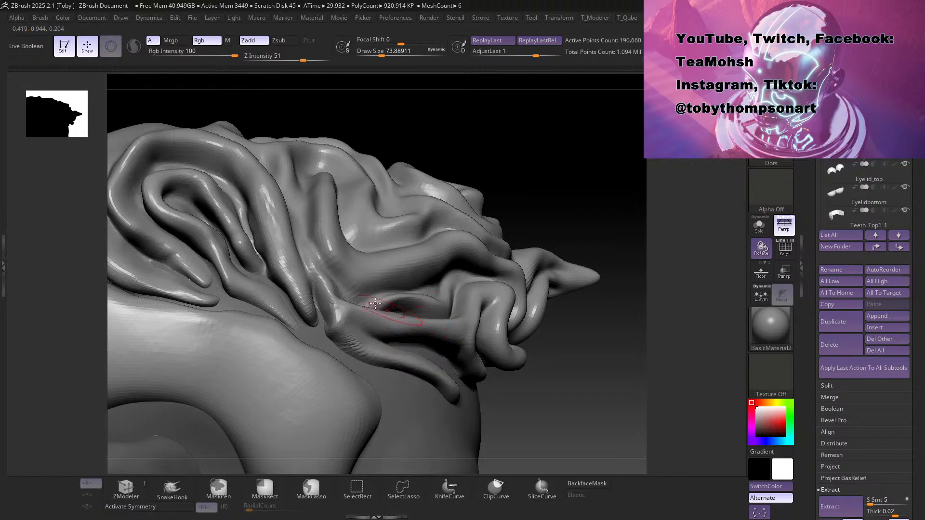
{"action": "mouse_move", "coordinate": [263, 218]}
{"action": "left_mouse_down", "text": "shift"}
{"action": "mouse_move", "coordinate": [264, 248]}
{"action": "mouse_move", "coordinate": [255, 236]}
{"action": "mouse_move", "coordinate": [268, 276]}
{"action": "mouse_move", "coordinate": [253, 230]}
{"action": "left_mouse_up", "text": "shift"}
{"action": "key", "text": "2"}
{"action": "left_click_drag", "start_coordinate": [269, 266], "coordinate": [280, 290]}
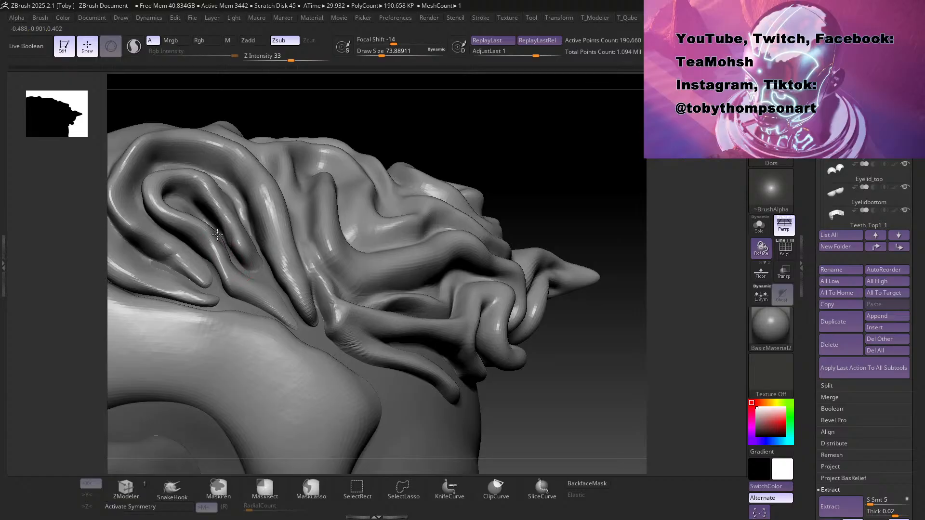
{"action": "key", "text": "shift"}
{"action": "left_click_drag", "start_coordinate": [229, 255], "coordinate": [222, 225], "text": "shift"}
{"action": "mouse_move", "coordinate": [469, 139]}
{"action": "left_mouse_down"}
{"action": "mouse_move", "coordinate": [455, 136]}
{"action": "mouse_move", "coordinate": [446, 160]}
{"action": "left_mouse_up"}
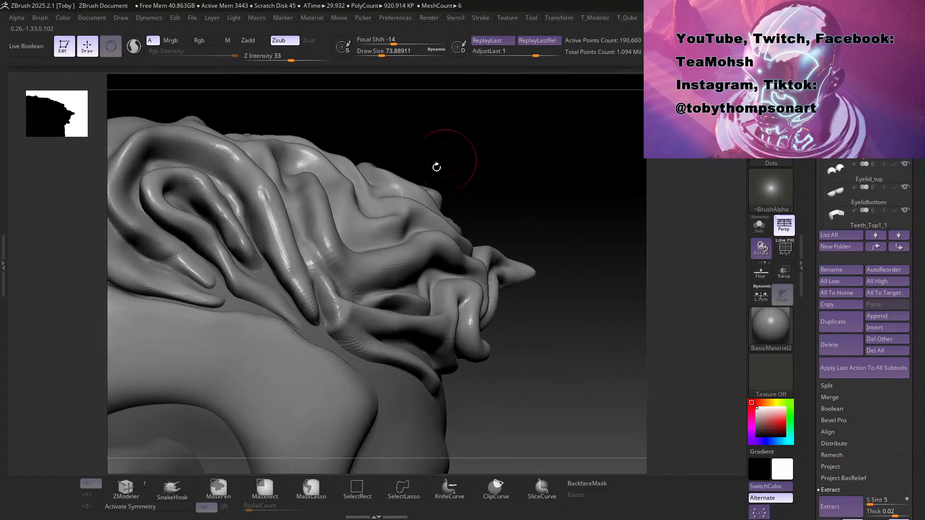
{"action": "key", "text": "b"}
{"action": "key", "text": "s"}
{"action": "key", "text": "t"}
{"action": "mouse_move", "coordinate": [249, 259]}
{"action": "left_mouse_down"}
{"action": "mouse_move", "coordinate": [262, 276]}
{"action": "mouse_move", "coordinate": [255, 252]}
{"action": "mouse_move", "coordinate": [246, 257]}
{"action": "mouse_move", "coordinate": [236, 241]}
{"action": "mouse_move", "coordinate": [250, 259]}
{"action": "left_mouse_up"}
{"action": "key", "text": "ctrl+z"}
{"action": "key", "text": "ctrl+z"}
Step: Reshape the looped curl's inner end with the Move brush at Z Intensity 51 and draw size about 49
{"action": "key", "text": "s"}
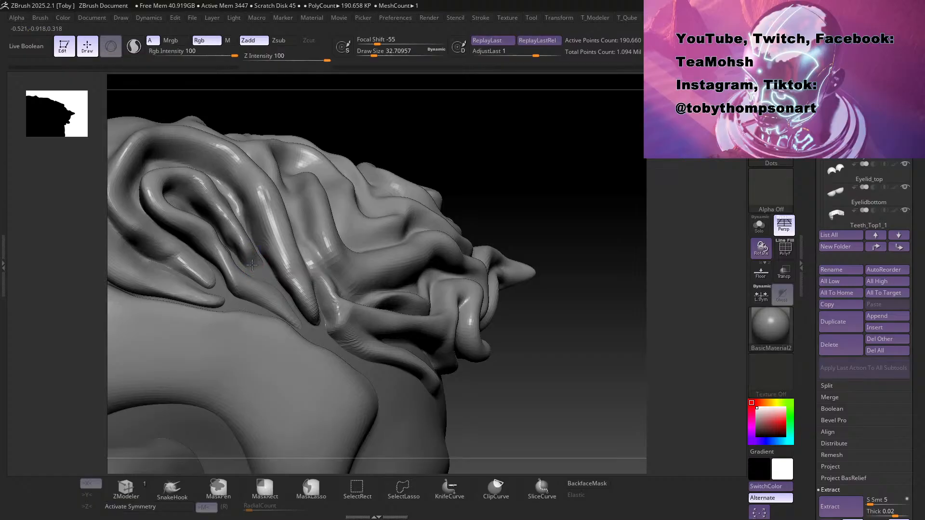
{"action": "left_click_drag", "start_coordinate": [486, 155], "coordinate": [465, 198]}
{"action": "key", "text": "b"}
{"action": "key", "text": "m"}
{"action": "key", "text": "v"}
{"action": "left_click_drag", "start_coordinate": [257, 260], "coordinate": [260, 272]}
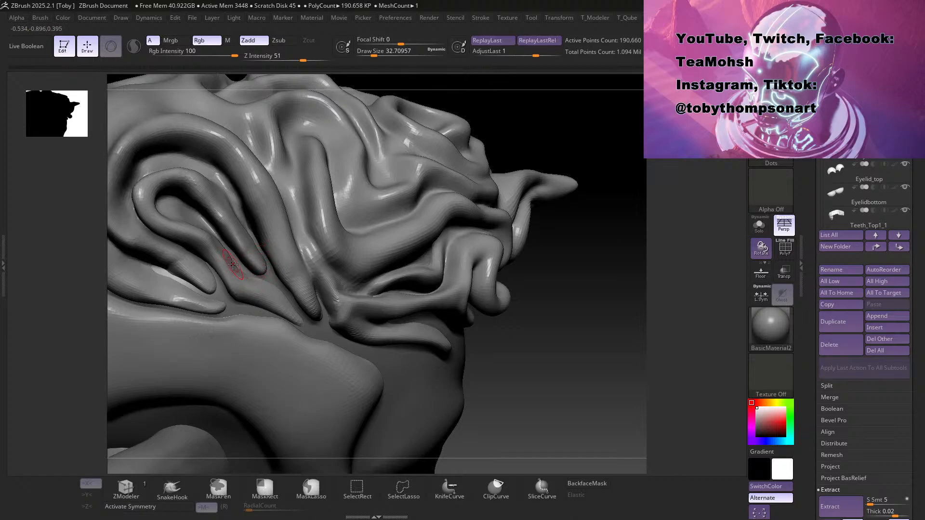
{"action": "key", "text": "ctrl+z"}
{"action": "key", "text": "s"}
{"action": "left_click_drag", "start_coordinate": [255, 248], "coordinate": [243, 243]}
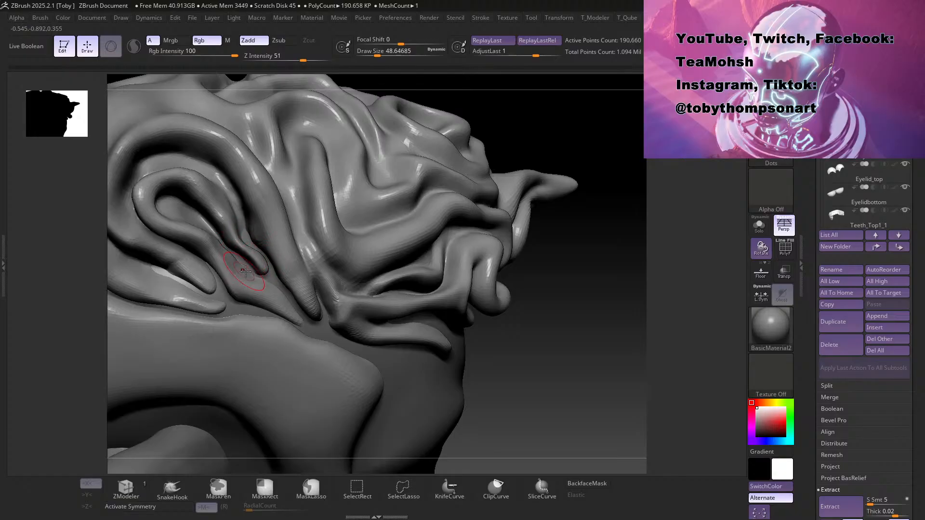
Step: Check the head from a distance and adjust the looped curl's inner strand with the Move brush at draw size about 65
{"action": "left_click_drag", "start_coordinate": [547, 372], "coordinate": [491, 291], "text": "alt"}
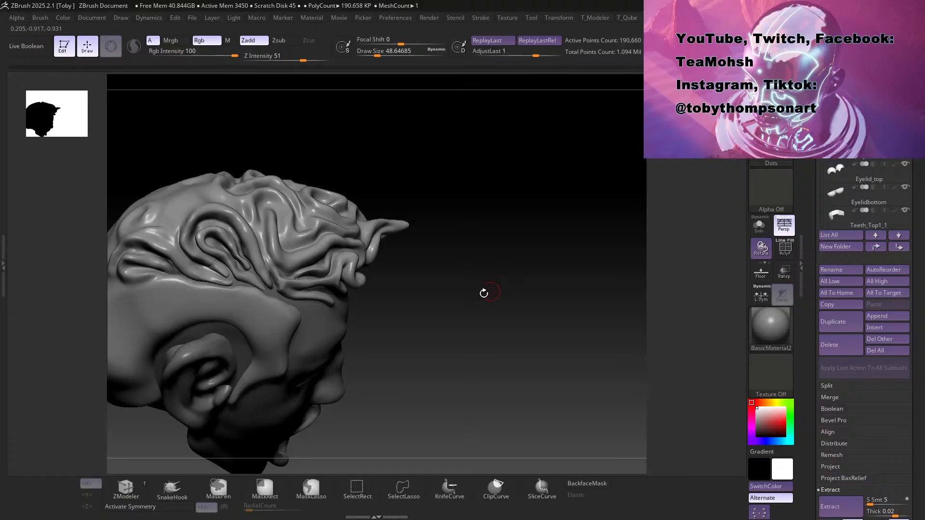
{"action": "left_click_drag", "start_coordinate": [453, 353], "coordinate": [491, 342]}
{"action": "mouse_move", "coordinate": [503, 333]}
{"action": "left_mouse_down"}
{"action": "mouse_move", "coordinate": [487, 345]}
{"action": "mouse_move", "coordinate": [487, 324]}
{"action": "mouse_move", "coordinate": [525, 314]}
{"action": "mouse_move", "coordinate": [539, 329]}
{"action": "left_mouse_up"}
{"action": "key", "text": "s"}
{"action": "mouse_move", "coordinate": [258, 265]}
{"action": "left_mouse_down"}
{"action": "mouse_move", "coordinate": [234, 262]}
{"action": "mouse_move", "coordinate": [227, 243]}
{"action": "mouse_move", "coordinate": [256, 271]}
{"action": "left_mouse_up"}
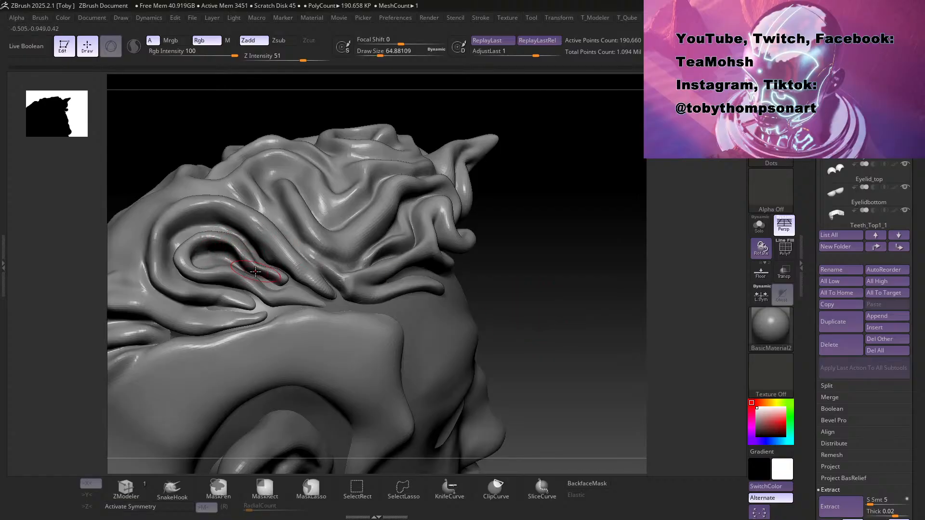
Step: Thicken the looped curl's strands with the Inflat brush at Z Intensity 10, undo the unwanted stroke and smooth the curl
{"action": "key", "text": "b"}
{"action": "key", "text": "i"}
{"action": "key", "text": "n"}
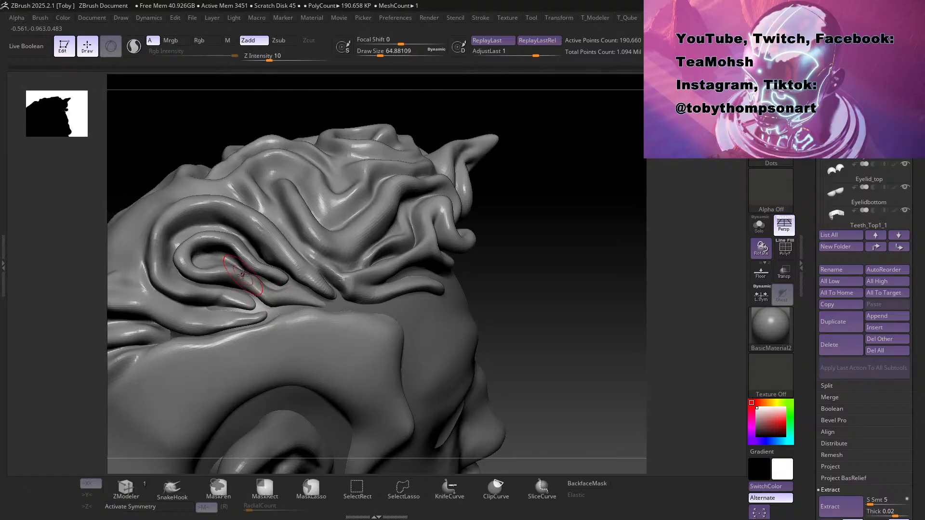
{"action": "key", "text": "ctrl+z"}
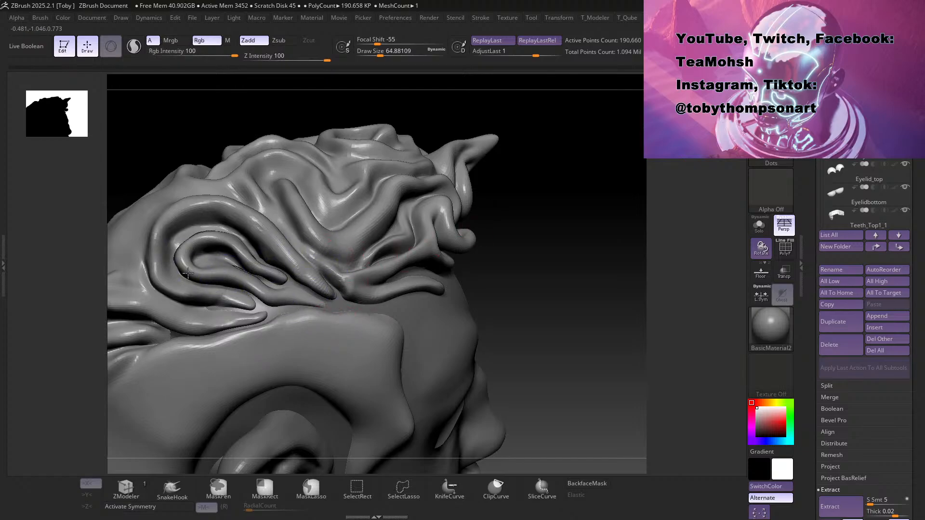
Step: Deepen the crease between the arching and front strands with Dam Standard, and swell and smooth that junction with Inflat at Z Intensity 10
{"action": "mouse_move", "coordinate": [590, 332]}
{"action": "left_mouse_down", "text": "alt"}
{"action": "mouse_move", "coordinate": [417, 248]}
{"action": "mouse_move", "coordinate": [491, 235]}
{"action": "mouse_move", "coordinate": [487, 215]}
{"action": "mouse_move", "coordinate": [508, 239]}
{"action": "mouse_move", "coordinate": [500, 287]}
{"action": "mouse_move", "coordinate": [607, 323]}
{"action": "mouse_move", "coordinate": [553, 334]}
{"action": "left_mouse_up", "text": "alt"}
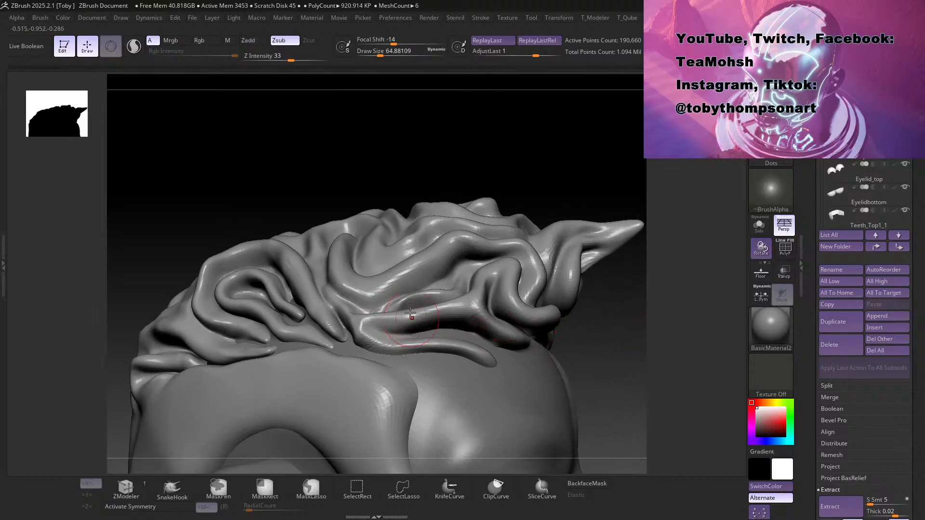
{"action": "left_click_drag", "start_coordinate": [522, 136], "coordinate": [541, 170]}
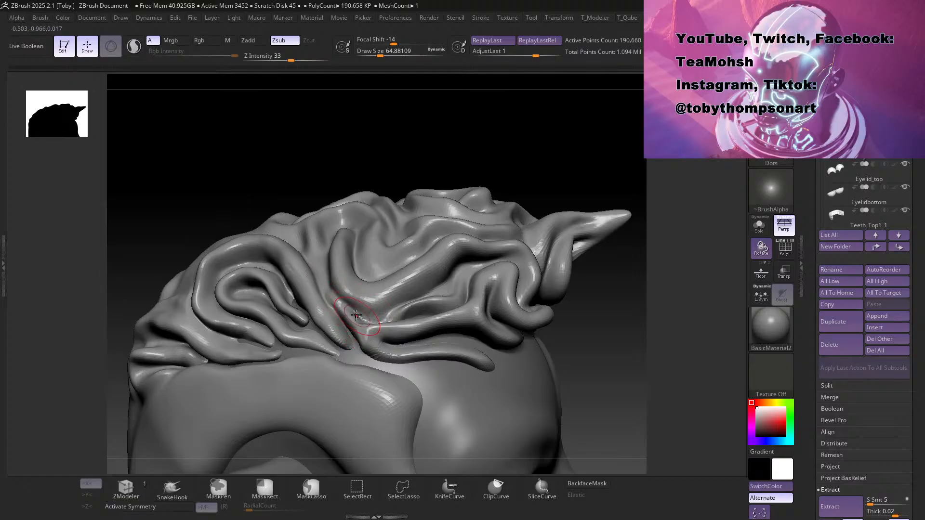
{"action": "key", "text": "b"}
{"action": "key", "text": "i"}
{"action": "key", "text": "n"}
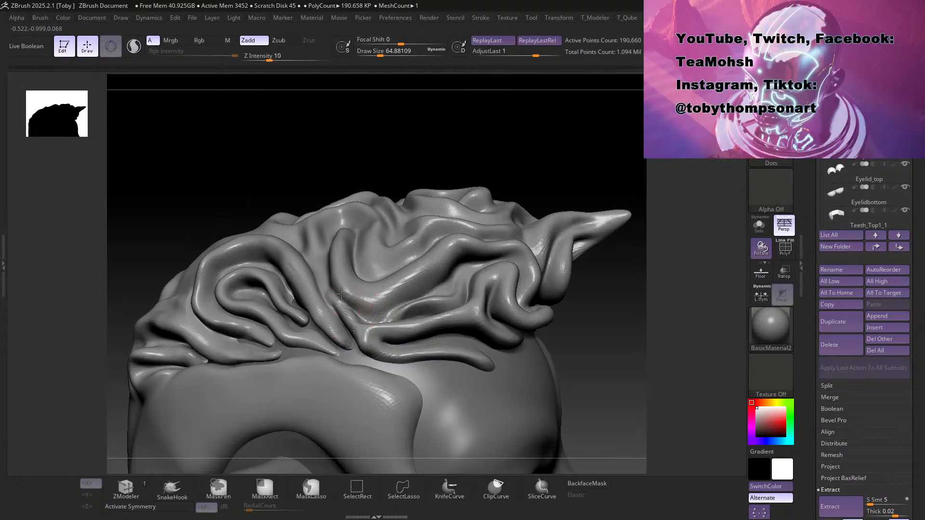
{"action": "left_click_drag", "start_coordinate": [463, 167], "coordinate": [505, 170]}
{"action": "left_click_drag", "start_coordinate": [362, 314], "coordinate": [334, 306], "text": "shift"}
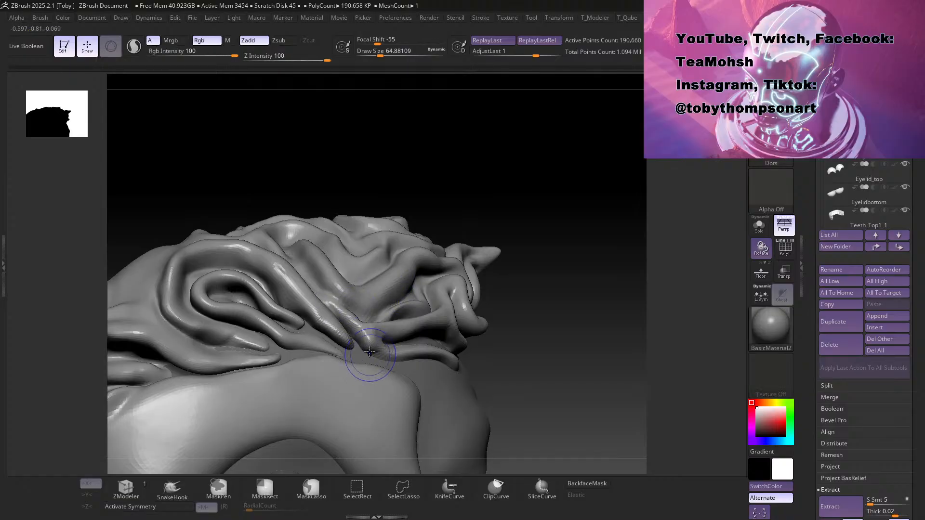
Step: Build up and smooth the root of the lowest front strand with the Standard brush at Z Intensity 25 and draw size about 65
{"action": "mouse_move", "coordinate": [510, 307]}
{"action": "left_mouse_down"}
{"action": "mouse_move", "coordinate": [424, 305]}
{"action": "mouse_move", "coordinate": [487, 300]}
{"action": "left_mouse_up"}
{"action": "key", "text": "b"}
{"action": "key", "text": "s"}
{"action": "key", "text": "t"}
{"action": "left_click_drag", "start_coordinate": [377, 345], "coordinate": [391, 350]}
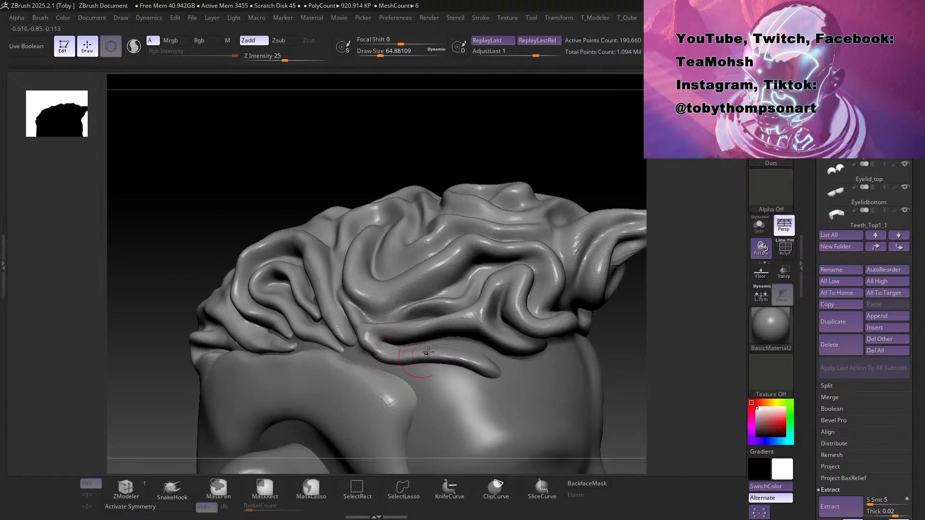
{"action": "mouse_move", "coordinate": [501, 175]}
{"action": "left_mouse_down"}
{"action": "mouse_move", "coordinate": [554, 156]}
{"action": "mouse_move", "coordinate": [530, 170]}
{"action": "left_mouse_up"}
{"action": "left_click_drag", "start_coordinate": [360, 336], "coordinate": [370, 348], "text": "shift"}
{"action": "mouse_move", "coordinate": [559, 236]}
{"action": "left_mouse_down"}
{"action": "mouse_move", "coordinate": [491, 230]}
{"action": "mouse_move", "coordinate": [525, 227]}
{"action": "mouse_move", "coordinate": [513, 232]}
{"action": "left_mouse_up"}
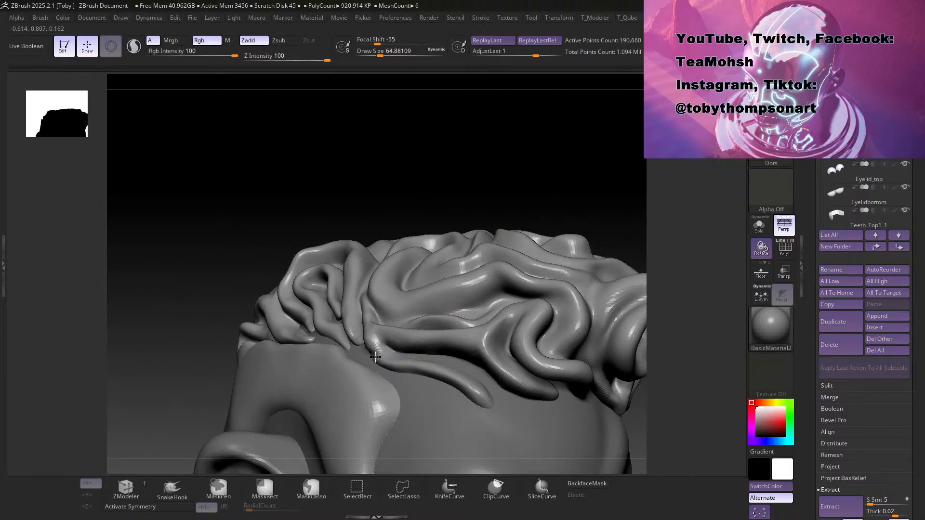
{"action": "mouse_move", "coordinate": [549, 193]}
{"action": "left_mouse_down"}
{"action": "mouse_move", "coordinate": [561, 150]}
{"action": "mouse_move", "coordinate": [496, 206]}
{"action": "left_mouse_up"}
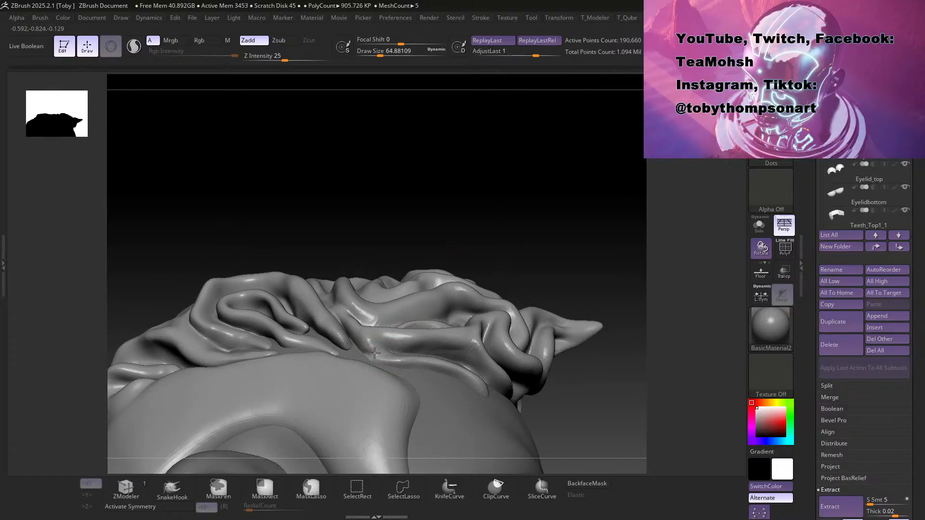
{"action": "left_click_drag", "start_coordinate": [463, 227], "coordinate": [441, 326]}
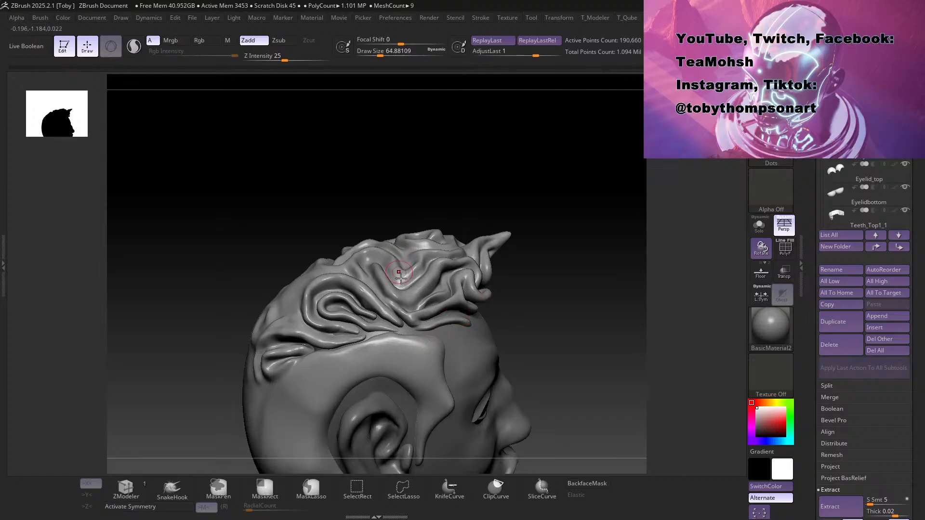
Step: Build up the broad swirling strands at the back of the crown with the Standard brush at Z Intensity 25 and draw size about 90
{"action": "mouse_move", "coordinate": [527, 185]}
{"action": "left_mouse_down"}
{"action": "mouse_move", "coordinate": [533, 202]}
{"action": "mouse_move", "coordinate": [522, 177]}
{"action": "left_mouse_up"}
{"action": "mouse_move", "coordinate": [520, 227]}
{"action": "left_mouse_down"}
{"action": "mouse_move", "coordinate": [525, 180]}
{"action": "mouse_move", "coordinate": [444, 174]}
{"action": "mouse_move", "coordinate": [509, 177]}
{"action": "mouse_move", "coordinate": [434, 211]}
{"action": "mouse_move", "coordinate": [403, 265]}
{"action": "mouse_move", "coordinate": [424, 293]}
{"action": "mouse_move", "coordinate": [398, 239]}
{"action": "mouse_move", "coordinate": [448, 229]}
{"action": "mouse_move", "coordinate": [452, 240]}
{"action": "left_mouse_up"}
{"action": "key", "text": "s"}
{"action": "mouse_move", "coordinate": [311, 306]}
{"action": "left_mouse_down"}
{"action": "mouse_move", "coordinate": [298, 335]}
{"action": "mouse_move", "coordinate": [246, 330]}
{"action": "left_mouse_up"}
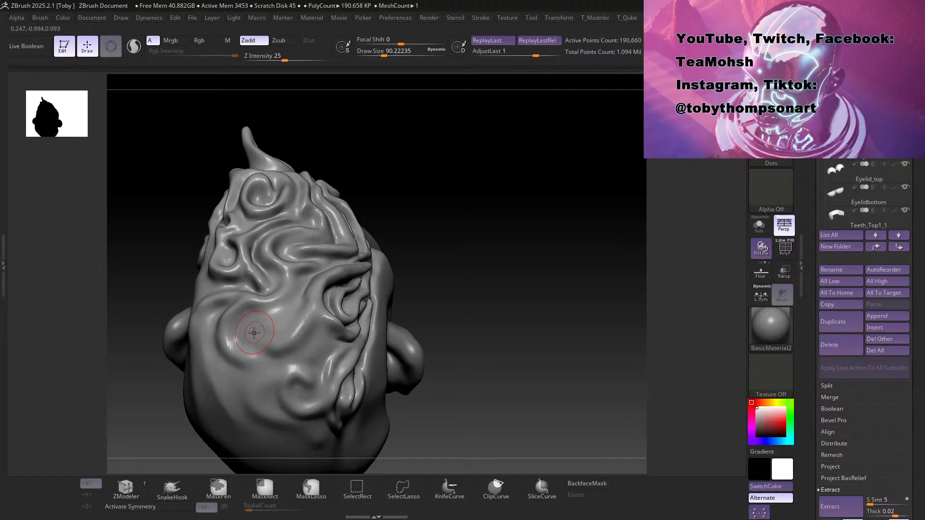
{"action": "mouse_move", "coordinate": [312, 313]}
{"action": "left_mouse_down"}
{"action": "mouse_move", "coordinate": [256, 343]}
{"action": "mouse_move", "coordinate": [245, 334]}
{"action": "left_mouse_up"}
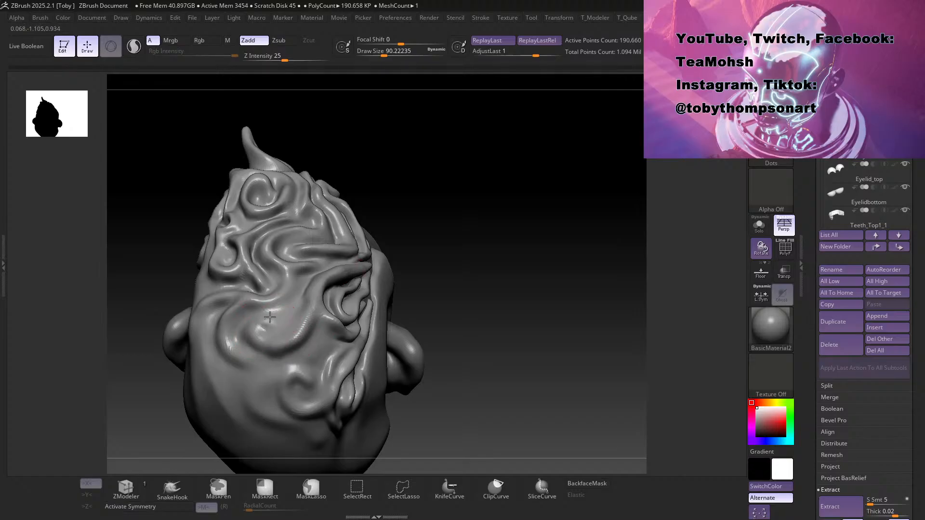
Step: Define the spiral curl's tight inner turn and outer strand on the back of the crown at draw size about 41
{"action": "key", "text": "s"}
{"action": "left_click_drag", "start_coordinate": [281, 333], "coordinate": [272, 331]}
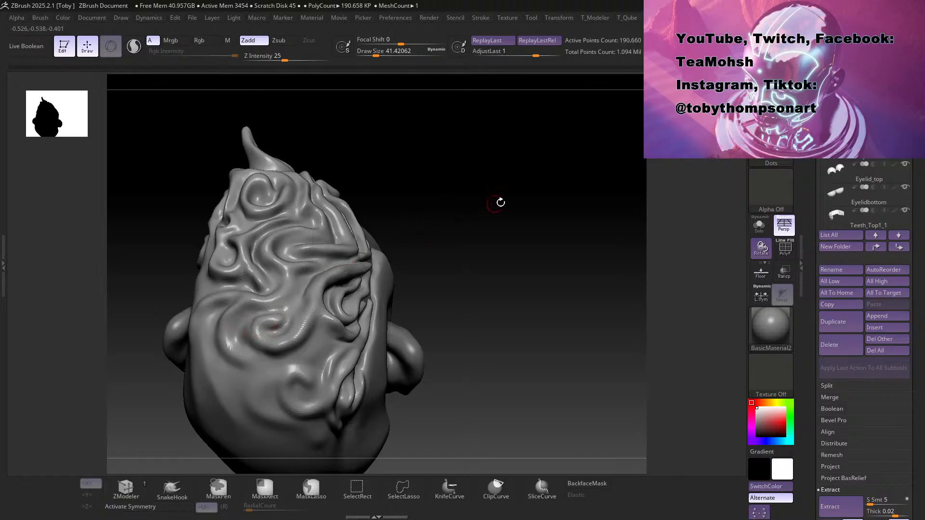
{"action": "left_click_drag", "start_coordinate": [516, 224], "coordinate": [503, 236]}
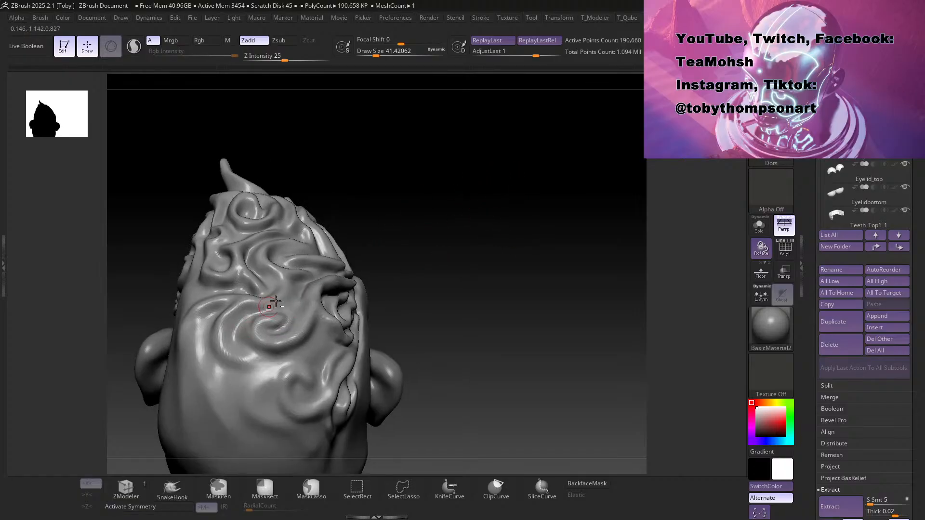
{"action": "left_click_drag", "start_coordinate": [453, 212], "coordinate": [450, 257]}
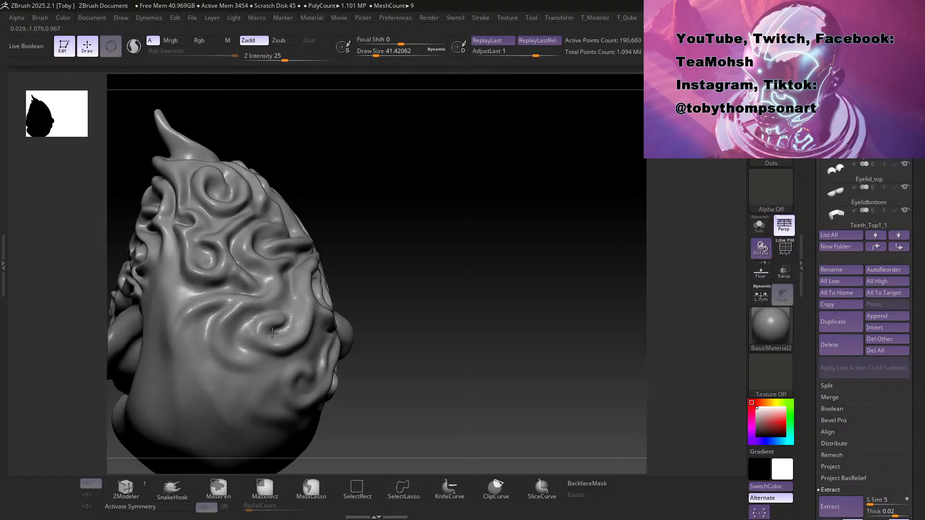
{"action": "left_click_drag", "start_coordinate": [430, 259], "coordinate": [421, 265]}
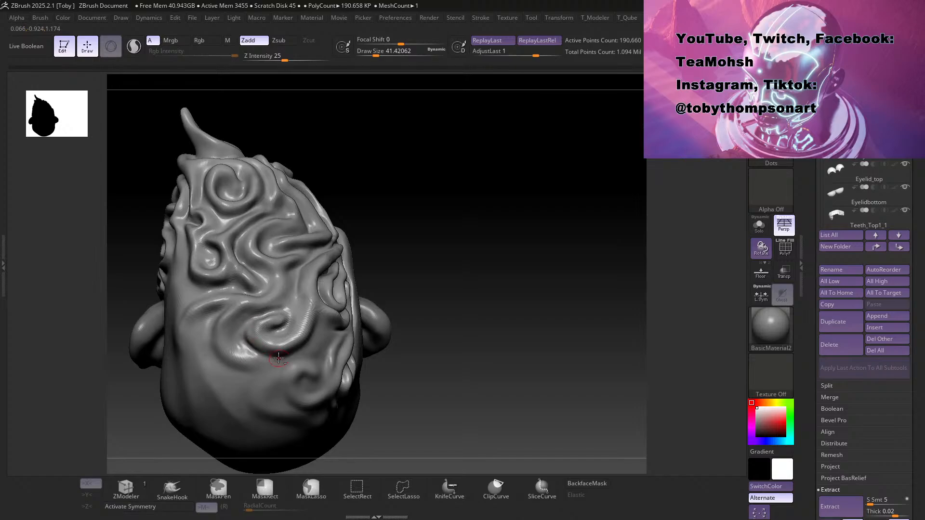
{"action": "left_click_drag", "start_coordinate": [490, 252], "coordinate": [475, 201]}
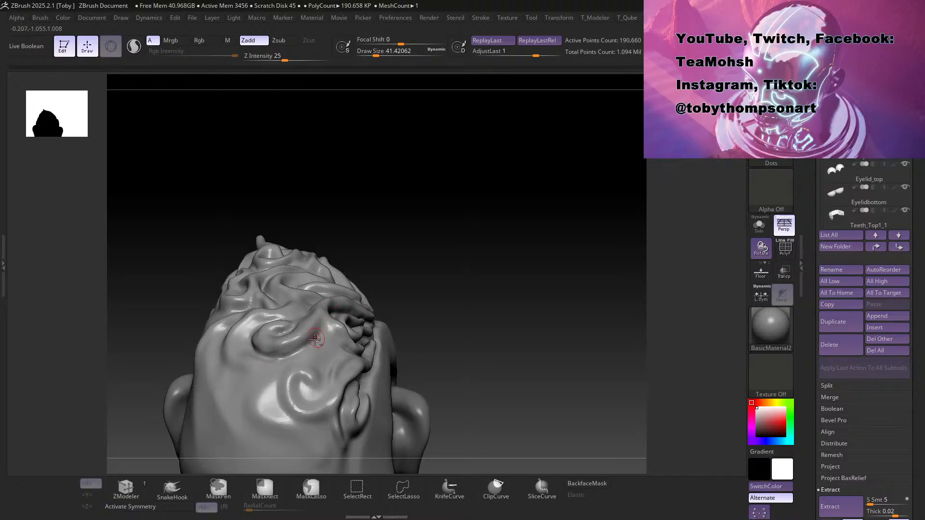
{"action": "left_click_drag", "start_coordinate": [465, 242], "coordinate": [439, 310]}
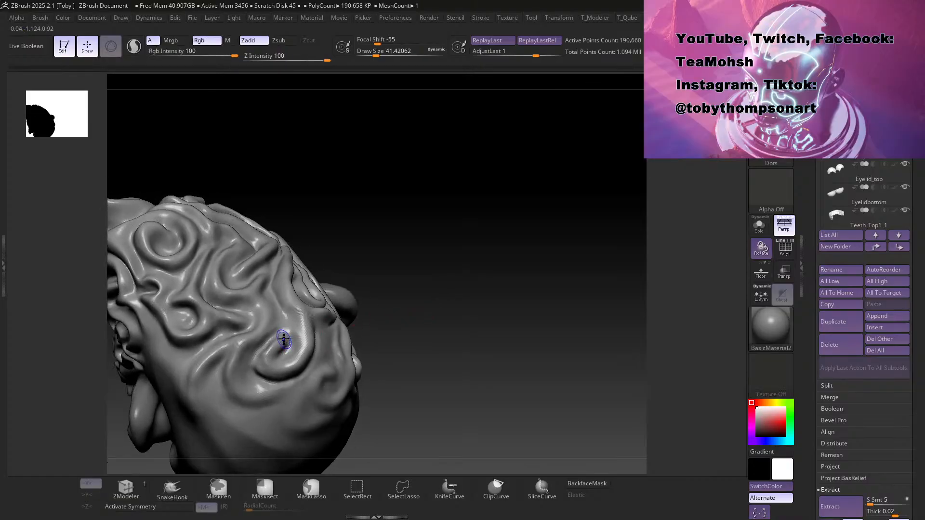
Step: Undo the last stroke and reinforce the centre of the crown's spiral curl at draw size about 87
{"action": "key", "text": "ctrl+z"}
{"action": "key", "text": "s"}
{"action": "left_click_drag", "start_coordinate": [385, 291], "coordinate": [393, 292]}
{"action": "left_click_drag", "start_coordinate": [285, 334], "coordinate": [264, 369]}
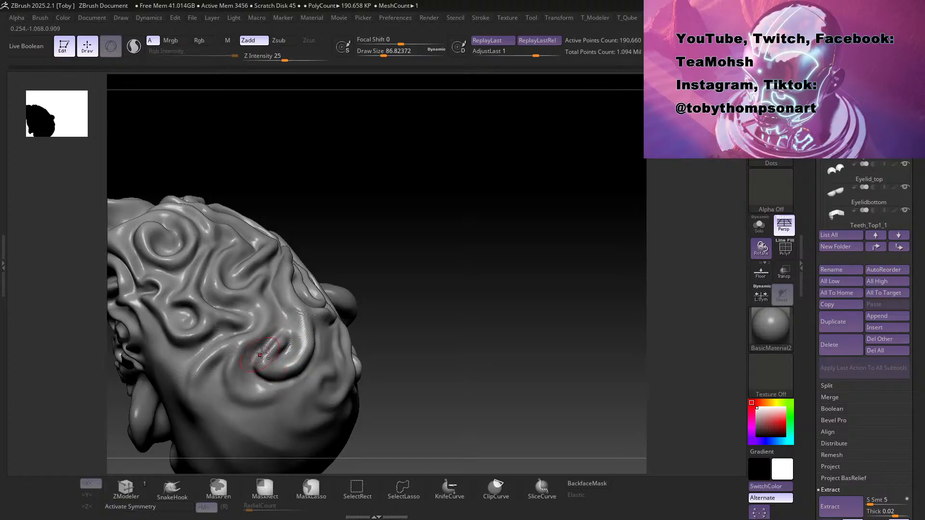
Step: Build up the wavy strands on the side of the head with the Standard brush at draw size about 108
{"action": "mouse_move", "coordinate": [421, 247]}
{"action": "left_mouse_down"}
{"action": "mouse_move", "coordinate": [449, 203]}
{"action": "mouse_move", "coordinate": [455, 252]}
{"action": "mouse_move", "coordinate": [362, 304]}
{"action": "left_mouse_up"}
{"action": "mouse_move", "coordinate": [463, 260]}
{"action": "left_mouse_down"}
{"action": "mouse_move", "coordinate": [442, 279]}
{"action": "mouse_move", "coordinate": [347, 301]}
{"action": "mouse_move", "coordinate": [390, 310]}
{"action": "mouse_move", "coordinate": [485, 258]}
{"action": "mouse_move", "coordinate": [485, 223]}
{"action": "mouse_move", "coordinate": [487, 236]}
{"action": "mouse_move", "coordinate": [467, 254]}
{"action": "mouse_move", "coordinate": [396, 260]}
{"action": "mouse_move", "coordinate": [454, 252]}
{"action": "mouse_move", "coordinate": [490, 231]}
{"action": "mouse_move", "coordinate": [494, 254]}
{"action": "mouse_move", "coordinate": [477, 241]}
{"action": "mouse_move", "coordinate": [542, 406]}
{"action": "left_mouse_up"}
{"action": "mouse_move", "coordinate": [660, 340]}
{"action": "left_mouse_down", "text": "alt"}
{"action": "mouse_move", "coordinate": [587, 346]}
{"action": "mouse_move", "coordinate": [576, 386]}
{"action": "mouse_move", "coordinate": [596, 389]}
{"action": "left_mouse_up", "text": "alt"}
{"action": "key", "text": "s"}
{"action": "key", "text": "s"}
{"action": "left_click_drag", "start_coordinate": [437, 403], "coordinate": [387, 384]}
{"action": "mouse_move", "coordinate": [599, 402]}
{"action": "left_mouse_down"}
{"action": "mouse_move", "coordinate": [572, 375]}
{"action": "mouse_move", "coordinate": [604, 380]}
{"action": "left_mouse_up"}
Step: Refine the folds between the wavy side strands with the Standard brush at draw size about 59
{"action": "key", "text": "s"}
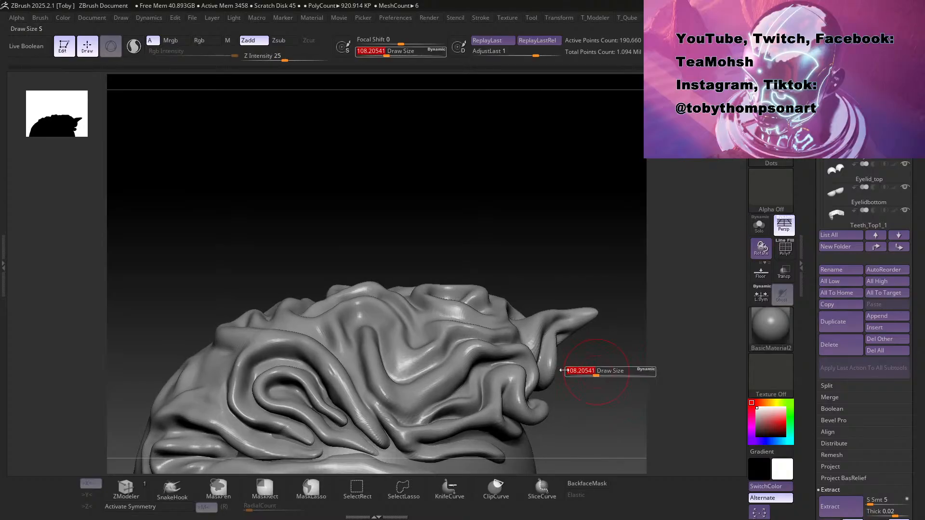
{"action": "key", "text": "s"}
{"action": "left_click_drag", "start_coordinate": [472, 383], "coordinate": [465, 384]}
{"action": "left_click_drag", "start_coordinate": [591, 401], "coordinate": [471, 378]}
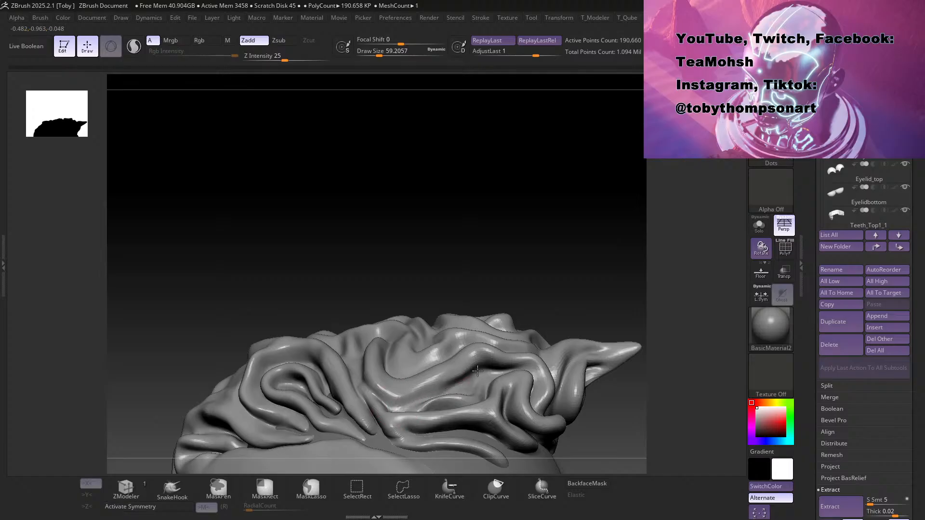
{"action": "left_click_drag", "start_coordinate": [570, 250], "coordinate": [440, 382]}
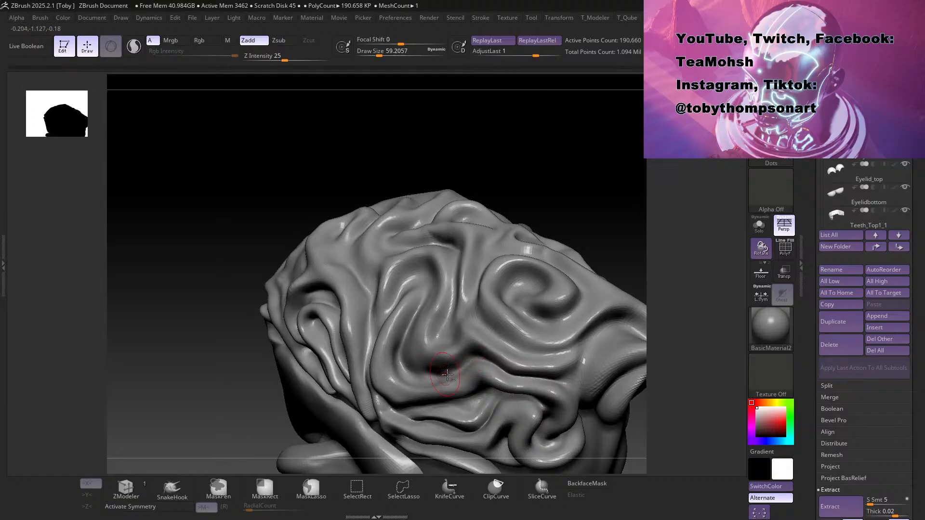
{"action": "mouse_move", "coordinate": [526, 241]}
{"action": "left_mouse_down"}
{"action": "mouse_move", "coordinate": [558, 173]}
{"action": "mouse_move", "coordinate": [553, 213]}
{"action": "mouse_move", "coordinate": [537, 216]}
{"action": "left_mouse_up"}
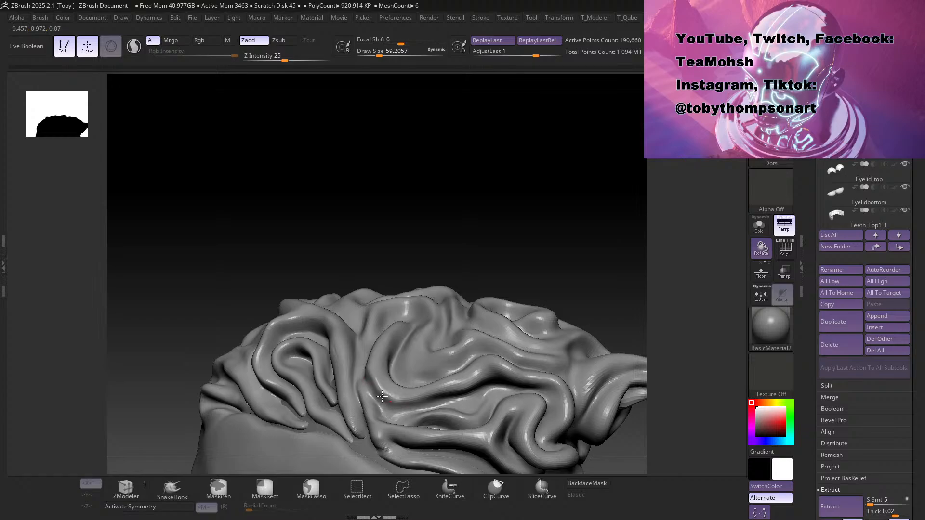
Step: Reshape the flow of the wavy side strands with the Move brush at Z Intensity 51 and draw size about 97
{"action": "mouse_move", "coordinate": [462, 275]}
{"action": "left_mouse_down"}
{"action": "mouse_move", "coordinate": [543, 250]}
{"action": "mouse_move", "coordinate": [533, 254]}
{"action": "mouse_move", "coordinate": [562, 235]}
{"action": "mouse_move", "coordinate": [533, 213]}
{"action": "mouse_move", "coordinate": [551, 210]}
{"action": "left_mouse_up"}
{"action": "key", "text": "b"}
{"action": "key", "text": "m"}
{"action": "key", "text": "v"}
{"action": "key", "text": "s"}
{"action": "left_click_drag", "start_coordinate": [477, 349], "coordinate": [478, 335]}
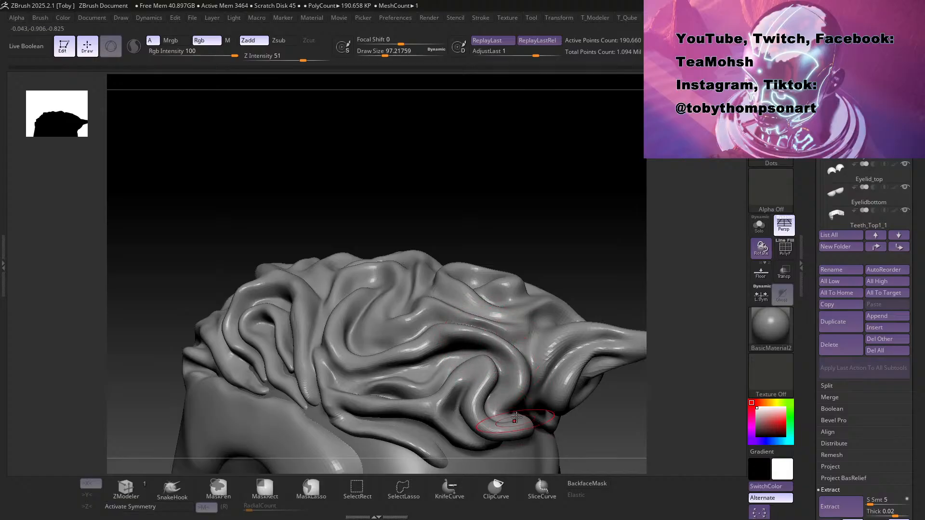
{"action": "mouse_move", "coordinate": [395, 354]}
{"action": "left_mouse_down"}
{"action": "mouse_move", "coordinate": [403, 363]}
{"action": "mouse_move", "coordinate": [373, 369]}
{"action": "left_mouse_up"}
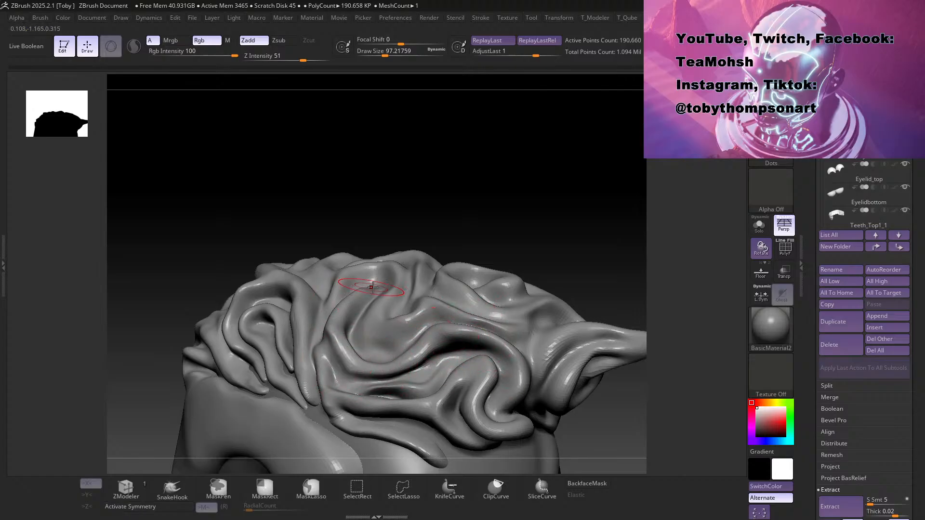
Step: Smooth the long wavy strand and the folds around the front curl
{"action": "left_click_drag", "start_coordinate": [519, 197], "coordinate": [520, 223]}
{"action": "left_click_drag", "start_coordinate": [453, 329], "coordinate": [470, 329], "text": "shift"}
{"action": "left_click_drag", "start_coordinate": [486, 377], "coordinate": [500, 381], "text": "shift"}
{"action": "left_click_drag", "start_coordinate": [419, 344], "coordinate": [393, 336], "text": "shift"}
Step: Deepen and build up the U-shaped fold of the side strands with the Standard brush at Z Intensity 25 and draw size about 65
{"action": "mouse_move", "coordinate": [540, 232]}
{"action": "left_mouse_down"}
{"action": "mouse_move", "coordinate": [496, 256]}
{"action": "mouse_move", "coordinate": [562, 210]}
{"action": "left_mouse_up"}
{"action": "key", "text": "s"}
{"action": "left_click_drag", "start_coordinate": [558, 214], "coordinate": [577, 215]}
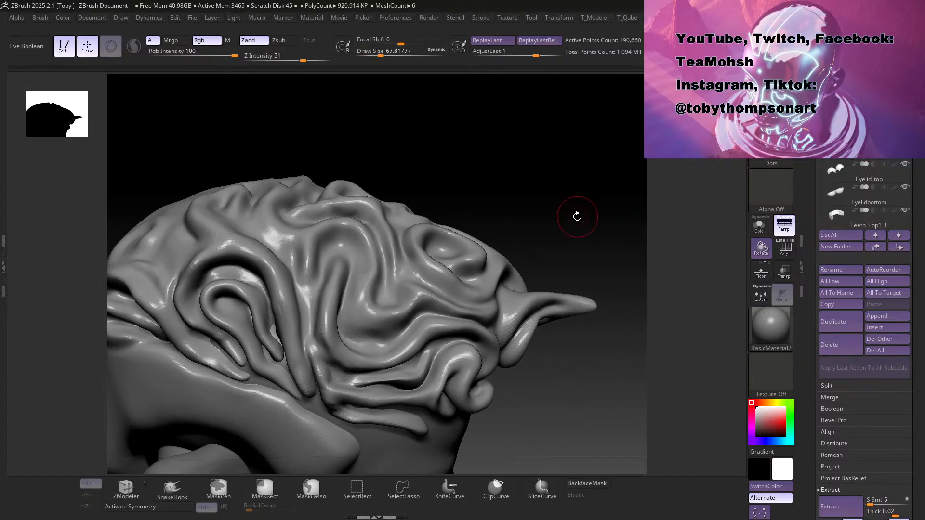
{"action": "key", "text": "s"}
{"action": "left_click", "coordinate": [562, 204]}
{"action": "left_click_drag", "start_coordinate": [561, 206], "coordinate": [539, 243]}
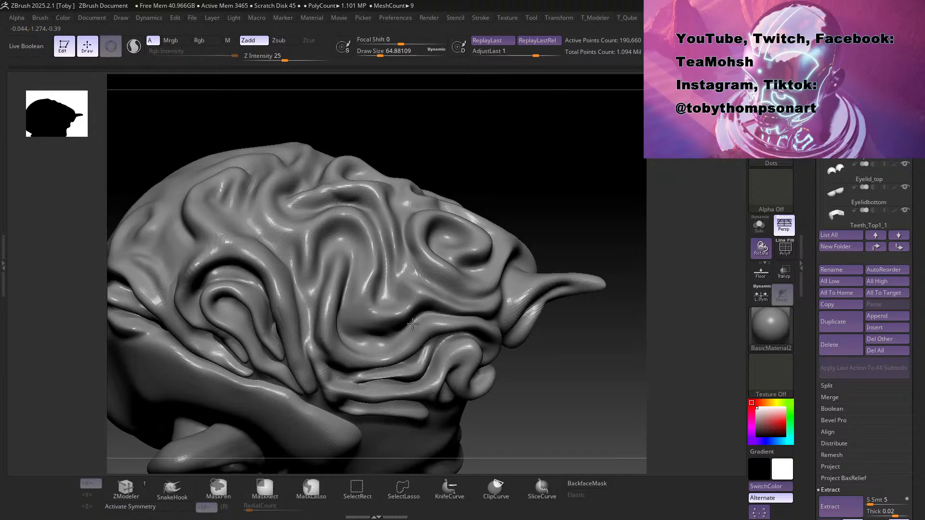
{"action": "mouse_move", "coordinate": [365, 343]}
{"action": "left_mouse_down", "text": "alt"}
{"action": "mouse_move", "coordinate": [356, 350]}
{"action": "mouse_move", "coordinate": [344, 319]}
{"action": "left_mouse_up", "text": "alt"}
{"action": "mouse_move", "coordinate": [525, 206]}
{"action": "left_mouse_down"}
{"action": "mouse_move", "coordinate": [525, 123]}
{"action": "mouse_move", "coordinate": [510, 196]}
{"action": "left_mouse_up"}
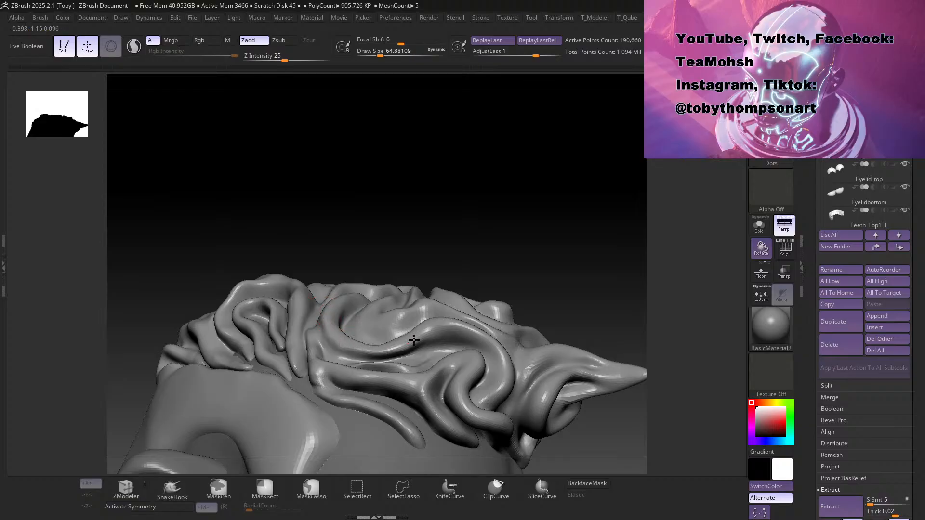
Step: Add volume to the long wavy strand above the front curl at draw size about 104
{"action": "key", "text": "s"}
{"action": "left_click_drag", "start_coordinate": [427, 219], "coordinate": [431, 219]}
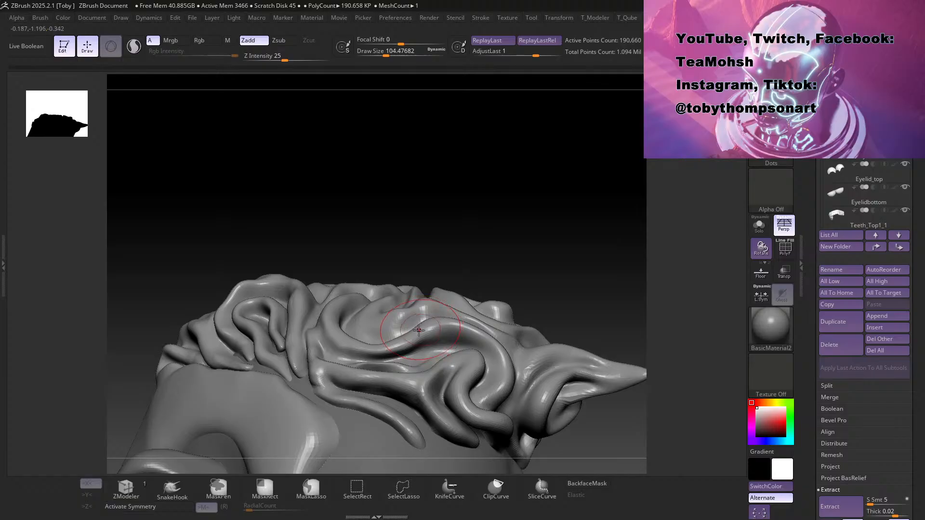
{"action": "mouse_move", "coordinate": [498, 205]}
{"action": "left_mouse_down"}
{"action": "mouse_move", "coordinate": [495, 186]}
{"action": "mouse_move", "coordinate": [490, 209]}
{"action": "mouse_move", "coordinate": [428, 231]}
{"action": "mouse_move", "coordinate": [525, 230]}
{"action": "mouse_move", "coordinate": [526, 238]}
{"action": "mouse_move", "coordinate": [454, 227]}
{"action": "mouse_move", "coordinate": [473, 243]}
{"action": "mouse_move", "coordinate": [450, 228]}
{"action": "left_mouse_up"}
Step: Carve the creases at the roots of the front strands with Dam Standard at draw size about 39 and smooth the lowest root
{"action": "key", "text": "s"}
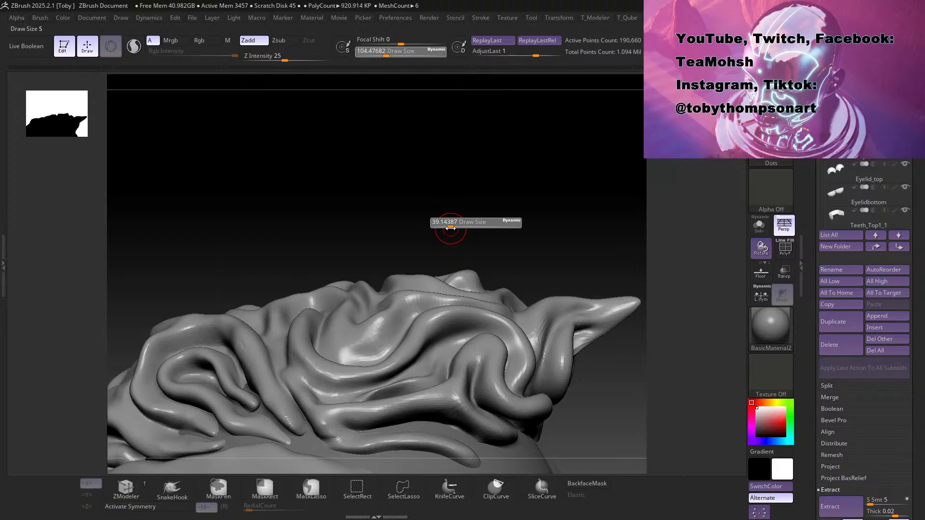
{"action": "key", "text": "b"}
{"action": "key", "text": "d"}
{"action": "key", "text": "s"}
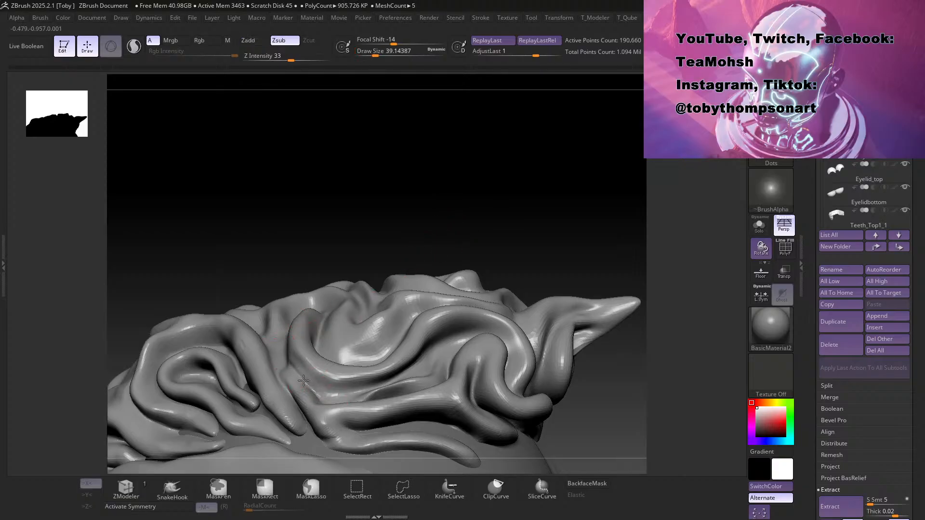
{"action": "mouse_move", "coordinate": [467, 219]}
{"action": "left_mouse_down"}
{"action": "mouse_move", "coordinate": [487, 212]}
{"action": "mouse_move", "coordinate": [442, 287]}
{"action": "left_mouse_up"}
{"action": "left_click_drag", "start_coordinate": [330, 424], "coordinate": [323, 438], "text": "shift"}
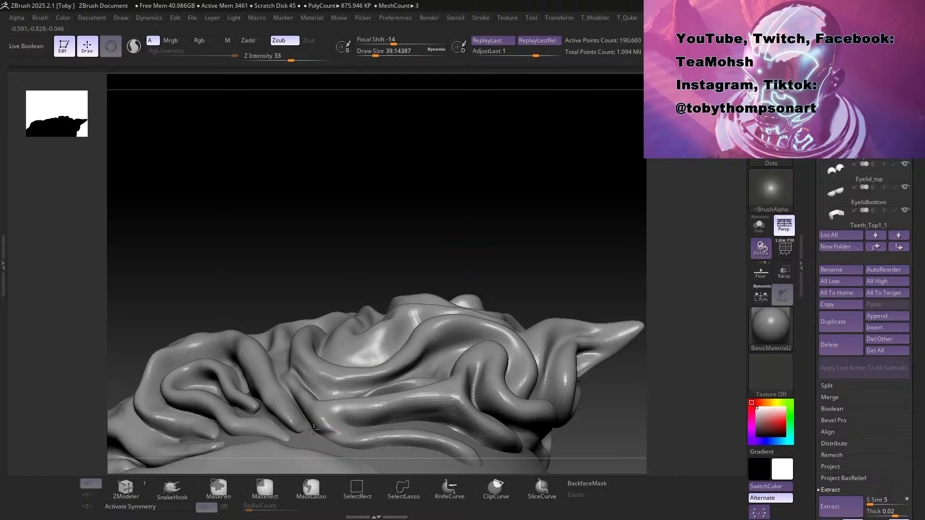
Step: Sharpen the creases where the arching and front strands meet and smooth the surrounding strand surfaces
{"action": "left_click_drag", "start_coordinate": [481, 235], "coordinate": [436, 270]}
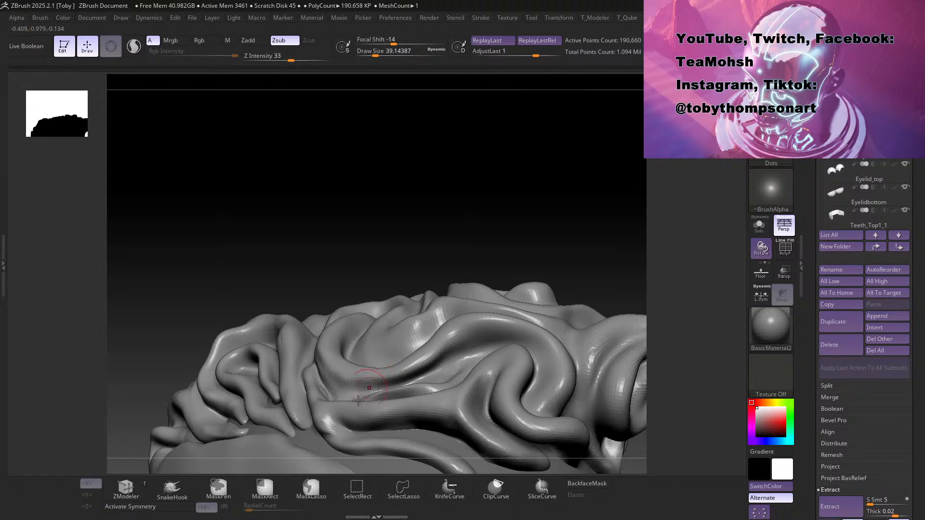
{"action": "left_click_drag", "start_coordinate": [324, 425], "coordinate": [330, 413], "text": "shift"}
{"action": "left_click_drag", "start_coordinate": [467, 234], "coordinate": [436, 246]}
{"action": "left_click_drag", "start_coordinate": [320, 378], "coordinate": [283, 360], "text": "shift"}
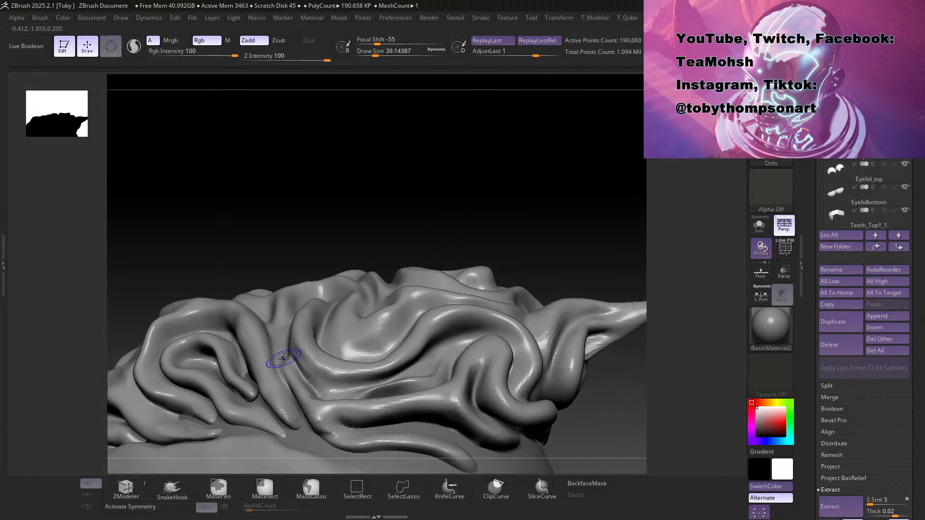
{"action": "mouse_move", "coordinate": [527, 213]}
{"action": "left_mouse_down"}
{"action": "mouse_move", "coordinate": [475, 233]}
{"action": "mouse_move", "coordinate": [479, 225]}
{"action": "mouse_move", "coordinate": [501, 260]}
{"action": "mouse_move", "coordinate": [442, 275]}
{"action": "mouse_move", "coordinate": [456, 239]}
{"action": "mouse_move", "coordinate": [481, 221]}
{"action": "mouse_move", "coordinate": [481, 279]}
{"action": "mouse_move", "coordinate": [547, 390]}
{"action": "mouse_move", "coordinate": [534, 378]}
{"action": "left_mouse_up"}
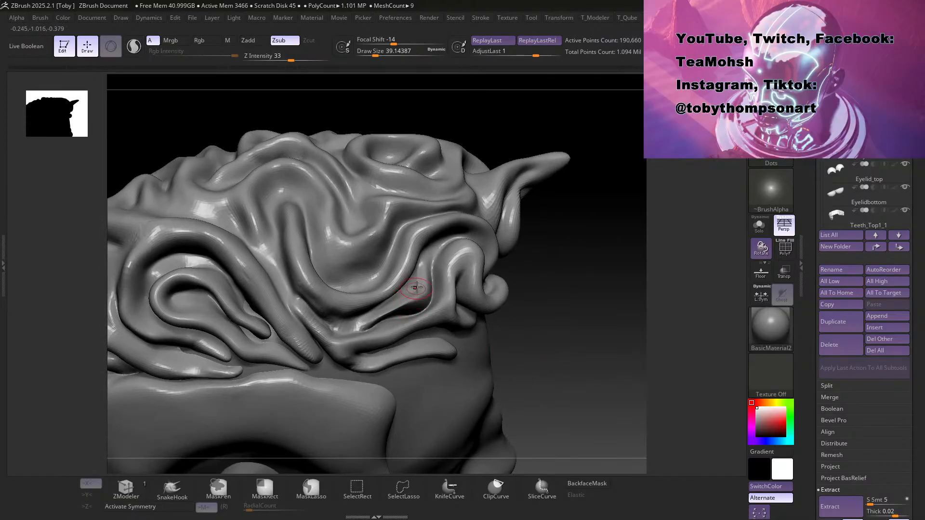
Step: Build up the thin strands leading into the front curl with Inflat at Z Intensity 10 and Standard at Z Intensity 25, draw size about 39
{"action": "key", "text": "shift"}
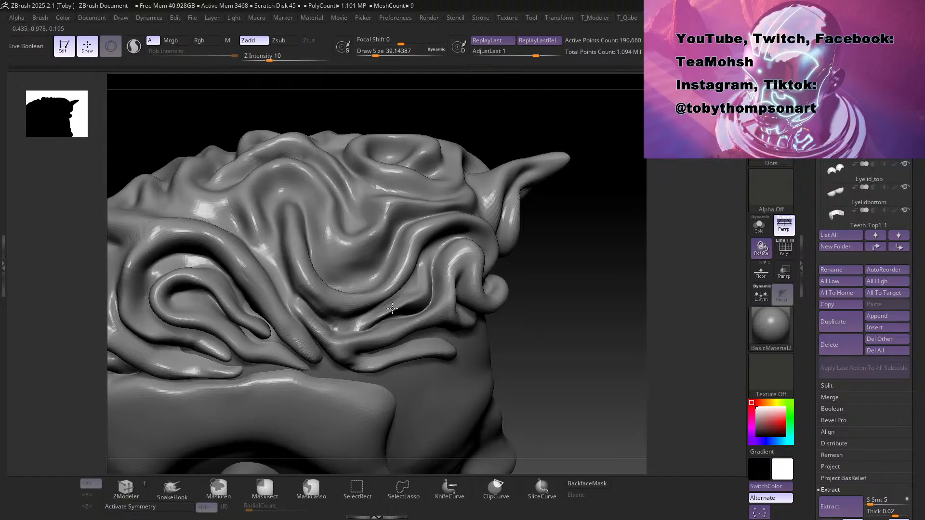
{"action": "mouse_move", "coordinate": [567, 342]}
{"action": "left_mouse_down"}
{"action": "mouse_move", "coordinate": [579, 345]}
{"action": "mouse_move", "coordinate": [544, 343]}
{"action": "left_mouse_up"}
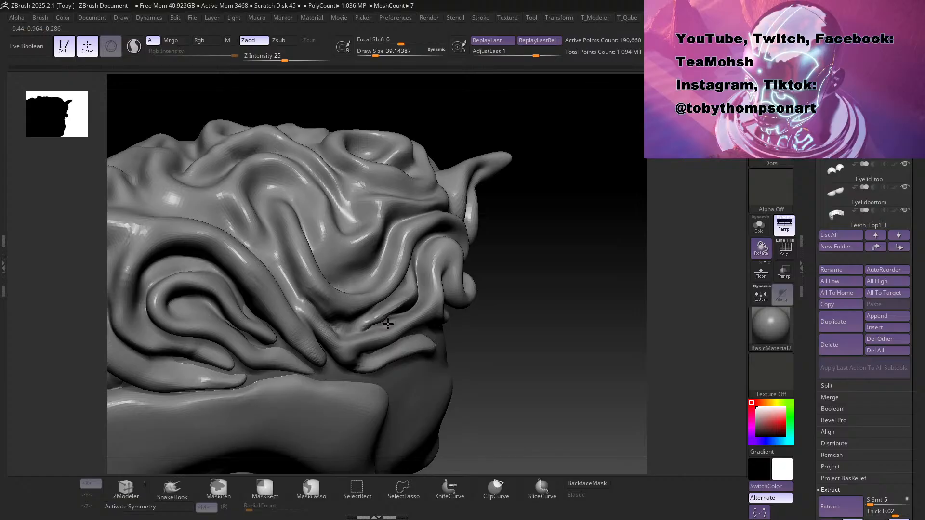
{"action": "mouse_move", "coordinate": [508, 337]}
{"action": "left_mouse_down", "text": "alt"}
{"action": "mouse_move", "coordinate": [508, 399]}
{"action": "mouse_move", "coordinate": [410, 323]}
{"action": "left_mouse_up", "text": "alt"}
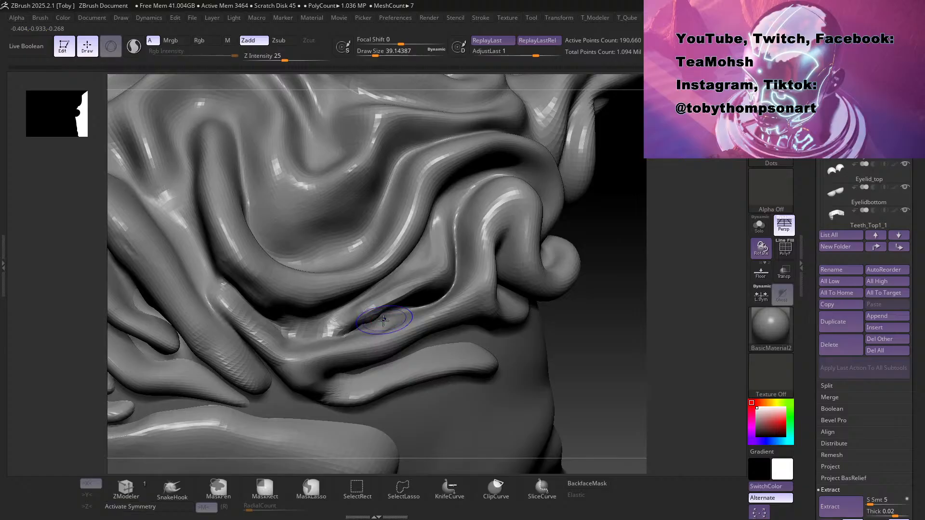
{"action": "key", "text": "ctrl"}
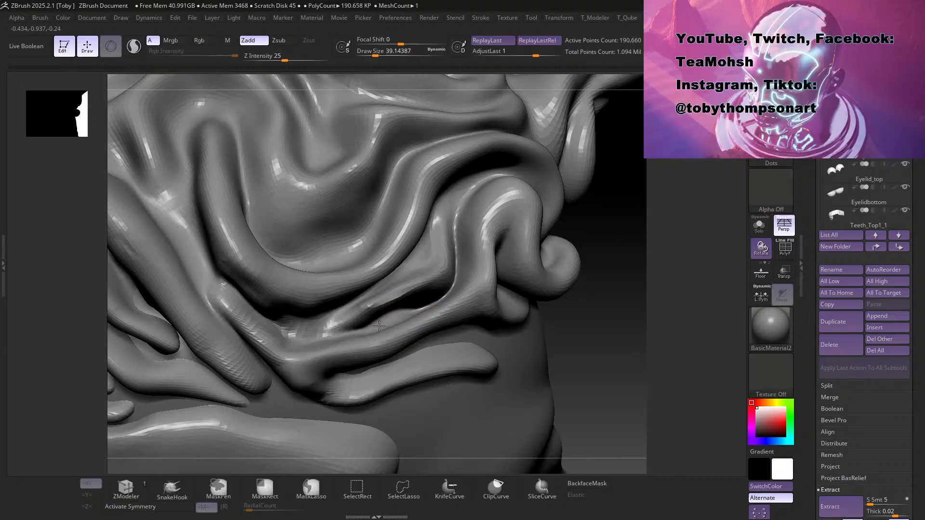
{"action": "key", "text": "ctrl"}
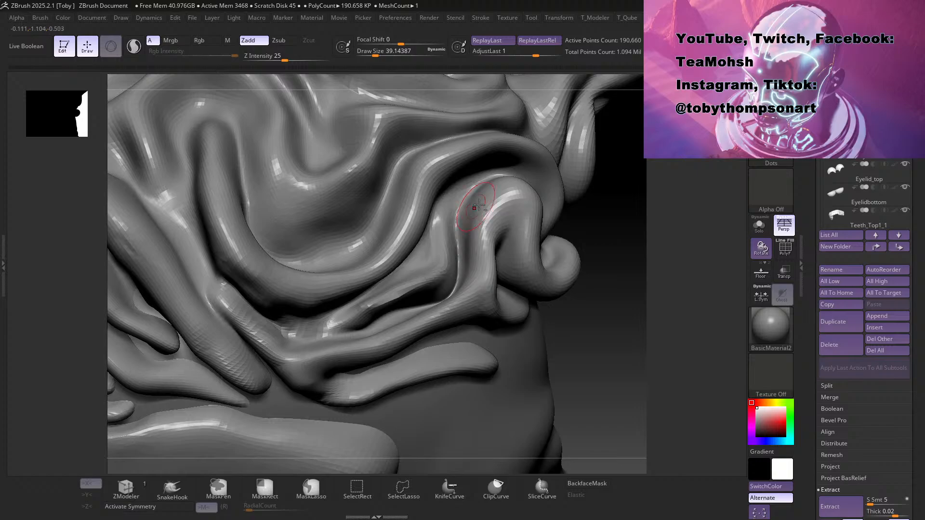
{"action": "mouse_move", "coordinate": [624, 337]}
{"action": "left_mouse_down"}
{"action": "mouse_move", "coordinate": [437, 312]}
{"action": "mouse_move", "coordinate": [442, 301]}
{"action": "left_mouse_up"}
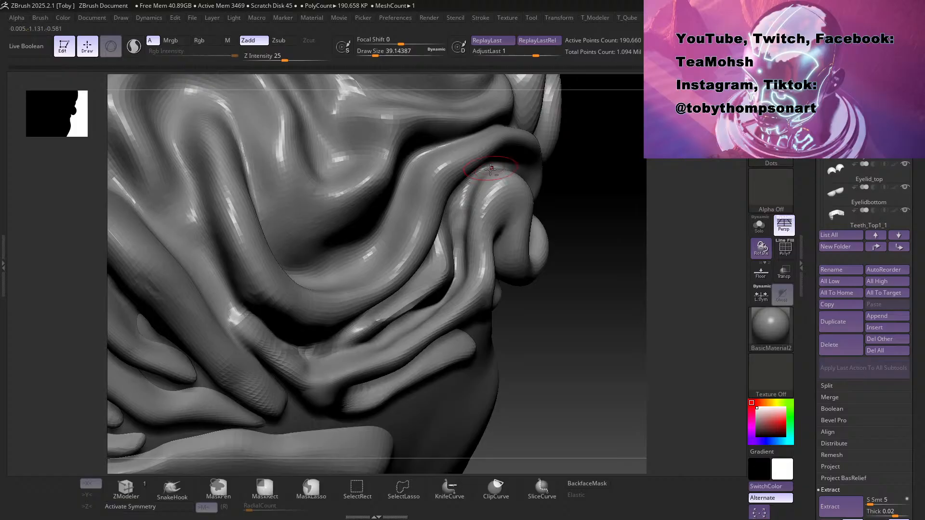
Step: Check the whole side of the hair and smooth the strand junction behind the U-shaped fold
{"action": "key", "text": "f"}
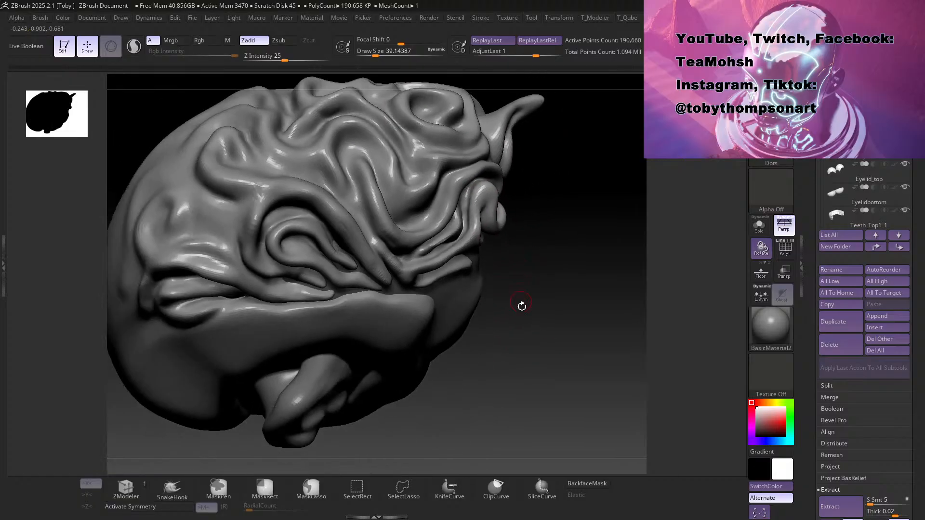
{"action": "left_click_drag", "start_coordinate": [572, 355], "coordinate": [508, 301]}
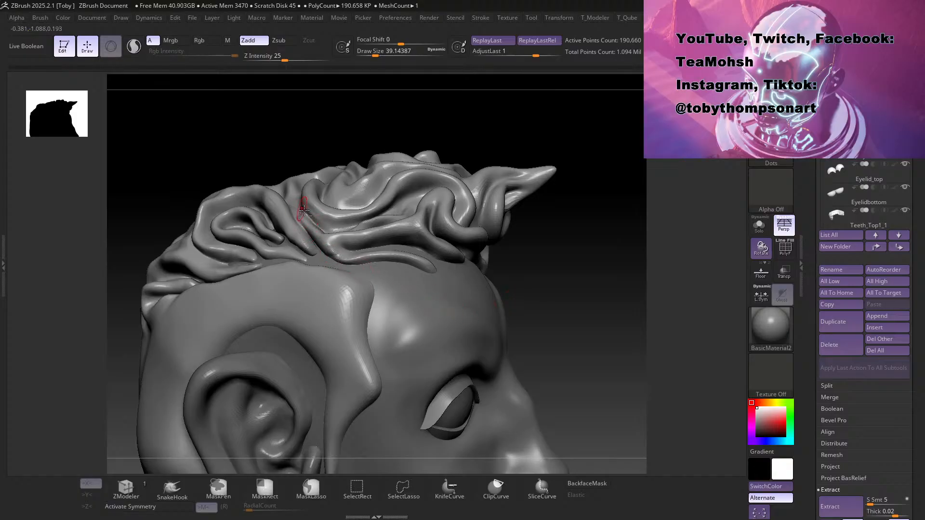
{"action": "left_click_drag", "start_coordinate": [311, 223], "coordinate": [300, 210], "text": "shift"}
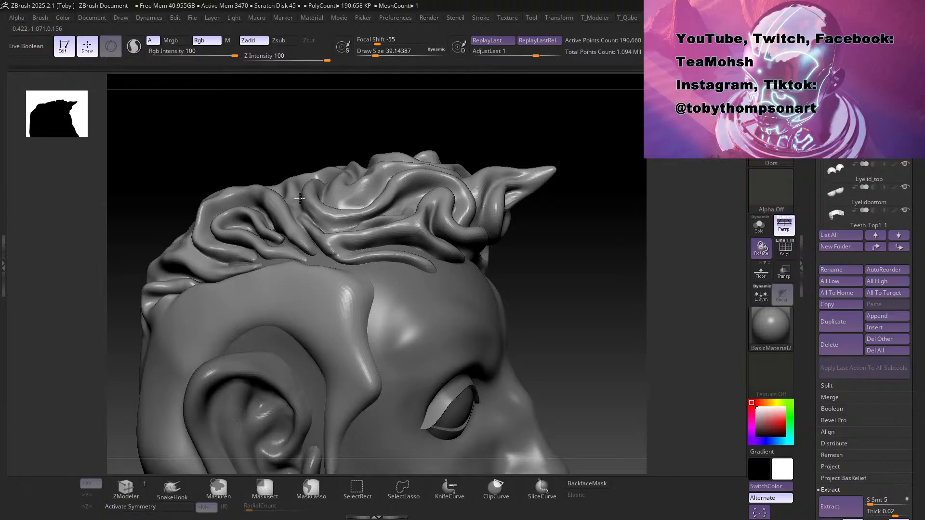
Step: Try reshaping the hair edge behind the ear with Dam Standard, smoothing and Standard strokes at draw size about 77
{"action": "mouse_move", "coordinate": [580, 213]}
{"action": "left_mouse_down"}
{"action": "mouse_move", "coordinate": [593, 208]}
{"action": "mouse_move", "coordinate": [578, 250]}
{"action": "mouse_move", "coordinate": [507, 251]}
{"action": "mouse_move", "coordinate": [527, 254]}
{"action": "mouse_move", "coordinate": [427, 271]}
{"action": "mouse_move", "coordinate": [557, 234]}
{"action": "mouse_move", "coordinate": [595, 241]}
{"action": "mouse_move", "coordinate": [480, 294]}
{"action": "mouse_move", "coordinate": [435, 303]}
{"action": "mouse_move", "coordinate": [475, 307]}
{"action": "mouse_move", "coordinate": [425, 236]}
{"action": "mouse_move", "coordinate": [426, 281]}
{"action": "mouse_move", "coordinate": [444, 238]}
{"action": "mouse_move", "coordinate": [479, 262]}
{"action": "mouse_move", "coordinate": [517, 312]}
{"action": "mouse_move", "coordinate": [485, 302]}
{"action": "mouse_move", "coordinate": [444, 254]}
{"action": "mouse_move", "coordinate": [451, 232]}
{"action": "mouse_move", "coordinate": [500, 305]}
{"action": "mouse_move", "coordinate": [519, 248]}
{"action": "mouse_move", "coordinate": [503, 205]}
{"action": "mouse_move", "coordinate": [504, 235]}
{"action": "mouse_move", "coordinate": [485, 159]}
{"action": "mouse_move", "coordinate": [470, 176]}
{"action": "mouse_move", "coordinate": [548, 227]}
{"action": "mouse_move", "coordinate": [528, 272]}
{"action": "mouse_move", "coordinate": [547, 254]}
{"action": "mouse_move", "coordinate": [479, 225]}
{"action": "mouse_move", "coordinate": [510, 219]}
{"action": "mouse_move", "coordinate": [511, 239]}
{"action": "mouse_move", "coordinate": [516, 233]}
{"action": "left_mouse_up"}
{"action": "key", "text": "b"}
{"action": "key", "text": "d"}
{"action": "key", "text": "s"}
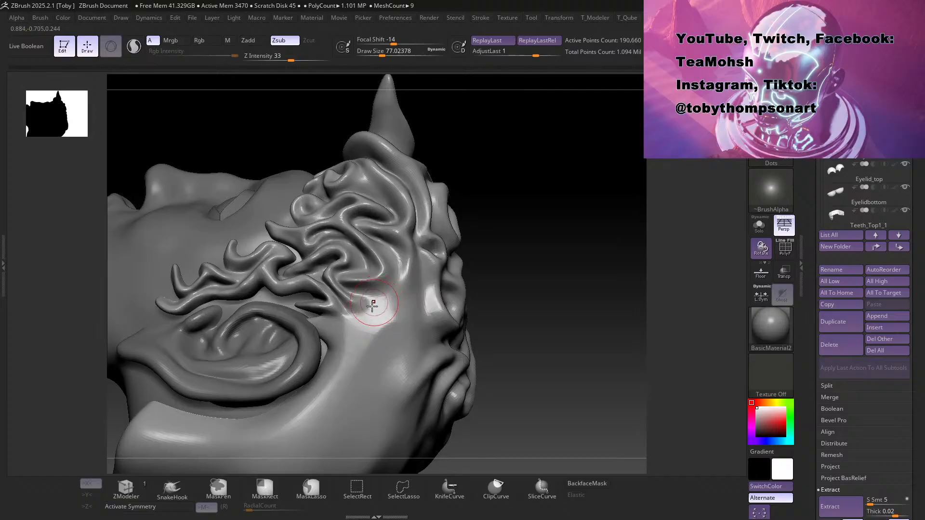
{"action": "mouse_move", "coordinate": [325, 339]}
{"action": "left_mouse_down", "text": "shift"}
{"action": "mouse_move", "coordinate": [314, 327]}
{"action": "mouse_move", "coordinate": [337, 350]}
{"action": "left_mouse_up", "text": "shift"}
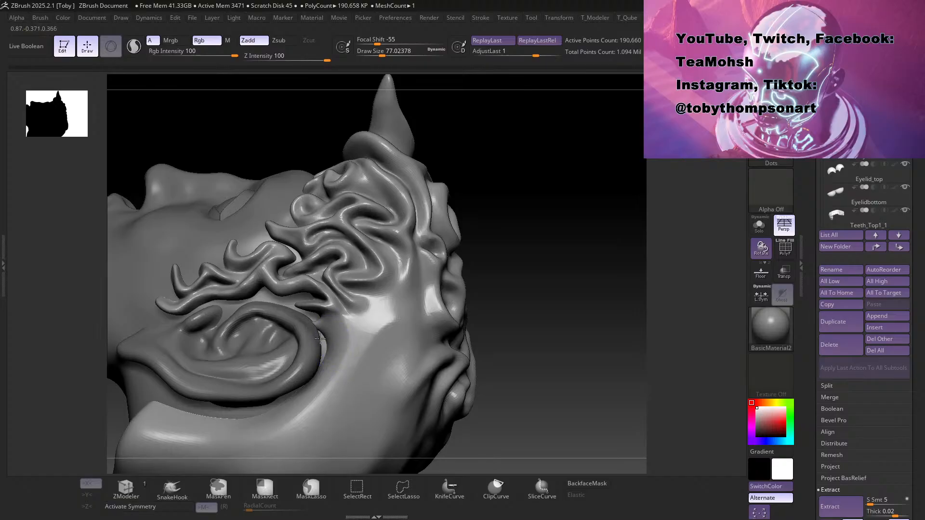
{"action": "left_click_drag", "start_coordinate": [313, 334], "coordinate": [322, 340], "text": "shift"}
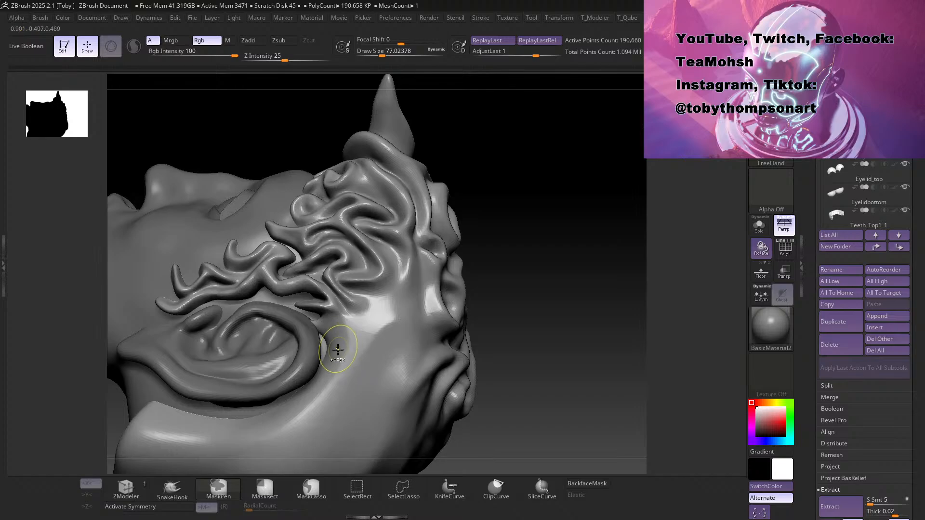
{"action": "key", "text": "ctrl+z"}
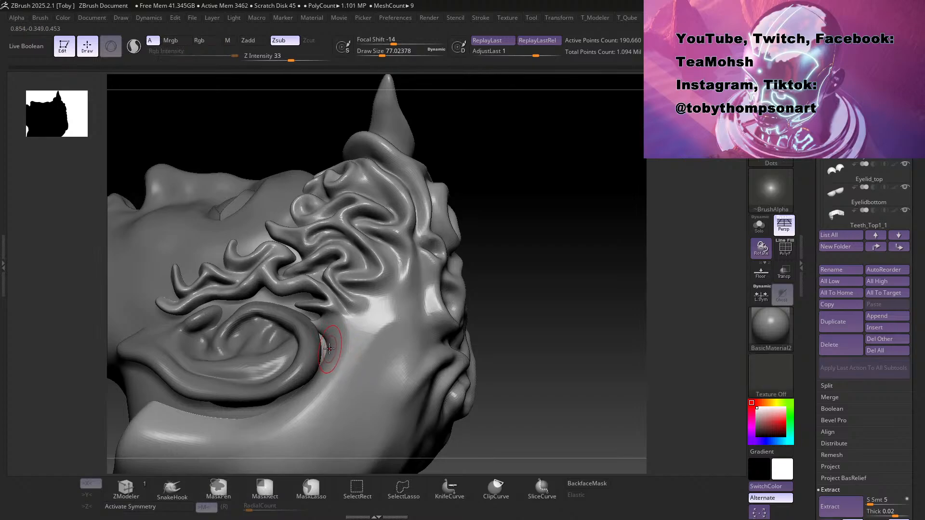
{"action": "key", "text": "b"}
{"action": "key", "text": "s"}
{"action": "key", "text": "t"}
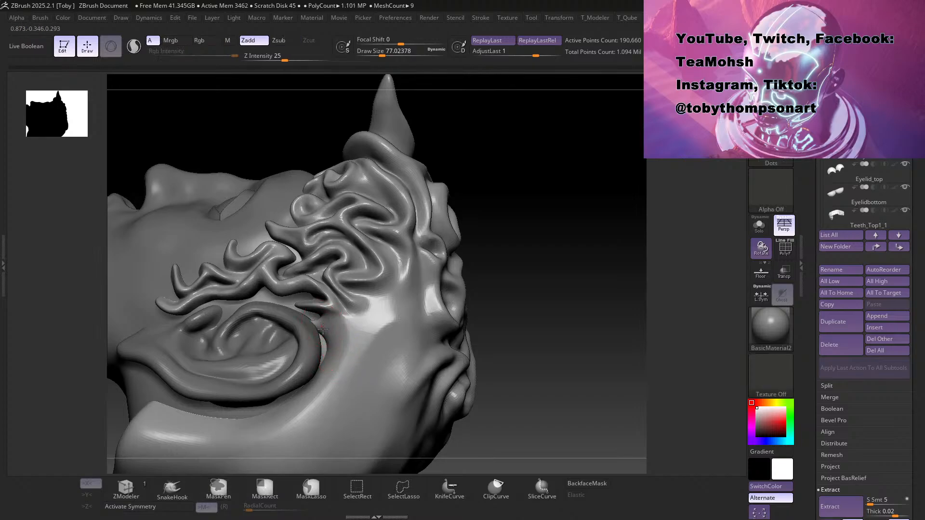
{"action": "key", "text": "ctrl+z"}
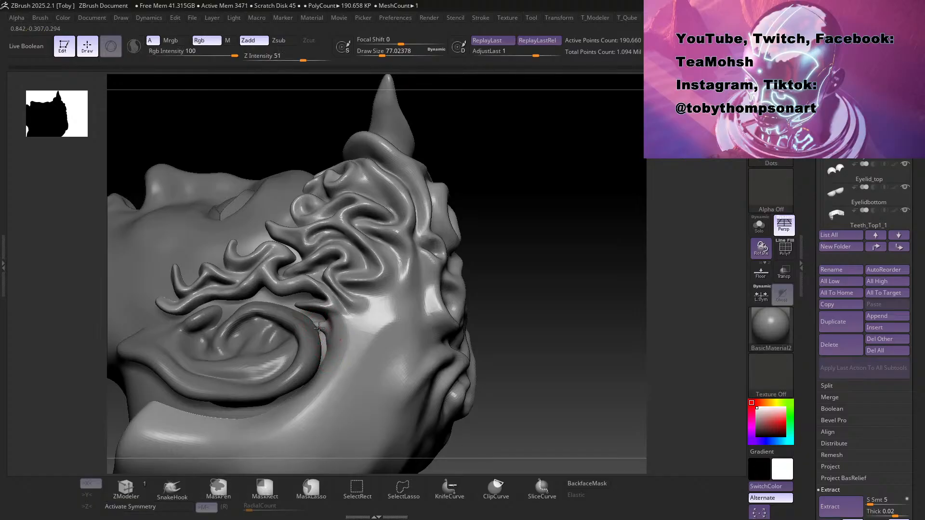
Step: Adjust the hair edge behind the ear with Move at Z Intensity 51 and remesh the hair with ZRemesher using Same and Adapt
{"action": "left_click_drag", "start_coordinate": [324, 330], "coordinate": [319, 331]}
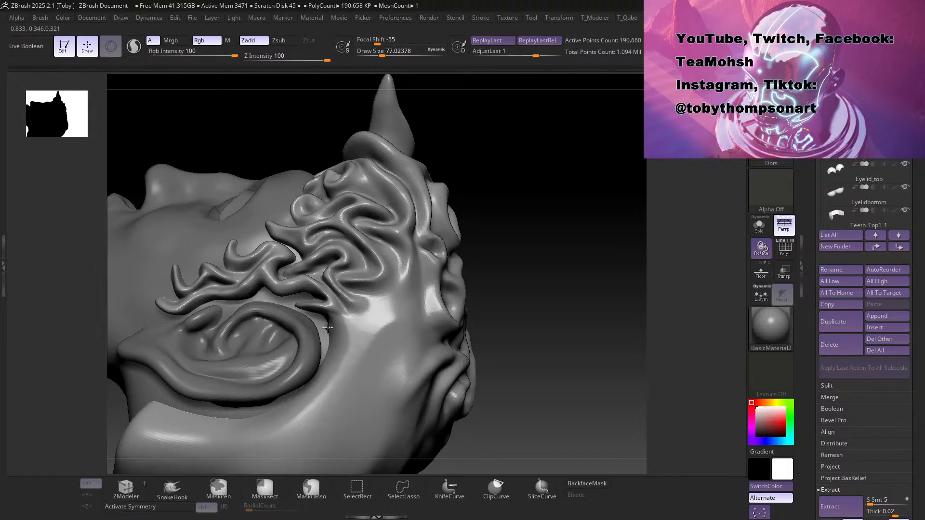
{"action": "left_click_drag", "start_coordinate": [501, 316], "coordinate": [548, 338]}
{"action": "key", "text": "space"}
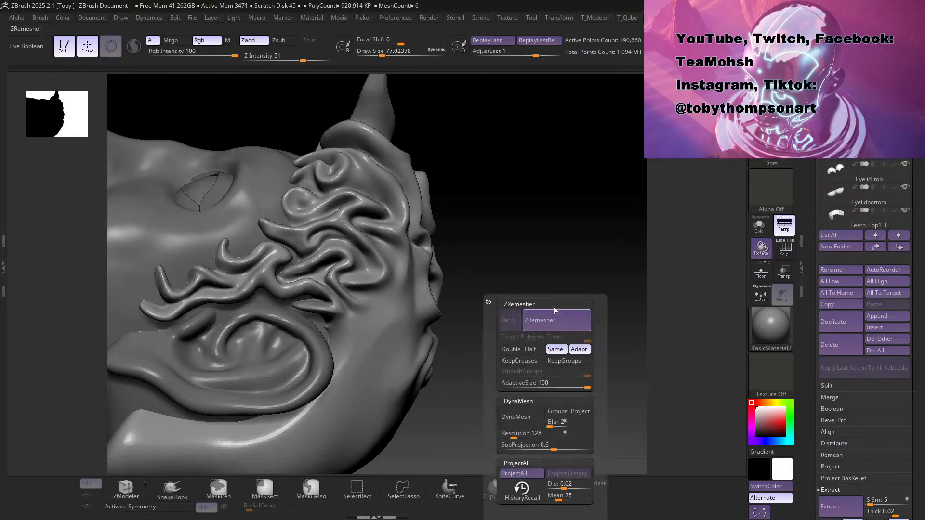
{"action": "left_click", "coordinate": [561, 321]}
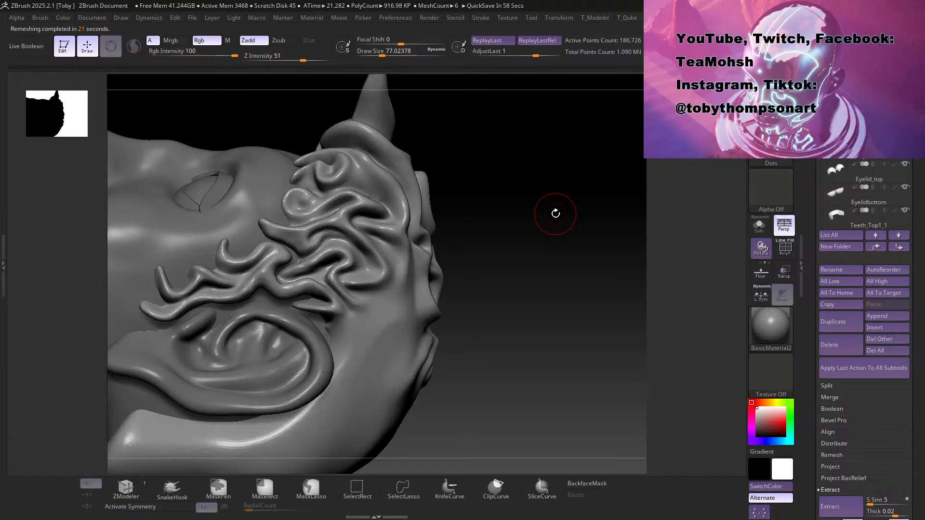
Step: Thicken the strand roots above the temple with Inflat at Z Intensity 10, draw size about 77
{"action": "mouse_move", "coordinate": [525, 365]}
{"action": "left_mouse_down"}
{"action": "mouse_move", "coordinate": [479, 196]}
{"action": "mouse_move", "coordinate": [562, 256]}
{"action": "left_mouse_up"}
{"action": "mouse_move", "coordinate": [629, 421]}
{"action": "left_mouse_down"}
{"action": "mouse_move", "coordinate": [610, 421]}
{"action": "mouse_move", "coordinate": [593, 400]}
{"action": "mouse_move", "coordinate": [607, 425]}
{"action": "left_mouse_up"}
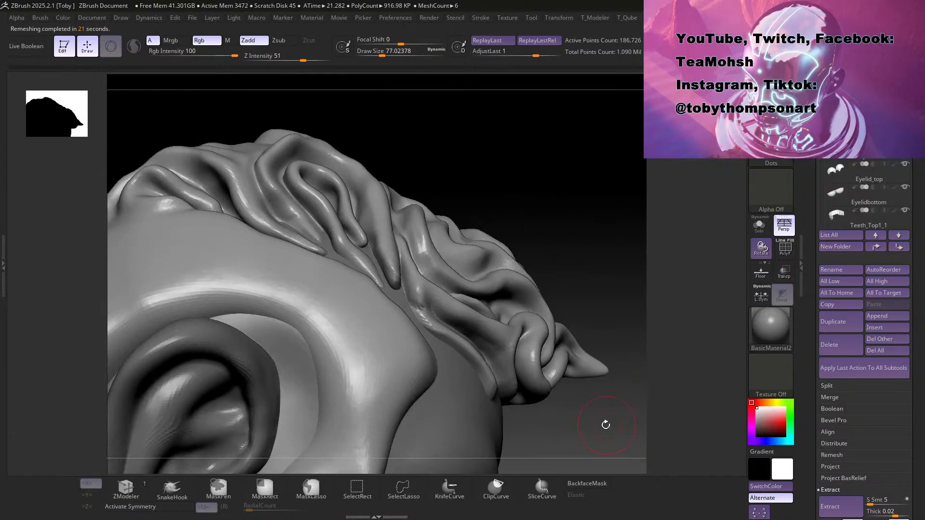
{"action": "key", "text": "b"}
{"action": "key", "text": "i"}
{"action": "key", "text": "n"}
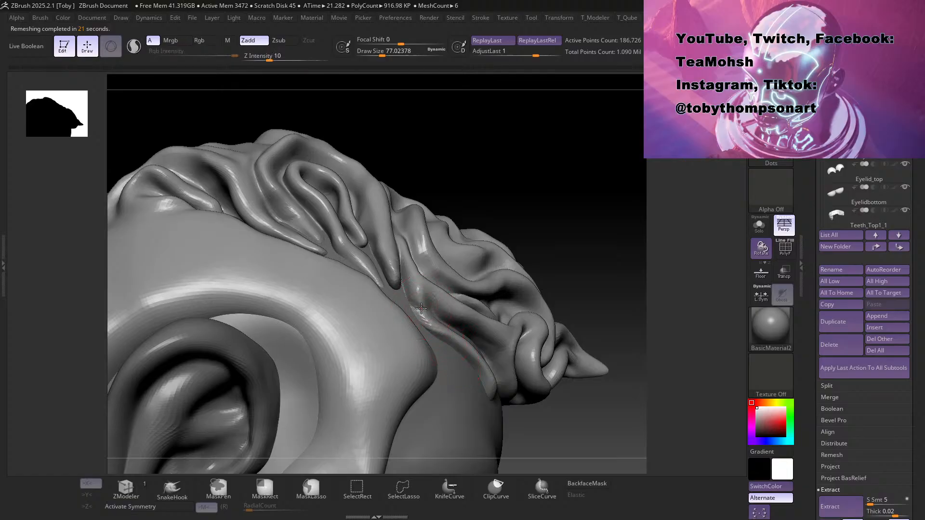
{"action": "mouse_move", "coordinate": [559, 164]}
{"action": "left_mouse_down"}
{"action": "mouse_move", "coordinate": [545, 192]}
{"action": "mouse_move", "coordinate": [584, 169]}
{"action": "mouse_move", "coordinate": [506, 128]}
{"action": "mouse_move", "coordinate": [501, 223]}
{"action": "mouse_move", "coordinate": [510, 245]}
{"action": "mouse_move", "coordinate": [558, 291]}
{"action": "mouse_move", "coordinate": [560, 331]}
{"action": "mouse_move", "coordinate": [557, 274]}
{"action": "left_mouse_up"}
{"action": "left_click_drag", "start_coordinate": [560, 330], "coordinate": [555, 319]}
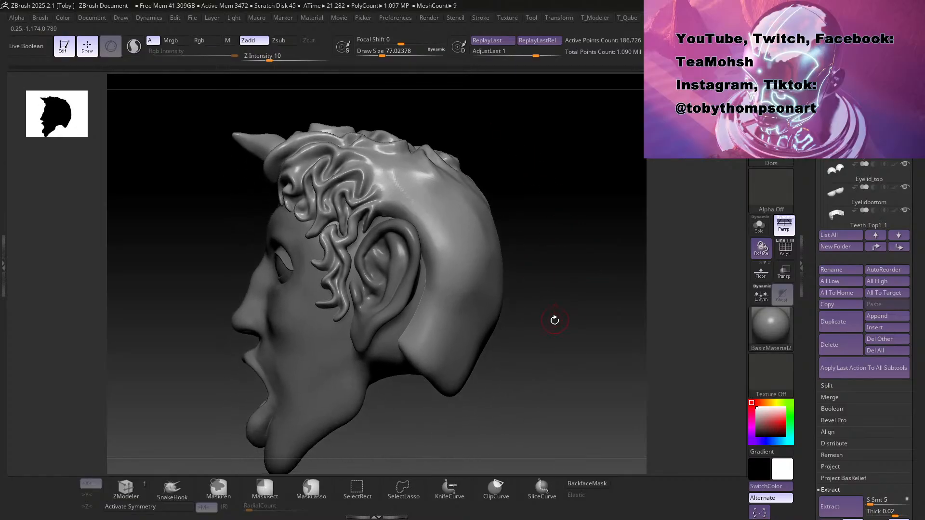
Step: Check the hair silhouette around the head and smooth the surface behind the U-shaped fold
{"action": "mouse_move", "coordinate": [492, 415]}
{"action": "left_mouse_down"}
{"action": "mouse_move", "coordinate": [450, 422]}
{"action": "mouse_move", "coordinate": [542, 415]}
{"action": "mouse_move", "coordinate": [460, 427]}
{"action": "mouse_move", "coordinate": [511, 420]}
{"action": "mouse_move", "coordinate": [502, 384]}
{"action": "mouse_move", "coordinate": [515, 441]}
{"action": "mouse_move", "coordinate": [506, 415]}
{"action": "mouse_move", "coordinate": [488, 424]}
{"action": "mouse_move", "coordinate": [469, 399]}
{"action": "mouse_move", "coordinate": [529, 403]}
{"action": "mouse_move", "coordinate": [527, 385]}
{"action": "mouse_move", "coordinate": [485, 377]}
{"action": "mouse_move", "coordinate": [564, 374]}
{"action": "mouse_move", "coordinate": [533, 402]}
{"action": "mouse_move", "coordinate": [531, 382]}
{"action": "mouse_move", "coordinate": [520, 384]}
{"action": "mouse_move", "coordinate": [524, 368]}
{"action": "mouse_move", "coordinate": [519, 413]}
{"action": "mouse_move", "coordinate": [530, 409]}
{"action": "mouse_move", "coordinate": [531, 417]}
{"action": "left_mouse_up"}
{"action": "left_click_drag", "start_coordinate": [501, 277], "coordinate": [514, 263]}
{"action": "left_click_drag", "start_coordinate": [486, 268], "coordinate": [367, 264]}
{"action": "left_click_drag", "start_coordinate": [559, 198], "coordinate": [524, 193], "text": "alt"}
{"action": "mouse_move", "coordinate": [523, 192]}
{"action": "left_mouse_down"}
{"action": "mouse_move", "coordinate": [526, 223]}
{"action": "mouse_move", "coordinate": [524, 210]}
{"action": "mouse_move", "coordinate": [516, 223]}
{"action": "mouse_move", "coordinate": [566, 345]}
{"action": "mouse_move", "coordinate": [551, 345]}
{"action": "mouse_move", "coordinate": [547, 358]}
{"action": "left_mouse_up"}
{"action": "left_click_drag", "start_coordinate": [237, 225], "coordinate": [235, 250], "text": "shift"}
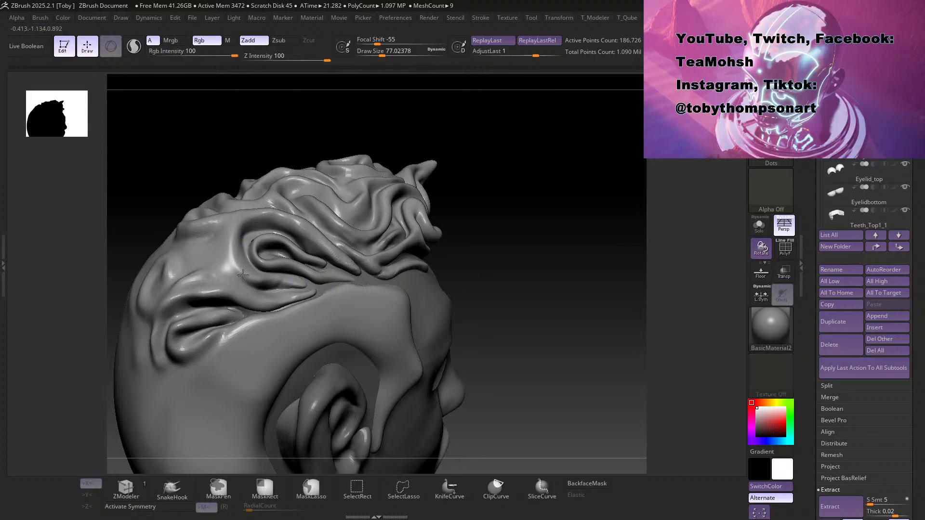
Step: Try sculpting a strand behind the U-shaped fold with Standard at draw size about 56
{"action": "key", "text": "s"}
{"action": "left_click_drag", "start_coordinate": [236, 254], "coordinate": [244, 248]}
{"action": "key", "text": "ctrl+z"}
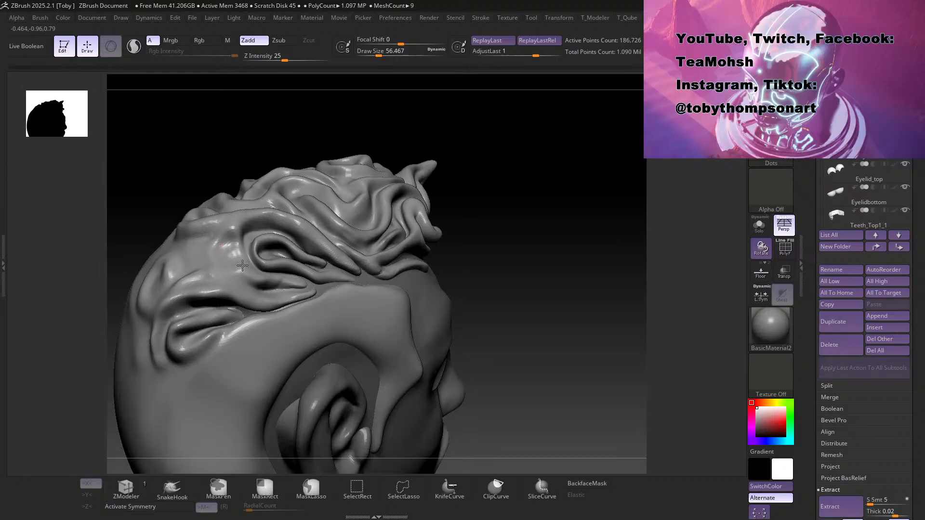
{"action": "left_click_drag", "start_coordinate": [242, 246], "coordinate": [227, 255]}
{"action": "key", "text": "ctrl+z"}
Step: Sculpt fine strands running back from the U-shaped fold with Standard at Z Intensity 25, draw size about 27
{"action": "key", "text": "s"}
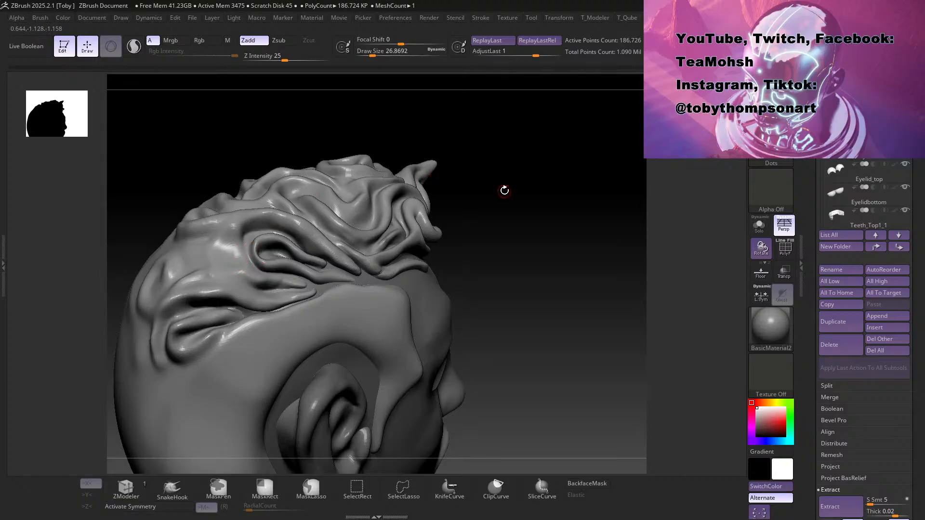
{"action": "left_click_drag", "start_coordinate": [504, 191], "coordinate": [494, 243], "text": "alt"}
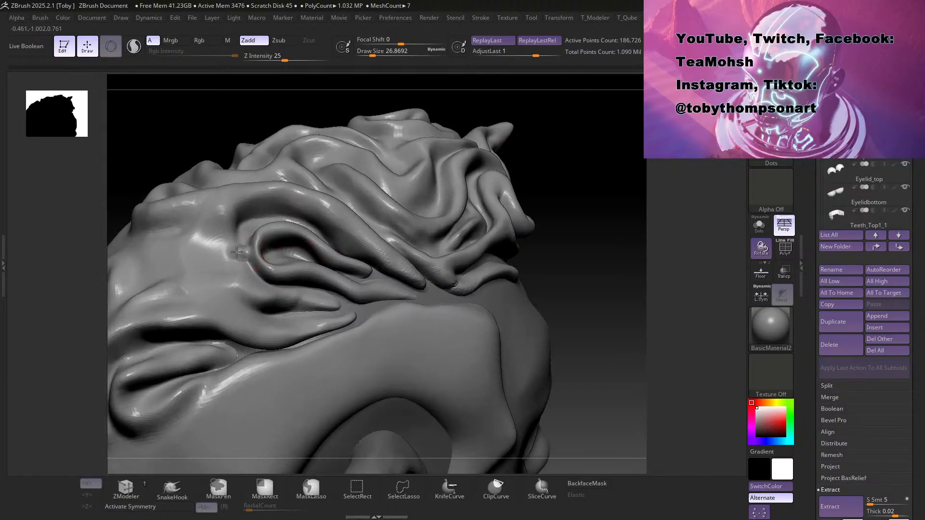
{"action": "mouse_move", "coordinate": [178, 262]}
{"action": "left_mouse_down"}
{"action": "mouse_move", "coordinate": [264, 261]}
{"action": "mouse_move", "coordinate": [193, 258]}
{"action": "left_mouse_up"}
{"action": "left_click_drag", "start_coordinate": [569, 215], "coordinate": [561, 237]}
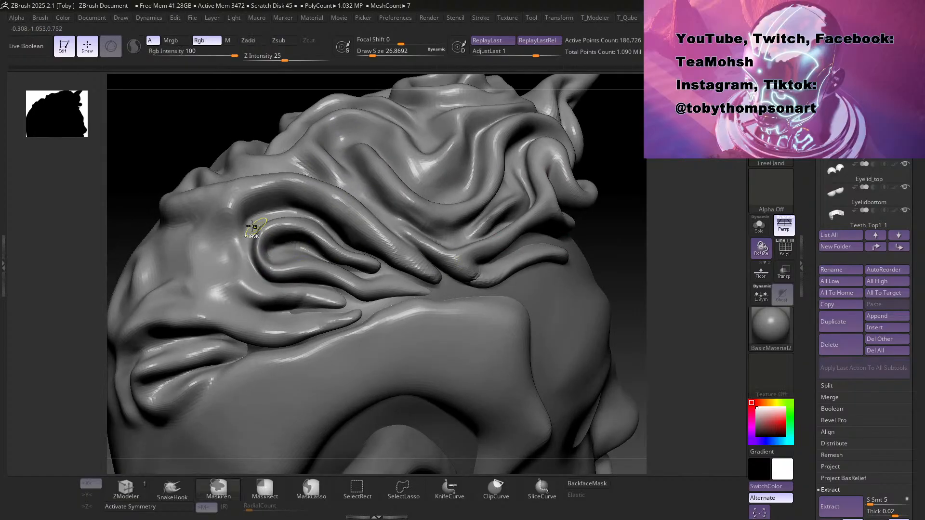
{"action": "left_click_drag", "start_coordinate": [189, 245], "coordinate": [254, 247]}
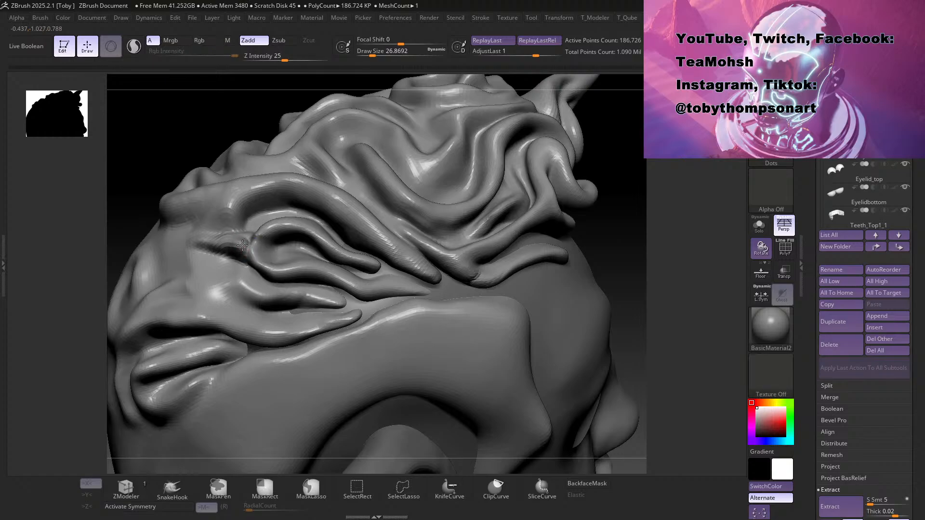
{"action": "mouse_move", "coordinate": [253, 236]}
{"action": "left_mouse_down"}
{"action": "mouse_move", "coordinate": [263, 230]}
{"action": "mouse_move", "coordinate": [201, 236]}
{"action": "mouse_move", "coordinate": [236, 229]}
{"action": "mouse_move", "coordinate": [203, 225]}
{"action": "mouse_move", "coordinate": [240, 227]}
{"action": "left_mouse_up"}
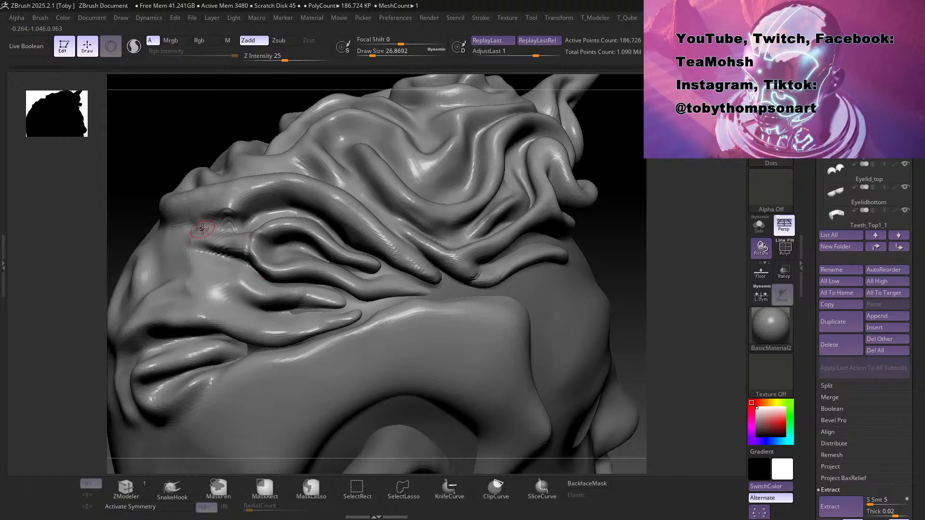
Step: Blend and build up the fine strands between the U-shaped fold and the arching strand at draw size about 56
{"action": "mouse_move", "coordinate": [617, 239]}
{"action": "left_mouse_down"}
{"action": "mouse_move", "coordinate": [644, 224]}
{"action": "mouse_move", "coordinate": [522, 260]}
{"action": "mouse_move", "coordinate": [554, 252]}
{"action": "mouse_move", "coordinate": [594, 289]}
{"action": "mouse_move", "coordinate": [587, 304]}
{"action": "left_mouse_up"}
{"action": "mouse_move", "coordinate": [293, 302]}
{"action": "left_mouse_down"}
{"action": "mouse_move", "coordinate": [289, 311]}
{"action": "mouse_move", "coordinate": [299, 311]}
{"action": "mouse_move", "coordinate": [265, 319]}
{"action": "mouse_move", "coordinate": [320, 299]}
{"action": "left_mouse_up"}
{"action": "mouse_move", "coordinate": [552, 336]}
{"action": "left_mouse_down"}
{"action": "mouse_move", "coordinate": [624, 312]}
{"action": "mouse_move", "coordinate": [522, 188]}
{"action": "mouse_move", "coordinate": [487, 198]}
{"action": "mouse_move", "coordinate": [515, 219]}
{"action": "mouse_move", "coordinate": [390, 174]}
{"action": "mouse_move", "coordinate": [410, 171]}
{"action": "mouse_move", "coordinate": [376, 149]}
{"action": "mouse_move", "coordinate": [332, 265]}
{"action": "mouse_move", "coordinate": [295, 266]}
{"action": "mouse_move", "coordinate": [333, 265]}
{"action": "left_mouse_up"}
{"action": "key", "text": "s"}
{"action": "key", "text": "shift"}
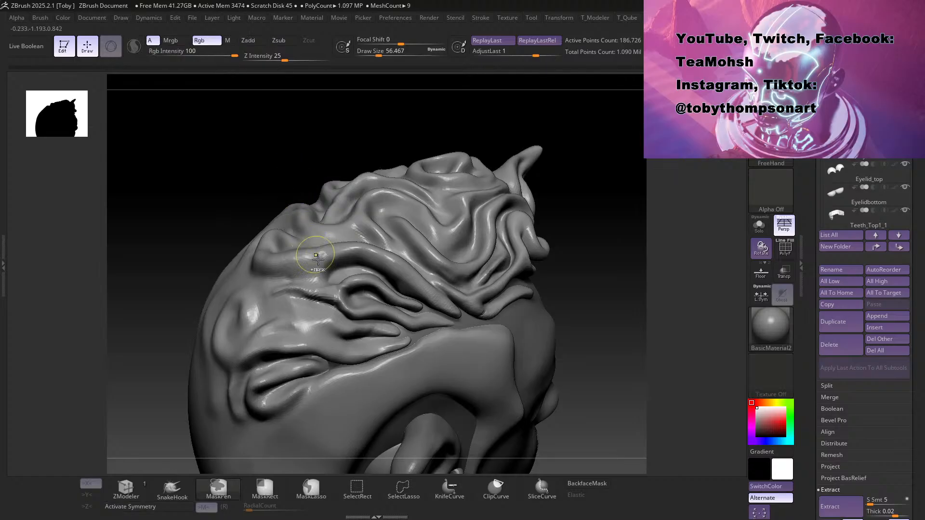
{"action": "left_click_drag", "start_coordinate": [314, 273], "coordinate": [319, 276]}
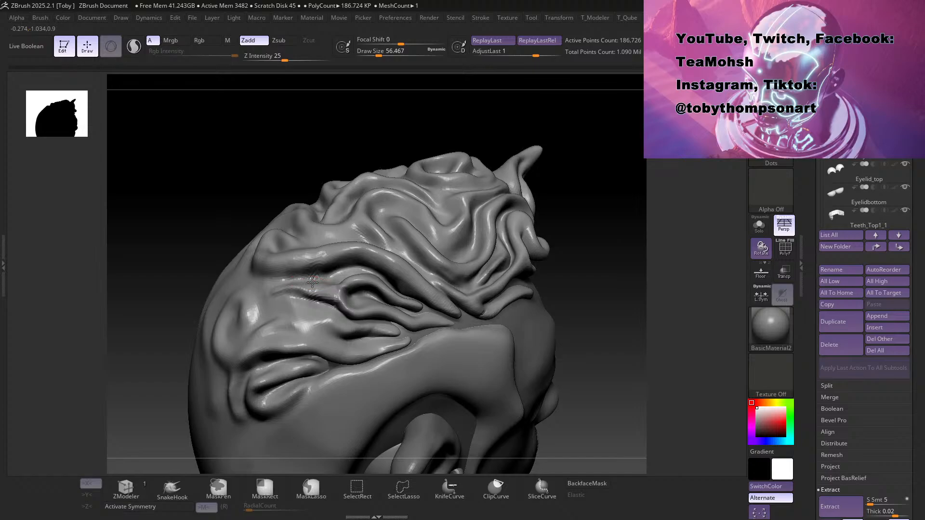
{"action": "left_click_drag", "start_coordinate": [237, 223], "coordinate": [228, 234]}
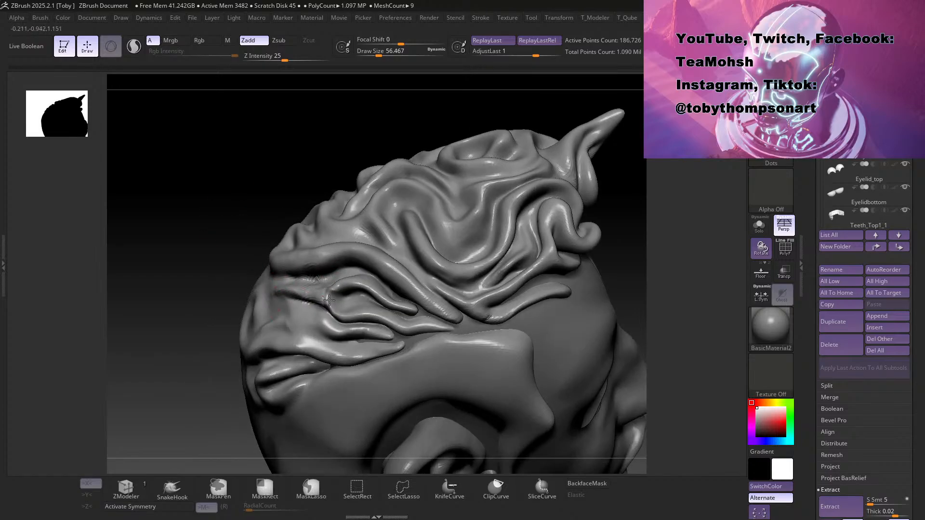
{"action": "left_click_drag", "start_coordinate": [239, 217], "coordinate": [356, 288]}
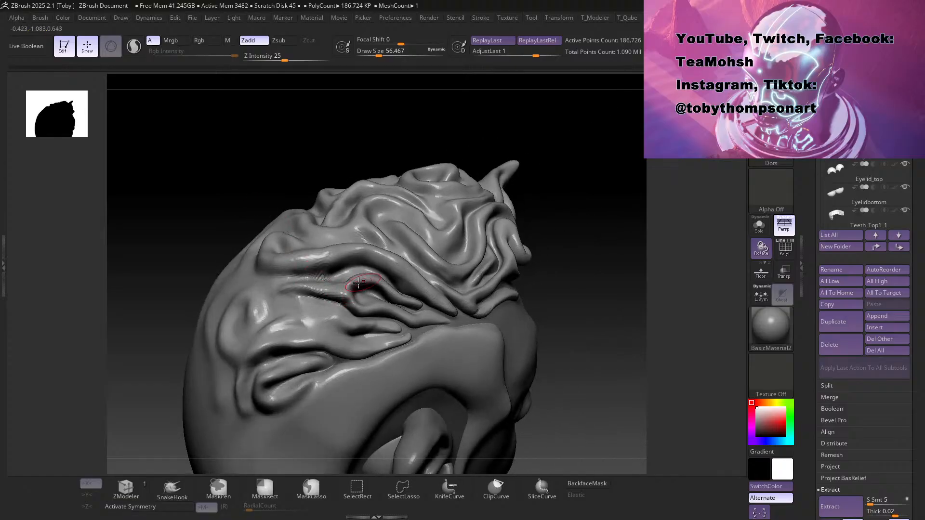
Step: Smooth the area behind the U-shaped fold and fill out its fine strands with Inflat at Z Intensity 10
{"action": "mouse_move", "coordinate": [559, 308]}
{"action": "left_mouse_down"}
{"action": "mouse_move", "coordinate": [589, 340]}
{"action": "mouse_move", "coordinate": [518, 331]}
{"action": "left_mouse_up"}
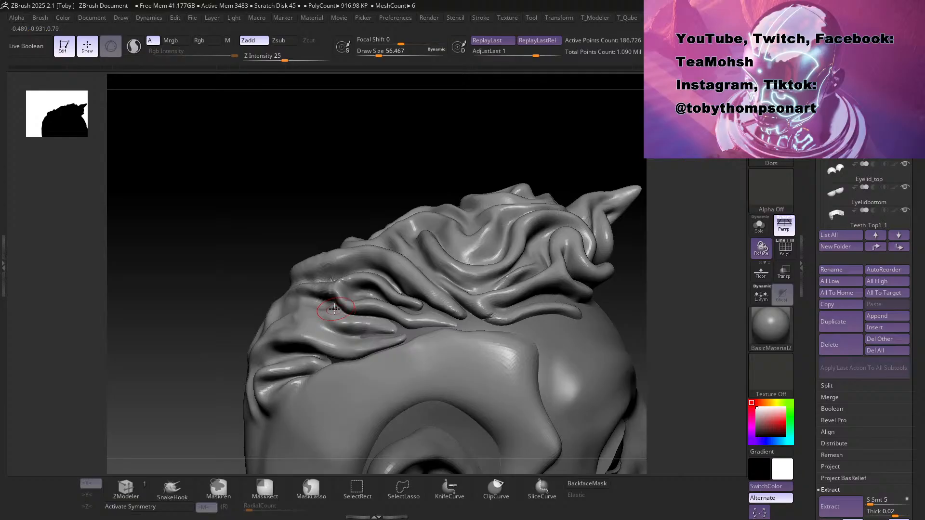
{"action": "mouse_move", "coordinate": [385, 176]}
{"action": "left_mouse_down"}
{"action": "mouse_move", "coordinate": [428, 217]}
{"action": "mouse_move", "coordinate": [398, 205]}
{"action": "left_mouse_up"}
{"action": "mouse_move", "coordinate": [320, 288]}
{"action": "left_mouse_down", "text": "shift"}
{"action": "mouse_move", "coordinate": [344, 282]}
{"action": "mouse_move", "coordinate": [291, 281]}
{"action": "mouse_move", "coordinate": [324, 295]}
{"action": "left_mouse_up", "text": "shift"}
{"action": "left_click_drag", "start_coordinate": [499, 114], "coordinate": [459, 101]}
{"action": "key", "text": "shift"}
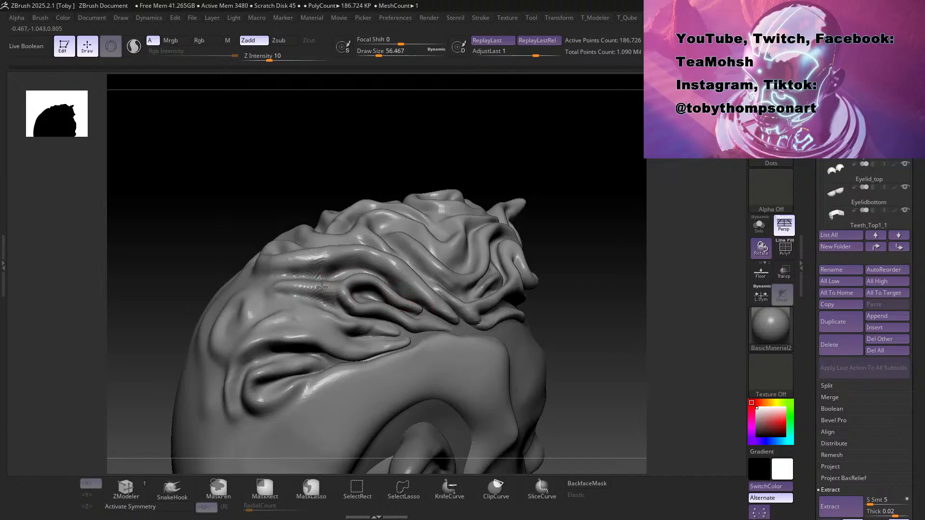
Step: Reshape the side strand volumes as seen from behind with Move at Z Intensity 51, draw size about 172
{"action": "mouse_move", "coordinate": [516, 177]}
{"action": "left_mouse_down"}
{"action": "mouse_move", "coordinate": [542, 181]}
{"action": "mouse_move", "coordinate": [589, 208]}
{"action": "mouse_move", "coordinate": [541, 206]}
{"action": "mouse_move", "coordinate": [571, 264]}
{"action": "mouse_move", "coordinate": [522, 169]}
{"action": "mouse_move", "coordinate": [552, 186]}
{"action": "mouse_move", "coordinate": [539, 198]}
{"action": "mouse_move", "coordinate": [542, 217]}
{"action": "left_mouse_up"}
{"action": "key", "text": "s"}
{"action": "key", "text": "s"}
{"action": "left_click_drag", "start_coordinate": [487, 260], "coordinate": [482, 285]}
{"action": "key", "text": "s"}
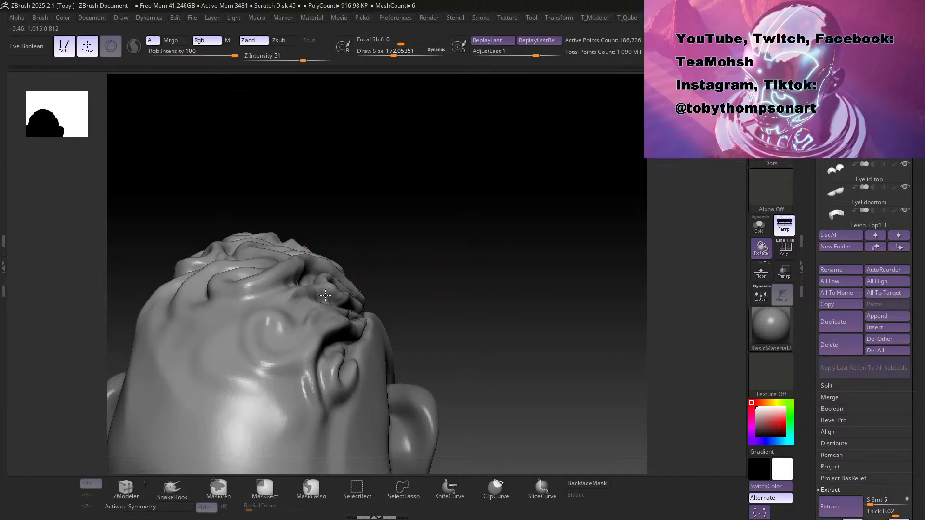
{"action": "mouse_move", "coordinate": [419, 279]}
{"action": "left_mouse_down"}
{"action": "mouse_move", "coordinate": [480, 310]}
{"action": "mouse_move", "coordinate": [360, 316]}
{"action": "left_mouse_up"}
{"action": "mouse_move", "coordinate": [424, 289]}
{"action": "left_mouse_down"}
{"action": "mouse_move", "coordinate": [487, 292]}
{"action": "mouse_move", "coordinate": [555, 309]}
{"action": "mouse_move", "coordinate": [489, 289]}
{"action": "mouse_move", "coordinate": [469, 342]}
{"action": "mouse_move", "coordinate": [501, 331]}
{"action": "mouse_move", "coordinate": [503, 308]}
{"action": "mouse_move", "coordinate": [516, 299]}
{"action": "mouse_move", "coordinate": [501, 294]}
{"action": "left_mouse_up"}
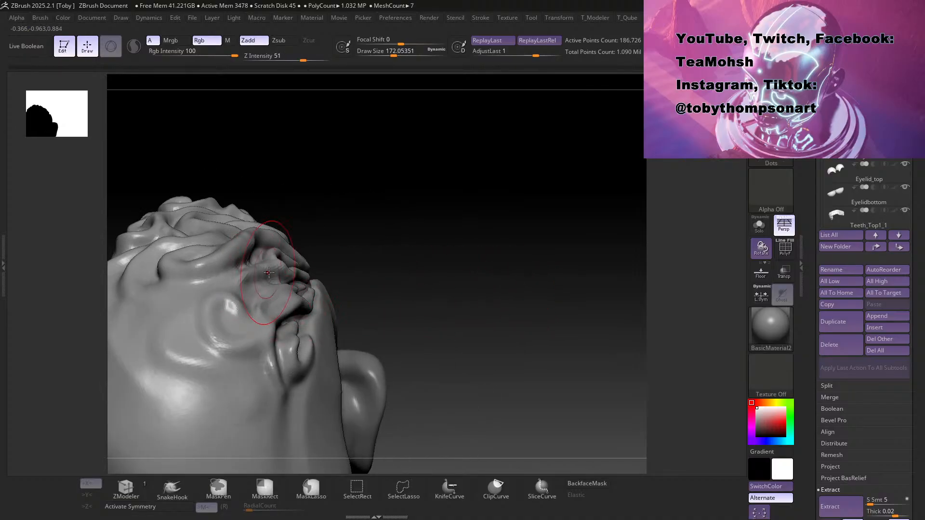
{"action": "mouse_move", "coordinate": [451, 287]}
{"action": "left_mouse_down"}
{"action": "mouse_move", "coordinate": [475, 377]}
{"action": "mouse_move", "coordinate": [405, 300]}
{"action": "mouse_move", "coordinate": [433, 294]}
{"action": "mouse_move", "coordinate": [428, 281]}
{"action": "left_mouse_up"}
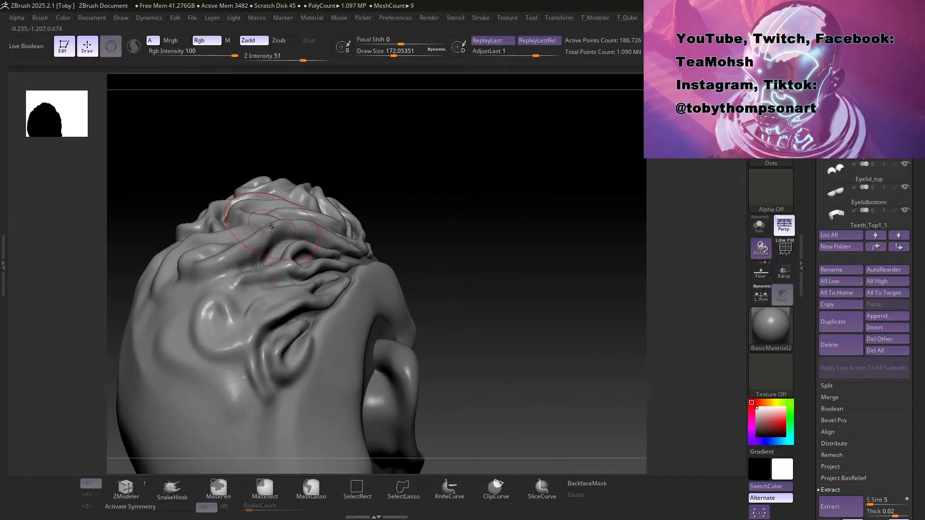
Step: Smooth the arching strand toward the back of the head and refine its shape with Move at draw size about 149
{"action": "key", "text": "shift"}
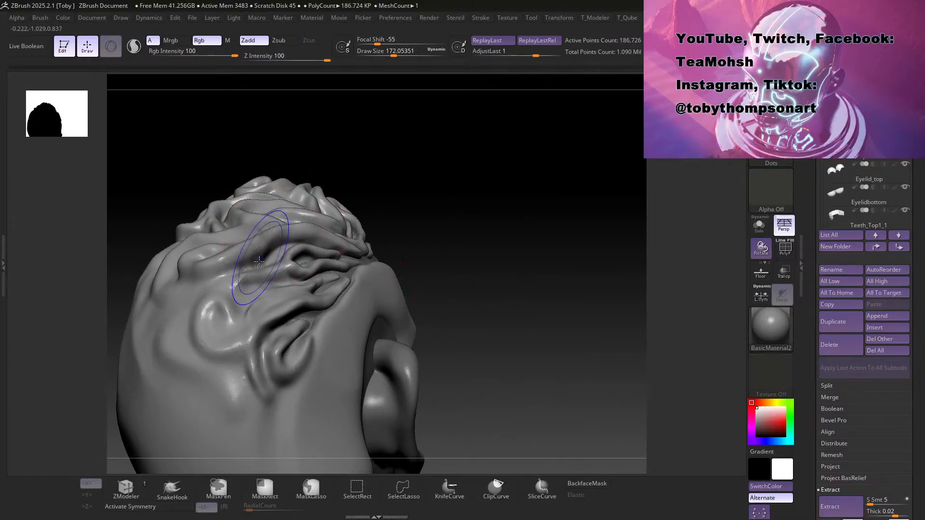
{"action": "left_click_drag", "start_coordinate": [256, 268], "coordinate": [278, 246], "text": "shift"}
{"action": "mouse_move", "coordinate": [533, 298]}
{"action": "left_mouse_down"}
{"action": "mouse_move", "coordinate": [516, 281]}
{"action": "mouse_move", "coordinate": [441, 275]}
{"action": "mouse_move", "coordinate": [457, 260]}
{"action": "left_mouse_up"}
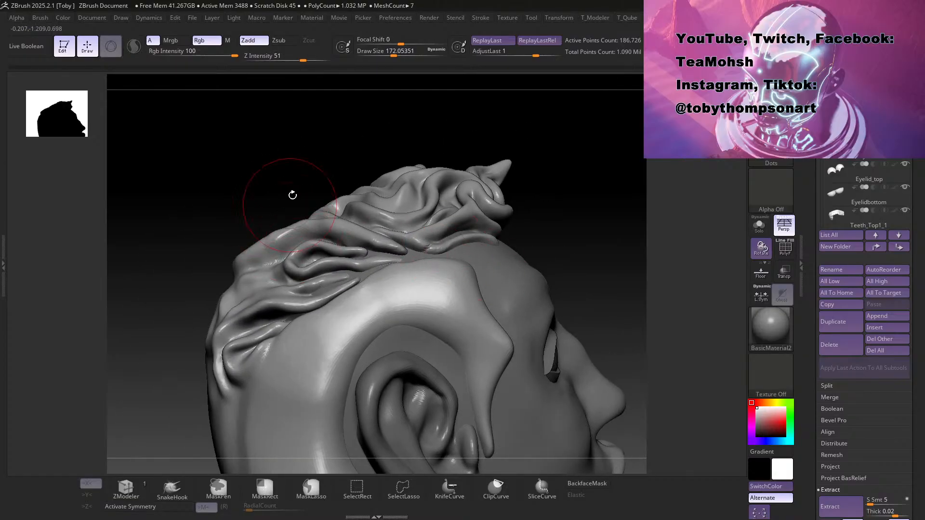
{"action": "left_click_drag", "start_coordinate": [291, 201], "coordinate": [313, 159]}
{"action": "key", "text": "shift"}
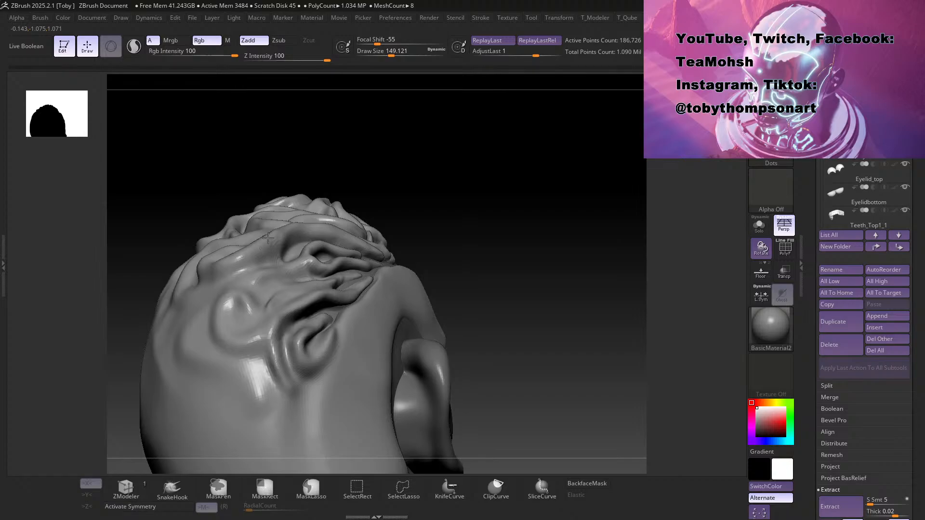
{"action": "mouse_move", "coordinate": [520, 188]}
{"action": "left_mouse_down"}
{"action": "mouse_move", "coordinate": [467, 184]}
{"action": "mouse_move", "coordinate": [501, 183]}
{"action": "left_mouse_up"}
{"action": "left_click_drag", "start_coordinate": [374, 230], "coordinate": [350, 232], "text": "shift"}
{"action": "mouse_move", "coordinate": [281, 215]}
{"action": "left_mouse_down"}
{"action": "mouse_move", "coordinate": [361, 236]}
{"action": "mouse_move", "coordinate": [306, 274]}
{"action": "mouse_move", "coordinate": [289, 246]}
{"action": "left_mouse_up"}
{"action": "mouse_move", "coordinate": [476, 285]}
{"action": "left_mouse_down"}
{"action": "mouse_move", "coordinate": [483, 252]}
{"action": "mouse_move", "coordinate": [482, 269]}
{"action": "left_mouse_up"}
Step: Reshape the tip of the large curl at the back of the crown with Move at draw size about 65
{"action": "key", "text": "s"}
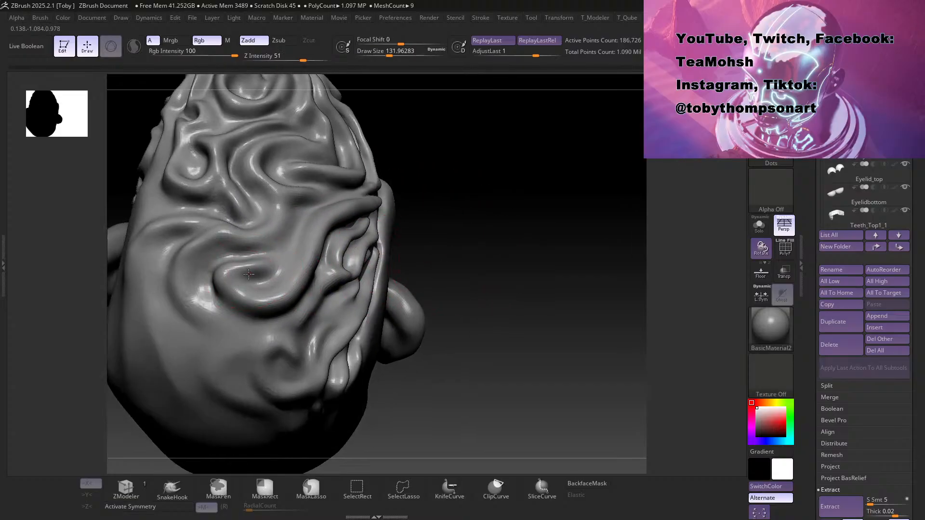
{"action": "left_click_drag", "start_coordinate": [257, 279], "coordinate": [260, 287]}
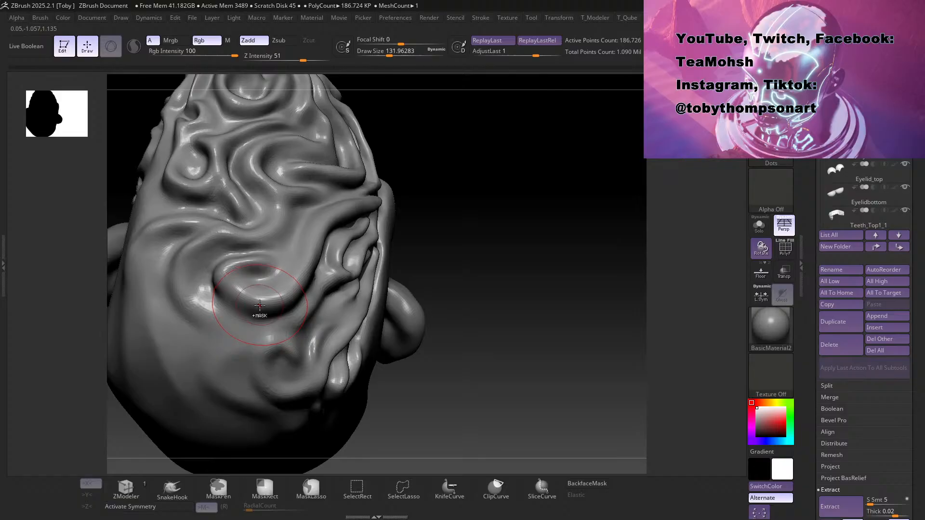
{"action": "key", "text": "s"}
{"action": "left_click_drag", "start_coordinate": [240, 271], "coordinate": [258, 277]}
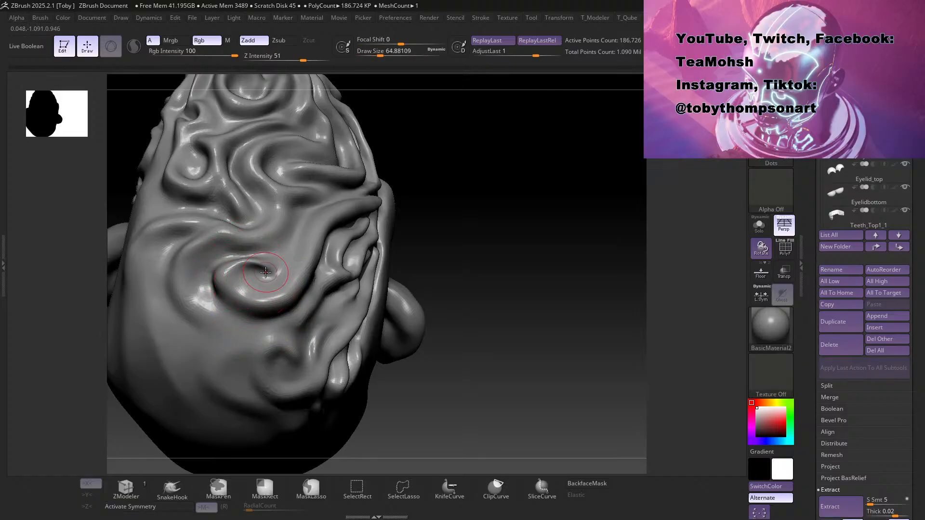
{"action": "key", "text": "shift"}
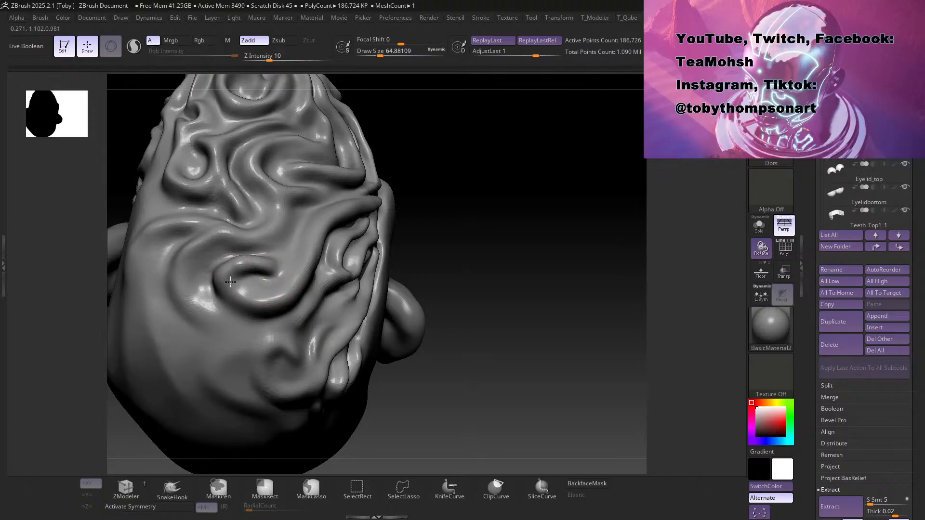
Step: Carve a crease along the underside of the large curl at the back of the crown with DamStandard, Z Intensity 33, draw size about 87
{"action": "mouse_move", "coordinate": [471, 305]}
{"action": "left_mouse_down"}
{"action": "mouse_move", "coordinate": [506, 301]}
{"action": "mouse_move", "coordinate": [501, 280]}
{"action": "left_mouse_up"}
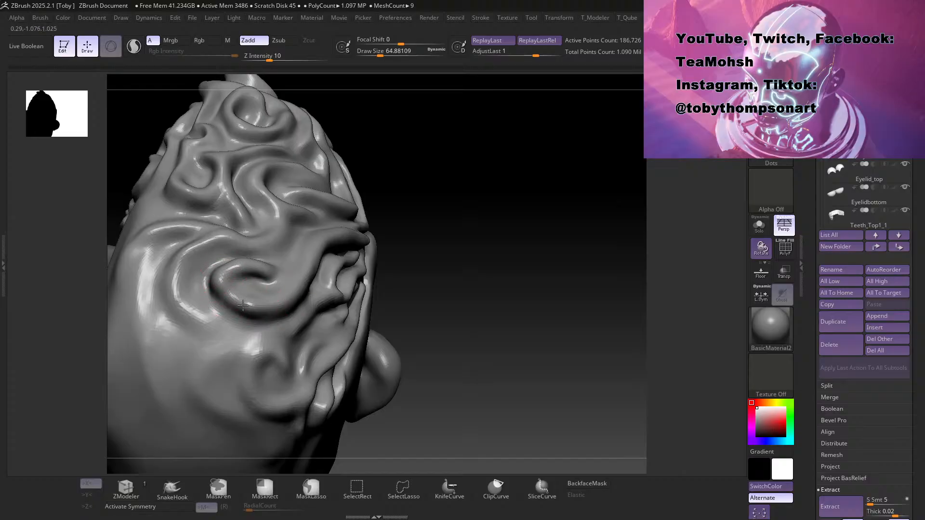
{"action": "mouse_move", "coordinate": [406, 285]}
{"action": "left_mouse_down"}
{"action": "mouse_move", "coordinate": [479, 276]}
{"action": "mouse_move", "coordinate": [421, 297]}
{"action": "left_mouse_up"}
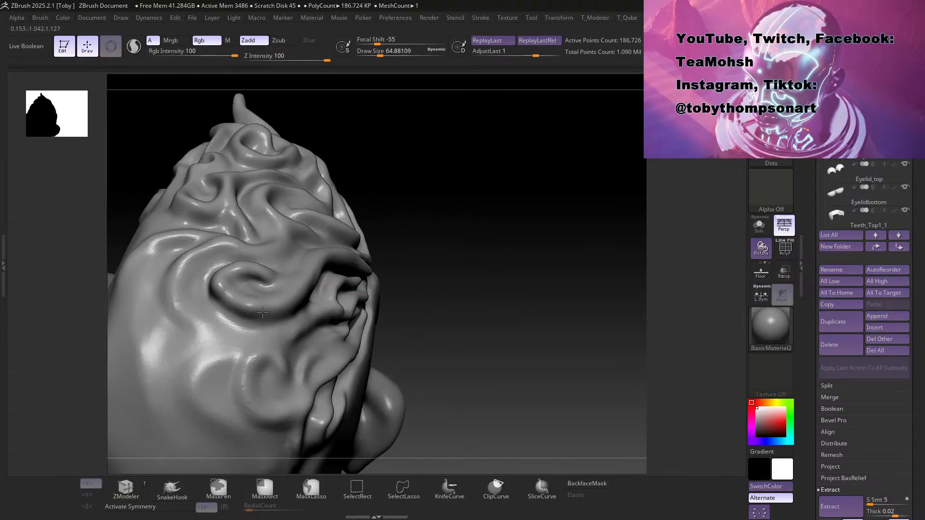
{"action": "left_click_drag", "start_coordinate": [503, 297], "coordinate": [520, 292]}
{"action": "left_click_drag", "start_coordinate": [550, 332], "coordinate": [554, 318]}
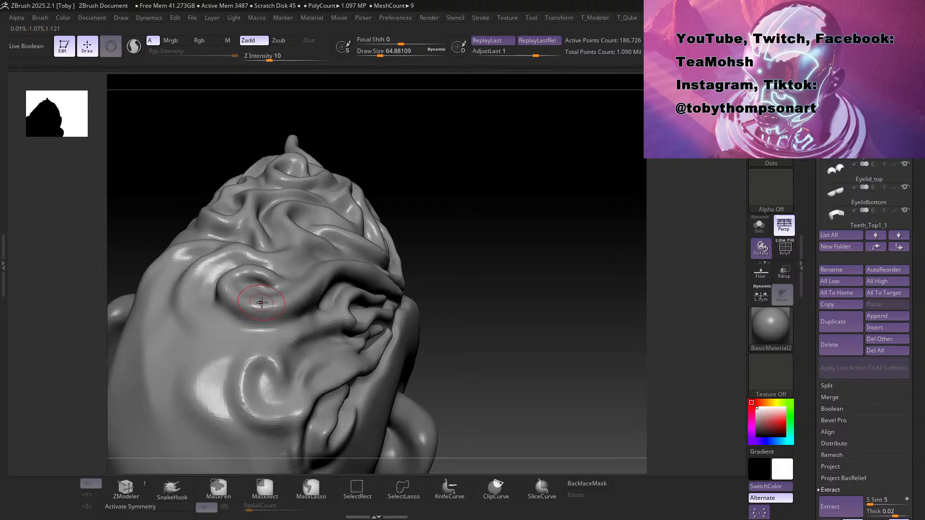
{"action": "key", "text": "b"}
{"action": "key", "text": "d"}
{"action": "key", "text": "s"}
{"action": "key", "text": "s"}
{"action": "left_click_drag", "start_coordinate": [259, 309], "coordinate": [263, 310]}
{"action": "mouse_move", "coordinate": [476, 248]}
{"action": "left_mouse_down"}
{"action": "mouse_move", "coordinate": [502, 247]}
{"action": "mouse_move", "coordinate": [497, 260]}
{"action": "left_mouse_up"}
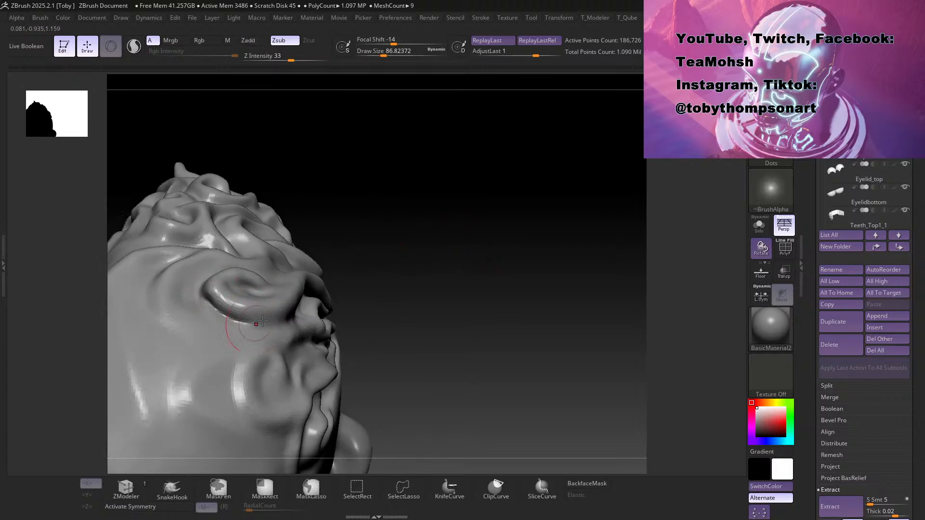
{"action": "mouse_move", "coordinate": [260, 322]}
{"action": "left_mouse_down"}
{"action": "mouse_move", "coordinate": [244, 322]}
{"action": "mouse_move", "coordinate": [263, 325]}
{"action": "mouse_move", "coordinate": [207, 284]}
{"action": "left_mouse_up"}
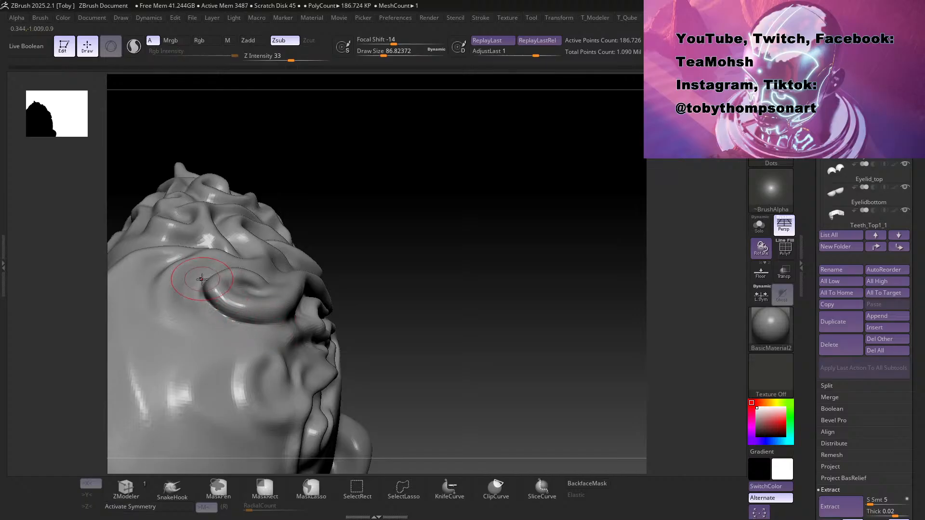
Step: Deepen the crease around the rounded outer bend of the large crown curl with DamStandard
{"action": "left_click_drag", "start_coordinate": [458, 264], "coordinate": [283, 268]}
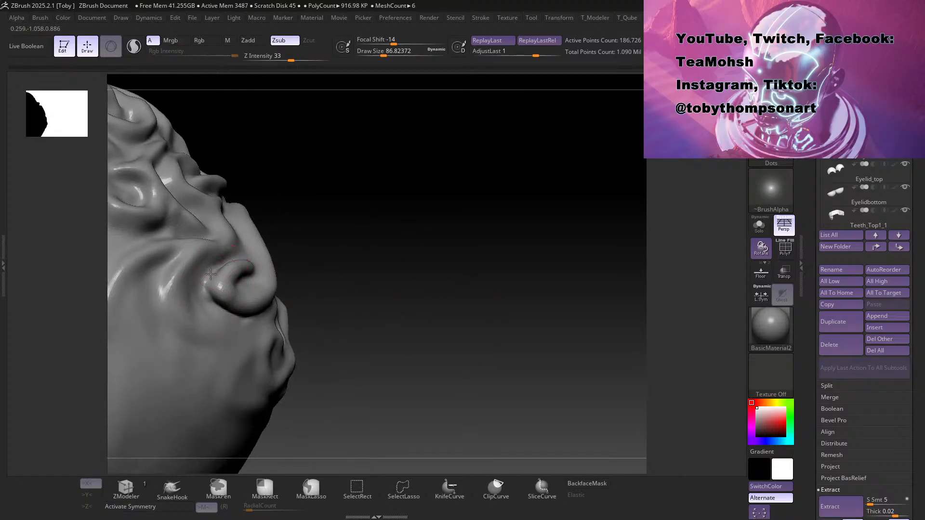
{"action": "left_click_drag", "start_coordinate": [209, 288], "coordinate": [216, 304]}
{"action": "left_click_drag", "start_coordinate": [427, 198], "coordinate": [246, 284]}
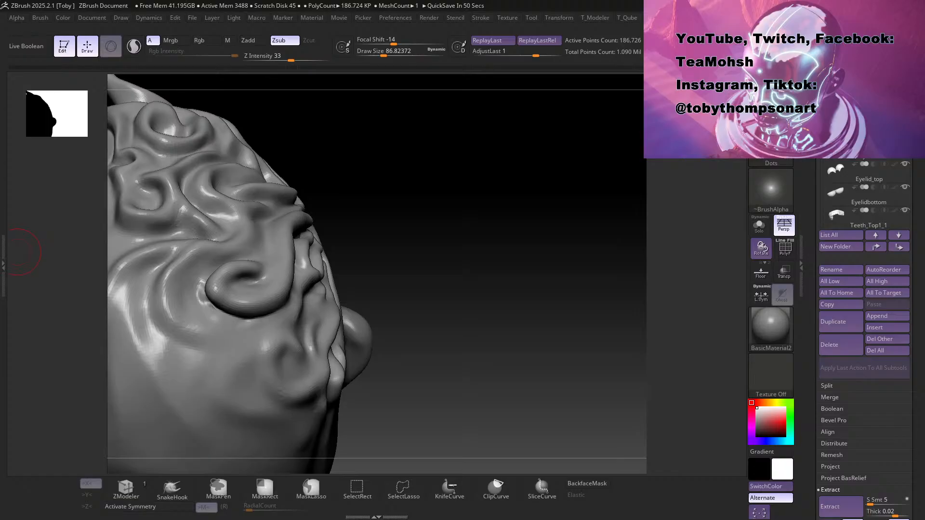
Step: Switch to the browser and open the "It Begins" achievement notification in the Twitch Stream Manager
{"action": "key", "text": "alt+Tab"}
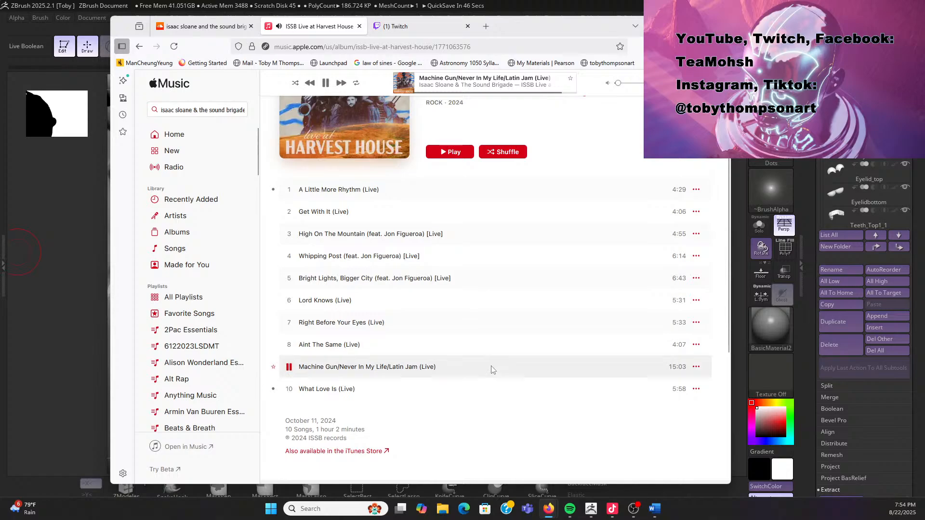
{"action": "scroll", "coordinate": [392, 384], "scroll_direction": "down", "scroll_amount": 3}
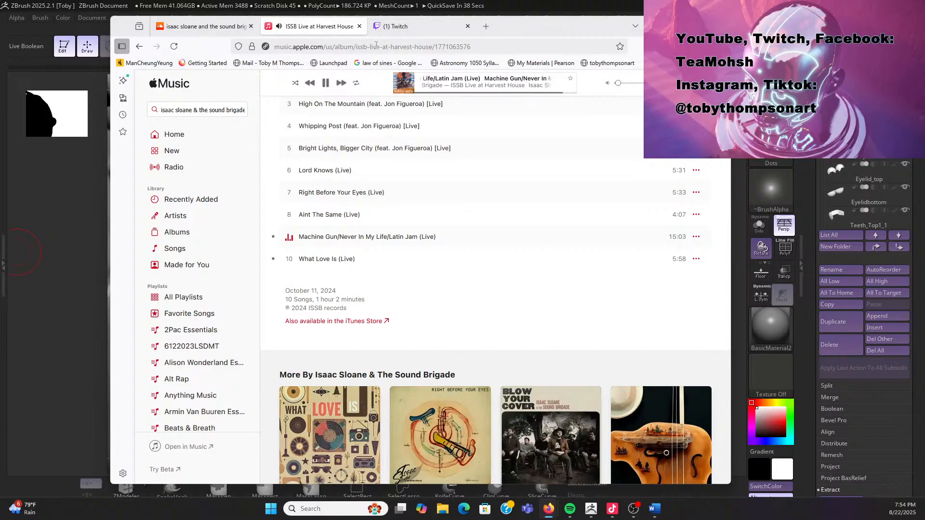
{"action": "left_click_drag", "start_coordinate": [367, 17], "coordinate": [272, 59]}
{"action": "left_click", "coordinate": [300, 69]}
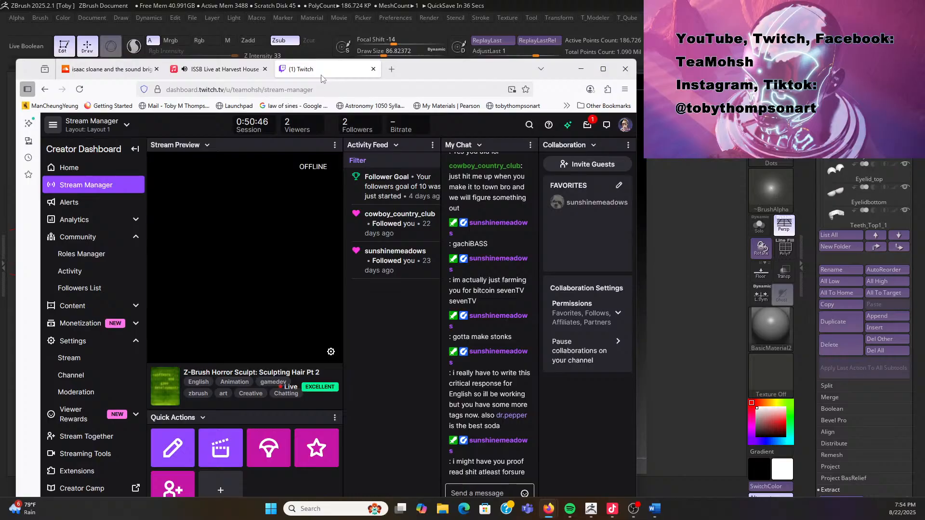
{"action": "left_click", "coordinate": [589, 126]}
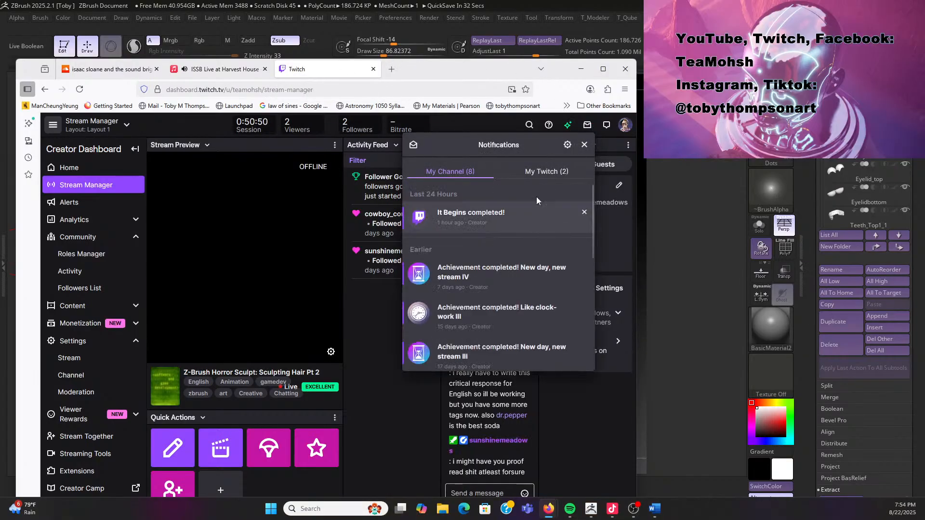
{"action": "left_click", "coordinate": [525, 225]}
{"action": "left_click_drag", "start_coordinate": [525, 72], "coordinate": [0, 90]}
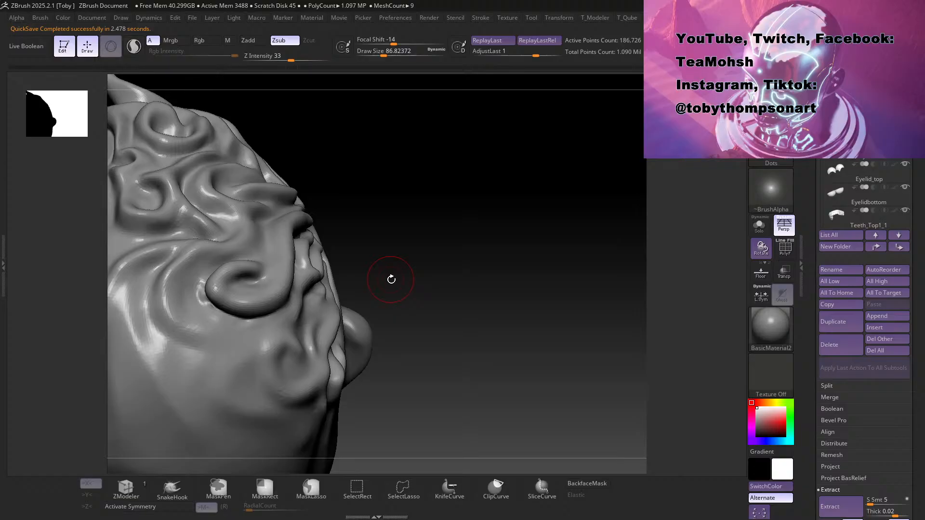
{"action": "mouse_move", "coordinate": [428, 244]}
{"action": "left_mouse_down"}
{"action": "mouse_move", "coordinate": [429, 275]}
{"action": "mouse_move", "coordinate": [434, 244]}
{"action": "mouse_move", "coordinate": [421, 232]}
{"action": "left_mouse_up"}
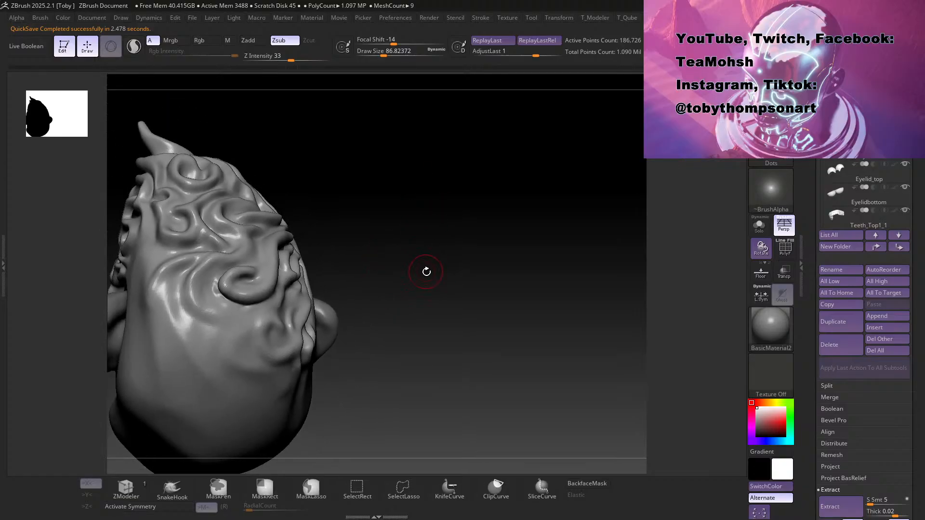
{"action": "mouse_move", "coordinate": [419, 272]}
{"action": "left_mouse_down"}
{"action": "mouse_move", "coordinate": [477, 265]}
{"action": "mouse_move", "coordinate": [475, 287]}
{"action": "mouse_move", "coordinate": [456, 258]}
{"action": "mouse_move", "coordinate": [495, 258]}
{"action": "mouse_move", "coordinate": [498, 221]}
{"action": "mouse_move", "coordinate": [473, 221]}
{"action": "mouse_move", "coordinate": [498, 223]}
{"action": "left_mouse_up"}
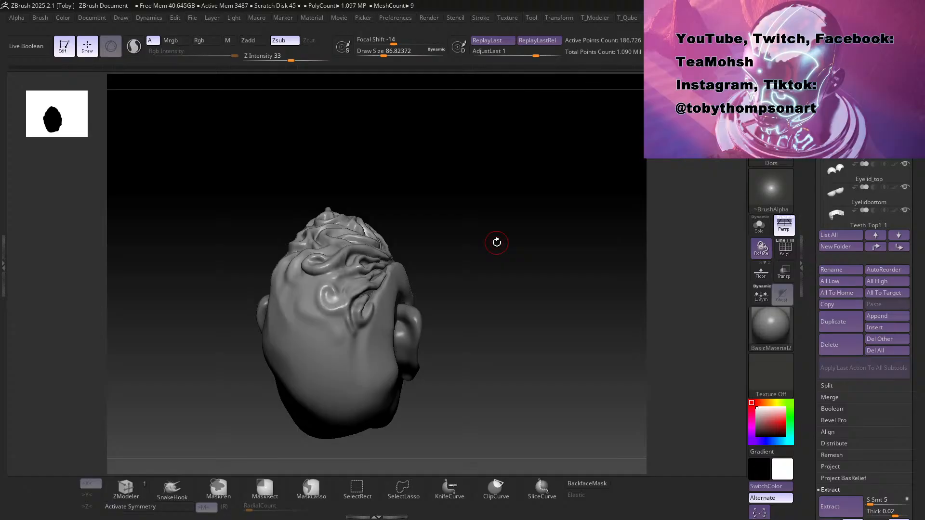
{"action": "mouse_move", "coordinate": [510, 192]}
{"action": "left_mouse_down"}
{"action": "mouse_move", "coordinate": [479, 194]}
{"action": "mouse_move", "coordinate": [514, 223]}
{"action": "mouse_move", "coordinate": [510, 198]}
{"action": "mouse_move", "coordinate": [523, 185]}
{"action": "mouse_move", "coordinate": [516, 200]}
{"action": "mouse_move", "coordinate": [490, 200]}
{"action": "mouse_move", "coordinate": [526, 208]}
{"action": "mouse_move", "coordinate": [537, 196]}
{"action": "mouse_move", "coordinate": [485, 190]}
{"action": "mouse_move", "coordinate": [423, 223]}
{"action": "mouse_move", "coordinate": [367, 207]}
{"action": "mouse_move", "coordinate": [487, 201]}
{"action": "left_mouse_up"}
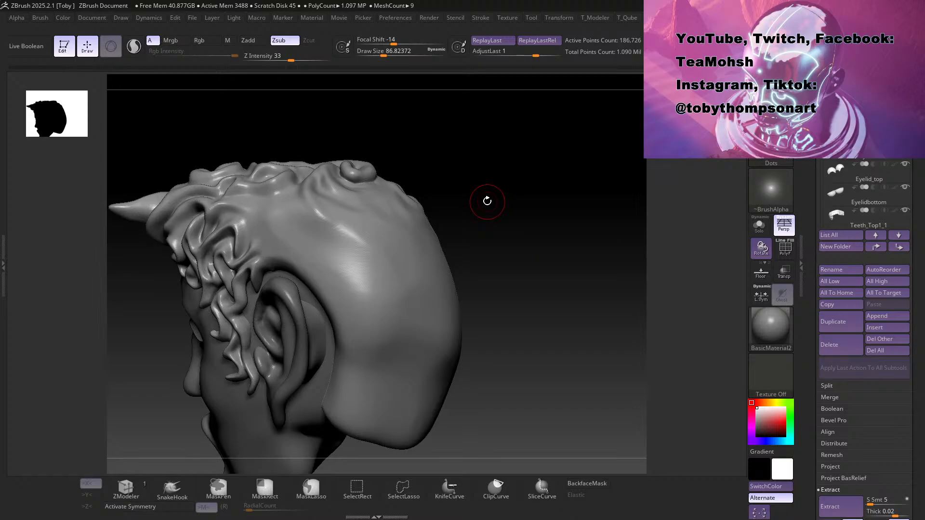
{"action": "mouse_move", "coordinate": [489, 200]}
{"action": "left_mouse_down"}
{"action": "mouse_move", "coordinate": [469, 202]}
{"action": "mouse_move", "coordinate": [481, 223]}
{"action": "left_mouse_up"}
{"action": "mouse_move", "coordinate": [509, 172]}
{"action": "left_mouse_down"}
{"action": "mouse_move", "coordinate": [458, 215]}
{"action": "mouse_move", "coordinate": [458, 242]}
{"action": "mouse_move", "coordinate": [479, 225]}
{"action": "mouse_move", "coordinate": [452, 246]}
{"action": "mouse_move", "coordinate": [446, 240]}
{"action": "left_mouse_up"}
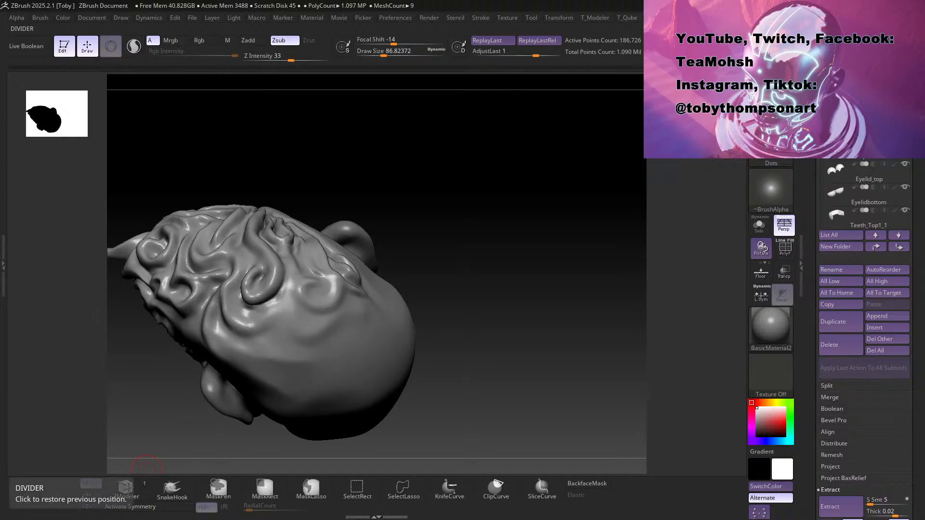
{"action": "key", "text": "super+d"}
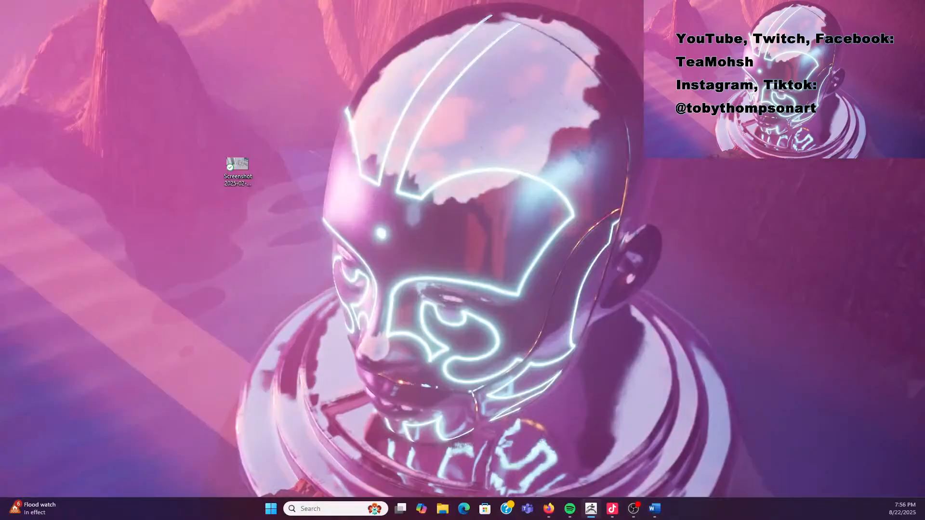
{"action": "key", "text": "super+d"}
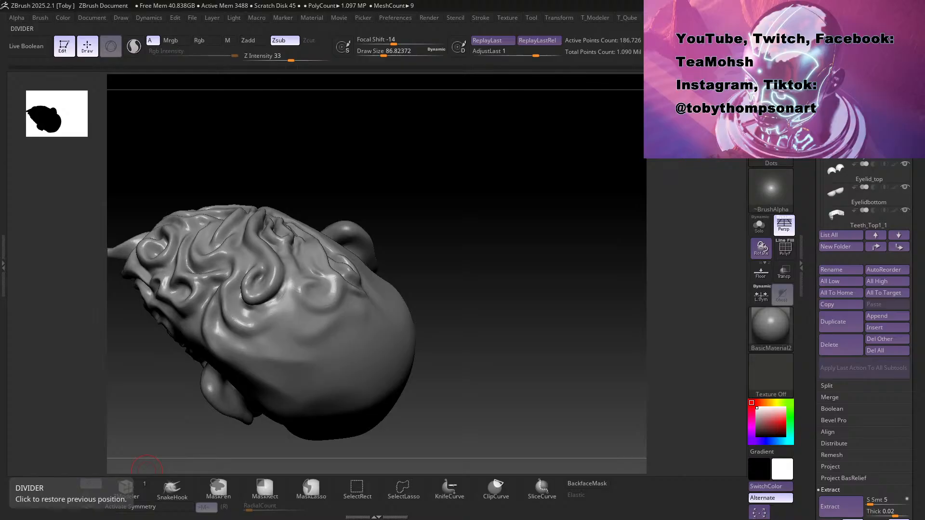
Step: Switch to Apple Music in the browser, open the full player for What Love Is (Live), raise its volume and return to ZBrush
{"action": "left_click_drag", "start_coordinate": [0, 102], "coordinate": [709, 37]}
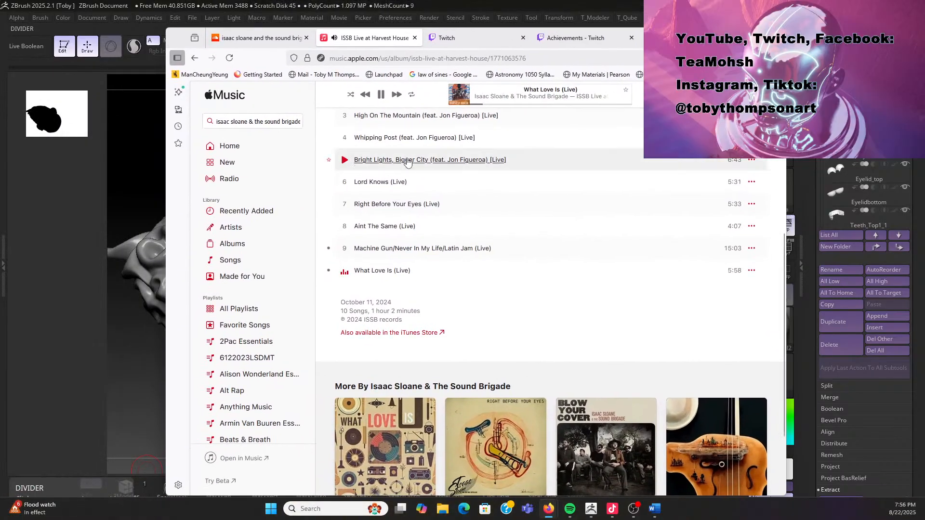
{"action": "scroll", "coordinate": [455, 159], "scroll_direction": "up", "scroll_amount": 5}
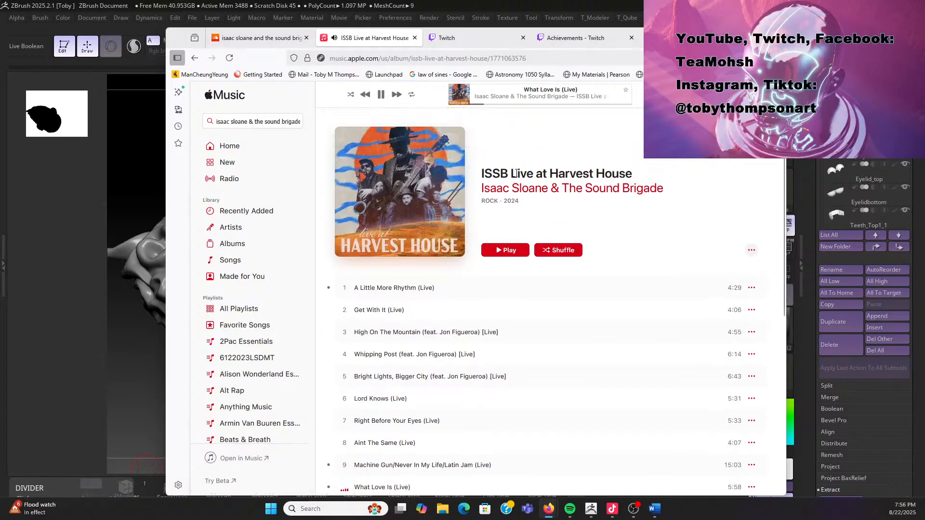
{"action": "scroll", "coordinate": [519, 191], "scroll_direction": "down", "scroll_amount": 5}
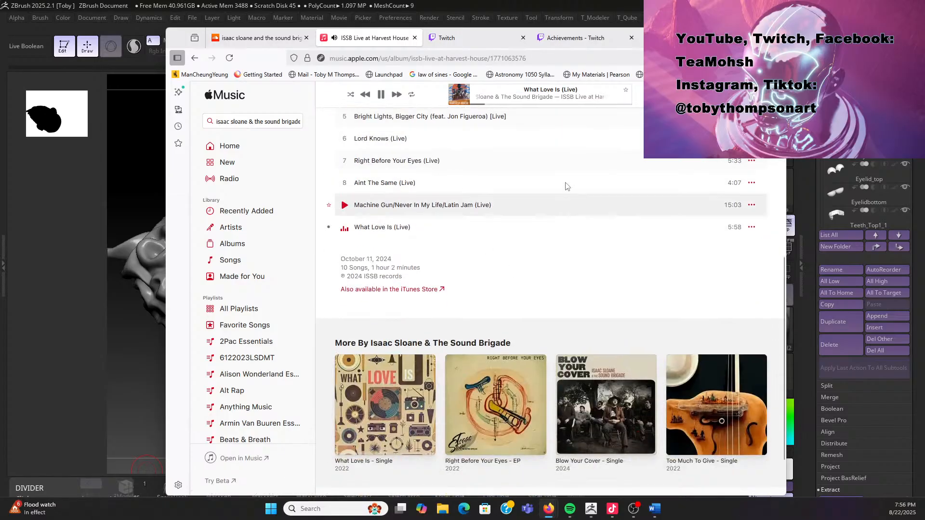
{"action": "left_click", "coordinate": [457, 95]}
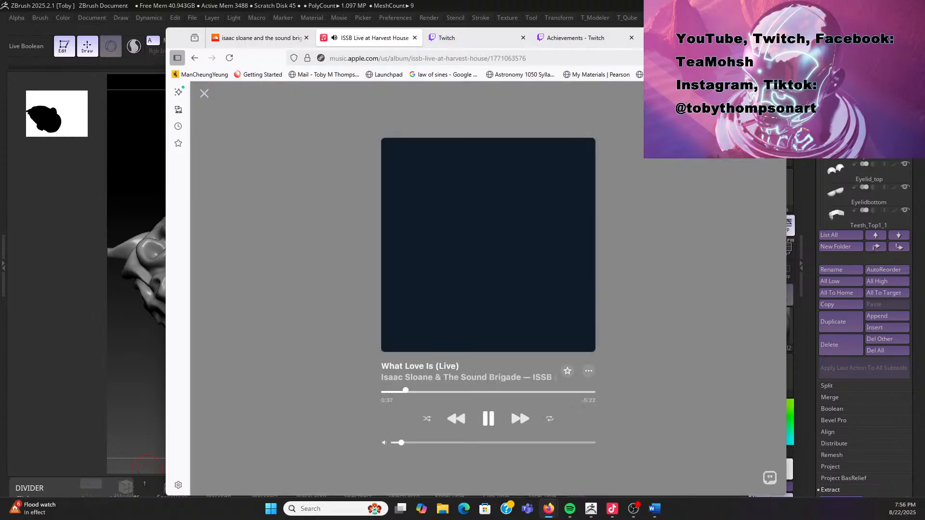
{"action": "left_click_drag", "start_coordinate": [690, 38], "coordinate": [674, 24]}
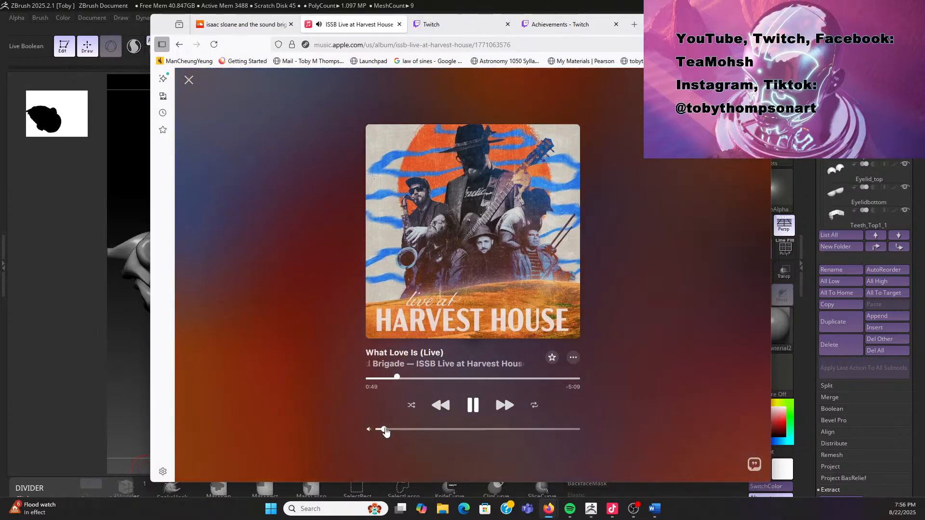
{"action": "left_click_drag", "start_coordinate": [385, 431], "coordinate": [458, 433]}
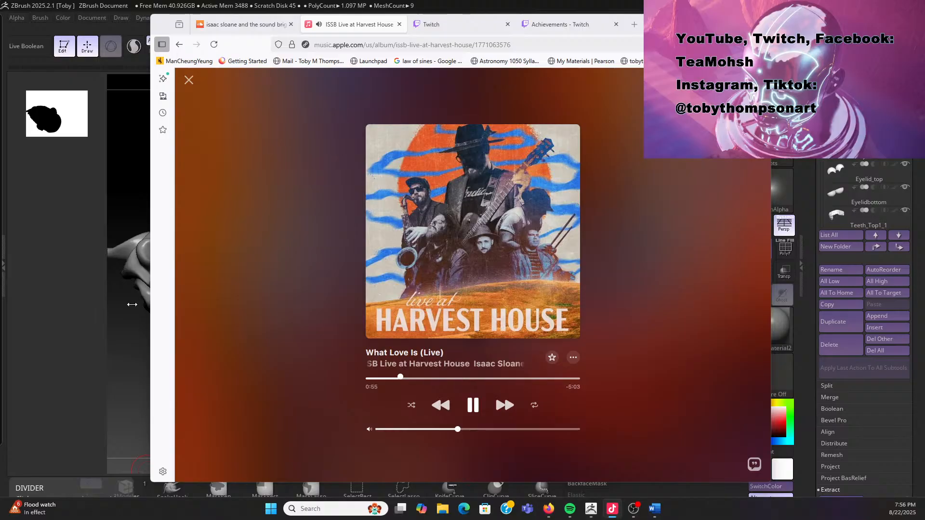
{"action": "left_click", "coordinate": [125, 311]}
Step: Sculpt and smooth fine strands and grooves below the U-shaped fold with Standard at Z Intensity 25, draw size about 68
{"action": "left_click_drag", "start_coordinate": [122, 308], "coordinate": [467, 224]}
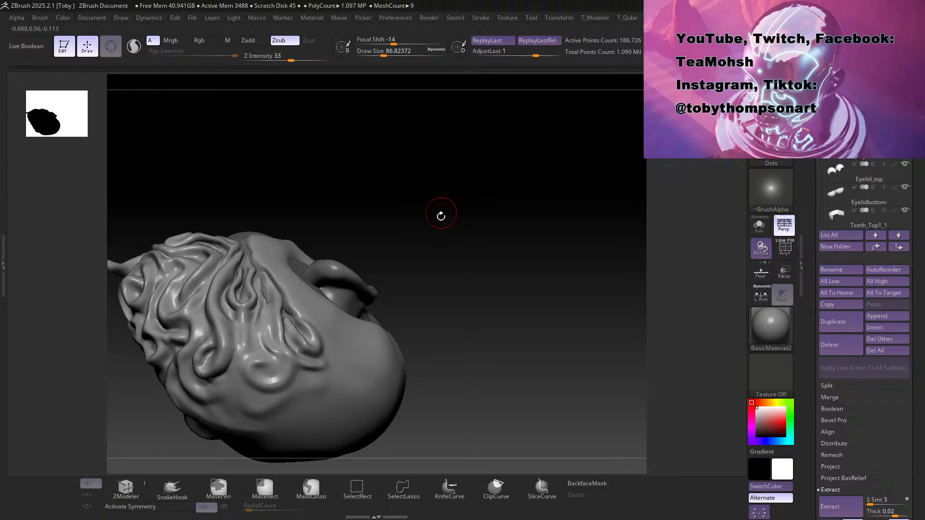
{"action": "mouse_move", "coordinate": [437, 221]}
{"action": "left_mouse_down"}
{"action": "mouse_move", "coordinate": [431, 211]}
{"action": "mouse_move", "coordinate": [448, 284]}
{"action": "left_mouse_up"}
{"action": "mouse_move", "coordinate": [500, 200]}
{"action": "left_mouse_down"}
{"action": "mouse_move", "coordinate": [490, 217]}
{"action": "mouse_move", "coordinate": [496, 203]}
{"action": "left_mouse_up"}
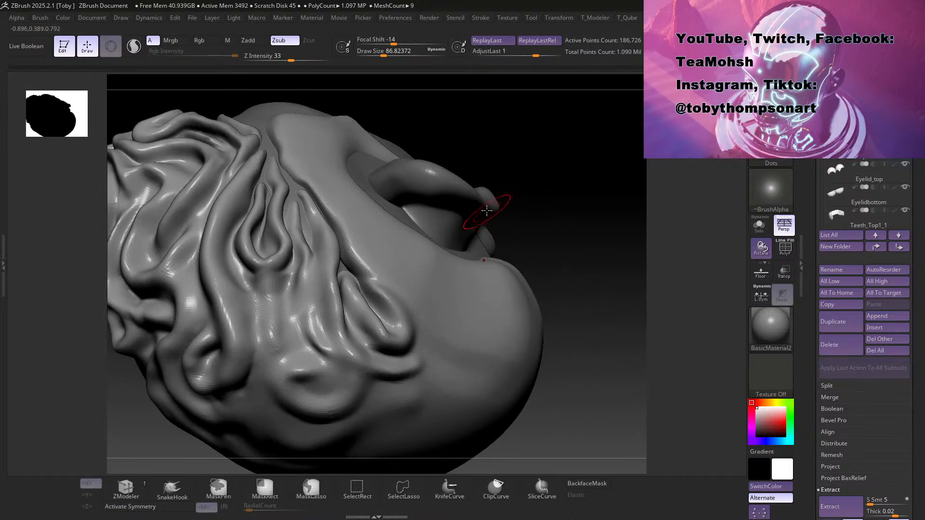
{"action": "key", "text": "b"}
{"action": "key", "text": "s"}
{"action": "key", "text": "t"}
{"action": "mouse_move", "coordinate": [303, 267]}
{"action": "left_mouse_down"}
{"action": "mouse_move", "coordinate": [273, 287]}
{"action": "mouse_move", "coordinate": [288, 313]}
{"action": "mouse_move", "coordinate": [283, 333]}
{"action": "left_mouse_up"}
{"action": "key", "text": "s"}
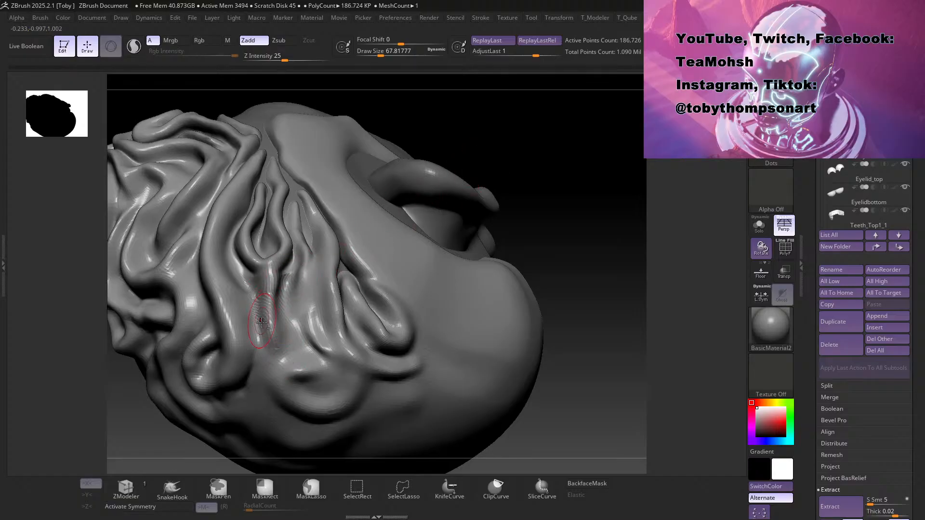
{"action": "left_click_drag", "start_coordinate": [245, 264], "coordinate": [276, 352], "text": "alt"}
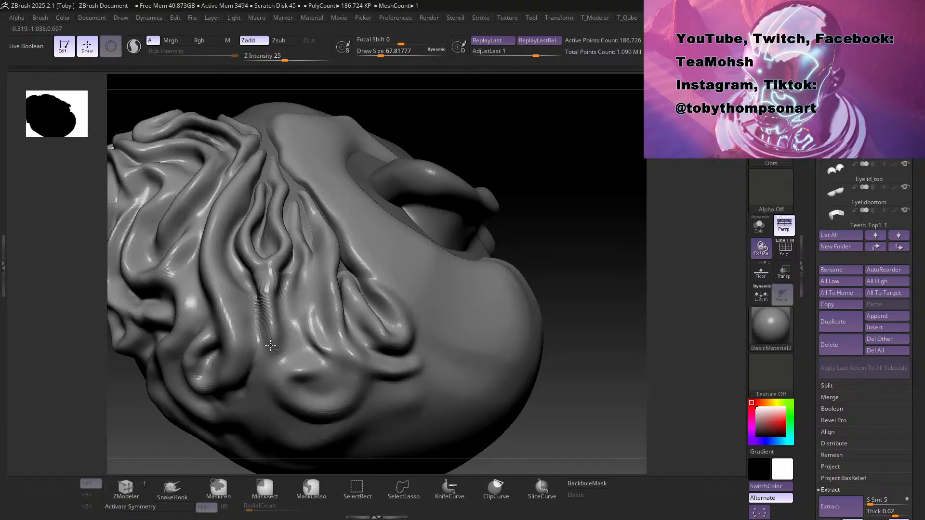
{"action": "left_click_drag", "start_coordinate": [261, 320], "coordinate": [264, 339], "text": "shift"}
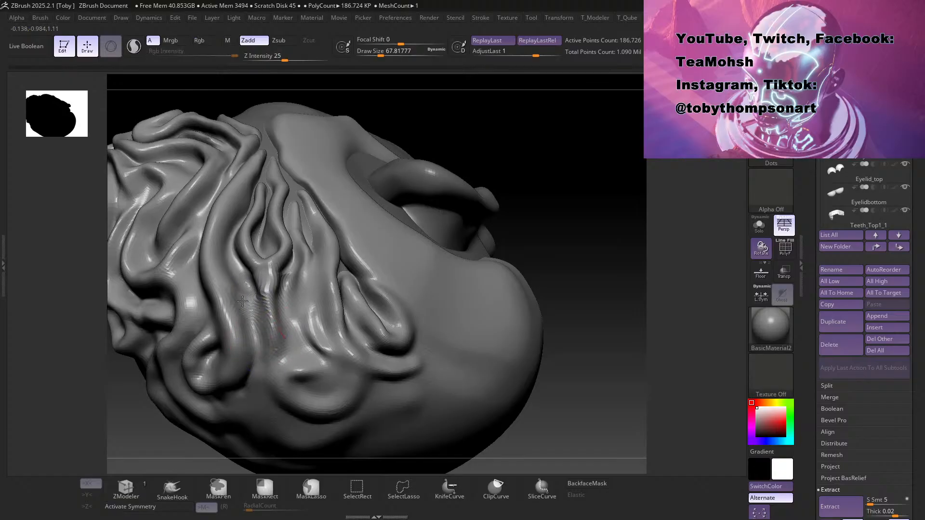
Step: Reshape the base of the U-shaped fold and its trailing strands with Move at draw size about 74, and smooth the result
{"action": "mouse_move", "coordinate": [558, 206]}
{"action": "left_mouse_down"}
{"action": "mouse_move", "coordinate": [548, 207]}
{"action": "mouse_move", "coordinate": [554, 188]}
{"action": "left_mouse_up"}
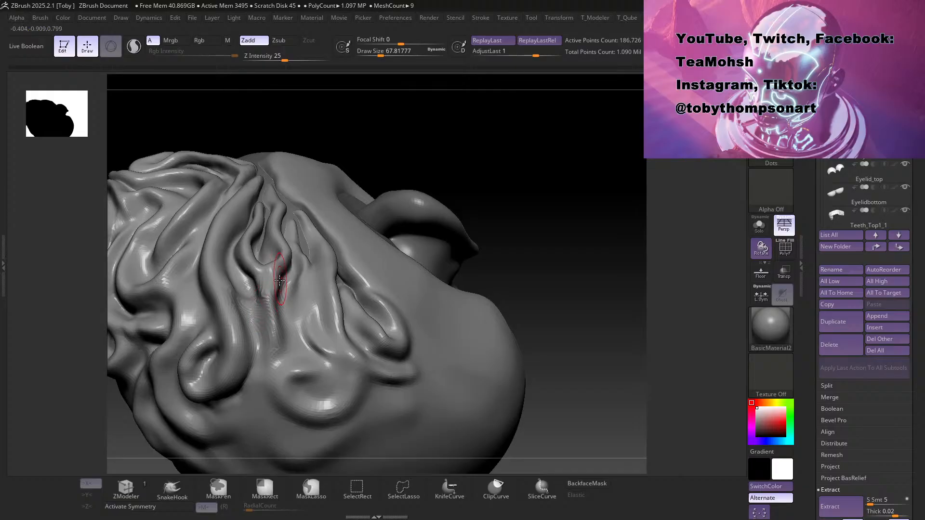
{"action": "key", "text": "b"}
{"action": "key", "text": "m"}
{"action": "key", "text": "v"}
{"action": "key", "text": "s"}
{"action": "mouse_move", "coordinate": [278, 286]}
{"action": "left_mouse_down"}
{"action": "mouse_move", "coordinate": [261, 272]}
{"action": "mouse_move", "coordinate": [257, 301]}
{"action": "left_mouse_up"}
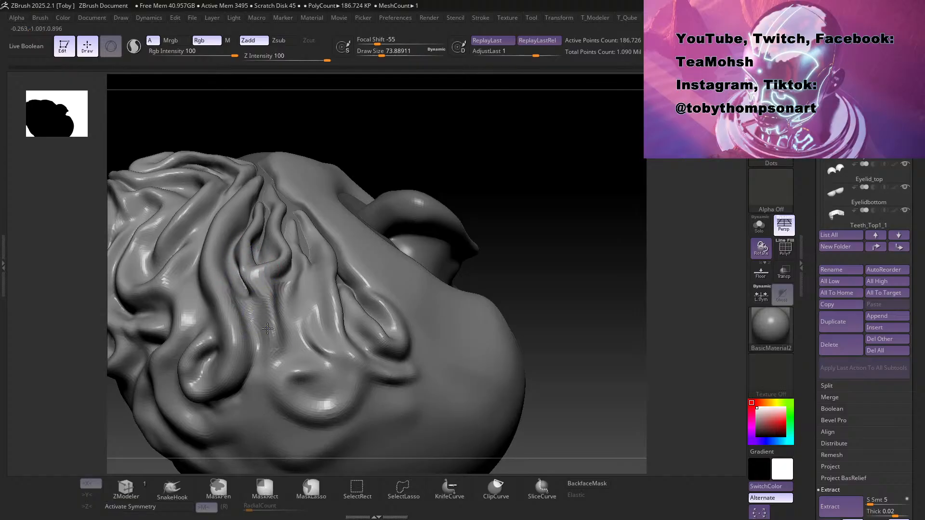
{"action": "left_click_drag", "start_coordinate": [248, 283], "coordinate": [252, 220], "text": "shift"}
Step: Build up the strand beside the U-shaped fold with short Standard strokes at Z Intensity 25, draw size about 74
{"action": "mouse_move", "coordinate": [304, 324]}
{"action": "right_mouse_down"}
{"action": "mouse_move", "coordinate": [462, 198]}
{"action": "mouse_move", "coordinate": [461, 182]}
{"action": "right_mouse_up"}
{"action": "key", "text": "b"}
{"action": "key", "text": "s"}
{"action": "key", "text": "t"}
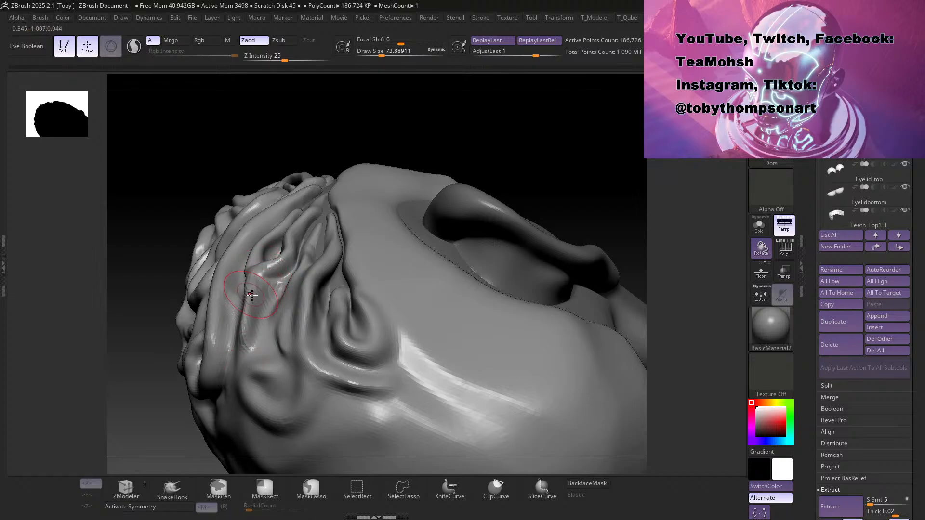
{"action": "mouse_move", "coordinate": [463, 118]}
{"action": "right_mouse_down"}
{"action": "mouse_move", "coordinate": [514, 130]}
{"action": "mouse_move", "coordinate": [395, 197]}
{"action": "mouse_move", "coordinate": [361, 231]}
{"action": "right_mouse_up"}
{"action": "left_click_drag", "start_coordinate": [229, 245], "coordinate": [239, 266]}
{"action": "left_click_drag", "start_coordinate": [230, 223], "coordinate": [235, 255]}
Step: Sculpt long ridges and a groove between the large crown curl and the neighbouring round curl with Standard at Z Intensity 25
{"action": "mouse_move", "coordinate": [492, 129]}
{"action": "right_mouse_down"}
{"action": "mouse_move", "coordinate": [537, 103]}
{"action": "mouse_move", "coordinate": [514, 175]}
{"action": "mouse_move", "coordinate": [475, 190]}
{"action": "right_mouse_up"}
{"action": "mouse_move", "coordinate": [245, 348]}
{"action": "left_mouse_down"}
{"action": "mouse_move", "coordinate": [238, 409]}
{"action": "mouse_move", "coordinate": [228, 412]}
{"action": "left_mouse_up"}
{"action": "mouse_move", "coordinate": [249, 324]}
{"action": "left_mouse_down"}
{"action": "mouse_move", "coordinate": [245, 403]}
{"action": "mouse_move", "coordinate": [237, 385]}
{"action": "mouse_move", "coordinate": [255, 400]}
{"action": "mouse_move", "coordinate": [230, 396]}
{"action": "mouse_move", "coordinate": [253, 429]}
{"action": "left_mouse_up"}
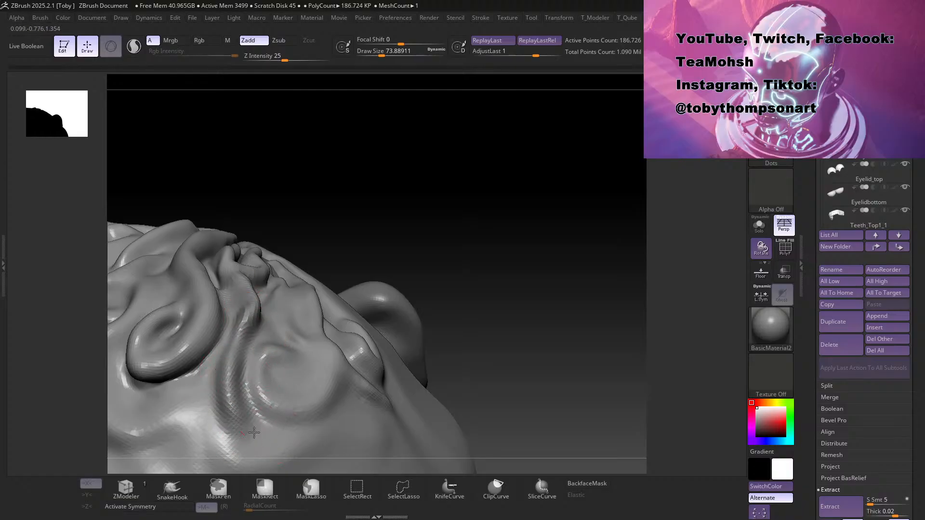
{"action": "left_click_drag", "start_coordinate": [239, 359], "coordinate": [252, 433], "text": "alt"}
{"action": "left_click_drag", "start_coordinate": [248, 315], "coordinate": [244, 333]}
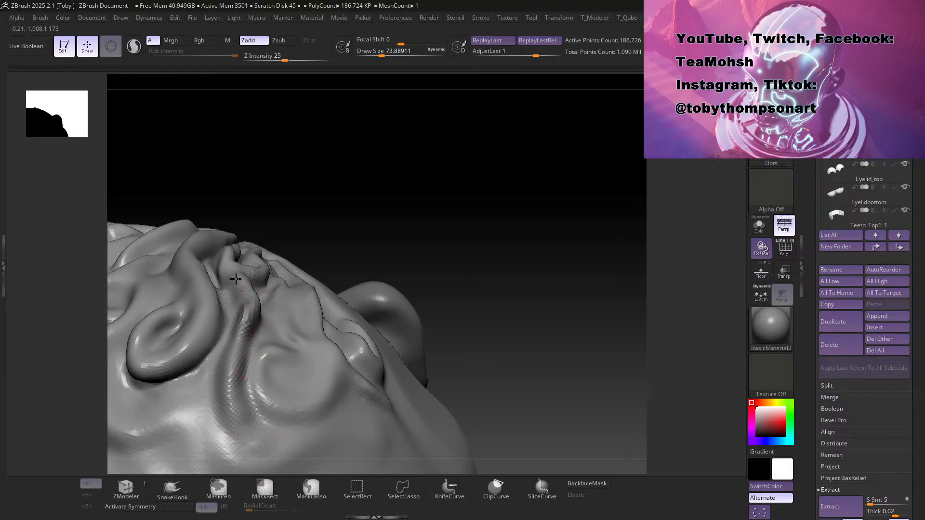
Step: Smooth the upper part of the new strands where they flow out of the U-shaped fold
{"action": "left_click_drag", "start_coordinate": [446, 214], "coordinate": [426, 212]}
{"action": "left_click_drag", "start_coordinate": [234, 321], "coordinate": [263, 271], "text": "shift"}
{"action": "left_click_drag", "start_coordinate": [422, 191], "coordinate": [453, 166]}
{"action": "mouse_move", "coordinate": [240, 303]}
{"action": "left_mouse_down", "text": "shift"}
{"action": "mouse_move", "coordinate": [212, 328]}
{"action": "mouse_move", "coordinate": [178, 405]}
{"action": "mouse_move", "coordinate": [231, 322]}
{"action": "left_mouse_up", "text": "shift"}
{"action": "mouse_move", "coordinate": [434, 217]}
{"action": "left_mouse_down"}
{"action": "mouse_move", "coordinate": [514, 192]}
{"action": "mouse_move", "coordinate": [536, 216]}
{"action": "left_mouse_up"}
{"action": "left_click_drag", "start_coordinate": [500, 316], "coordinate": [433, 310]}
{"action": "left_click_drag", "start_coordinate": [428, 399], "coordinate": [521, 341]}
{"action": "left_click_drag", "start_coordinate": [598, 360], "coordinate": [477, 366]}
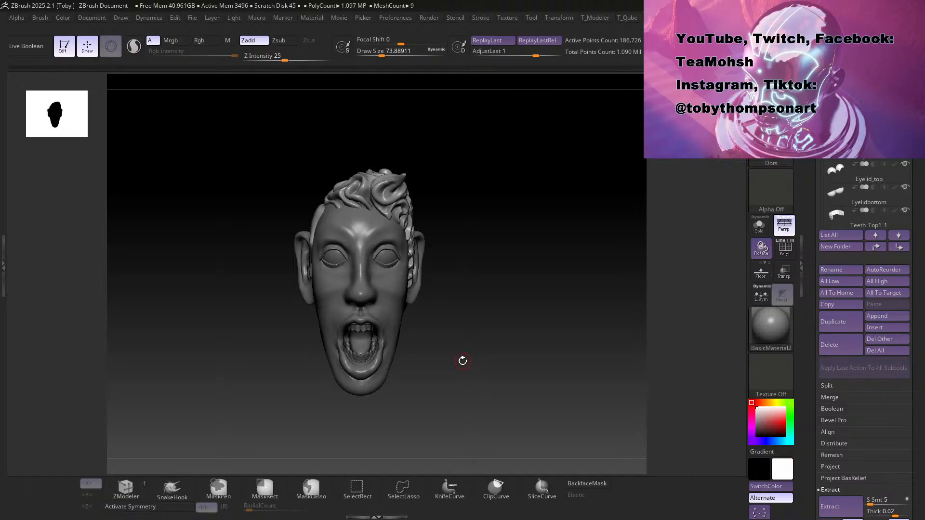
Step: Sculpt a round coil in the curl at the back of the crown with Standard at Z Intensity 25, draw size about 80
{"action": "mouse_move", "coordinate": [432, 318]}
{"action": "left_mouse_down"}
{"action": "mouse_move", "coordinate": [452, 325]}
{"action": "mouse_move", "coordinate": [496, 223]}
{"action": "mouse_move", "coordinate": [477, 243]}
{"action": "mouse_move", "coordinate": [405, 216]}
{"action": "mouse_move", "coordinate": [362, 249]}
{"action": "left_mouse_up"}
{"action": "mouse_move", "coordinate": [463, 196]}
{"action": "left_mouse_down"}
{"action": "mouse_move", "coordinate": [456, 223]}
{"action": "mouse_move", "coordinate": [487, 318]}
{"action": "left_mouse_up"}
{"action": "mouse_move", "coordinate": [454, 253]}
{"action": "left_mouse_down", "text": "alt"}
{"action": "mouse_move", "coordinate": [461, 287]}
{"action": "mouse_move", "coordinate": [456, 257]}
{"action": "left_mouse_up", "text": "alt"}
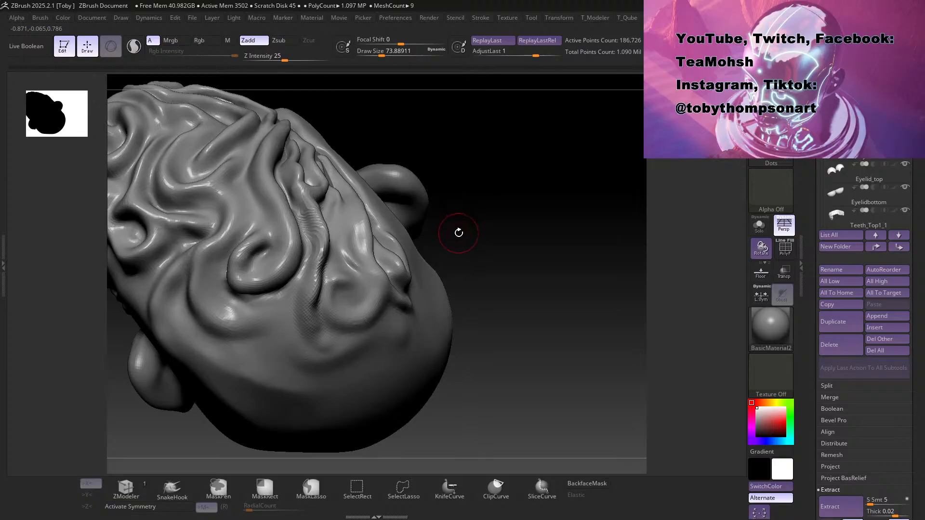
{"action": "key", "text": "s"}
{"action": "mouse_move", "coordinate": [473, 217]}
{"action": "left_mouse_down"}
{"action": "mouse_move", "coordinate": [501, 217]}
{"action": "mouse_move", "coordinate": [490, 191]}
{"action": "mouse_move", "coordinate": [477, 202]}
{"action": "mouse_move", "coordinate": [508, 212]}
{"action": "mouse_move", "coordinate": [534, 182]}
{"action": "mouse_move", "coordinate": [533, 194]}
{"action": "mouse_move", "coordinate": [547, 190]}
{"action": "mouse_move", "coordinate": [533, 196]}
{"action": "left_mouse_up"}
{"action": "key", "text": "b"}
{"action": "key", "text": "s"}
{"action": "key", "text": "t"}
{"action": "key", "text": "s"}
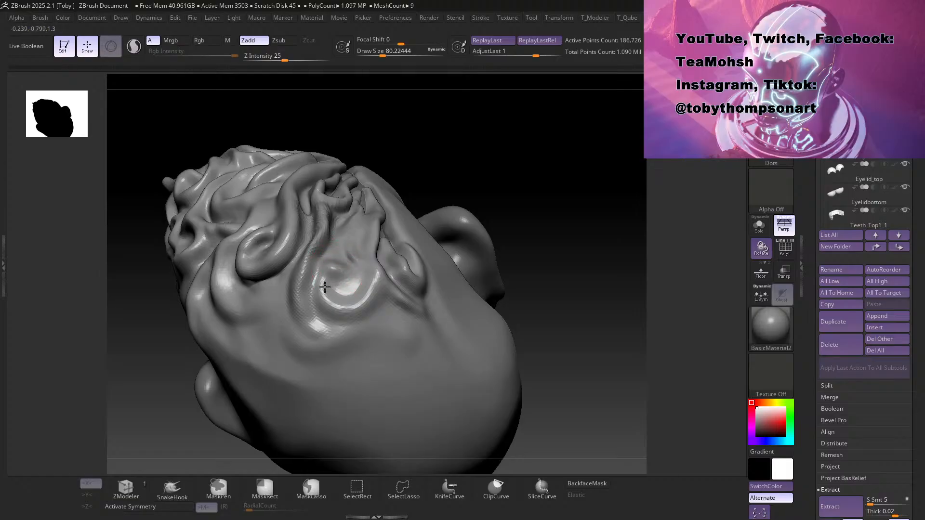
{"action": "mouse_move", "coordinate": [324, 285]}
{"action": "left_mouse_down"}
{"action": "mouse_move", "coordinate": [356, 282]}
{"action": "mouse_move", "coordinate": [347, 274]}
{"action": "mouse_move", "coordinate": [349, 294]}
{"action": "left_mouse_up"}
Step: Define the coil's inner spiral and the groove around its outer rim with Standard at draw size about 51
{"action": "key", "text": "s"}
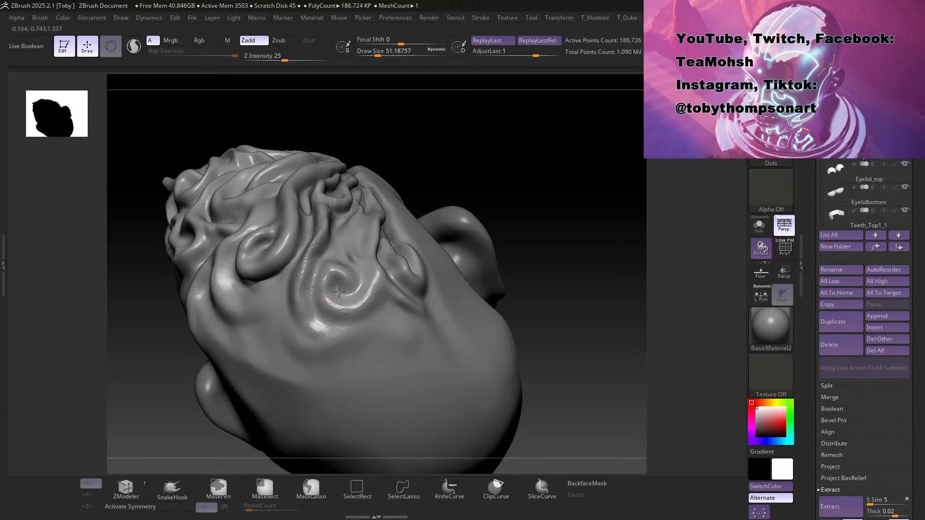
{"action": "mouse_move", "coordinate": [320, 264]}
{"action": "left_mouse_down"}
{"action": "mouse_move", "coordinate": [313, 318]}
{"action": "mouse_move", "coordinate": [308, 272]}
{"action": "mouse_move", "coordinate": [327, 326]}
{"action": "mouse_move", "coordinate": [337, 332]}
{"action": "mouse_move", "coordinate": [361, 320]}
{"action": "mouse_move", "coordinate": [337, 328]}
{"action": "mouse_move", "coordinate": [318, 308]}
{"action": "left_mouse_up"}
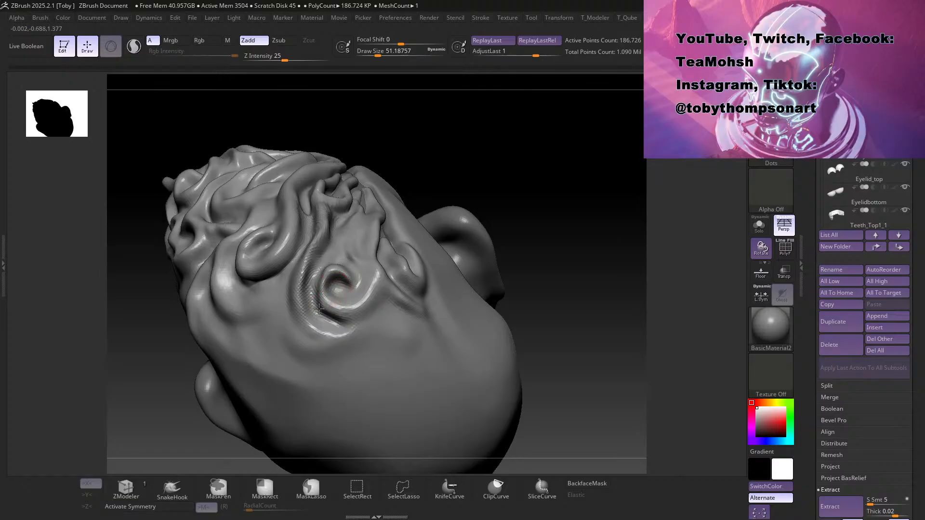
{"action": "mouse_move", "coordinate": [349, 322]}
{"action": "left_mouse_down"}
{"action": "mouse_move", "coordinate": [371, 328]}
{"action": "mouse_move", "coordinate": [347, 322]}
{"action": "mouse_move", "coordinate": [395, 308]}
{"action": "left_mouse_up"}
Step: Sculpt thin ridges flowing from the strands above into the round coil with Standard at draw size about 39
{"action": "mouse_move", "coordinate": [491, 163]}
{"action": "left_mouse_down"}
{"action": "mouse_move", "coordinate": [522, 211]}
{"action": "mouse_move", "coordinate": [506, 294]}
{"action": "mouse_move", "coordinate": [514, 217]}
{"action": "mouse_move", "coordinate": [520, 259]}
{"action": "mouse_move", "coordinate": [527, 227]}
{"action": "mouse_move", "coordinate": [523, 264]}
{"action": "left_mouse_up"}
{"action": "key", "text": "s"}
{"action": "left_click_drag", "start_coordinate": [353, 300], "coordinate": [350, 301]}
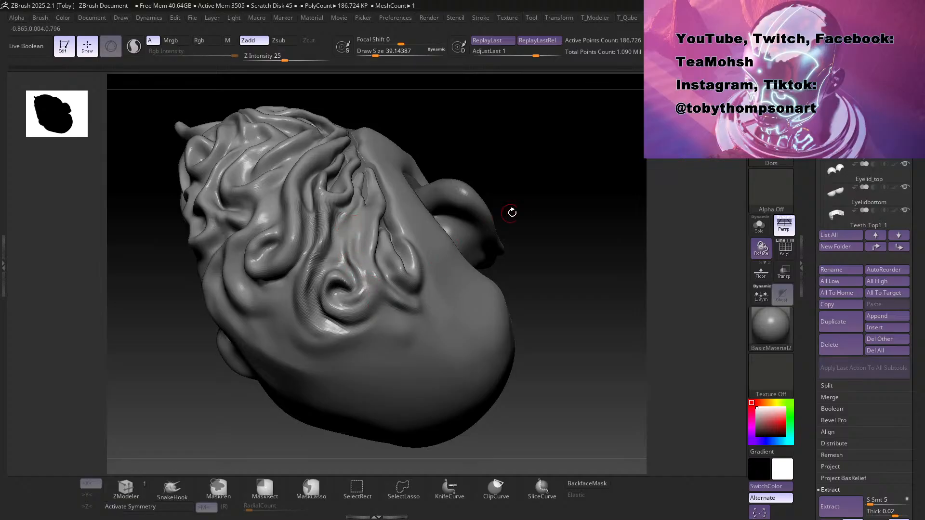
{"action": "mouse_move", "coordinate": [535, 220]}
{"action": "left_mouse_down"}
{"action": "mouse_move", "coordinate": [511, 212]}
{"action": "mouse_move", "coordinate": [481, 221]}
{"action": "left_mouse_up"}
{"action": "left_click_drag", "start_coordinate": [358, 208], "coordinate": [355, 256], "text": "alt"}
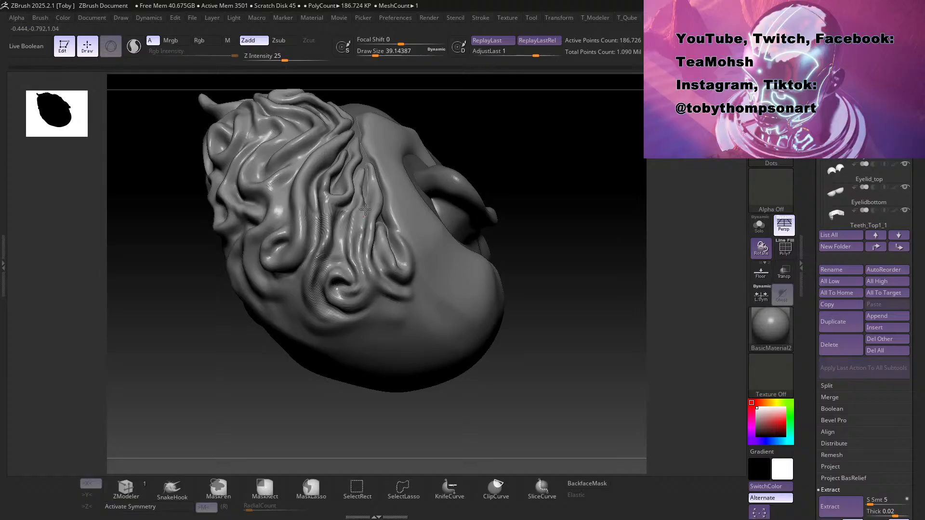
{"action": "mouse_move", "coordinate": [523, 157]}
{"action": "left_mouse_down"}
{"action": "mouse_move", "coordinate": [456, 166]}
{"action": "mouse_move", "coordinate": [524, 149]}
{"action": "mouse_move", "coordinate": [533, 160]}
{"action": "left_mouse_up"}
Step: Thicken the thin strands and the round coil with Inflate at Z Intensity 10, draw size about 56
{"action": "key", "text": "b"}
{"action": "key", "text": "i"}
{"action": "key", "text": "n"}
{"action": "key", "text": "s"}
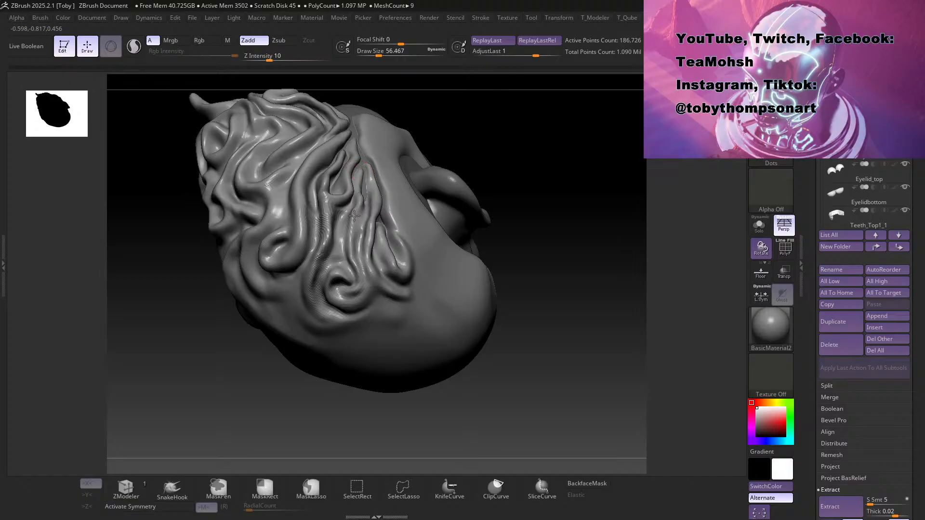
{"action": "mouse_move", "coordinate": [354, 213]}
{"action": "left_mouse_down"}
{"action": "mouse_move", "coordinate": [357, 293]}
{"action": "mouse_move", "coordinate": [341, 293]}
{"action": "left_mouse_up"}
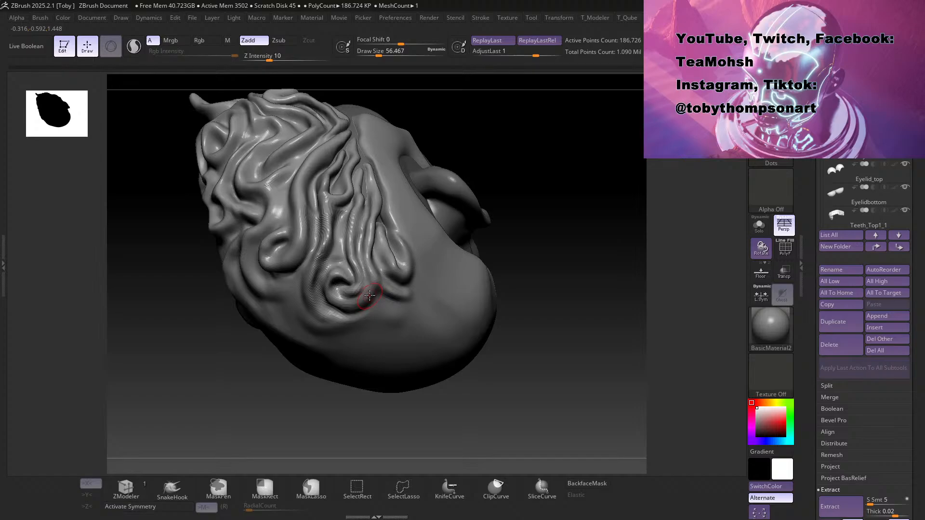
Step: Carve grooves between the thin strands leading into the round coil with Dam Standard at Z Intensity 33, draw size about 56
{"action": "key", "text": "b"}
{"action": "key", "text": "d"}
{"action": "key", "text": "s"}
{"action": "left_click_drag", "start_coordinate": [358, 250], "coordinate": [369, 281]}
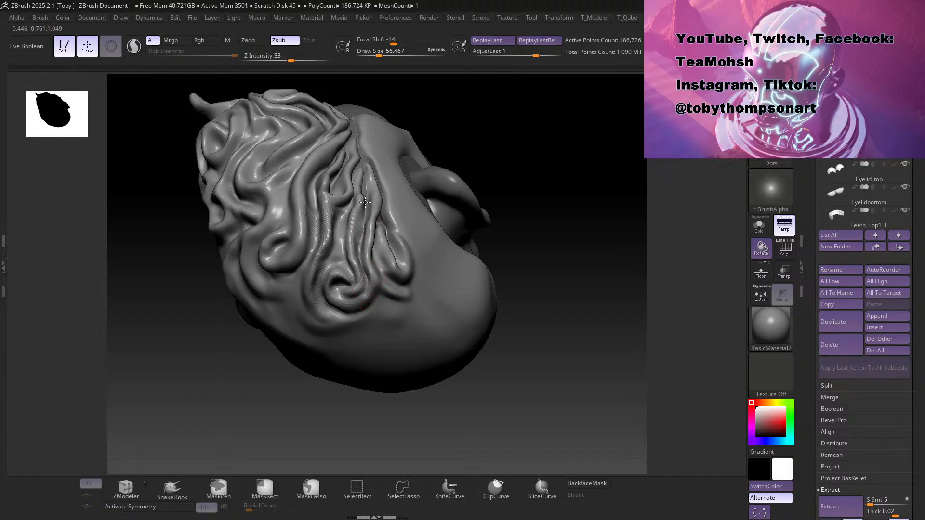
{"action": "left_click_drag", "start_coordinate": [362, 211], "coordinate": [359, 246]}
{"action": "mouse_move", "coordinate": [524, 178]}
{"action": "left_mouse_down"}
{"action": "mouse_move", "coordinate": [521, 206]}
{"action": "mouse_move", "coordinate": [516, 183]}
{"action": "mouse_move", "coordinate": [518, 252]}
{"action": "mouse_move", "coordinate": [443, 248]}
{"action": "mouse_move", "coordinate": [489, 259]}
{"action": "mouse_move", "coordinate": [477, 250]}
{"action": "mouse_move", "coordinate": [485, 242]}
{"action": "mouse_move", "coordinate": [562, 287]}
{"action": "left_mouse_up"}
{"action": "mouse_move", "coordinate": [571, 239]}
{"action": "left_mouse_down"}
{"action": "mouse_move", "coordinate": [596, 263]}
{"action": "mouse_move", "coordinate": [578, 256]}
{"action": "left_mouse_up"}
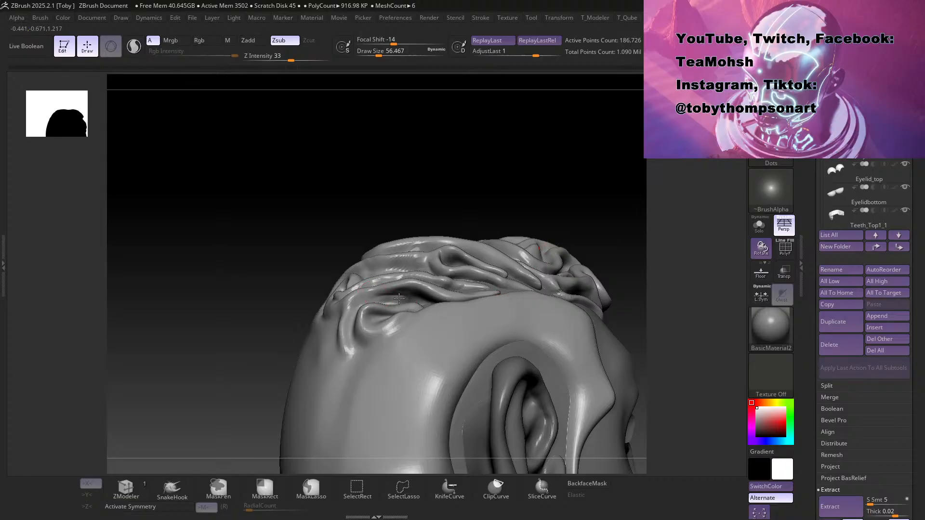
{"action": "left_click_drag", "start_coordinate": [406, 296], "coordinate": [379, 299]}
{"action": "mouse_move", "coordinate": [470, 212]}
{"action": "left_mouse_down"}
{"action": "mouse_move", "coordinate": [487, 196]}
{"action": "mouse_move", "coordinate": [479, 205]}
{"action": "left_mouse_up"}
{"action": "left_click_drag", "start_coordinate": [426, 196], "coordinate": [422, 264]}
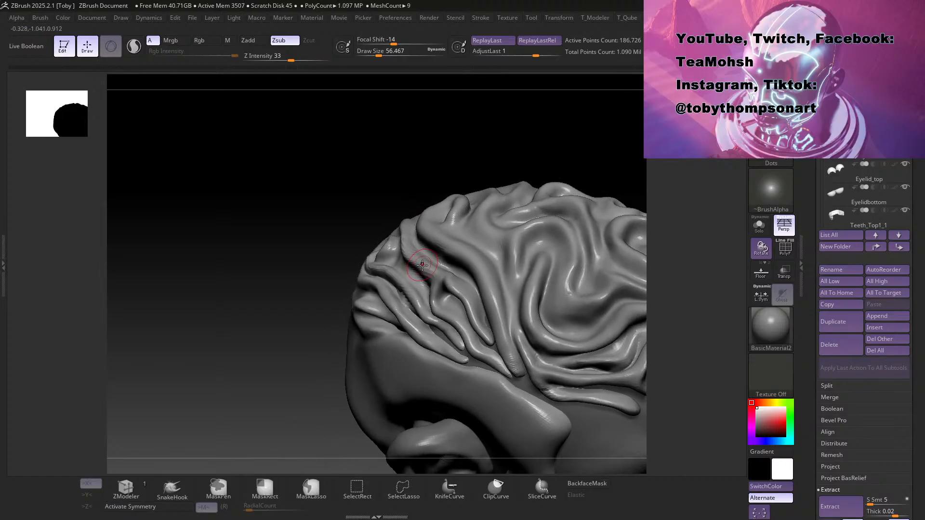
Step: Reshape the strands at the back of the crown with Move at Z Intensity 51, draw size about 154
{"action": "key", "text": "s"}
{"action": "left_click_drag", "start_coordinate": [364, 190], "coordinate": [370, 192]}
{"action": "left_click_drag", "start_coordinate": [382, 286], "coordinate": [376, 277]}
{"action": "key", "text": "s"}
{"action": "left_click_drag", "start_coordinate": [351, 215], "coordinate": [357, 214]}
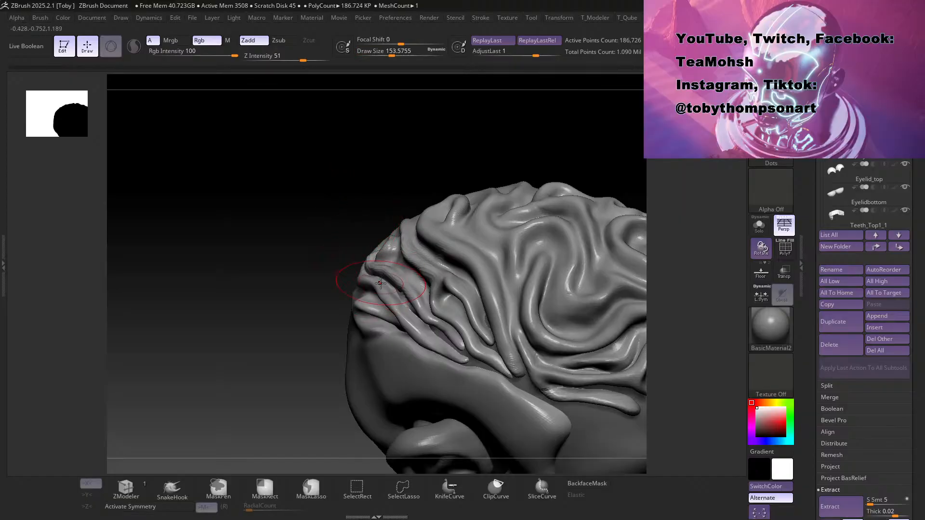
{"action": "left_click_drag", "start_coordinate": [357, 255], "coordinate": [382, 181]}
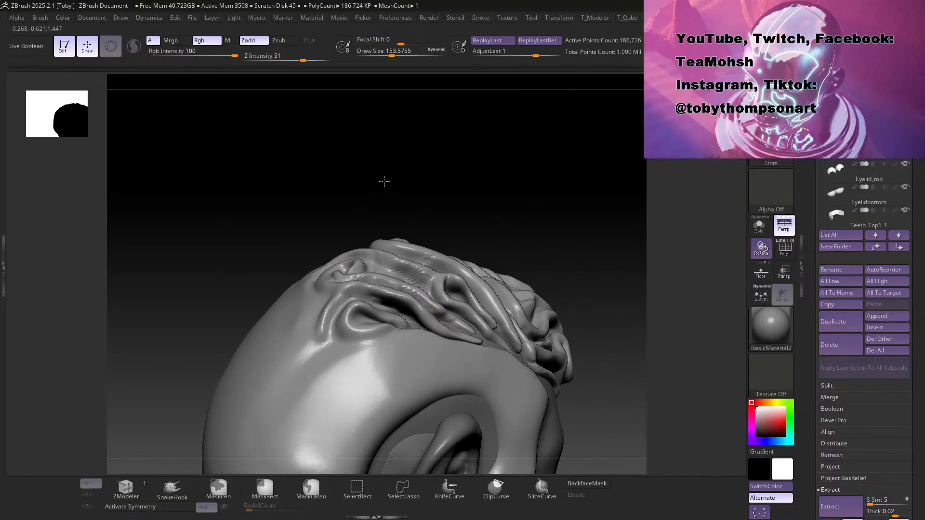
{"action": "mouse_move", "coordinate": [397, 289]}
{"action": "left_mouse_down"}
{"action": "mouse_move", "coordinate": [378, 278]}
{"action": "mouse_move", "coordinate": [402, 276]}
{"action": "left_mouse_up"}
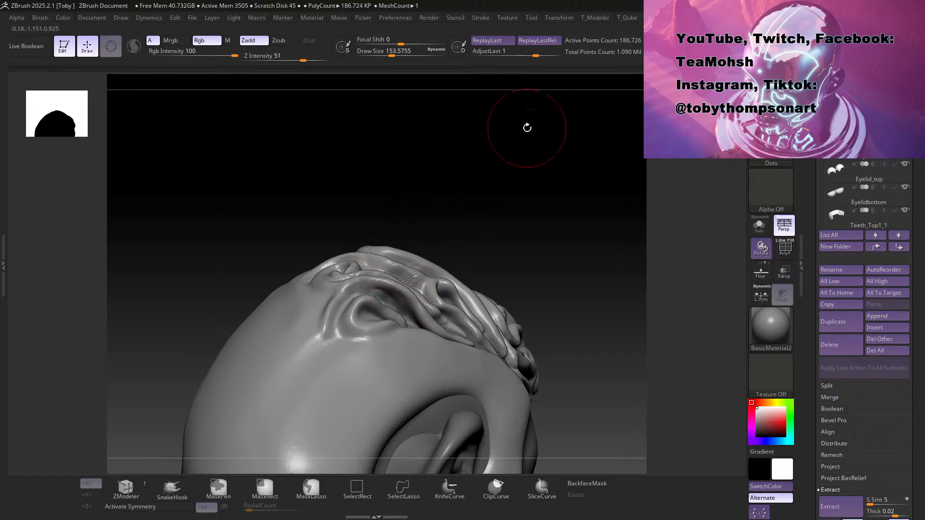
{"action": "left_click_drag", "start_coordinate": [506, 248], "coordinate": [397, 289]}
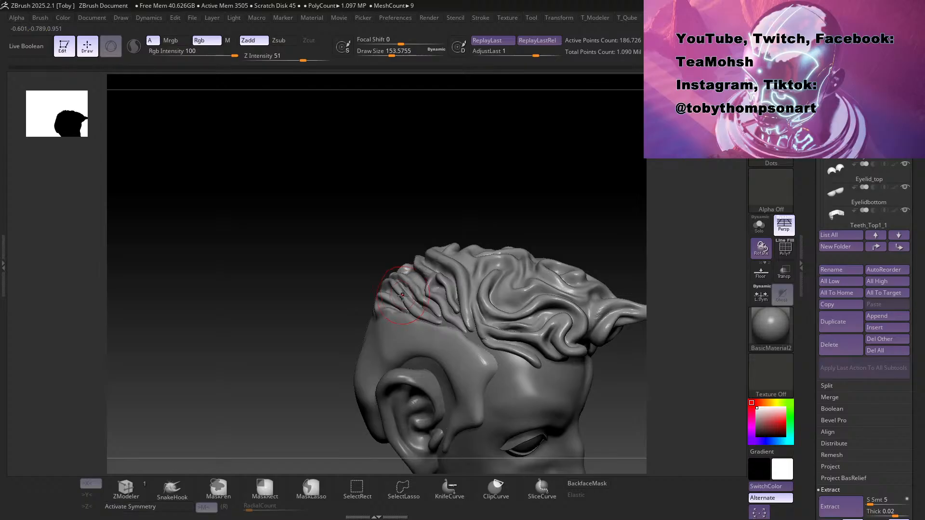
{"action": "left_click_drag", "start_coordinate": [387, 266], "coordinate": [425, 228]}
Step: Refine the area around the folded strand above the ear at draw size about 197, Z Intensity 20
{"action": "left_click_drag", "start_coordinate": [492, 227], "coordinate": [503, 247], "text": "alt"}
{"action": "key", "text": "s"}
{"action": "left_click_drag", "start_coordinate": [496, 202], "coordinate": [504, 202]}
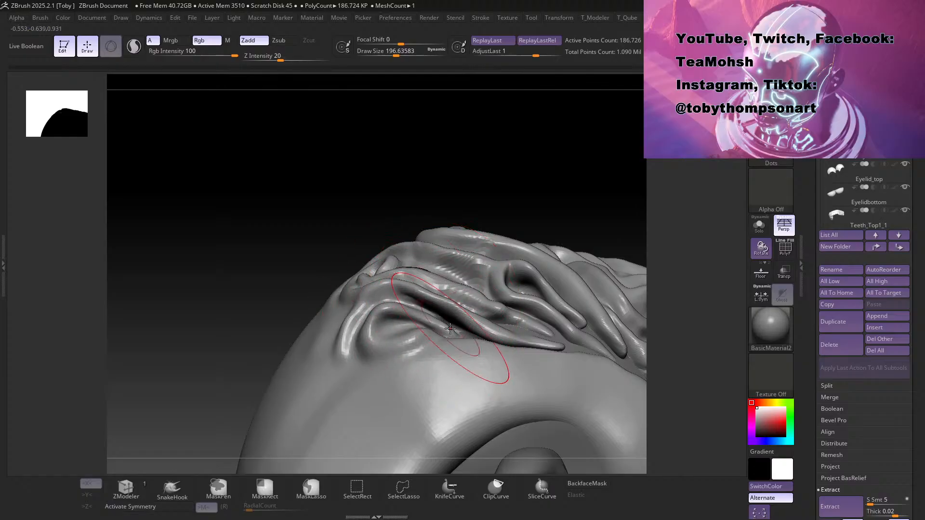
{"action": "left_click_drag", "start_coordinate": [527, 180], "coordinate": [502, 200]}
{"action": "key", "text": "s"}
{"action": "mouse_move", "coordinate": [427, 197]}
{"action": "left_mouse_down"}
{"action": "mouse_move", "coordinate": [413, 199]}
{"action": "mouse_move", "coordinate": [419, 257]}
{"action": "left_mouse_up"}
Step: Deepen the groove between the long strands above the ear with Dam Standard at Z Intensity 33, draw size about 87
{"action": "key", "text": "b"}
{"action": "key", "text": "d"}
{"action": "key", "text": "s"}
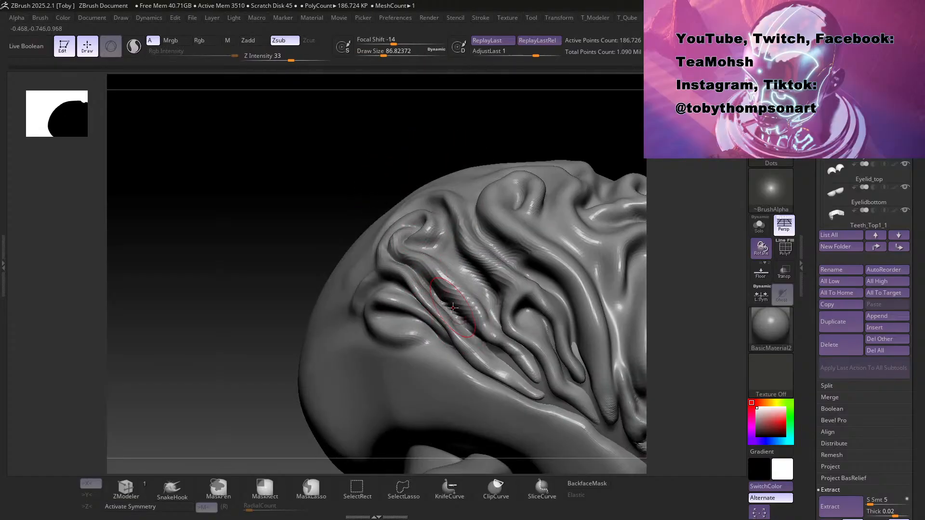
{"action": "mouse_move", "coordinate": [413, 166]}
{"action": "left_mouse_down"}
{"action": "mouse_move", "coordinate": [410, 144]}
{"action": "mouse_move", "coordinate": [409, 154]}
{"action": "left_mouse_up"}
{"action": "left_click_drag", "start_coordinate": [412, 241], "coordinate": [428, 275]}
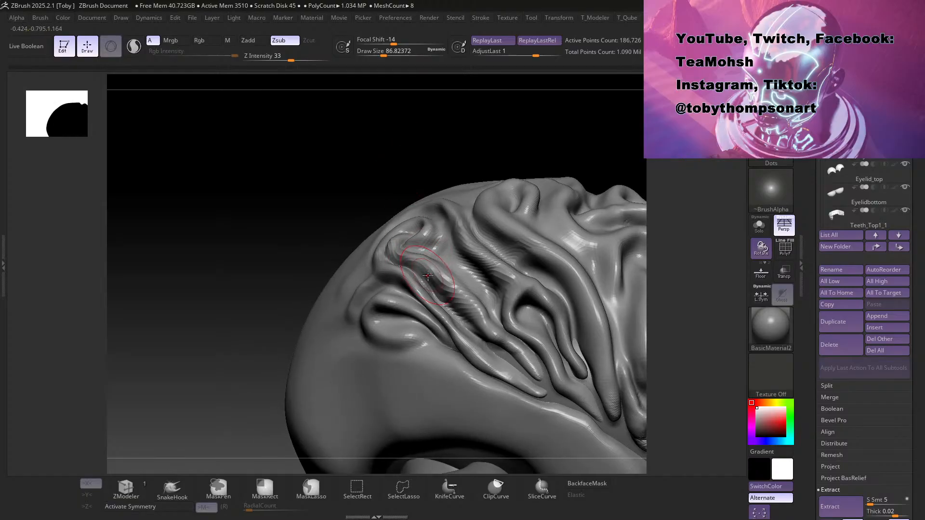
Step: Plump up the strands around the small rear curl with Inflate at Z Intensity 10, and smooth the long strands beside it
{"action": "key", "text": "b"}
{"action": "key", "text": "i"}
{"action": "key", "text": "n"}
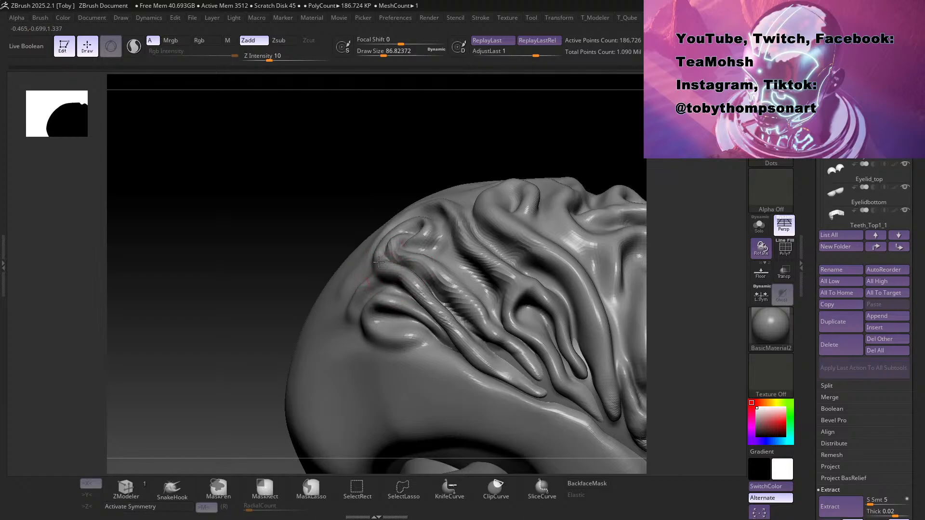
{"action": "mouse_move", "coordinate": [320, 227]}
{"action": "left_mouse_down"}
{"action": "mouse_move", "coordinate": [317, 237]}
{"action": "mouse_move", "coordinate": [451, 190]}
{"action": "left_mouse_up"}
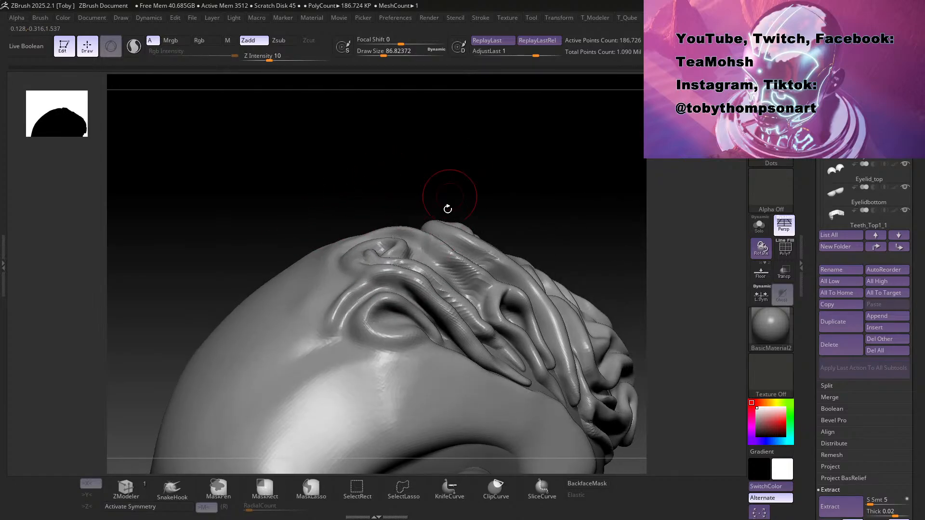
{"action": "key", "text": "shift"}
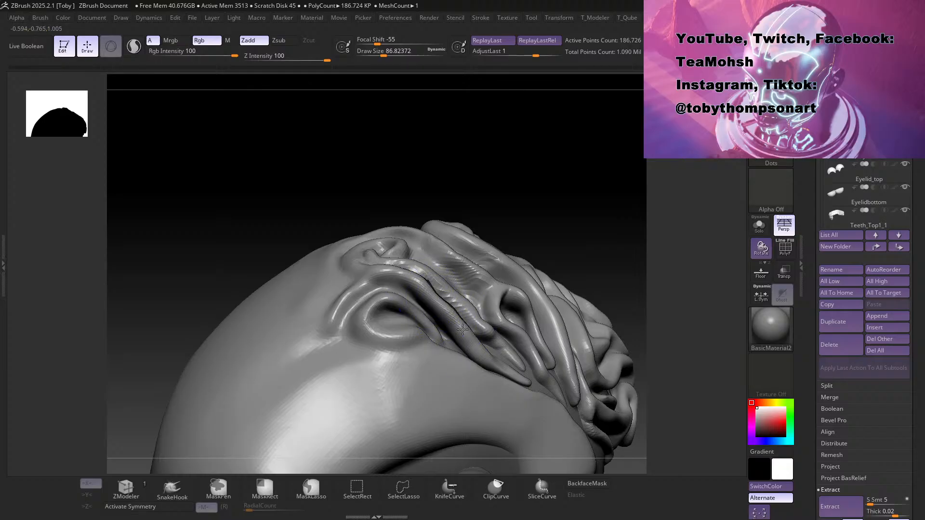
{"action": "left_click_drag", "start_coordinate": [442, 307], "coordinate": [531, 382], "text": "shift"}
{"action": "mouse_move", "coordinate": [619, 231]}
{"action": "left_mouse_down"}
{"action": "mouse_move", "coordinate": [519, 216]}
{"action": "mouse_move", "coordinate": [527, 196]}
{"action": "mouse_move", "coordinate": [551, 200]}
{"action": "left_mouse_up"}
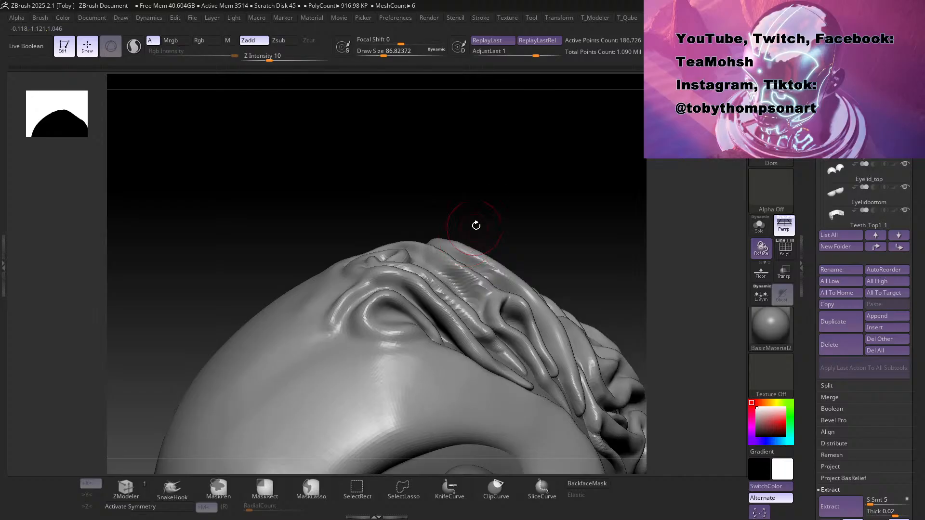
Step: Reshape the long strands above the ear with Move at draw size about 87, and smooth the folded strand behind them
{"action": "key", "text": "b"}
{"action": "key", "text": "m"}
{"action": "key", "text": "v"}
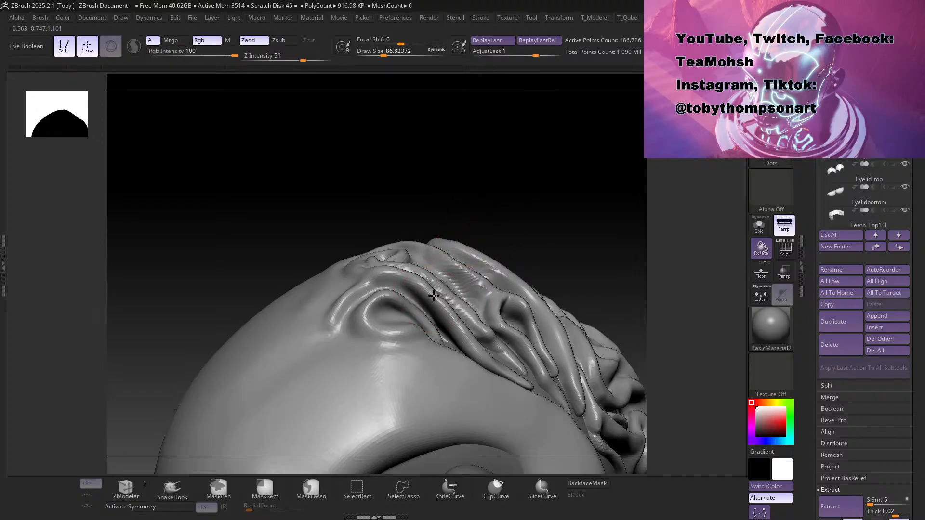
{"action": "left_click_drag", "start_coordinate": [433, 298], "coordinate": [428, 288]}
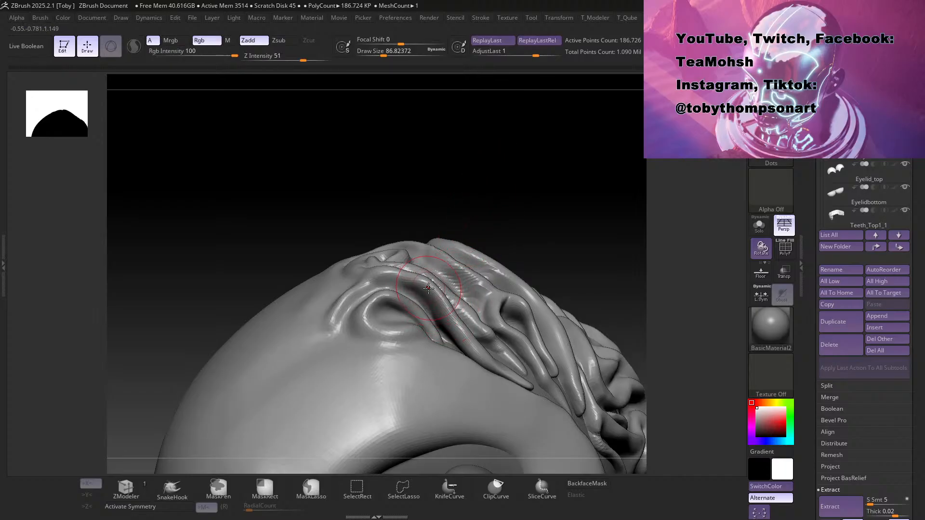
{"action": "mouse_move", "coordinate": [534, 223]}
{"action": "left_mouse_down"}
{"action": "mouse_move", "coordinate": [514, 204]}
{"action": "mouse_move", "coordinate": [518, 231]}
{"action": "left_mouse_up"}
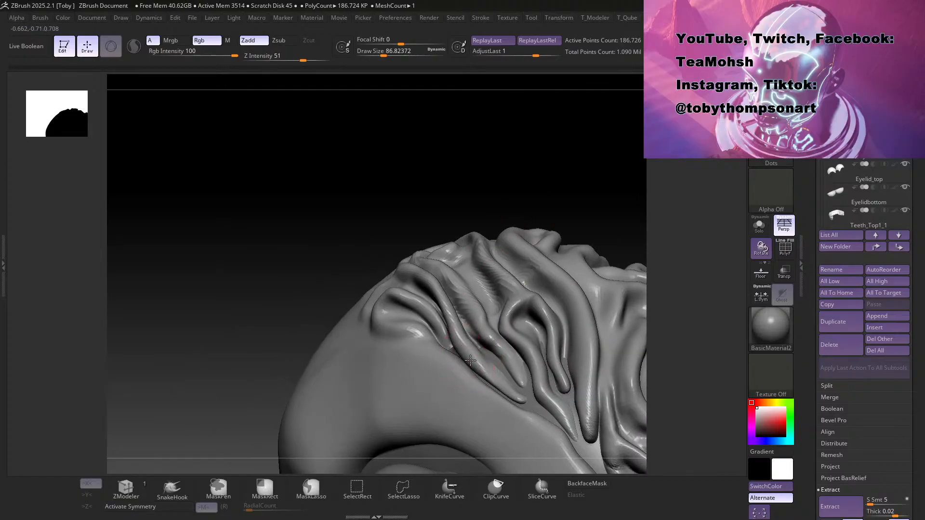
{"action": "mouse_move", "coordinate": [514, 176]}
{"action": "left_mouse_down"}
{"action": "mouse_move", "coordinate": [531, 173]}
{"action": "mouse_move", "coordinate": [525, 180]}
{"action": "left_mouse_up"}
{"action": "key", "text": "shift"}
{"action": "mouse_move", "coordinate": [367, 289]}
{"action": "left_mouse_down", "text": "shift"}
{"action": "mouse_move", "coordinate": [354, 298]}
{"action": "mouse_move", "coordinate": [404, 289]}
{"action": "left_mouse_up", "text": "shift"}
Step: Adjust the hairline edge below the strand tips above the ear with Move at Z Intensity 51, draw size about 87
{"action": "mouse_move", "coordinate": [484, 216]}
{"action": "left_mouse_down"}
{"action": "mouse_move", "coordinate": [496, 200]}
{"action": "mouse_move", "coordinate": [481, 187]}
{"action": "mouse_move", "coordinate": [529, 184]}
{"action": "mouse_move", "coordinate": [494, 140]}
{"action": "mouse_move", "coordinate": [496, 210]}
{"action": "mouse_move", "coordinate": [506, 202]}
{"action": "mouse_move", "coordinate": [482, 283]}
{"action": "left_mouse_up"}
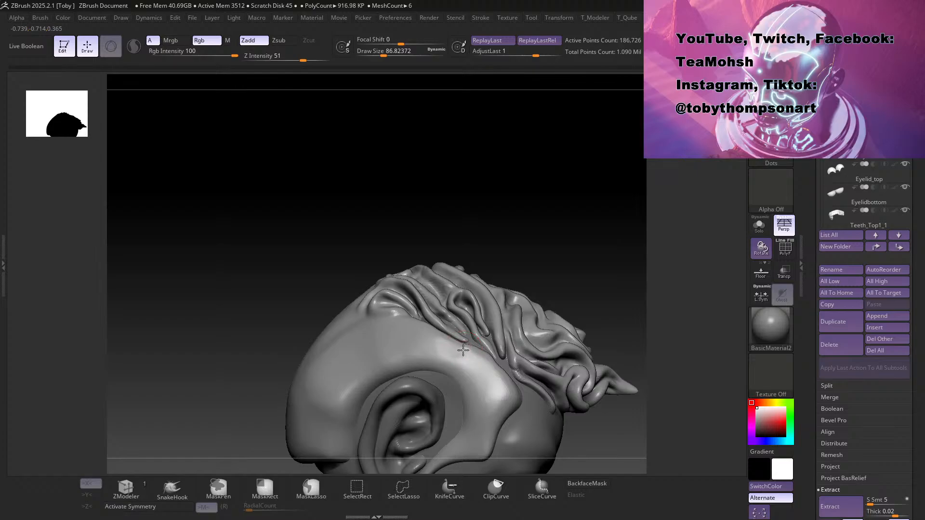
{"action": "mouse_move", "coordinate": [499, 269]}
{"action": "left_mouse_down"}
{"action": "mouse_move", "coordinate": [533, 247]}
{"action": "mouse_move", "coordinate": [451, 354]}
{"action": "left_mouse_up"}
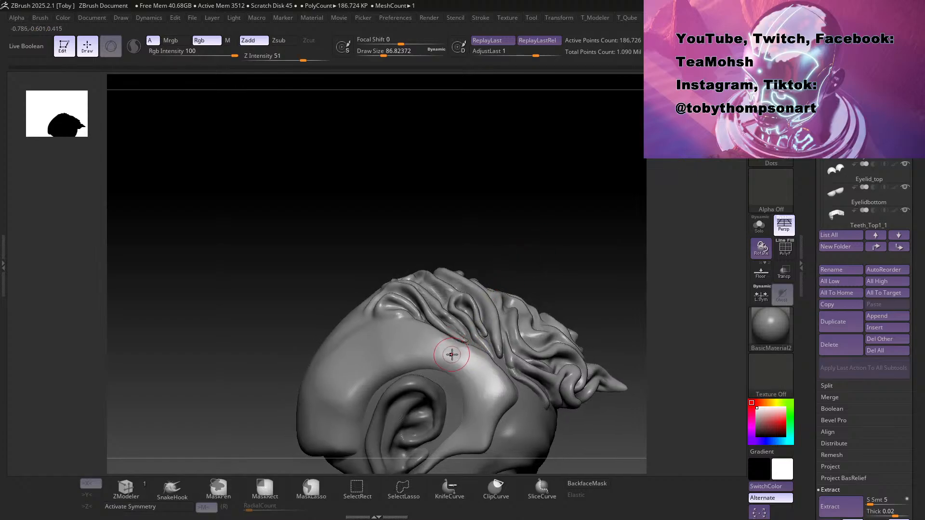
{"action": "mouse_move", "coordinate": [487, 260]}
{"action": "left_mouse_down"}
{"action": "mouse_move", "coordinate": [528, 232]}
{"action": "mouse_move", "coordinate": [506, 223]}
{"action": "mouse_move", "coordinate": [462, 361]}
{"action": "left_mouse_up"}
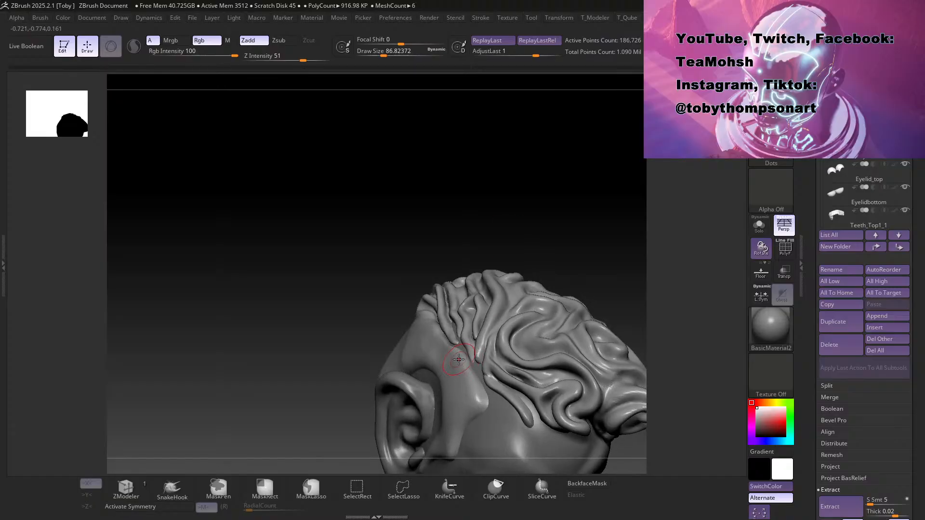
{"action": "mouse_move", "coordinate": [531, 233]}
{"action": "left_mouse_down"}
{"action": "mouse_move", "coordinate": [545, 208]}
{"action": "mouse_move", "coordinate": [519, 241]}
{"action": "left_mouse_up"}
Step: Crease the hairline edge from the strand tips toward the temple with Dam Standard at Z Intensity 33, draw size about 87
{"action": "key", "text": "b"}
{"action": "key", "text": "d"}
{"action": "key", "text": "s"}
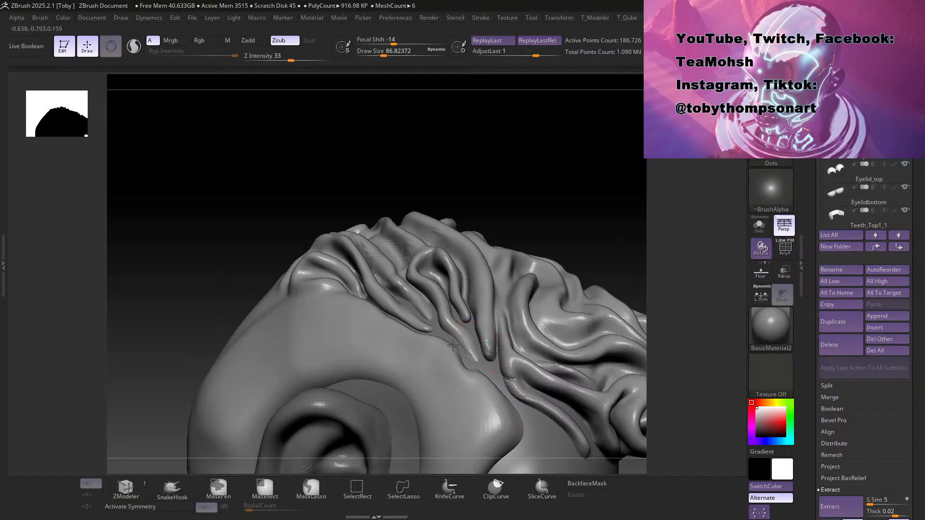
{"action": "mouse_move", "coordinate": [439, 336]}
{"action": "left_mouse_down"}
{"action": "mouse_move", "coordinate": [431, 333]}
{"action": "mouse_move", "coordinate": [455, 347]}
{"action": "mouse_move", "coordinate": [428, 334]}
{"action": "mouse_move", "coordinate": [493, 395]}
{"action": "left_mouse_up"}
{"action": "left_click_drag", "start_coordinate": [552, 202], "coordinate": [528, 203]}
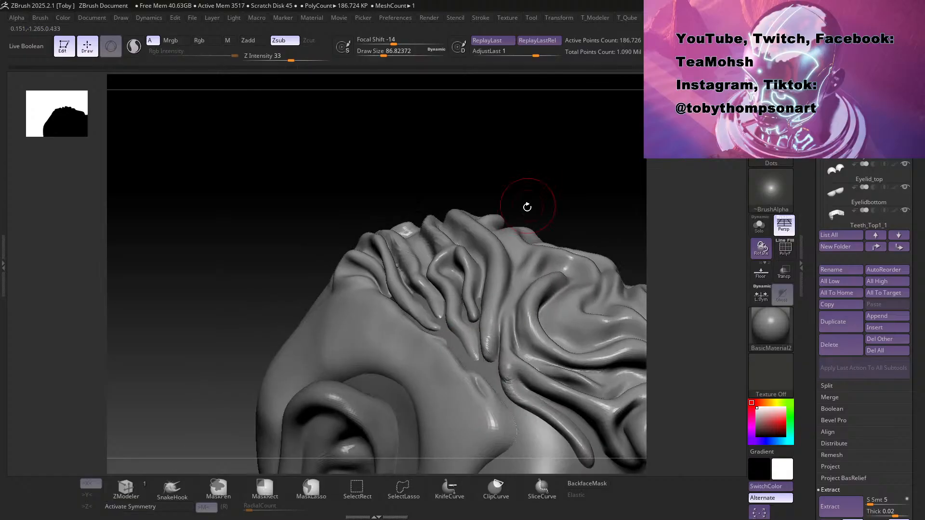
{"action": "mouse_move", "coordinate": [475, 371]}
{"action": "left_mouse_down"}
{"action": "mouse_move", "coordinate": [496, 410]}
{"action": "mouse_move", "coordinate": [483, 391]}
{"action": "mouse_move", "coordinate": [485, 400]}
{"action": "left_mouse_up"}
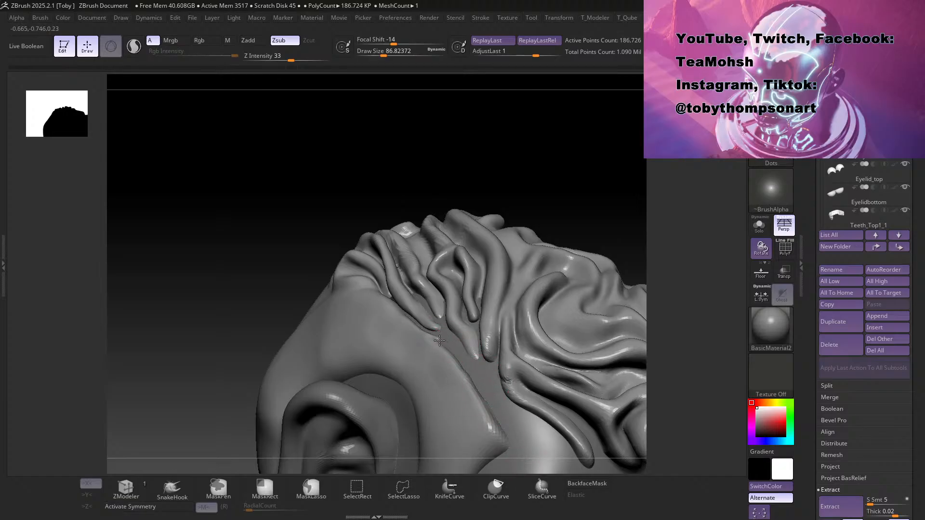
Step: Carve a crease where the lowest strands meet the smooth side hair above the ear with Dam Standard
{"action": "left_click_drag", "start_coordinate": [393, 304], "coordinate": [405, 318]}
{"action": "left_click_drag", "start_coordinate": [401, 181], "coordinate": [424, 179]}
{"action": "left_click_drag", "start_coordinate": [385, 302], "coordinate": [391, 309]}
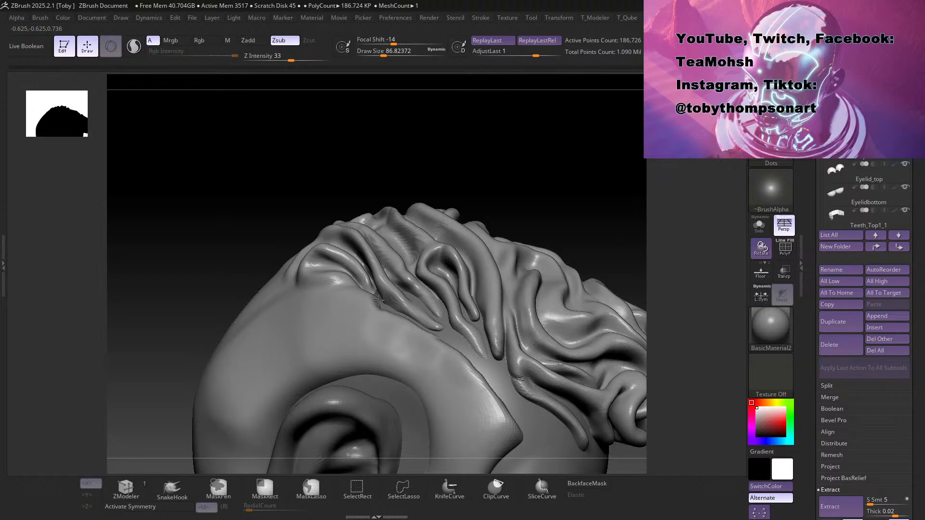
{"action": "mouse_move", "coordinate": [550, 146]}
{"action": "left_mouse_down"}
{"action": "mouse_move", "coordinate": [536, 180]}
{"action": "mouse_move", "coordinate": [558, 176]}
{"action": "mouse_move", "coordinate": [522, 120]}
{"action": "mouse_move", "coordinate": [532, 227]}
{"action": "mouse_move", "coordinate": [528, 333]}
{"action": "left_mouse_up"}
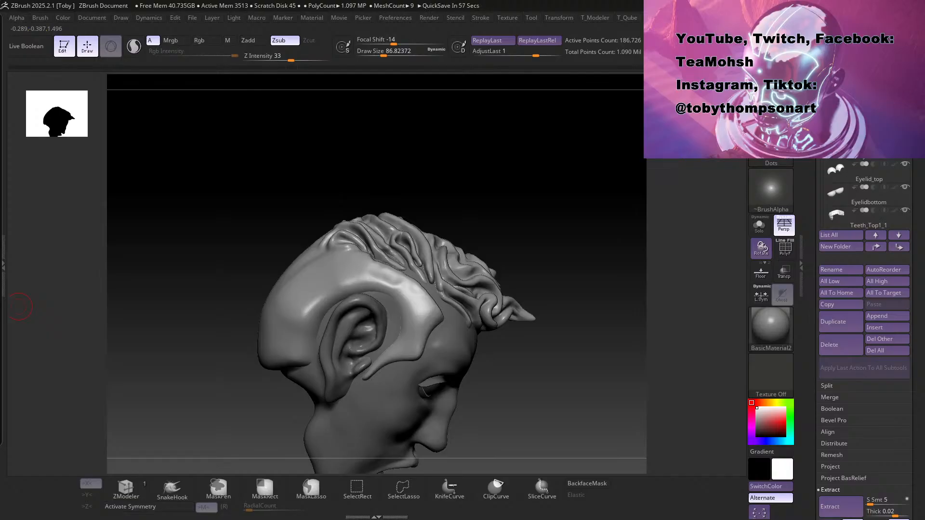
{"action": "key", "text": "alt+Tab"}
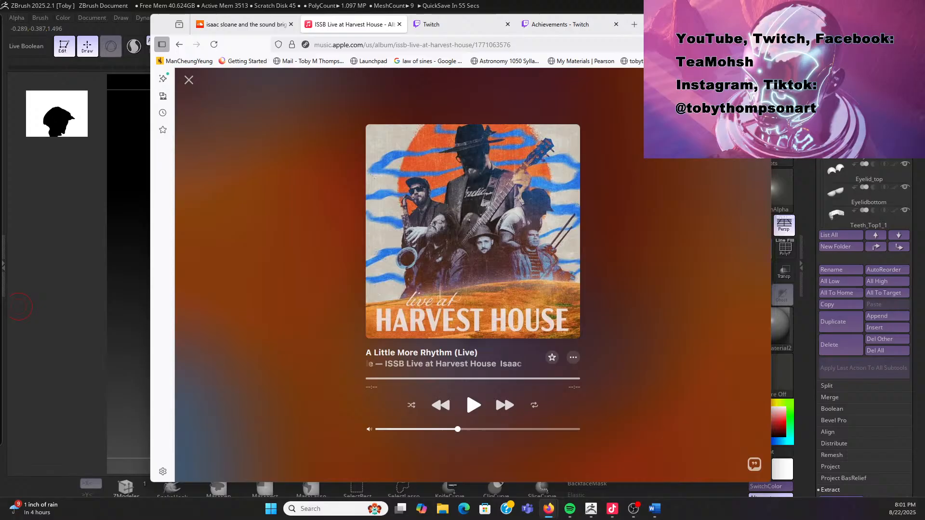
{"action": "left_click", "coordinate": [124, 285]}
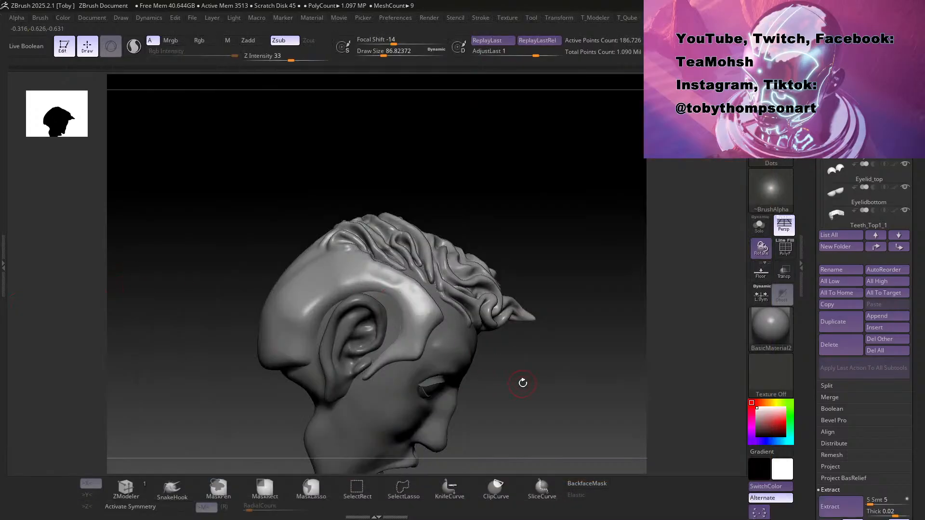